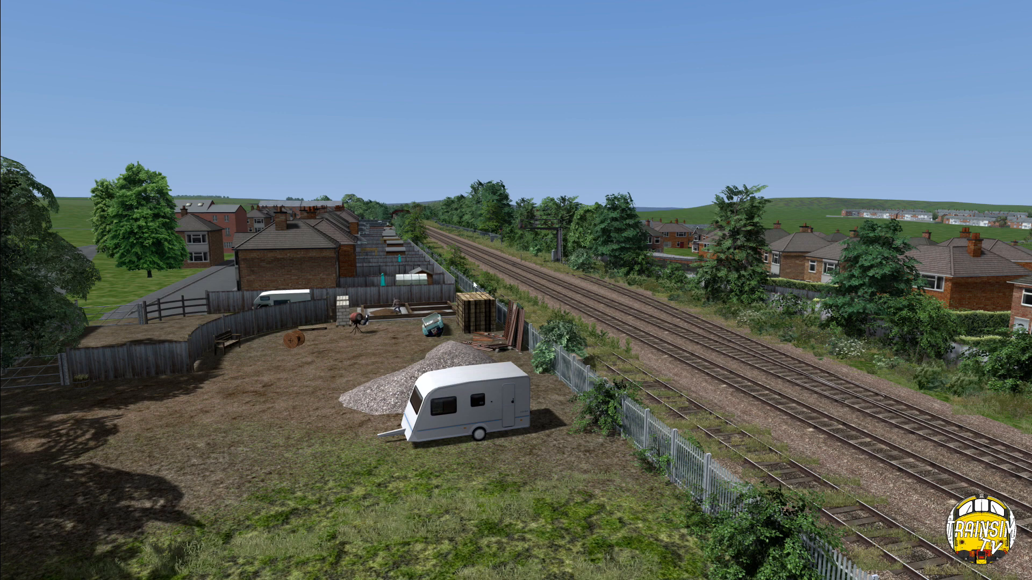
Examine the building plot with the caravan beside the railway and the tree-lined tracks next to it
key("Up")
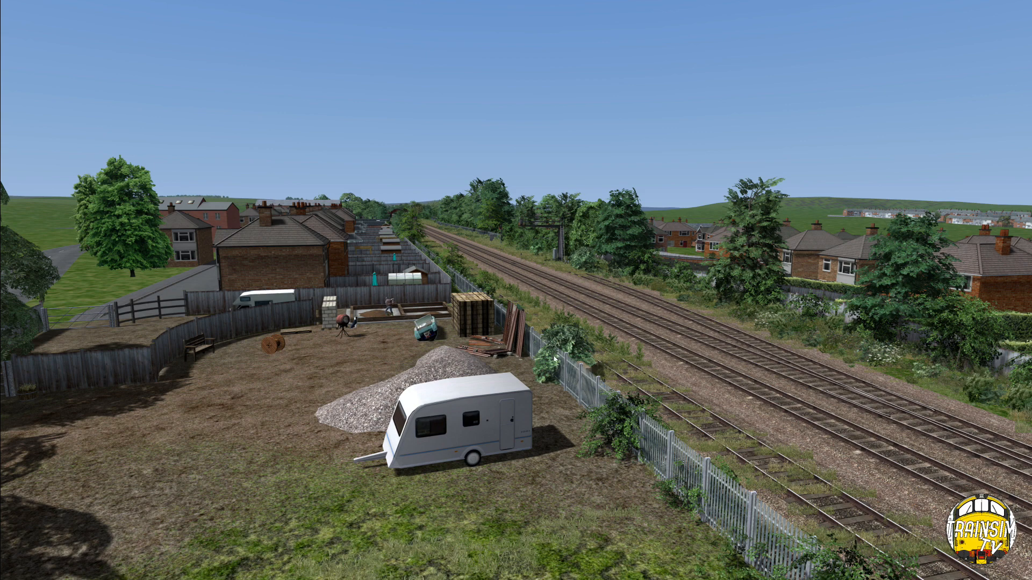
key("Right")
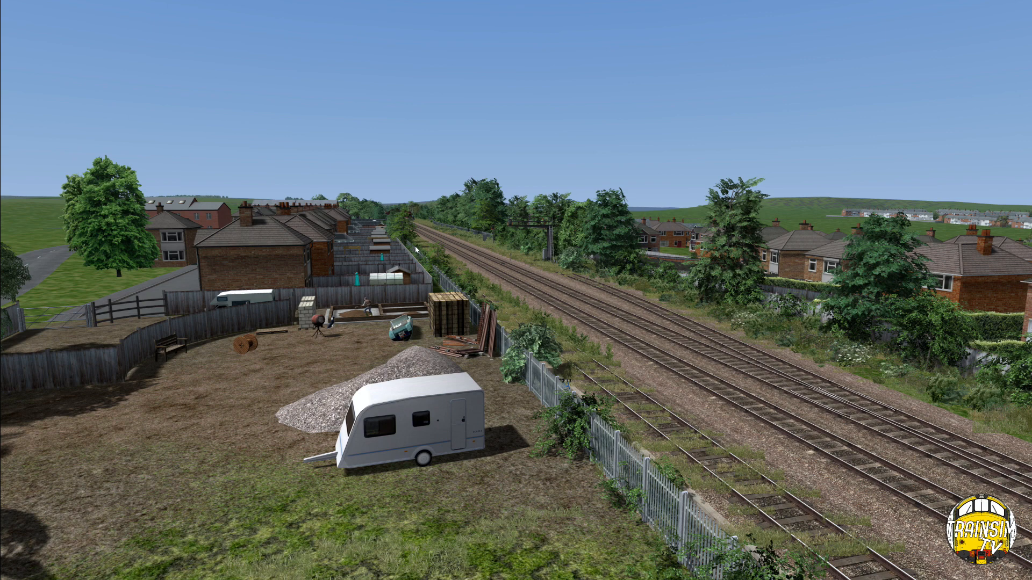
key("Up")
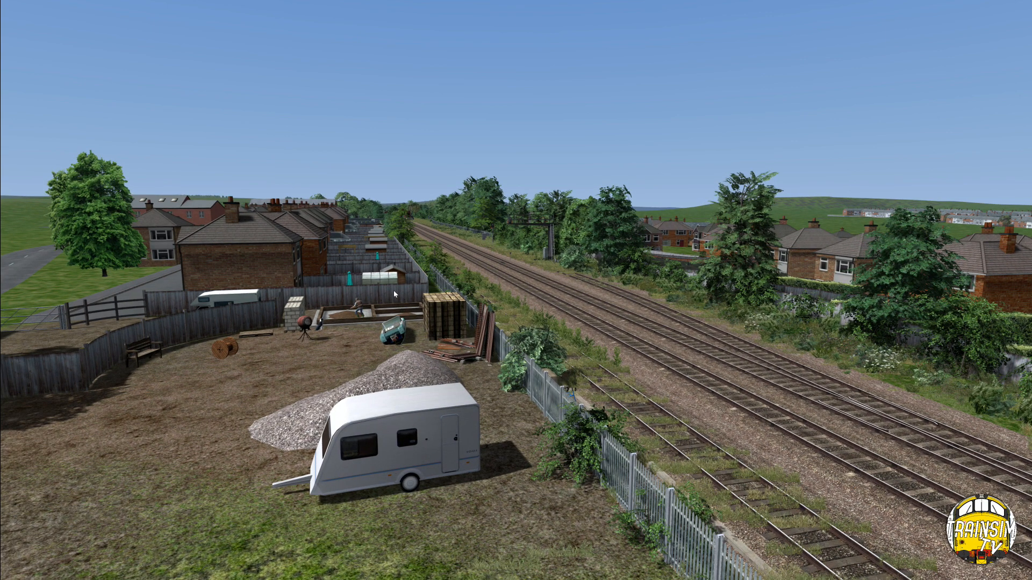
key("Right")
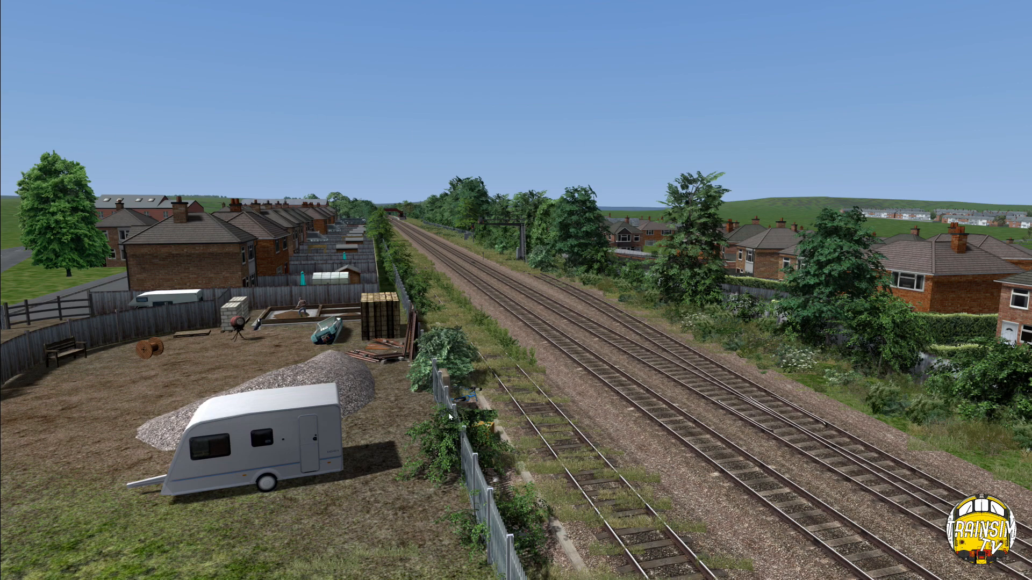
key("Right")
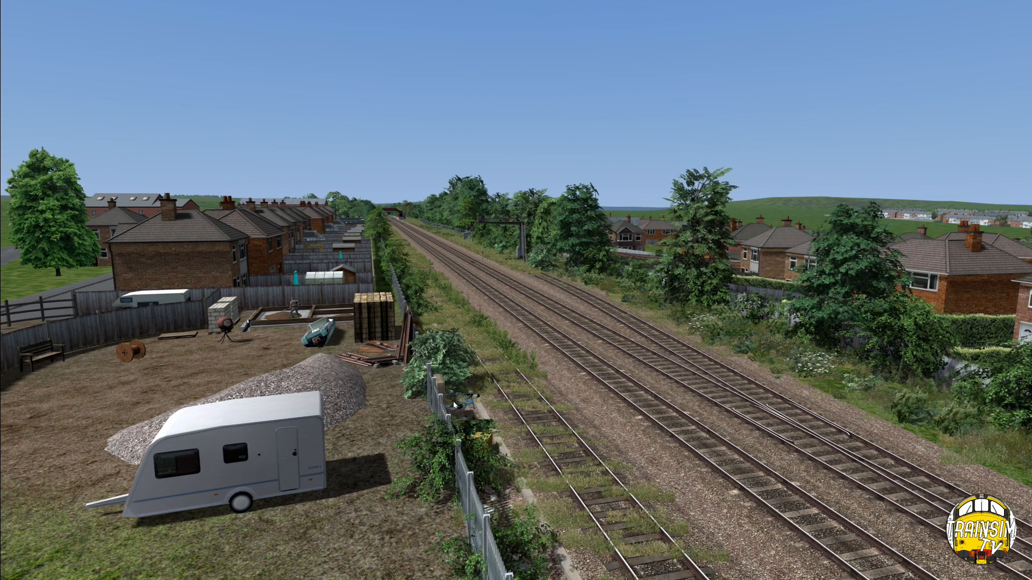
key("Right")
key("Right")
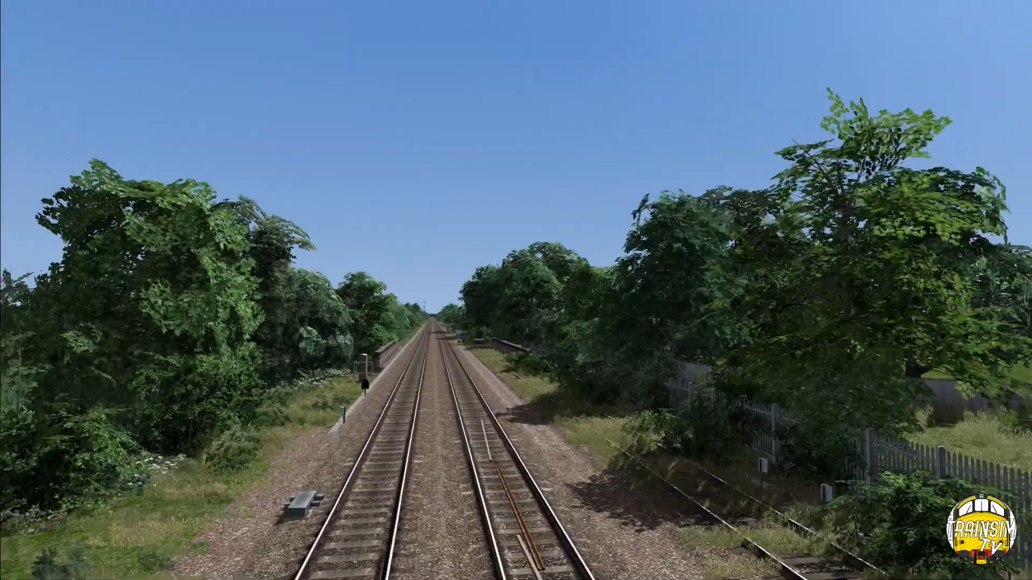
key("Page_Up")
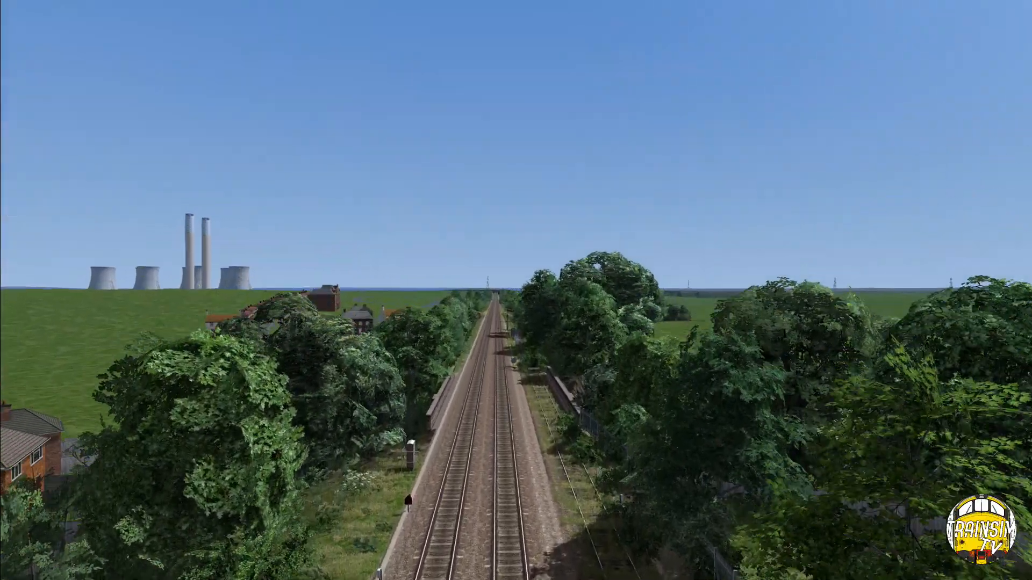
key("Page_Down")
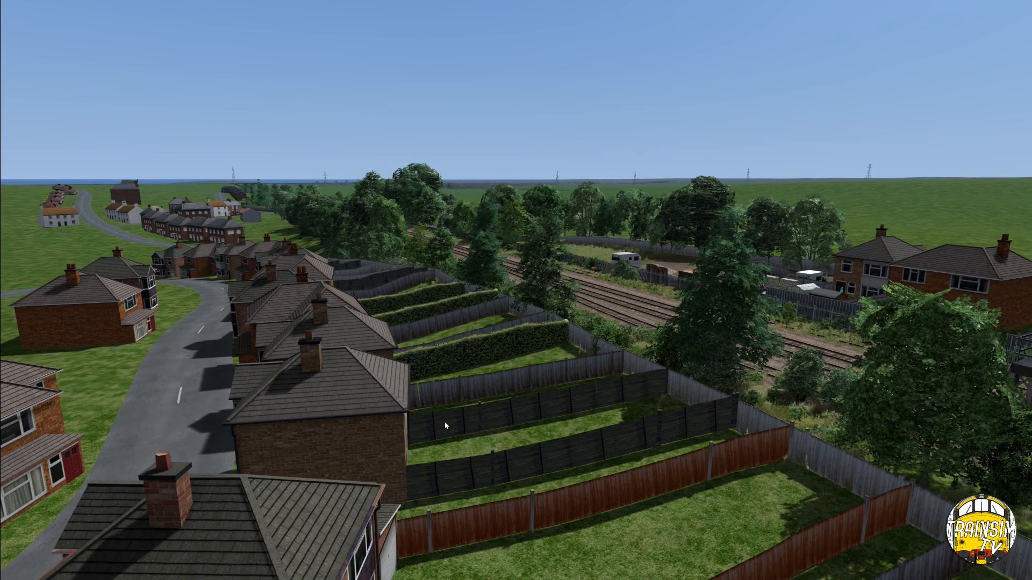
Examine the fences, hedges and lawns of the back gardens between the brick houses and the railway
right_click_drag(445, 426, 634, 389)
right_click_drag(713, 313, 614, 302)
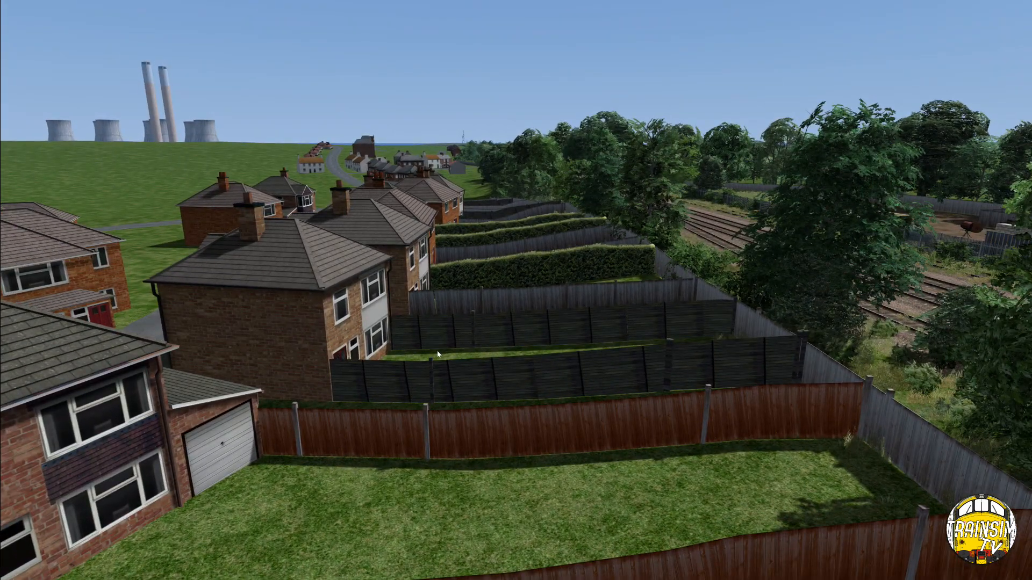
key("Up")
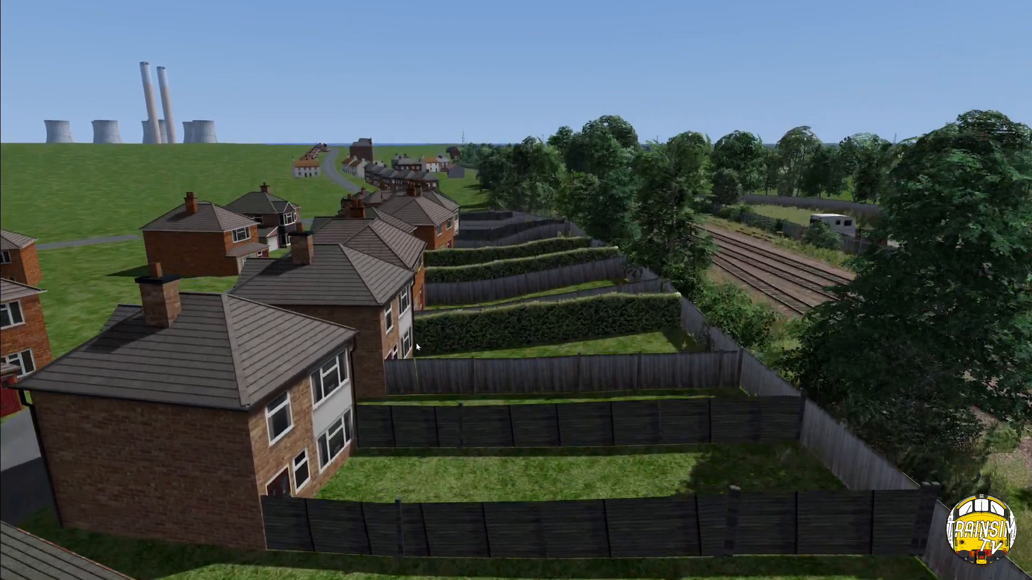
key("Up")
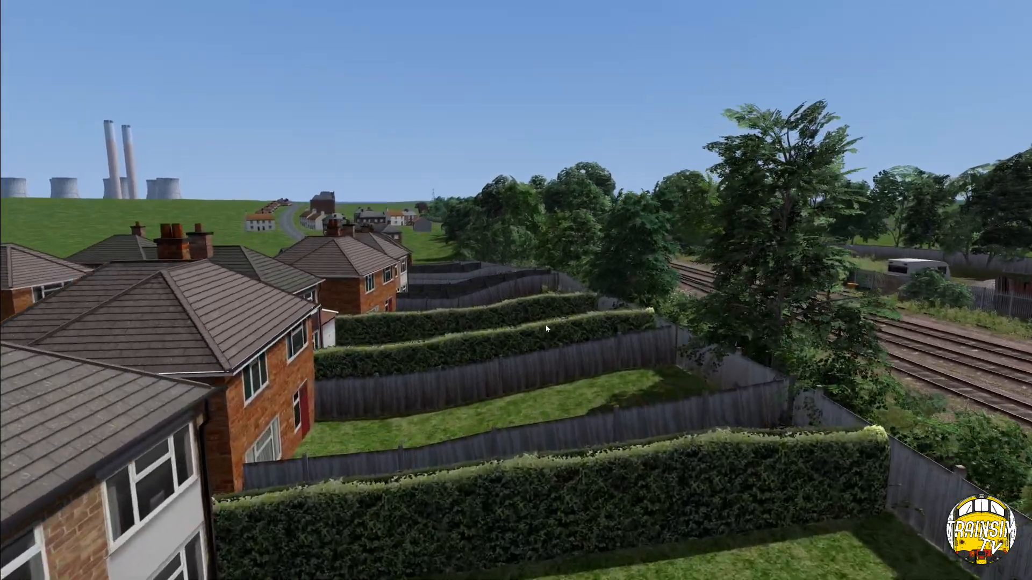
key("Up")
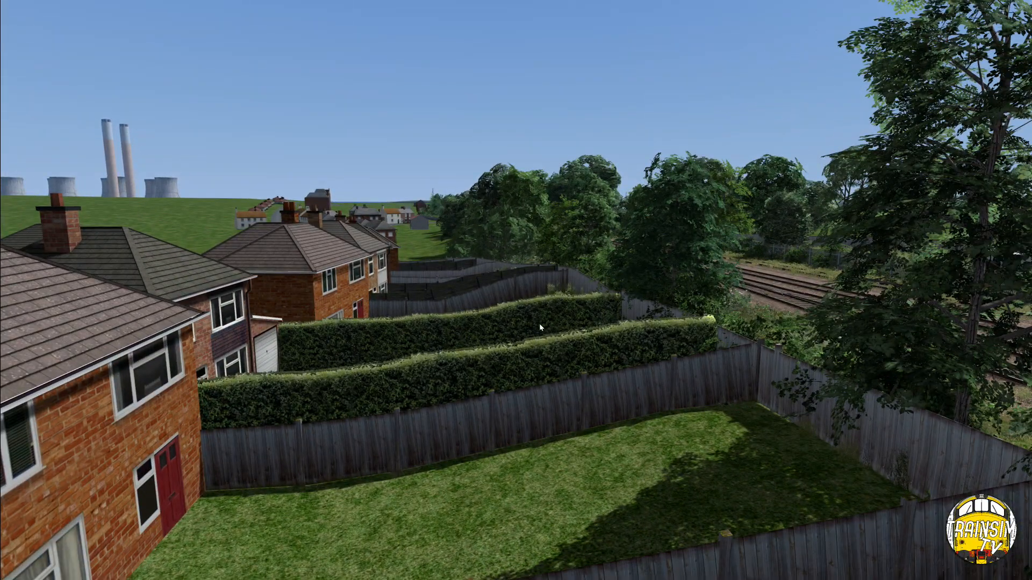
key("Up")
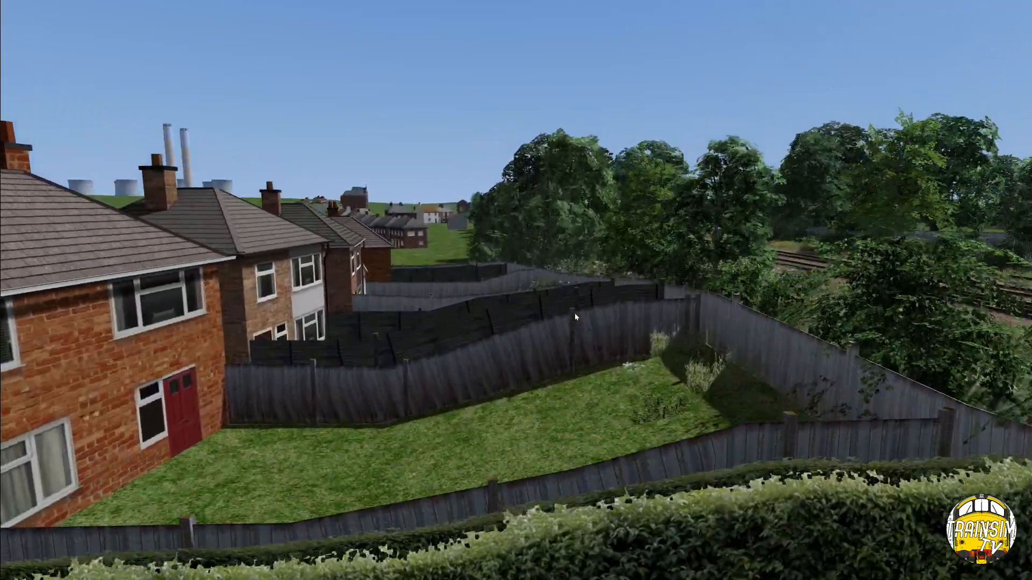
key("Up")
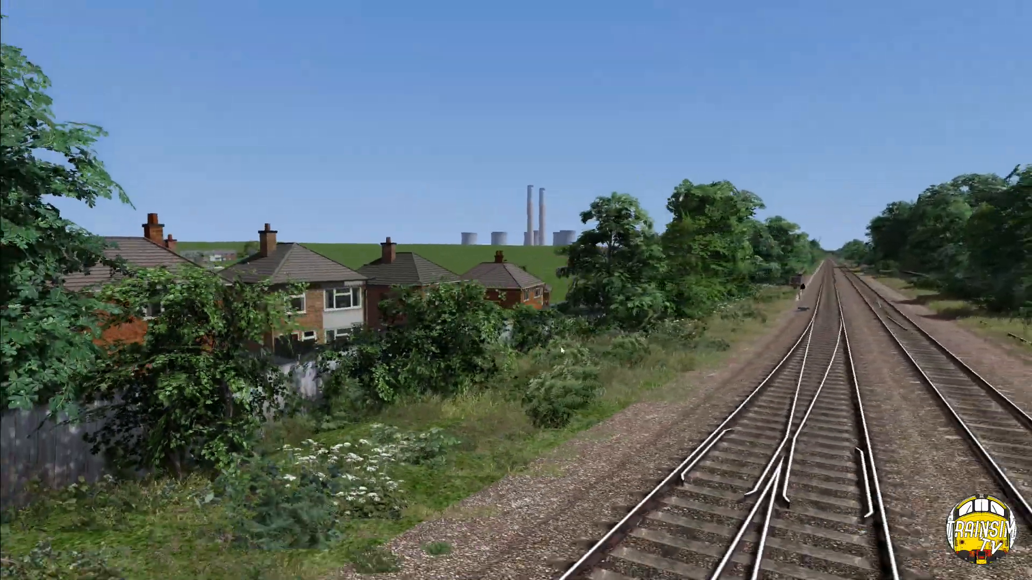
key("Left")
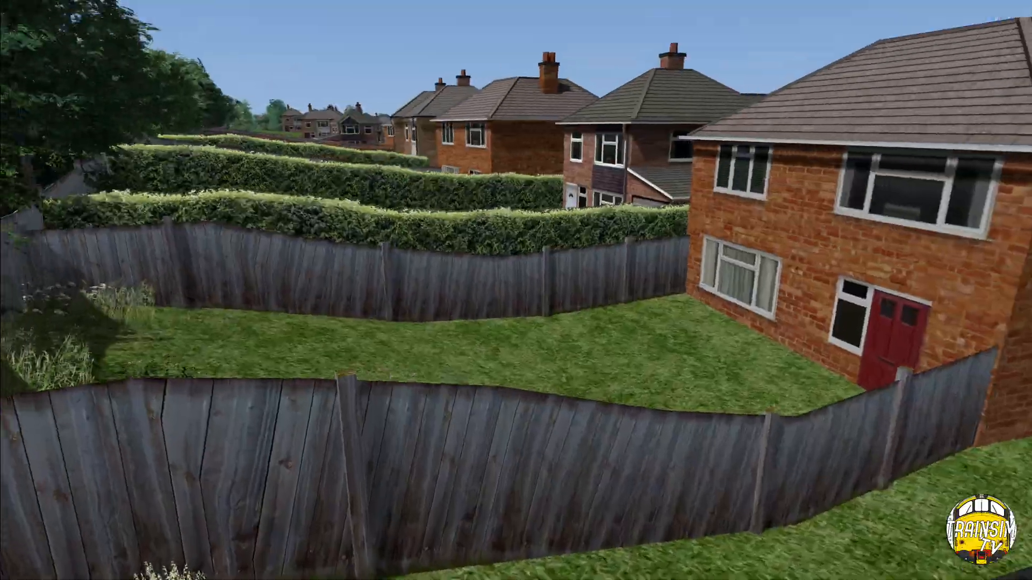
key("Up")
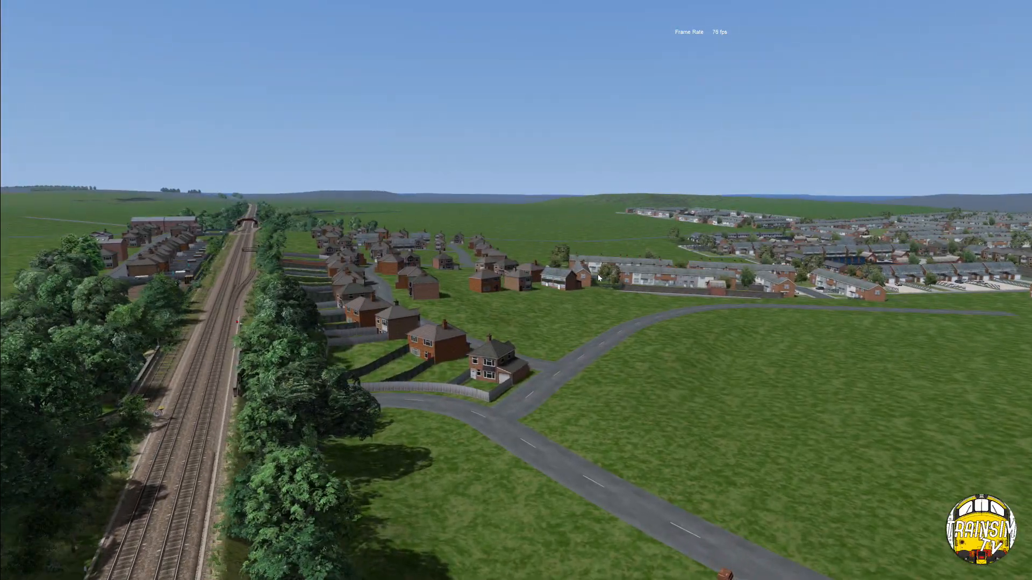
Open the world editor and bring the long row of terraced houses beside the railway into view
key("ctrl+e")
right_click_drag(409, 321, 623, 424)
key("Up")
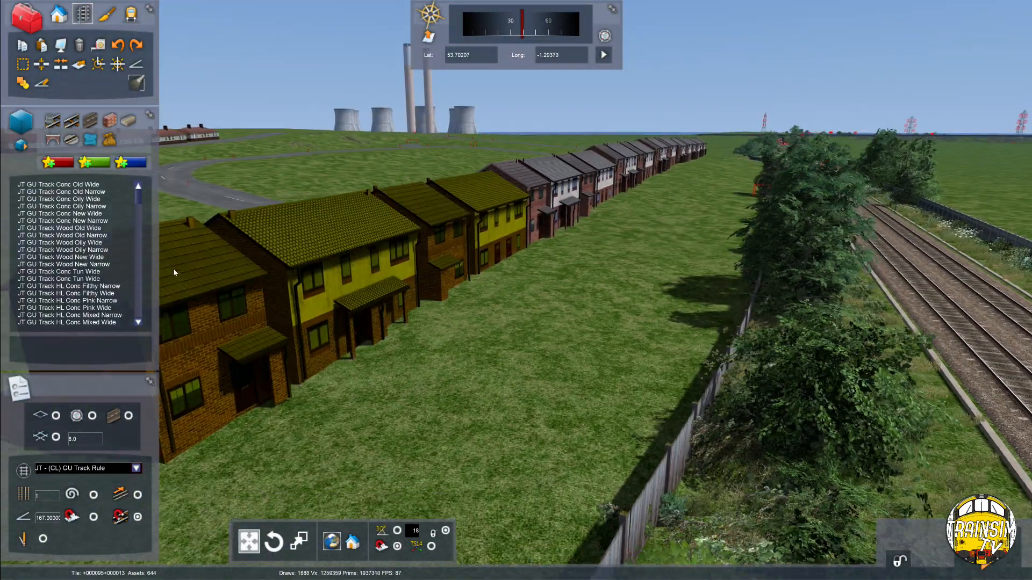
key("Left")
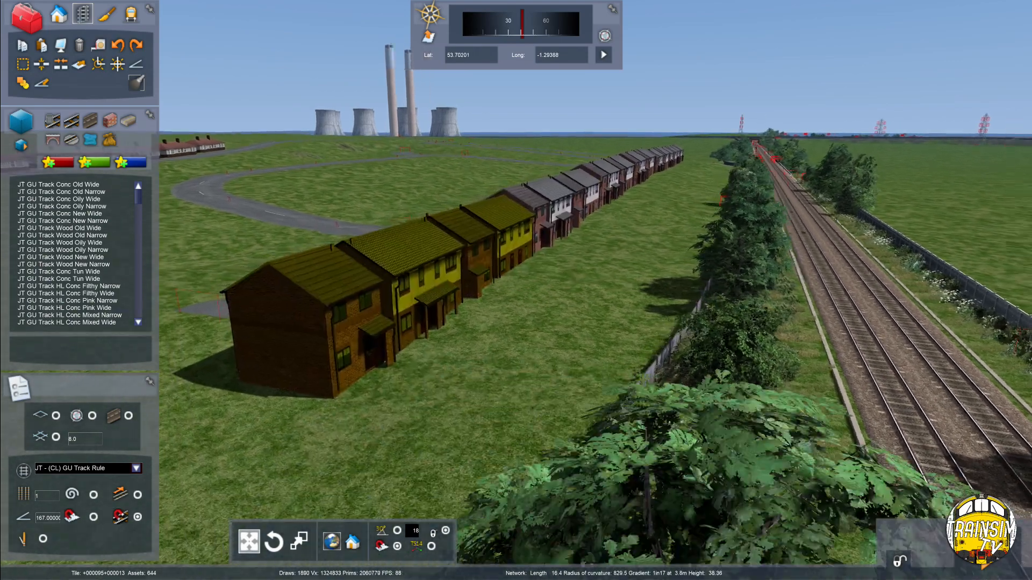
key("Up")
right_click_drag(548, 379, 568, 371)
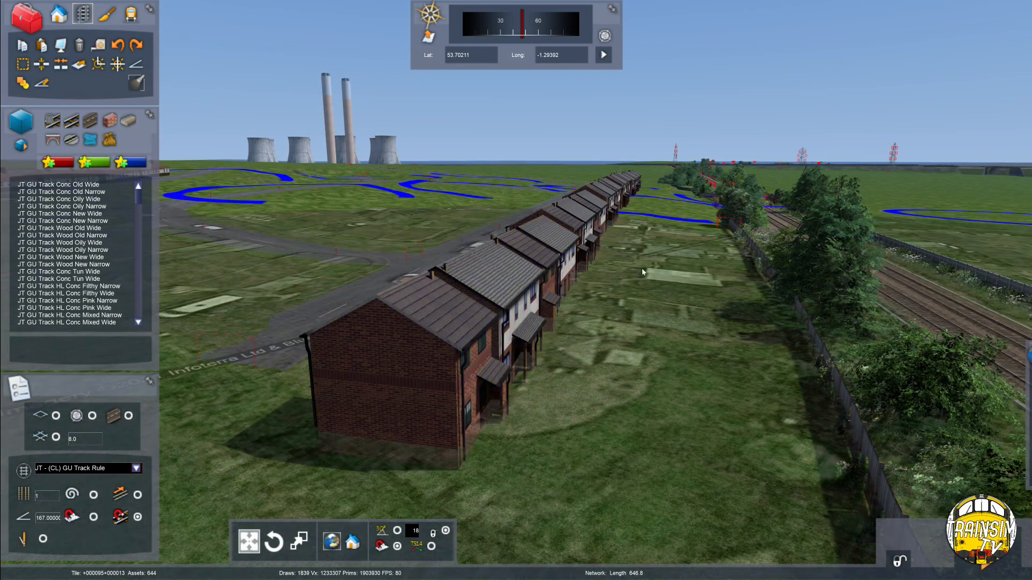
Compare the terraced houses and the ground behind them with the aerial imagery overlay
key("Up")
right_click_drag(489, 183, 517, 202)
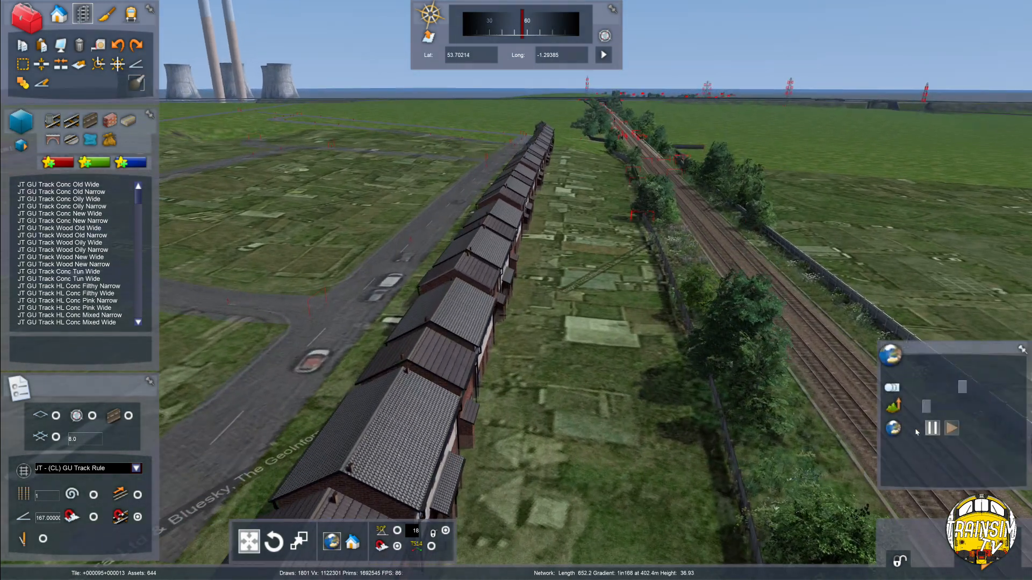
key("Down")
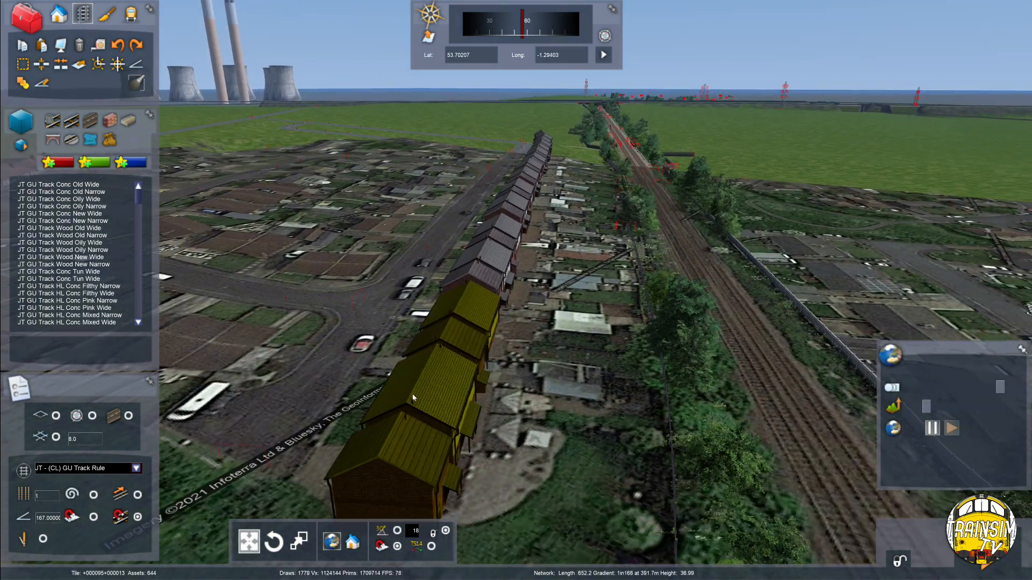
key("Left")
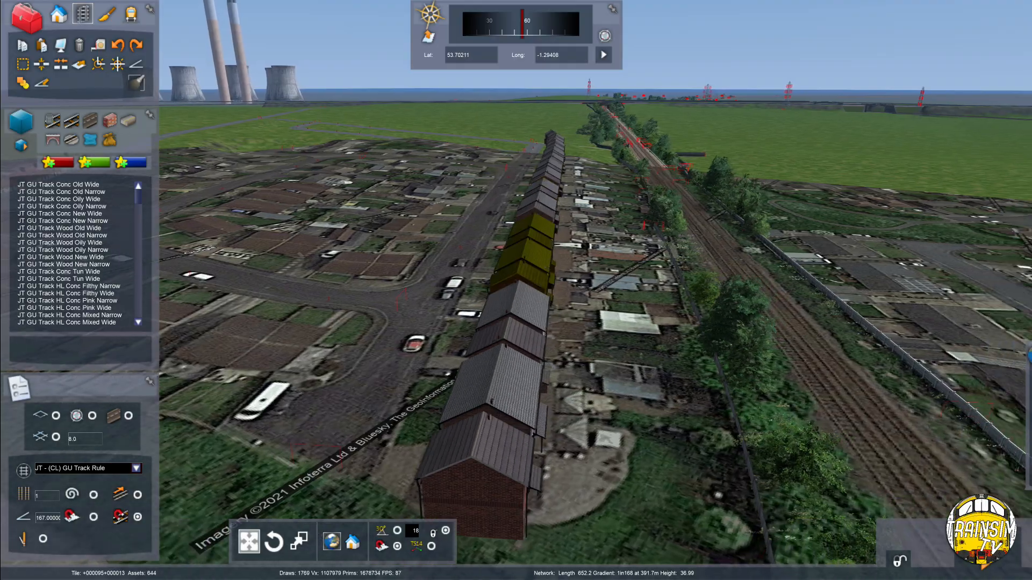
key("Up")
right_click_drag(544, 266, 569, 211)
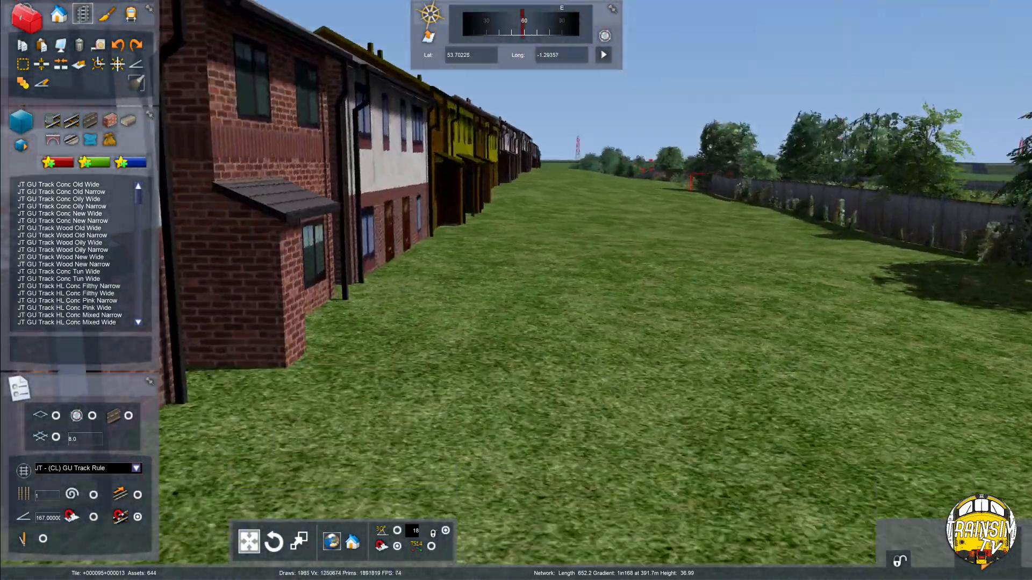
Inspect the empty ground between the terraced houses and the lineside fence, including how it looks from the tracks
key("Right")
key("Up")
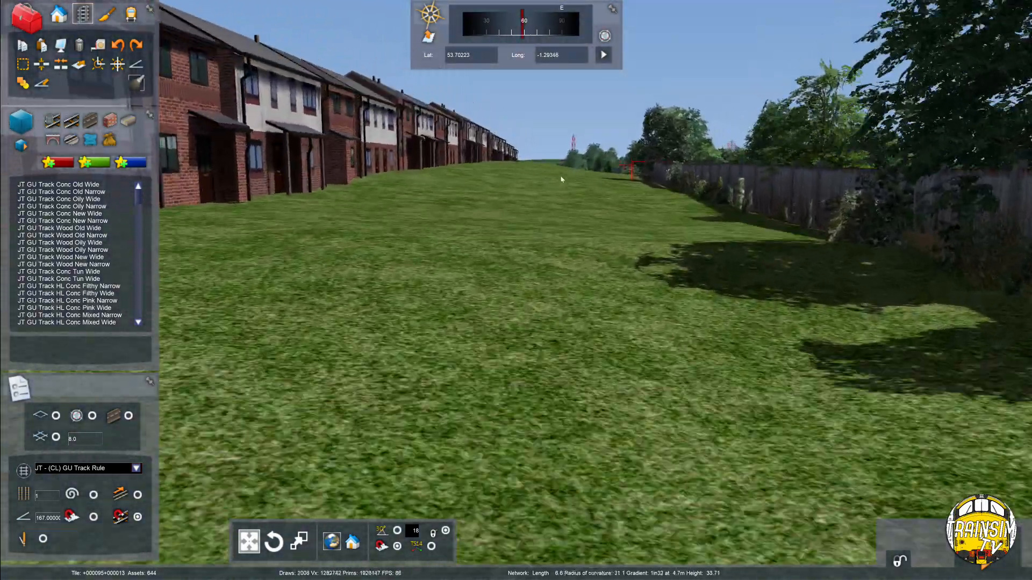
key("Up")
key("Right")
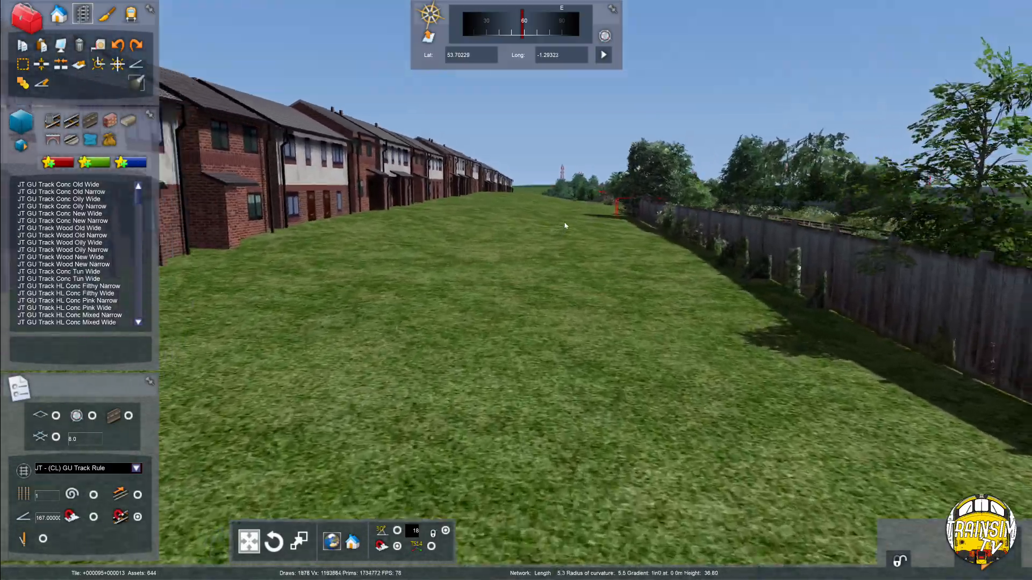
right_click_drag(564, 226, 484, 231)
key("Right")
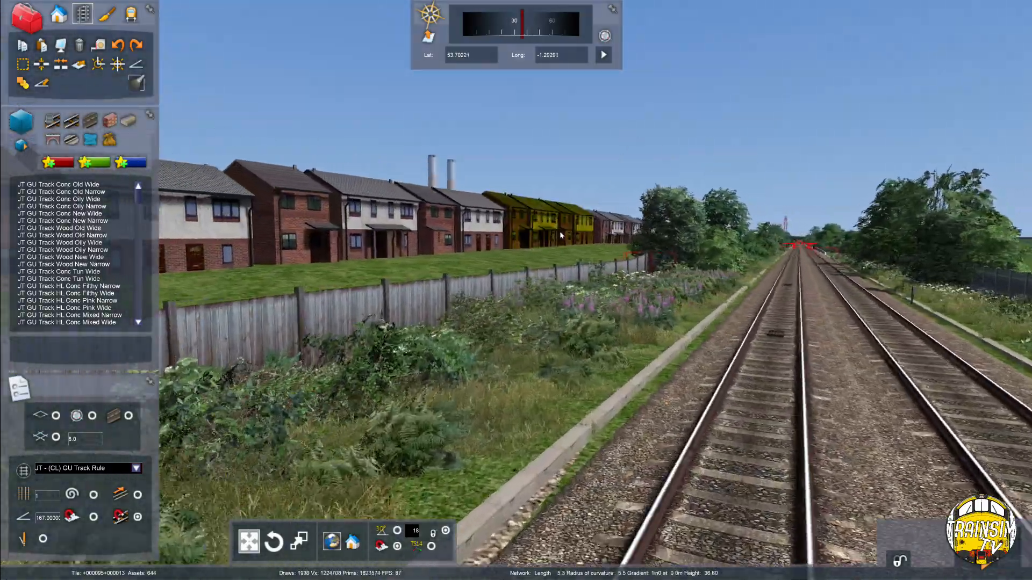
key("Left")
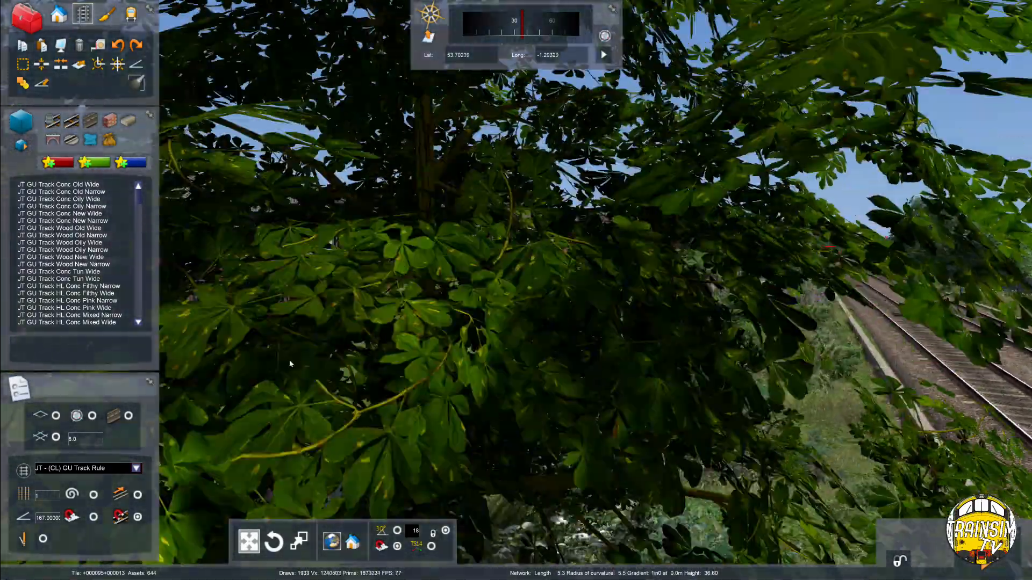
right_click_drag(642, 220, 720, 219)
key("Right")
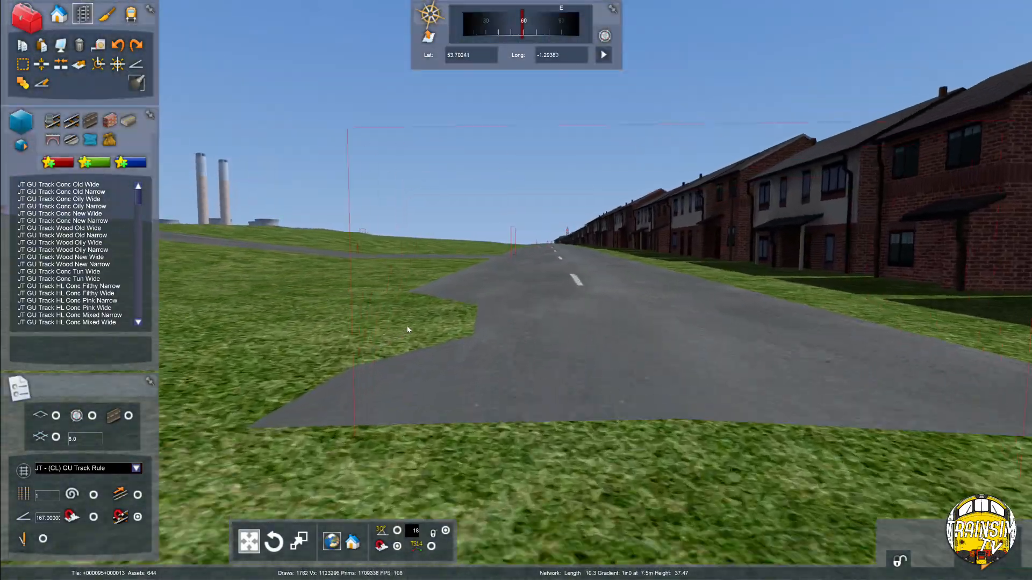
Examine the road along the terraced houses and the undeveloped land on its far side
scroll(408, 325, "up", 5)
right_click_drag(520, 299, 578, 225)
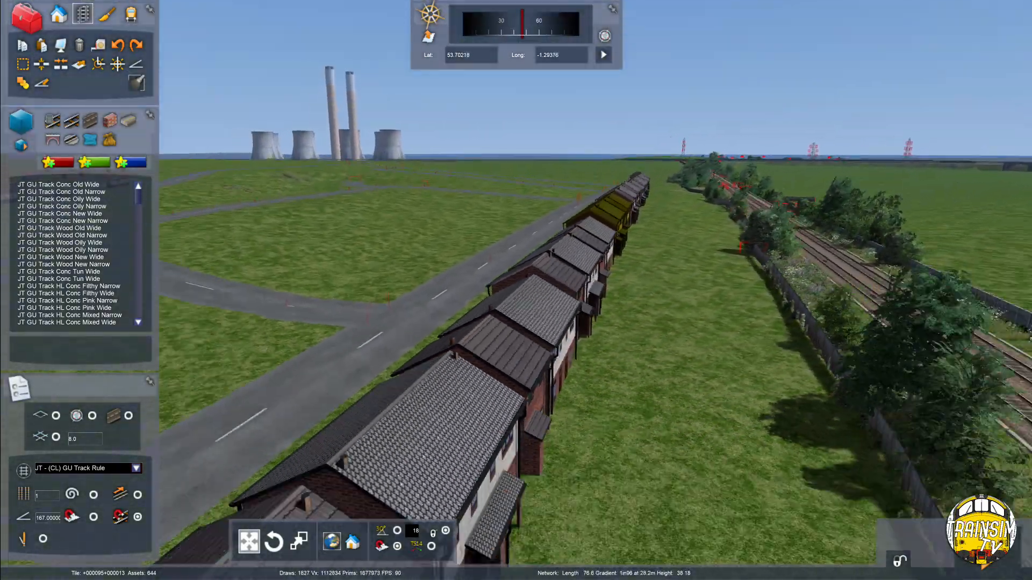
key("Up")
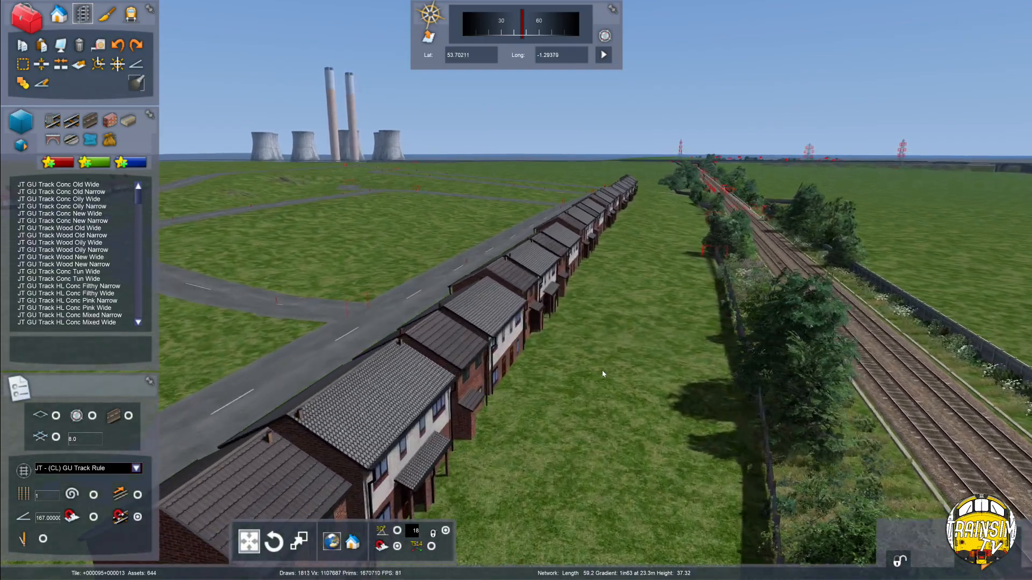
key("Right")
right_click_drag(603, 374, 252, 425)
key("Up")
key("Right")
key("Right")
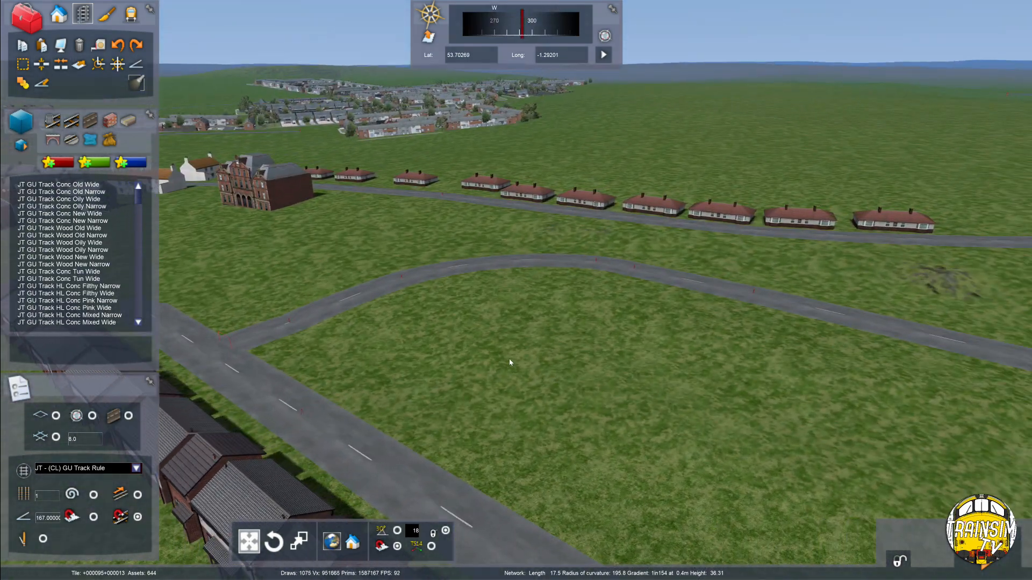
key("Down")
key("Right")
key("Down")
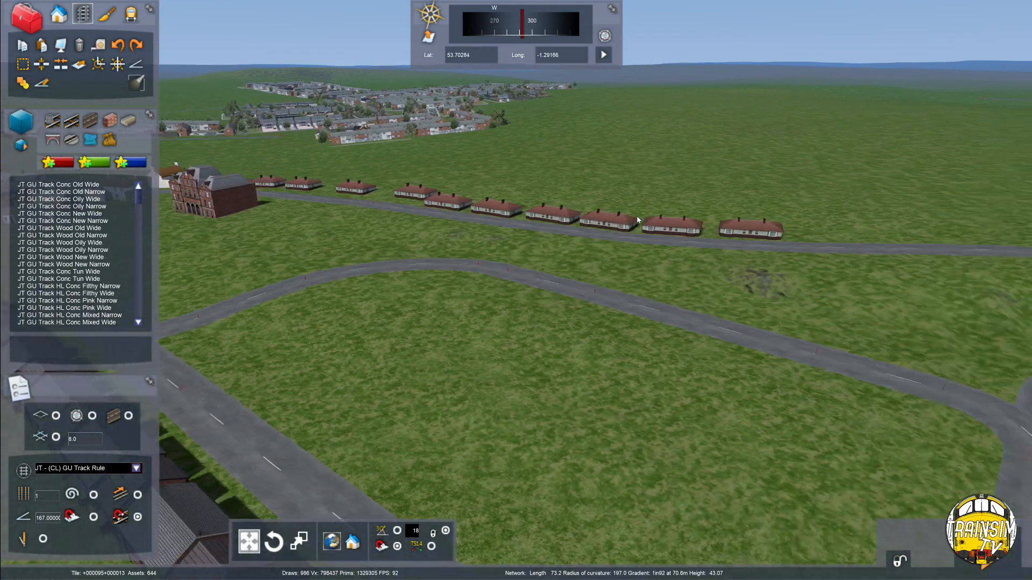
Survey the wider area from above, checking the railway, the terraced row and the unfinished road layout
right_click_drag(541, 278, 377, 236)
key("Right")
key("Down")
key("Right")
key("Down")
right_click_drag(516, 290, 403, 312)
key("Up")
key("Left")
right_click_drag(693, 268, 725, 242)
key("Up")
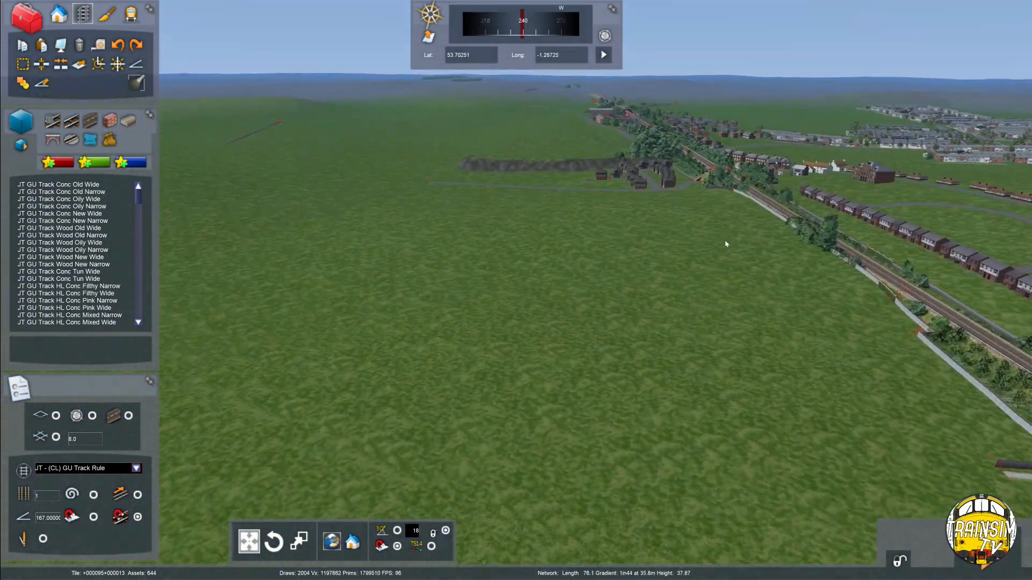
key("Right")
key("Right")
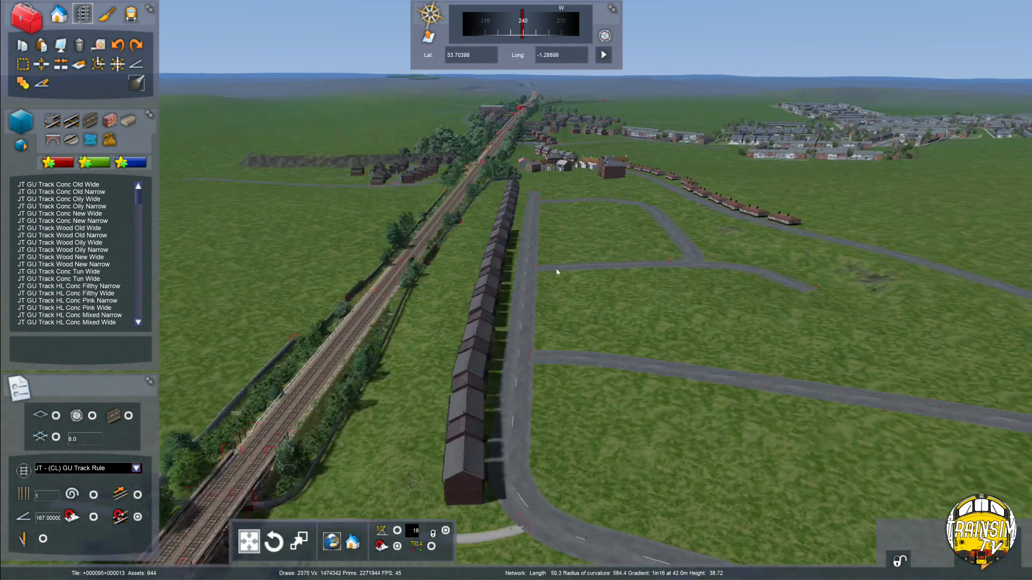
key("Up")
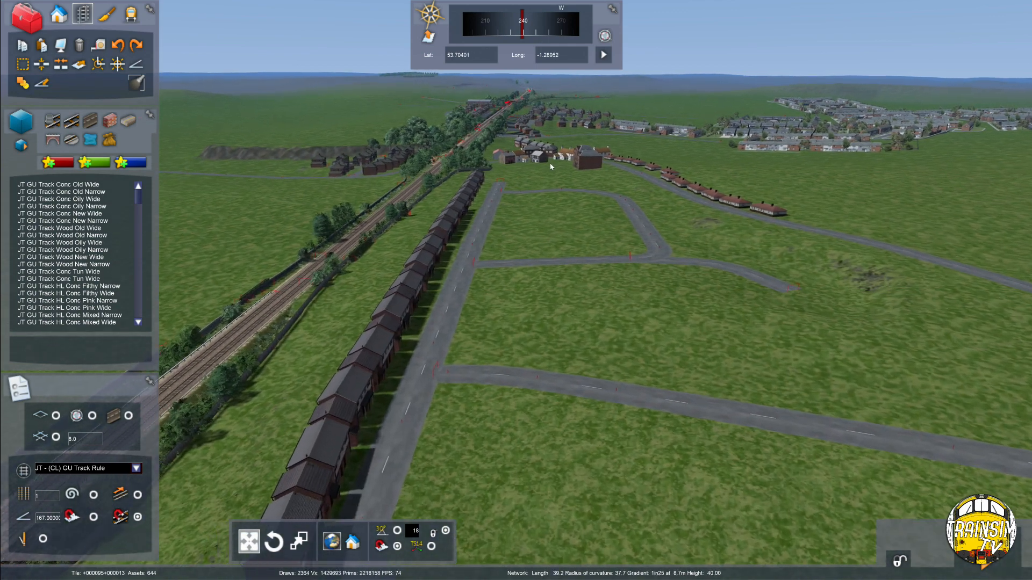
Look over the road junctions and empty plots between the terraced row and the distant houses
right_click_drag(734, 233, 806, 210)
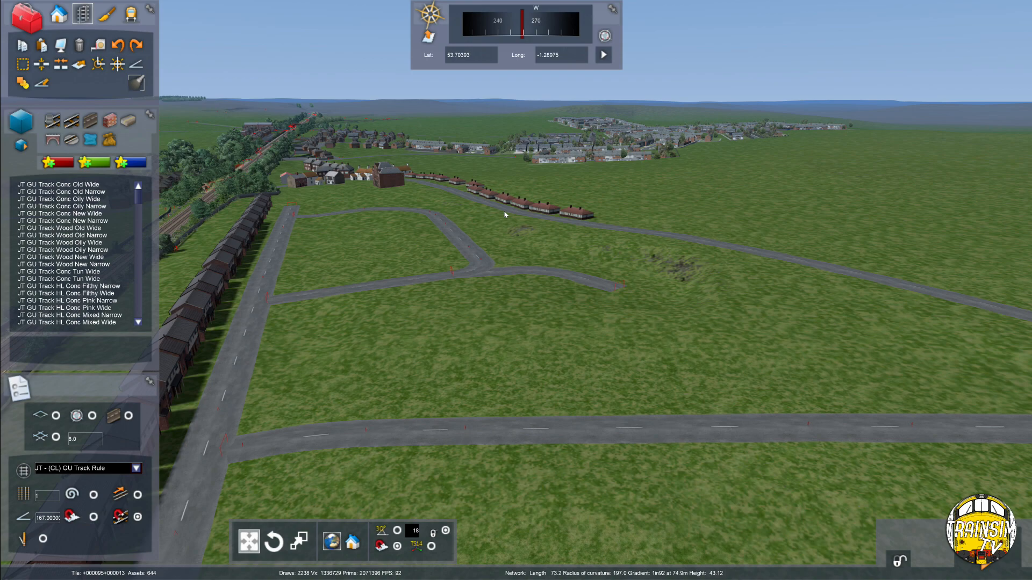
key("Up")
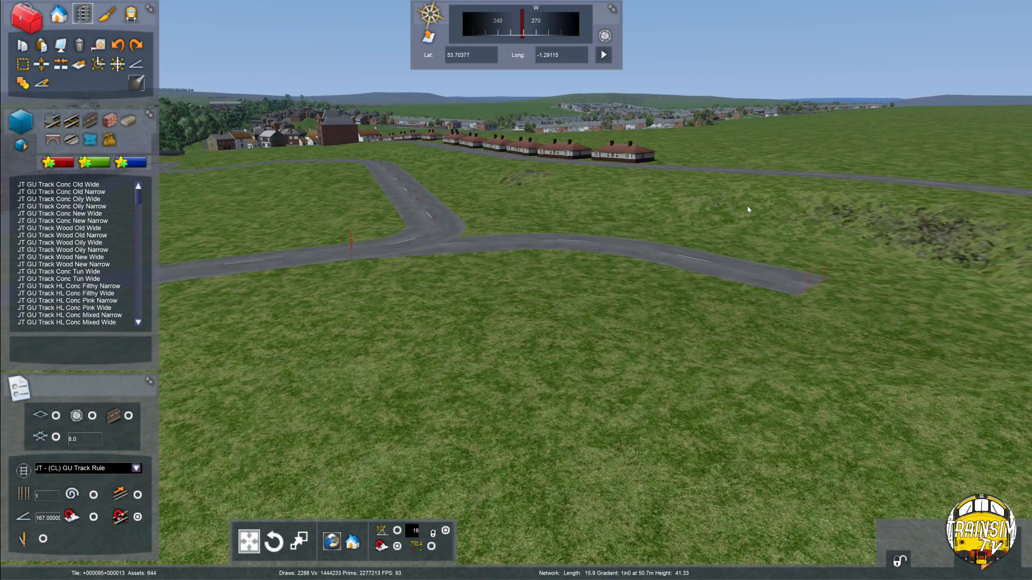
right_click_drag(618, 257, 677, 218)
right_click_drag(529, 226, 620, 196)
key("Right")
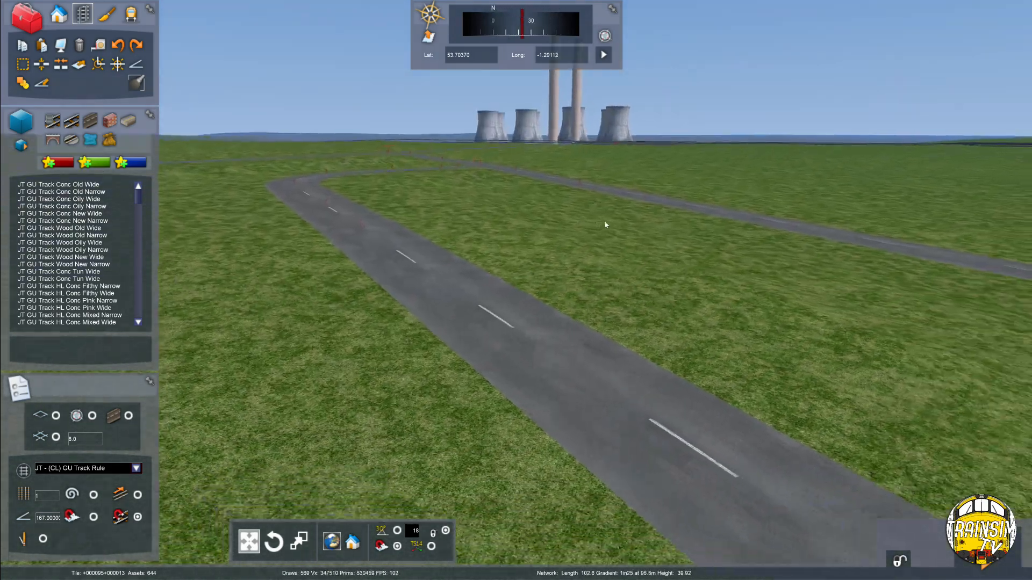
key("Up")
right_click_drag(479, 261, 699, 260)
key("Left")
right_click_drag(455, 242, 630, 269)
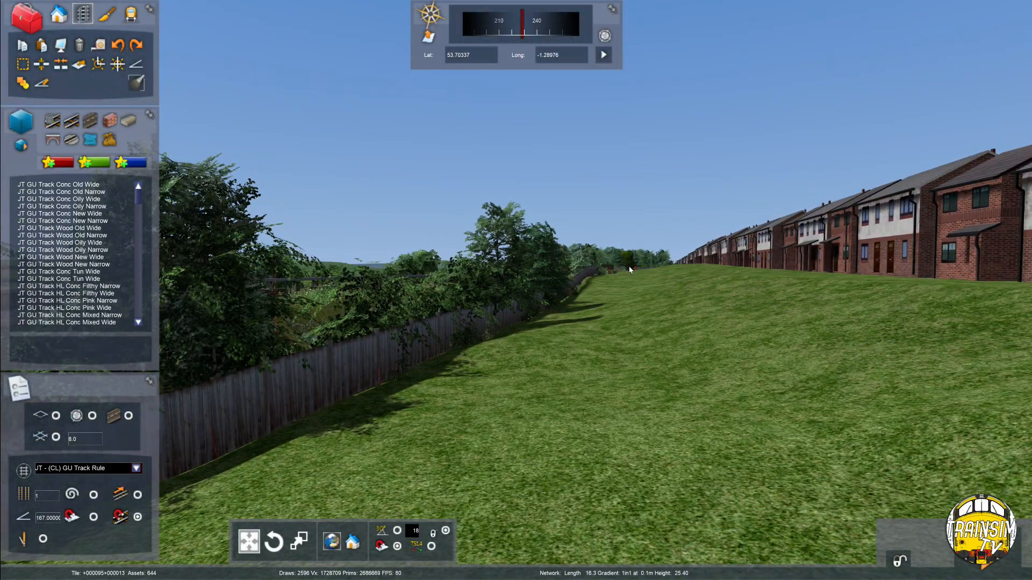
Examine the grass strip along the lineside fence behind the terraced houses, both at ground level and from above
key("Left")
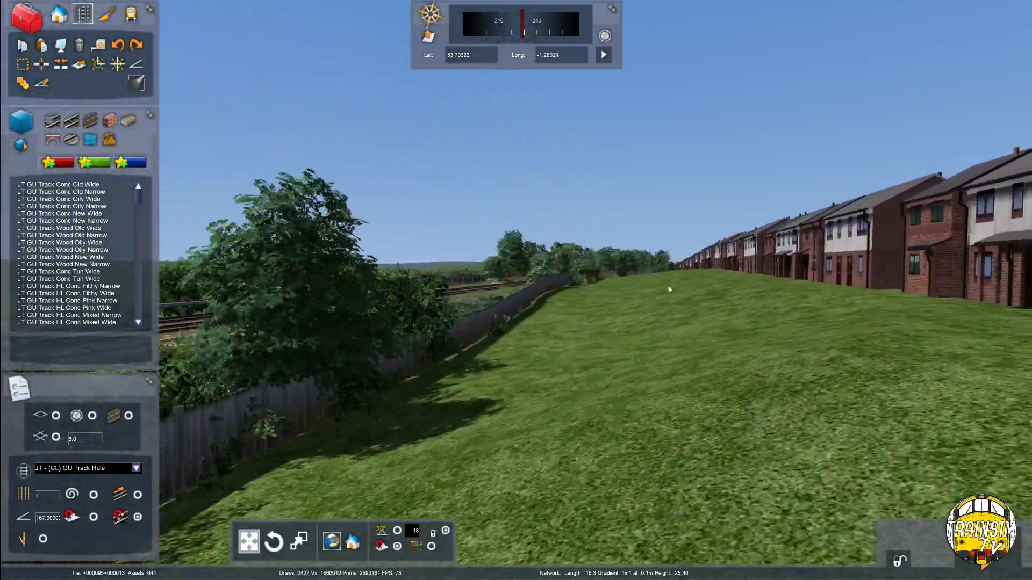
key("Left")
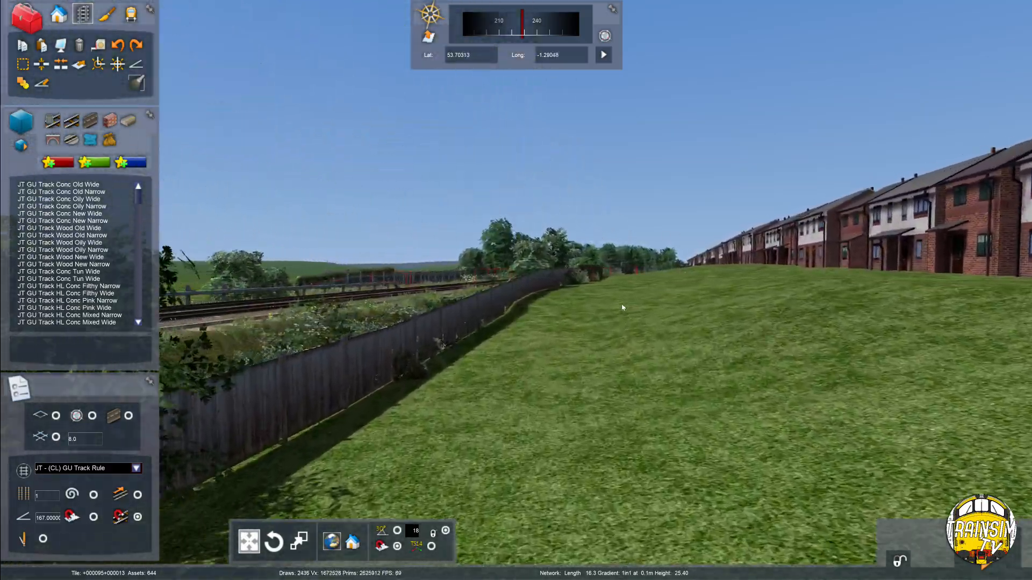
key("Left")
right_click_drag(622, 307, 700, 271)
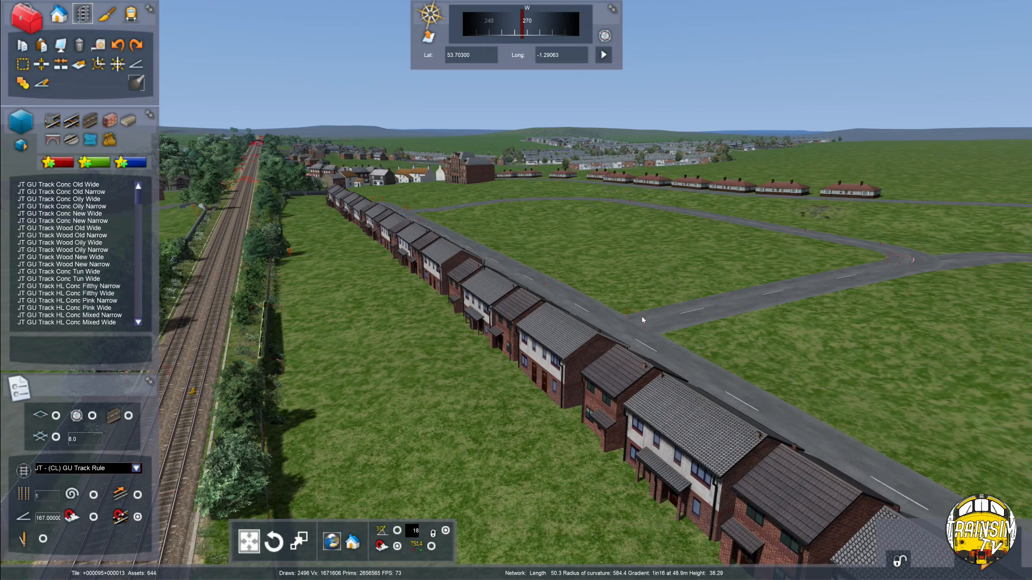
key("Up")
right_click_drag(642, 320, 563, 336)
Show the aerial imagery overlay and compare the real back gardens and streets with the modelled terraced row and railway
key("F8")
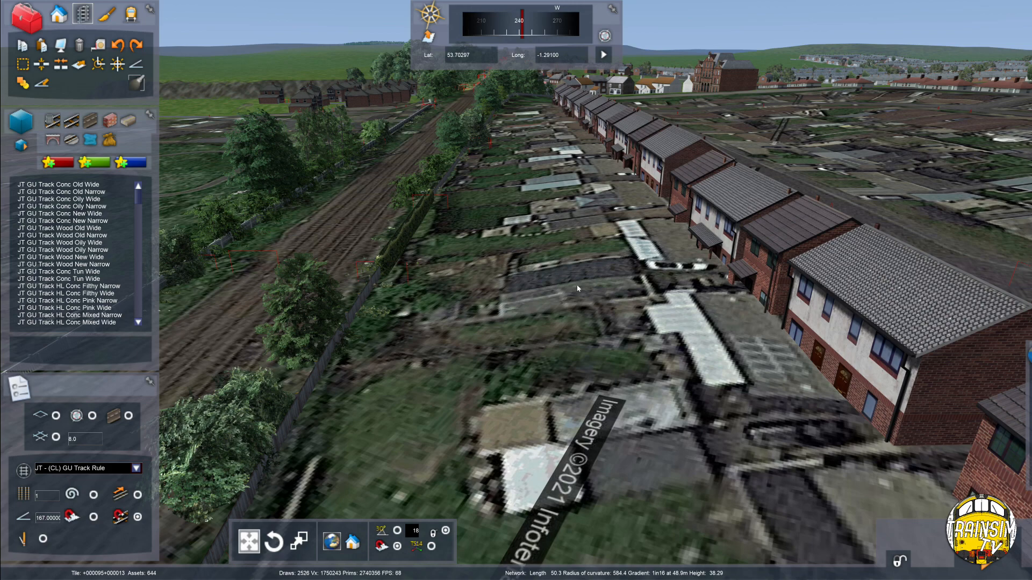
key("Up")
key("Right")
scroll(577, 289, "up", 3)
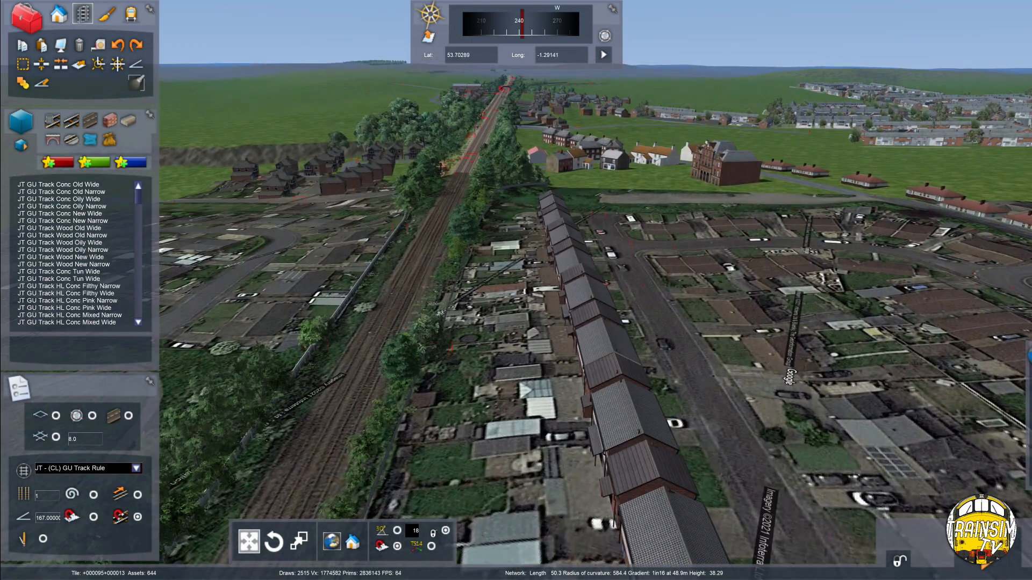
key("Up")
right_click_drag(577, 288, 798, 175)
key("Up")
key("Right")
key("Down")
key("Right")
key("Up")
key("Down")
key("Down")
key("Right")
Hide the imagery overlay and check how the terraced houses, fence and trees look from the tracks
mouse_move(979, 380)
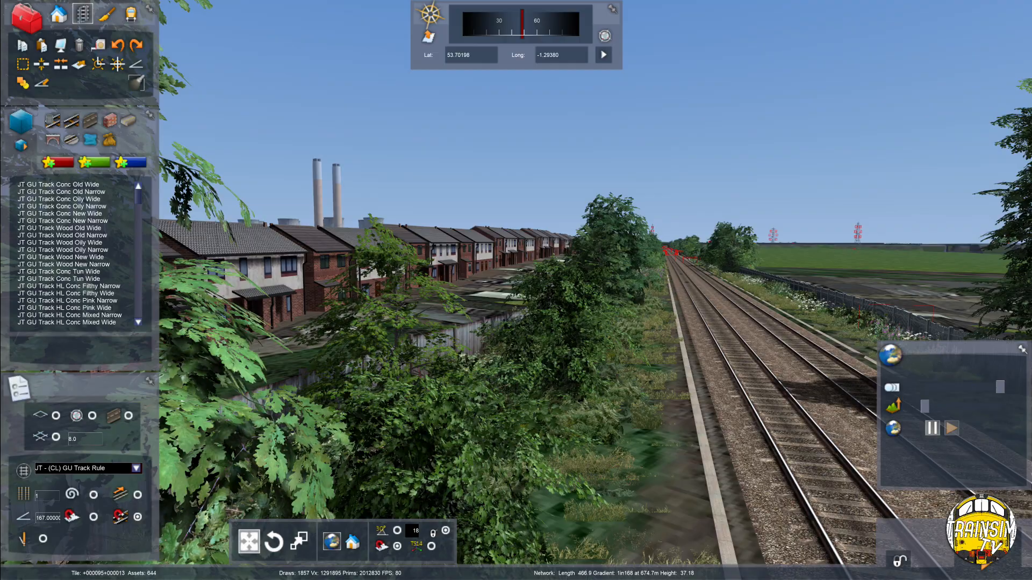
right_click_drag(591, 502, 638, 479)
key("Right")
key("Up")
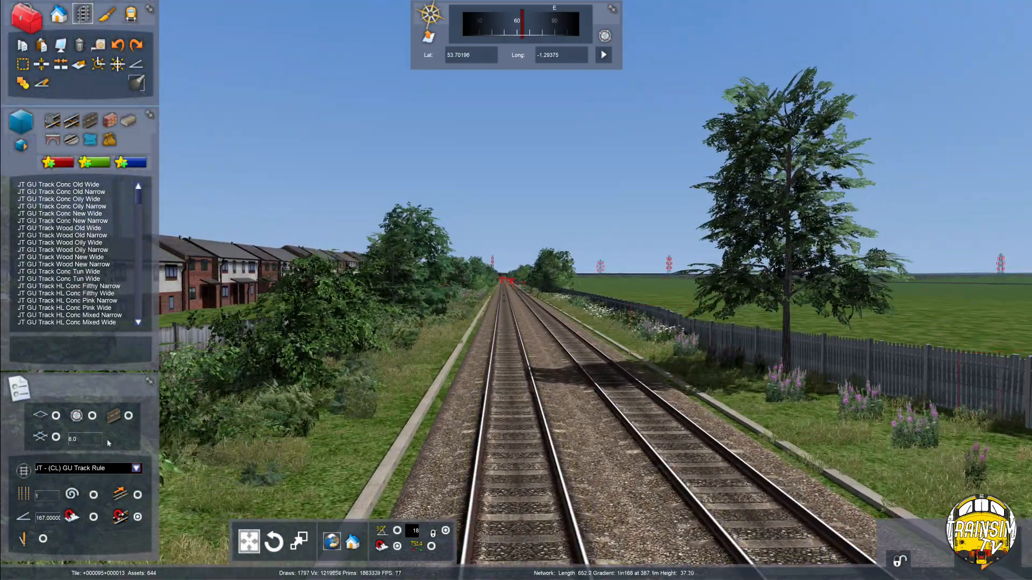
right_click_drag(604, 311, 507, 333)
key("Left")
key("Up")
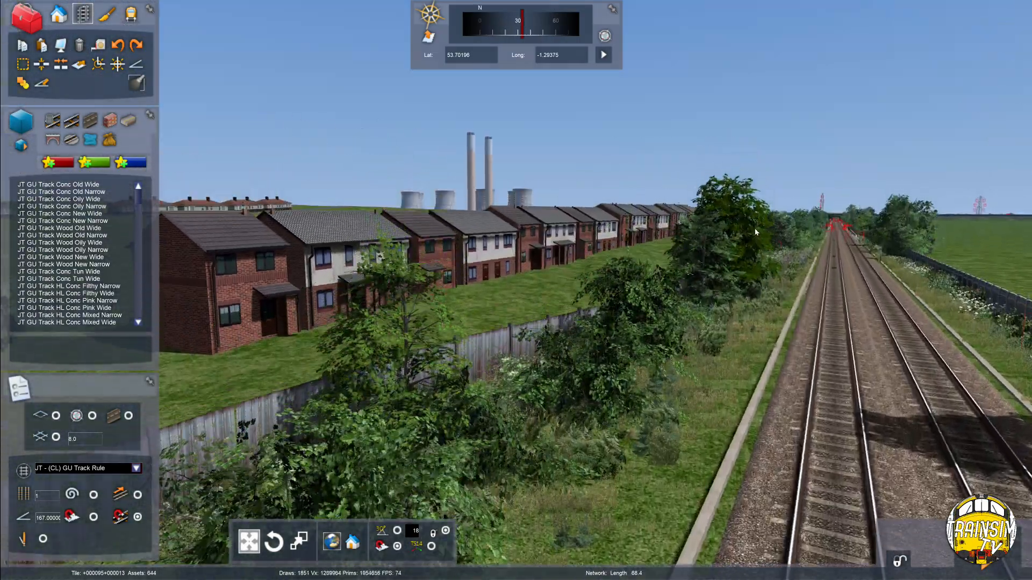
Show the imagery again around the end terraced house and choose the Fence Wood Garden 01 loft for its garden
key("Up")
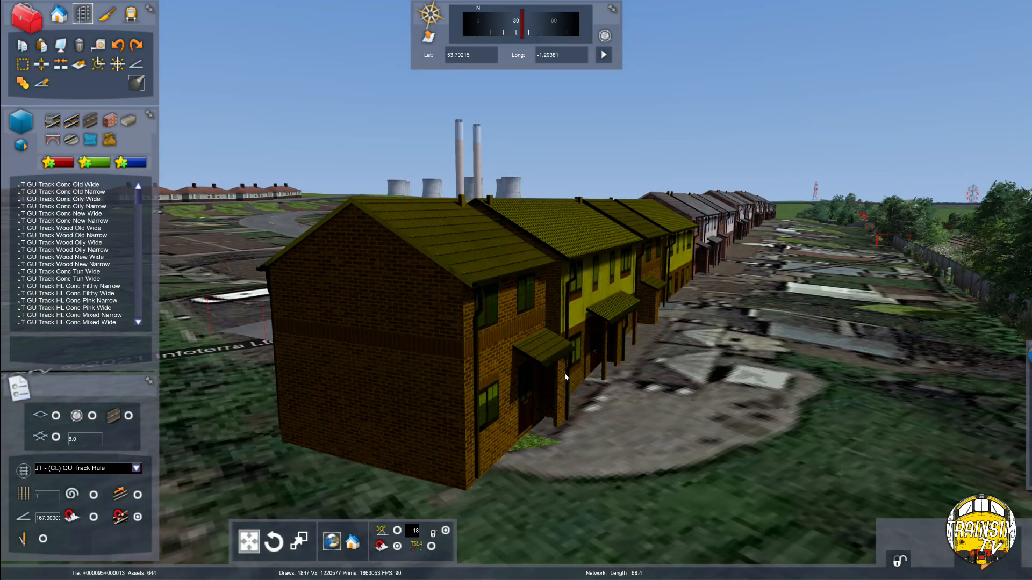
right_click_drag(564, 373, 677, 456)
key("Down")
key("Down")
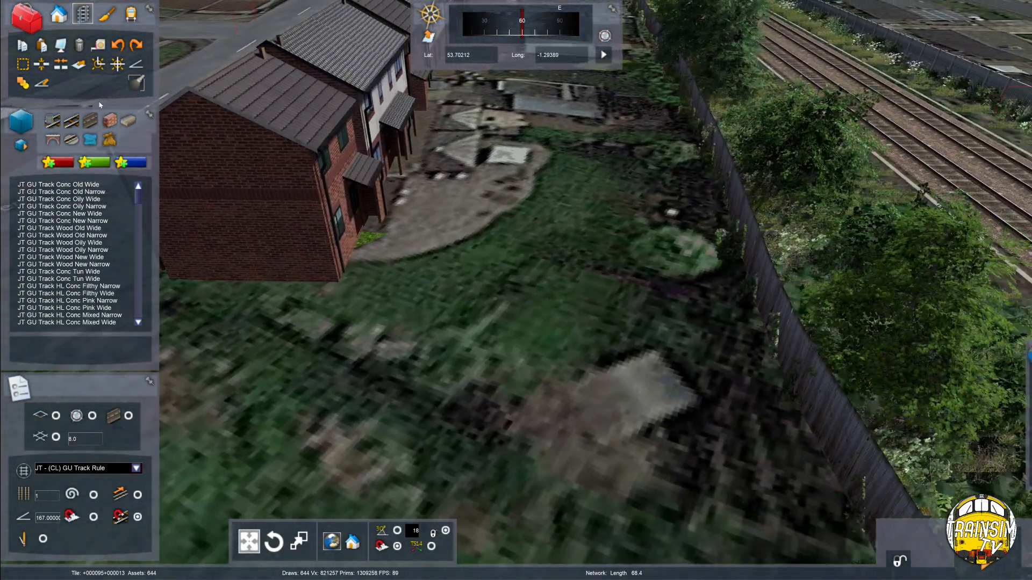
scroll(89, 243, "down", 1)
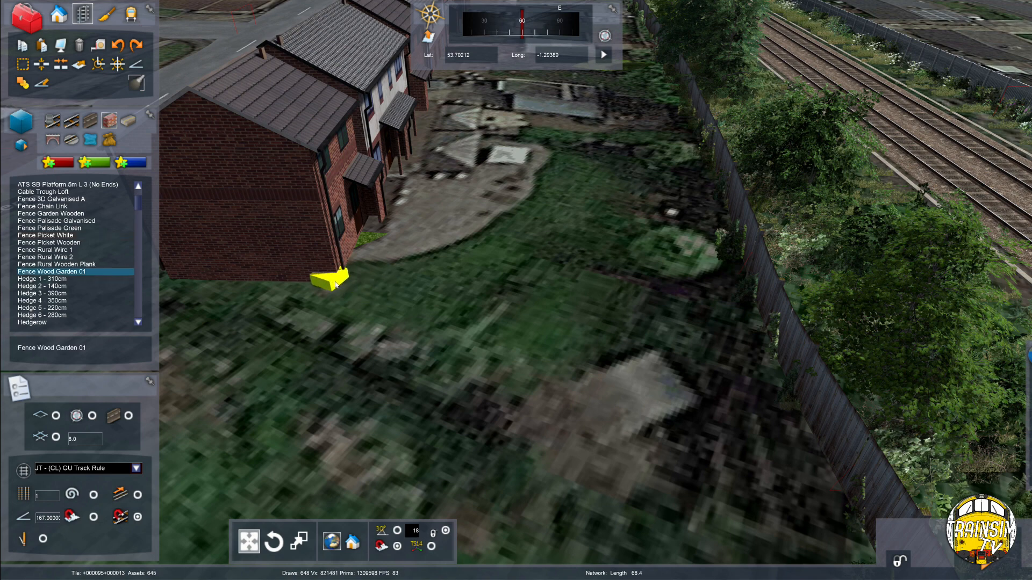
Raise the imagery overlay above the terrain and examine the garden boundary beside the end house
mouse_move(1027, 408)
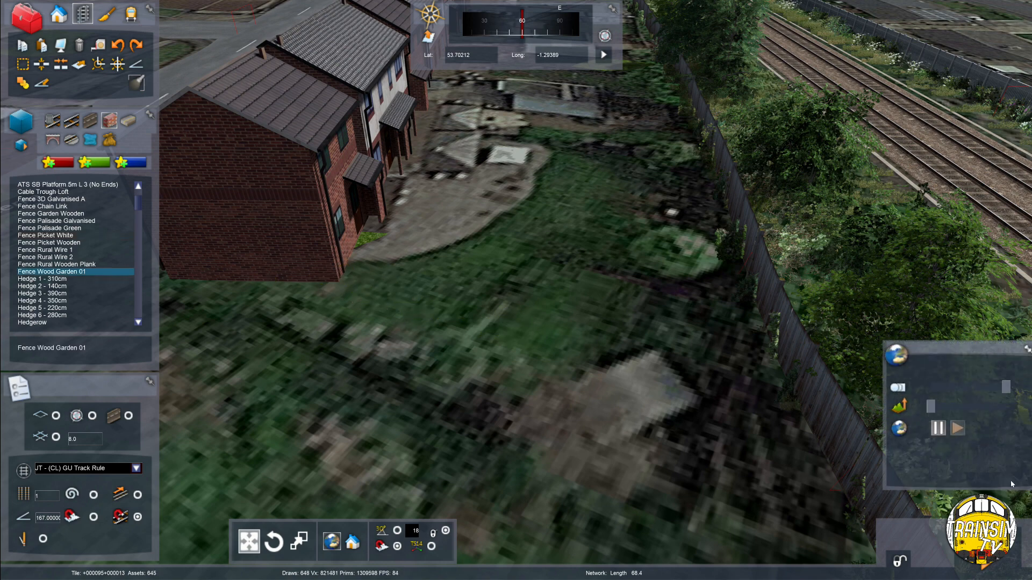
key("Down")
key("Down")
key("Page_Up")
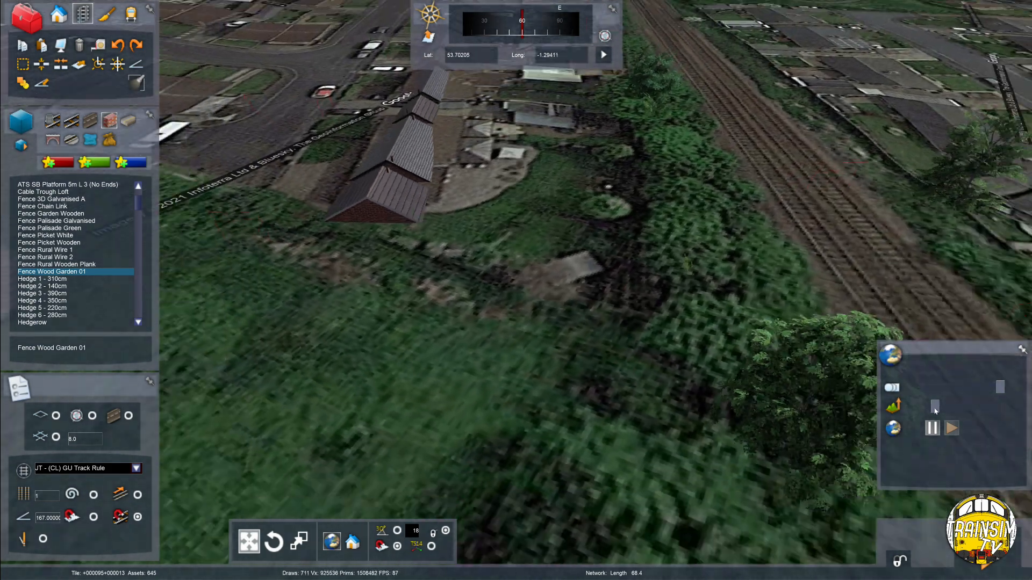
Choose the Hedge 6 - 280cm loft and start laying it from the road-side corner of the end house
key("Up")
key("Left")
key("Right")
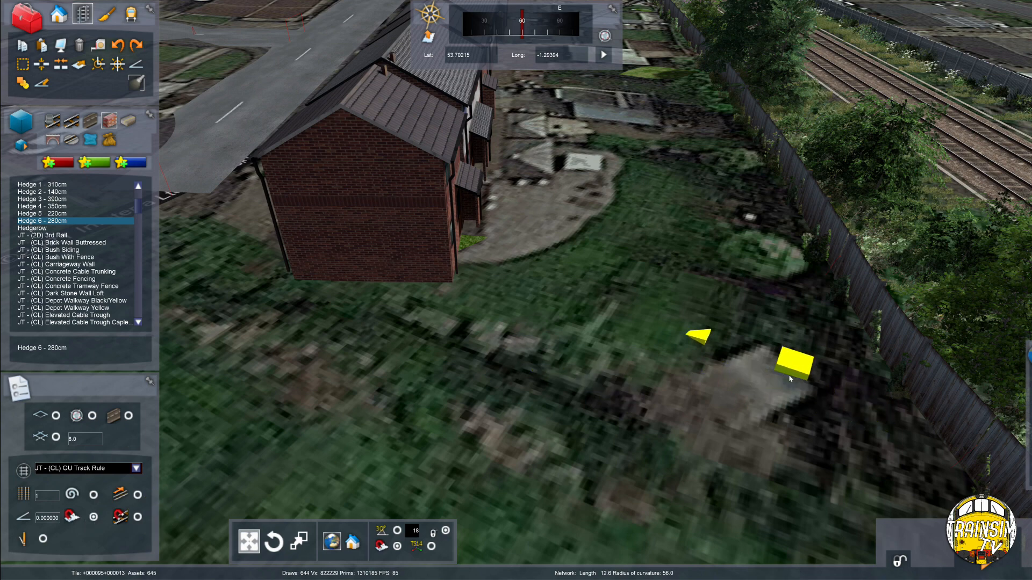
key("Up")
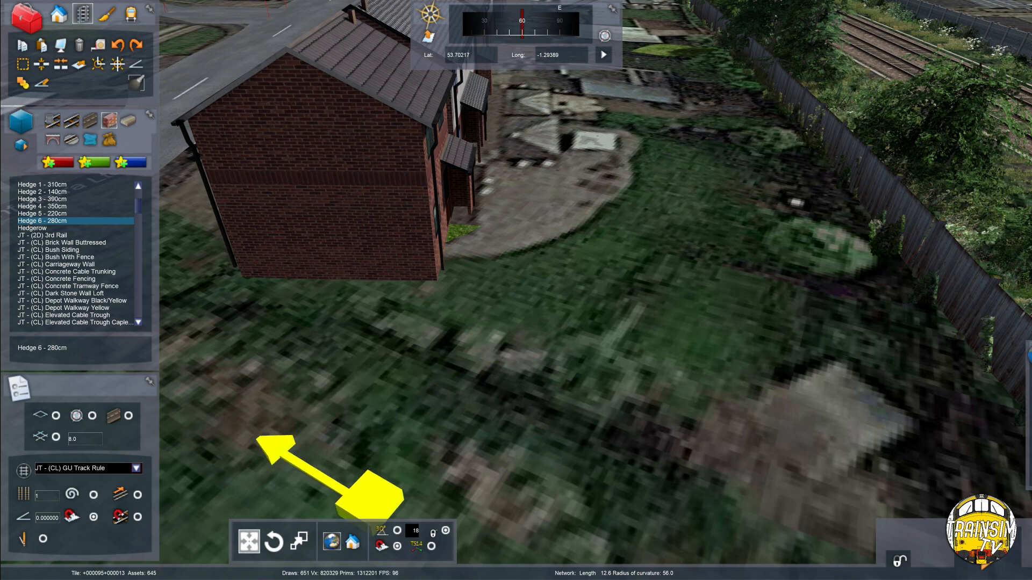
right_click_drag(505, 460, 473, 408)
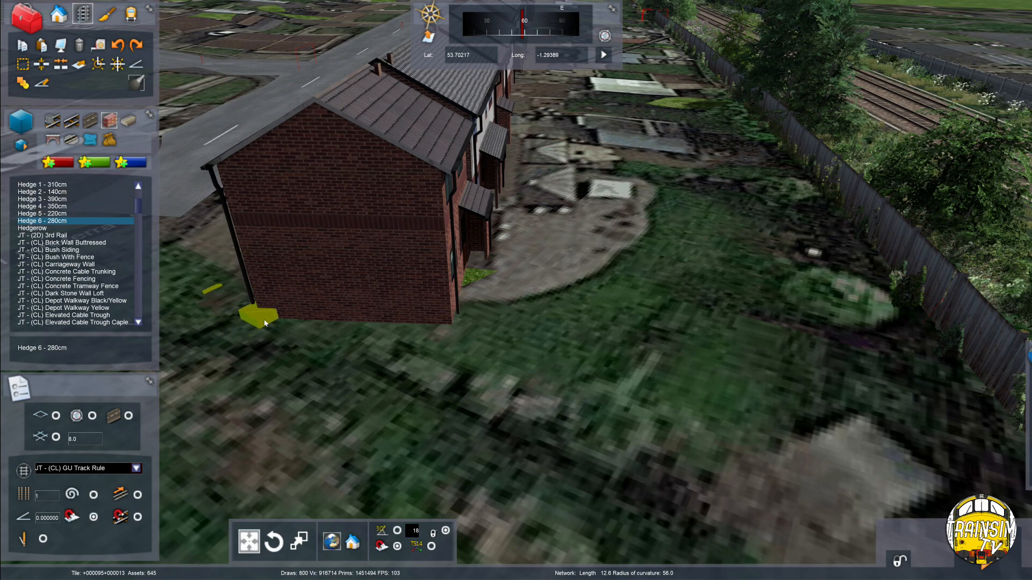
right_click_drag(638, 381, 658, 382)
key("Down")
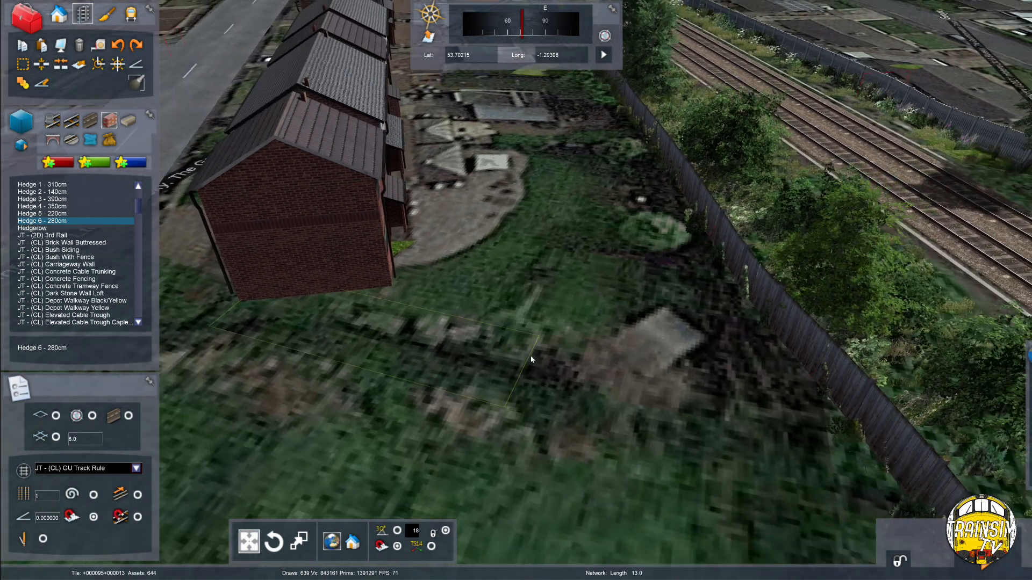
Continue the hedge in joined sections along the garden boundary up to the lineside fence
left_click(529, 362)
key("Right")
key("Down")
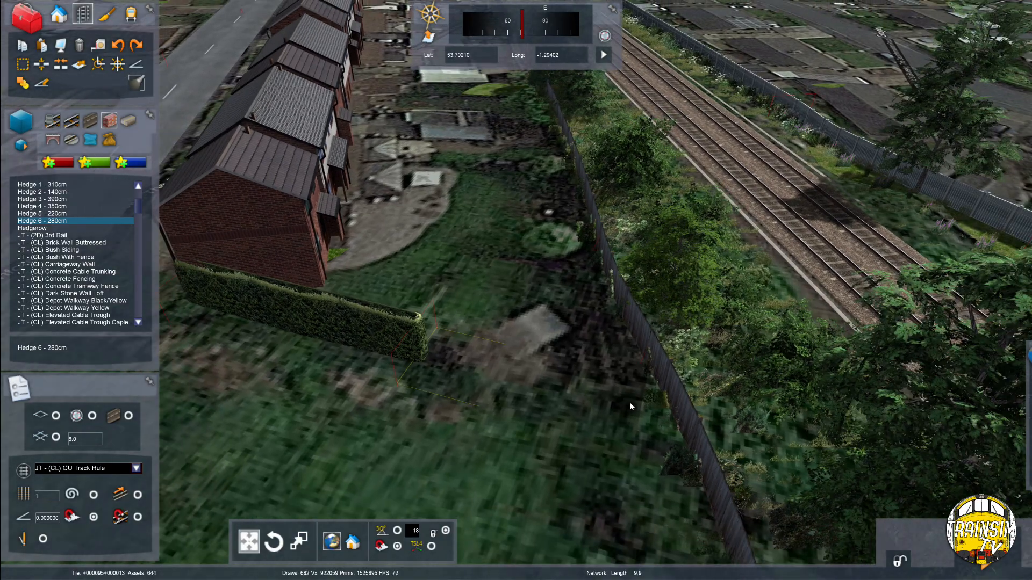
left_click(629, 393)
key("Up")
right_click_drag(627, 392, 624, 393)
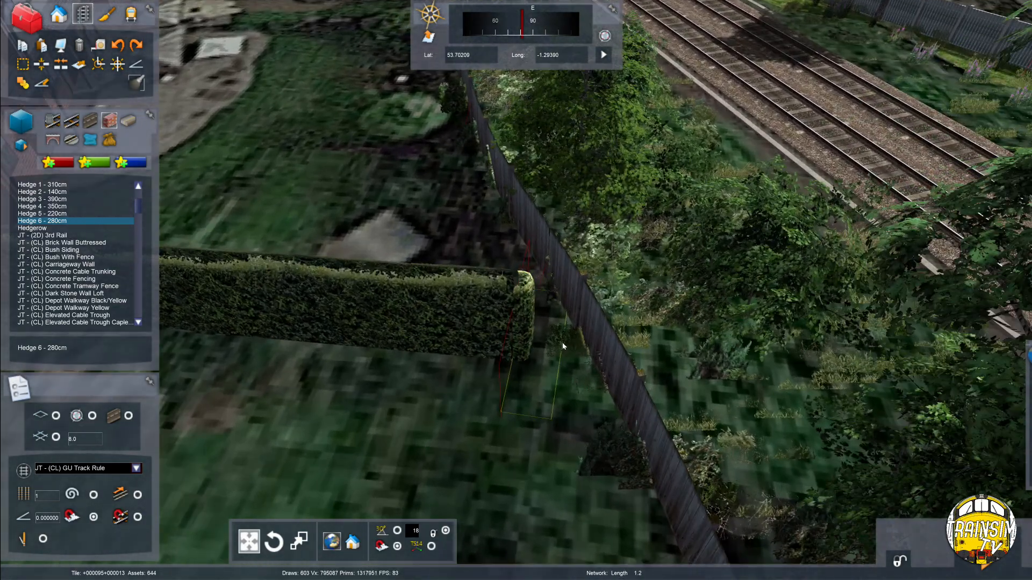
right_click_drag(583, 349, 456, 343)
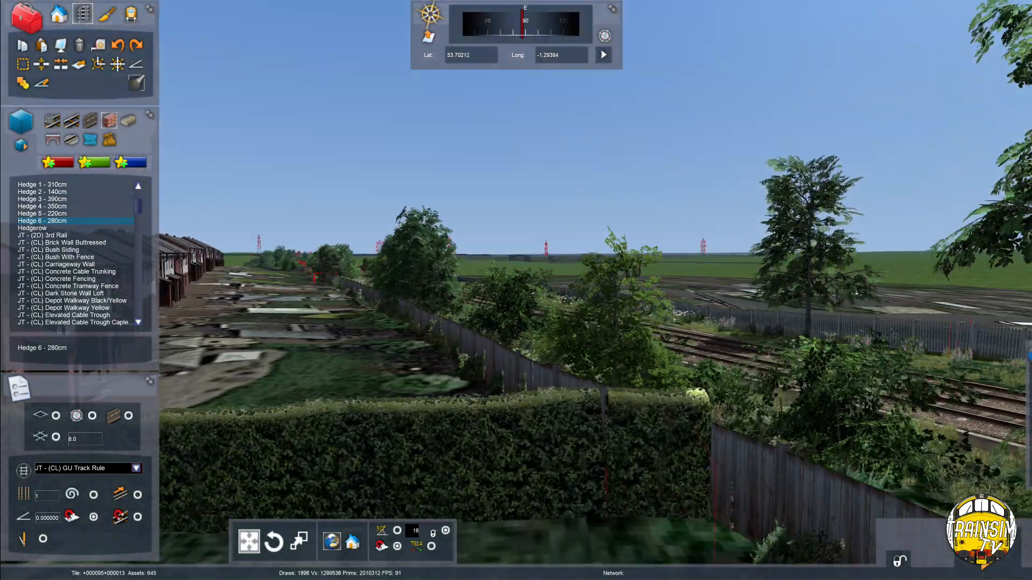
Try to adjust the hedge's gradient at the joints beside the lineside fence, and hide the imagery overlay
key("Left")
scroll(456, 343, "down", 3)
left_click(136, 64)
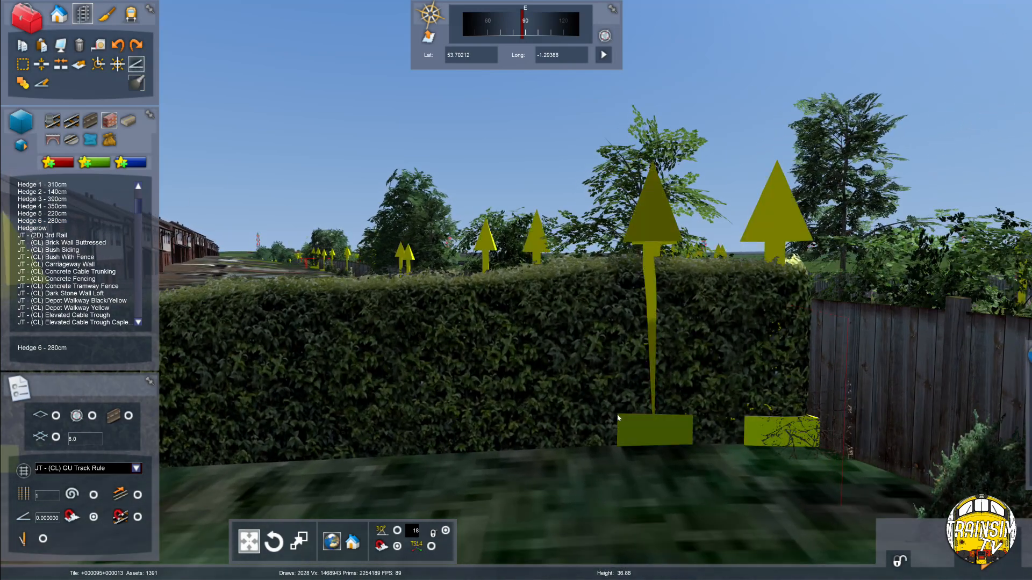
left_click(644, 434)
key("Delete")
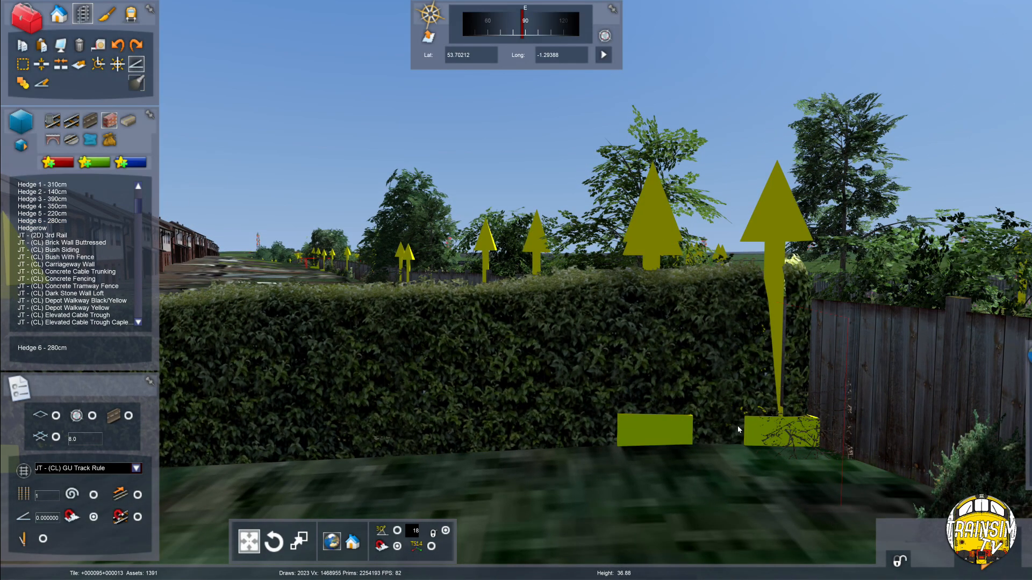
left_click_drag(737, 425, 734, 440)
mouse_move(670, 444)
left_mouse_down()
mouse_move(666, 460)
mouse_move(721, 456)
left_mouse_up()
left_click(724, 462)
key("Escape")
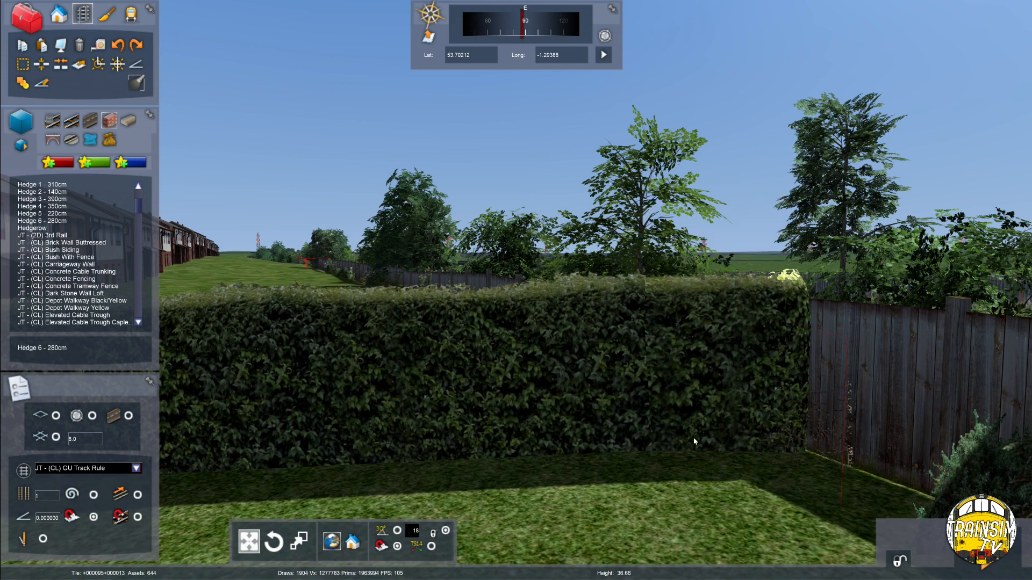
Try to reposition the hedge sections where they meet near the lineside fence
key("Up")
right_click_drag(694, 438, 505, 521)
key("Down")
key("Up")
right_click_drag(489, 370, 526, 396)
key("Left")
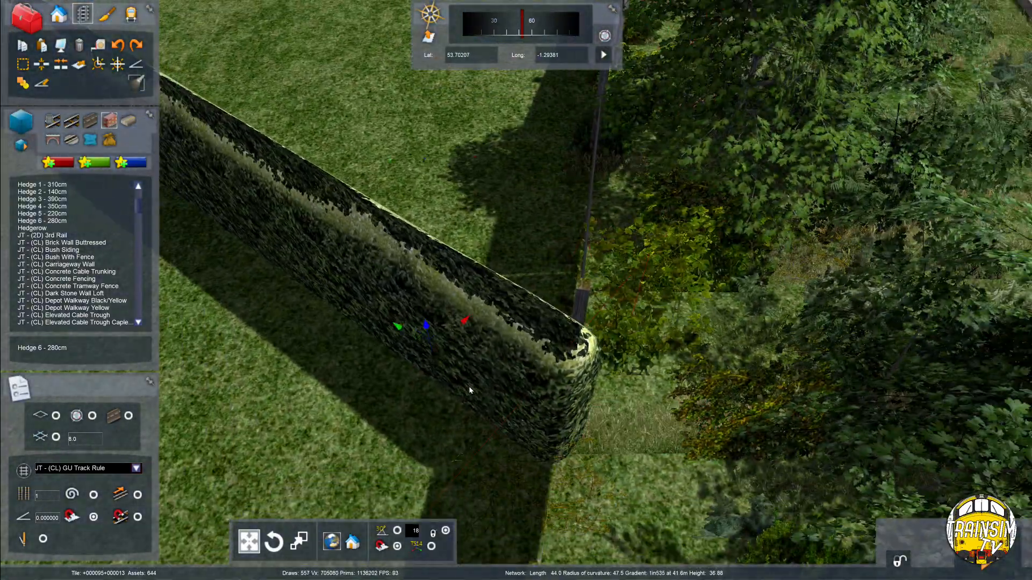
left_click_drag(397, 333, 391, 332)
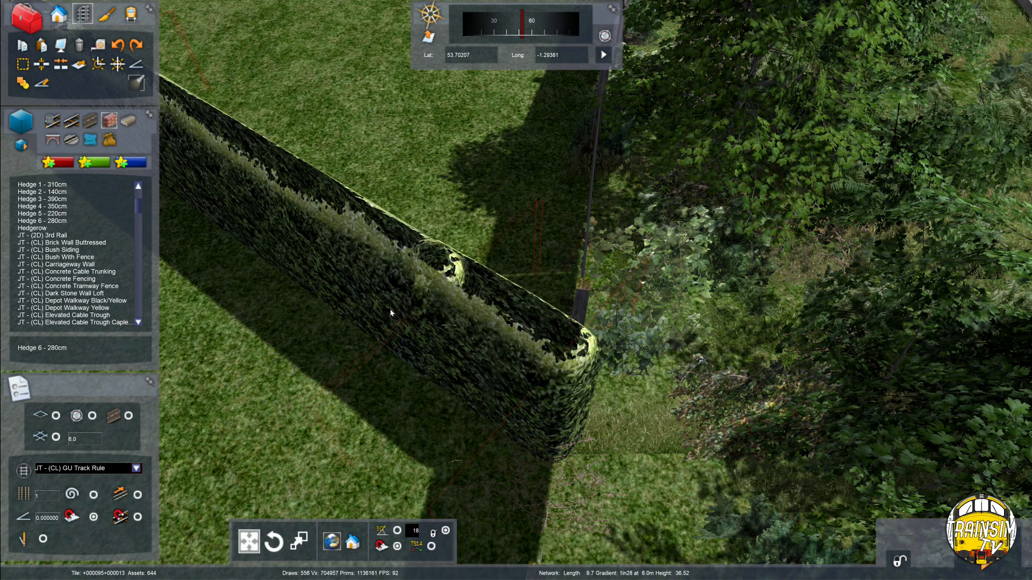
right_click_drag(390, 310, 483, 268)
left_click(505, 273)
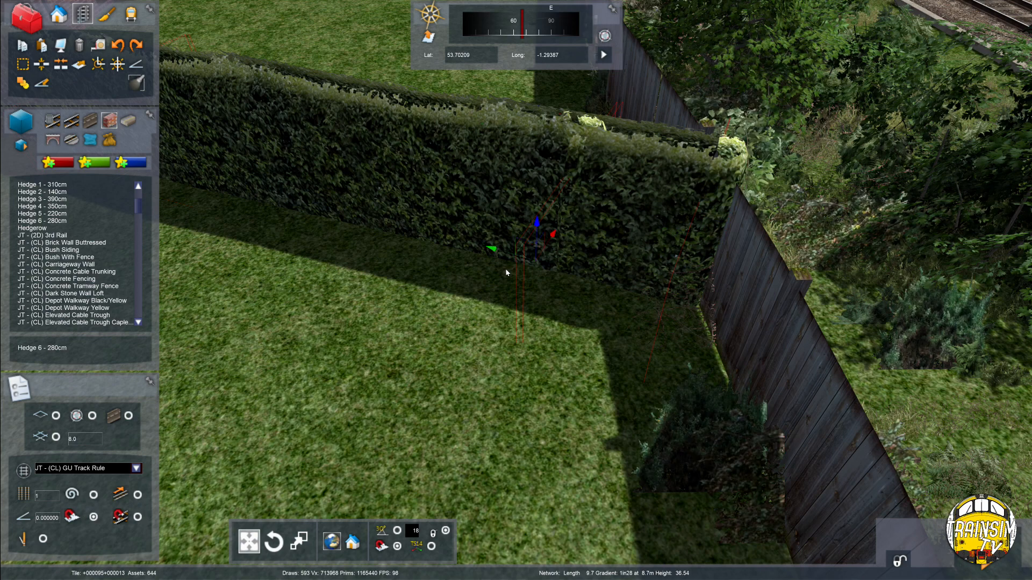
Undo the hedge section adjustments and remove the short end section beside the lineside fence
key("ctrl+z")
key("ctrl+z")
key("ctrl+z")
key("ctrl+z")
key("ctrl+z")
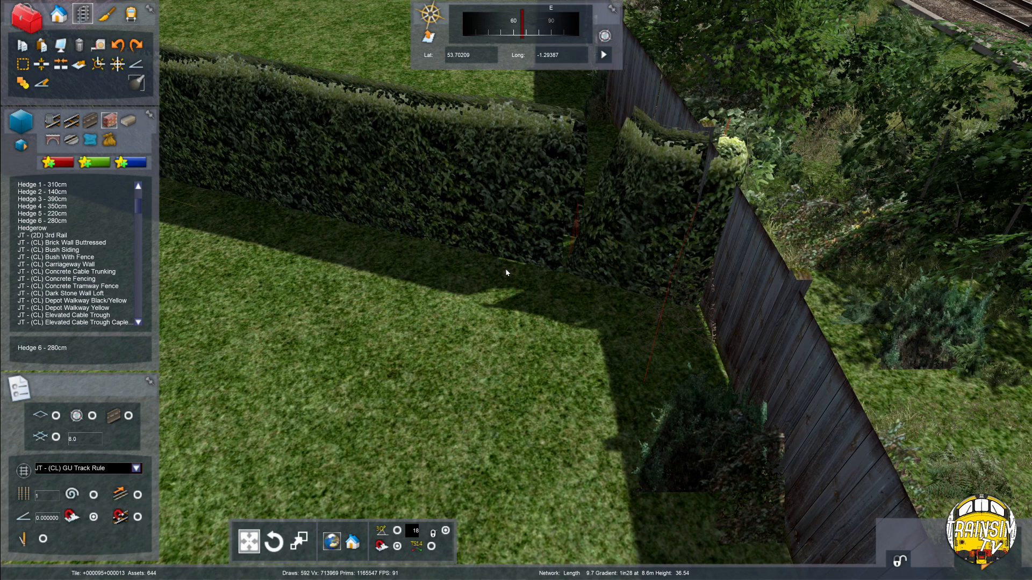
key("Up")
key("Right")
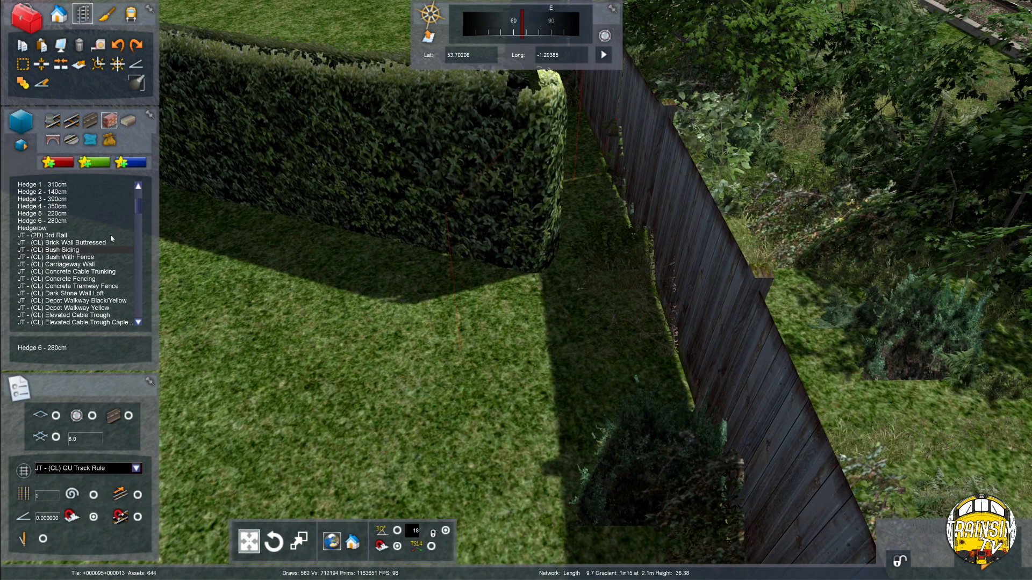
Try to extend the garden hedge to the lineside fence with a short Hedge 6 - 280cm section
left_click(442, 230)
key("ctrl+z")
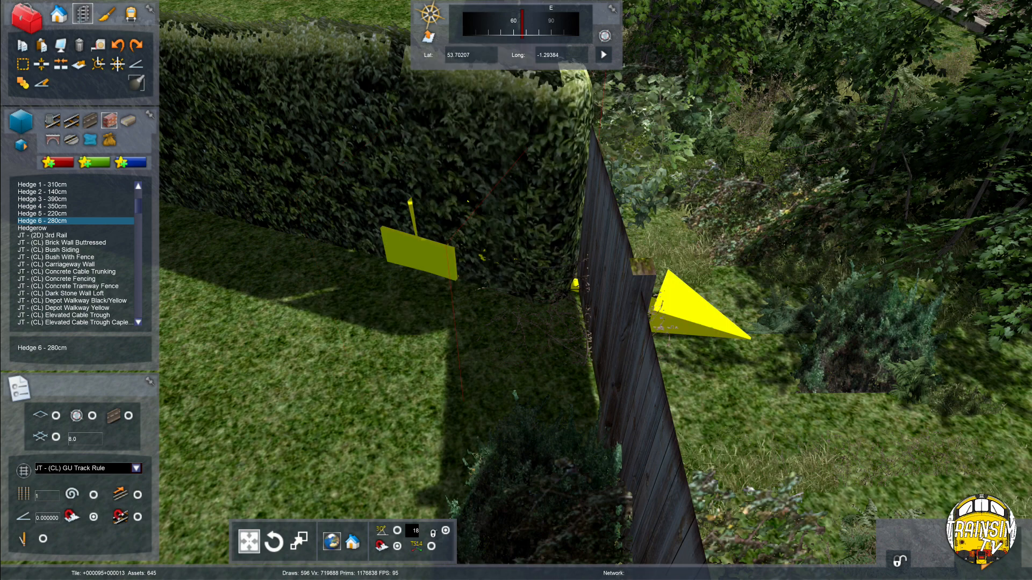
right_click(526, 294)
key("Right")
key("Right")
key("Left")
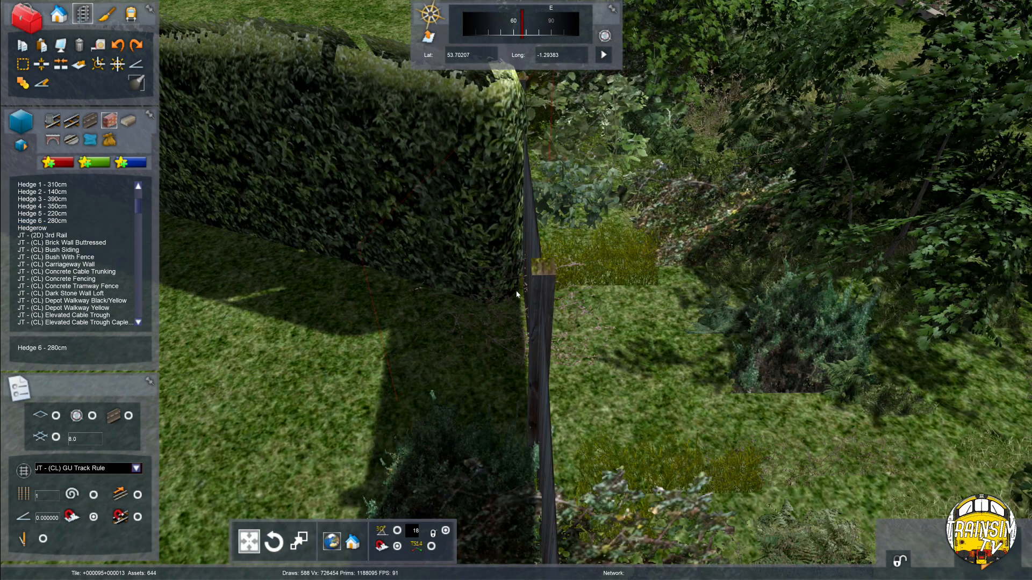
key("ctrl+z")
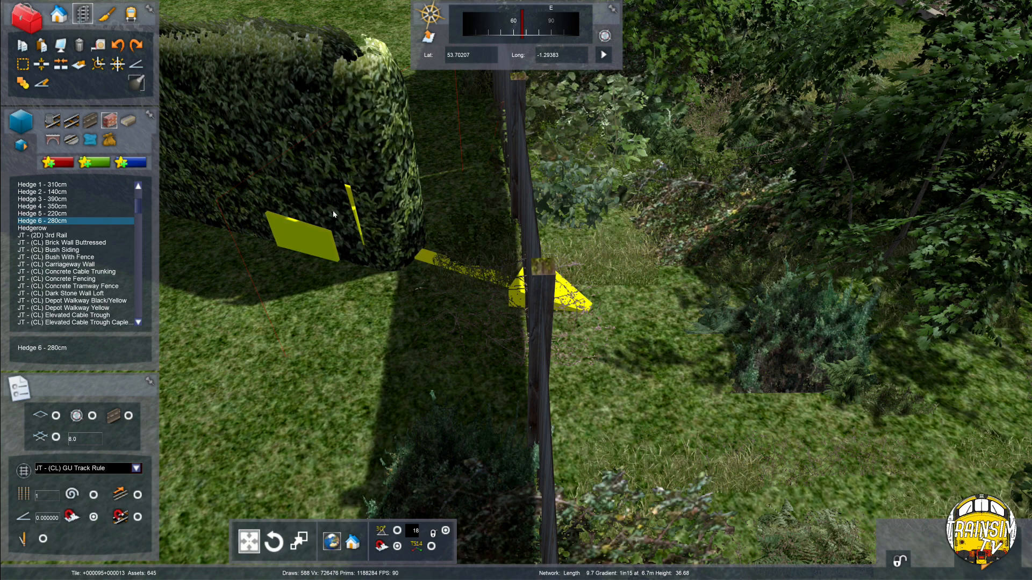
Extend the hedge to the lineside fence with a joined Hedge 6 - 280cm section about 1.4 m long
key("Left")
key("Up")
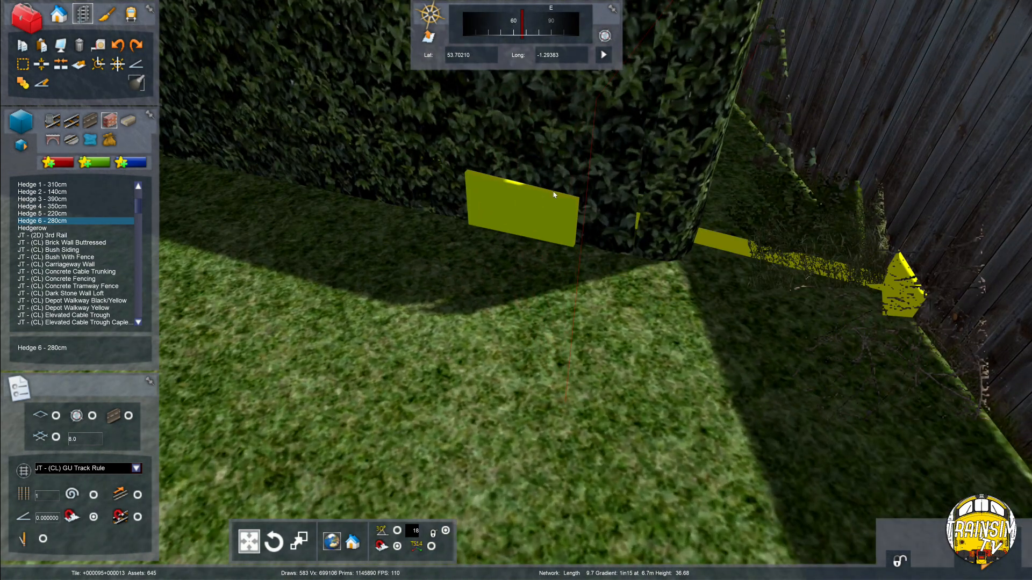
key("Down")
key("Right")
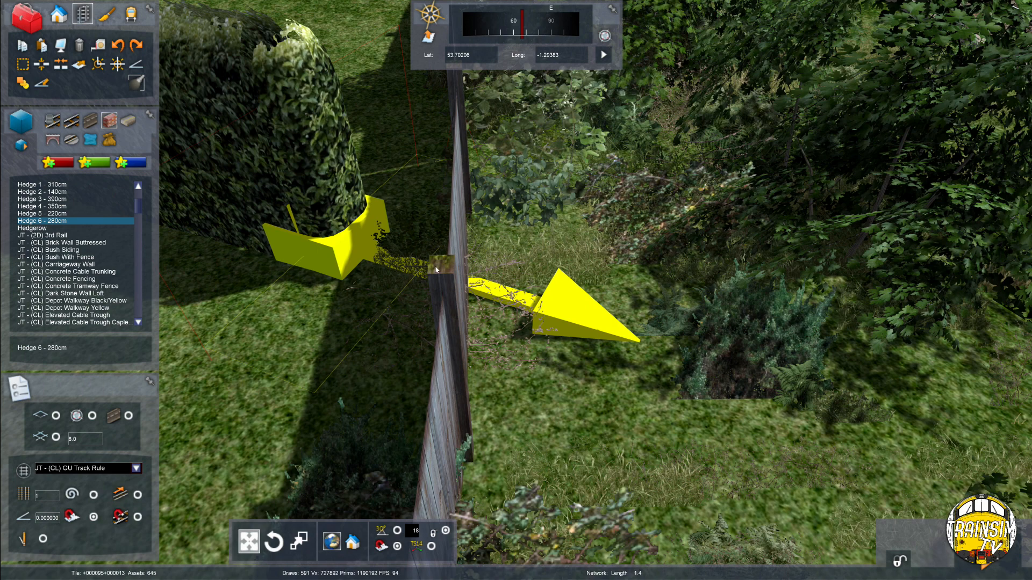
left_click_drag(436, 270, 440, 268)
left_click(376, 246)
key("Left")
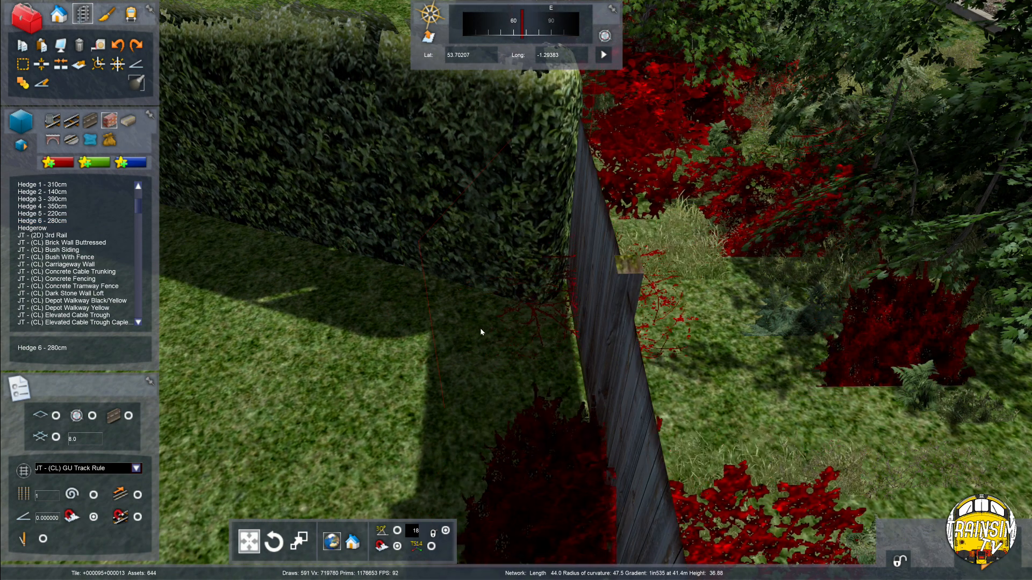
Nudge the short end section of the hedge beside the lineside fence towards the neighbouring section
left_click(427, 278)
key("Up")
key("Up")
right_click_drag(427, 279, 520, 248)
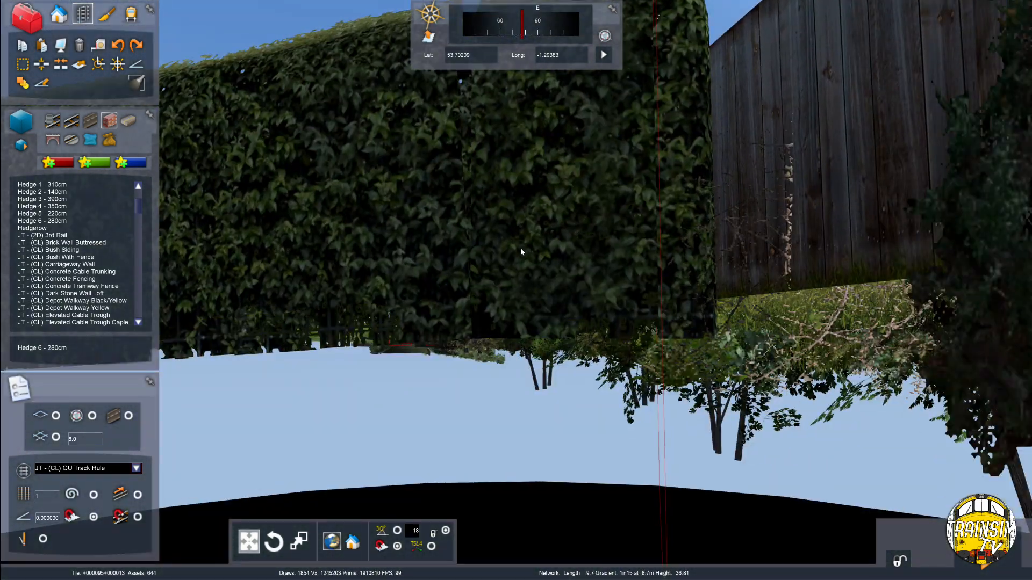
key("Up")
key("Down")
right_click_drag(504, 369, 440, 476)
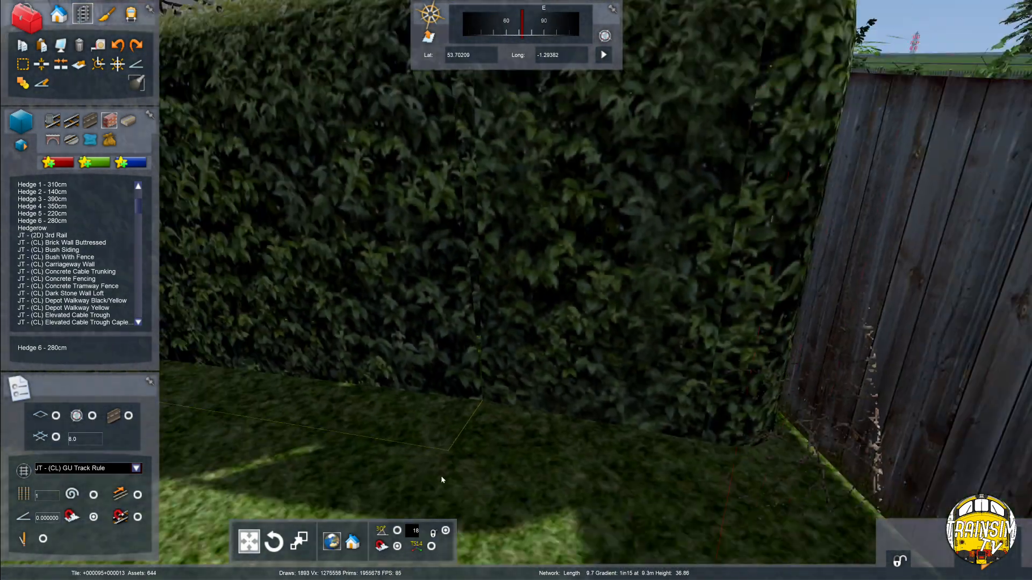
left_click(565, 430)
key("Down")
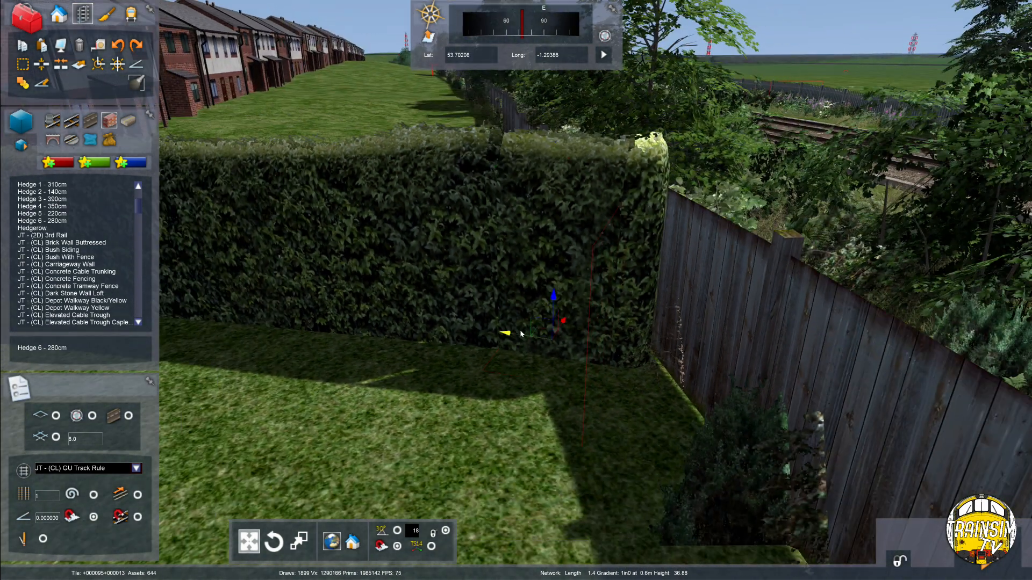
left_click_drag(519, 333, 507, 336)
Examine the whole garden hedge and its base from the lineside fence back to the end house
key("Down")
right_click_drag(506, 336, 386, 336)
key("Right")
key("Down")
right_click_drag(506, 336, 666, 239)
key("Left")
key("Up")
key("Up")
key("Down")
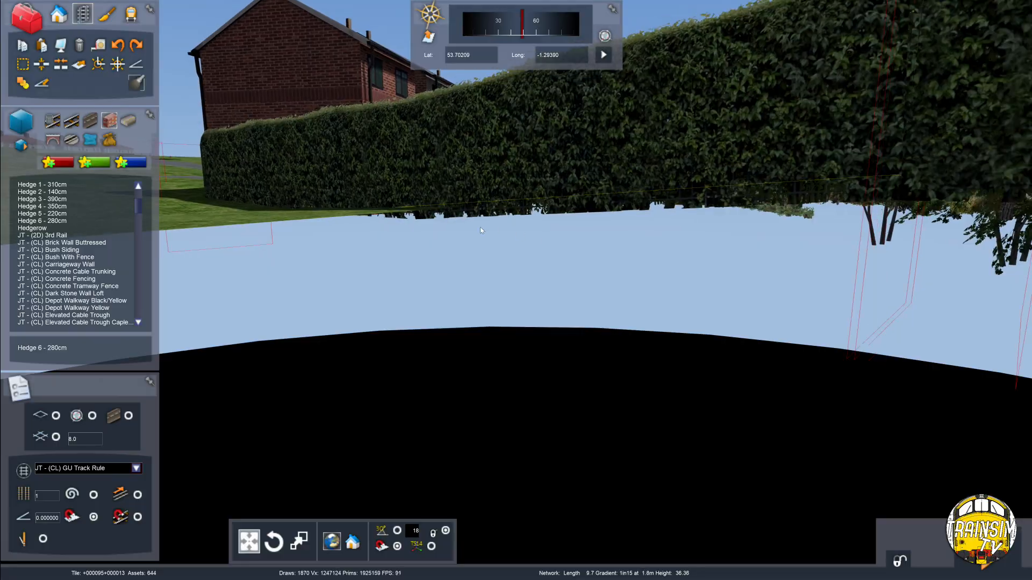
Examine the existing hedges and fences on both sides of the railway alongside the terrace
right_click_drag(454, 246, 558, 302)
key("Right")
key("Up")
key("Right")
key("Left")
key("Left")
key("Left")
key("Right")
key("Up")
key("Right")
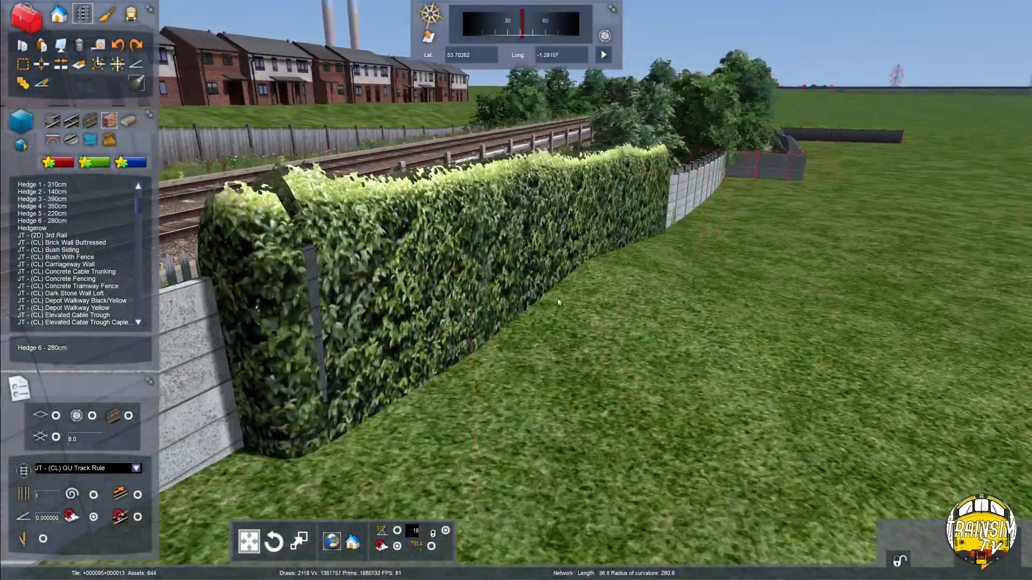
key("Left")
right_click_drag(678, 217, 940, 237)
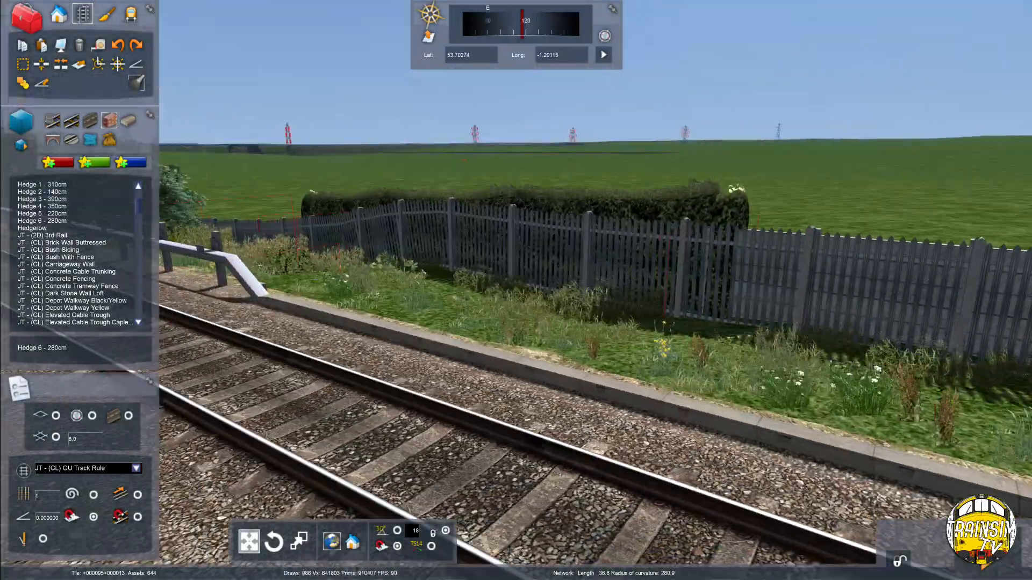
right_click_drag(322, 247, 582, 341)
key("Up")
key("Right")
key("Up")
key("Left")
key("Up")
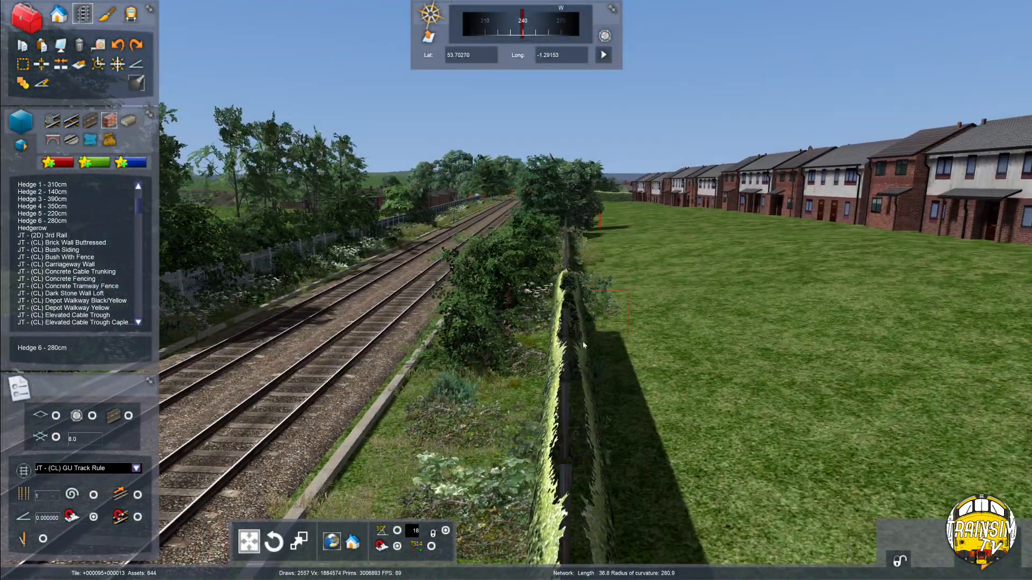
key("Up")
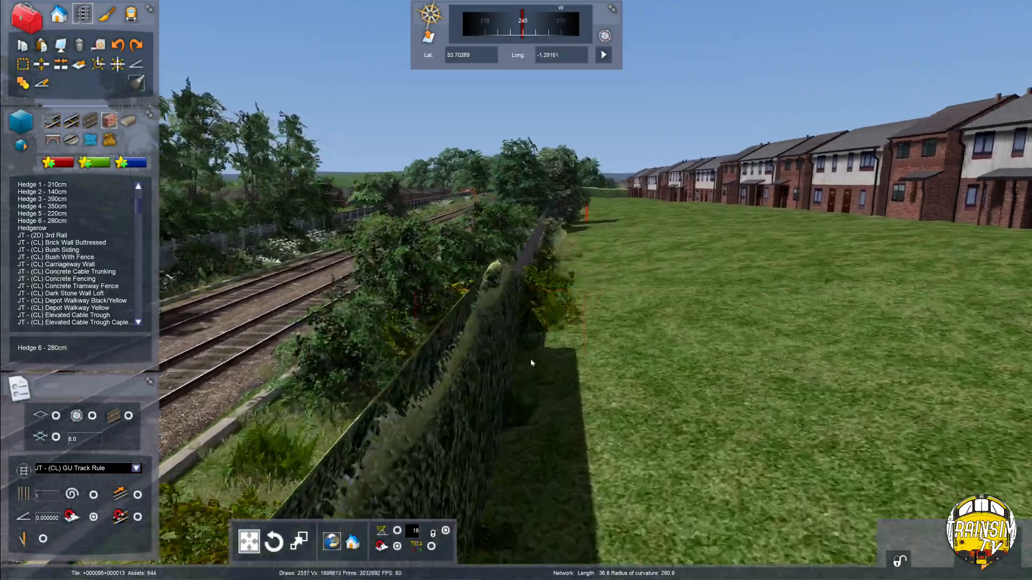
key("Up")
key("Up")
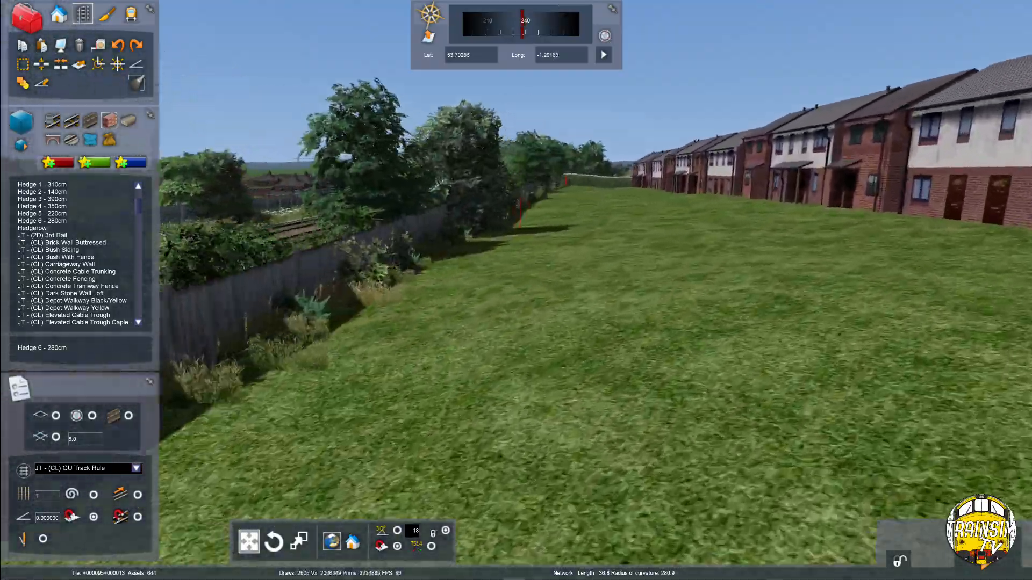
key("Up")
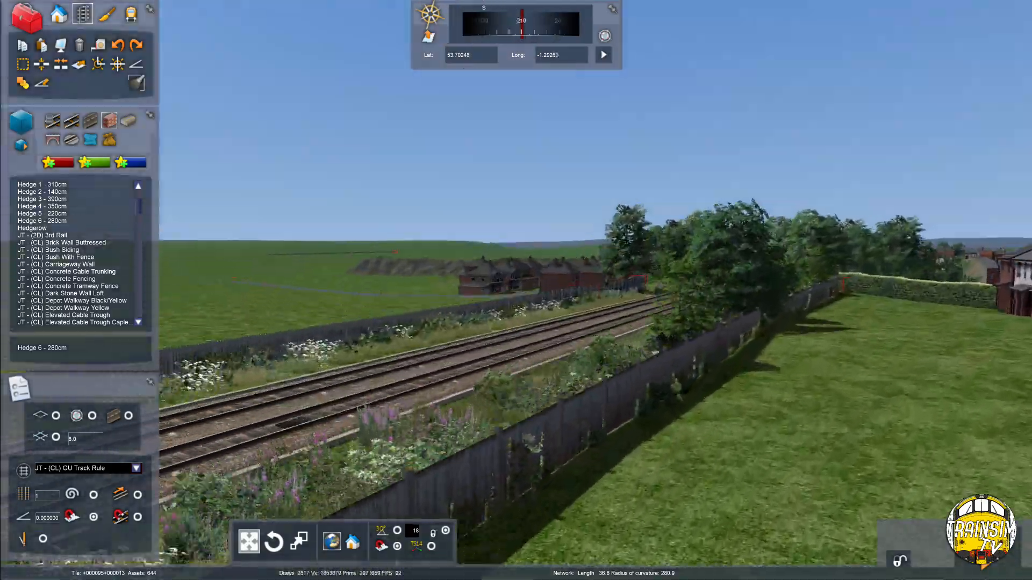
key("Up")
right_click_drag(654, 353, 529, 311)
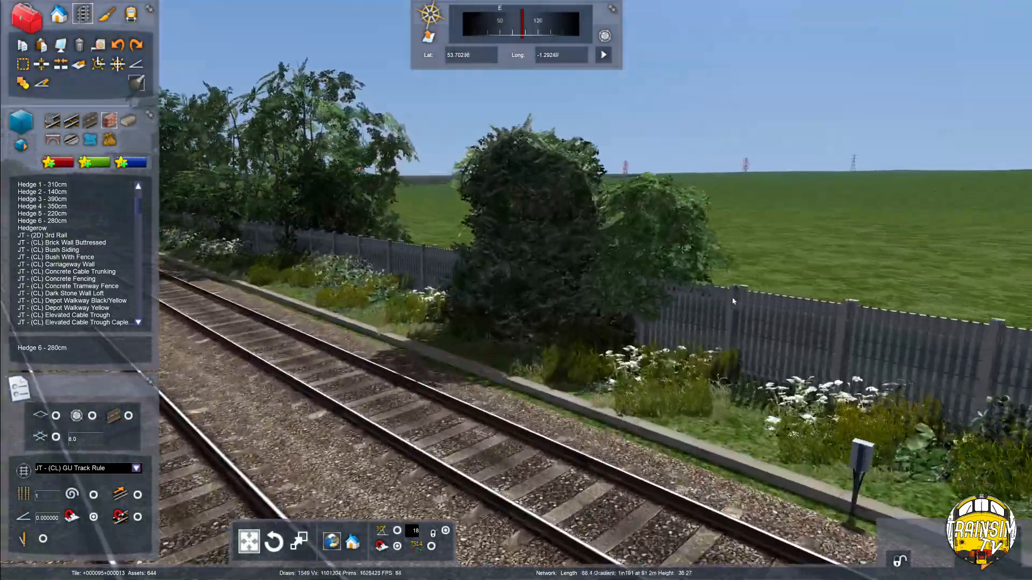
Examine the open garden strip between the terraced houses and the lineside fence from above
right_click_drag(733, 302, 744, 457)
key("Down")
key("Down")
key("Left")
key("Down")
right_click_drag(567, 333, 583, 345)
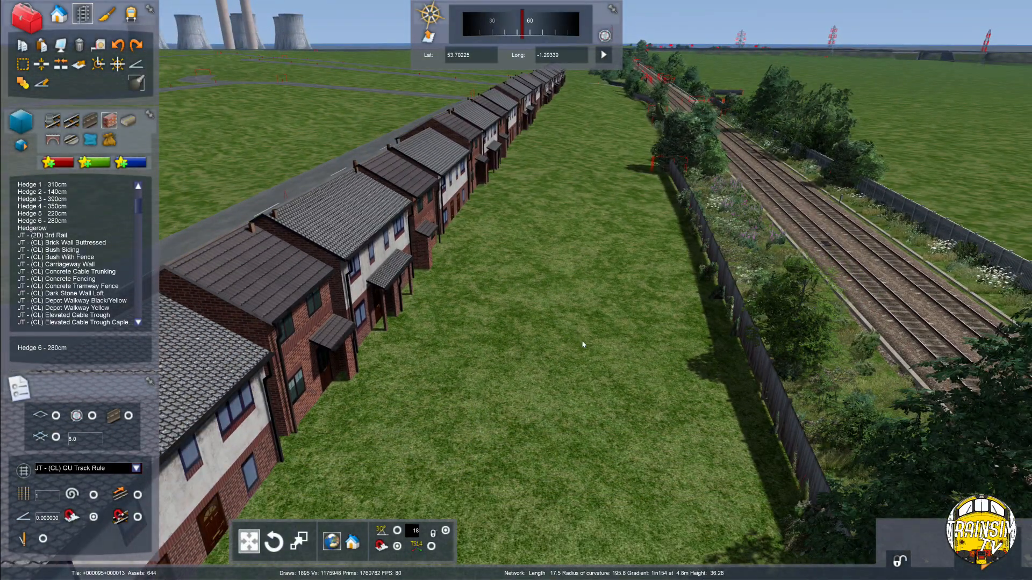
key("Right")
key("Up")
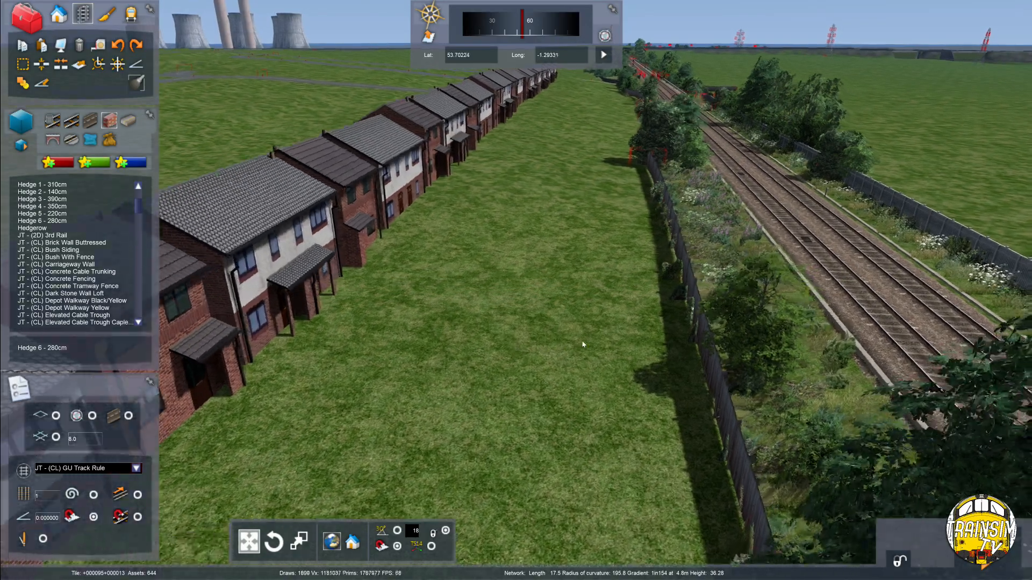
key("Left")
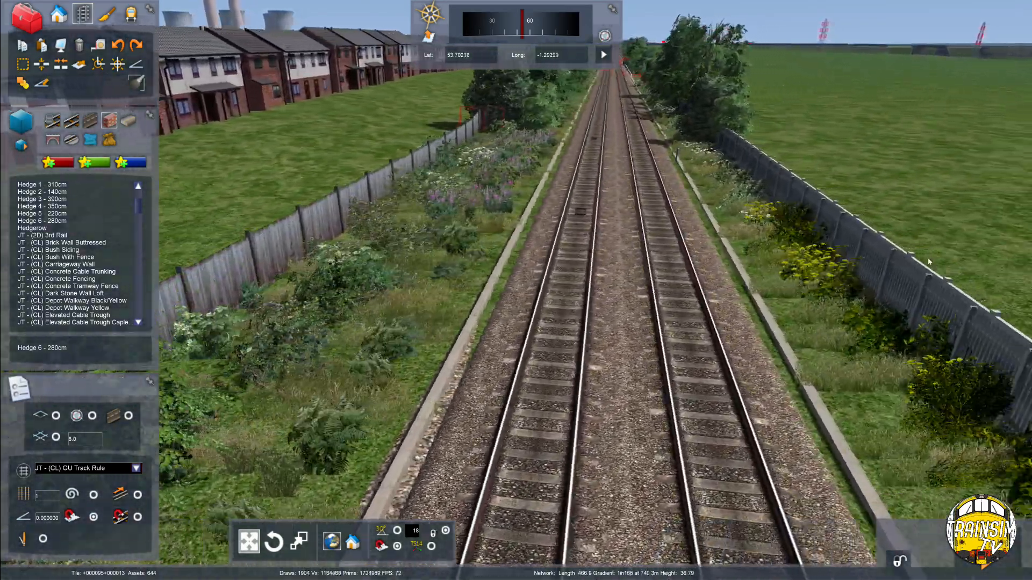
key("Down")
key("Left")
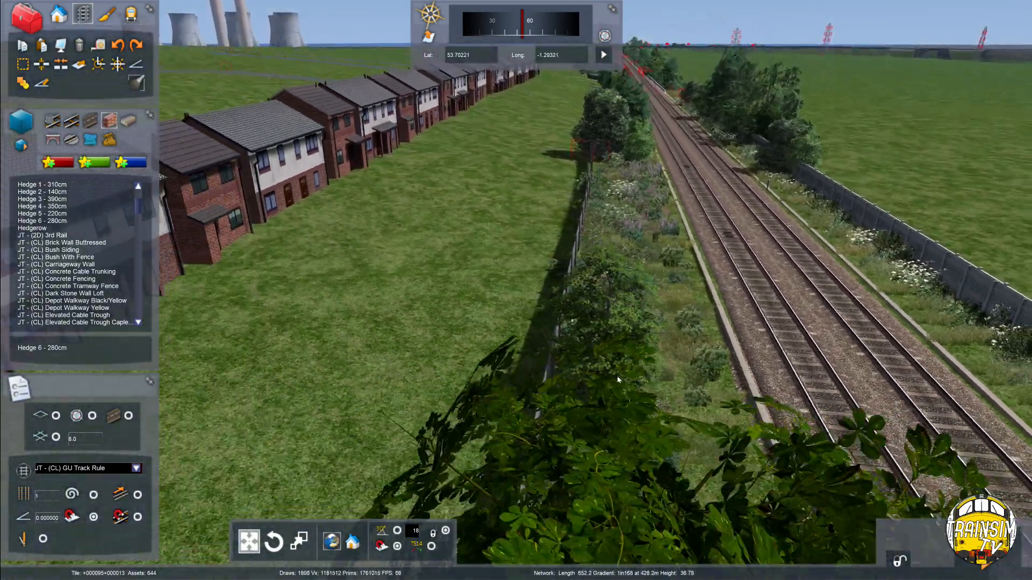
key("Left")
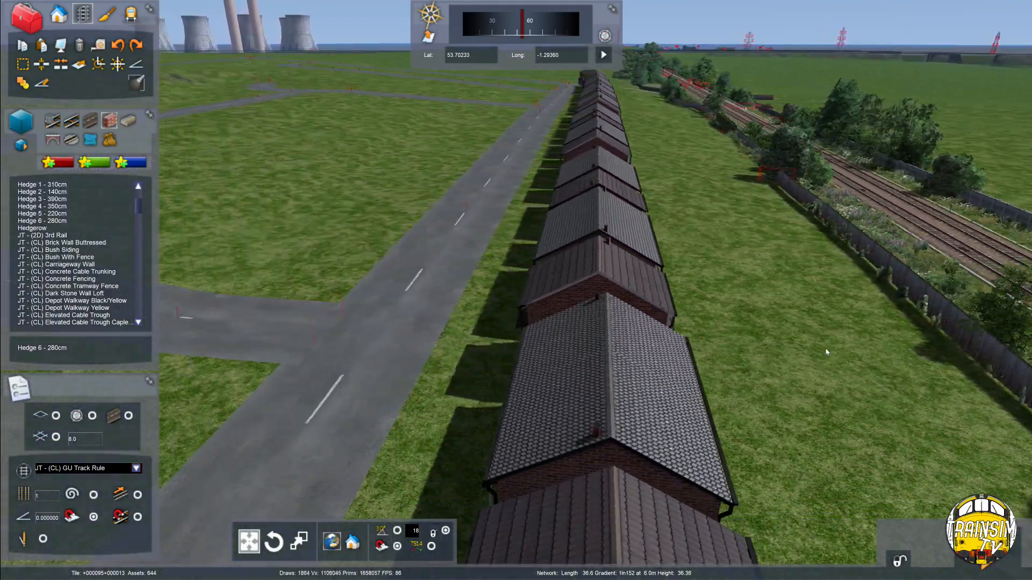
right_click_drag(827, 352, 813, 346)
key("Left")
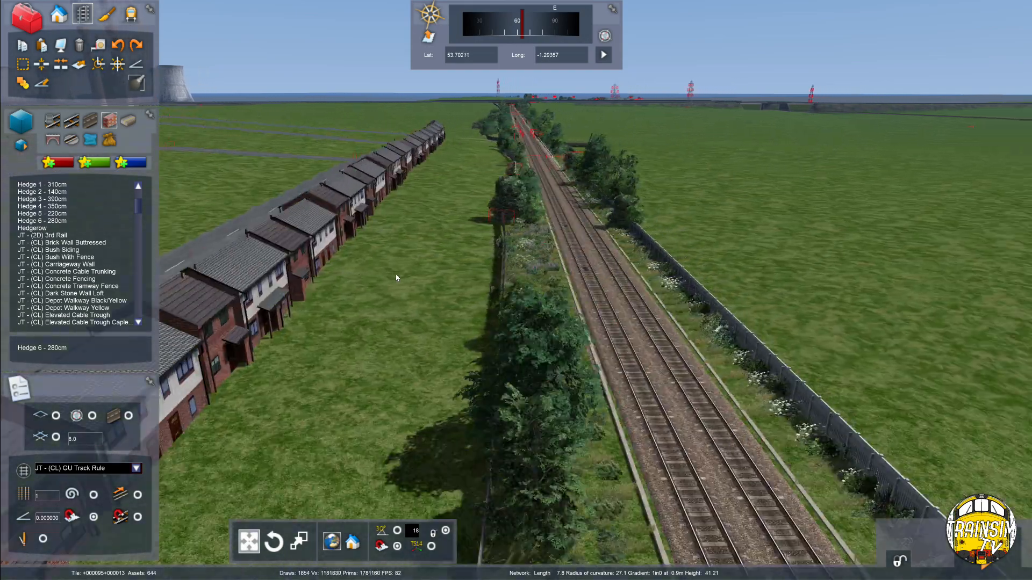
key("Down")
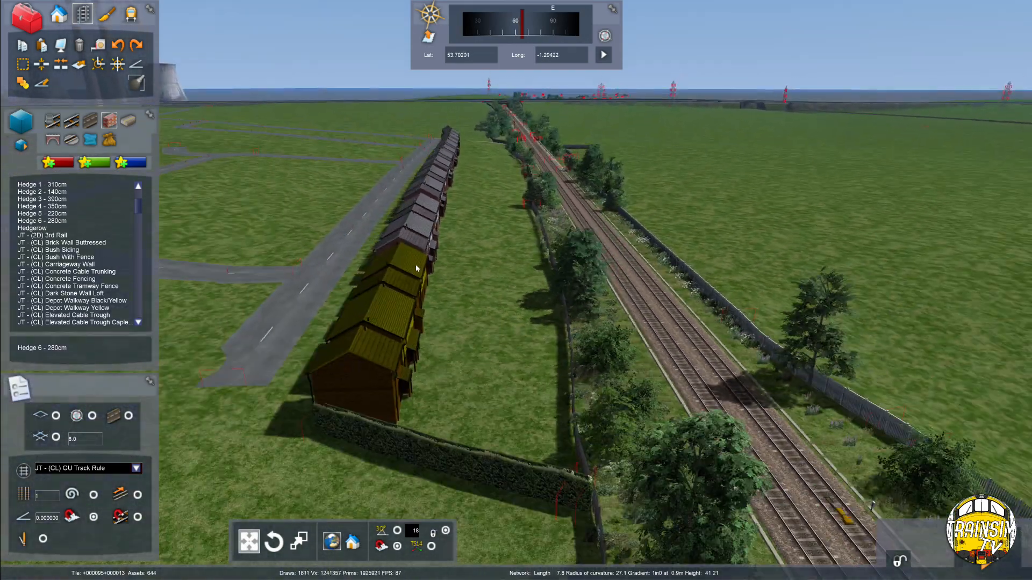
key("Up")
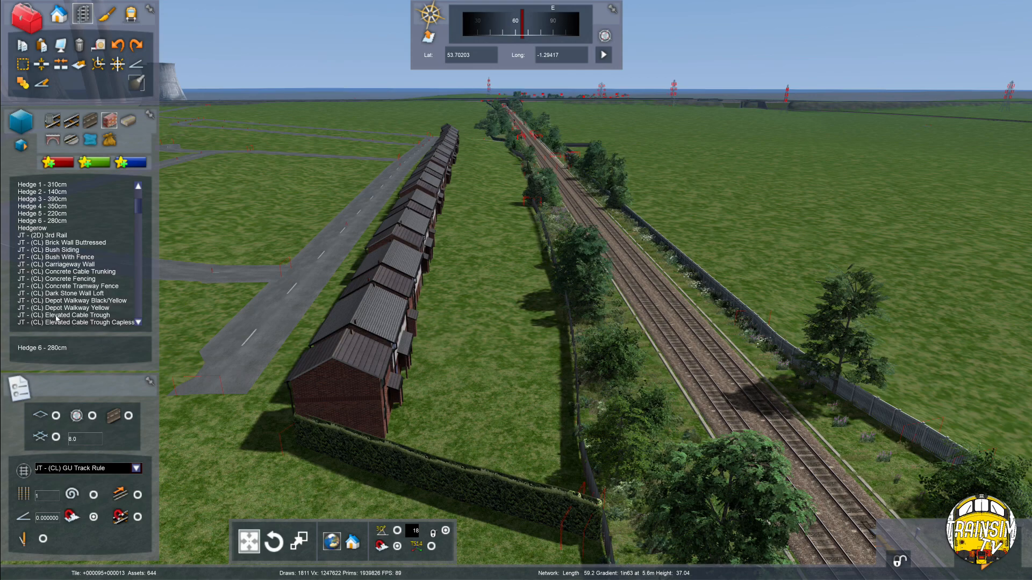
Show the imagery overlay and view the garden layout behind the first terraced houses
key("Up")
right_click_drag(516, 290, 344, 317)
key("Right")
key("Up")
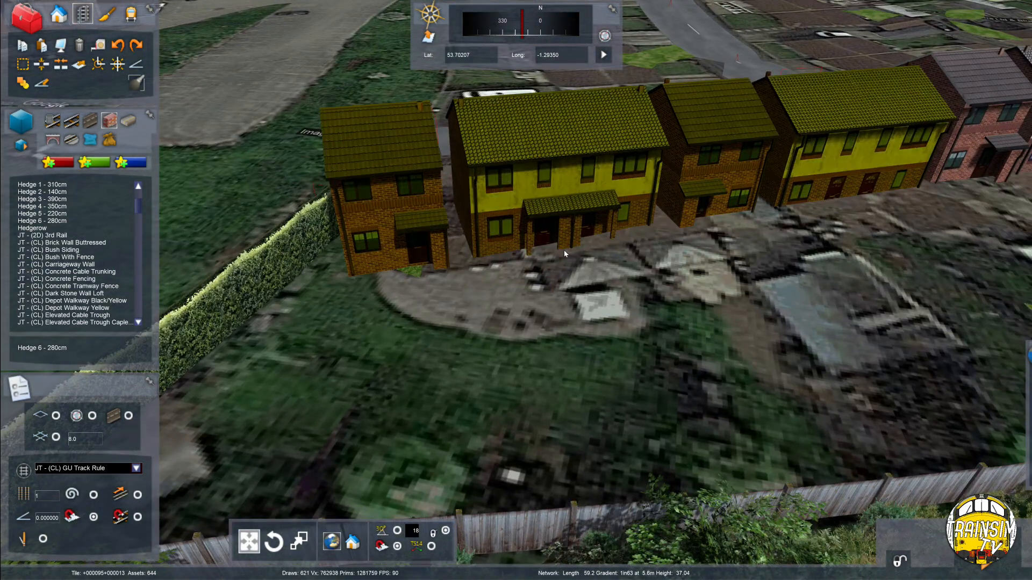
right_click_drag(527, 318, 441, 306)
key("Right")
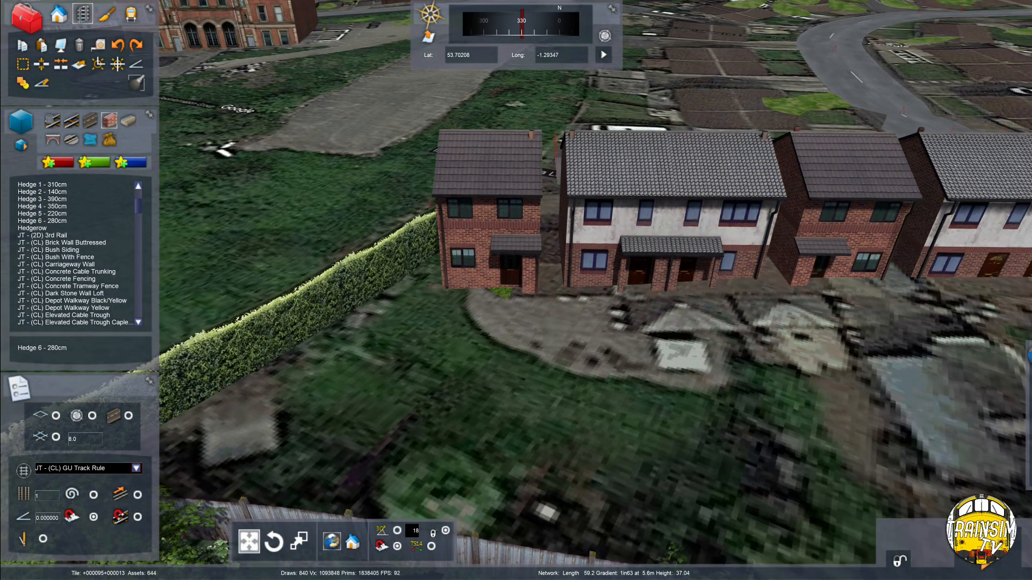
key("Up")
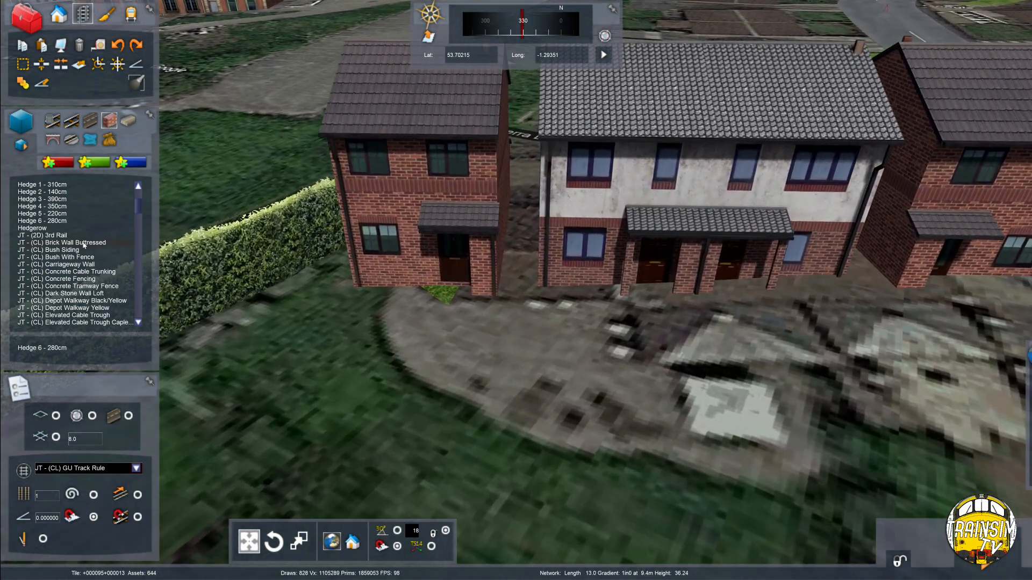
right_click_drag(484, 376, 542, 318)
left_click(544, 308)
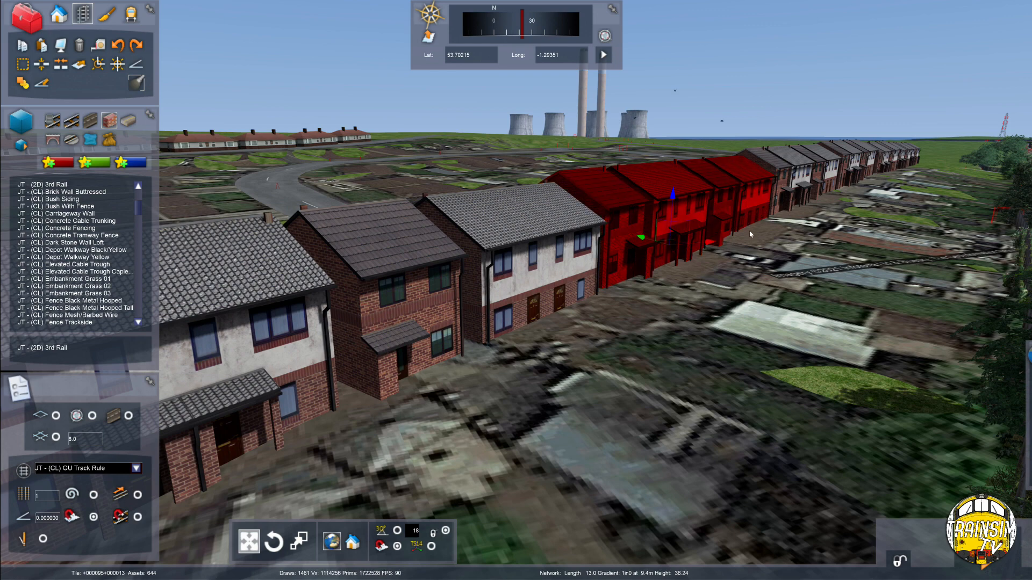
key("ctrl+v")
key("Delete")
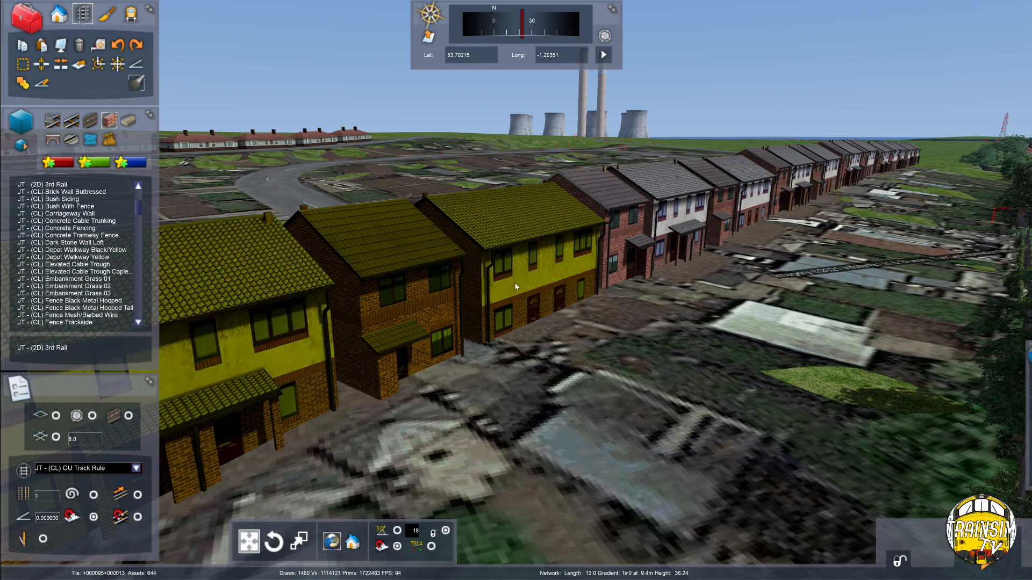
Examine the backs of the terraced houses and the ground imagery around the first brick house's garden
key("Down")
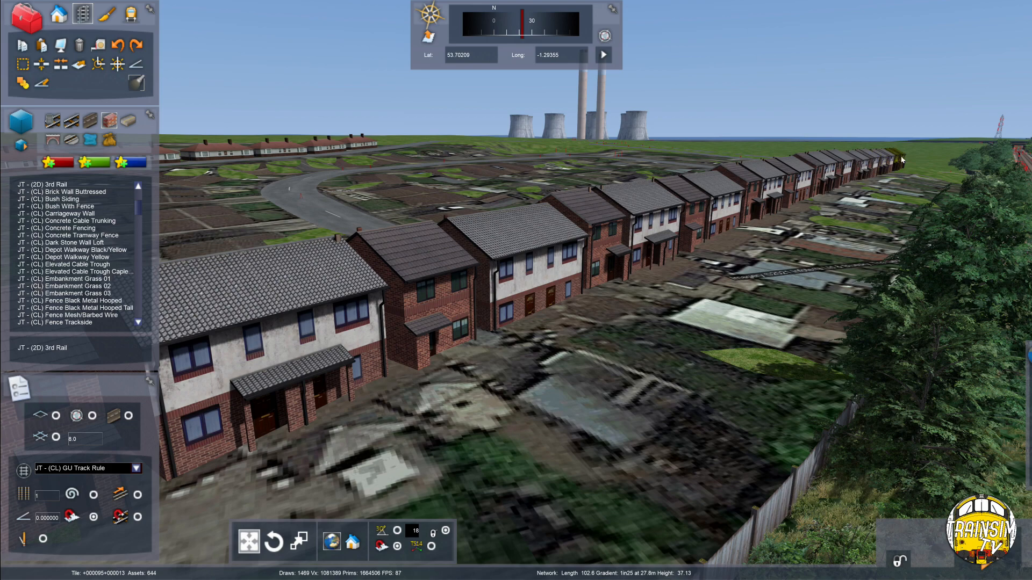
key("Down")
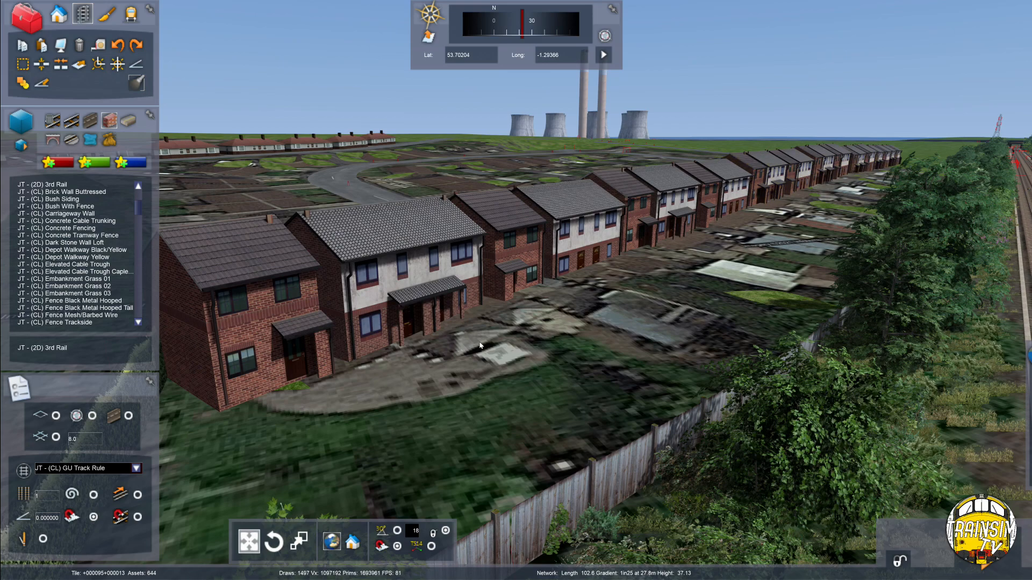
key("Up")
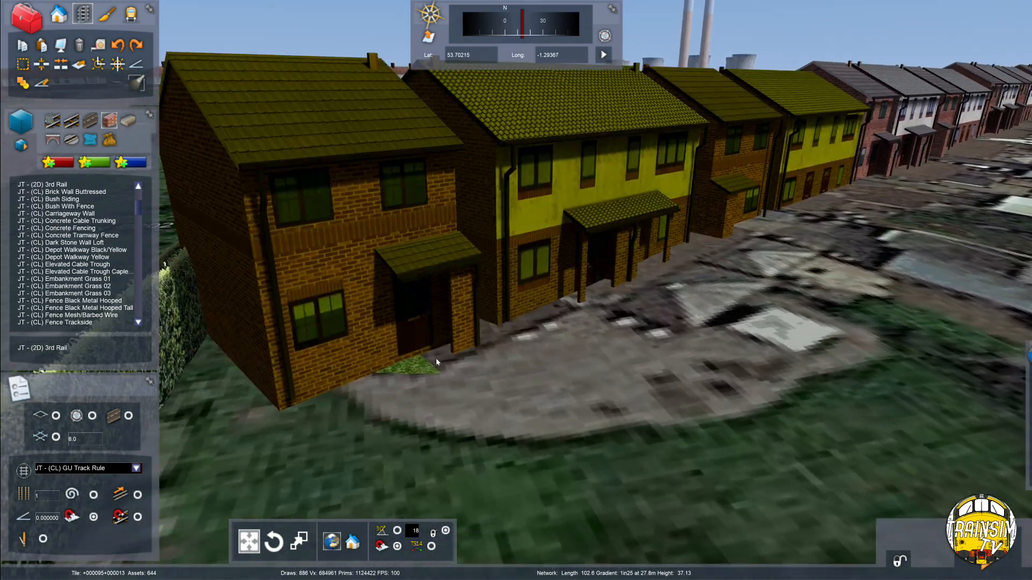
right_click_drag(440, 358, 440, 358)
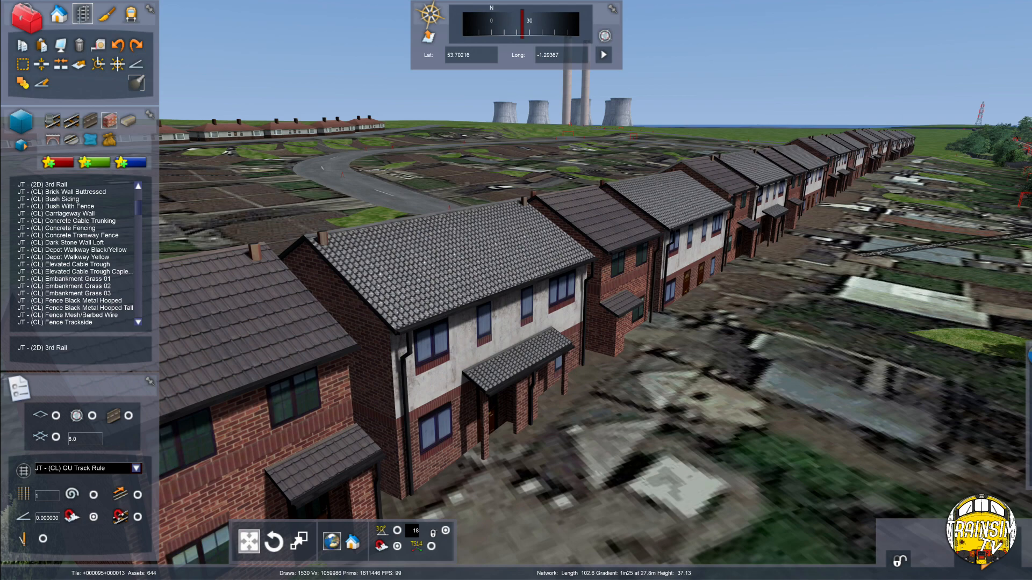
key("Up")
right_click_drag(488, 390, 488, 391)
key("Right")
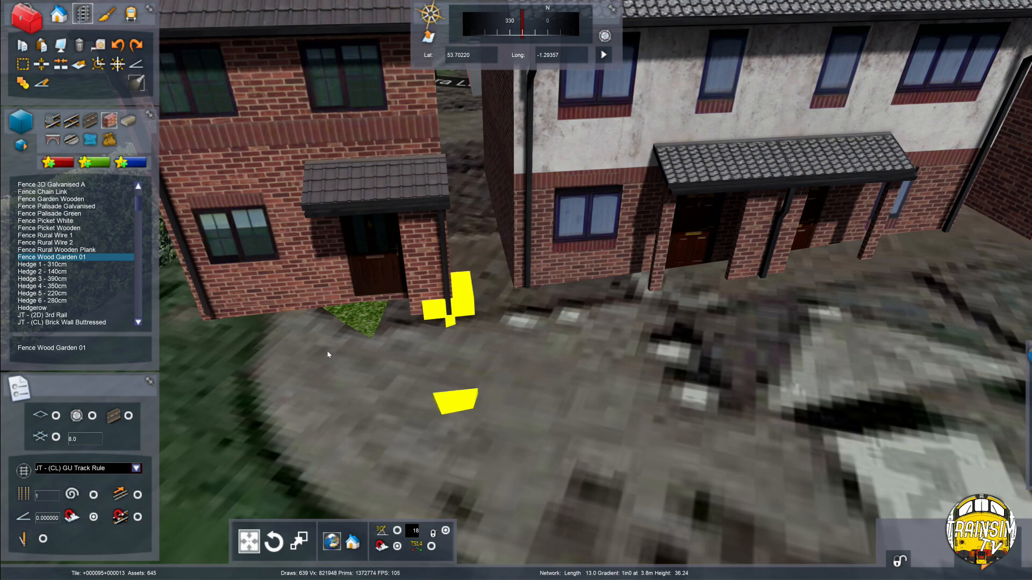
Lay a Fence Wood Garden 01 about 16 m long from the brick end house's rear corner to the lineside fence
right_click(445, 412)
right_click_drag(444, 412, 492, 372)
key("Down")
key("Right")
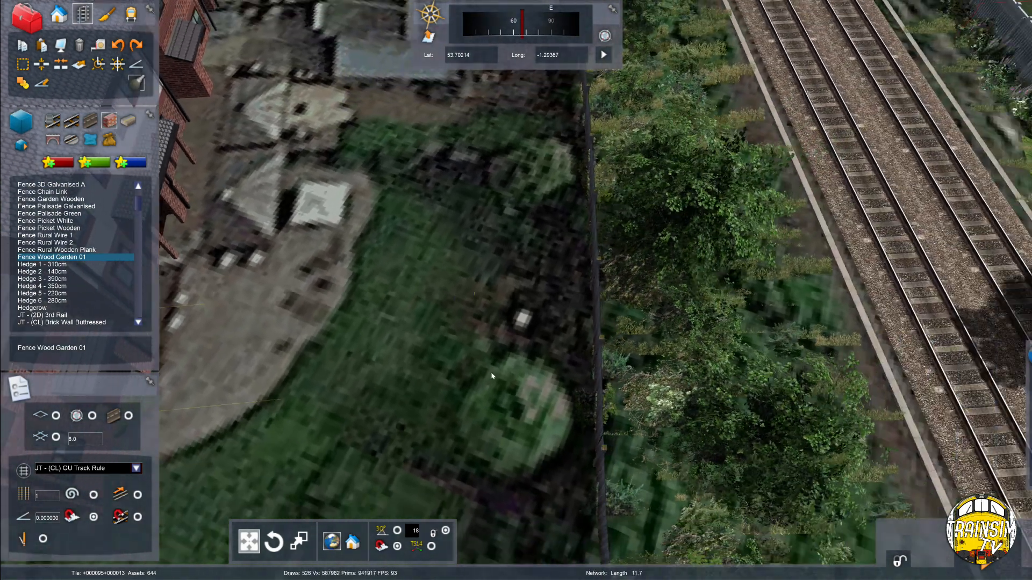
left_click(531, 316)
right_click(530, 317)
key("Up")
key("Up")
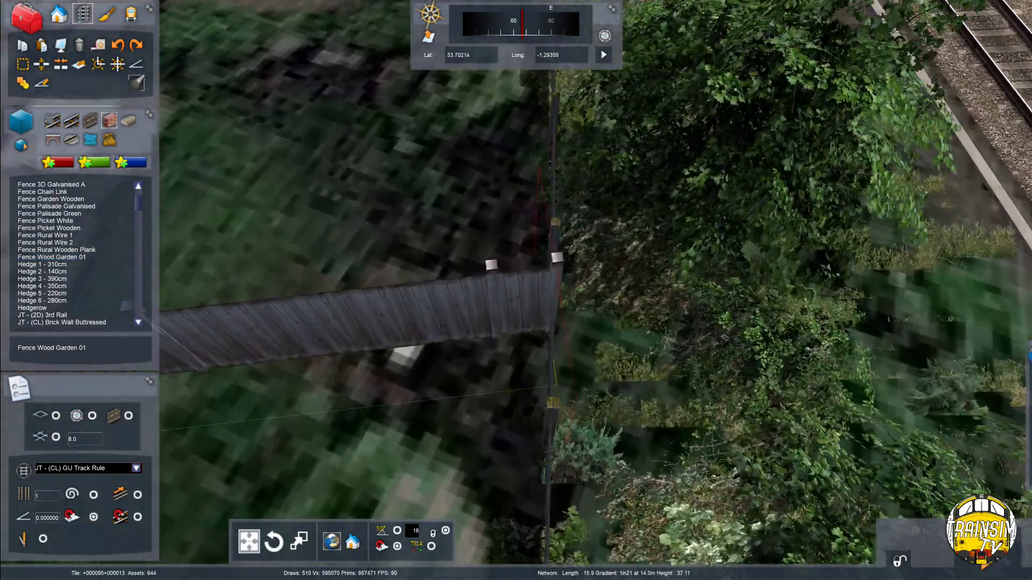
left_click(449, 355)
right_click_drag(446, 356, 494, 241)
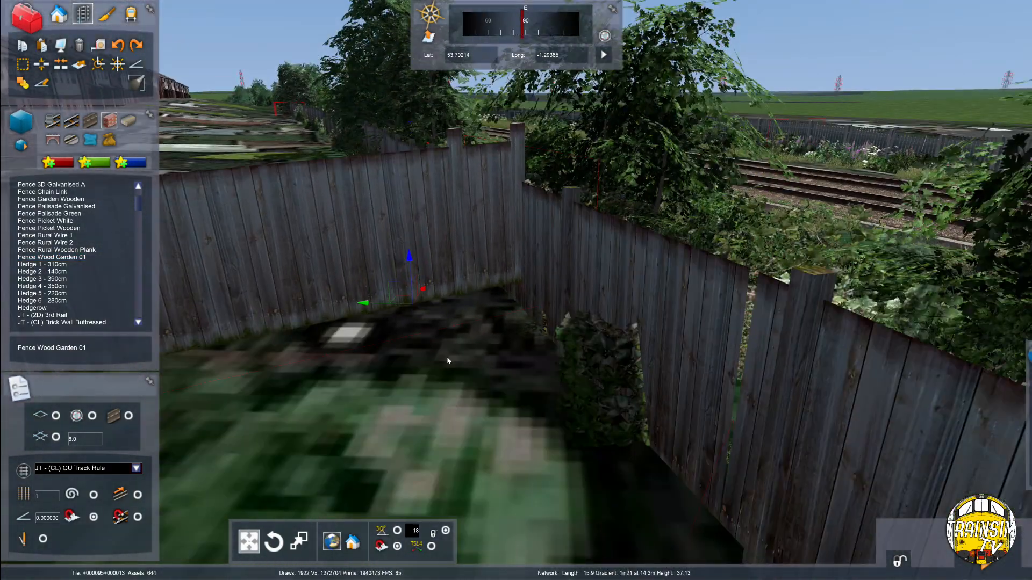
Lower the grey garden fence's height point at the lineside end so it sits on the ground
key("Up")
left_click(136, 64)
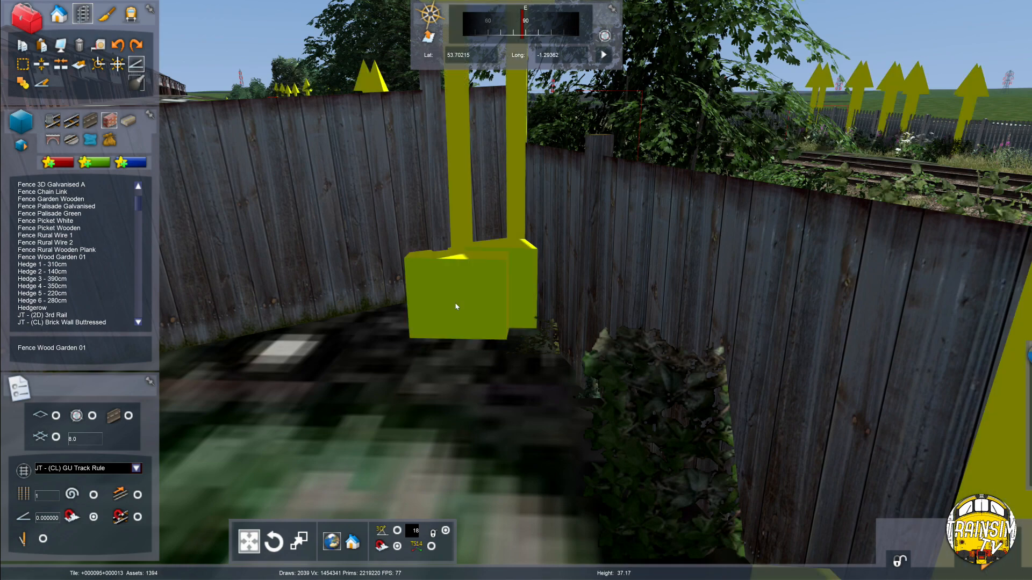
left_click_drag(497, 290, 493, 327)
right_click_drag(493, 326, 491, 327)
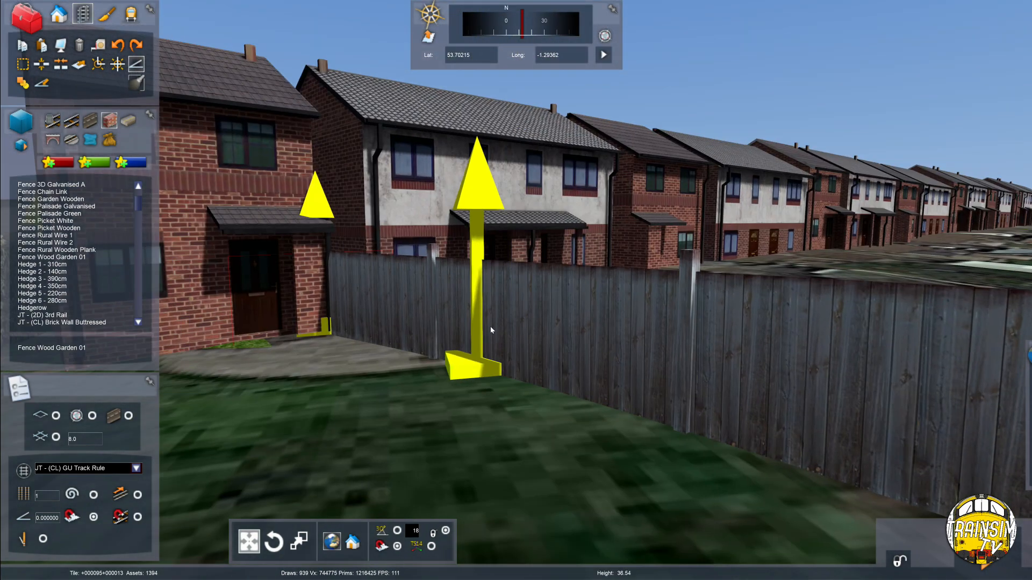
key("Up")
key("Right")
mouse_move(540, 306)
right_mouse_down()
mouse_move(409, 305)
mouse_move(537, 309)
right_mouse_up()
key("Right")
key("Down")
Lay a section of SB Fence Wood Garden 01 about 7.3 m long from the white-rendered house's near corner beside the grey fence
left_click_drag(538, 308, 158, 271)
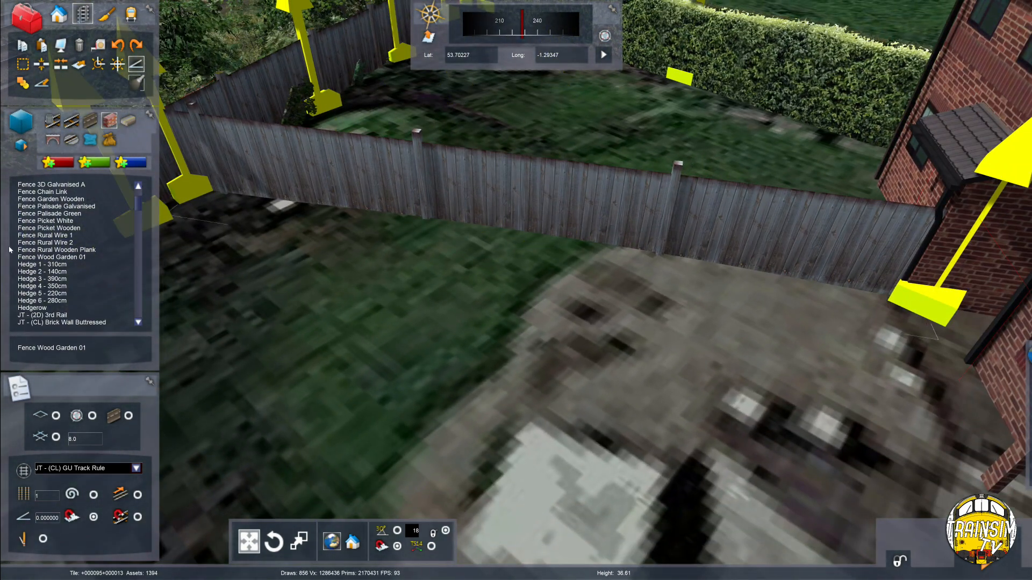
key("s")
key("Down")
left_click(82, 221)
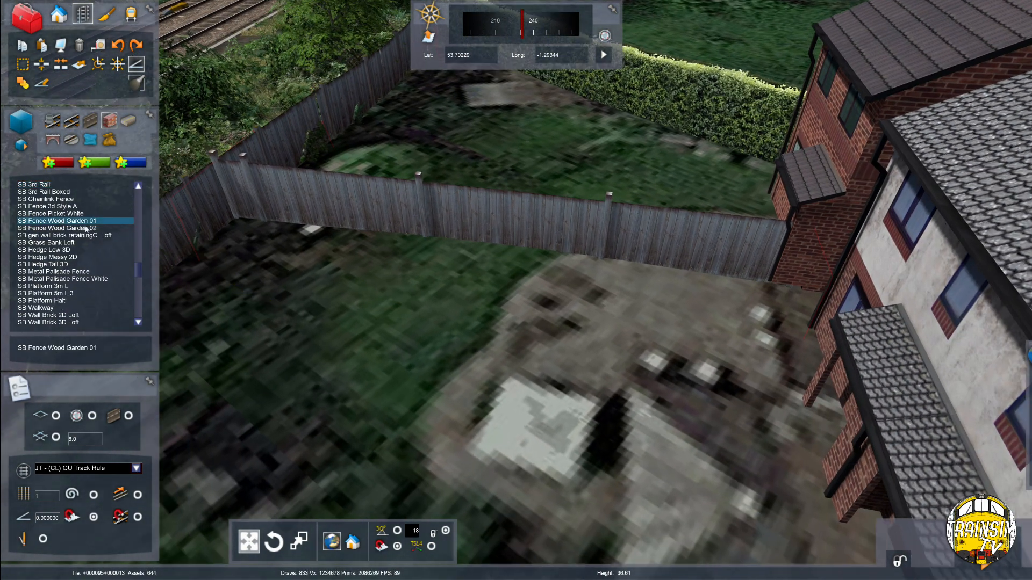
key("Up")
right_click_drag(437, 196, 471, 203)
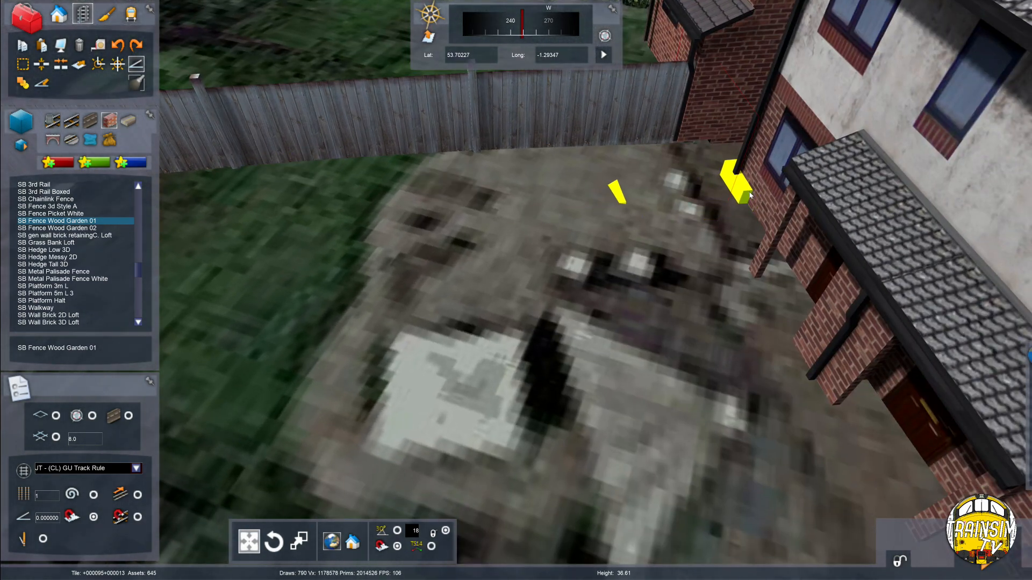
left_click(749, 195)
key("Down")
key("Left")
left_click(517, 252)
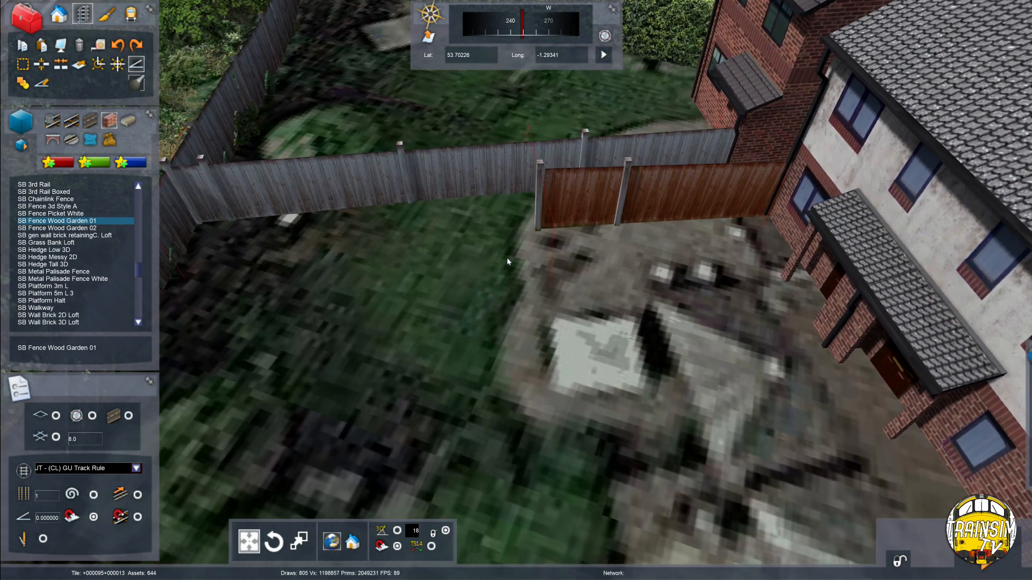
Extend the brown garden fence about 9.6 m across the lawn to meet the lineside fence
key("Left")
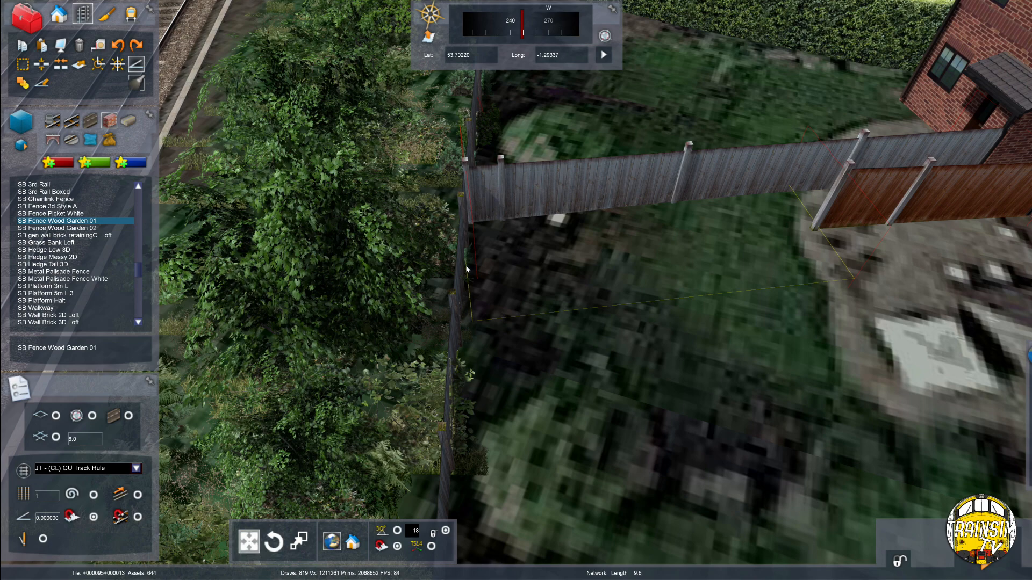
left_click(466, 269)
key("Right")
right_click_drag(466, 269, 619, 273)
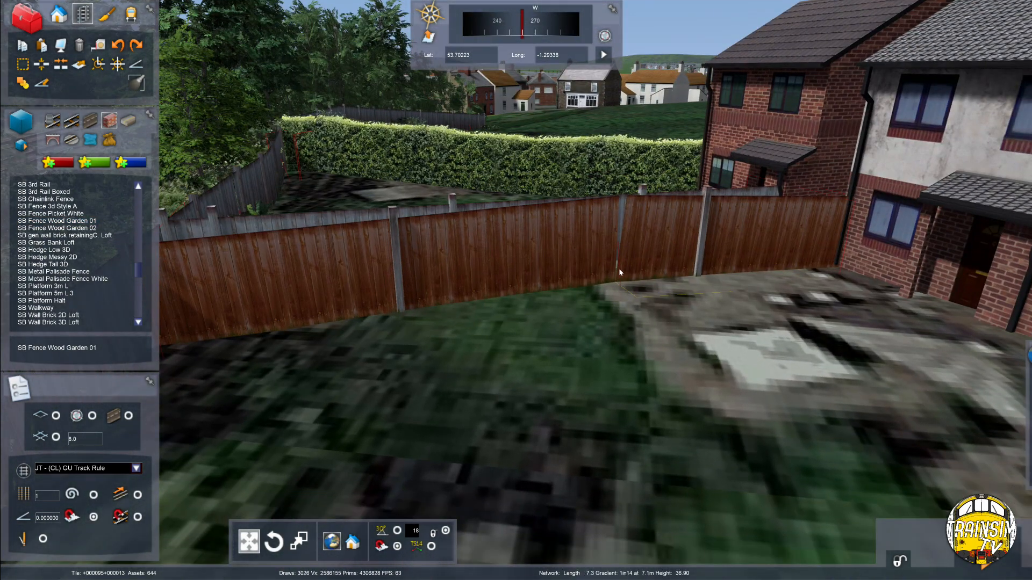
Hide the imagery overlay and adjust the brown fence's height points so its sections meet evenly on the ground
key("ctrl+g")
key("Right")
key("Page_Down")
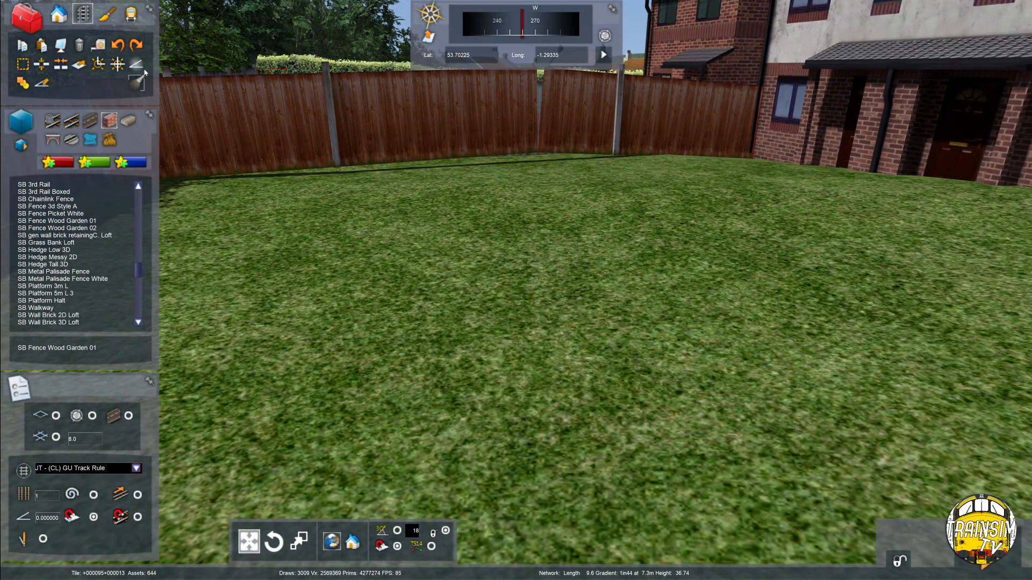
left_click(136, 65)
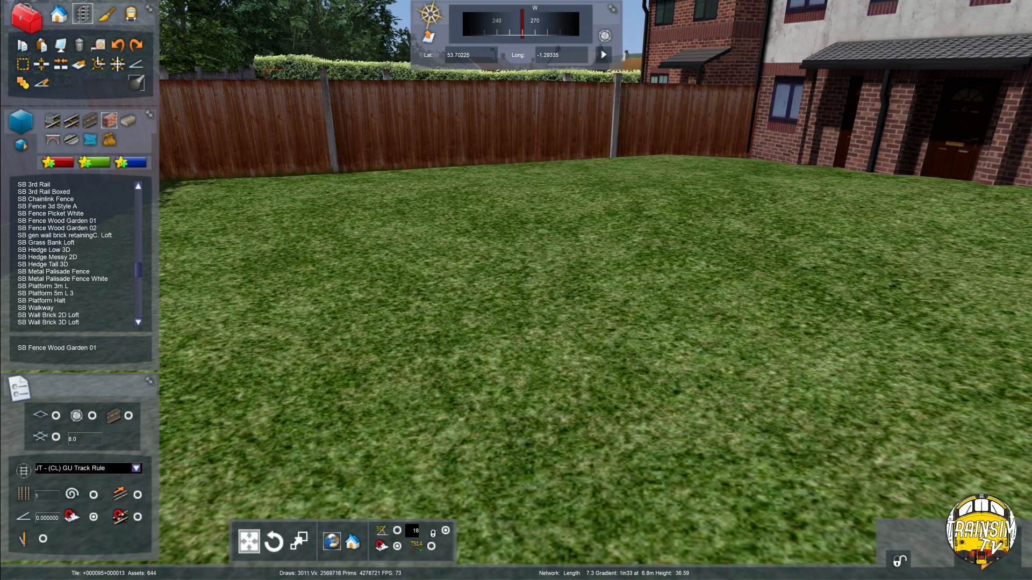
right_click_drag(513, 225, 513, 173)
key("Page_Up")
key("Page_Down")
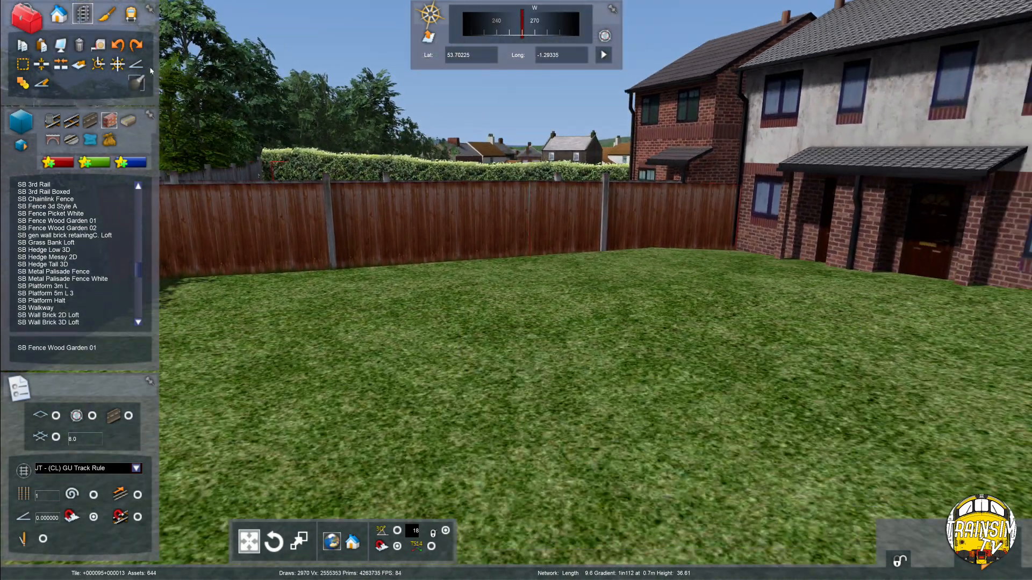
left_click(137, 63)
key("Up")
key("Page_Down")
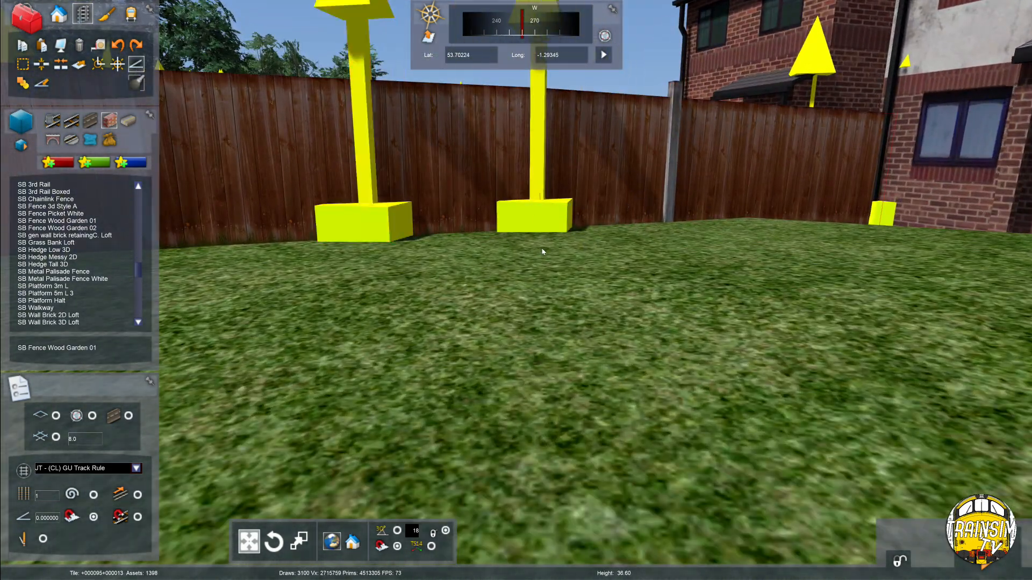
right_click_drag(280, 258, 537, 262)
Examine the open strip of gardens along the whole terrace without the imagery overlay
key("Down")
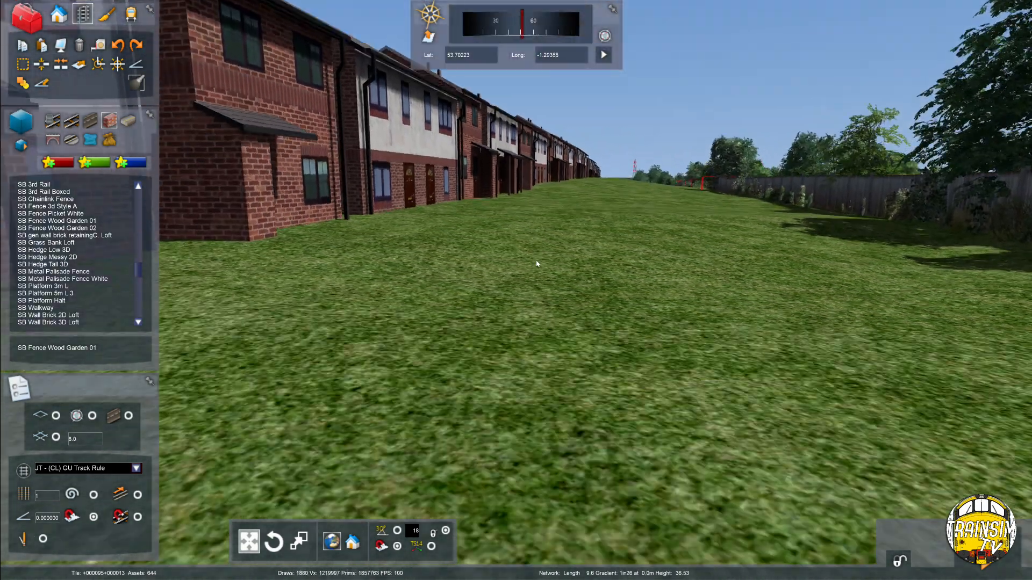
key("Up")
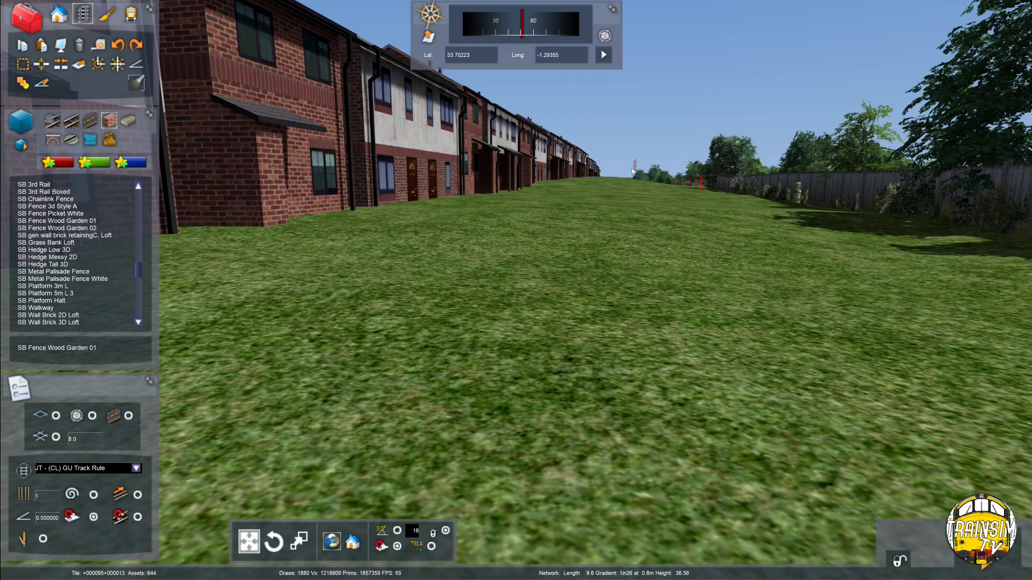
middle_click_drag(632, 170, 581, 299)
middle_click_drag(628, 183, 574, 276)
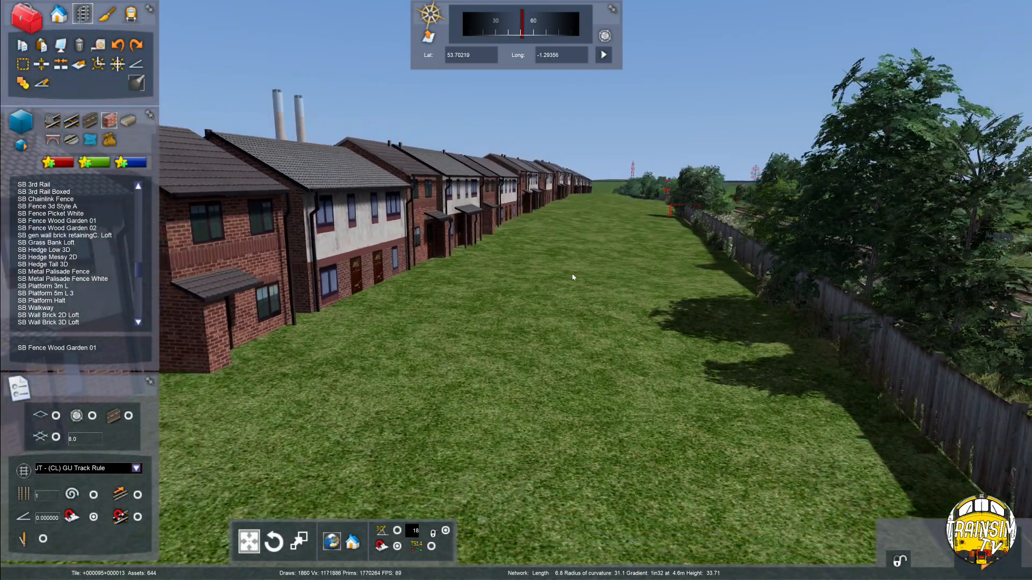
middle_click_drag(603, 196, 525, 343)
key("Up")
key("Left")
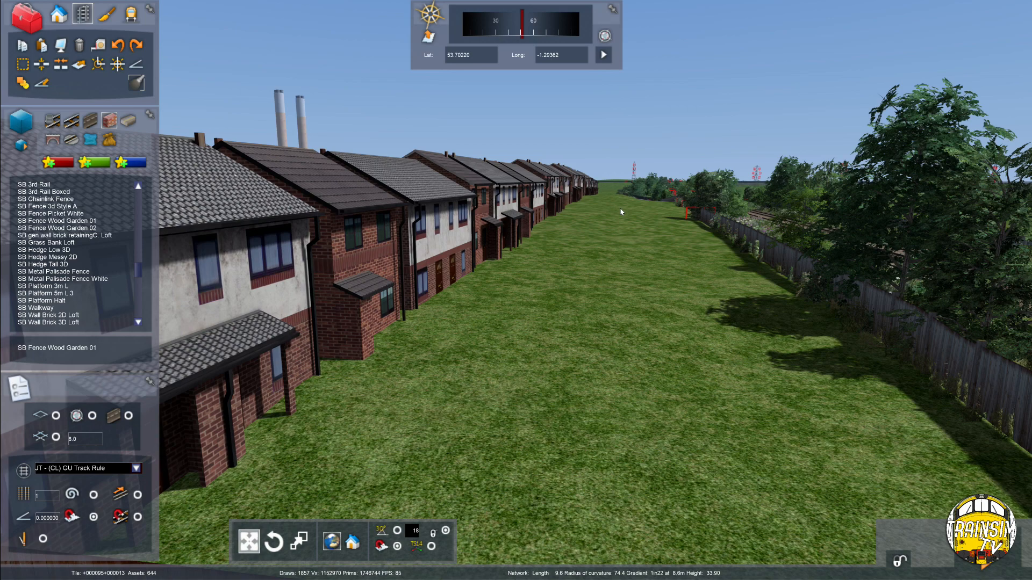
key("Down")
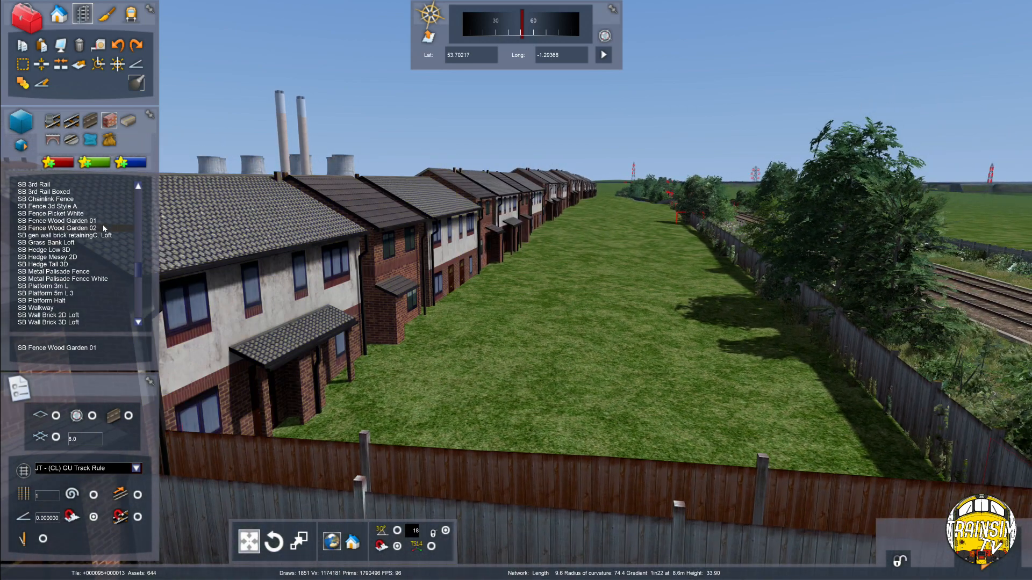
Lay a second SB Fence Wood Garden 01 from between the white-rendered house's back doors to the lineside fence
right_click_drag(446, 286, 376, 333)
key("Right")
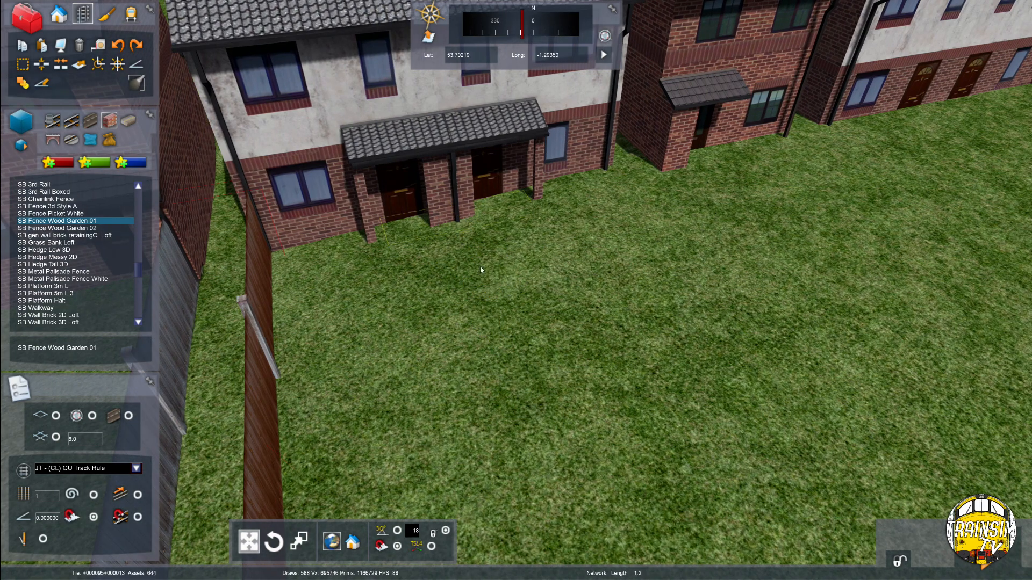
right_click_drag(535, 331, 569, 293)
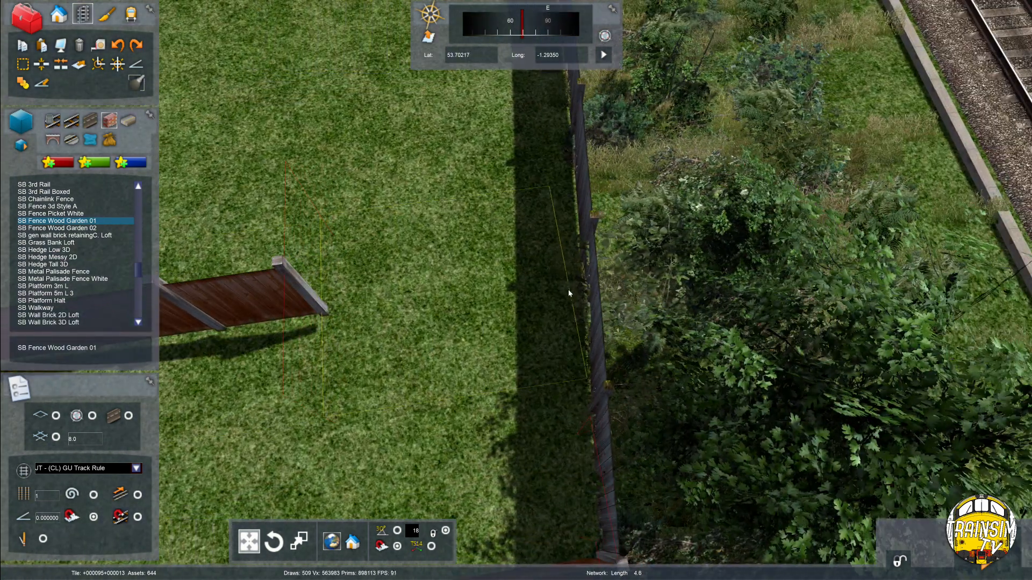
left_click(587, 282)
key("Up")
right_click(556, 284)
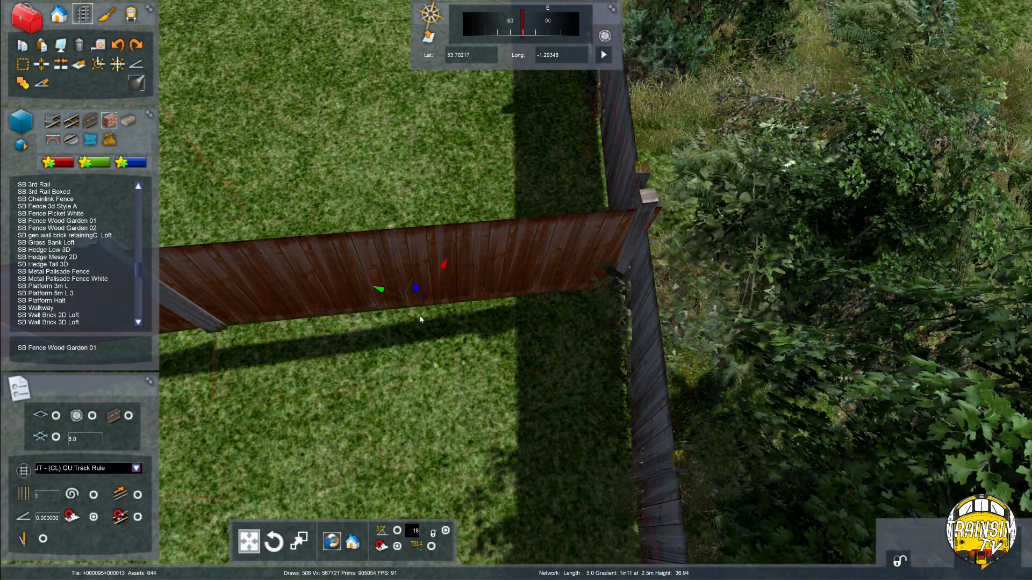
Adjust the height points where the second brown fence's sections join near its lineside end
key("Up")
right_click_drag(420, 319, 423, 319)
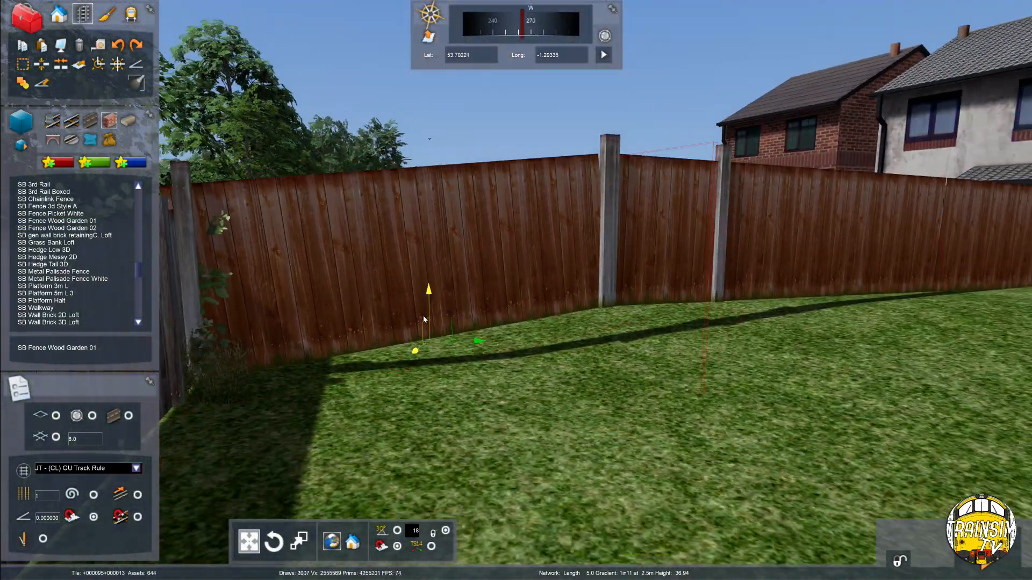
key("Right")
key("g")
mouse_move(503, 276)
left_mouse_down()
mouse_move(524, 319)
mouse_move(433, 326)
mouse_move(462, 324)
mouse_move(481, 355)
left_mouse_up()
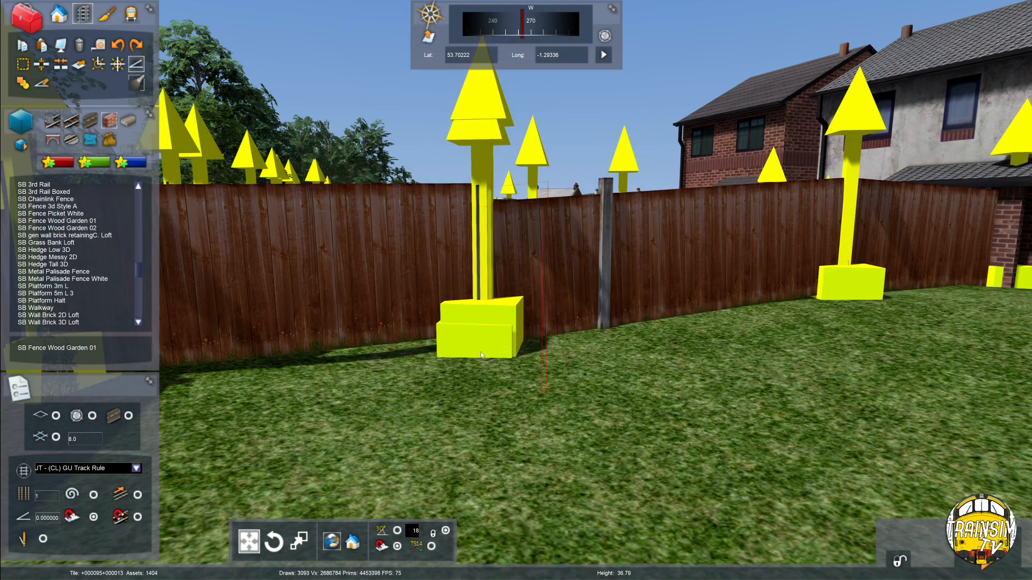
key("Left")
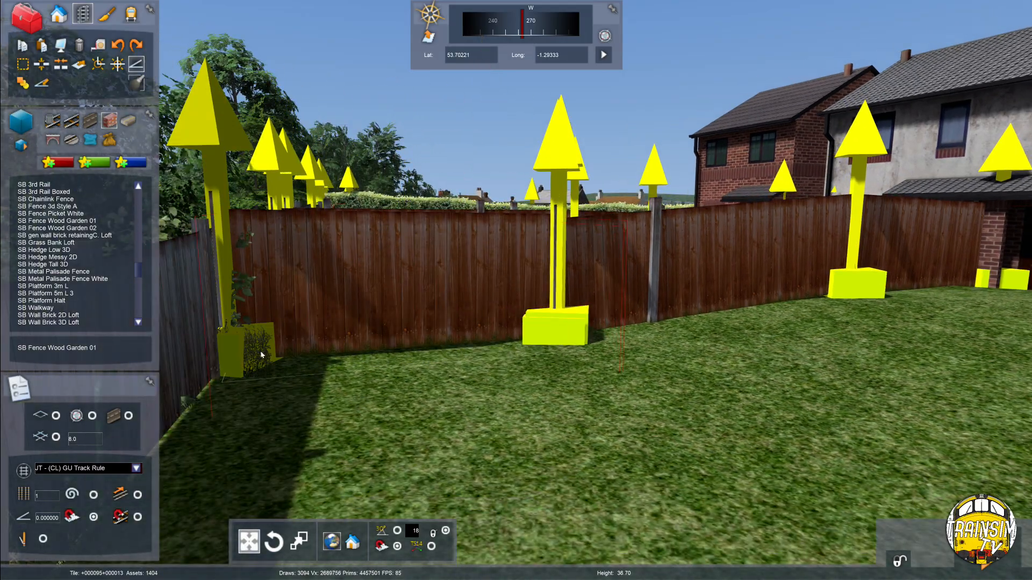
key("Escape")
Examine both brown garden fences from the railway side and from above the neighbouring garden
key("Left")
key("Up")
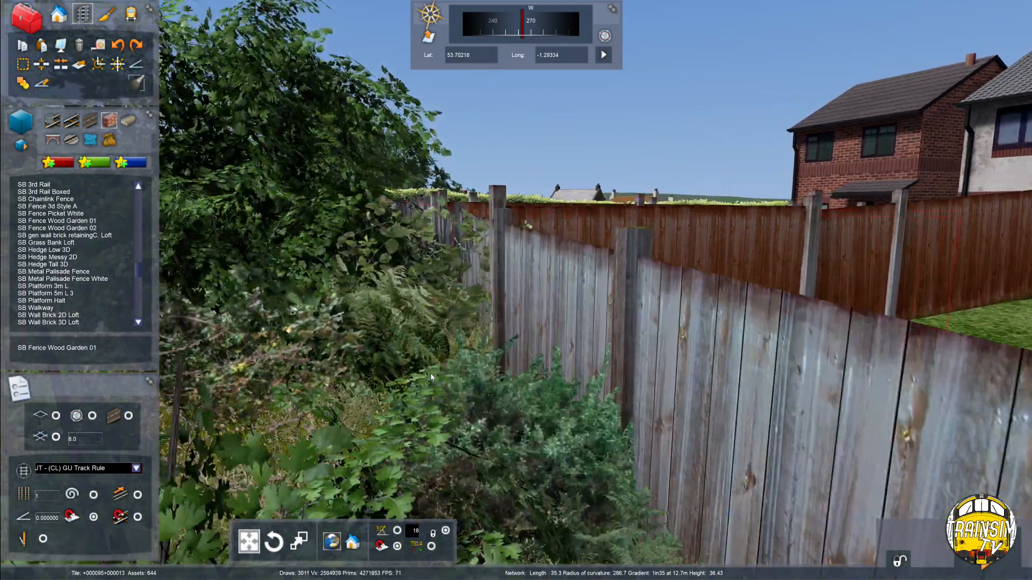
key("Down")
right_click_drag(516, 290, 303, 383)
key("Right")
key("Down")
key("Right")
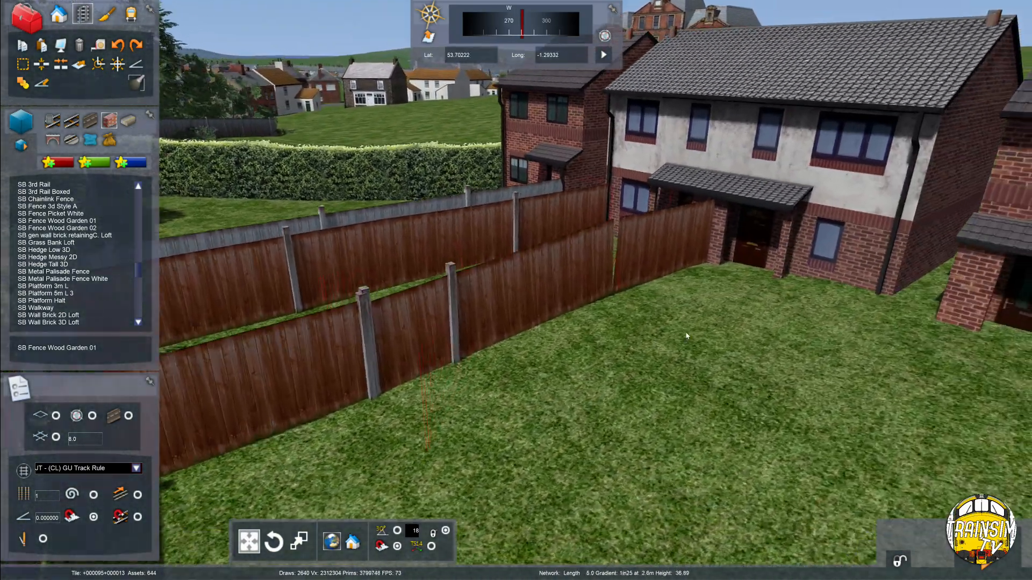
Adjust the height points of the second brown garden fence along its stretch near the white-rendered house
key("Up")
right_click_drag(692, 335, 610, 344)
key("Page_Down")
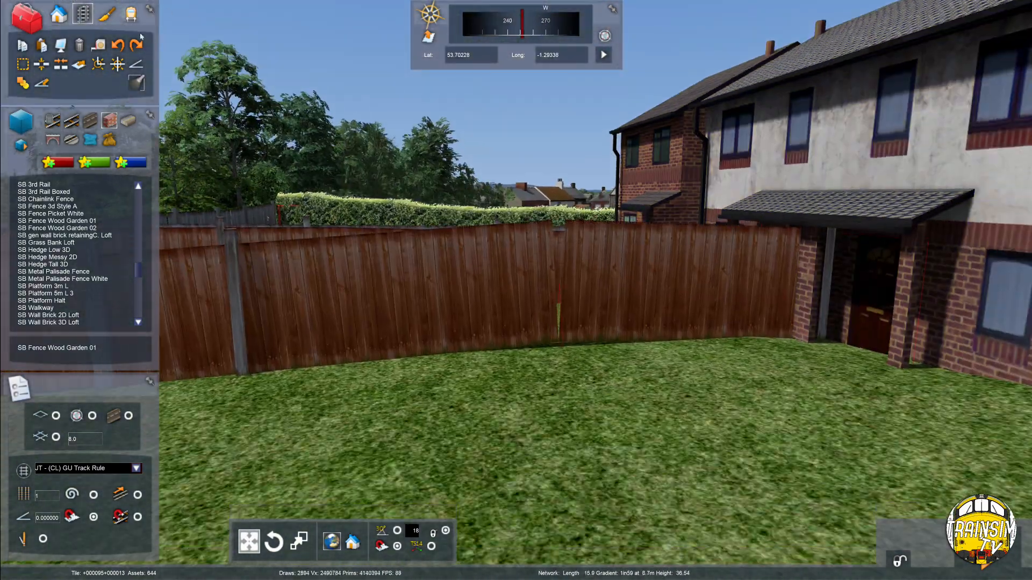
left_click(138, 65)
key("Left")
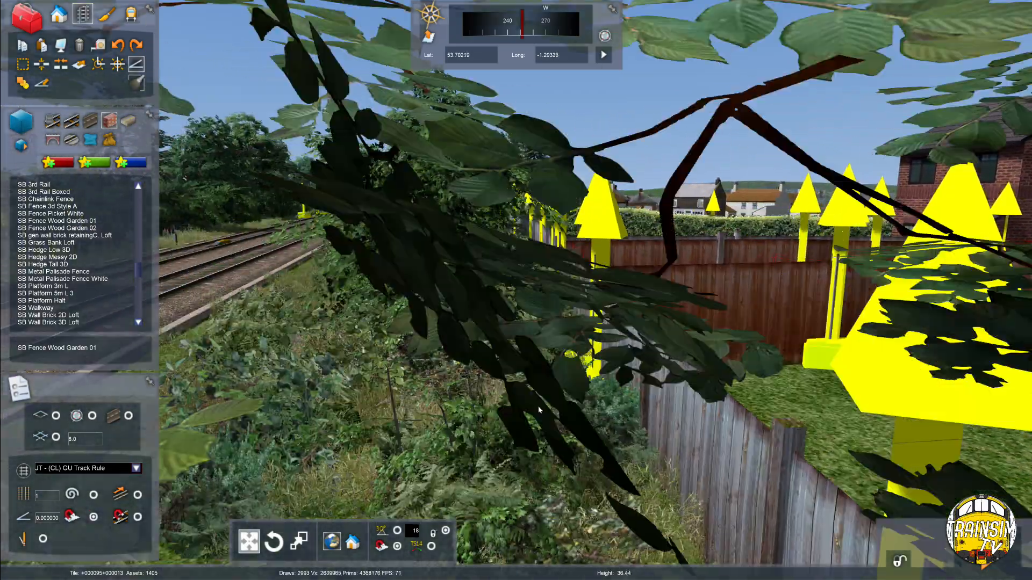
key("Right")
key("Up")
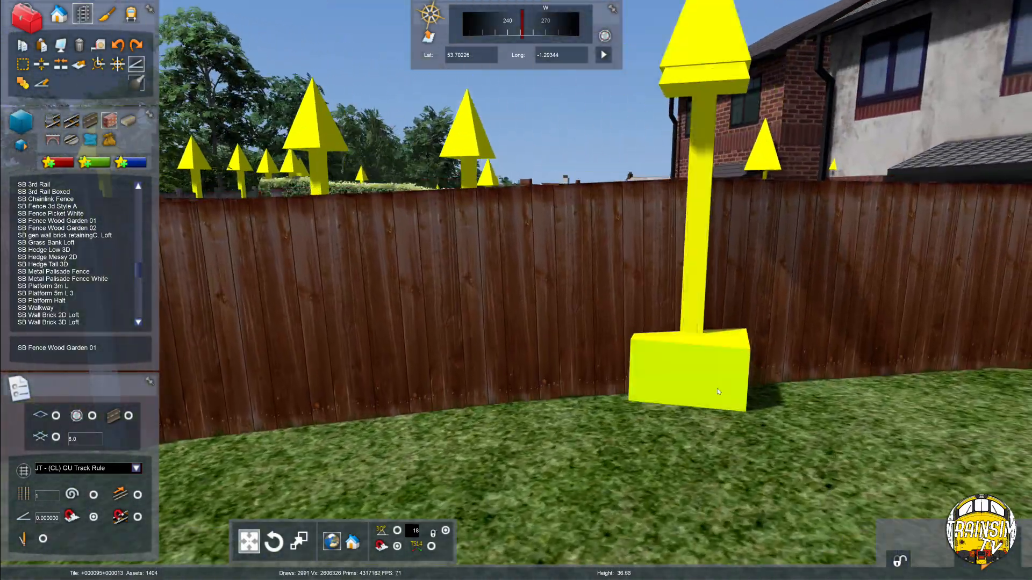
left_click(714, 396)
right_click(708, 398)
key("Right")
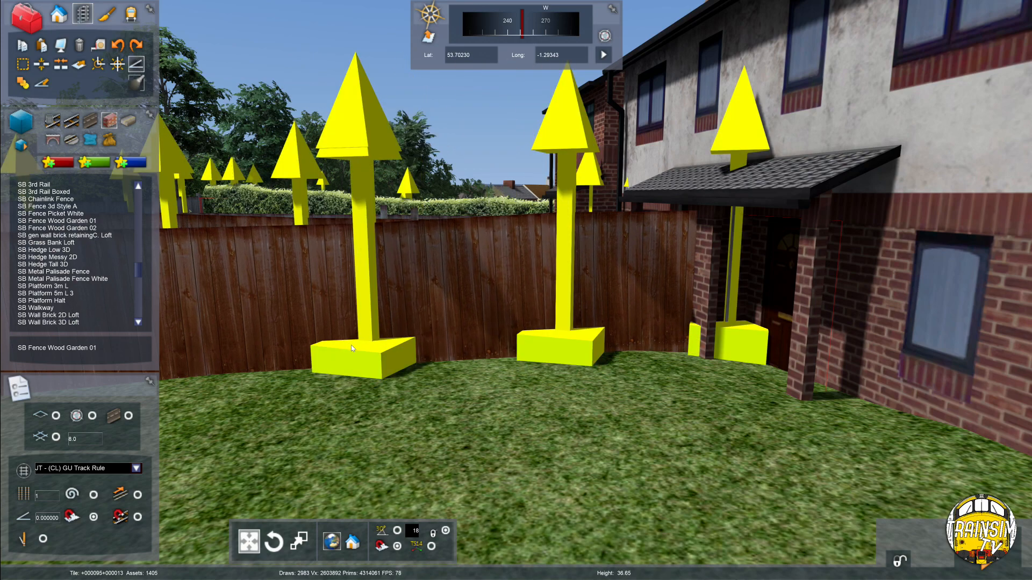
left_click(355, 350)
Adjust the height of the second brown fence's end section beside the lineside fence
key("Down")
key("Down")
right_click_drag(409, 362, 134, 241)
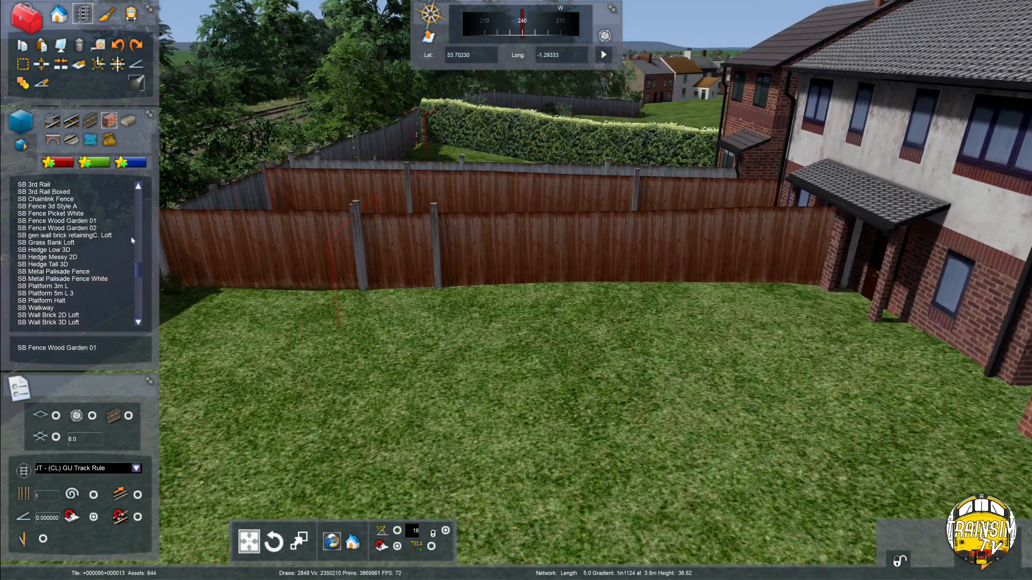
key("Left")
key("Up")
left_click(136, 64)
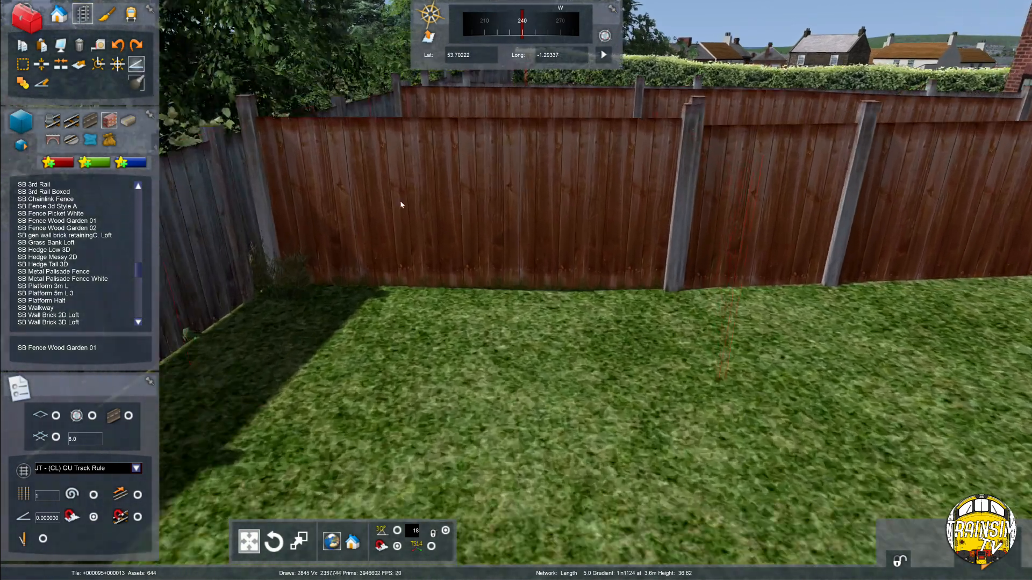
left_click(524, 285)
key("Down")
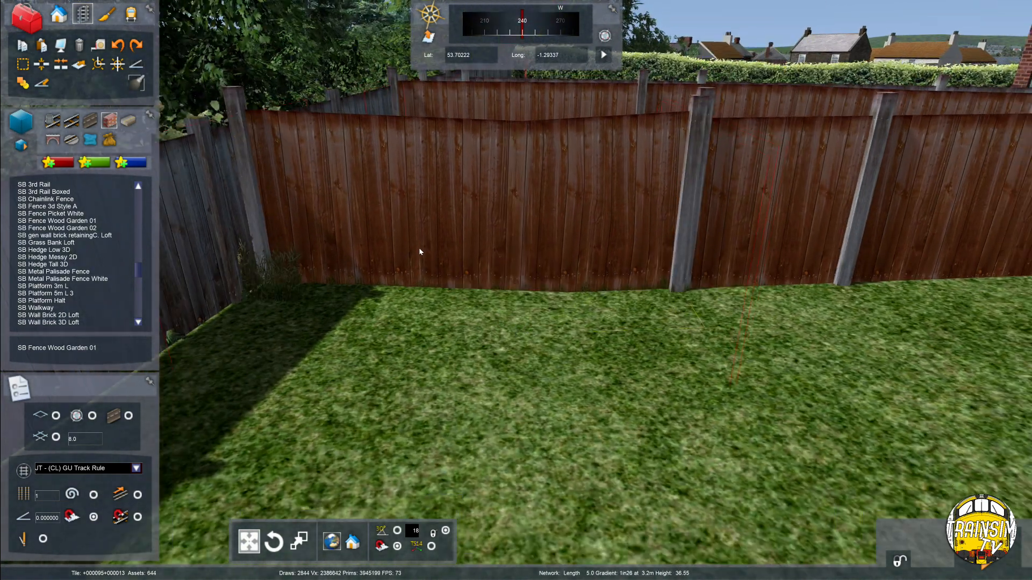
Correct the second brown fence's height point by the posts where its two sections meet
key("Down")
left_click(136, 64)
left_click(716, 290)
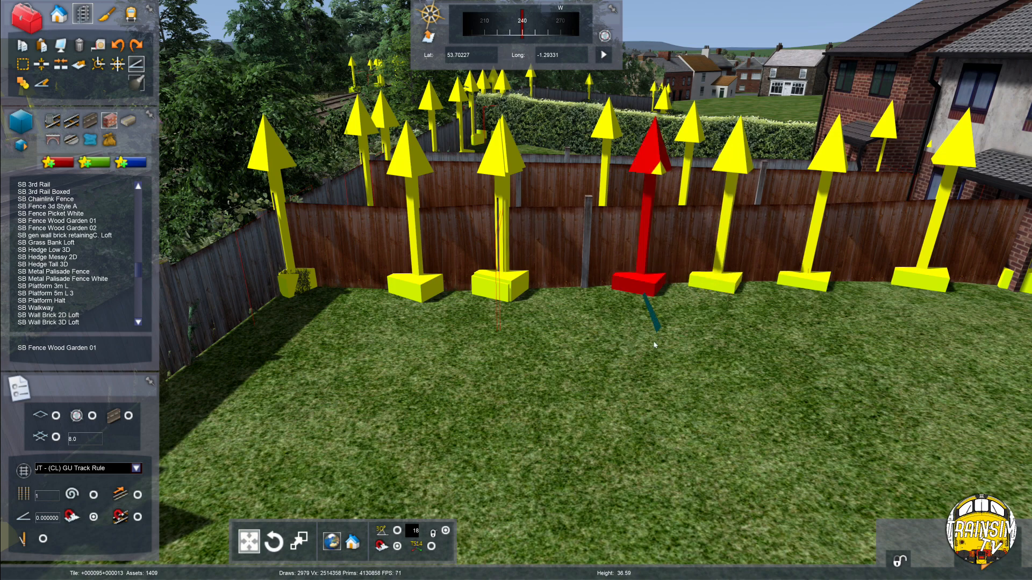
key("Down")
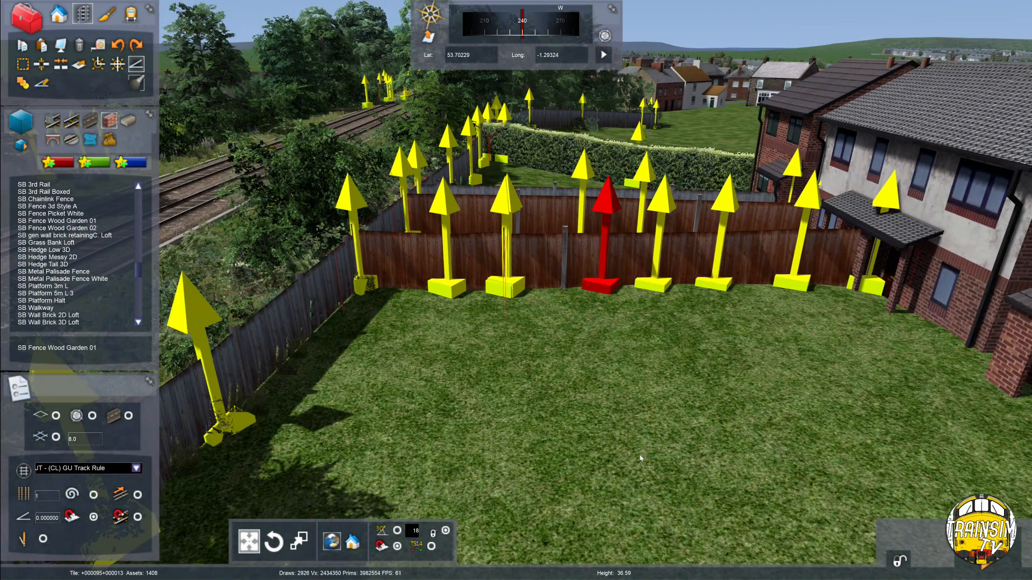
right_click_drag(664, 451, 503, 413)
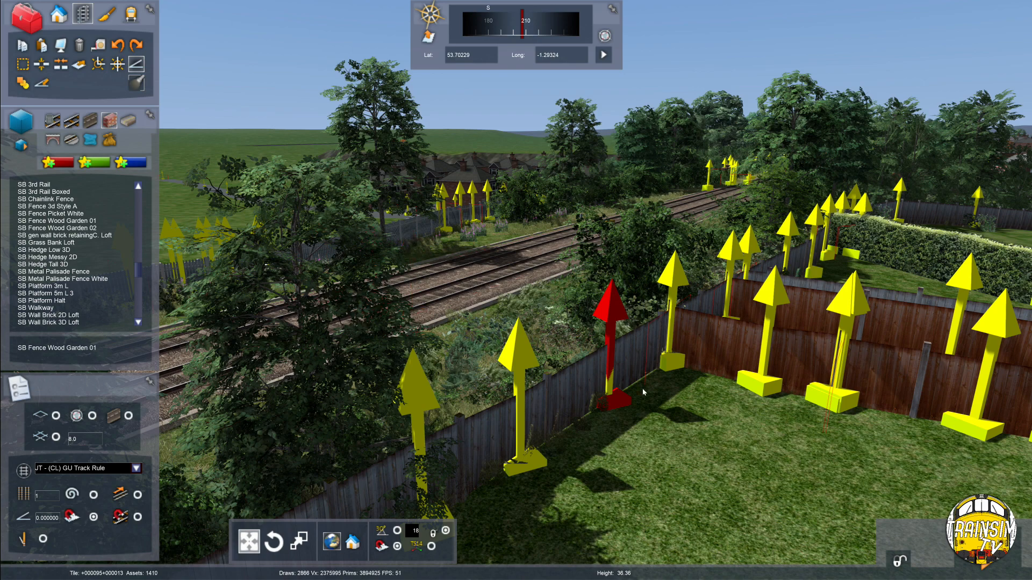
key("Escape")
Lay a third SB Fence Wood Garden 01 from the white-rendered house's corner beside the red-brick house to the lineside fence
right_click_drag(609, 390, 497, 418)
key("Down")
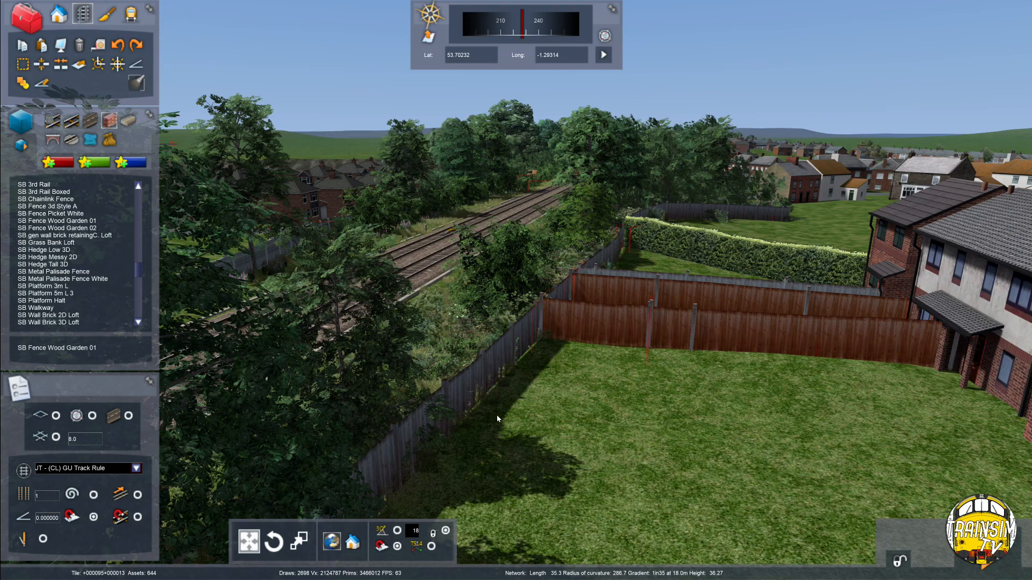
key("Up")
key("Right")
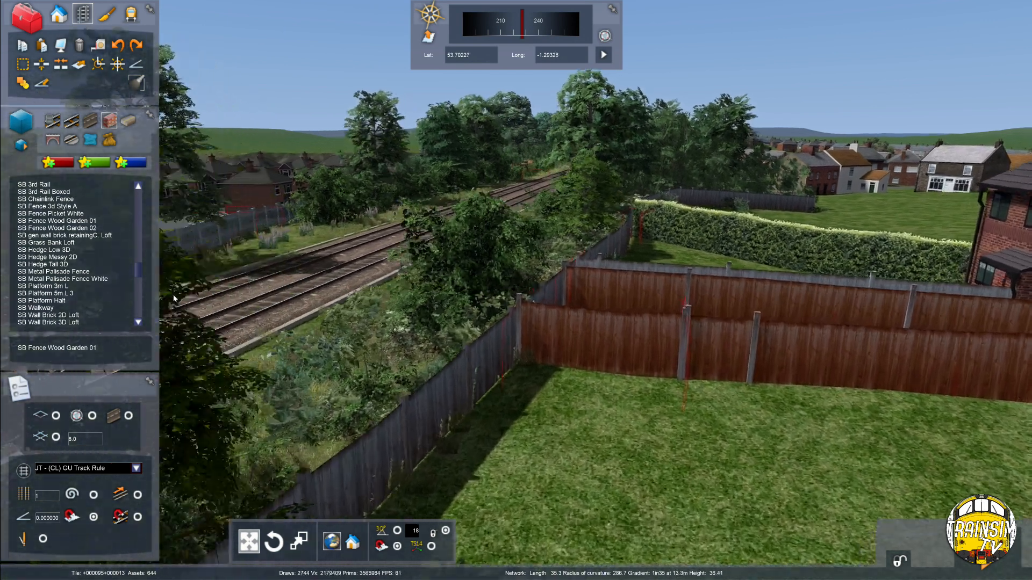
right_click_drag(638, 239, 516, 232)
key("Up")
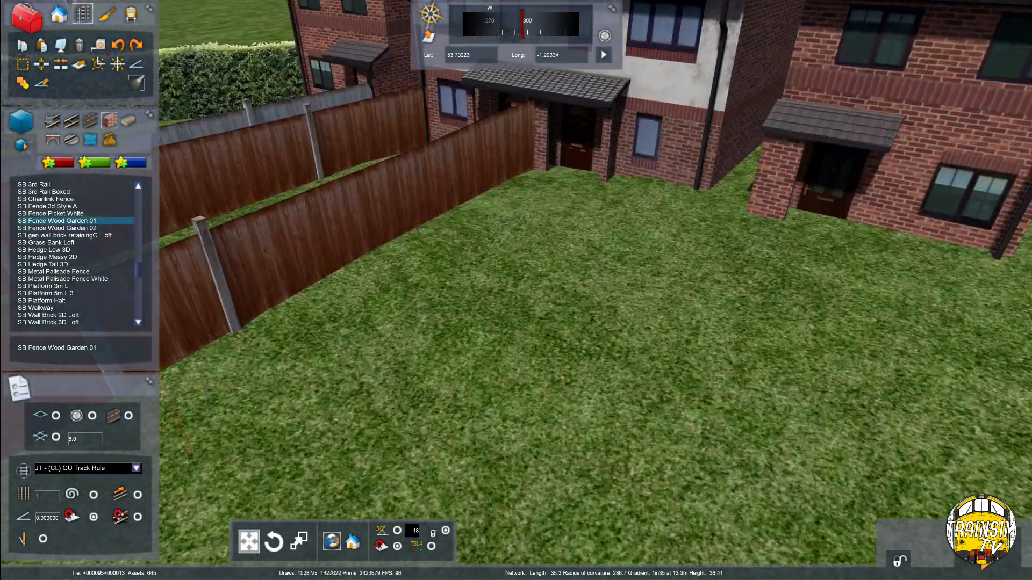
key("Left")
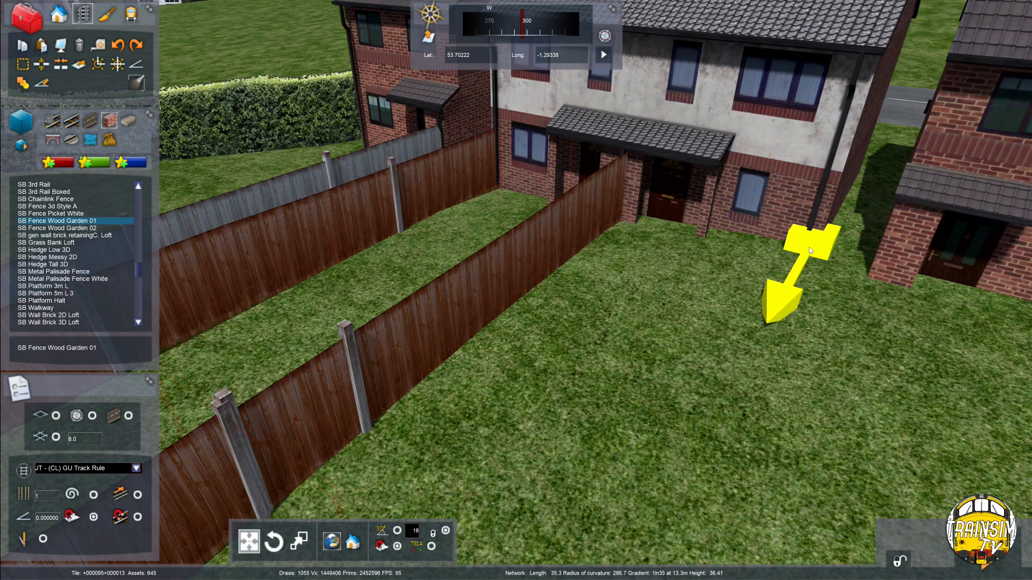
right_click(822, 232)
key("Down")
left_click(719, 406)
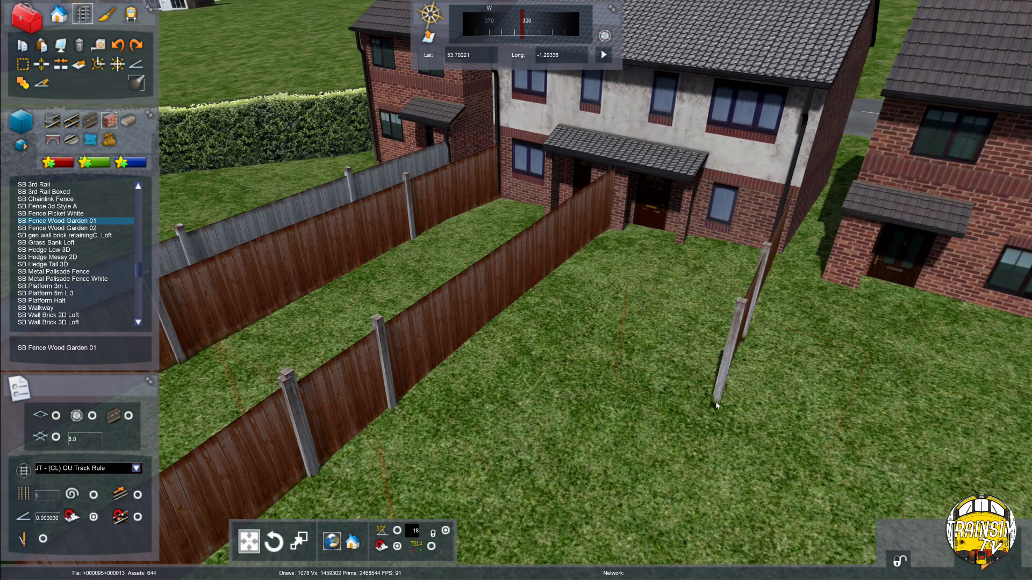
key("Right")
right_click_drag(718, 406, 701, 408)
key("Left")
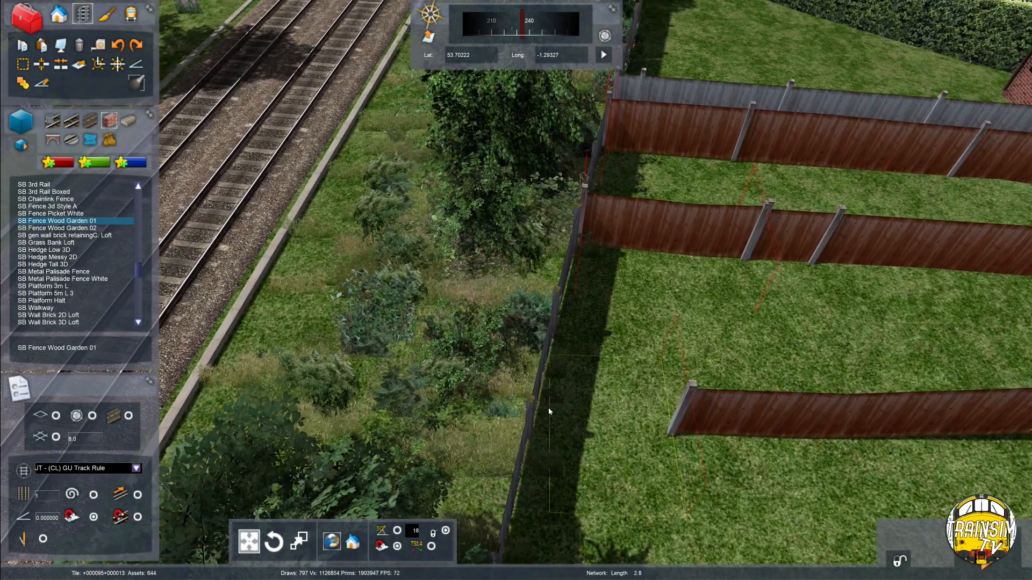
key("Up")
right_click_drag(539, 412, 411, 333)
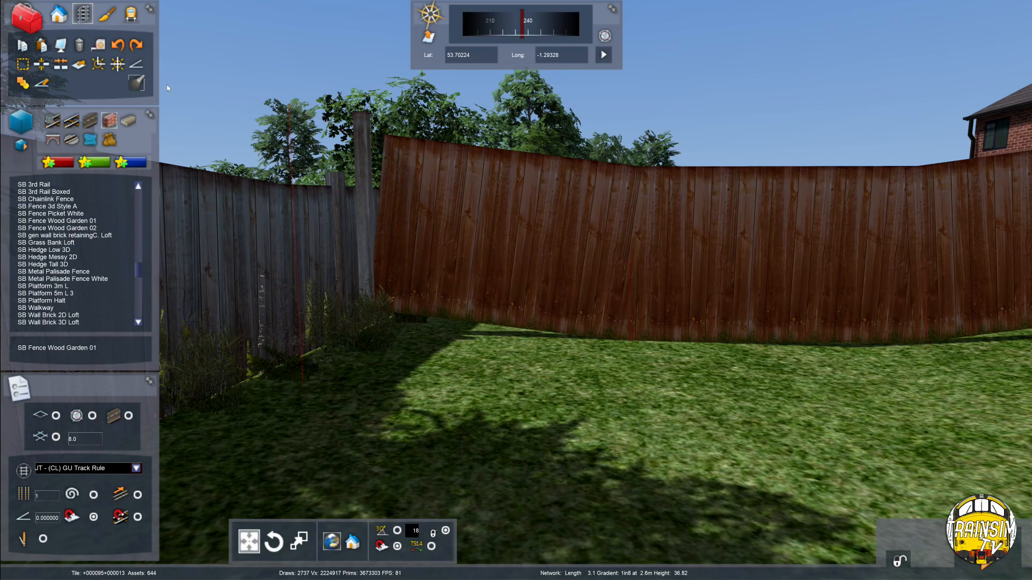
Adjust the height points of the third brown fence from the lineside corner towards its middle
key("Left")
left_click(136, 64)
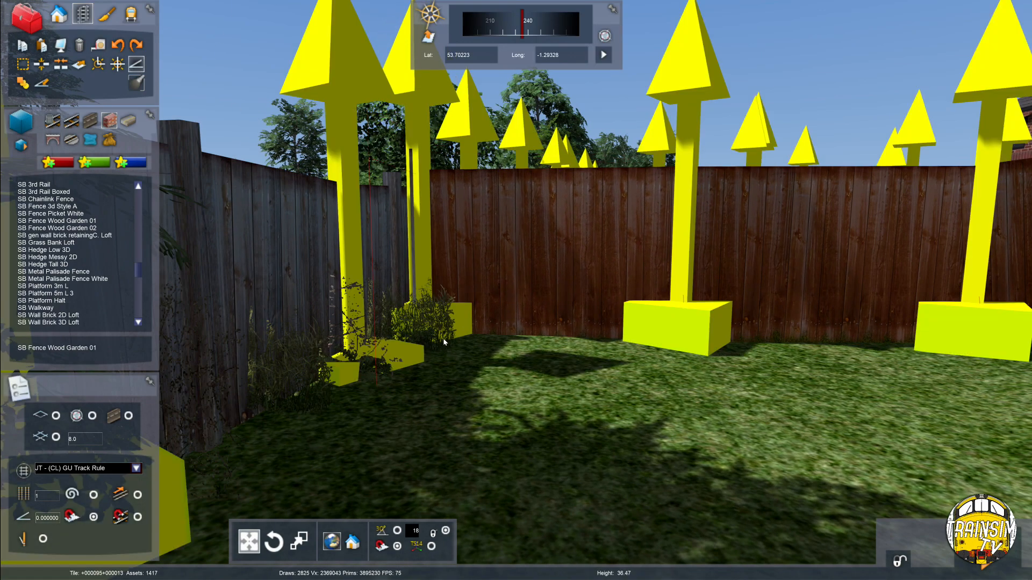
left_click(634, 336)
key("Right")
right_click_drag(634, 336, 720, 337)
key("Right")
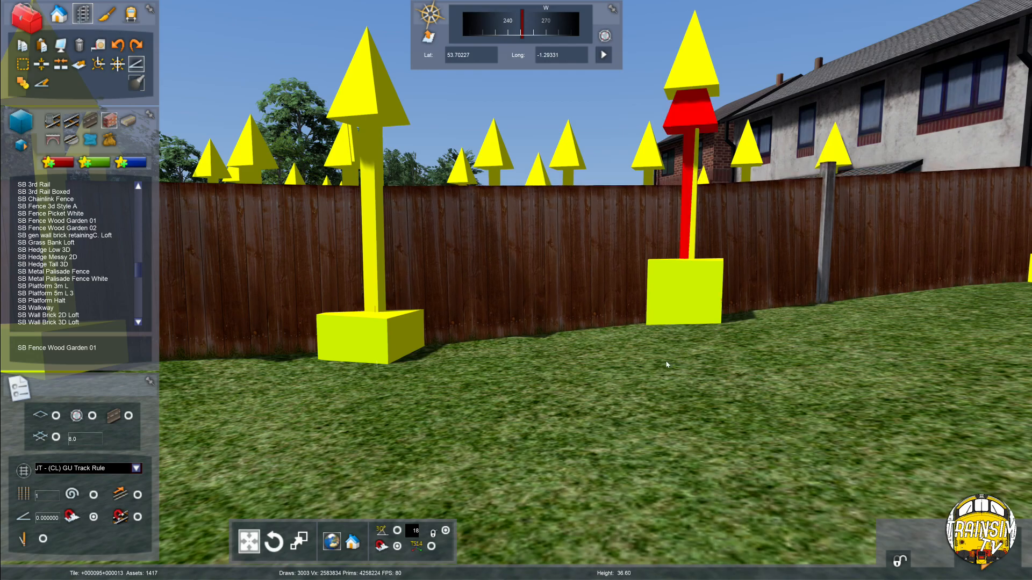
key("Right")
key("Left")
key("Escape")
Remove the extra height point next to the section joint in the third fence's lineside half
key("Down")
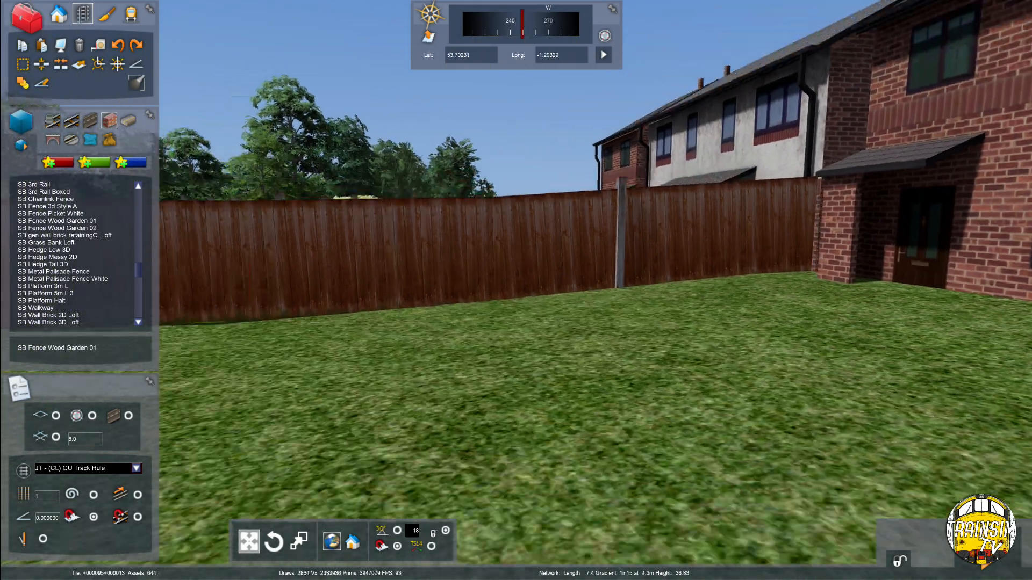
key("Down")
key("Left")
key("Up")
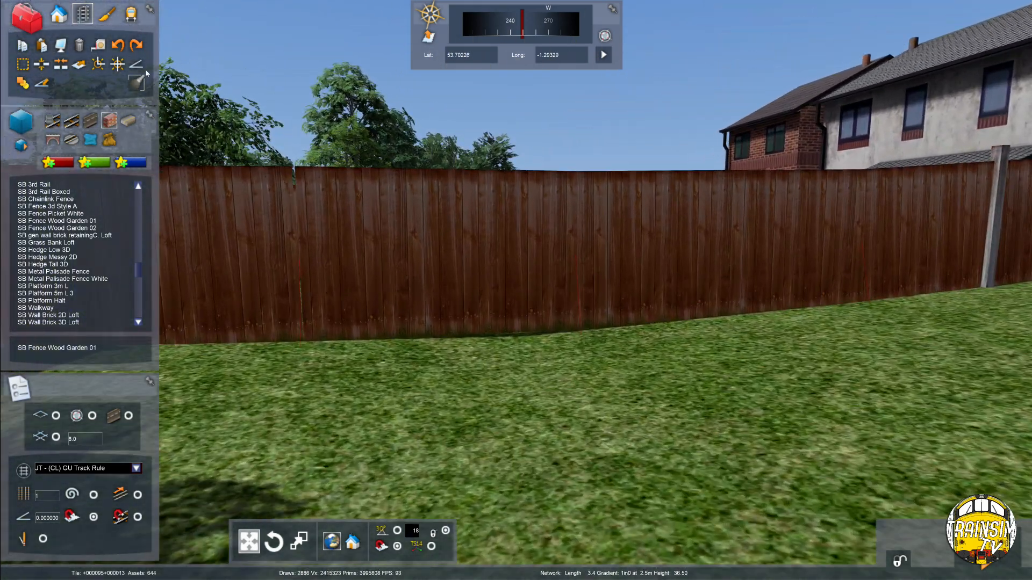
left_click(137, 65)
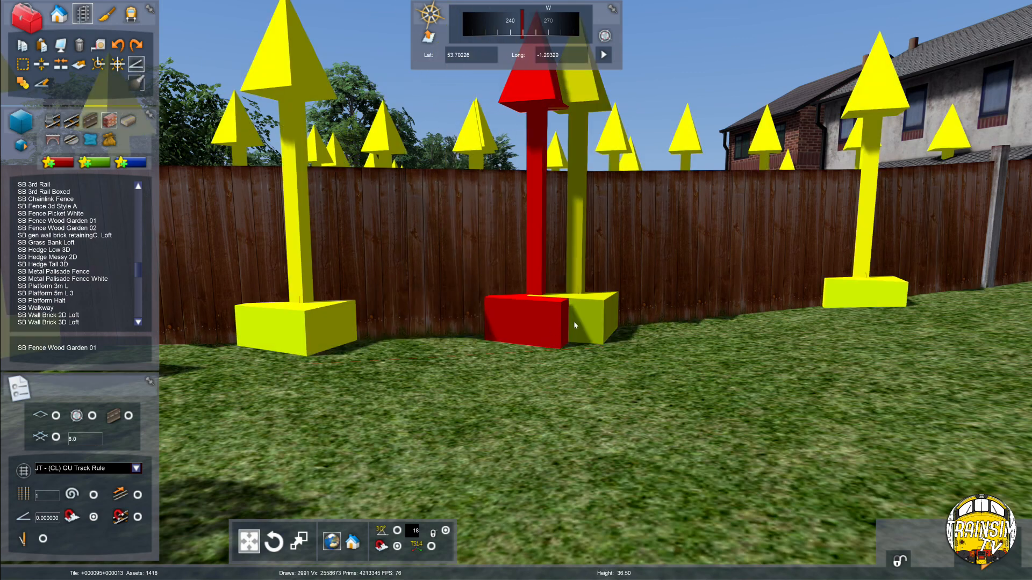
key("Delete")
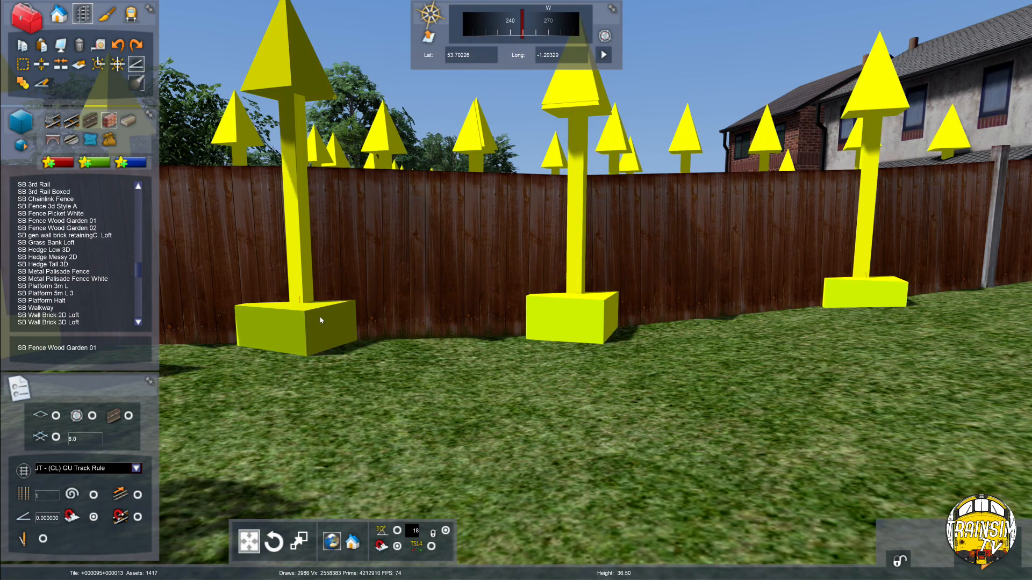
key("Escape")
key("Down")
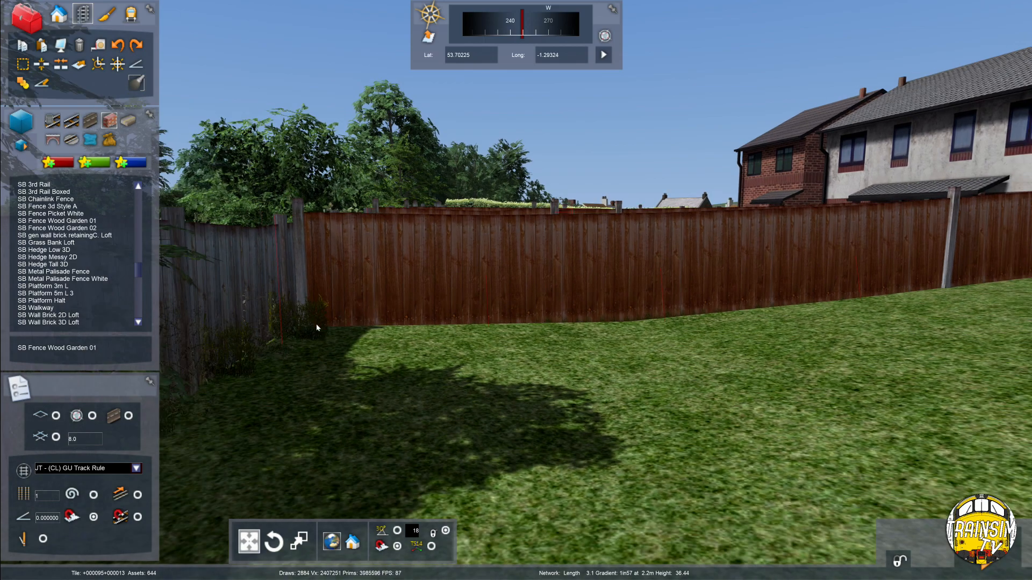
Lay a fourth SB Fence Wood Garden 01 from beside the red-brick house's porch to the lineside fence, close to the third fence
right_click_drag(379, 309, 441, 393)
key("Down")
key("Down")
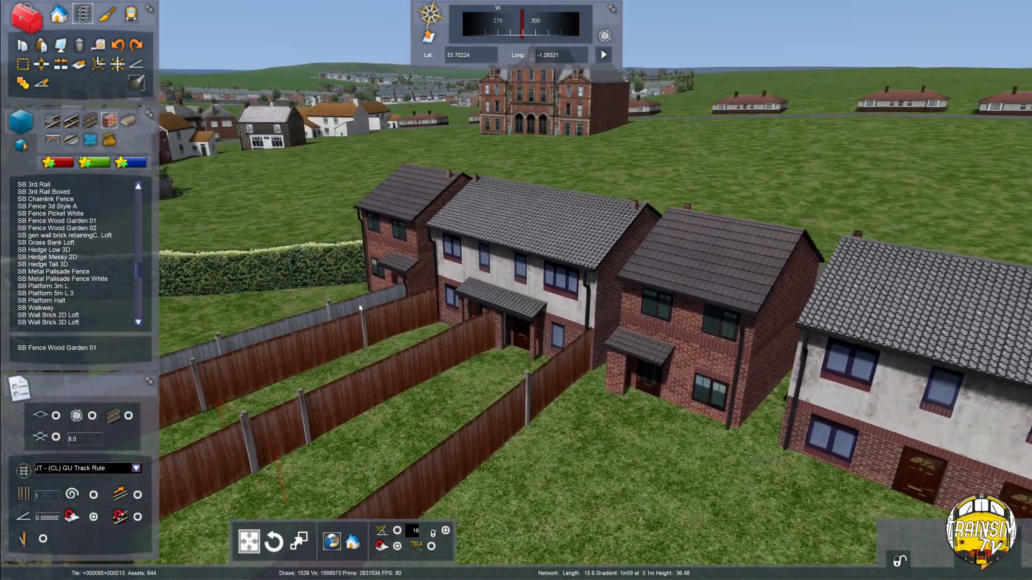
key("Up")
key("Up")
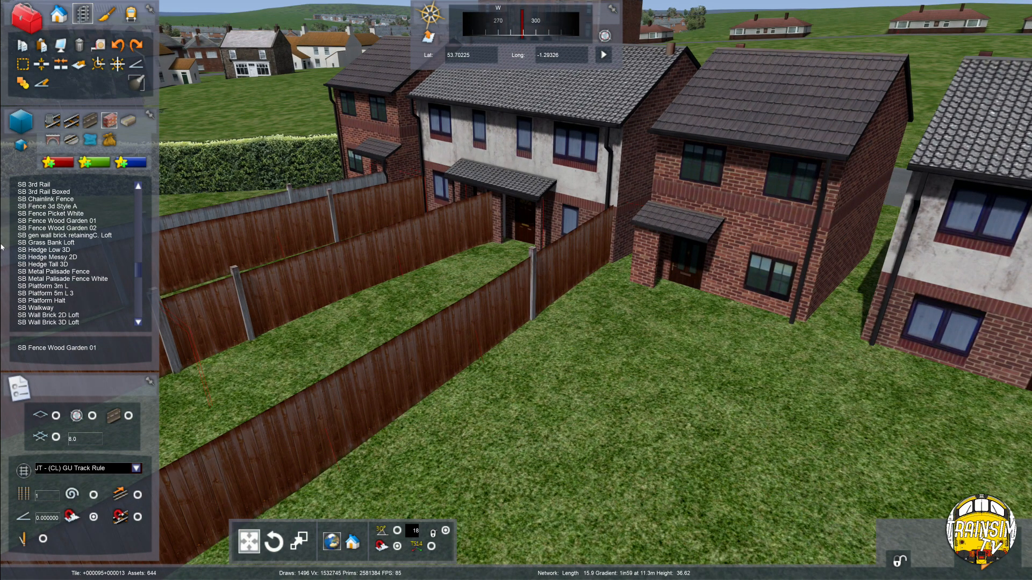
right_click_drag(516, 306, 484, 281)
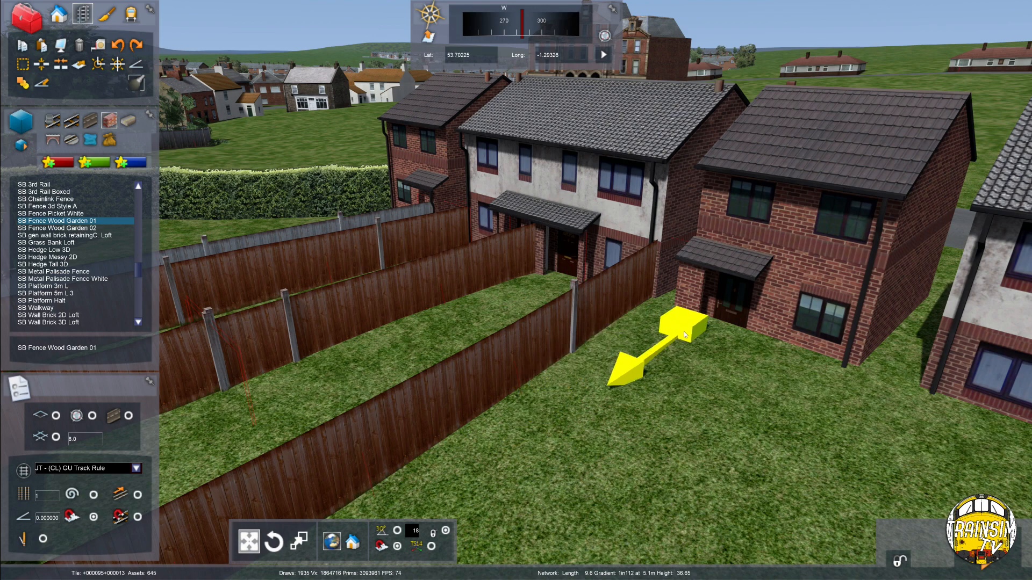
right_click_drag(679, 315, 661, 329)
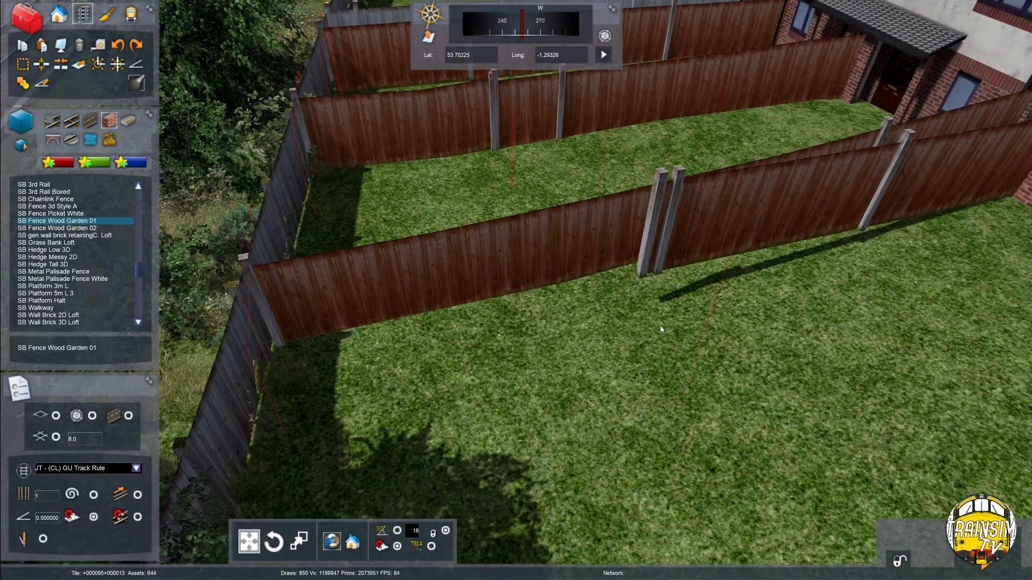
left_click(417, 363)
right_click_drag(417, 364, 409, 366)
key("Up")
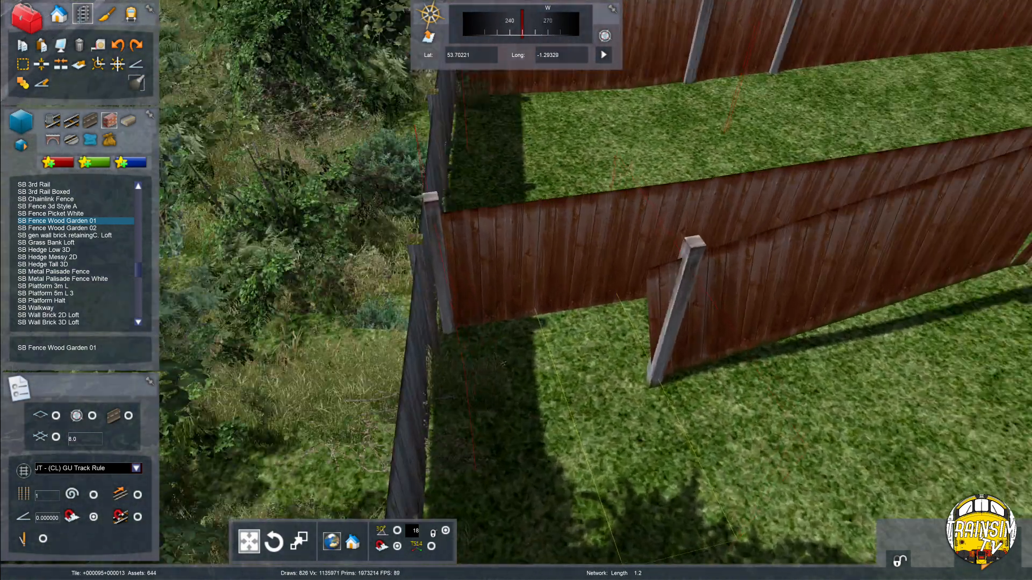
left_click(461, 384)
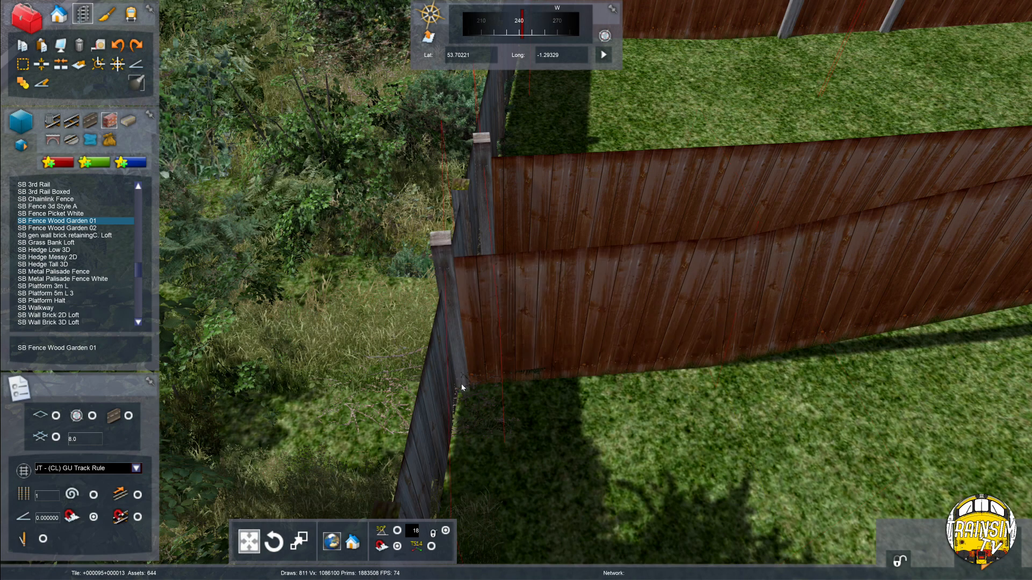
key("Right")
right_click_drag(461, 384, 473, 350)
Adjust the height points of the fourth brown fence along its lineside half
right_click_drag(364, 350, 183, 72)
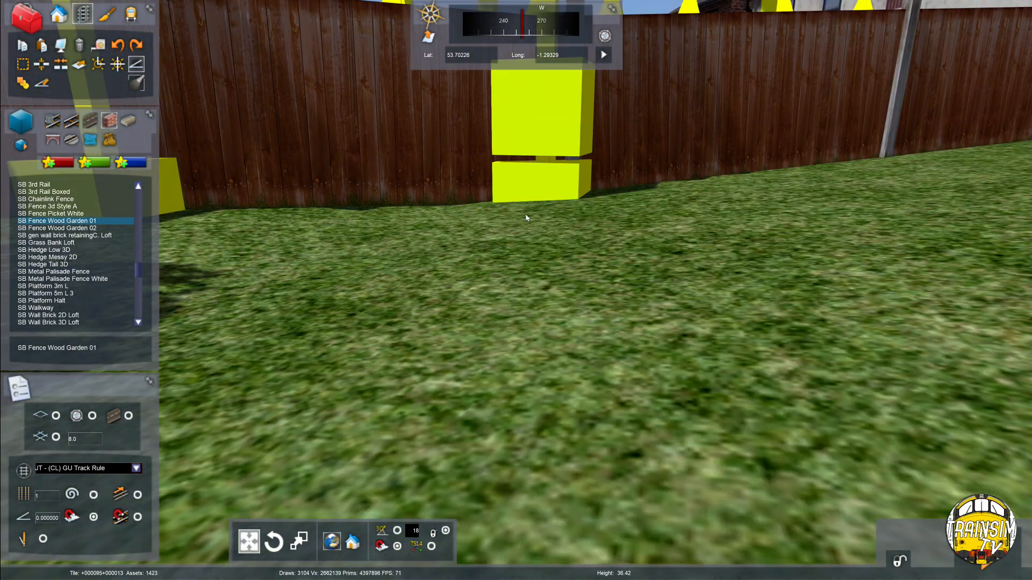
key("Down")
key("Left")
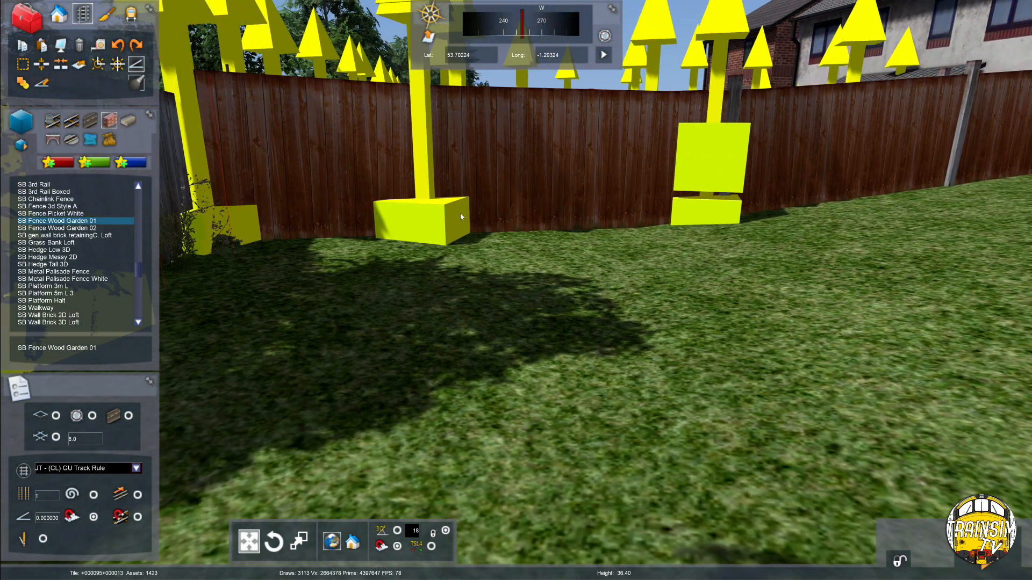
left_click(455, 214)
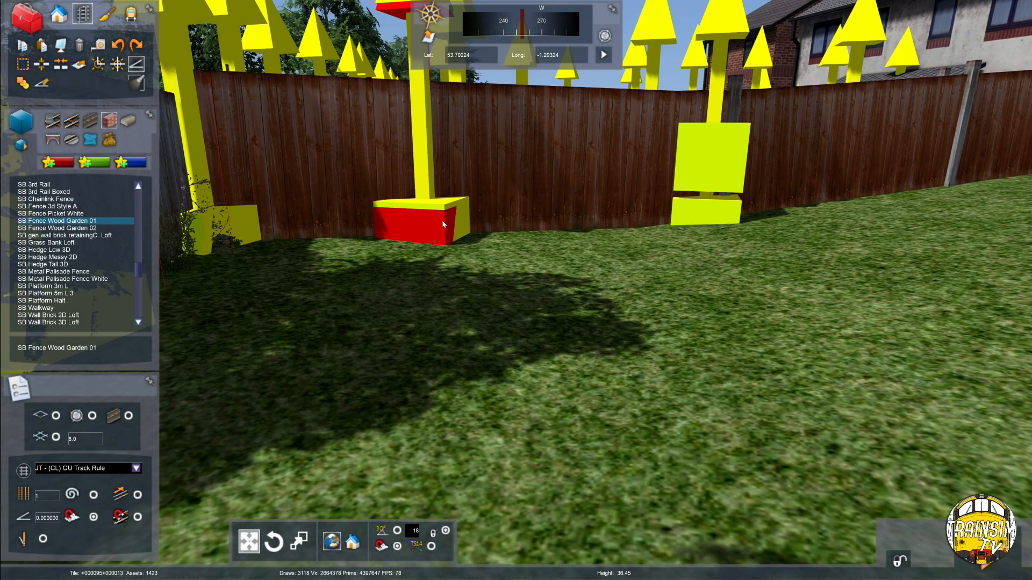
key("space")
key("Down")
Lay a fifth SB Fence Wood Garden 01 from the red-brick house's far corner across the lawn to the lineside fence
key("Right")
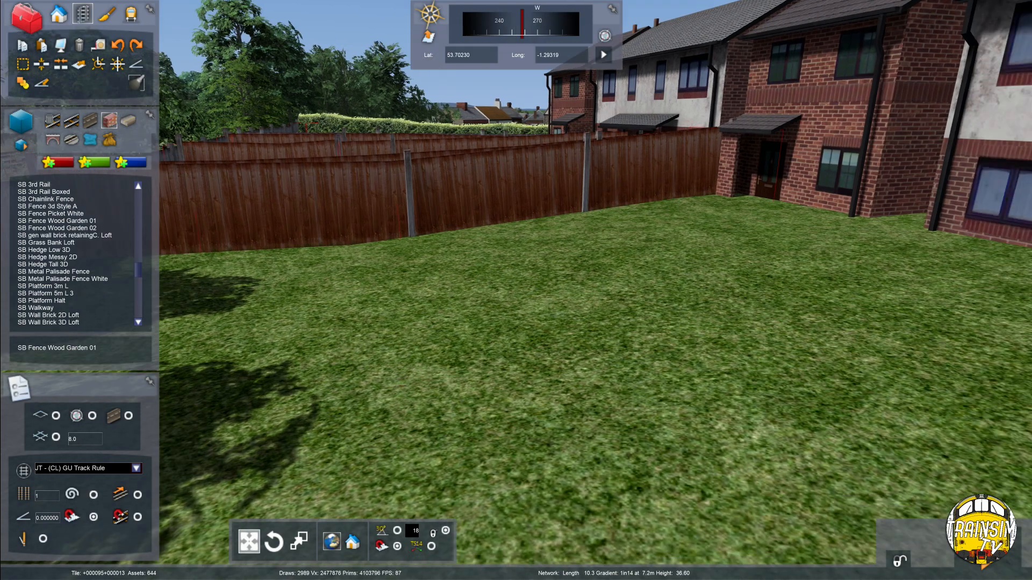
key("Right")
key("Up")
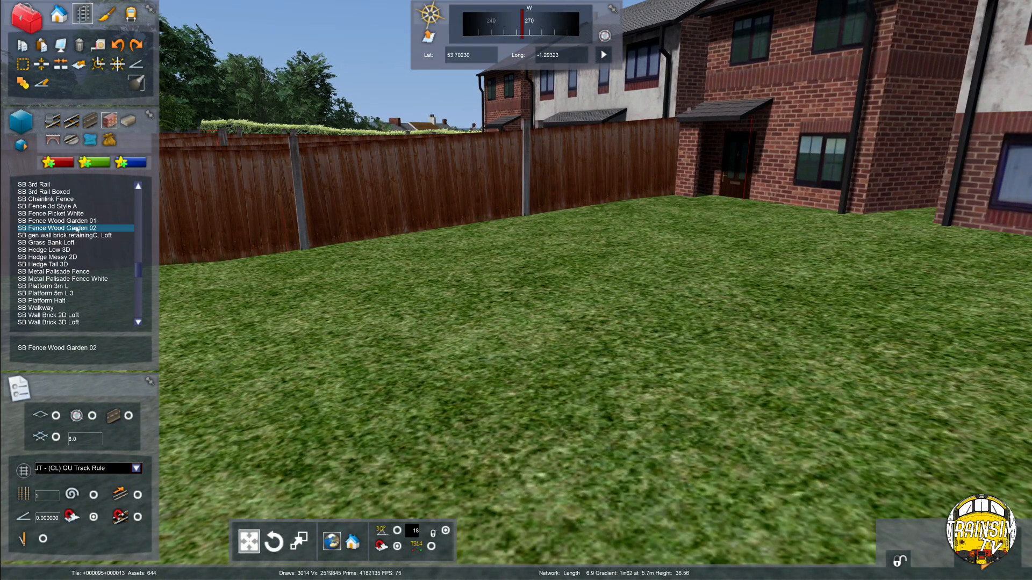
right_click_drag(338, 231, 750, 226)
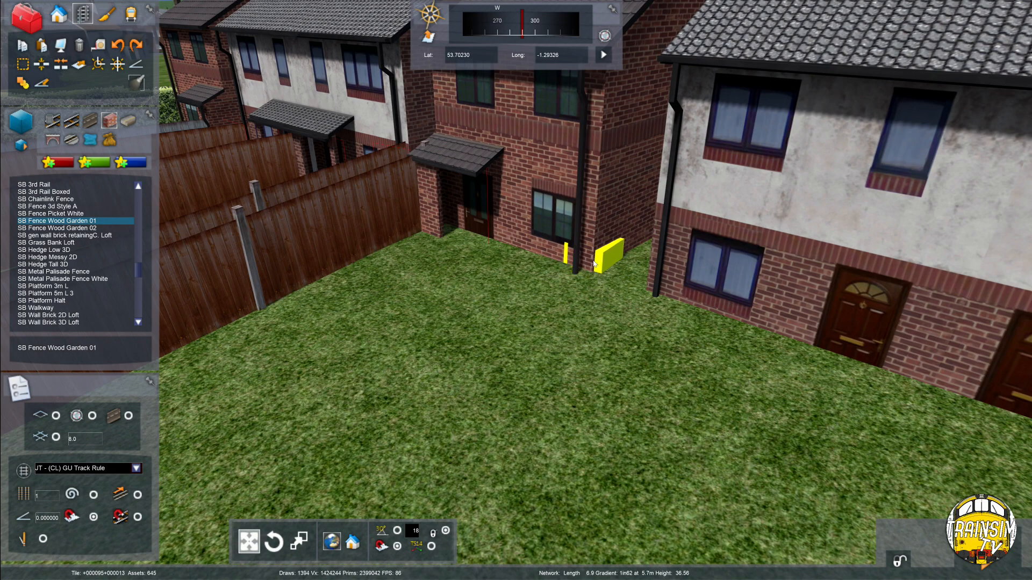
left_click(533, 339)
key("Down")
right_click_drag(533, 338, 398, 322)
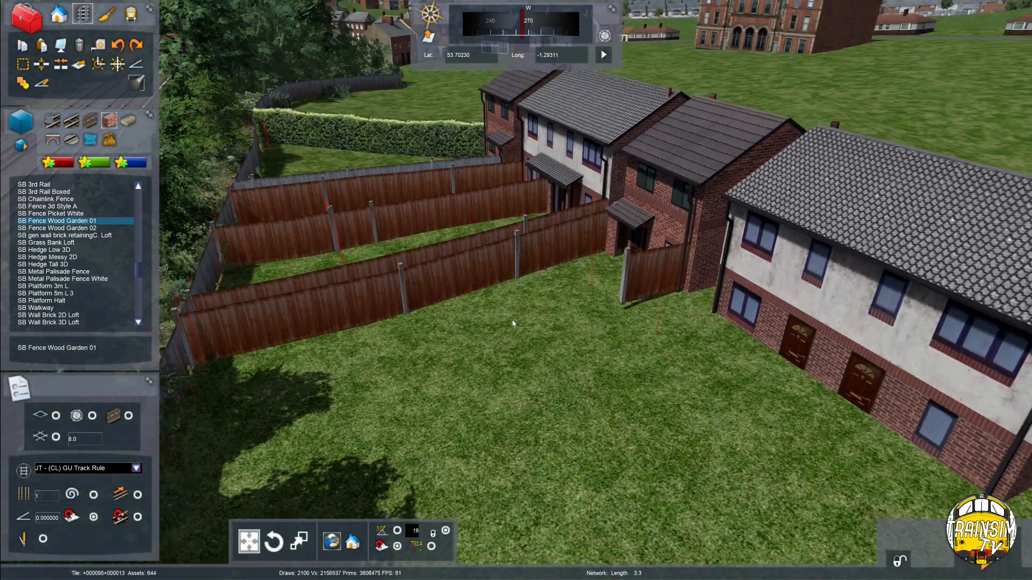
left_click(497, 347)
key("Up")
right_click_drag(497, 347, 479, 352)
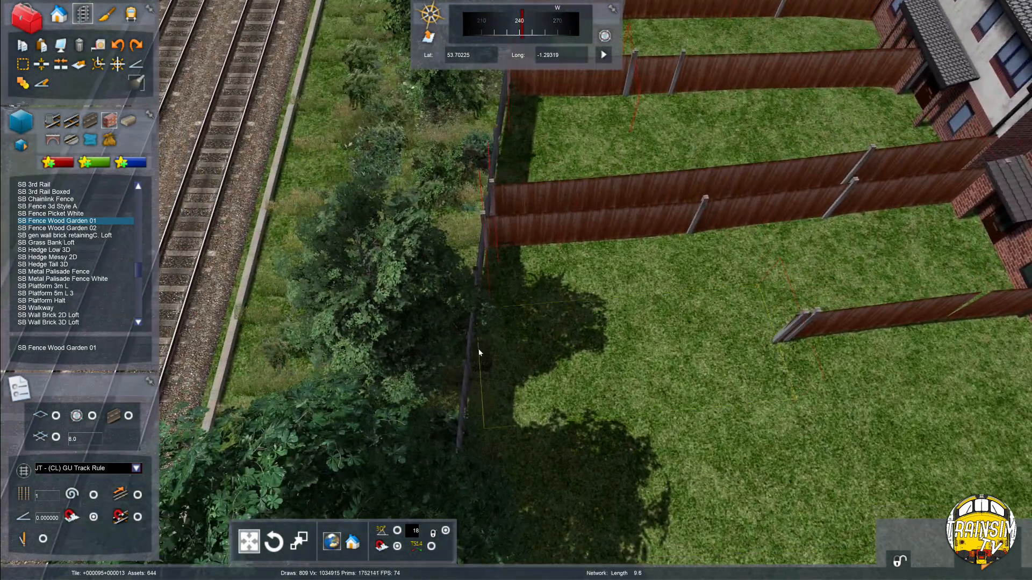
key("Up")
right_click_drag(578, 318, 640, 309)
key("space")
Lower the fifth brown fence's height point at the section joint near the house to ground level
key("Up")
key("Right")
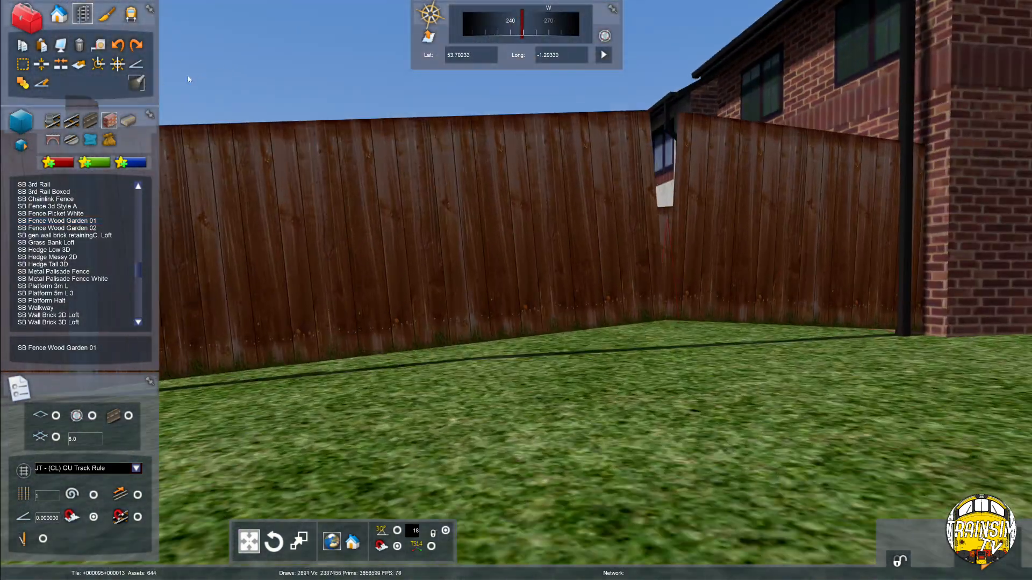
left_click(135, 65)
left_click_drag(669, 236, 675, 284)
key("Down")
key("Left")
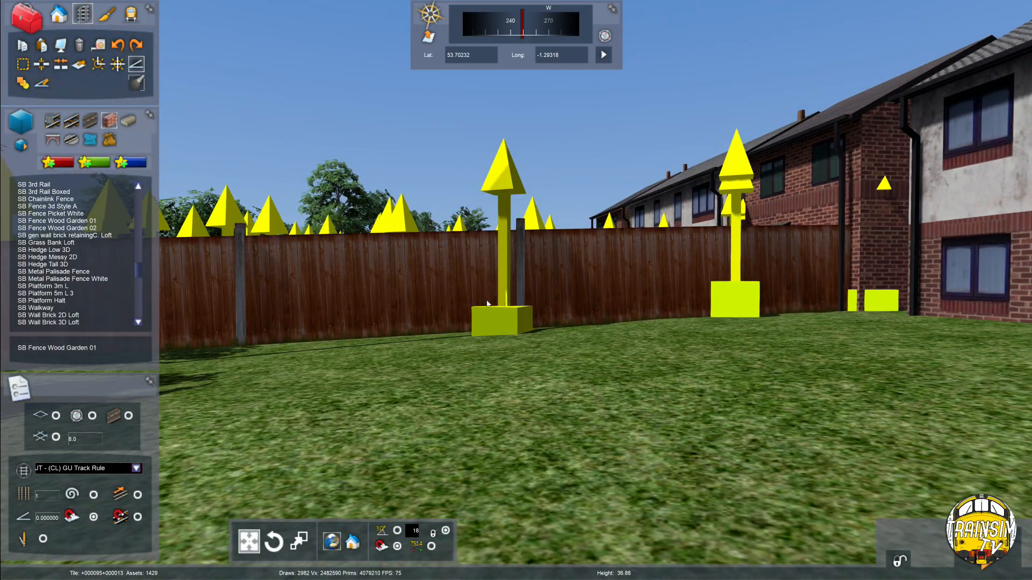
key("space")
key("Down")
key("Left")
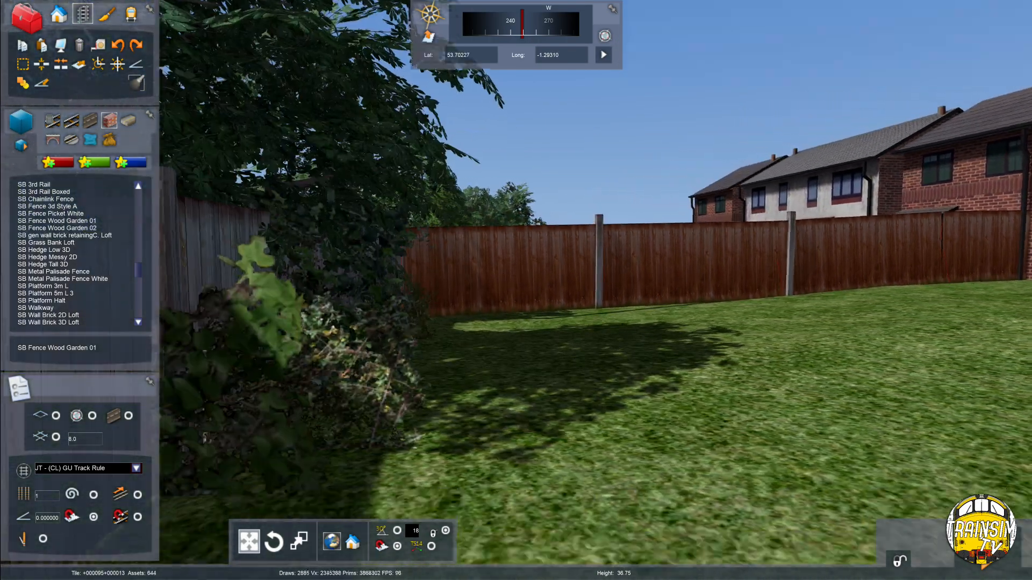
right_click_drag(498, 304, 500, 296)
Lay an SB Fence Wood Garden 02 from the near corner of the white-rendered house to the lineside fence
key("Right")
key("Right")
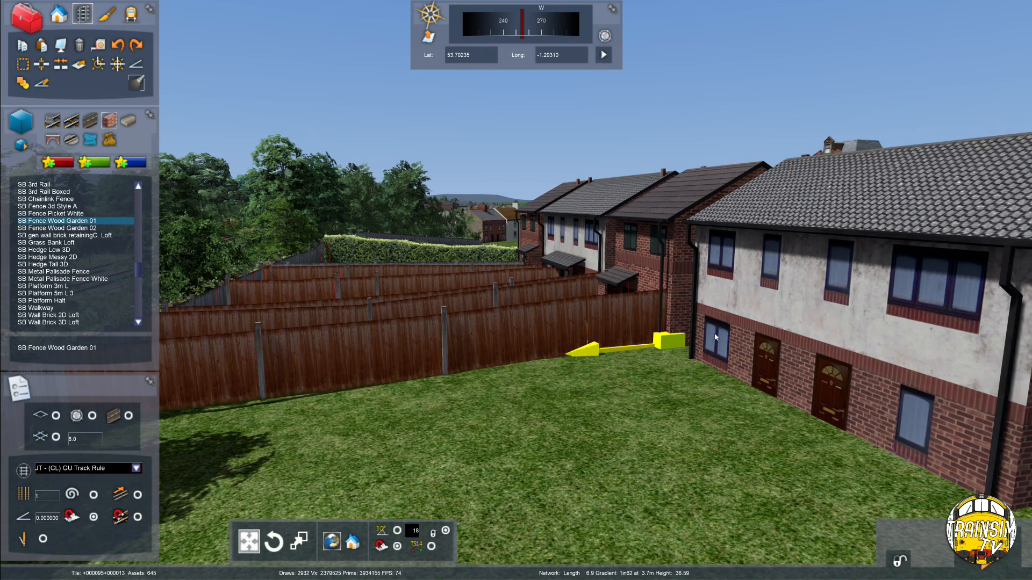
key("Down")
right_click_drag(715, 336, 710, 341)
key("Left")
key("Up")
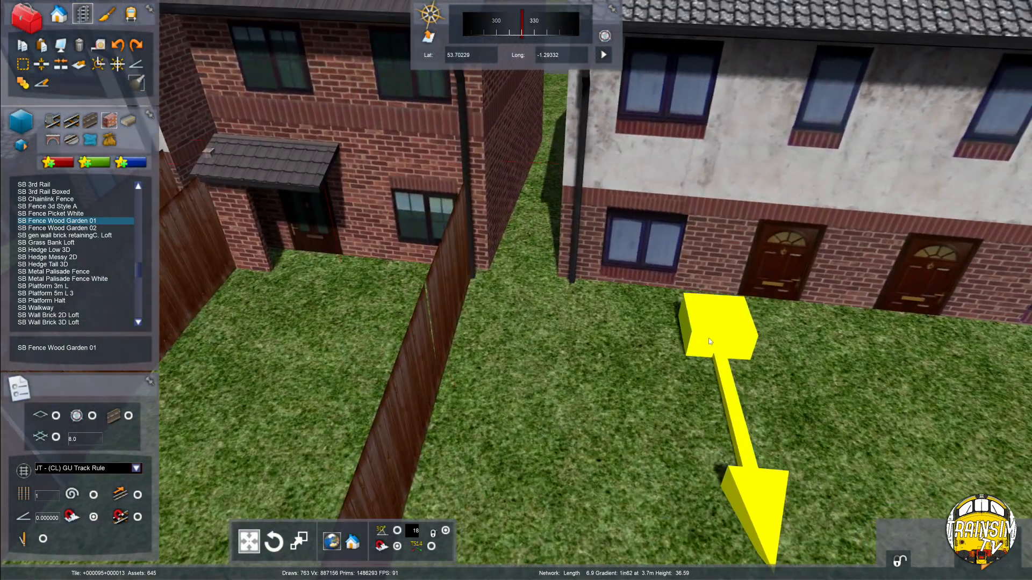
right_click(575, 264)
key("Down")
right_click_drag(588, 306, 620, 290)
key("Up")
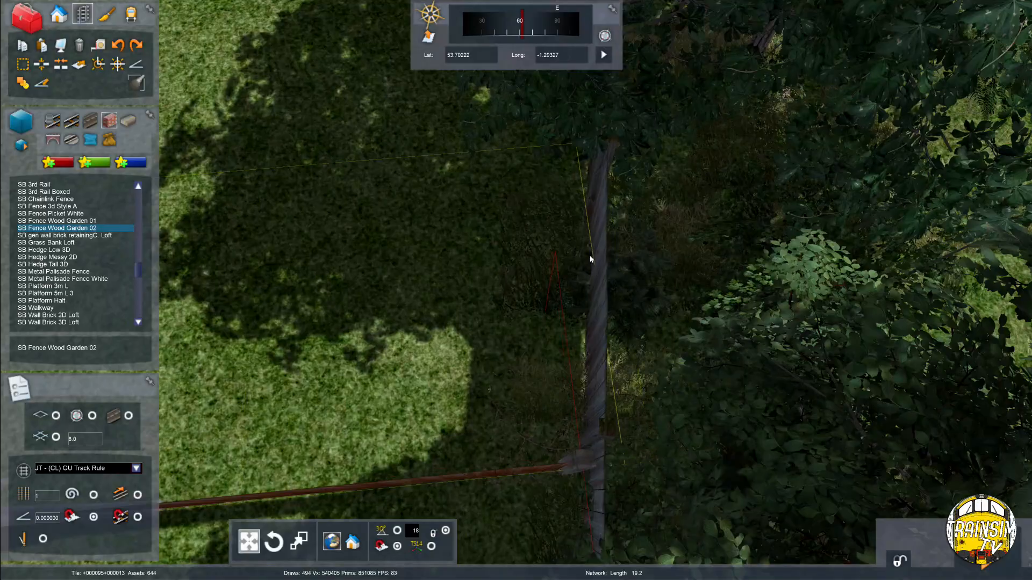
mouse_move(586, 256)
right_mouse_down()
mouse_move(540, 234)
mouse_move(522, 250)
right_mouse_up()
key("Down")
key("Right")
left_click(522, 251)
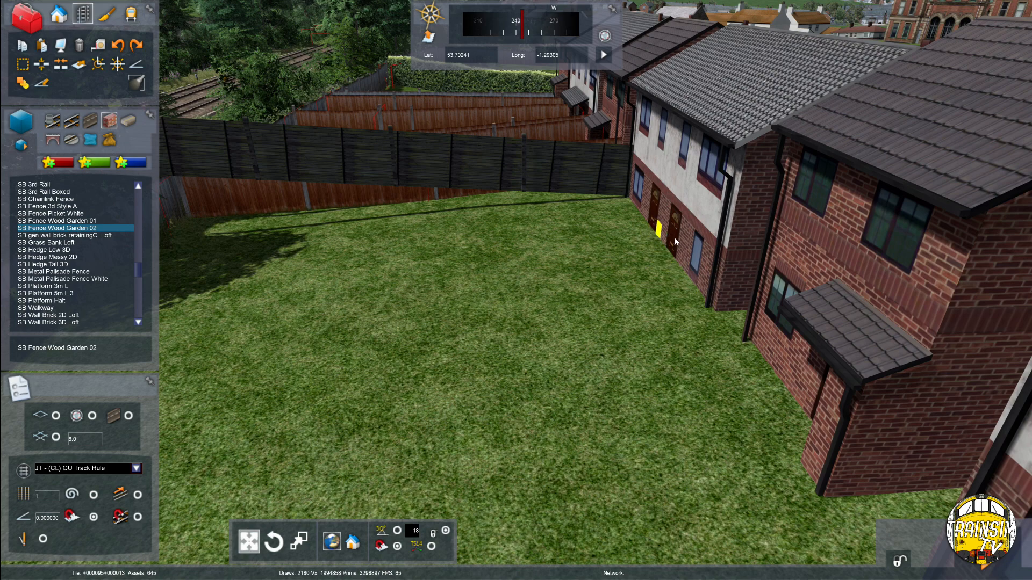
Lay a second SB Fence Wood Garden 02 from between the white-rendered house's doors to the lineside fence
key("Left")
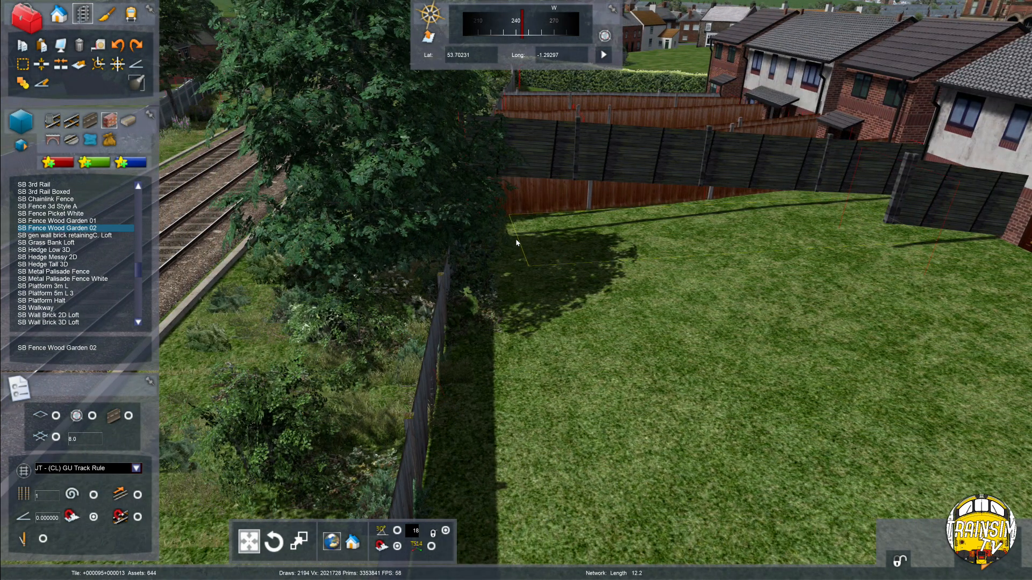
left_click(515, 238)
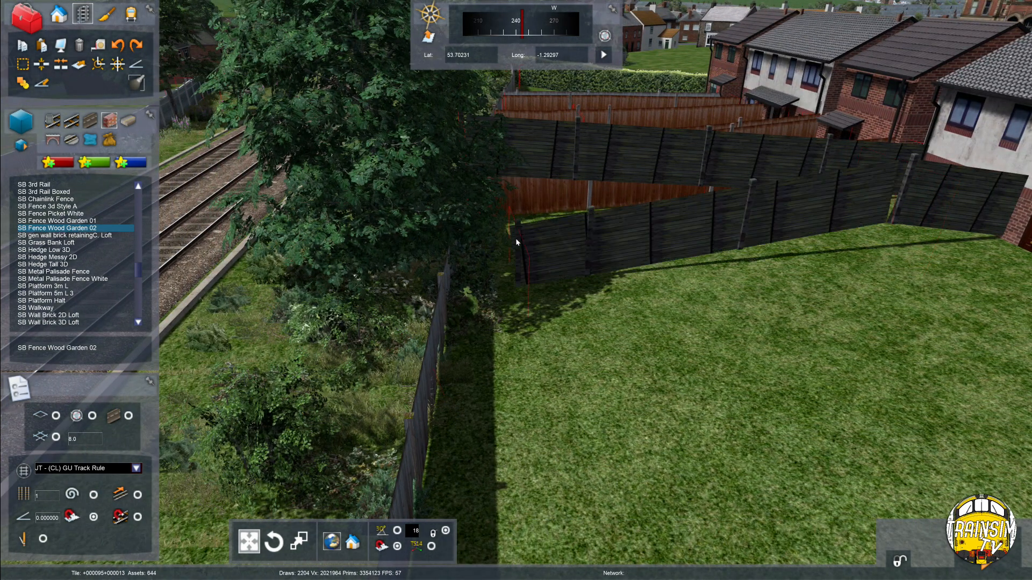
key("Up")
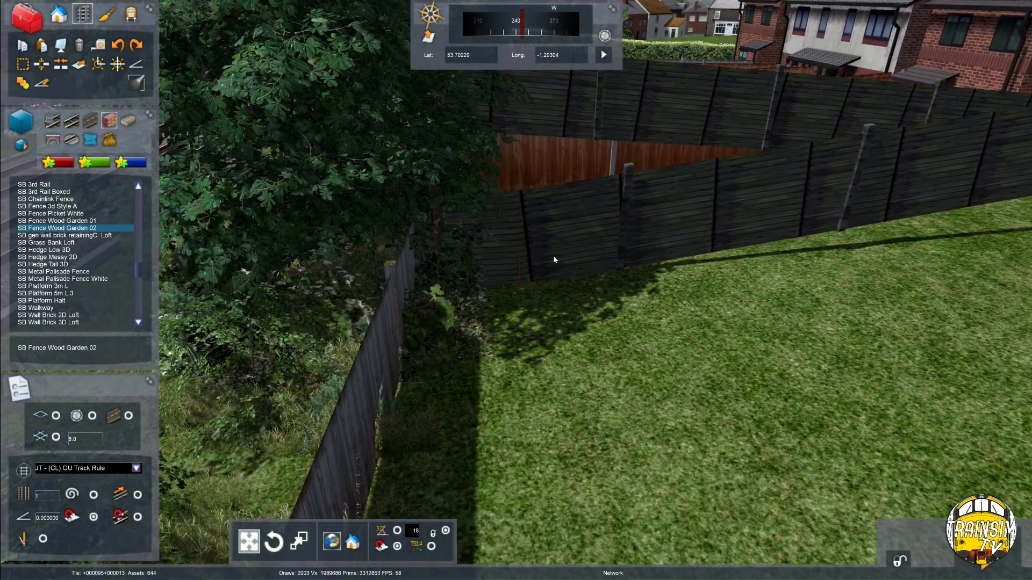
key("Down")
right_click_drag(495, 284, 564, 253)
key("Up")
right_click(477, 260)
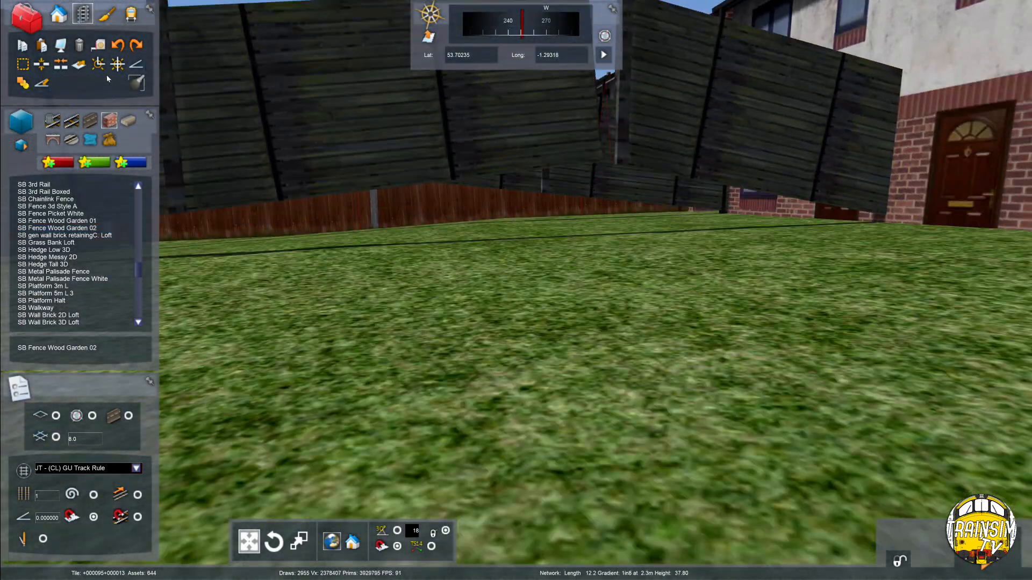
Lower the second dark fence's section joint and the first dark fence's lineside end to ground level
left_click(582, 217)
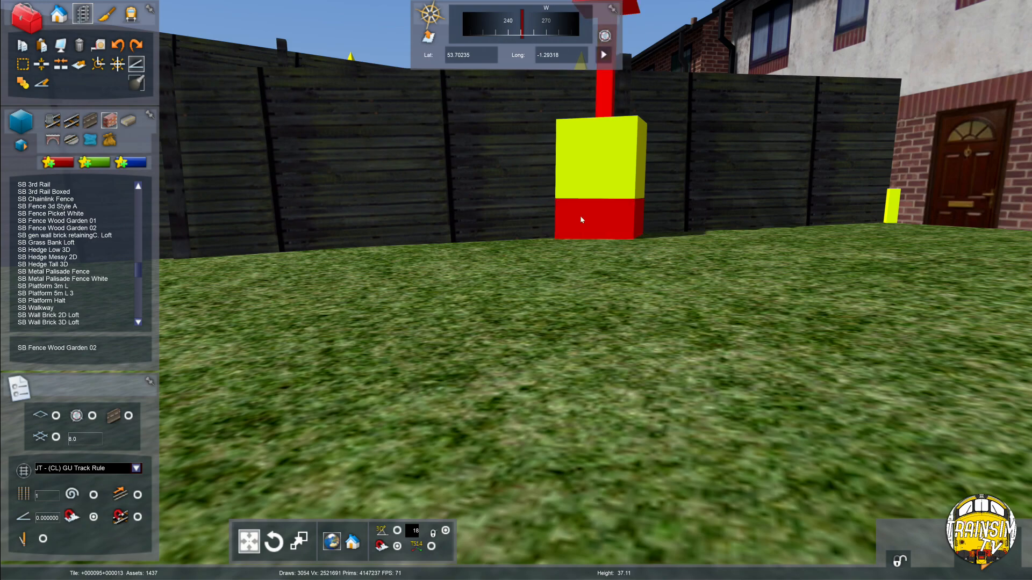
key("Down")
right_click_drag(582, 217, 546, 173)
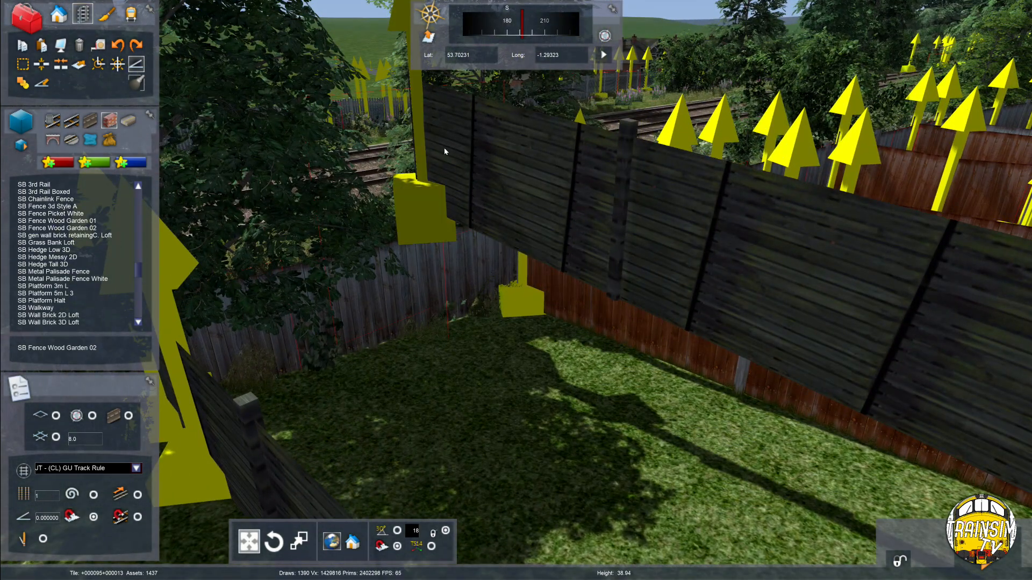
left_click(530, 280)
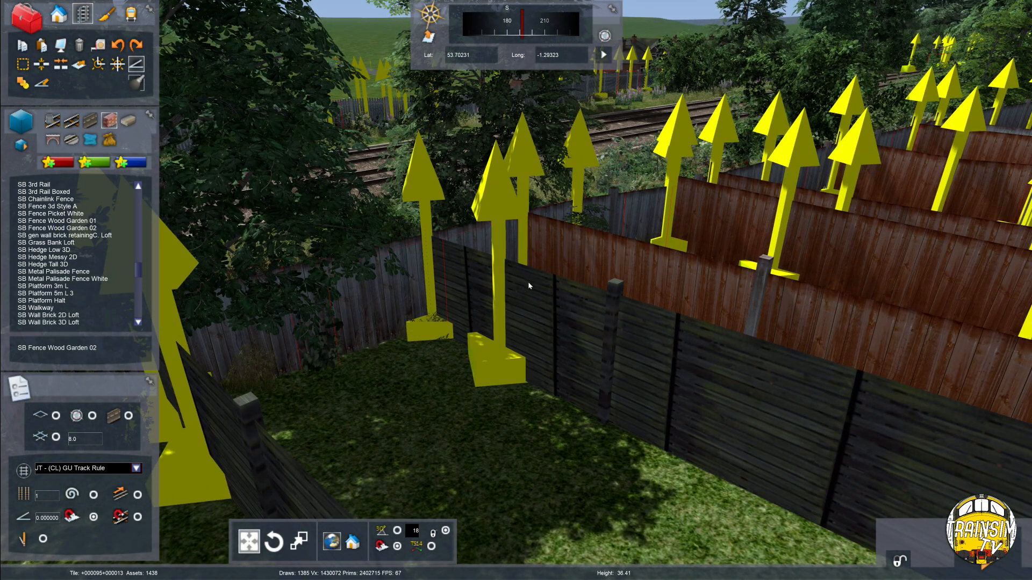
right_click(528, 286)
Adjust the height points around the middle of the first dark fence to follow the lawn
key("Down")
right_click_drag(548, 223, 463, 198)
key("Right")
key("Up")
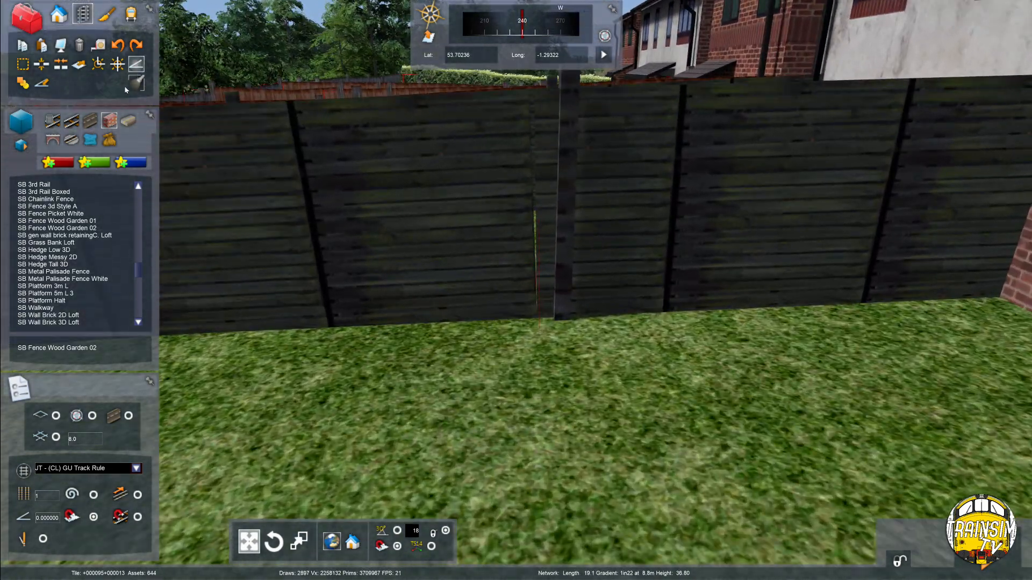
left_click(352, 318)
left_click(498, 326)
key("Down")
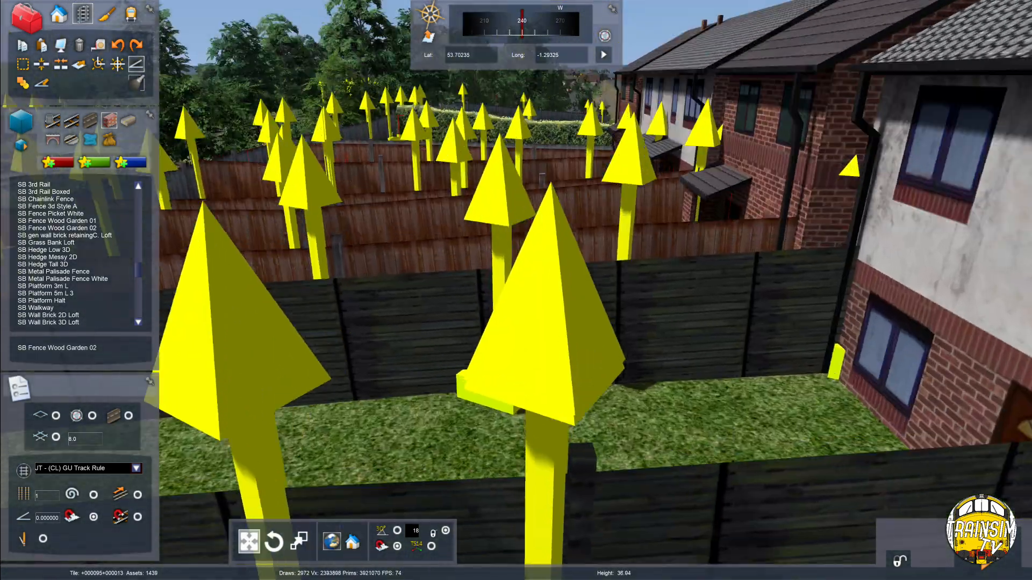
key("Up")
left_click_drag(563, 335, 758, 334)
Examine both dark fences from the lineside and from above, along with the next open garden
right_click_drag(758, 334, 1010, 327)
key("Left")
right_click_drag(516, 376, 547, 354)
key("Right")
key("Up")
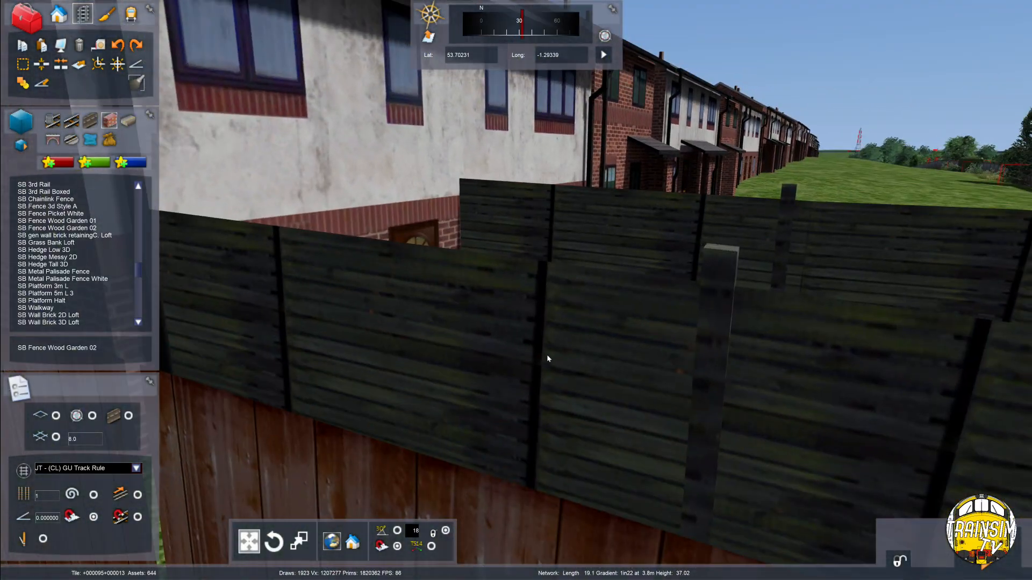
right_click_drag(527, 307, 559, 339)
key("Up")
right_click_drag(626, 281, 606, 285)
key("Up")
Lay a Hedge 6 - 280cm from the gap between the white-rendered and next red-brick house to the lineside fence
scroll(606, 285, "down", 5)
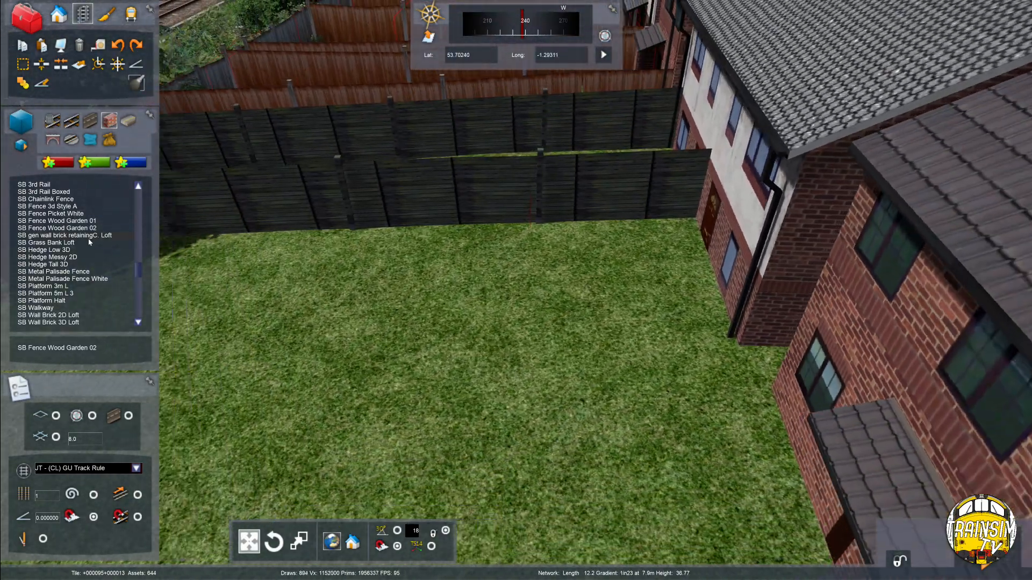
key("h")
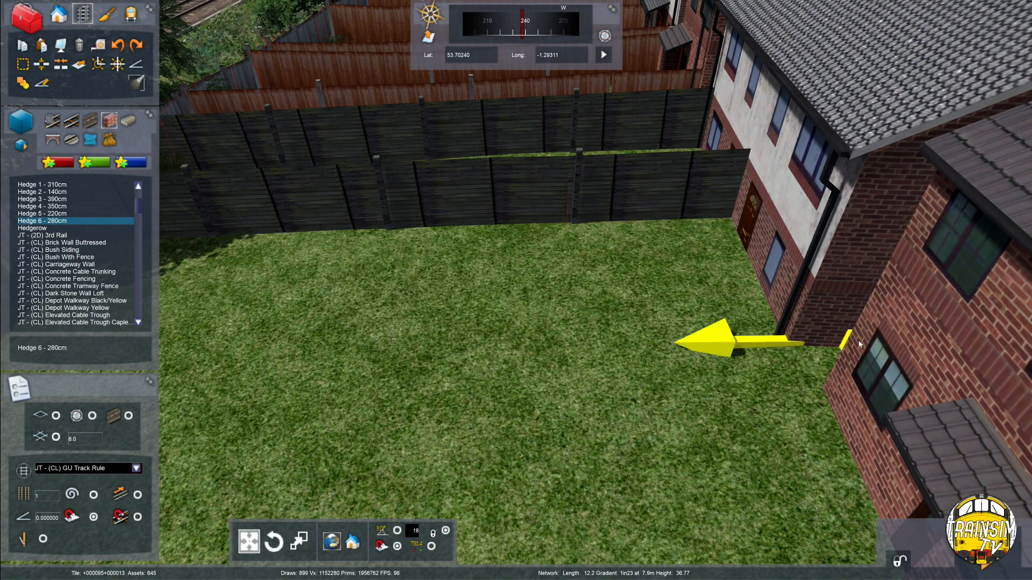
left_click(811, 339)
key("Left")
left_click(526, 345)
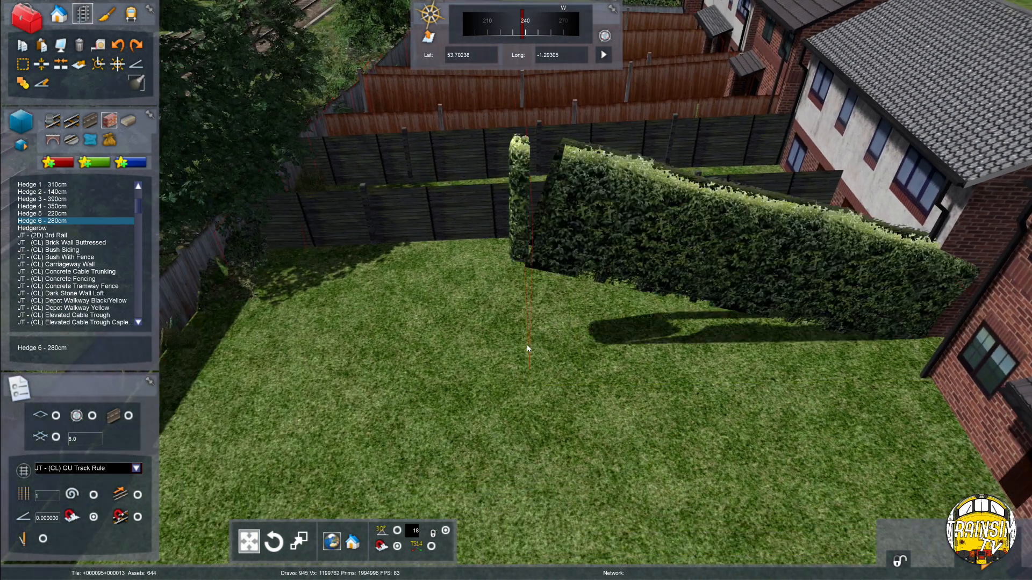
key("Left")
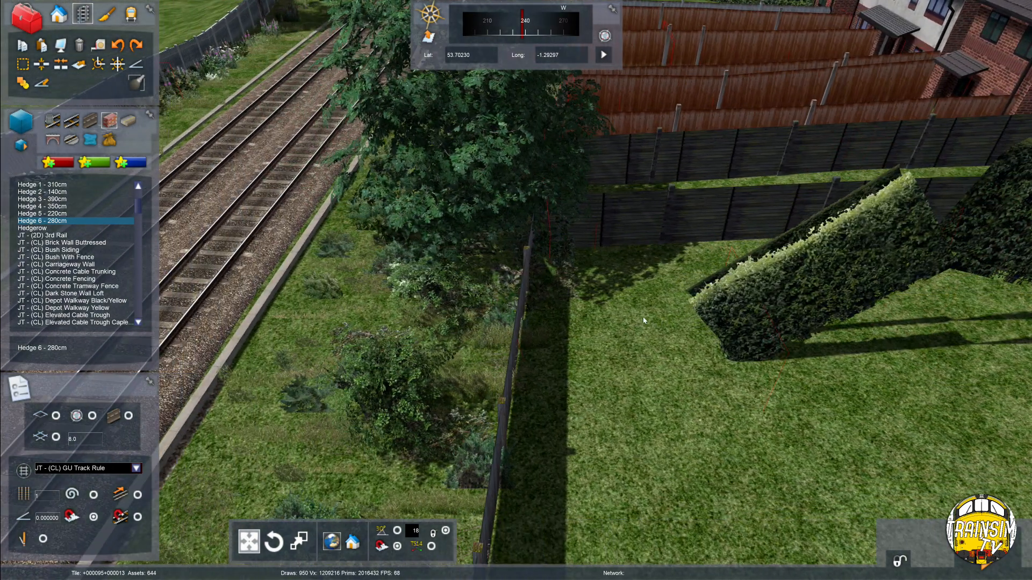
left_click(522, 373)
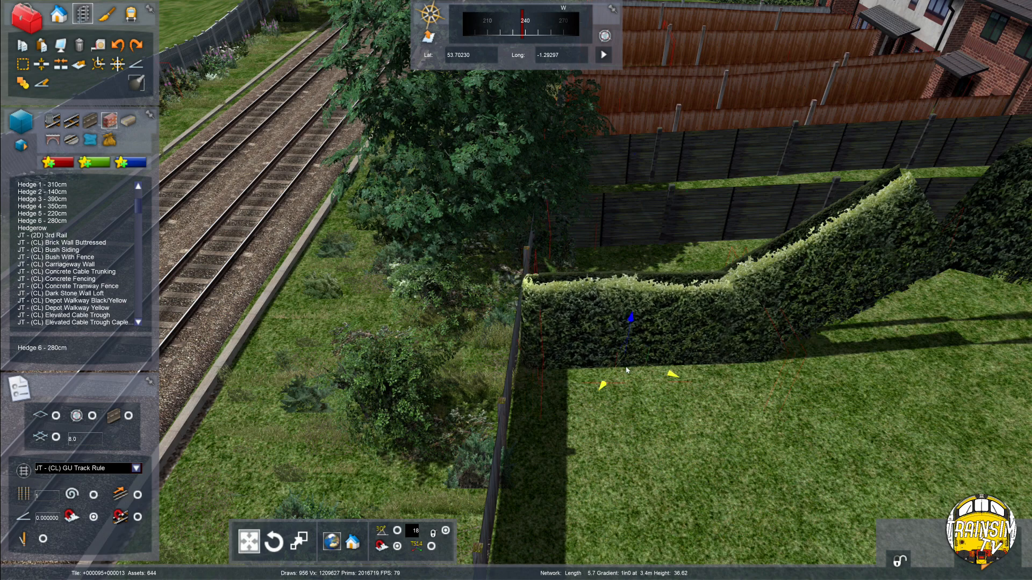
Lower the hedge's height point at the raised section joint to ground level
right_click_drag(626, 370, 637, 242)
key("Right")
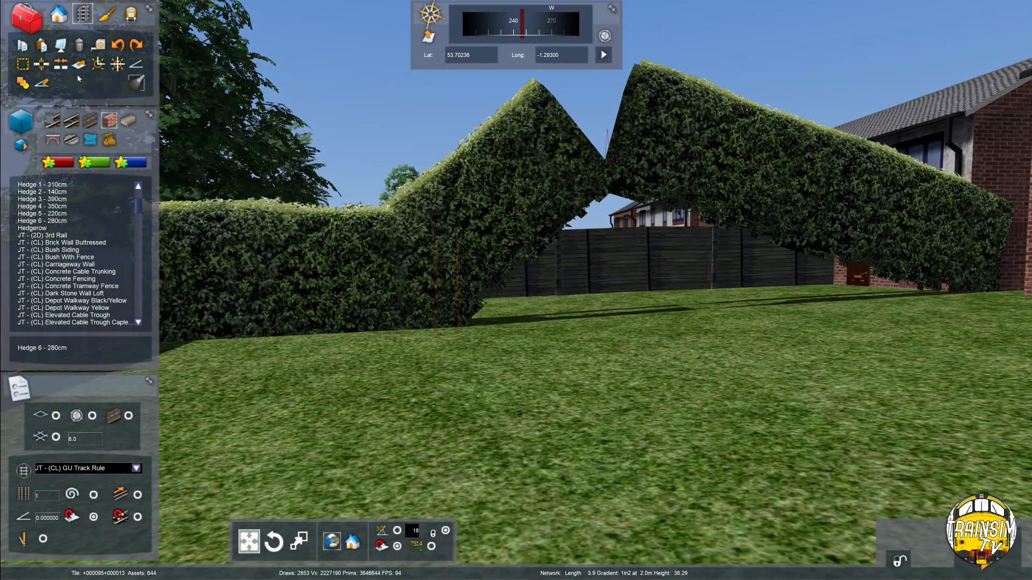
left_click_drag(614, 195, 663, 315)
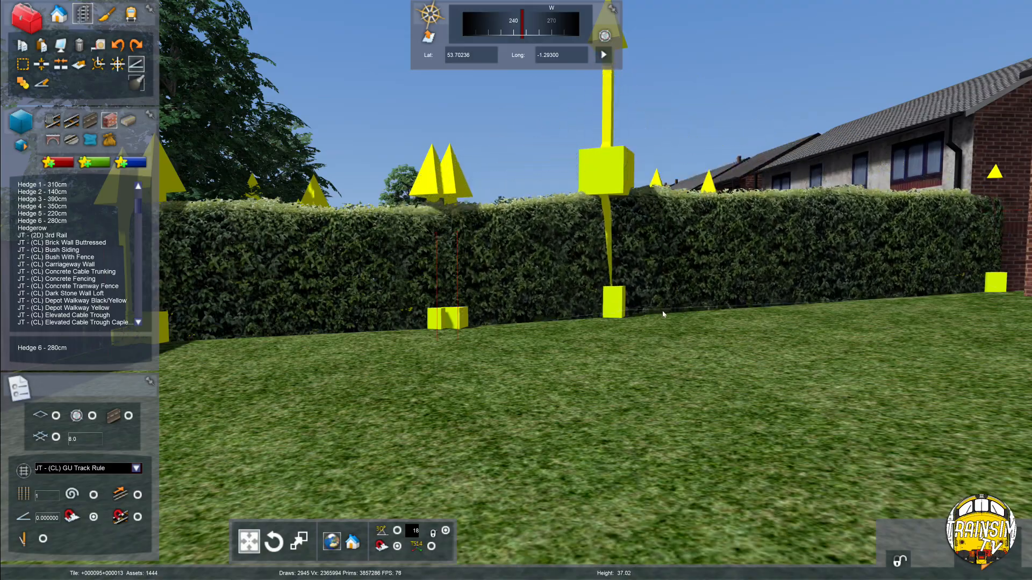
Look over the fenced gardens, the new hedge and the open ground further along the terrace
right_click_drag(664, 319, 703, 289)
key("Down")
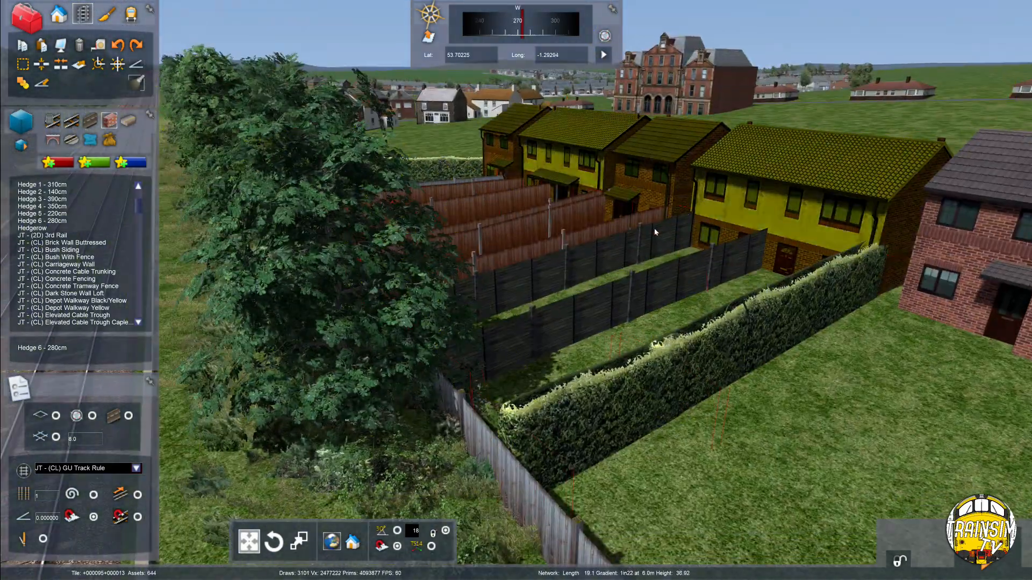
key("Right")
right_click_drag(654, 230, 631, 250)
key("Up")
key("Right")
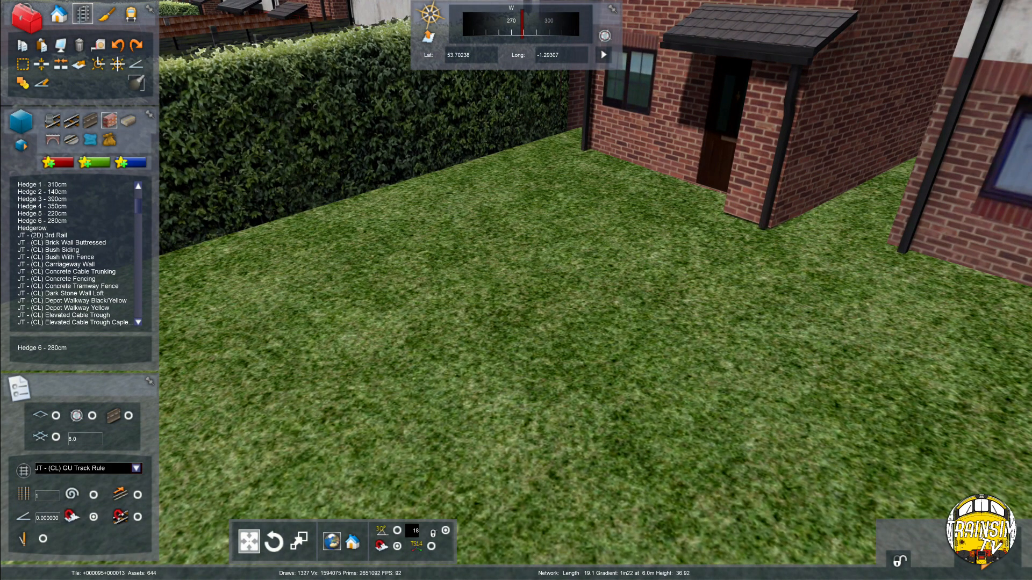
right_click_drag(631, 250, 632, 286)
key("Down")
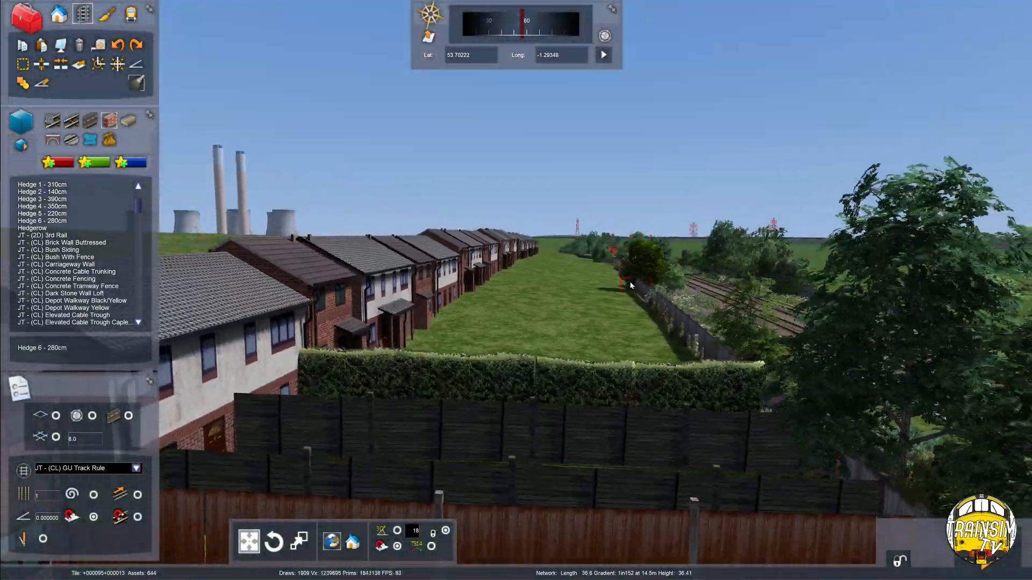
key("Down")
key("Up")
right_click_drag(586, 334, 446, 344)
Show the hedge's height points and inspect how its section joints sit on the lawn
key("Down")
key("Up")
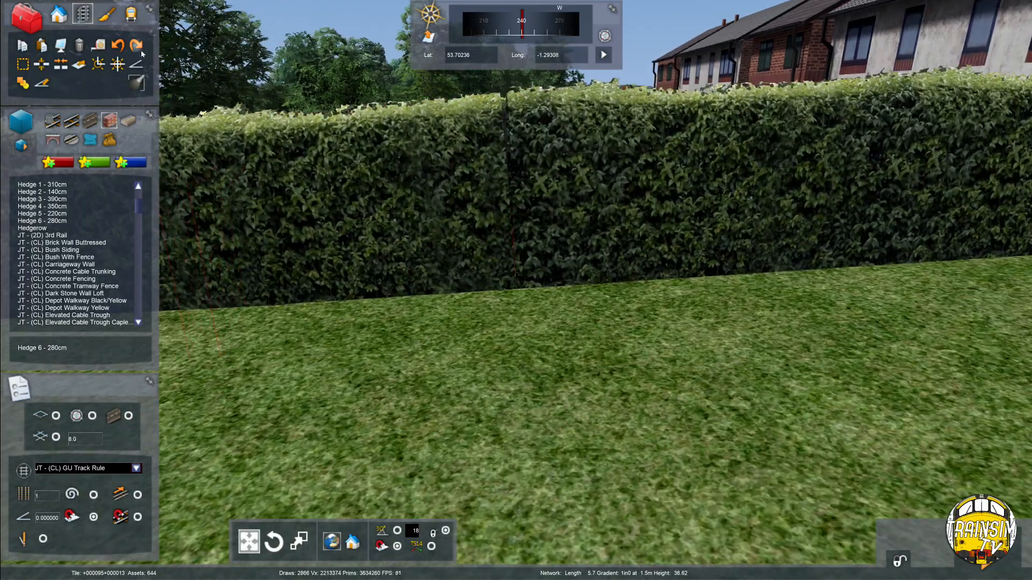
left_click(136, 64)
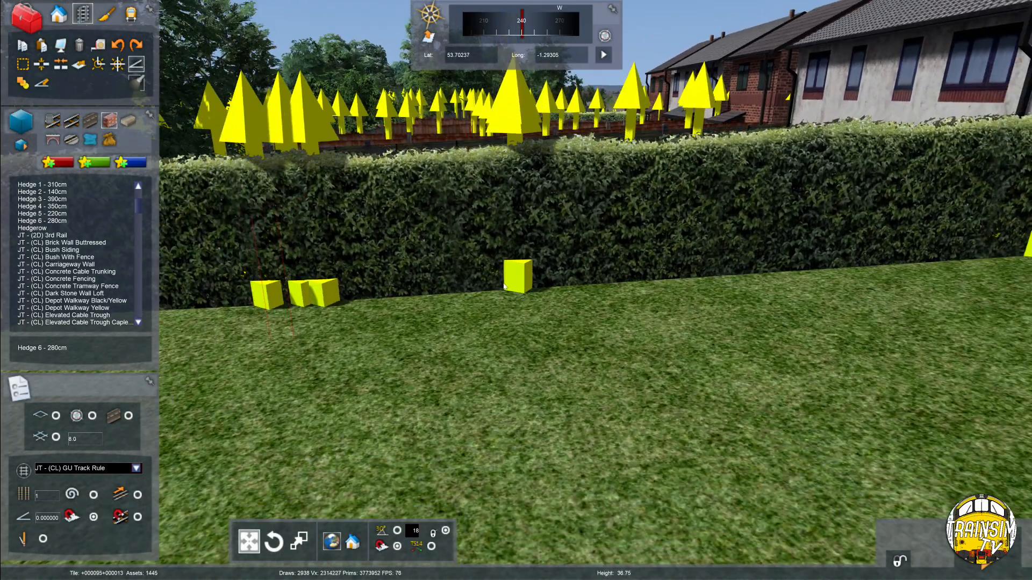
key("space")
key("Down")
key("Up")
right_click_drag(502, 288, 672, 194)
key("Up")
key("Left")
key("Right")
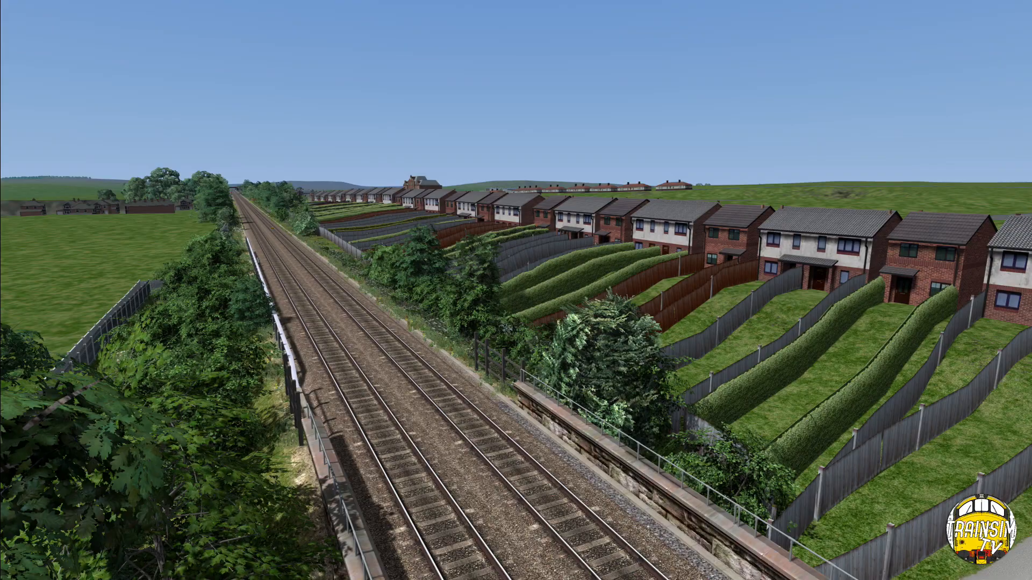
Look over the fenced and hedged gardens along the full length of the terrace from the railway side
key("Up")
right_click_drag(465, 449, 64, 264)
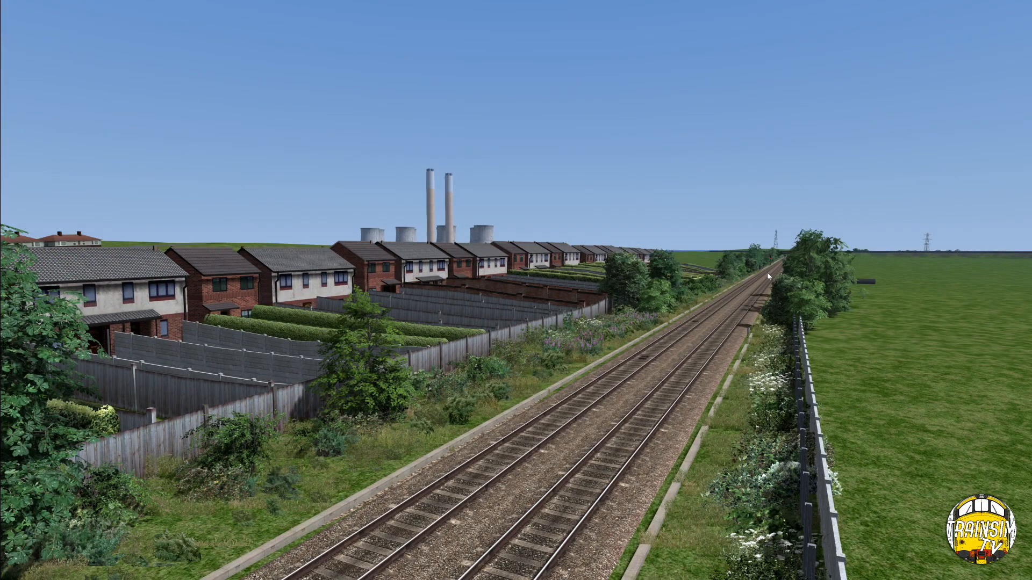
key("Page_Up")
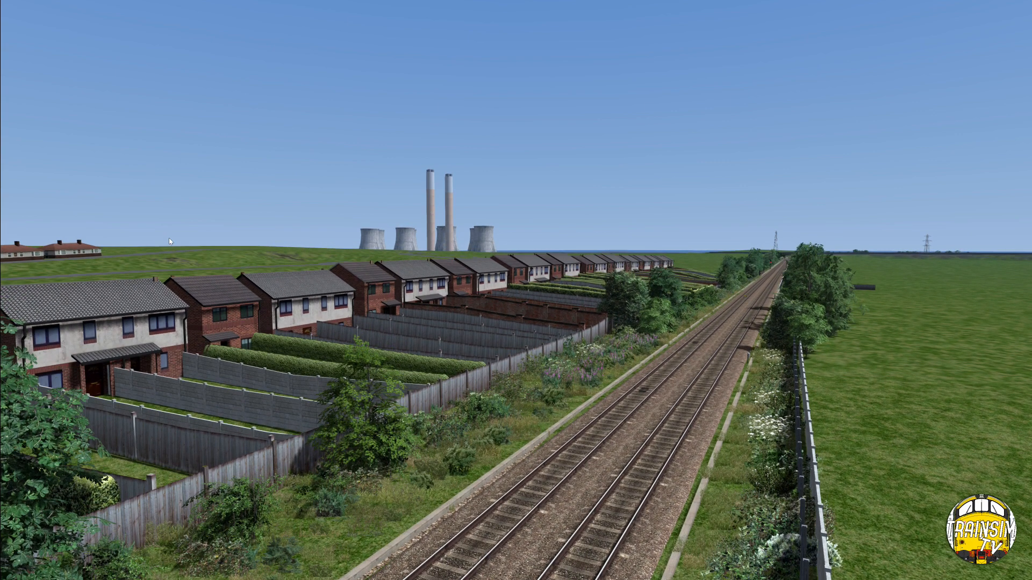
key("Page_Down")
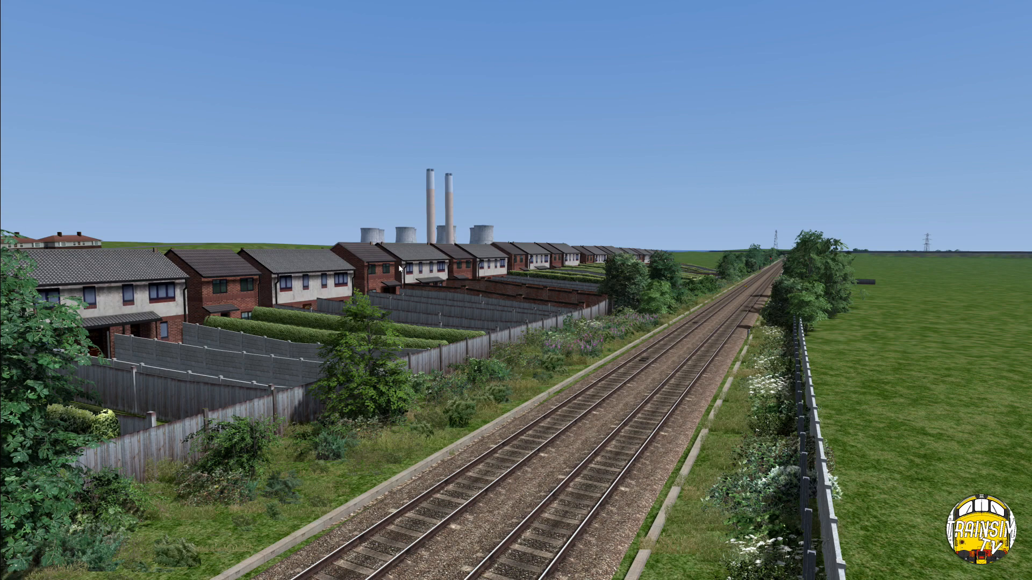
key("Up")
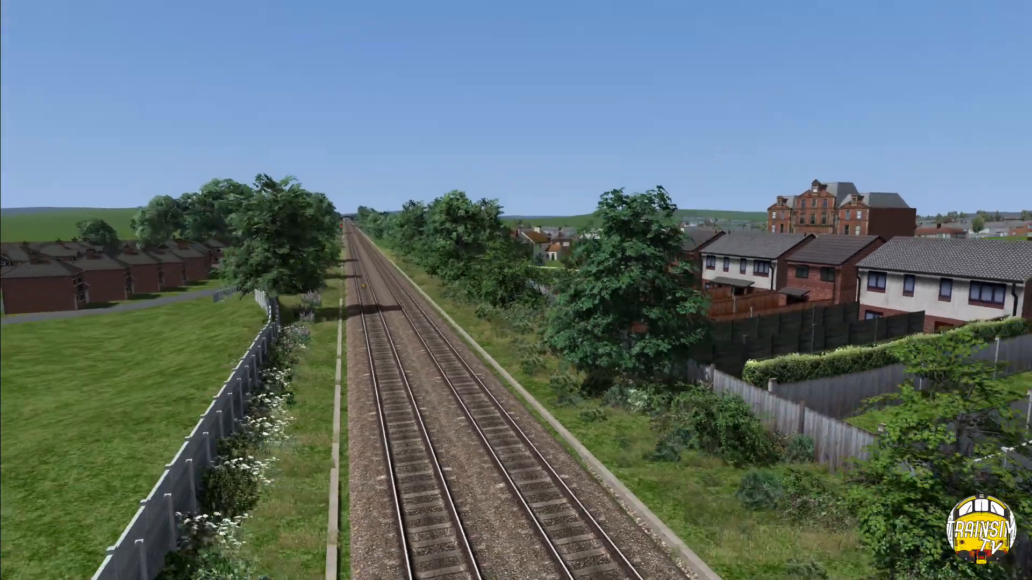
key("Page_Down")
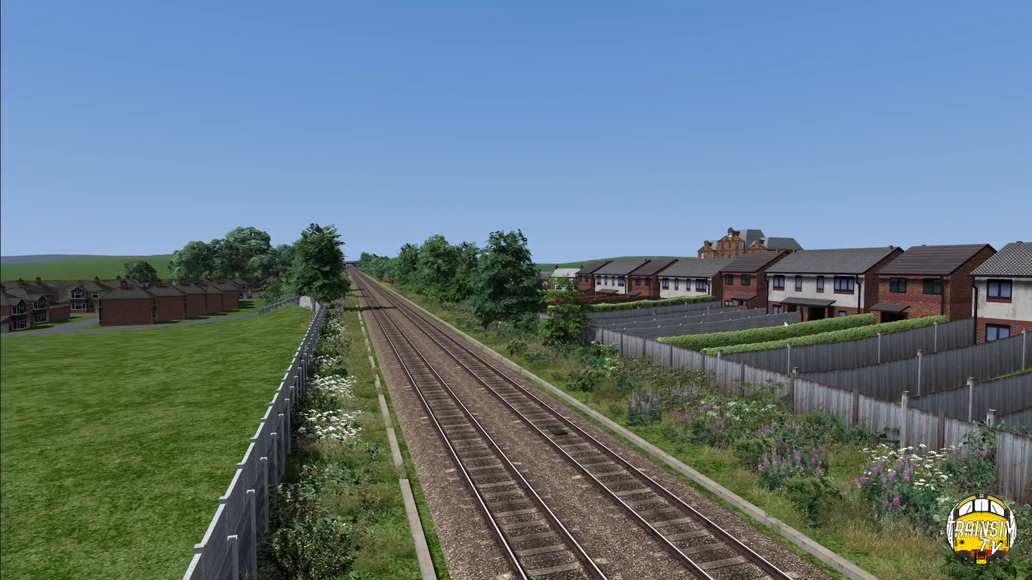
key("Left")
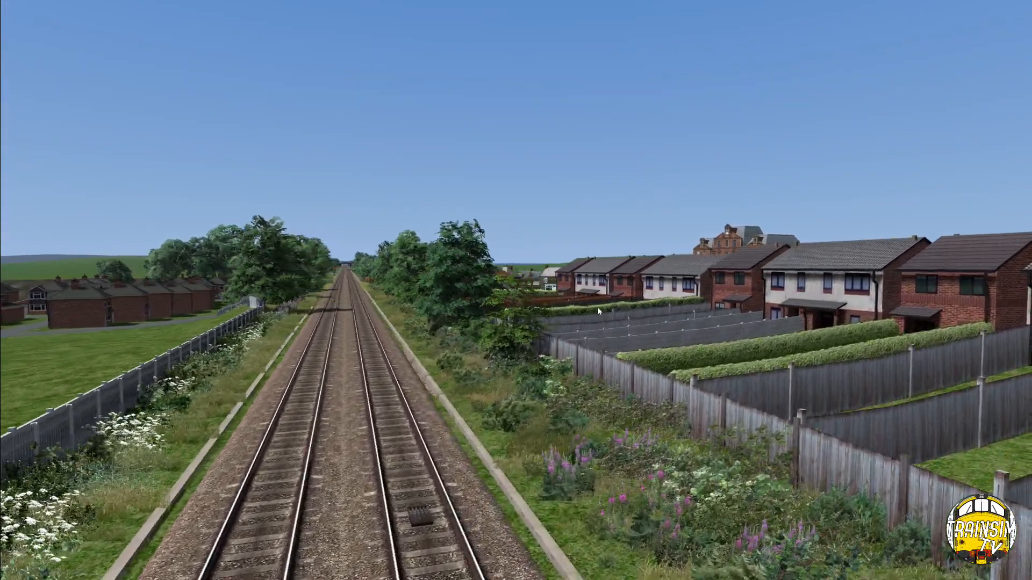
key("Page_Up")
key("Up")
right_click_drag(598, 310, 844, 411)
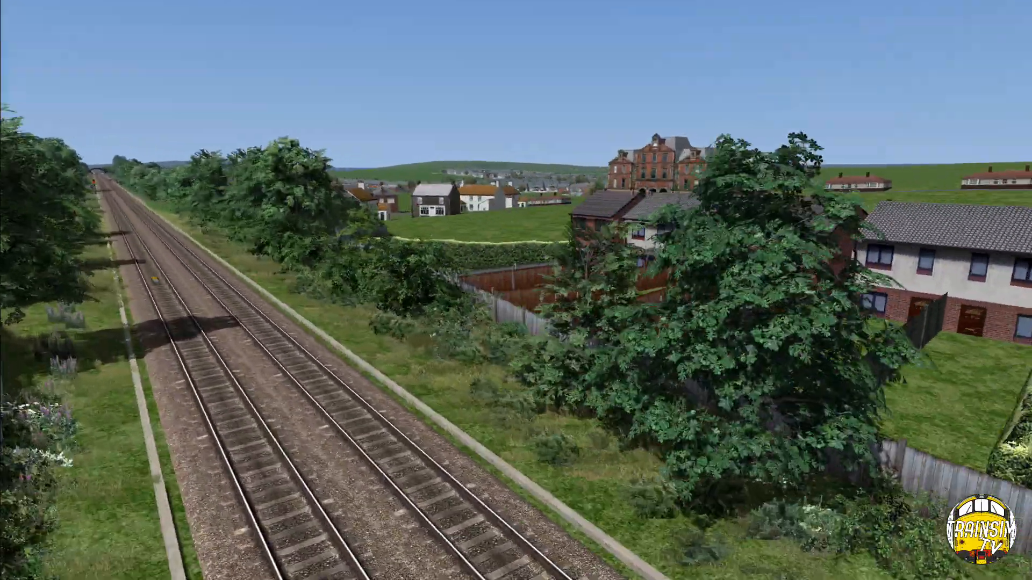
key("Left")
right_click_drag(547, 303, 765, 313)
key("Up")
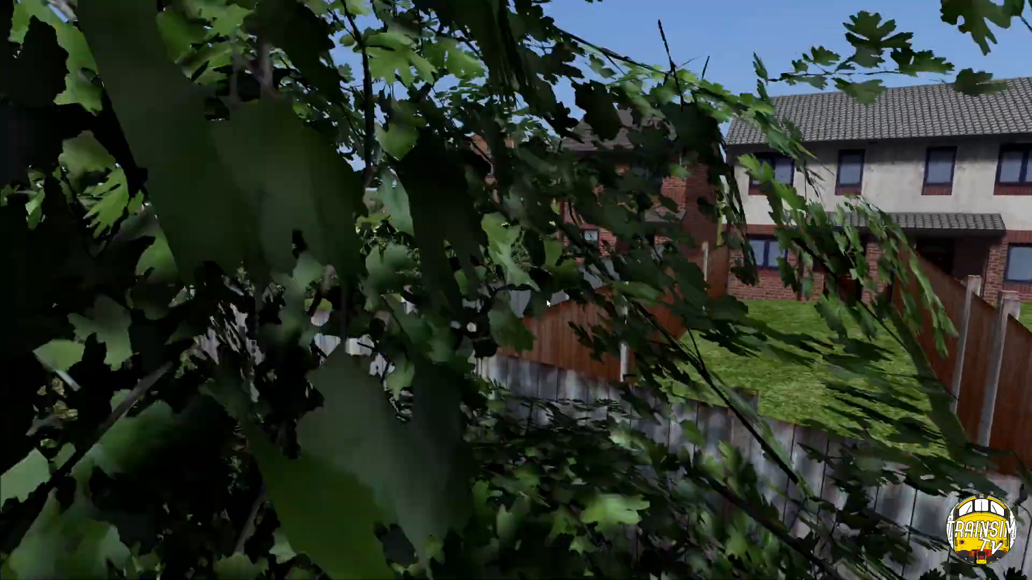
key("Down")
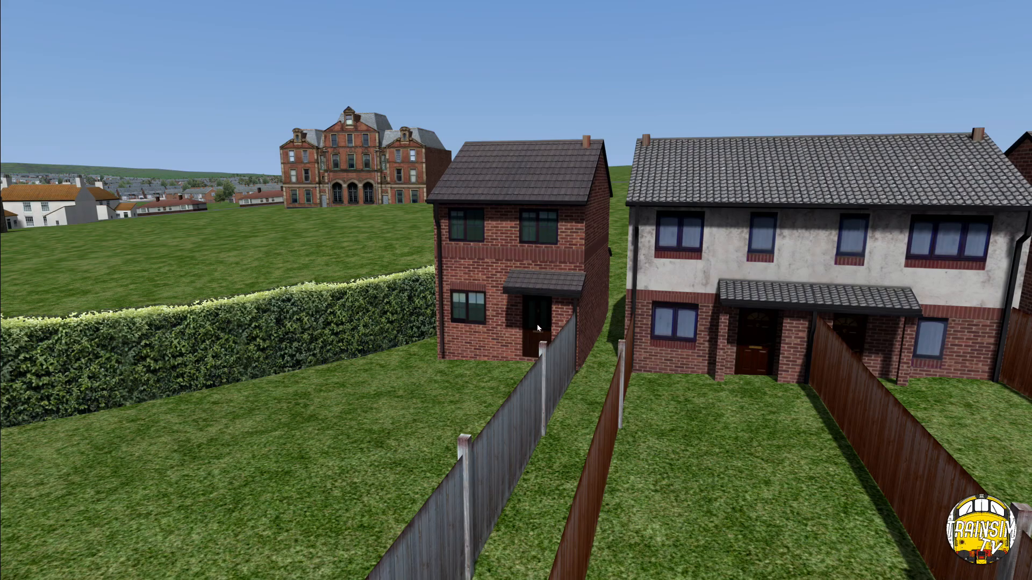
Bring up the world editor over the back gardens and list the clutter objects available for placement
key("ctrl+e")
left_click(59, 13)
key("Down")
key("Left")
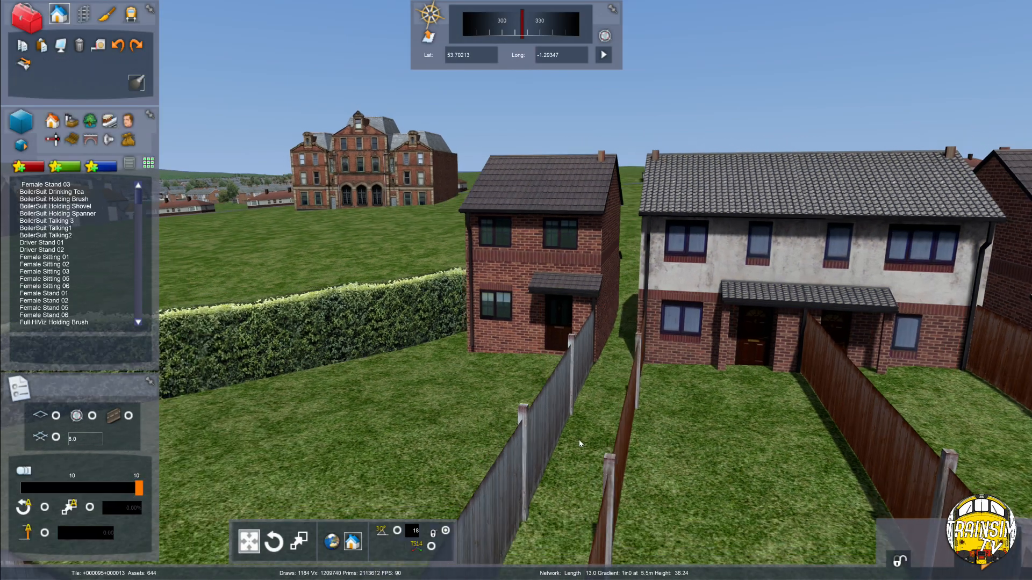
key("Left")
right_click_drag(579, 444, 603, 357)
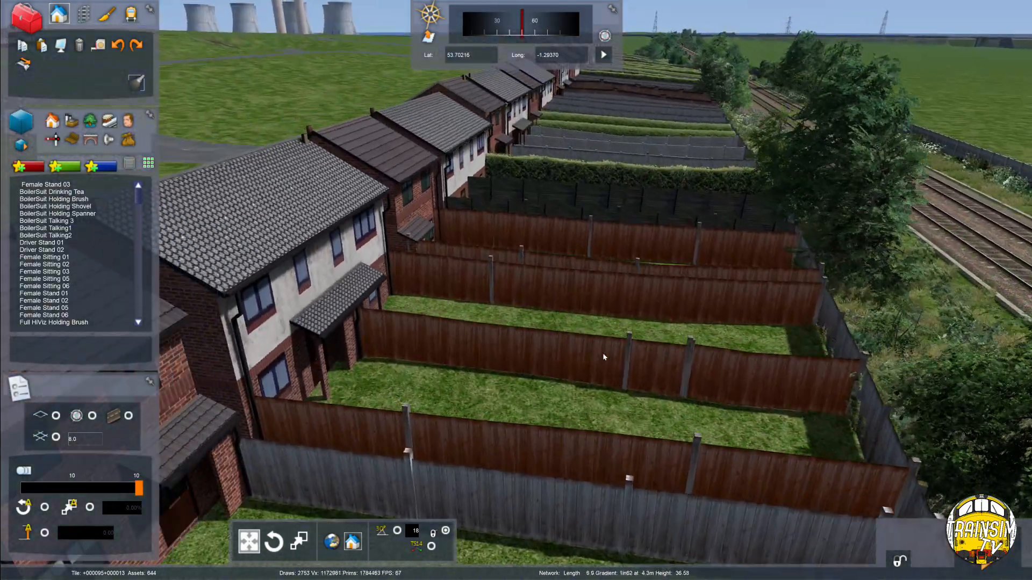
key("Down")
key("Right")
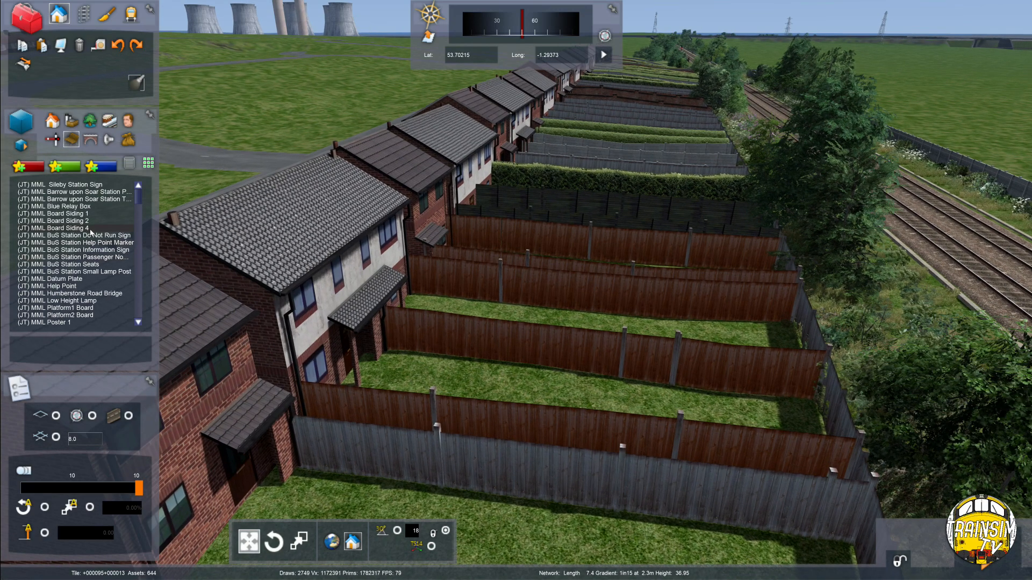
Browse the clutter objects for garden items, through the garden and gravel entries to the JT - (CL) assets
key("Up")
scroll(81, 229, "down", 10)
scroll(71, 237, "down", 15)
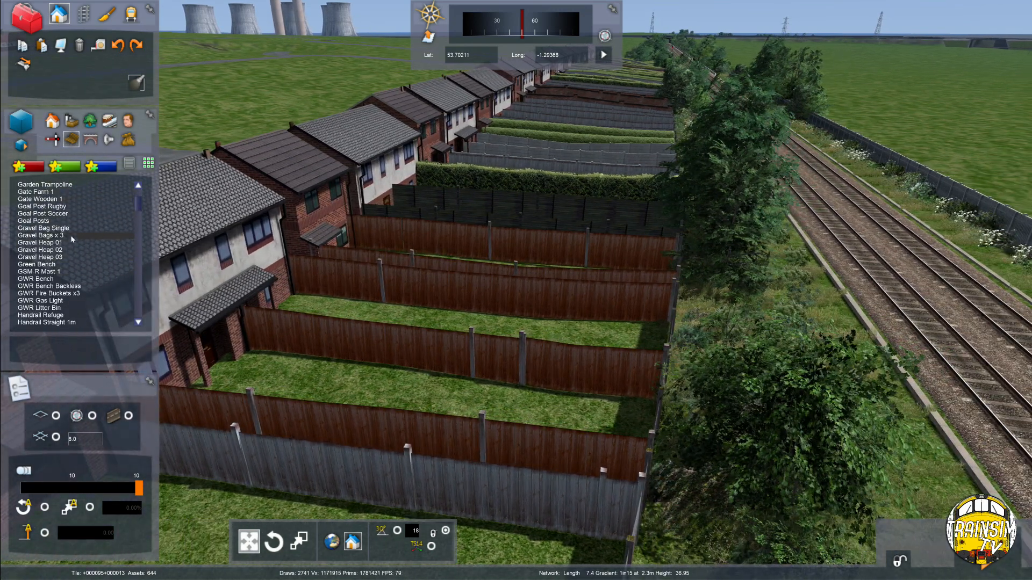
key("Down")
key("Down")
key("Left")
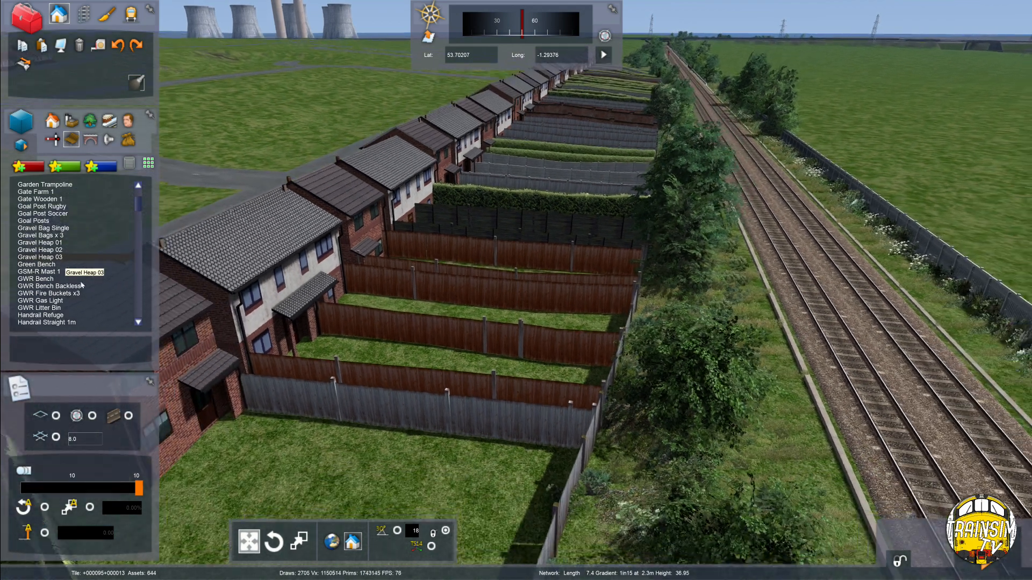
right_click_drag(497, 322, 442, 344)
key("Down")
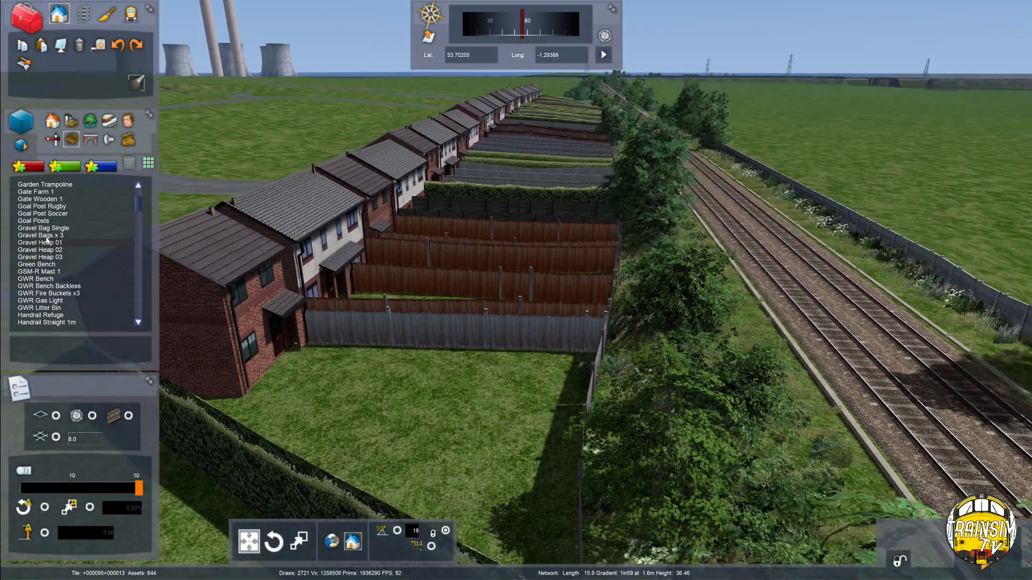
scroll(80, 258, "down", 15)
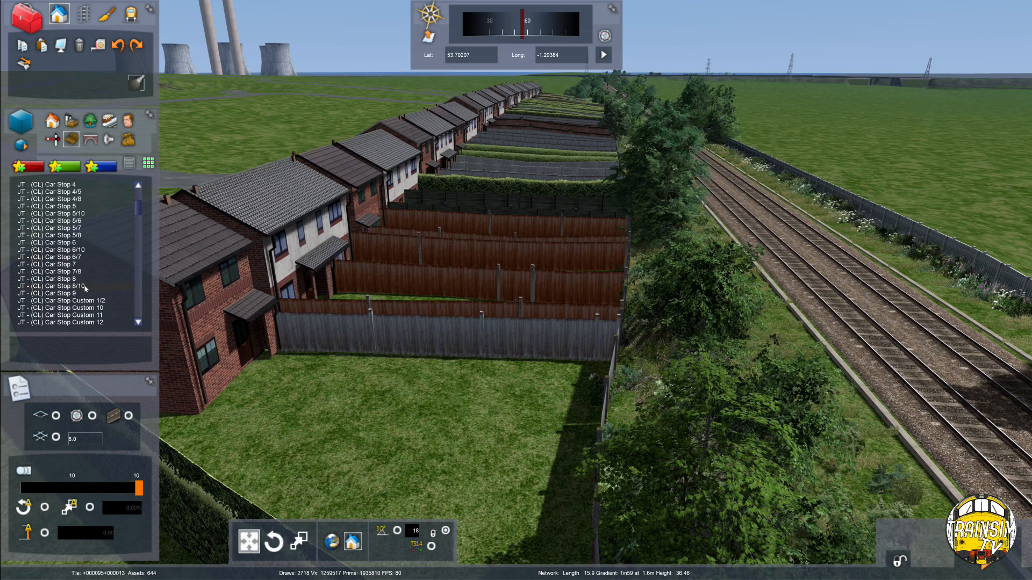
scroll(107, 282, "down", 8)
scroll(113, 285, "down", 5)
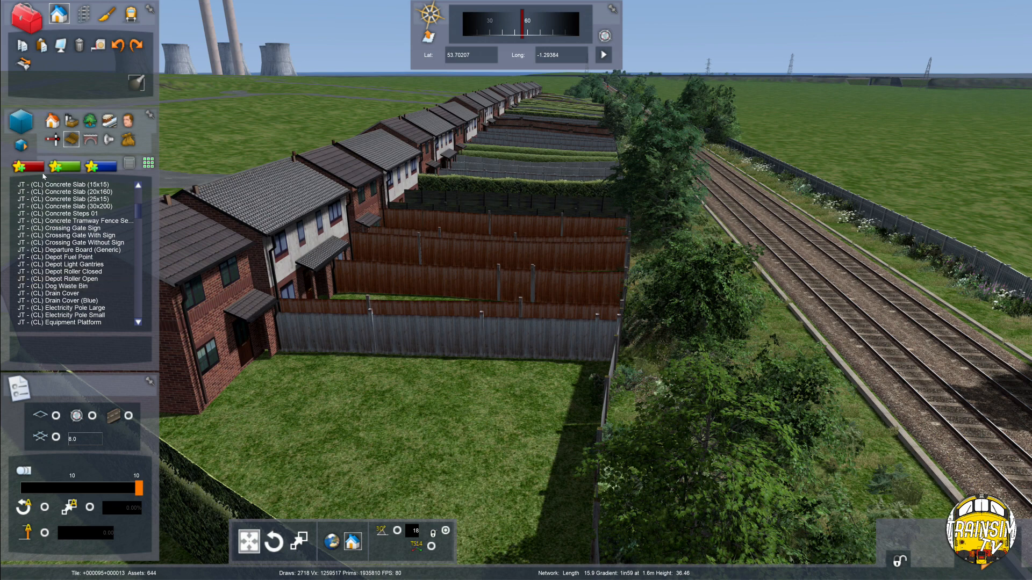
Check the red favourites set and browse the JT - (CL) clutter objects from the garden furniture to the planters
left_click(28, 167)
left_click(72, 140)
scroll(150, 306, "down", 4)
scroll(12, 209, "down", 3)
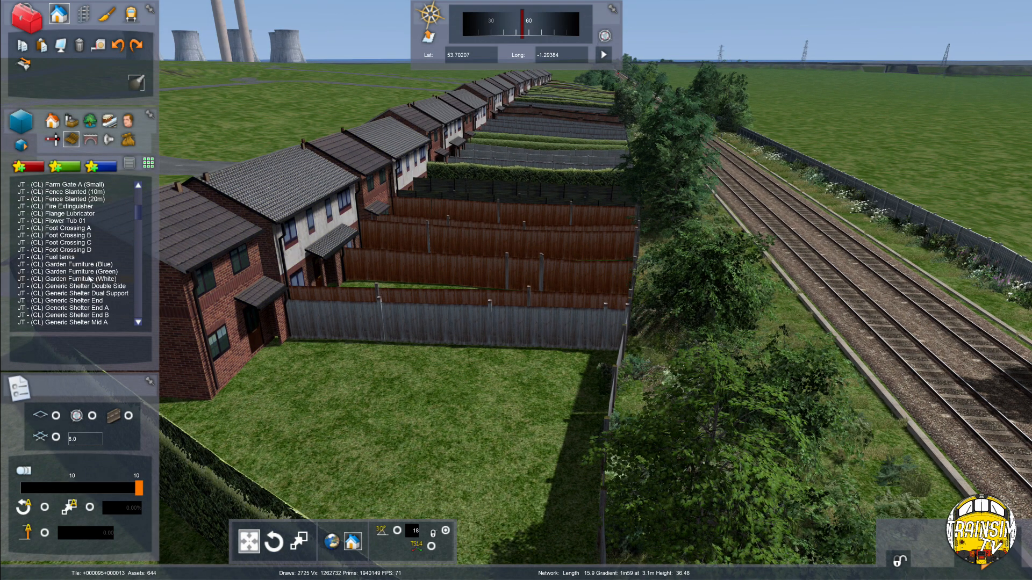
scroll(101, 204, "down", 8)
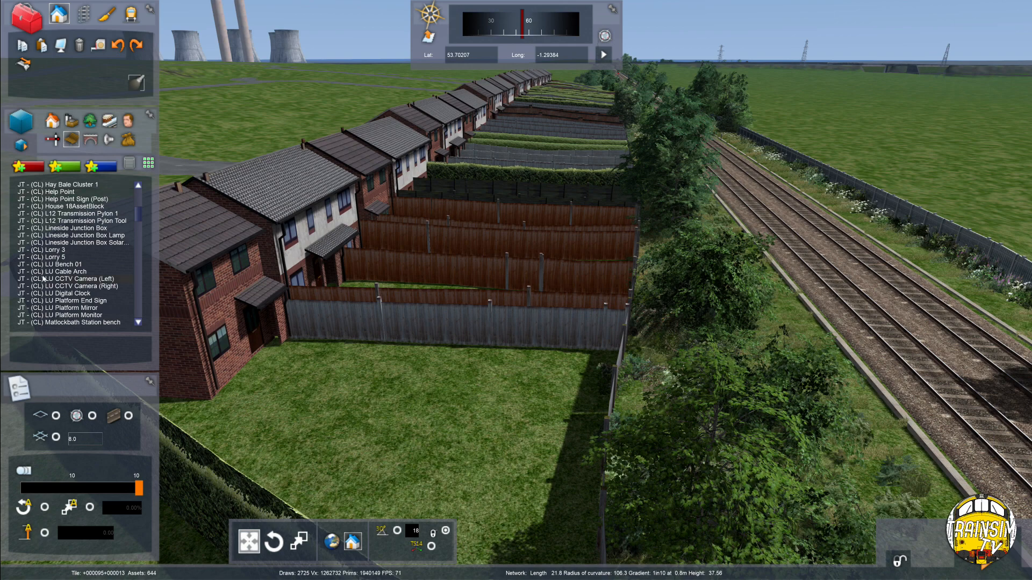
scroll(43, 279, "down", 6)
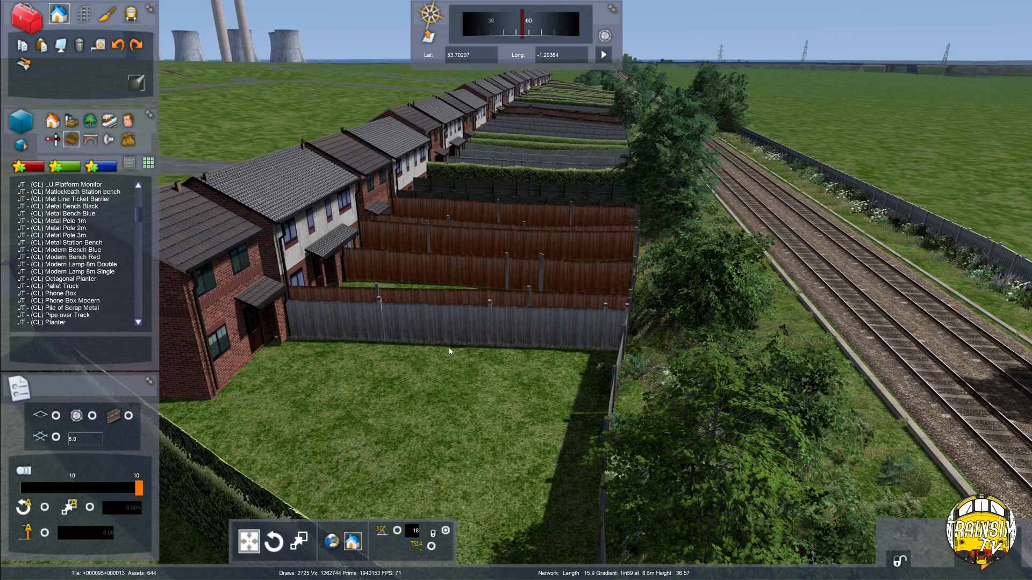
key("Up")
key("Right")
right_click_drag(466, 327, 559, 124)
key("Down")
key("Left")
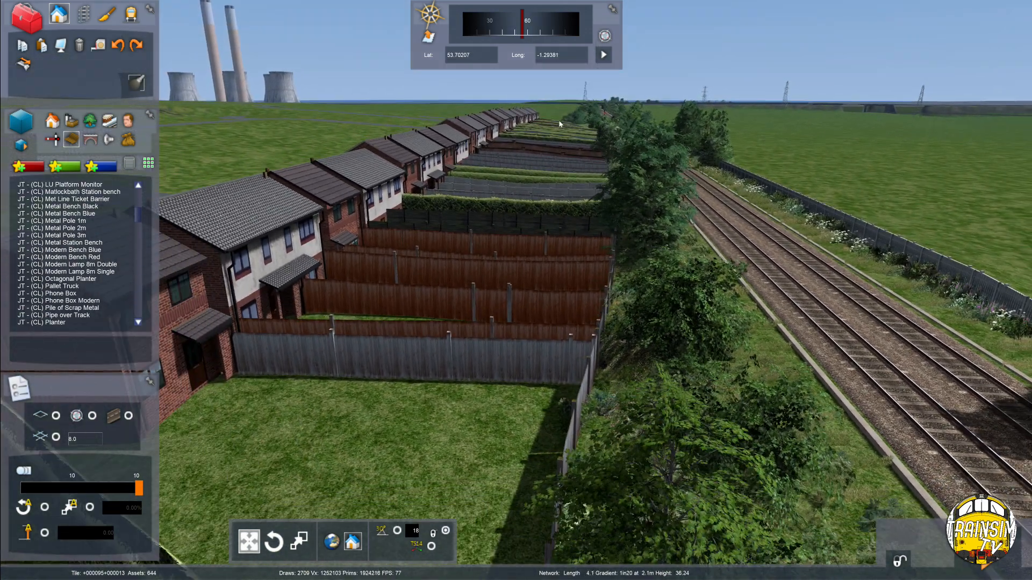
right_click_drag(387, 236, 347, 301)
Add JT - (CL) Small Garden Shed 01 and Small Garden Shed 02 to the red favourites set
scroll(65, 293, "down", 2)
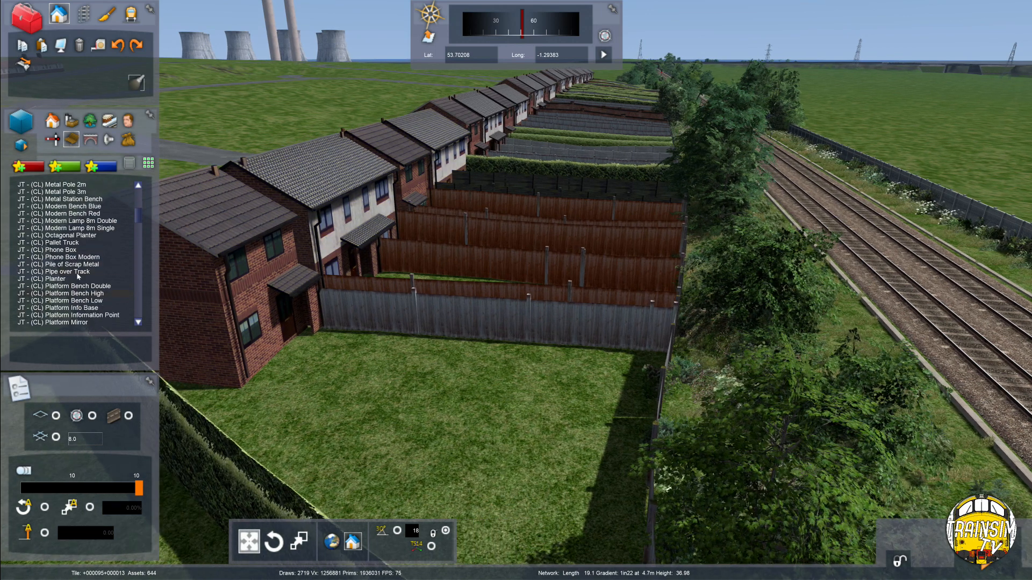
scroll(86, 317, "down", 5)
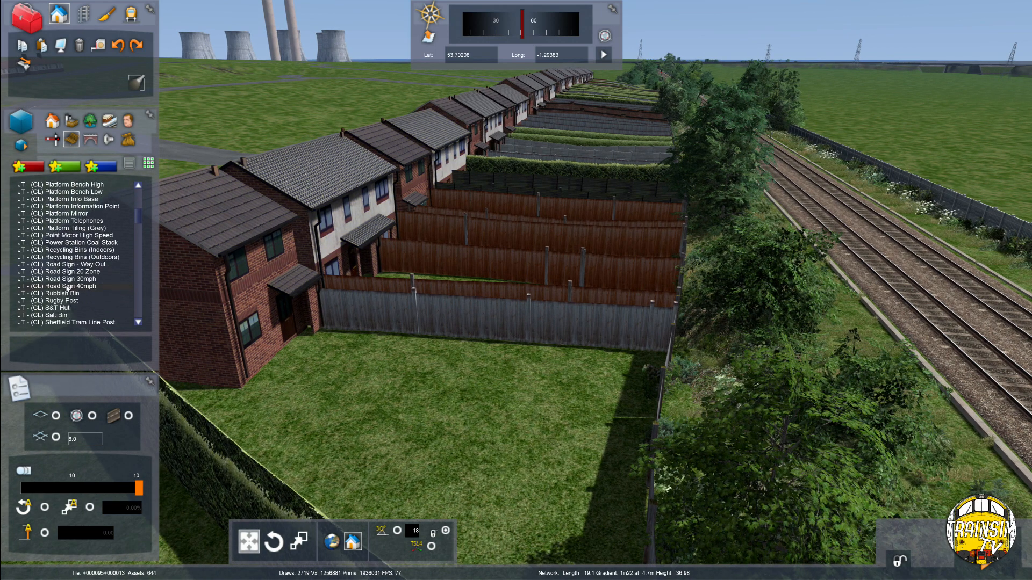
scroll(84, 274, "down", 5)
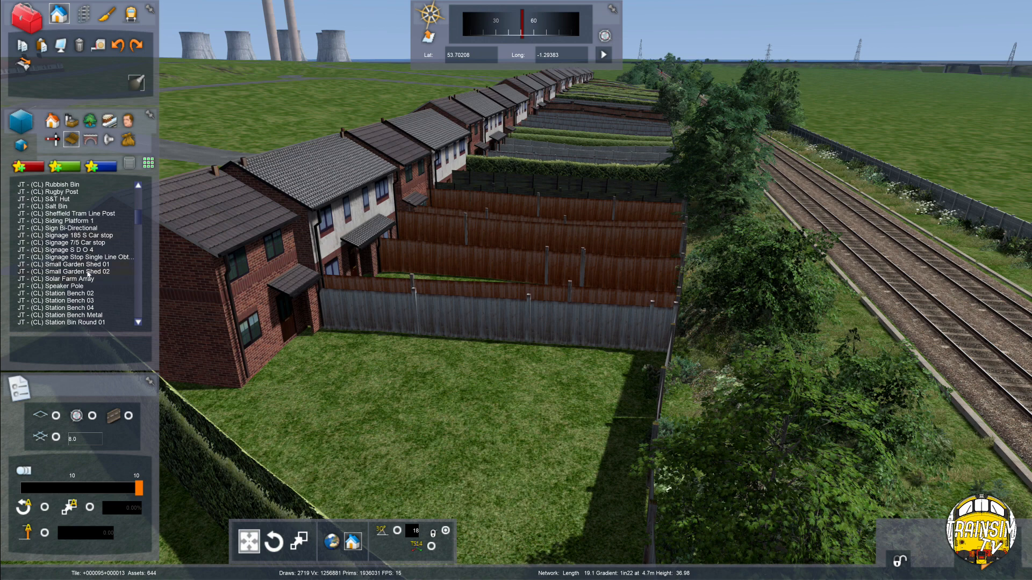
left_click(26, 171)
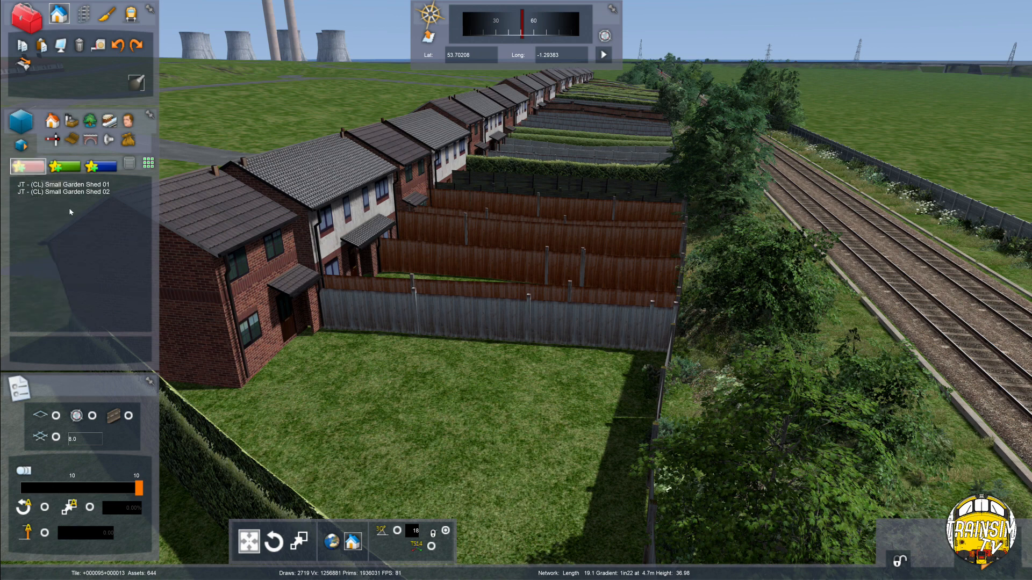
left_click(69, 143)
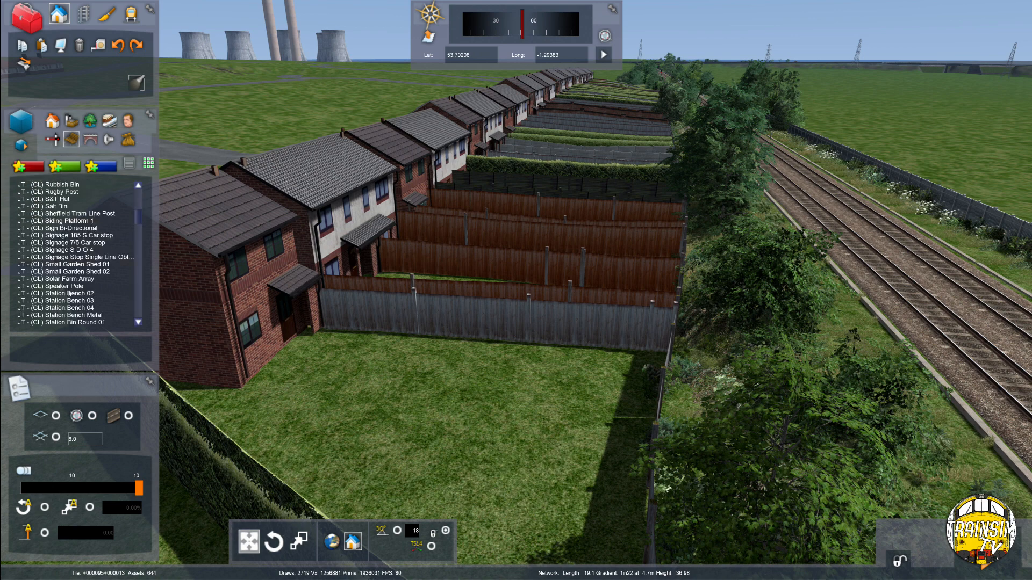
left_click(30, 167)
left_click(72, 139)
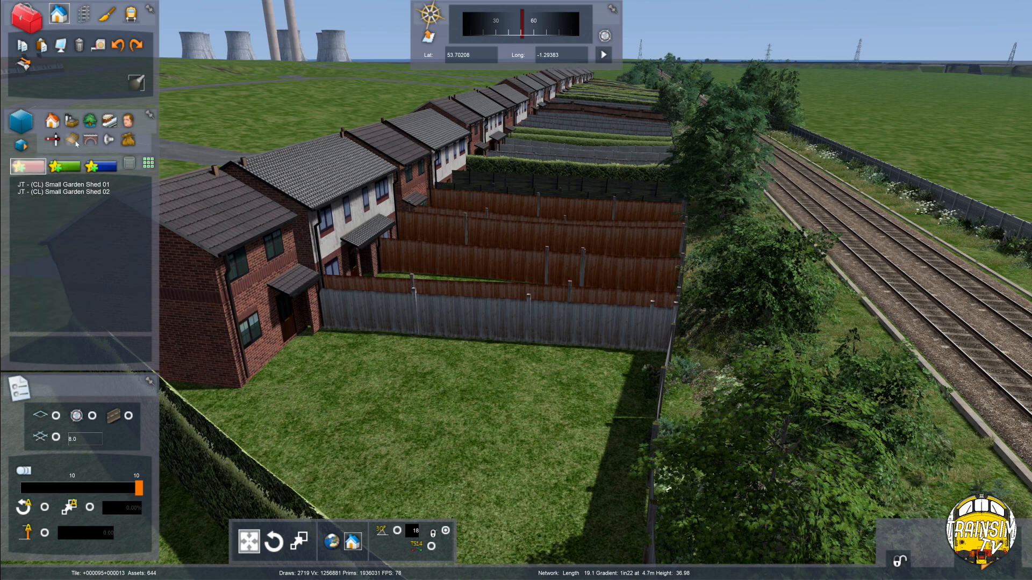
Search the remaining JT - (CL) clutter objects for further garden items, as far as the trampoline
scroll(108, 263, "down", 2)
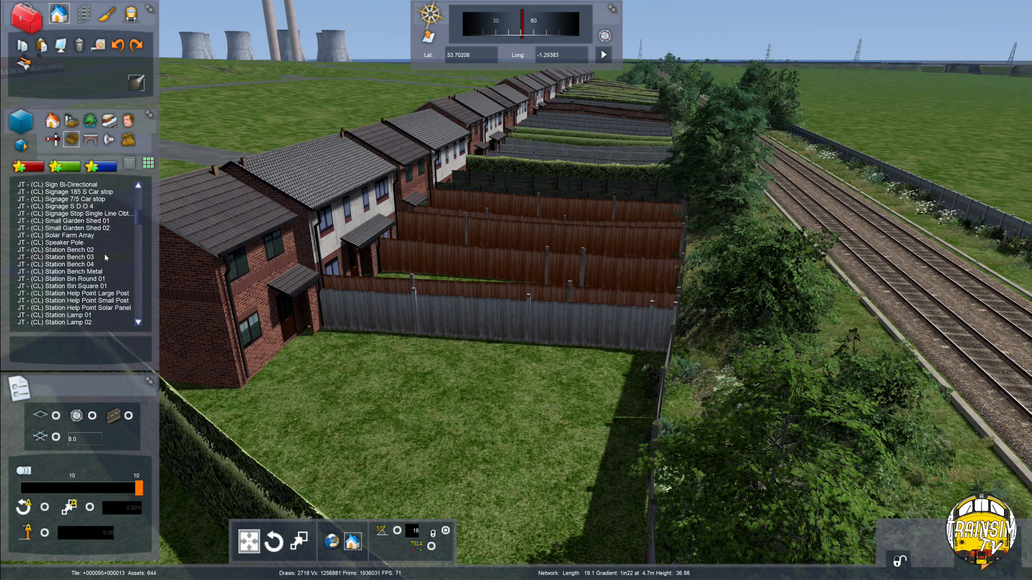
scroll(102, 232, "down", 8)
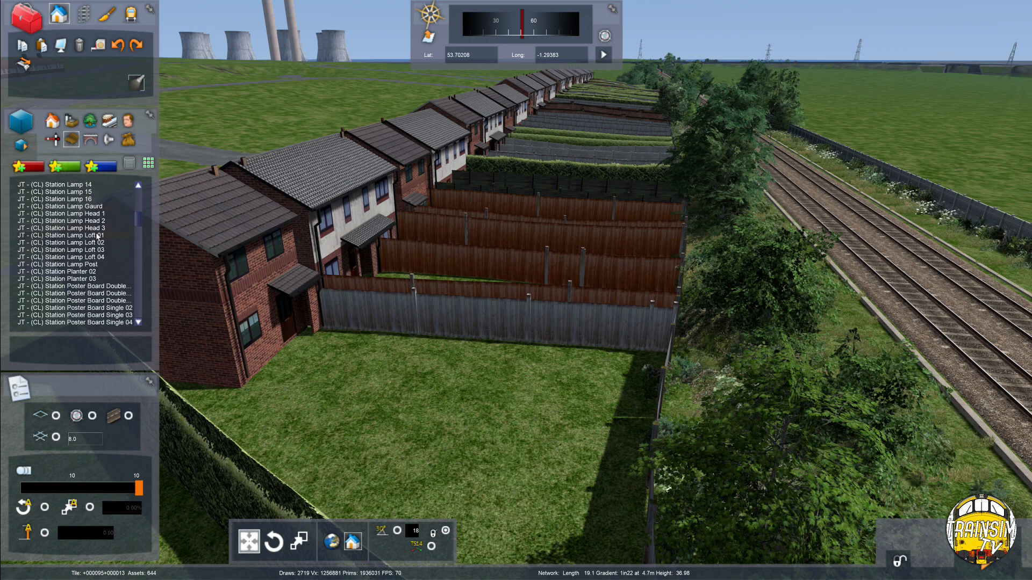
scroll(72, 266, "down", 6)
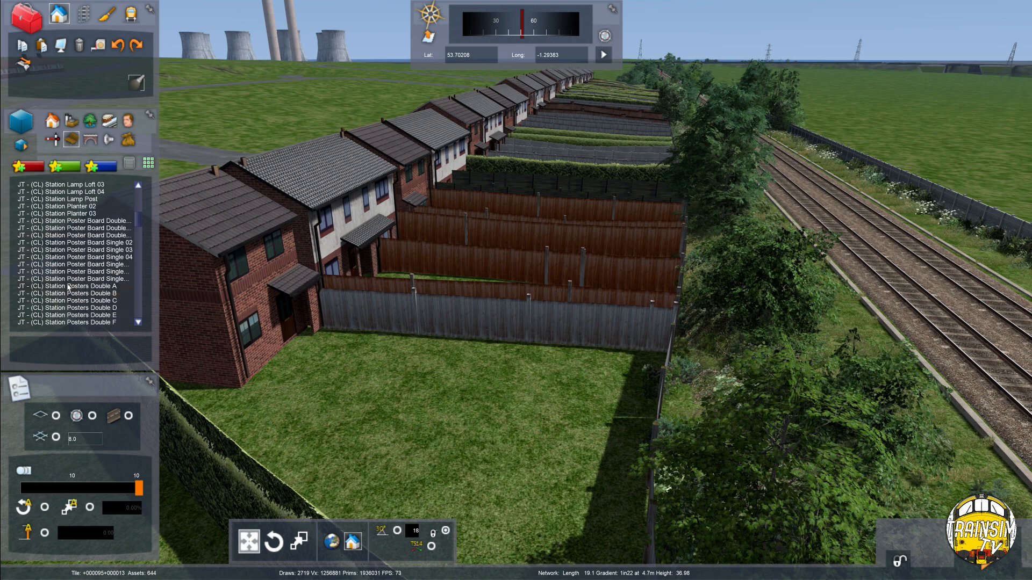
scroll(76, 271, "down", 5)
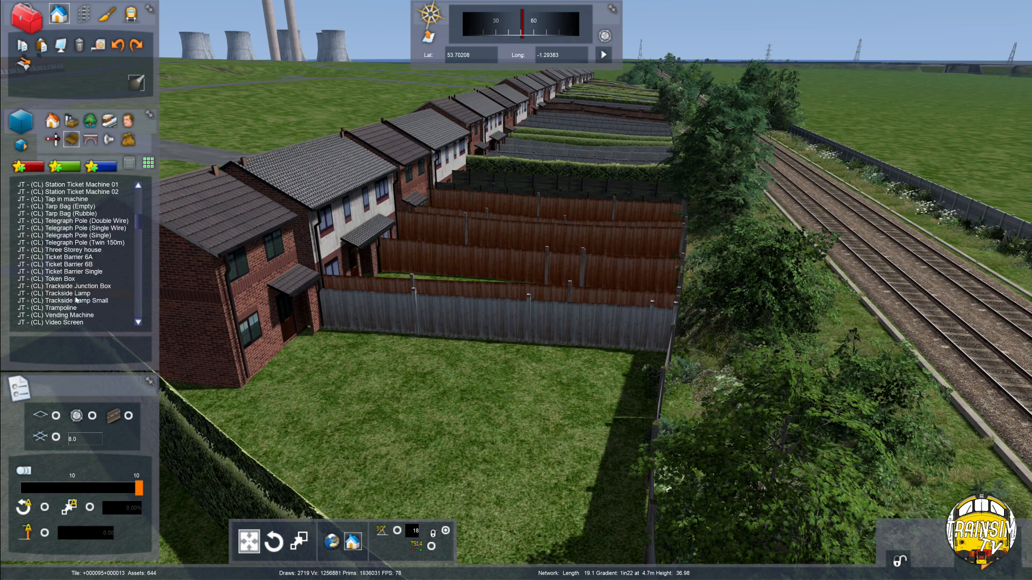
scroll(81, 299, "down", 2)
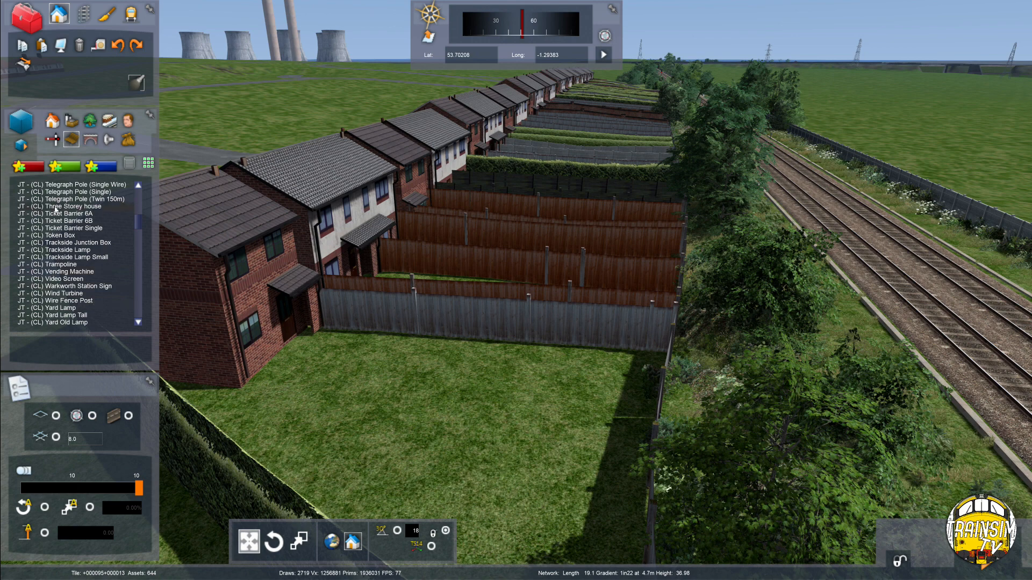
scroll(66, 230, "down", 3)
scroll(88, 294, "down", 1)
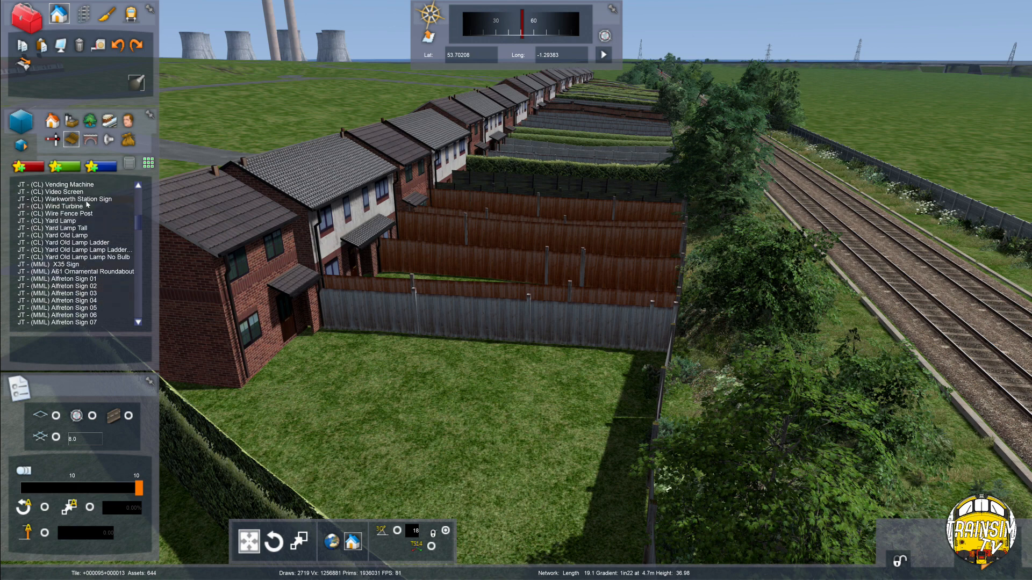
scroll(88, 215, "up", 1)
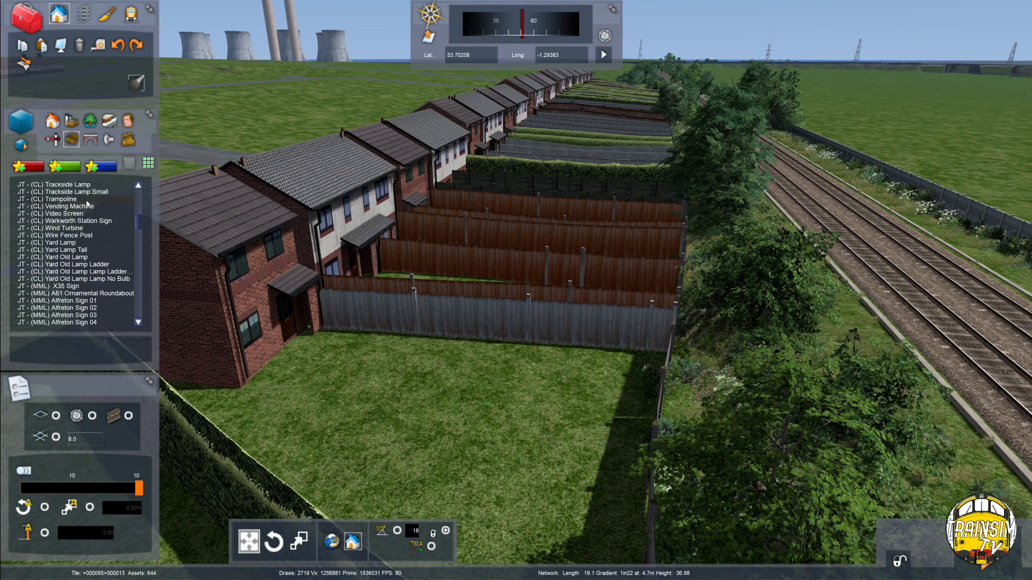
Add JT - (CL) Trampoline to the red favourites set and return to the clutter objects
left_click(29, 167)
left_click(71, 141)
Search back through the JT - (CL) clutter objects for more garden items, as far as the allotment entries
scroll(81, 302, "up", 8)
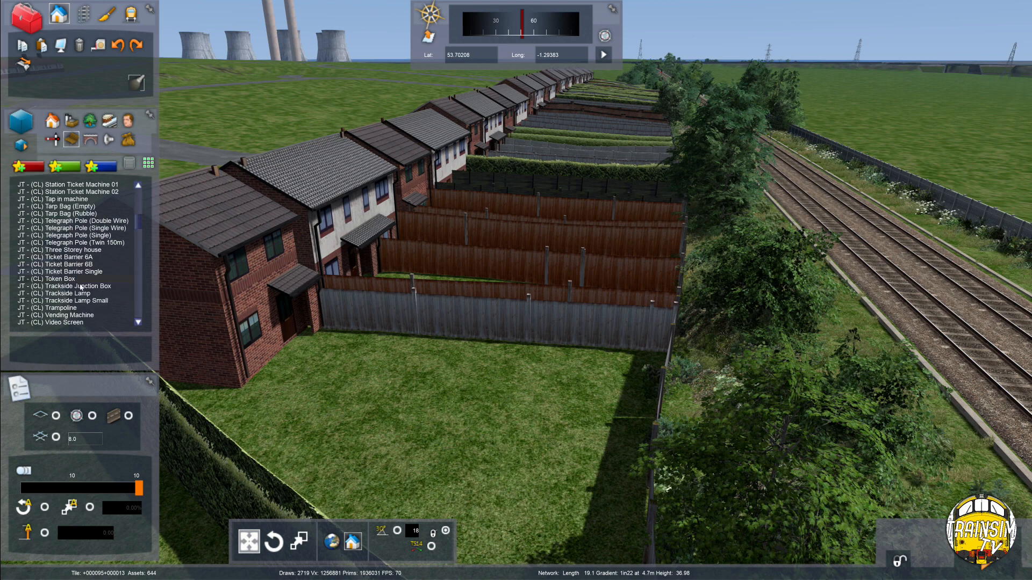
scroll(82, 313, "up", 10)
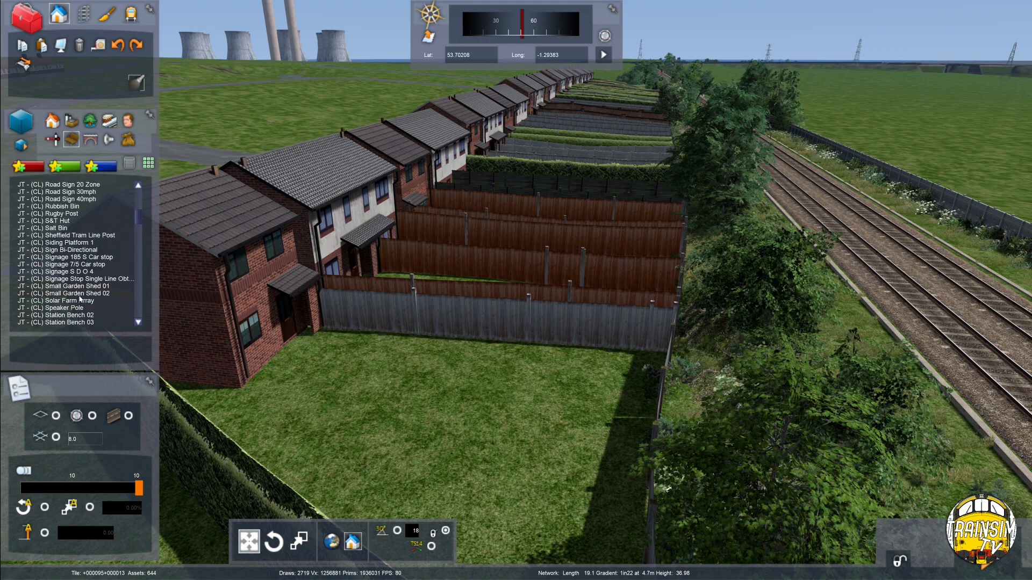
scroll(79, 300, "up", 6)
scroll(65, 274, "up", 4)
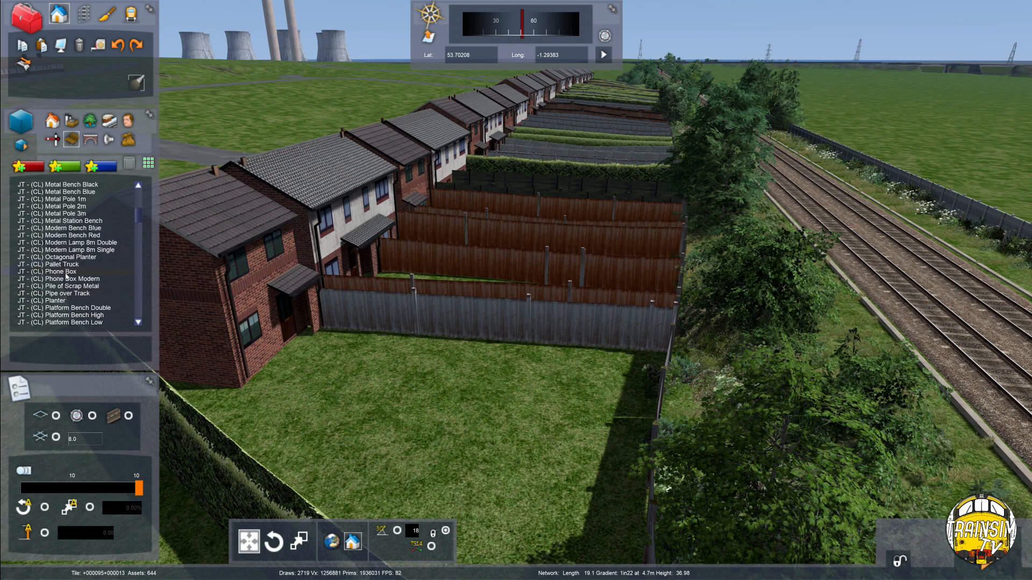
scroll(66, 276, "up", 1)
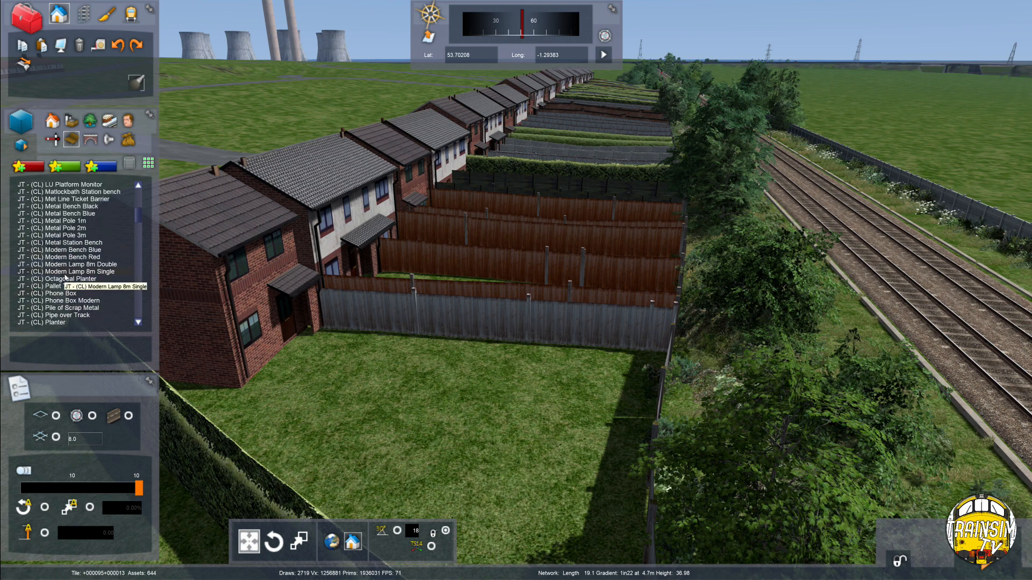
scroll(65, 275, "up", 5)
scroll(65, 278, "up", 8)
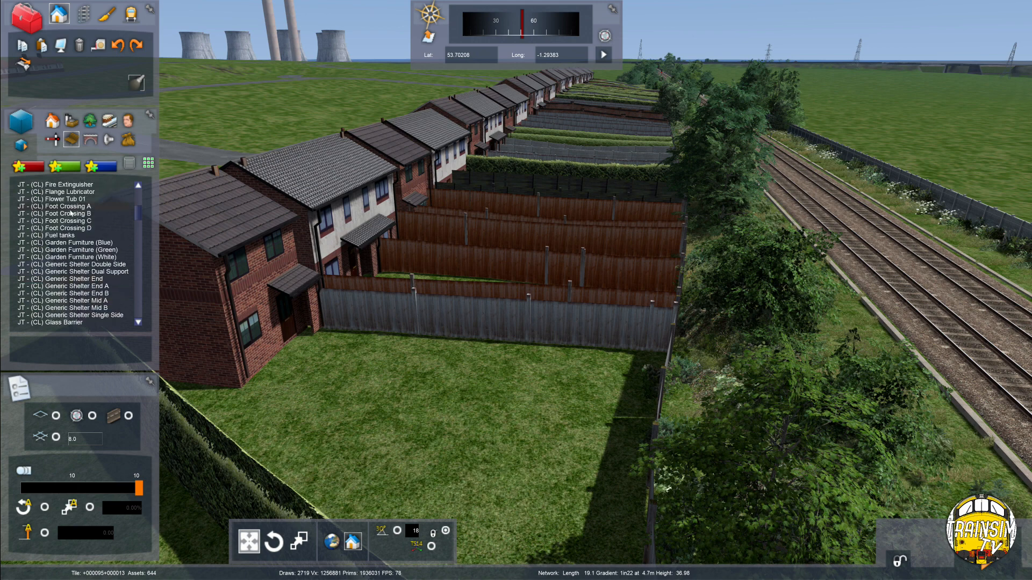
scroll(92, 224, "up", 3)
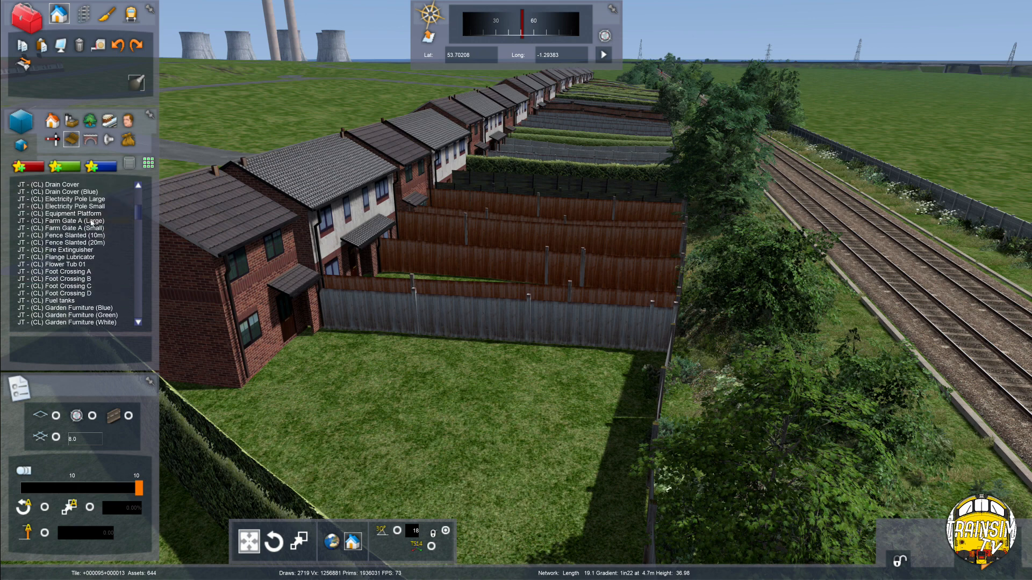
scroll(92, 224, "up", 7)
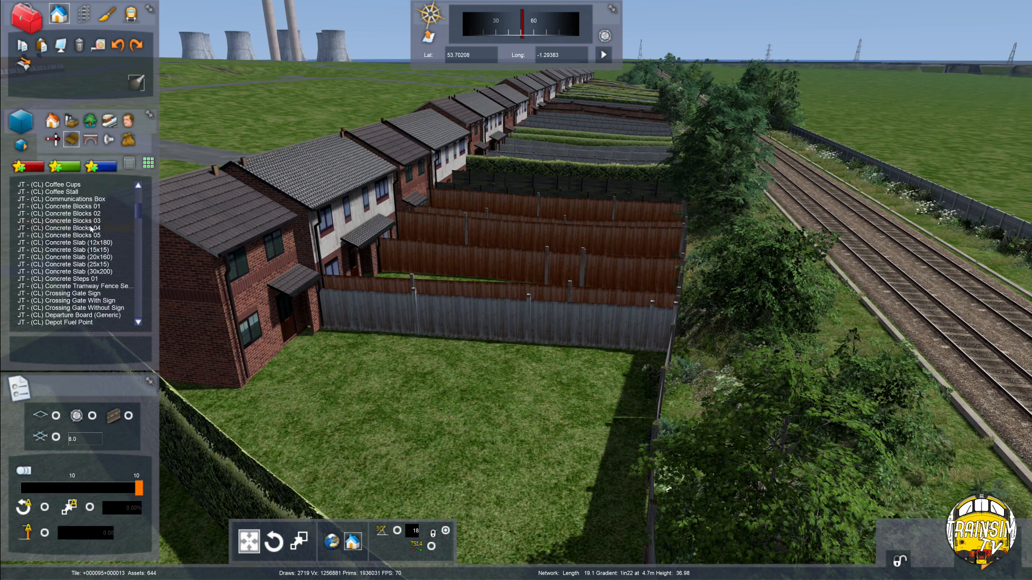
scroll(89, 263, "up", 10)
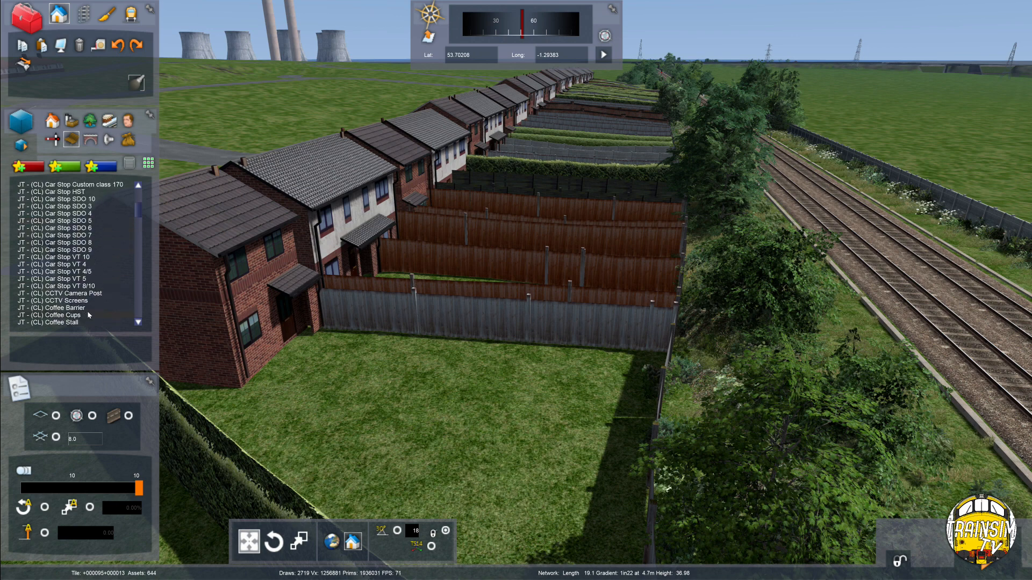
scroll(89, 283, "up", 8)
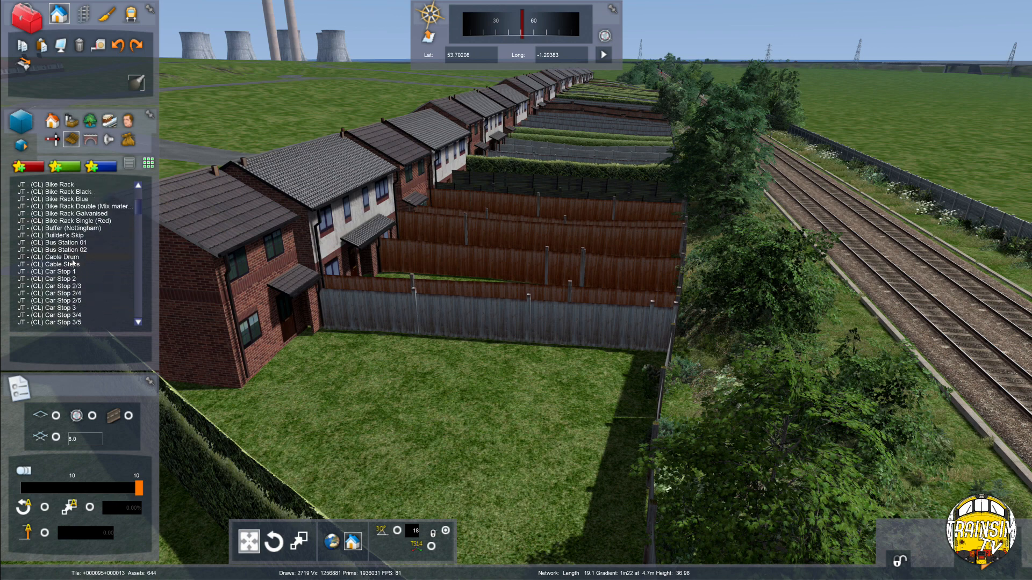
scroll(80, 247, "up", 8)
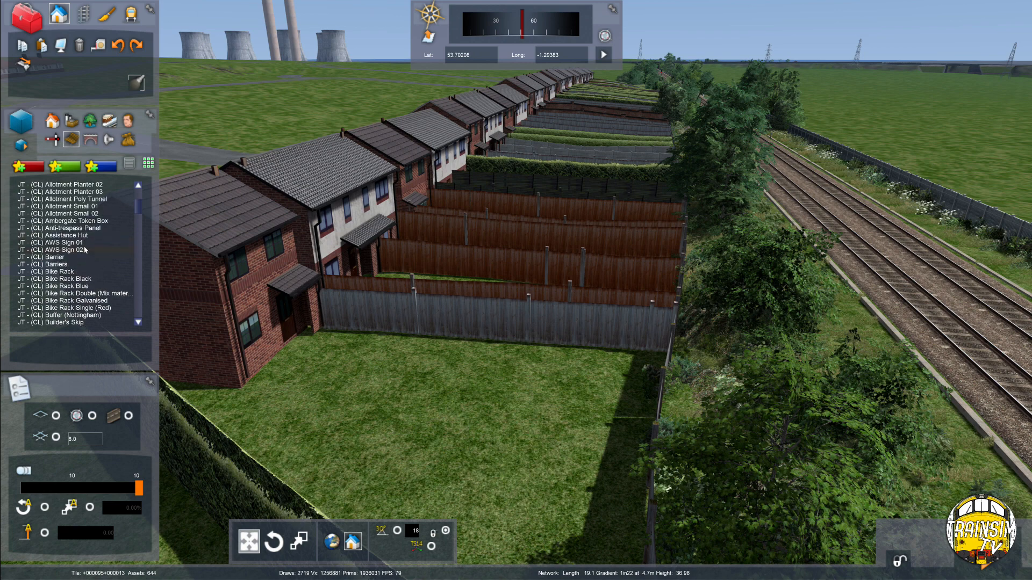
Add JT - (CL) Garden Furniture (Blue), (Green) and (White) to the red favourites set
scroll(79, 252, "down", 7)
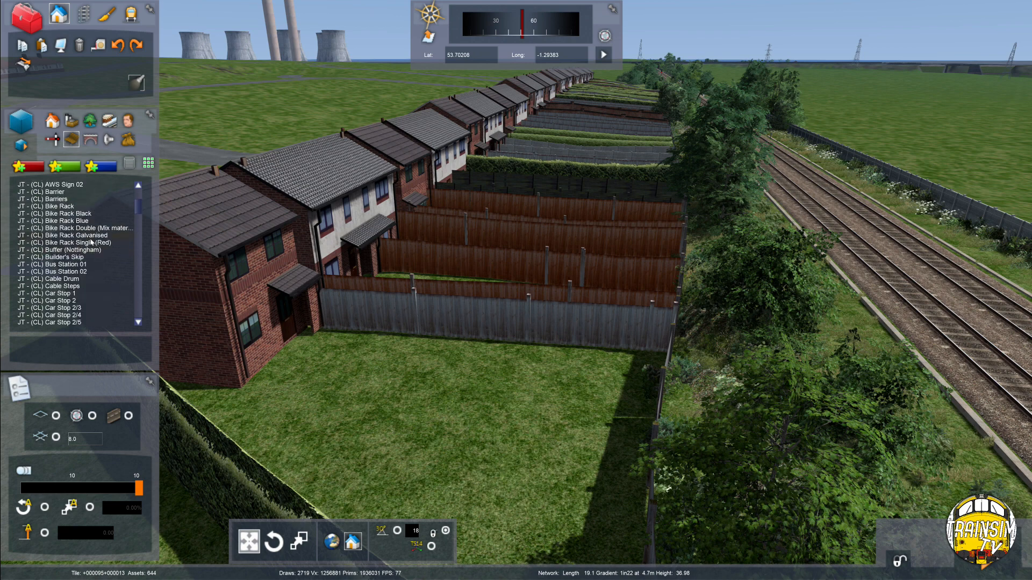
scroll(92, 243, "down", 10)
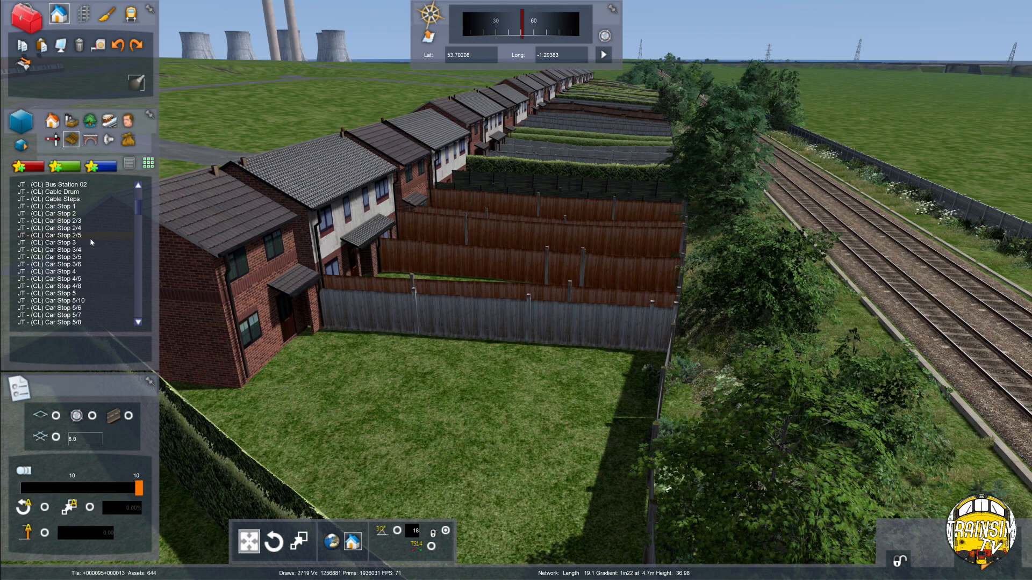
scroll(93, 242, "down", 10)
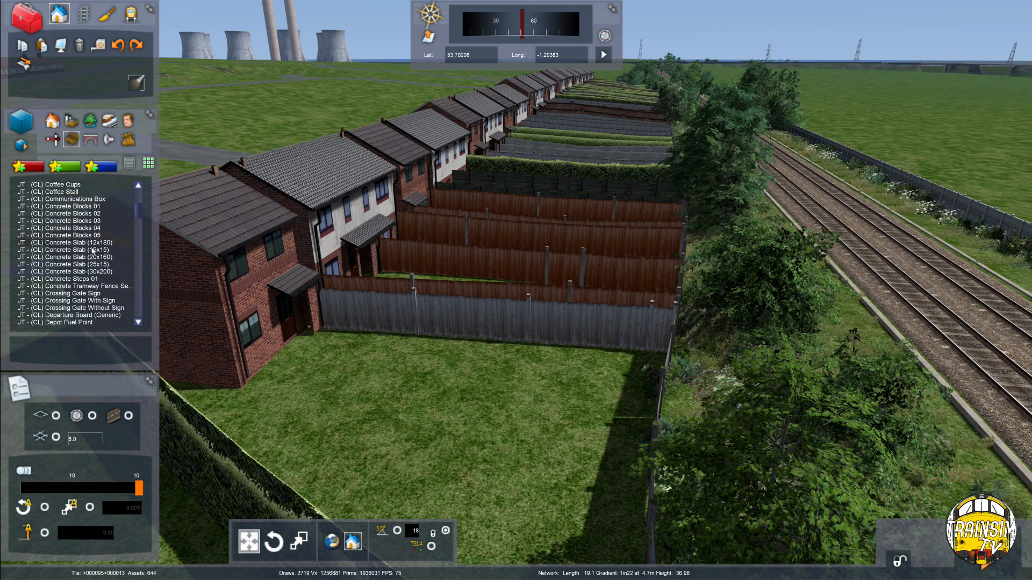
scroll(93, 250, "down", 5)
scroll(82, 290, "down", 5)
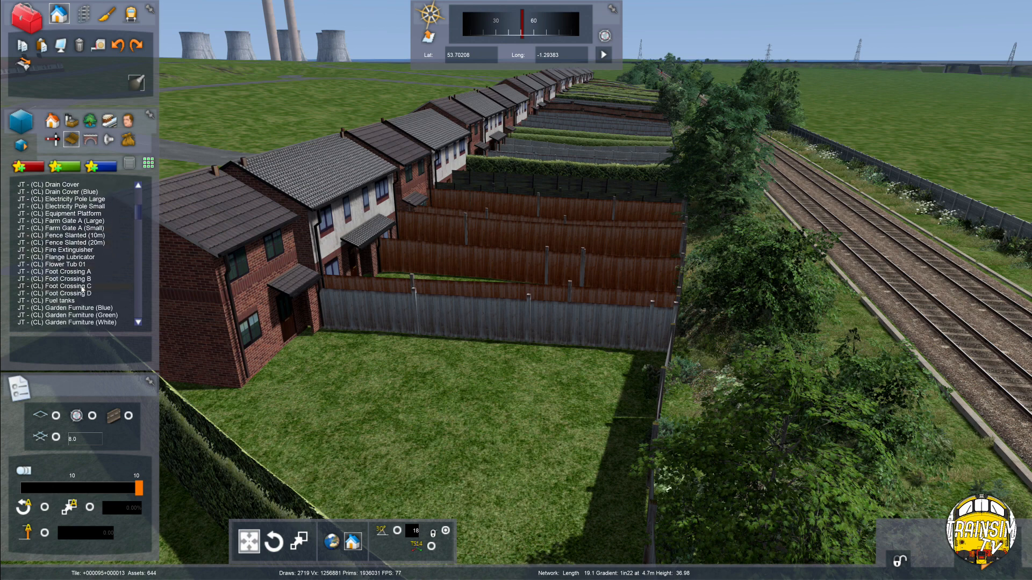
scroll(86, 279, "down", 2)
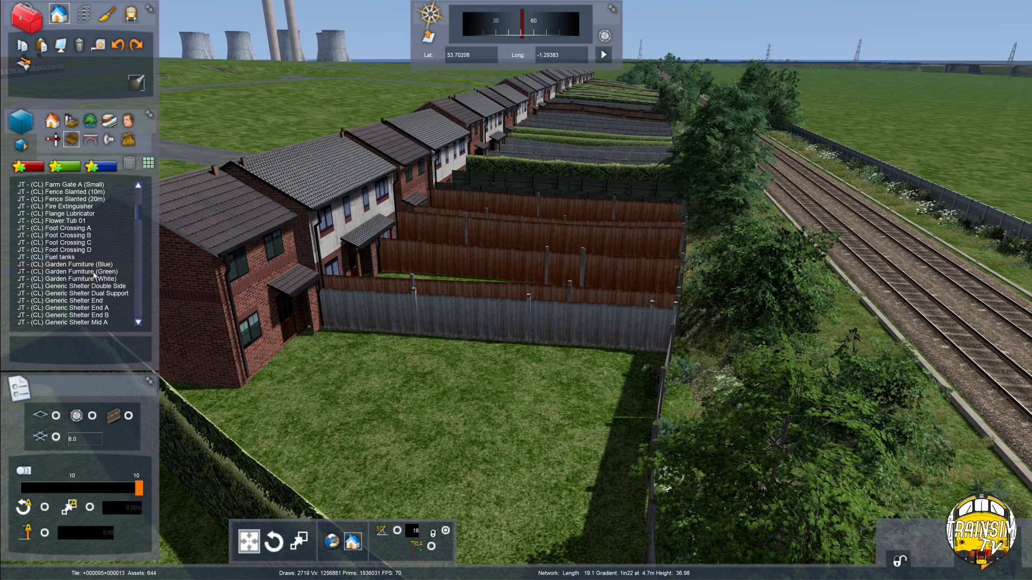
left_click(29, 167)
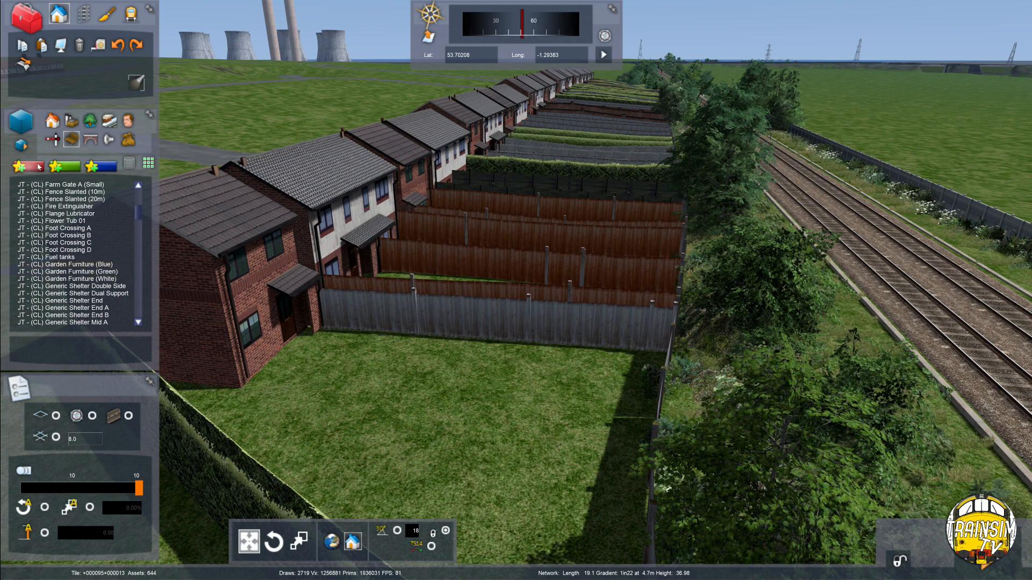
left_click(70, 141)
Add Garden Decking, Greenhouse, Pergola, Shed, Table and Trampoline to the red favourites set, and check the set
scroll(140, 282, "down", 5)
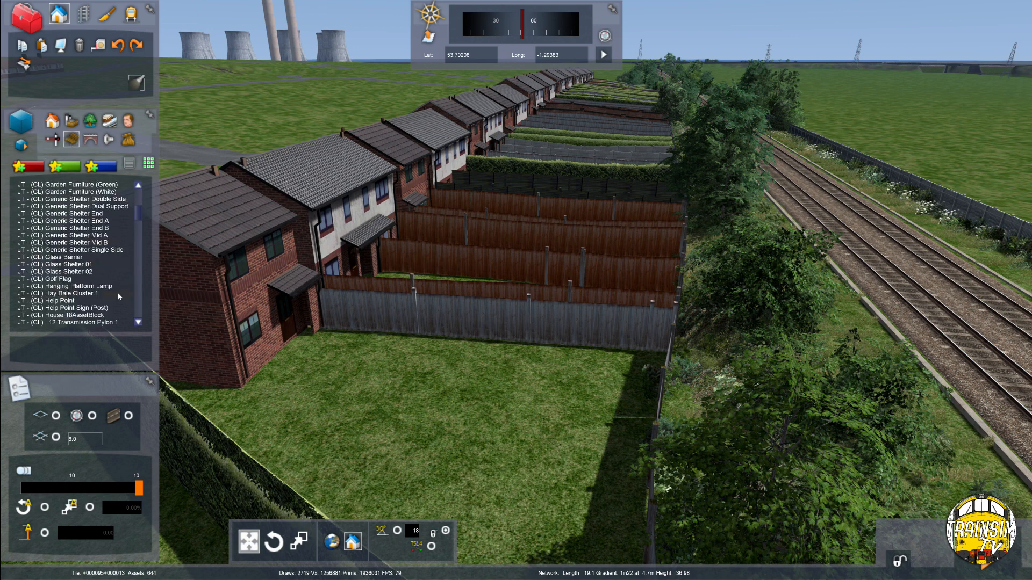
key("l")
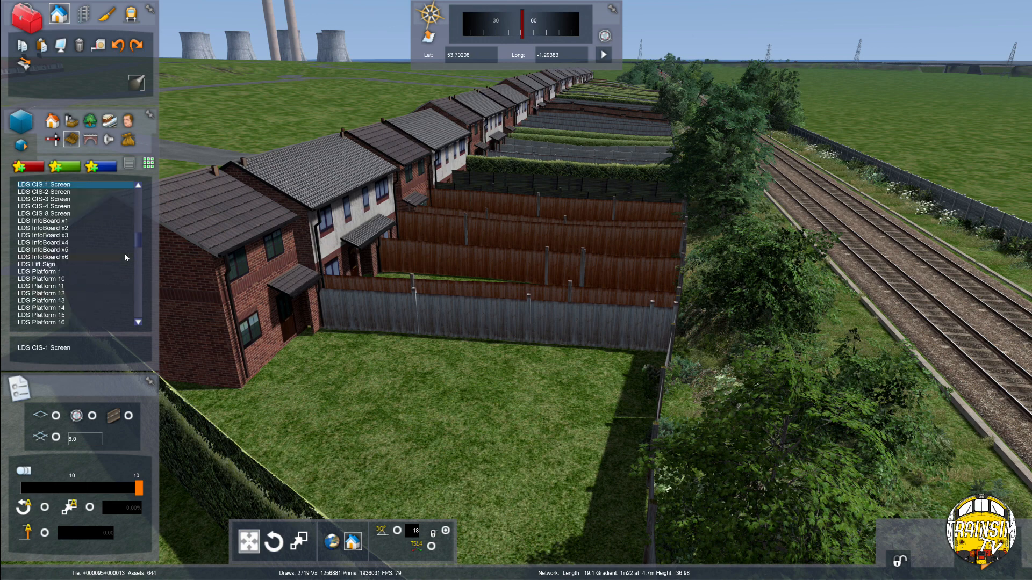
key("g")
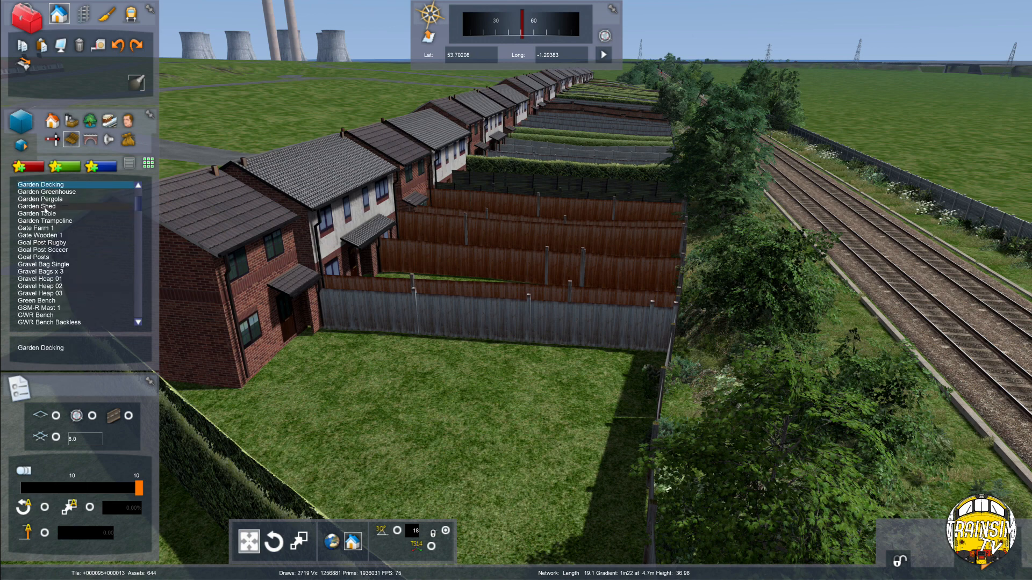
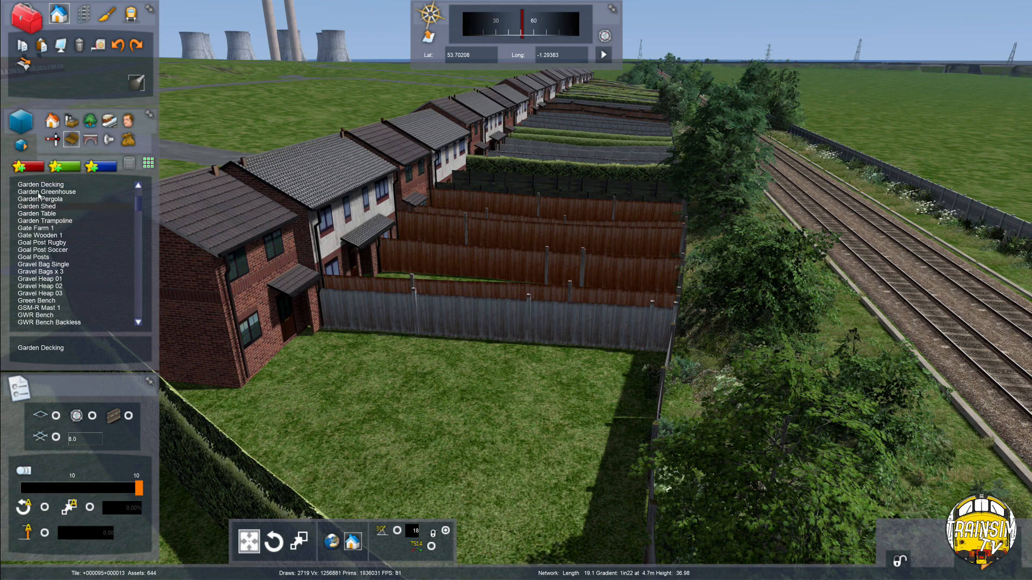
left_click(28, 166)
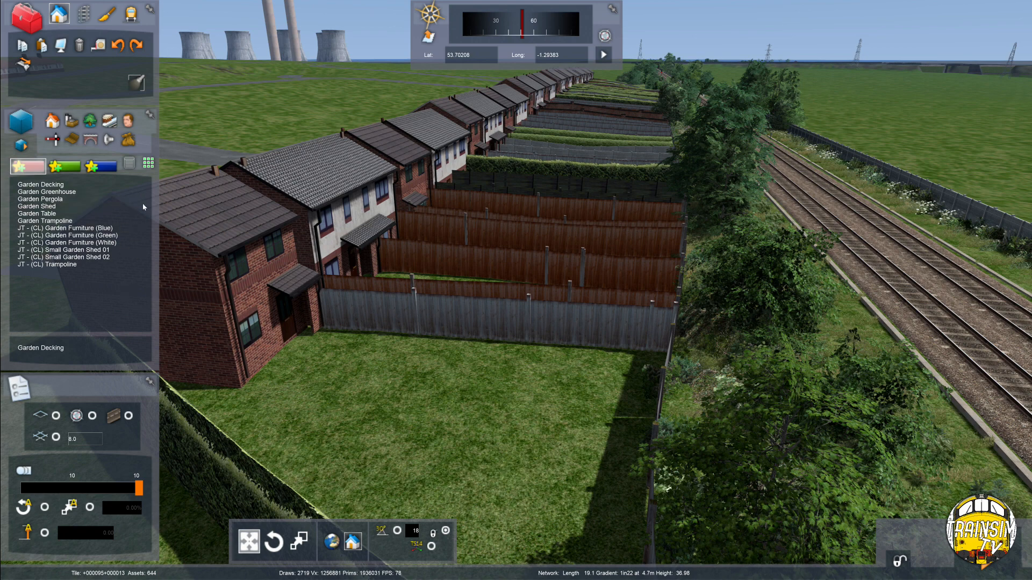
left_click(71, 139)
Browse the clutter objects past the JT - (CL) assets to the SB assets for further garden items
scroll(71, 287, "down", 3)
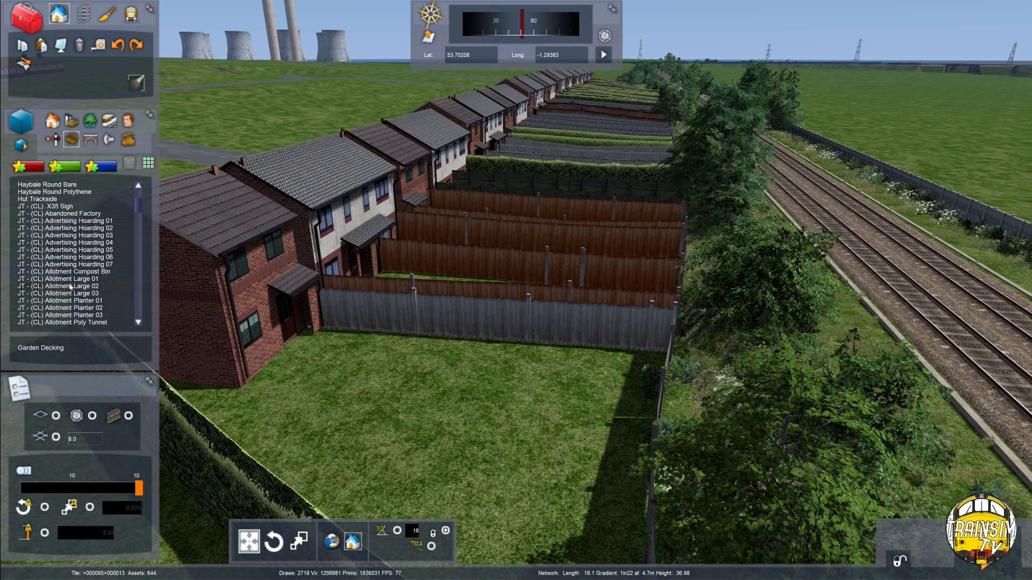
scroll(70, 287, "down", 10)
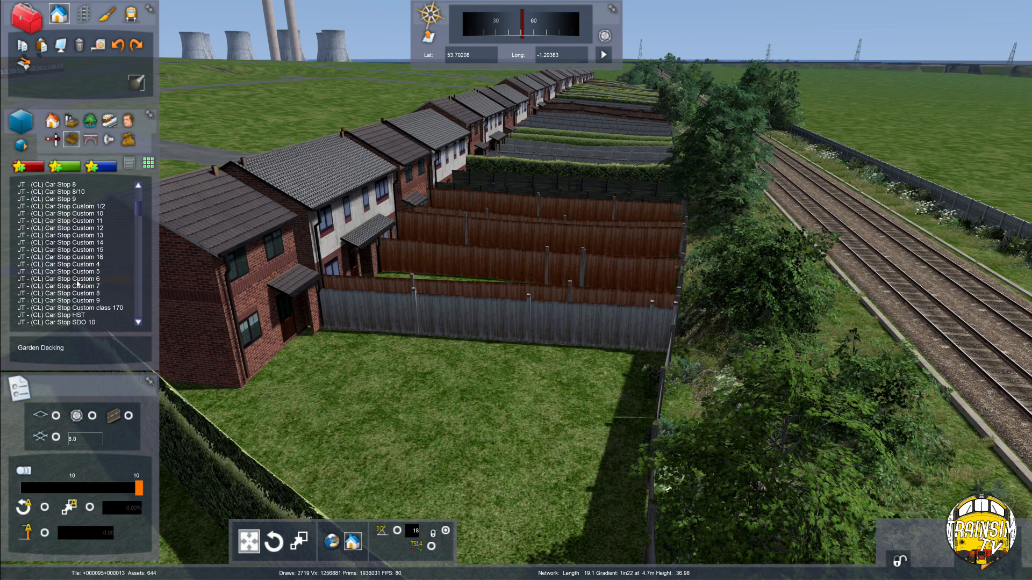
scroll(79, 284, "down", 12)
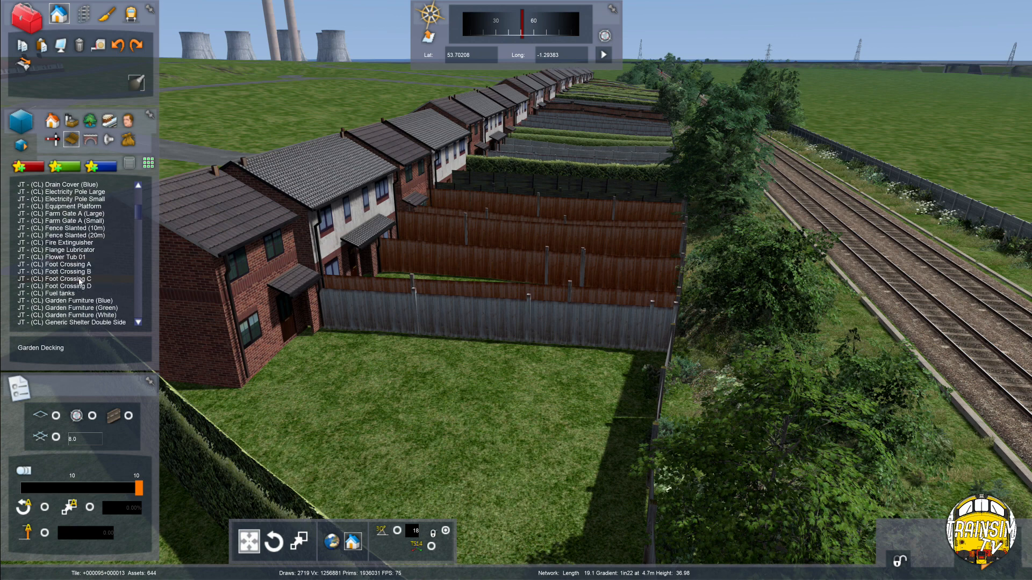
scroll(79, 281, "down", 7)
key("l")
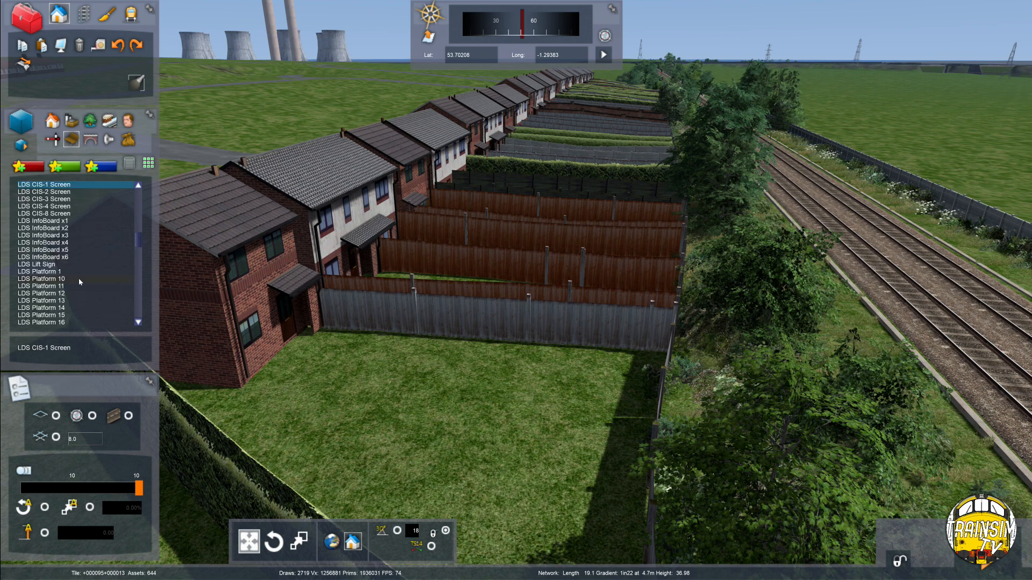
key("s")
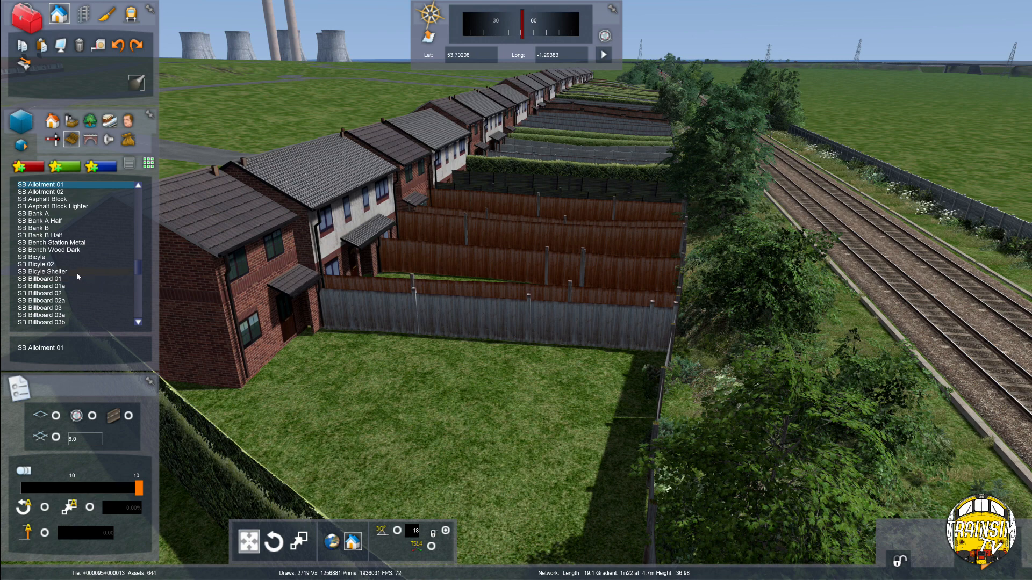
Place SB Bicyle 02 on the nearest garden's lawn as a preview and undo the placement
left_click(76, 266)
left_click(419, 427)
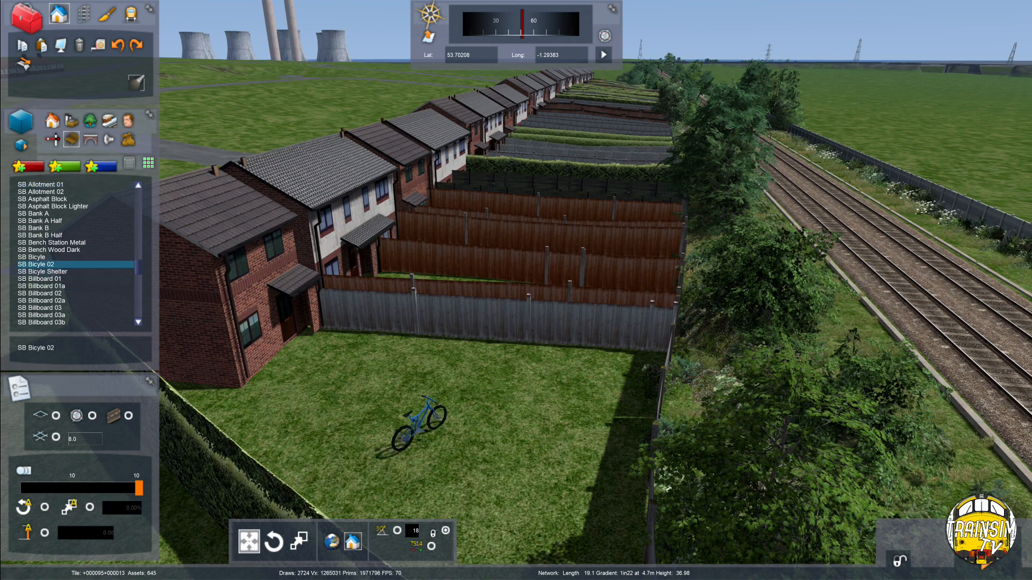
key("ctrl+z")
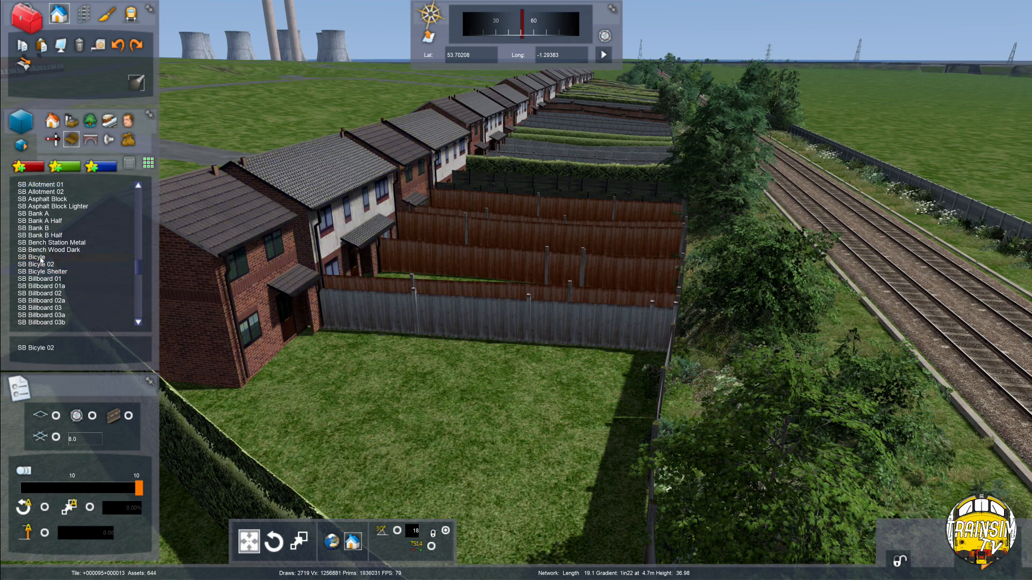
Add SB Bicyle and SB Bicyle 02 to the red favourites set and return to the clutter objects
left_click(28, 167)
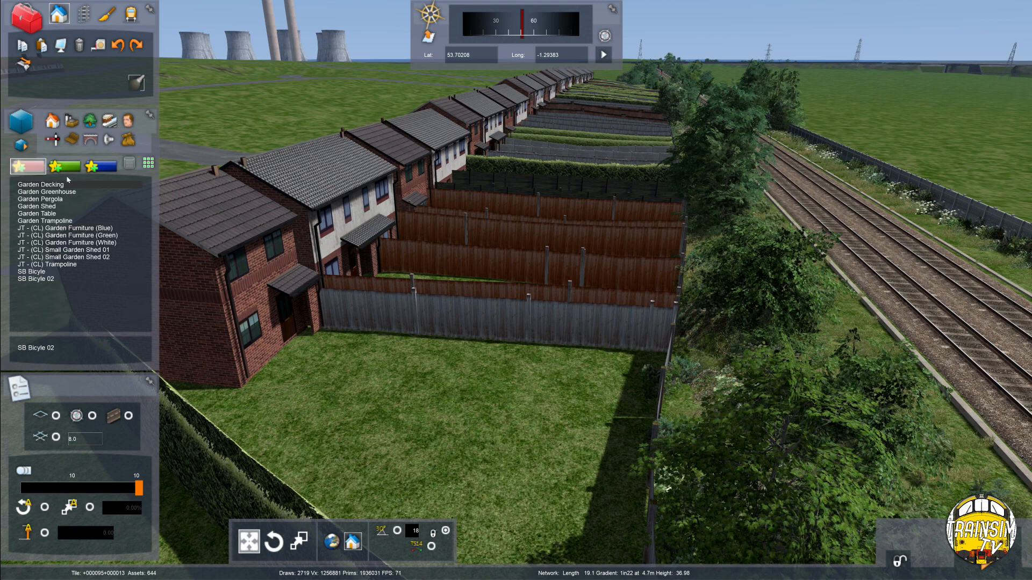
left_click(72, 139)
Search the remaining SB clutter objects and the SC objects for garden items
scroll(75, 259, "down", 5)
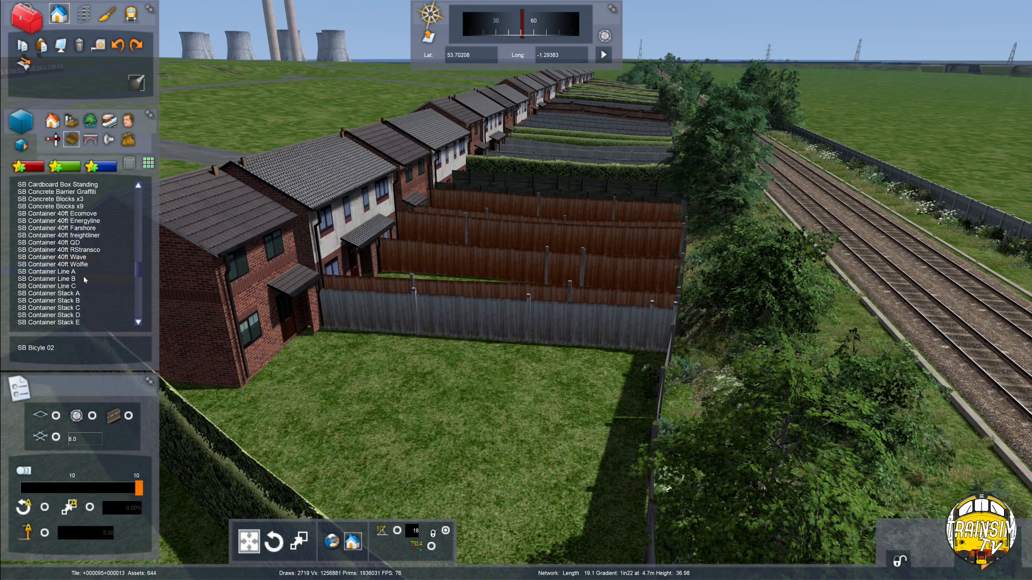
scroll(110, 257, "down", 10)
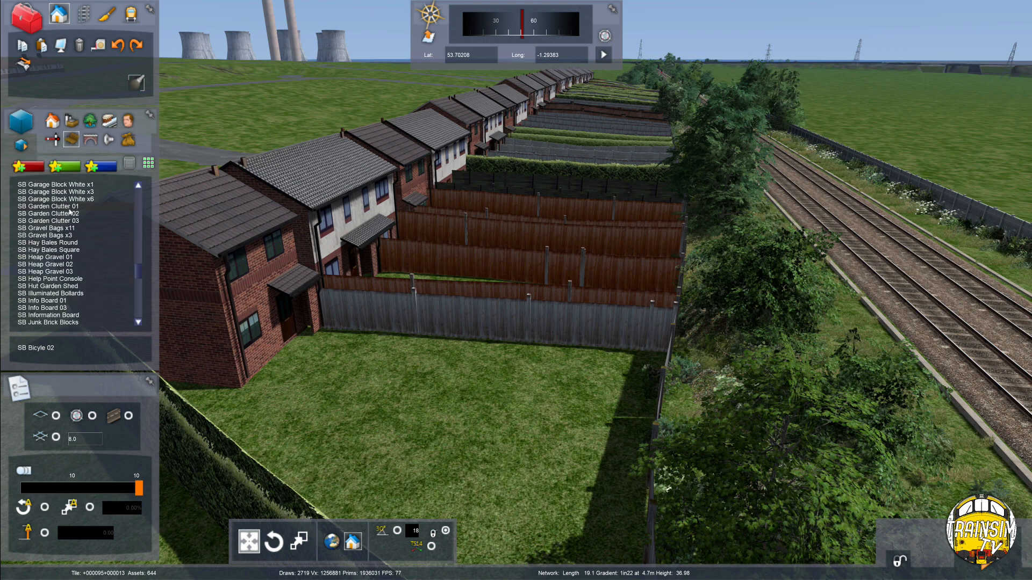
scroll(60, 259, "down", 4)
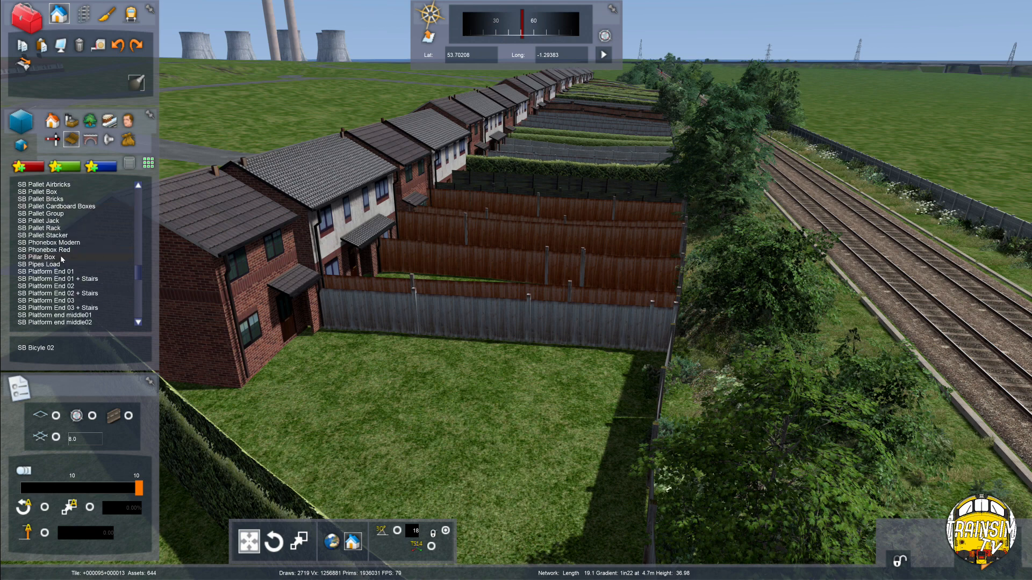
scroll(75, 250, "down", 15)
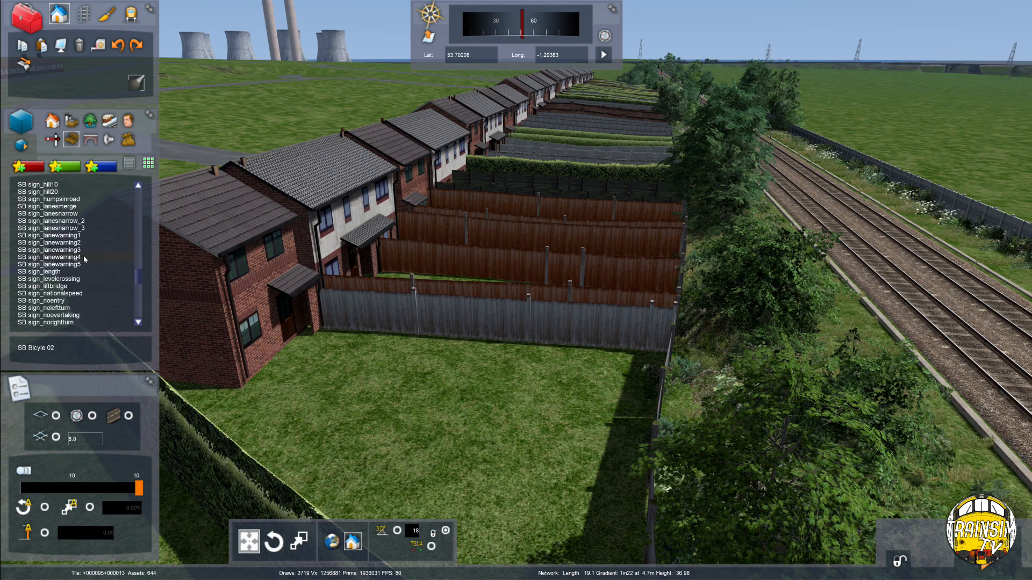
scroll(84, 256, "down", 10)
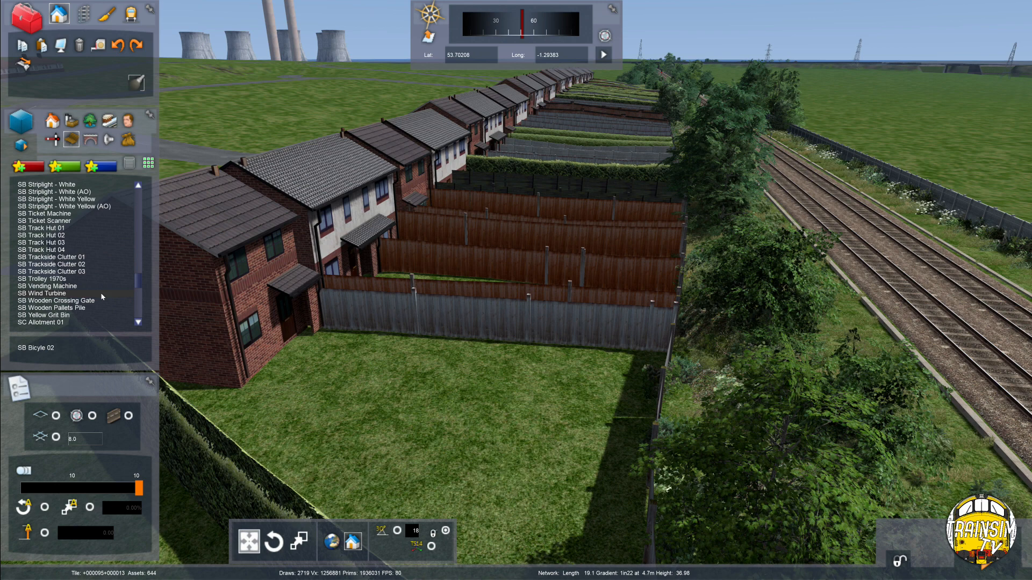
scroll(101, 295, "down", 10)
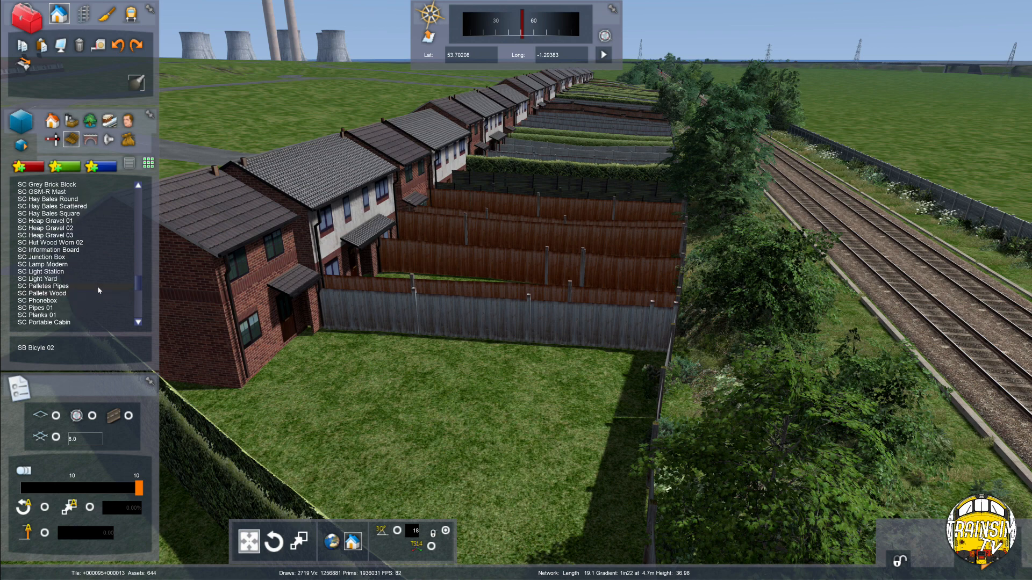
Finish browsing the SC clutter objects, return to the Garden items and show the red favourites set
scroll(98, 290, "down", 7)
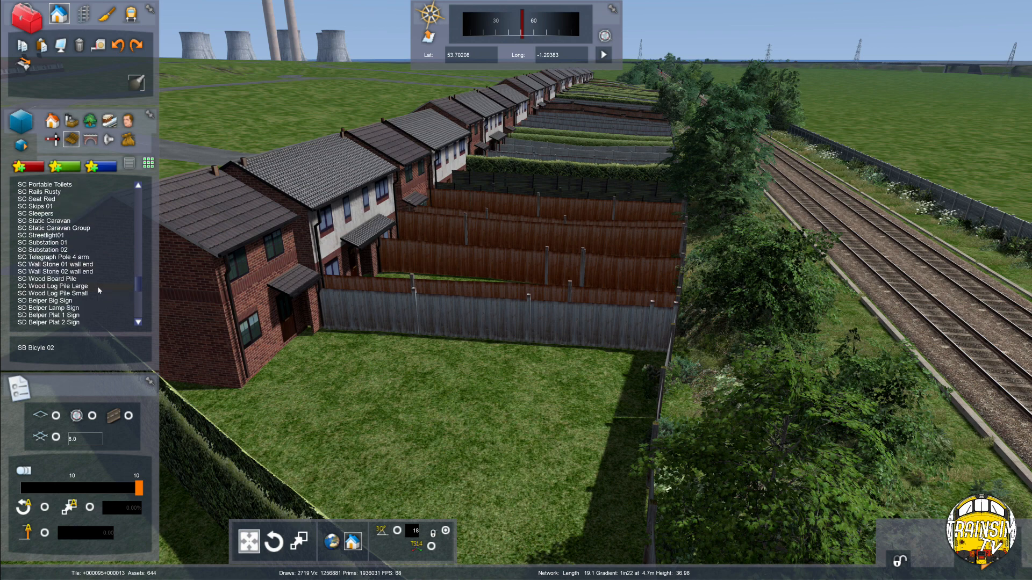
scroll(98, 287, "down", 11)
key("g")
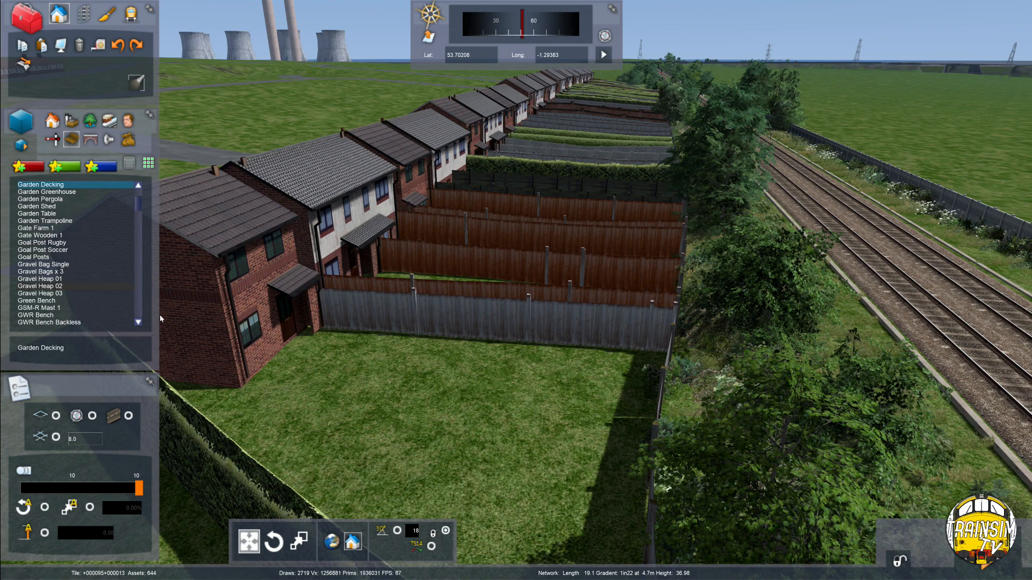
left_click(28, 166)
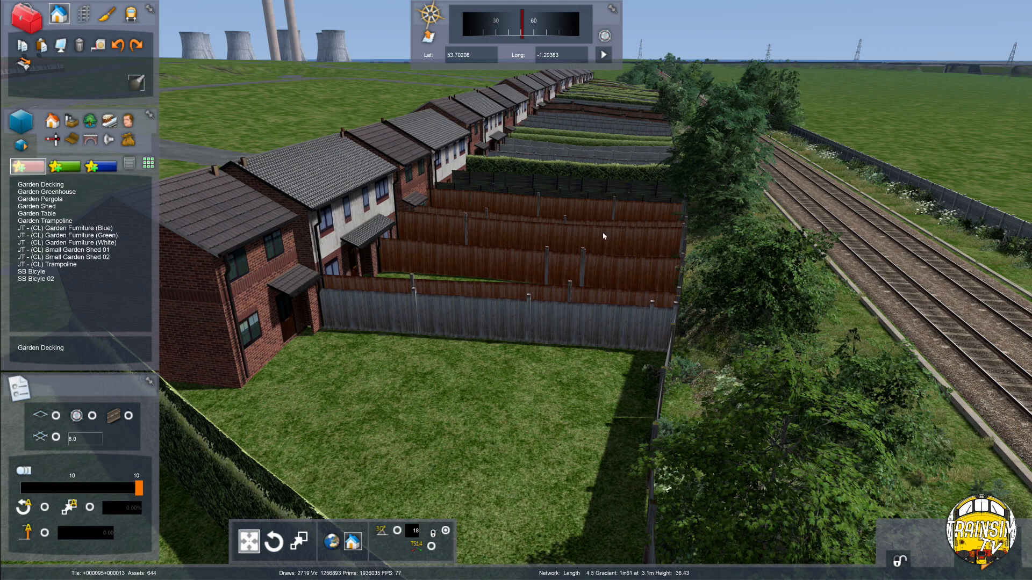
Place a Garden Shed at the railway end of the nearest garden, beside the hedge and rear fence
key("Left")
key("Down")
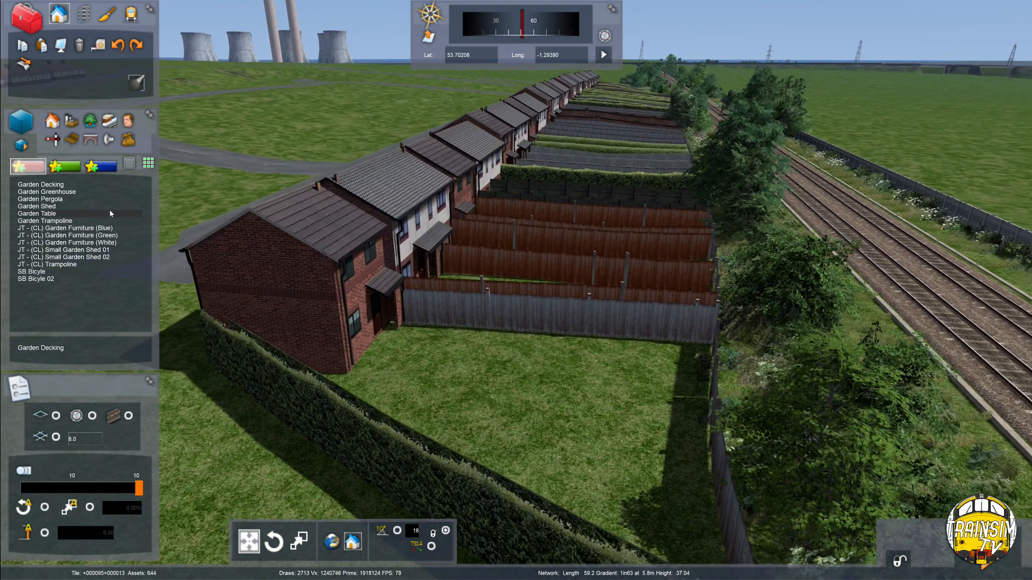
left_click(108, 206)
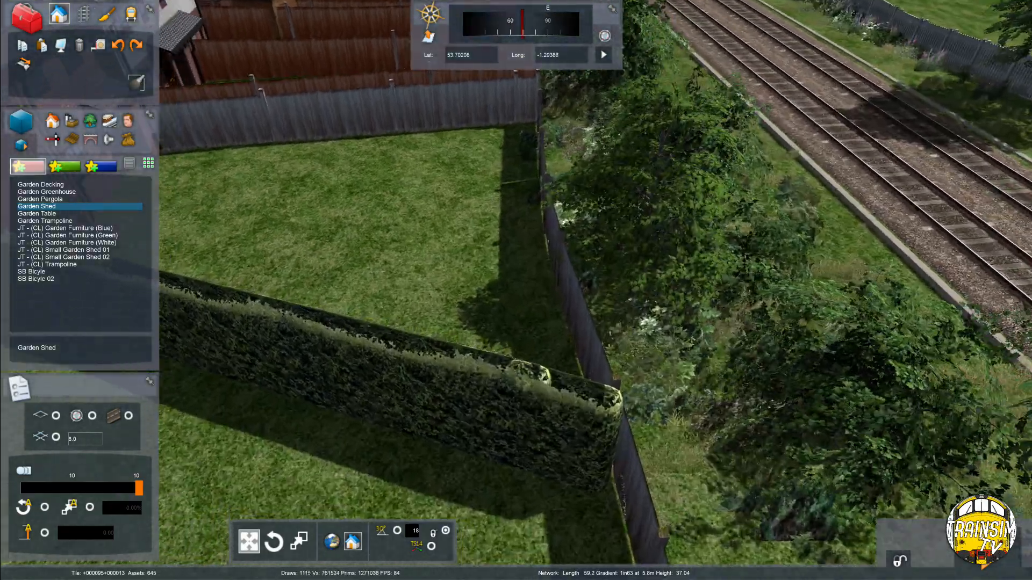
key("Up")
left_click(532, 323)
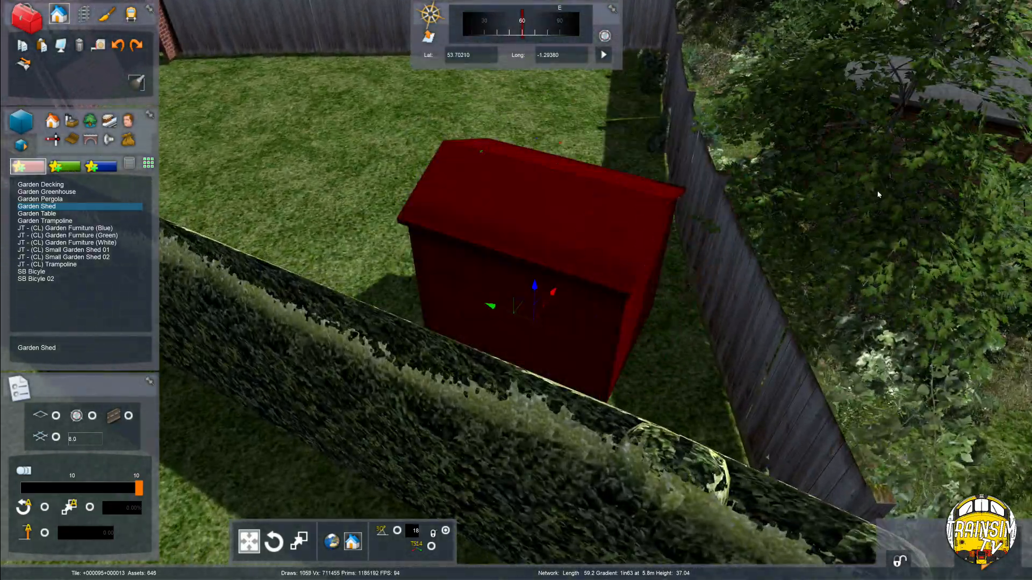
Place another Garden Shed at the railway end of a brown-fenced garden and turn it parallel to the side fences
key("Up")
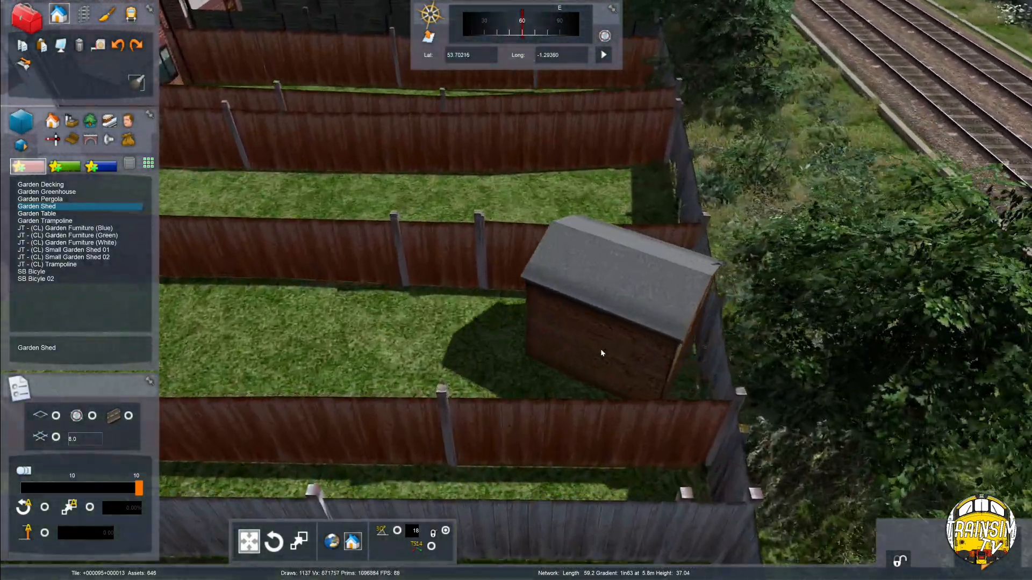
left_click_drag(592, 403, 608, 408)
key("Right")
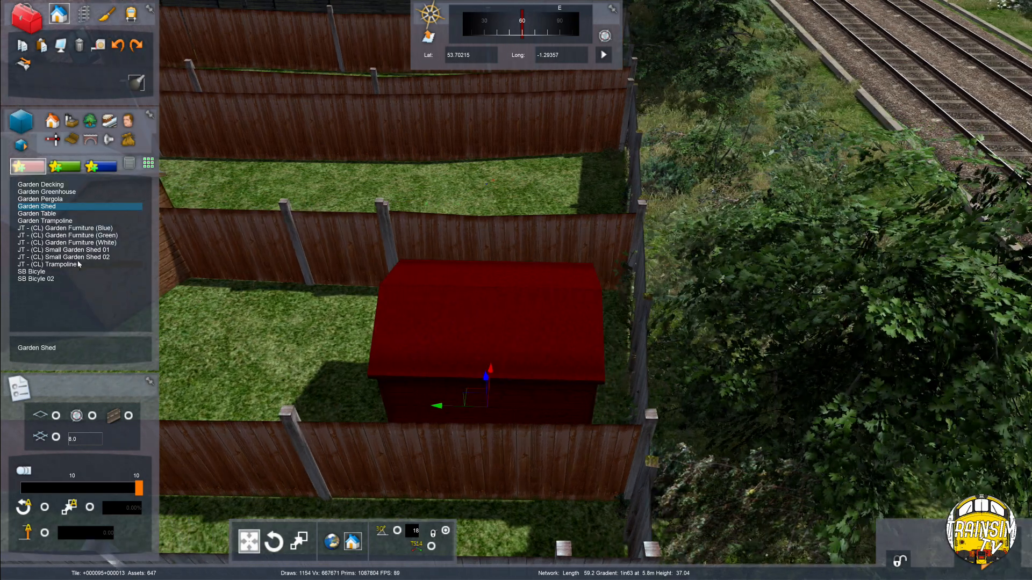
Place JT - (CL) Small Garden Shed 02 near the rear fence of the next brown-fenced garden
left_click(64, 257)
key("Up")
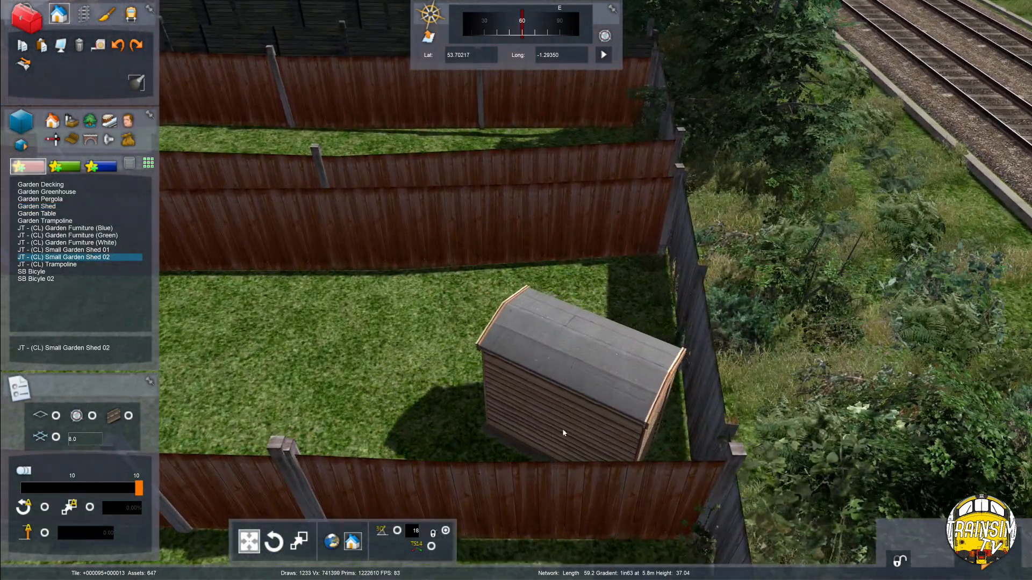
left_click(563, 433)
key("Up")
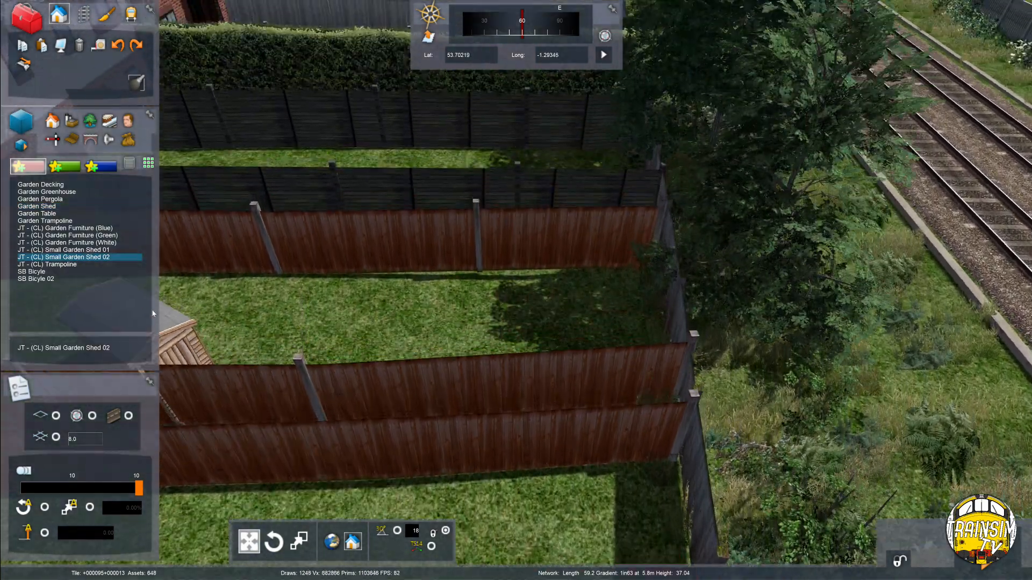
Place JT - (CL) Small Garden Shed 01 at the railway end of the last brown-fenced garden and in the neighbouring dark-fenced garden
left_click(129, 249)
key("Up")
left_click_drag(588, 376, 503, 416)
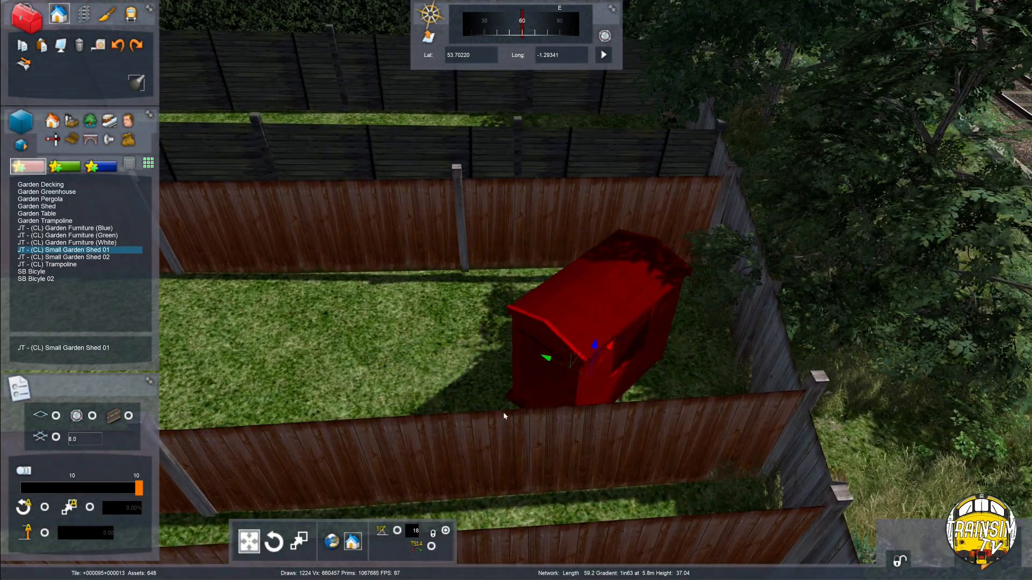
key("Up")
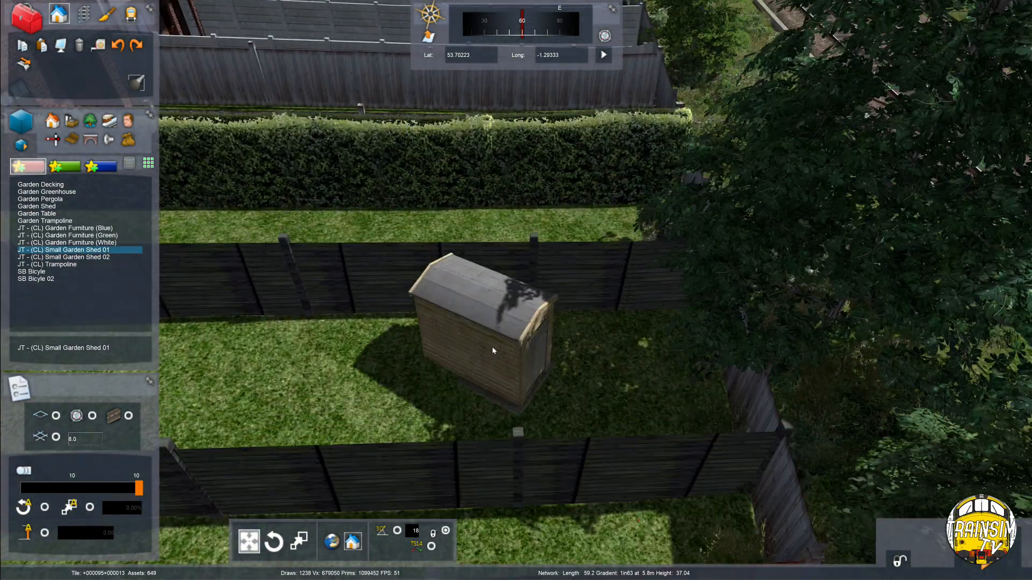
key("Up")
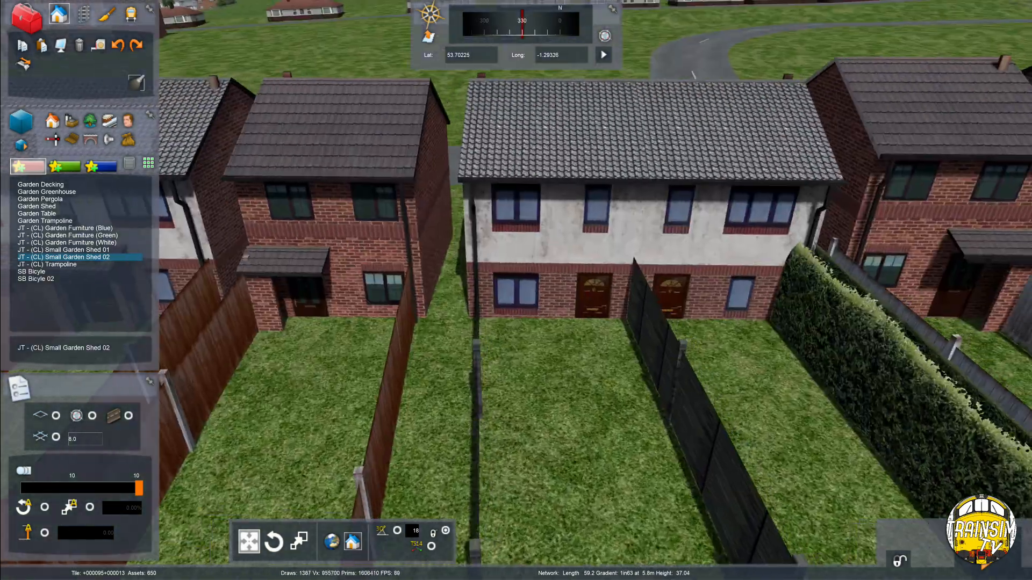
Place JT - (CL) Small Garden Shed 02 against the hedge in the garden past the dark fences, turned parallel to the hedge
key("Down")
key("Up")
key("Right")
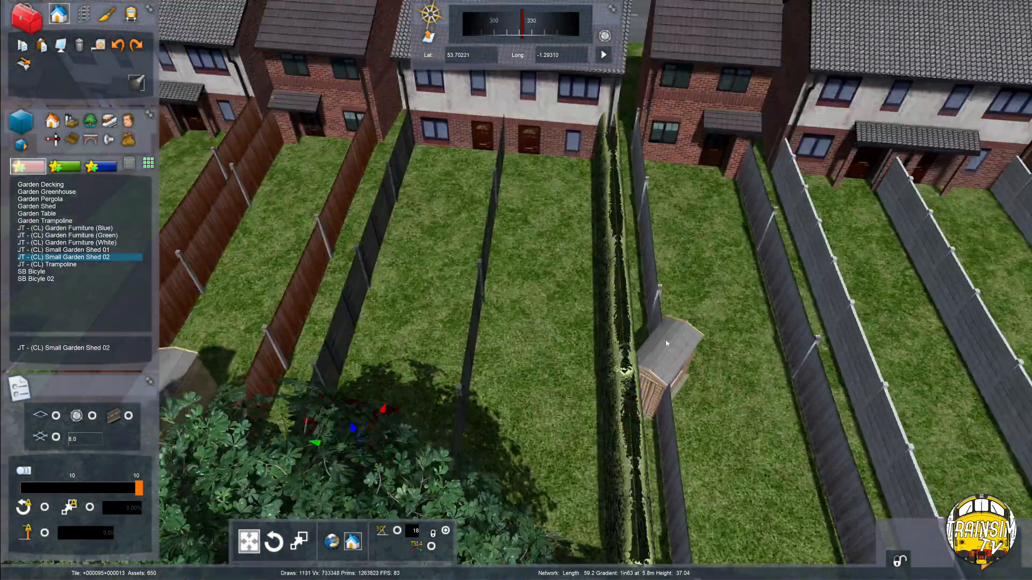
scroll(613, 217, "down", 3)
scroll(647, 258, "up", 5)
key("Up")
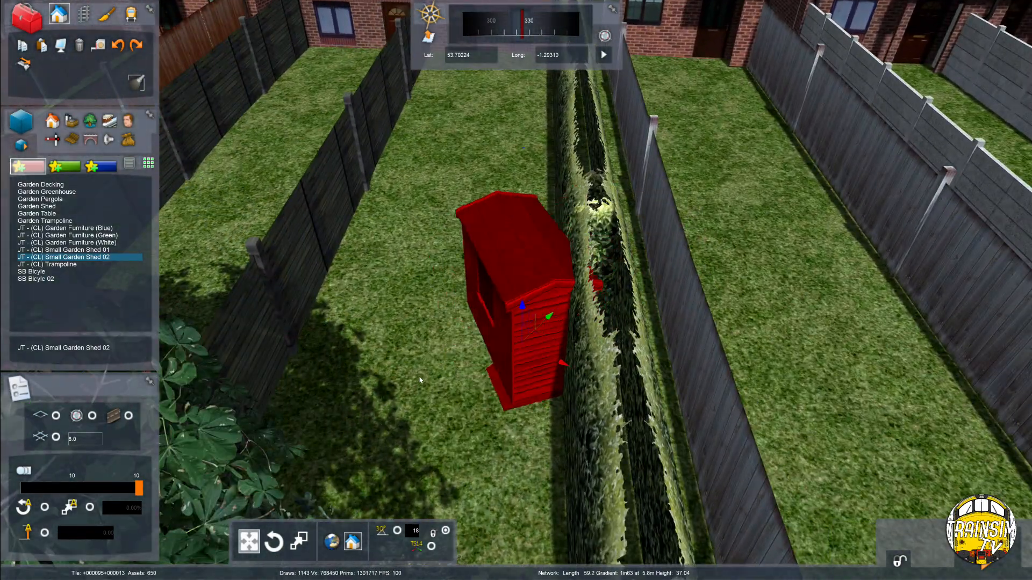
right_click(409, 377)
left_click_drag(485, 362, 476, 364)
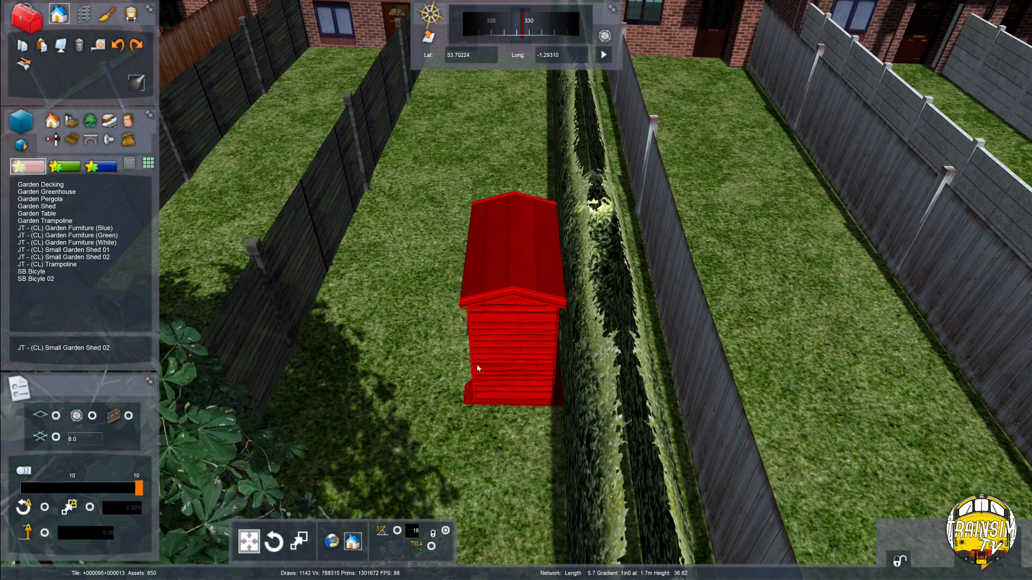
right_click(473, 368)
Place a Garden Shed in the rear corner of the grey wooden-fenced garden beyond the hedge, lined up with the side fence
scroll(472, 368, "down", 3)
key("Right")
key("Down")
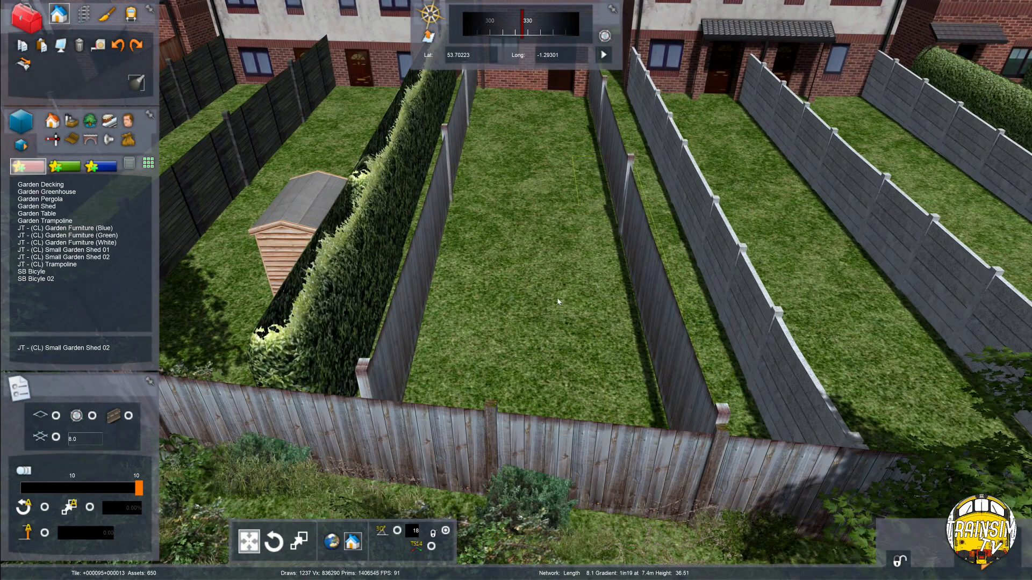
scroll(455, 275, "up", 3)
key("Right")
key("Up")
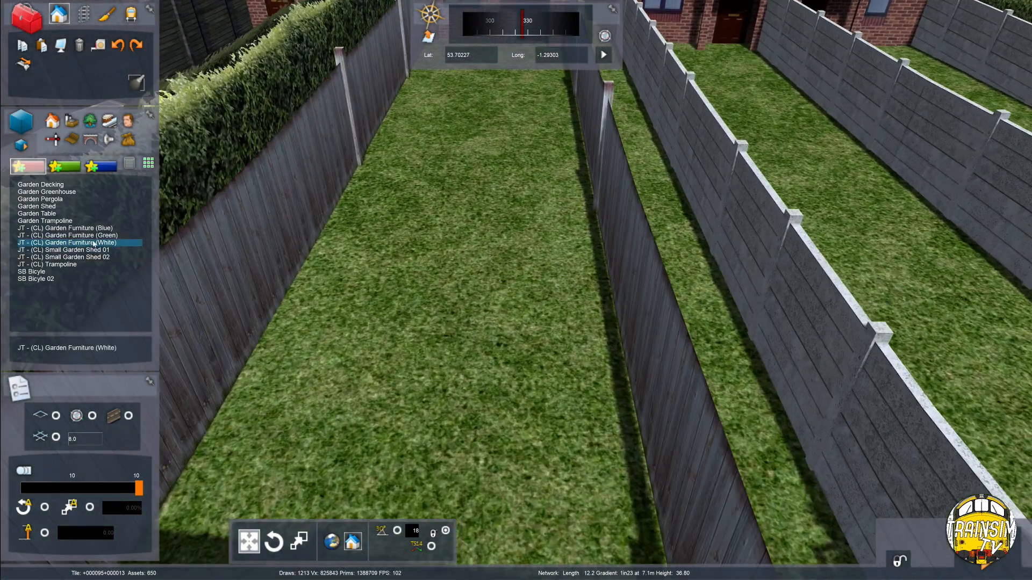
key("Down")
key("Right")
left_click(69, 214)
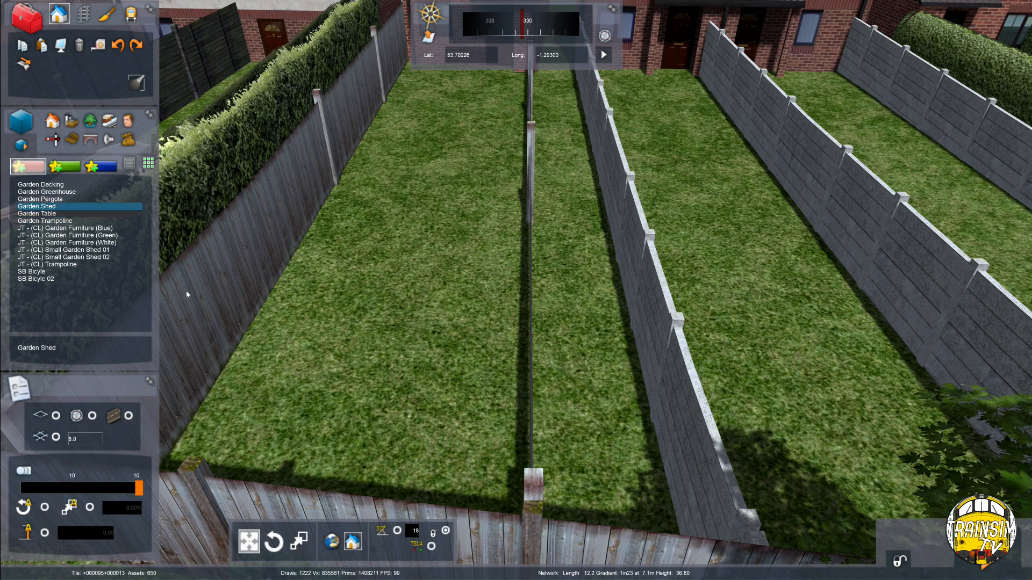
left_click(492, 386)
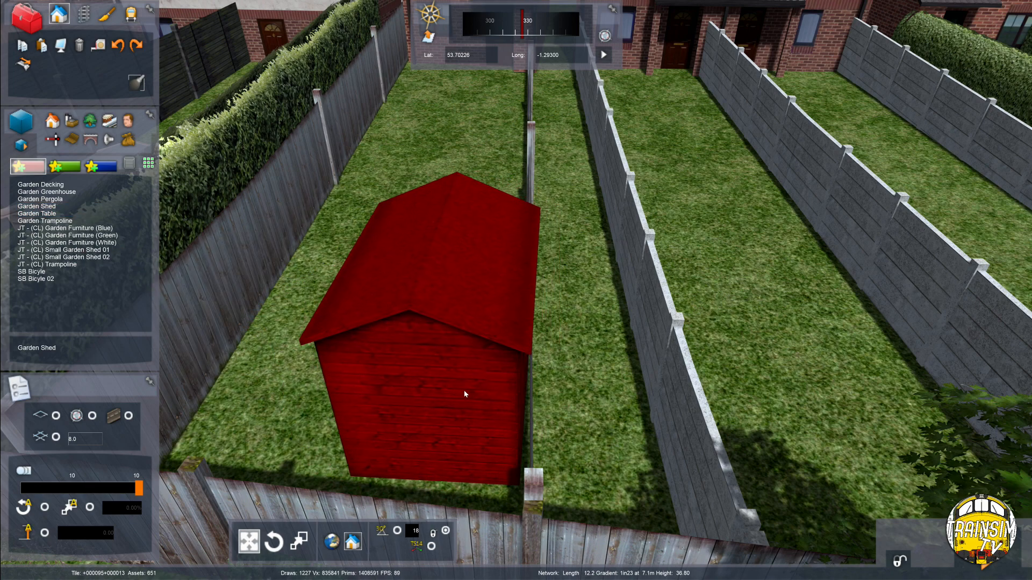
right_click_drag(465, 388, 480, 429)
key("Right")
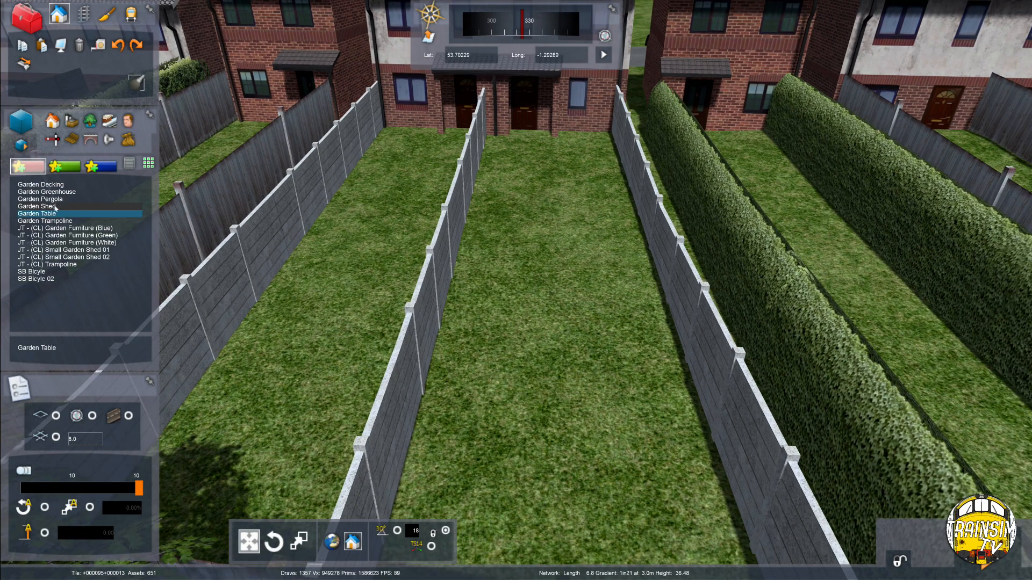
Place a Garden Shed at the rear of the first concrete-fenced garden, turn it square and shift it clear of the side fence
left_click(54, 207)
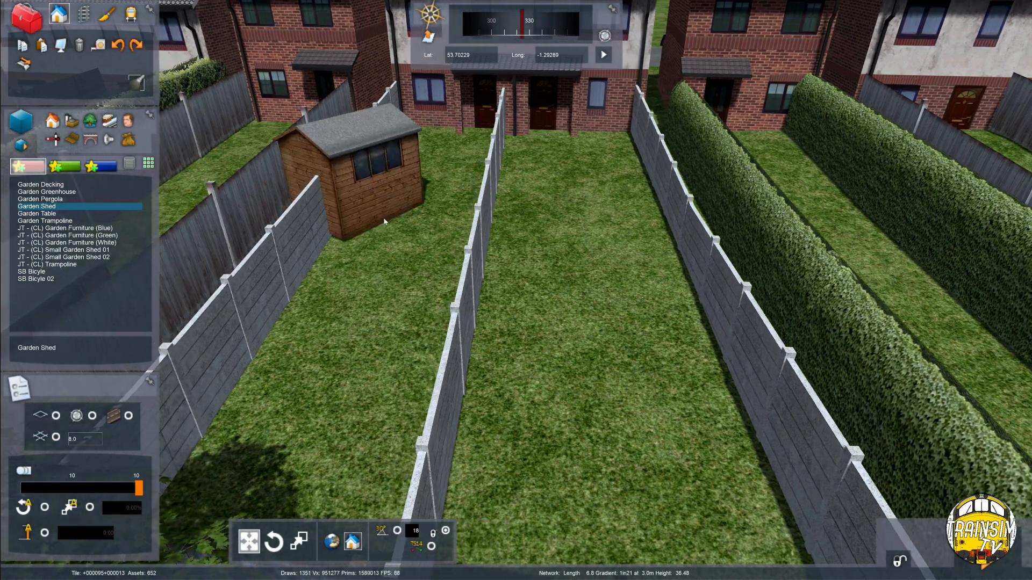
key("Down")
key("Left")
key("Right")
key("Left")
left_click(558, 246)
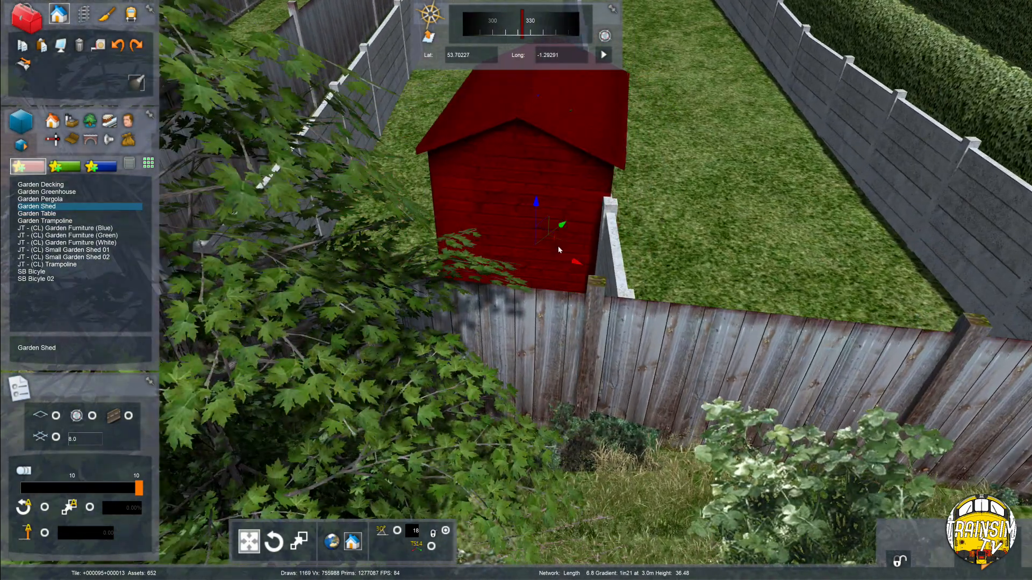
right_click(547, 237)
left_click_drag(545, 237, 501, 234)
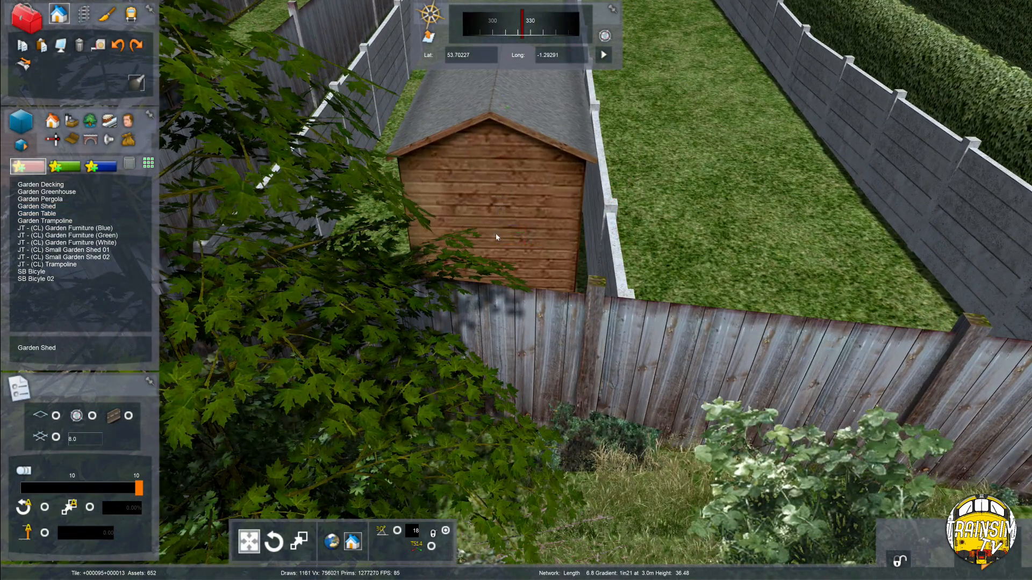
Place JT - (CL) Small Garden Shed 01 behind the rear fence of the next concrete-fenced garden
key("Right")
key("Right")
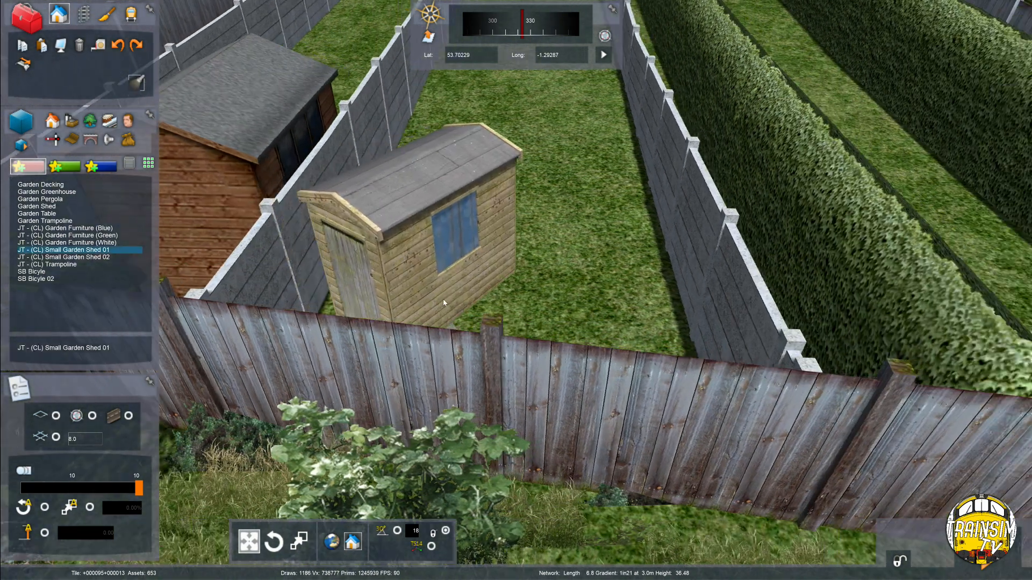
left_click(478, 359)
Place JT - (CL) Small Garden Shed 01 at the rear of the garden between the two hedges, aligned parallel to them
key("Right")
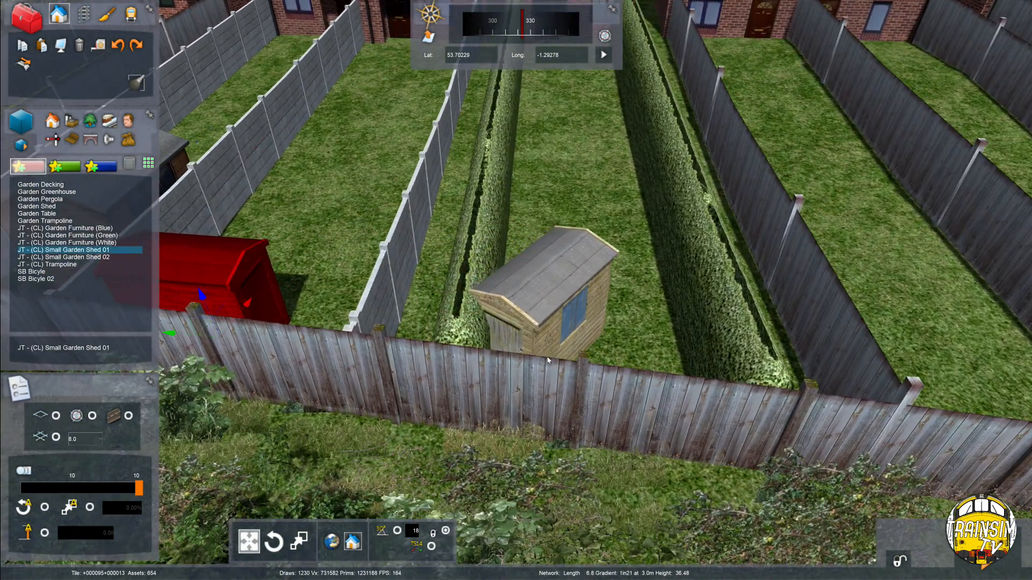
left_click(474, 381)
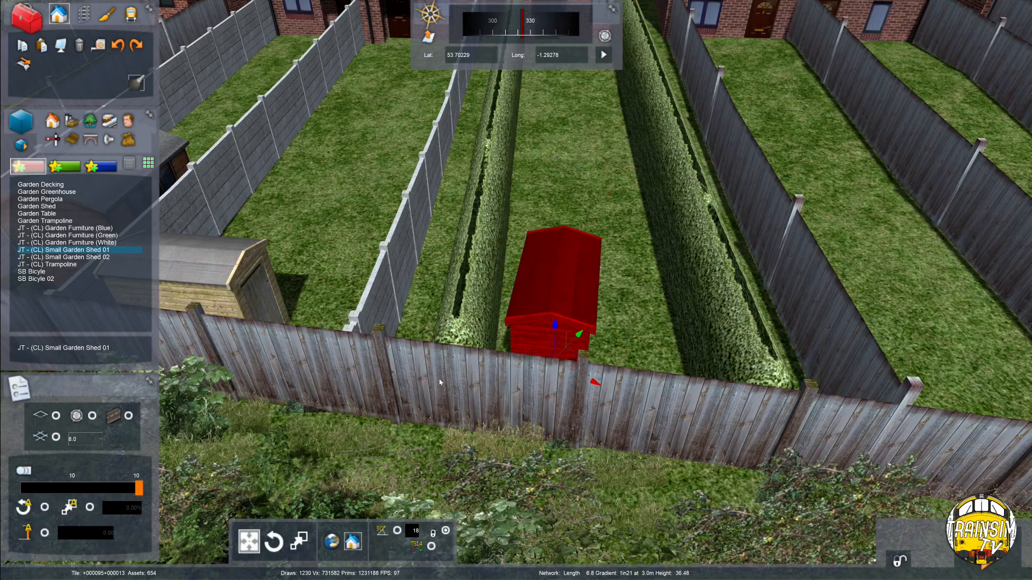
key("Right")
right_click(526, 333)
key("Up")
left_click(528, 338)
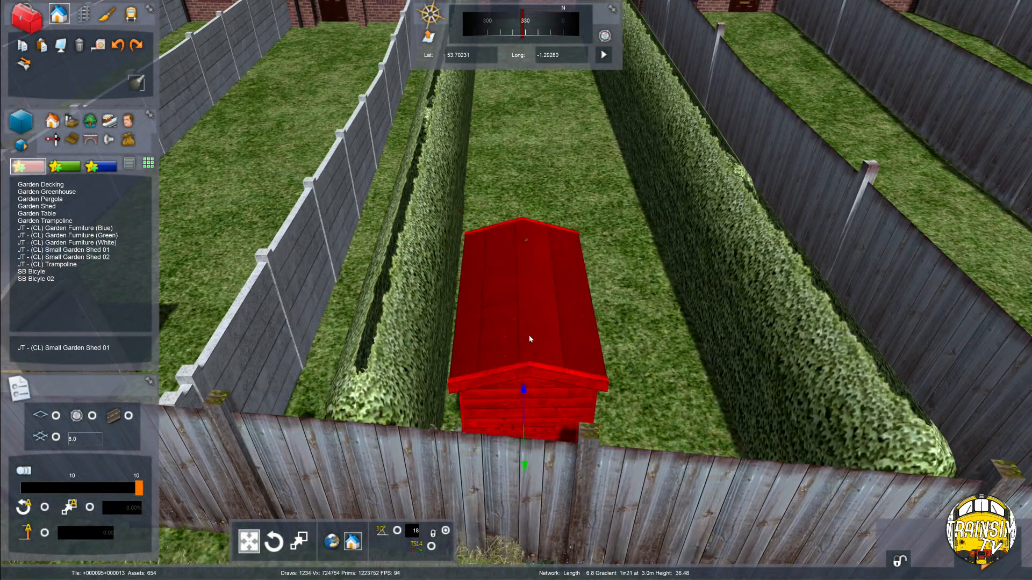
key("Up")
key("Right")
right_click_drag(532, 331, 527, 323)
Place JT - (CL) Small Garden Shed 02 in the rear corner of the wooden-fenced garden past the hedges, turned parallel to the fence and clear of it
key("Right")
key("Down")
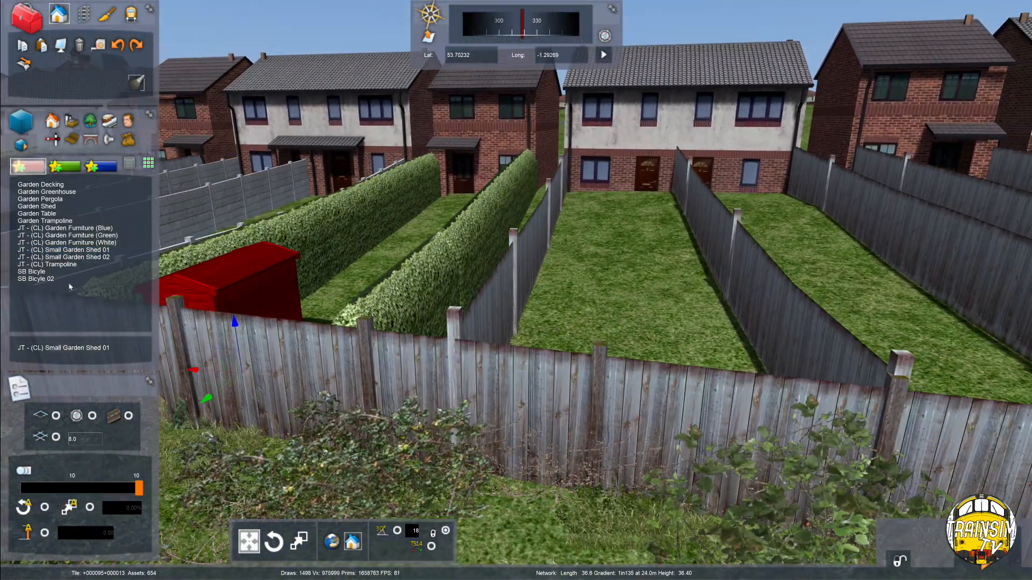
key("Up")
key("Right")
left_click(82, 260)
key("Up")
right_click_drag(524, 284, 618, 366)
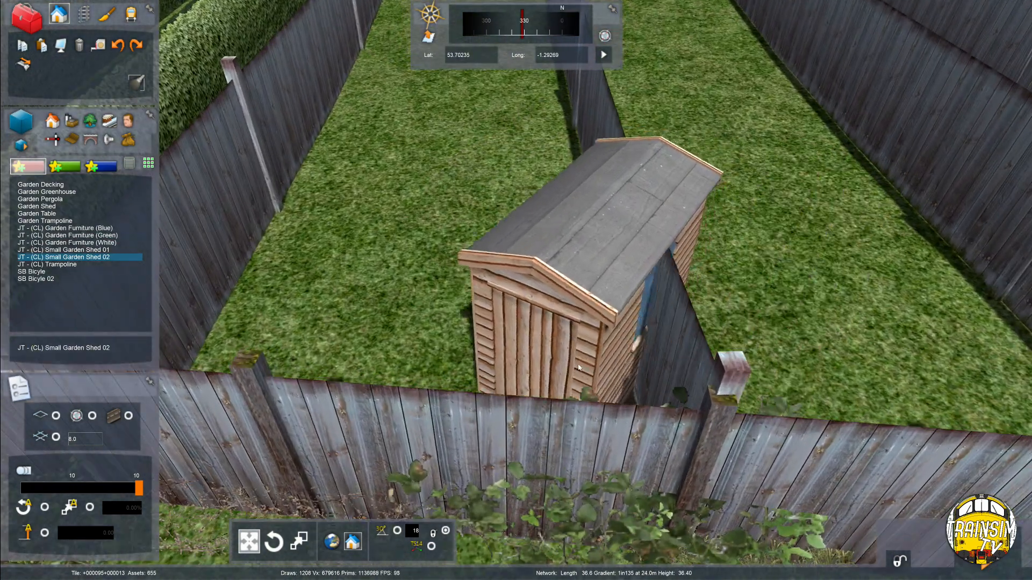
left_click(579, 368)
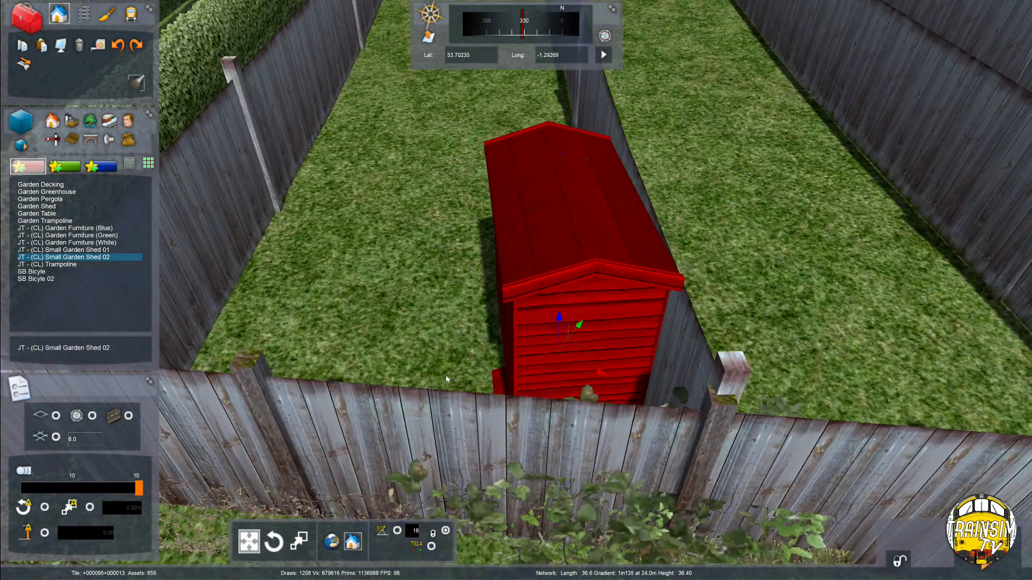
right_click(446, 379)
left_click_drag(517, 305, 484, 301)
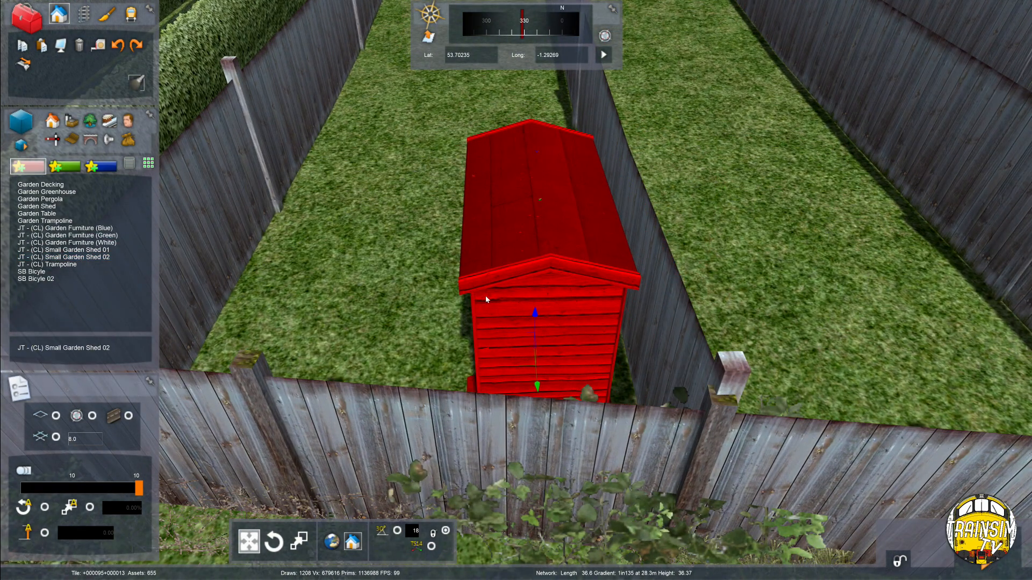
Place a Garden Shed at the rear of the adjoining wooden-fenced garden and align it with the side fence
key("Right")
key("Down")
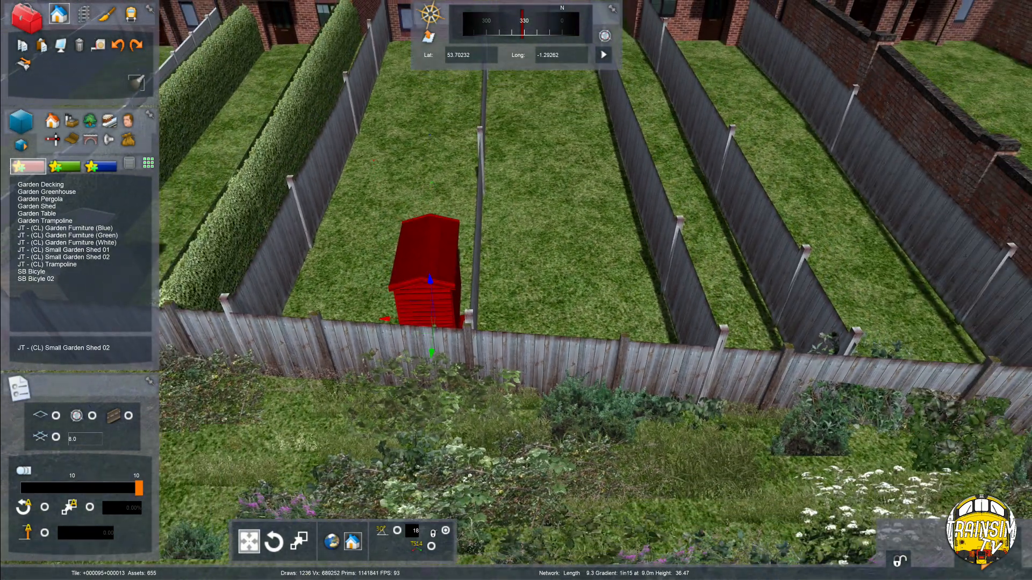
right_click_drag(485, 299, 473, 252)
key("Up")
key("Up")
key("Right")
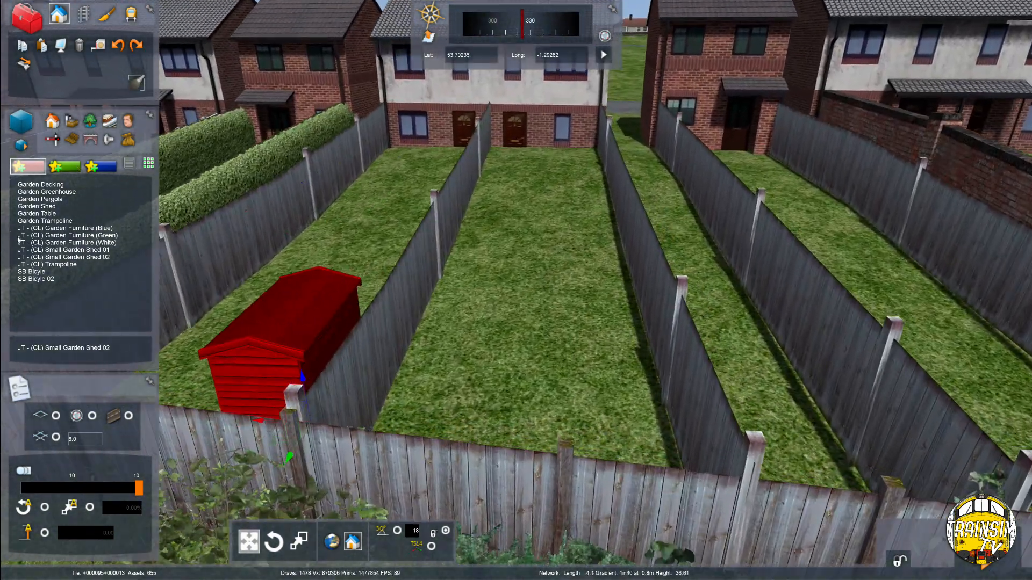
left_click(45, 208)
key("Right")
left_click_drag(456, 422, 469, 400)
right_click(493, 422)
right_click(470, 401)
left_click(381, 350)
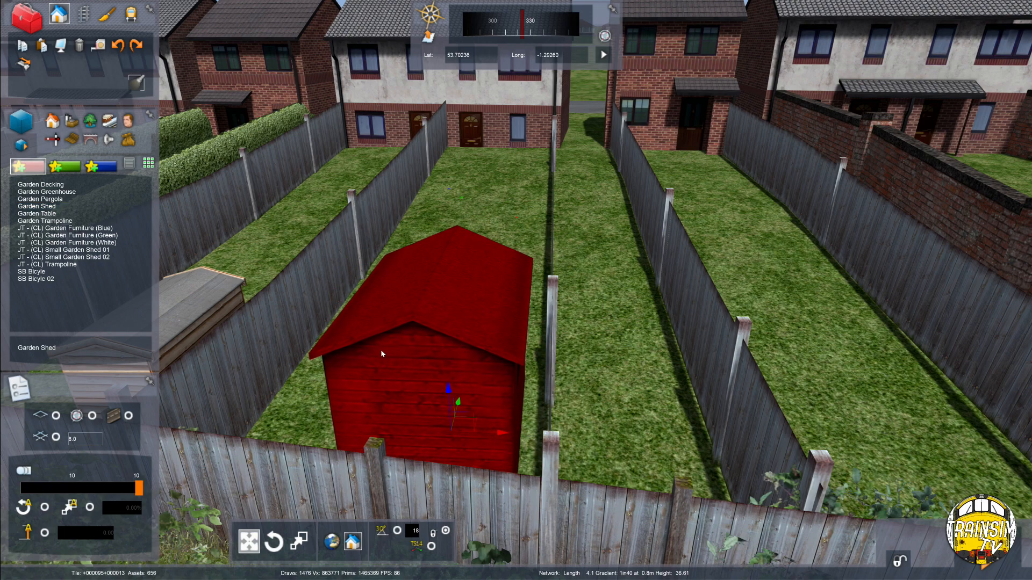
Nudge the selected Garden Shed into its final position beside the side fence and finish placing it
left_click_drag(381, 351, 391, 350)
right_click(482, 366)
key("Right")
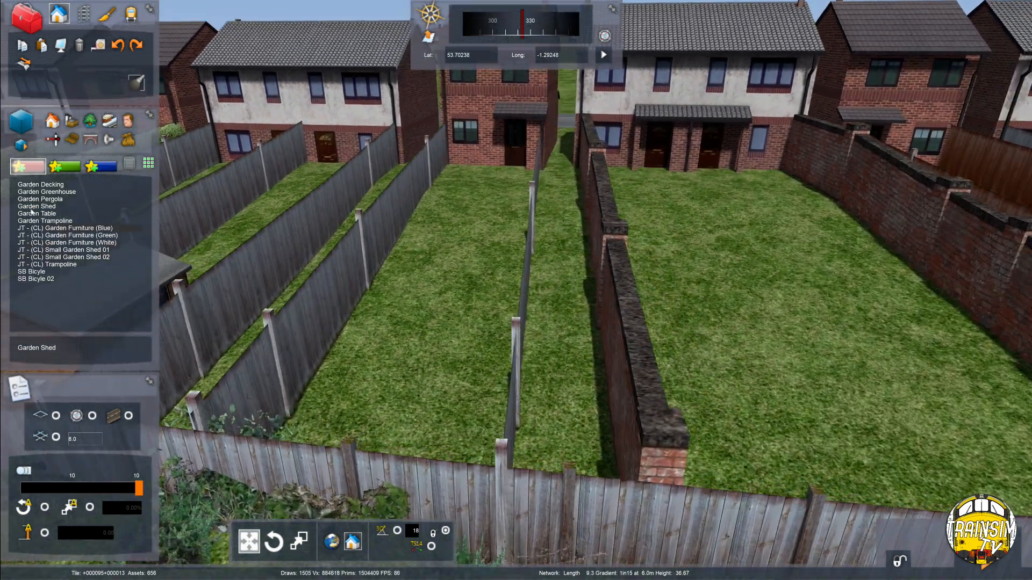
Place a Garden Shed at the rear of the next grey-fenced garden, align it with the side fence and check its base
key("Up")
left_click(57, 192)
key("Left")
left_click(59, 208)
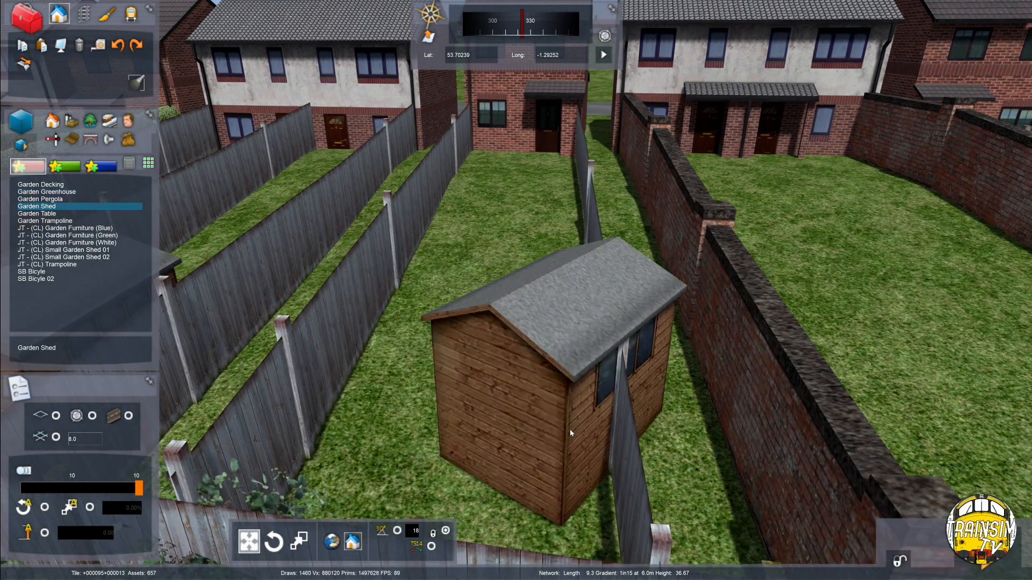
left_click_drag(561, 469, 527, 478)
left_click_drag(566, 339, 560, 339)
right_click_drag(560, 339, 806, 325)
key("Up")
right_click_drag(546, 324, 441, 325)
key("Right")
key("Up")
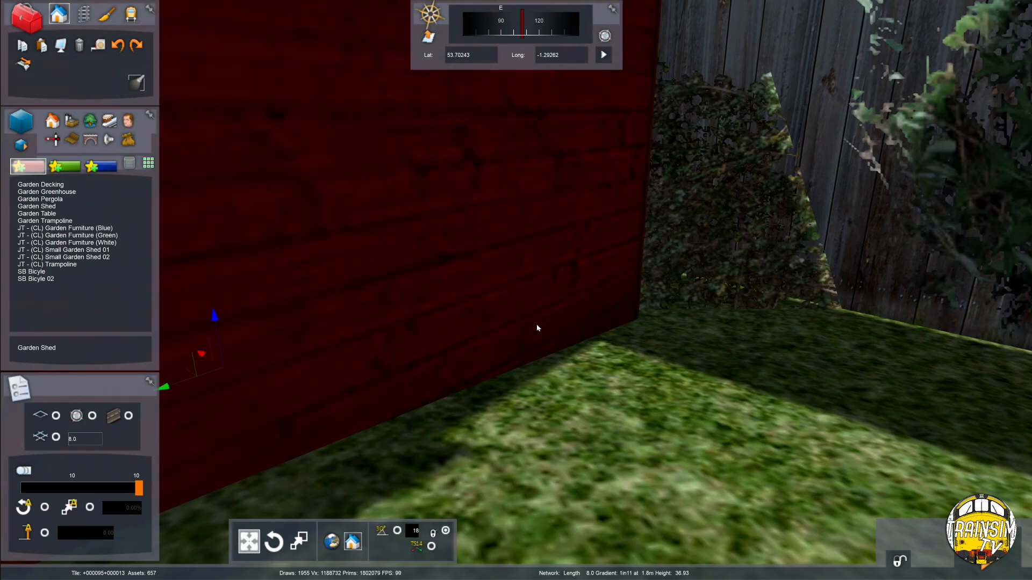
Place JT - (CL) Small Garden Shed 02 in the rear corner of the brick-walled garden, turned parallel to the side wall
right_click_drag(537, 325, 215, 323)
key("Down")
key("Up")
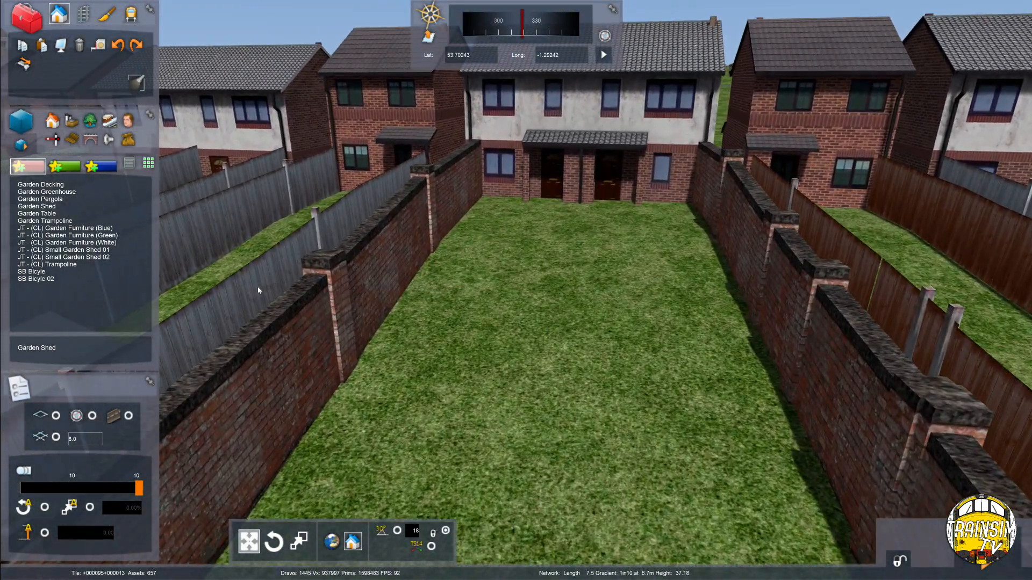
right_click_drag(516, 419, 516, 484)
key("Down")
key("Up")
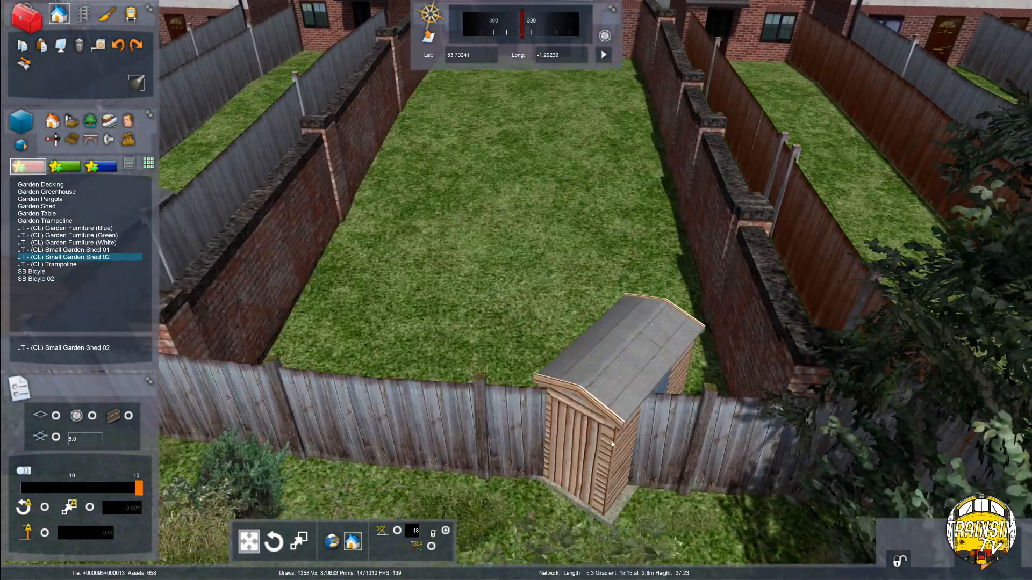
left_click_drag(654, 397, 558, 424)
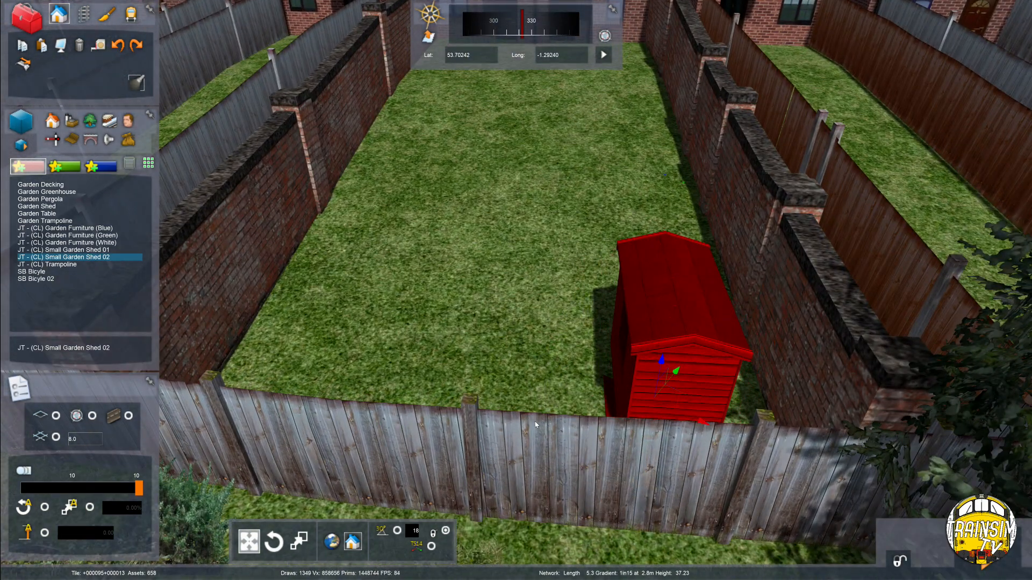
left_click(536, 425)
Place a Garden Shed at the rear of the brown-fenced garden beside the tree, aligned with the fence and clear of it
key("Right")
right_click_drag(647, 364, 630, 365)
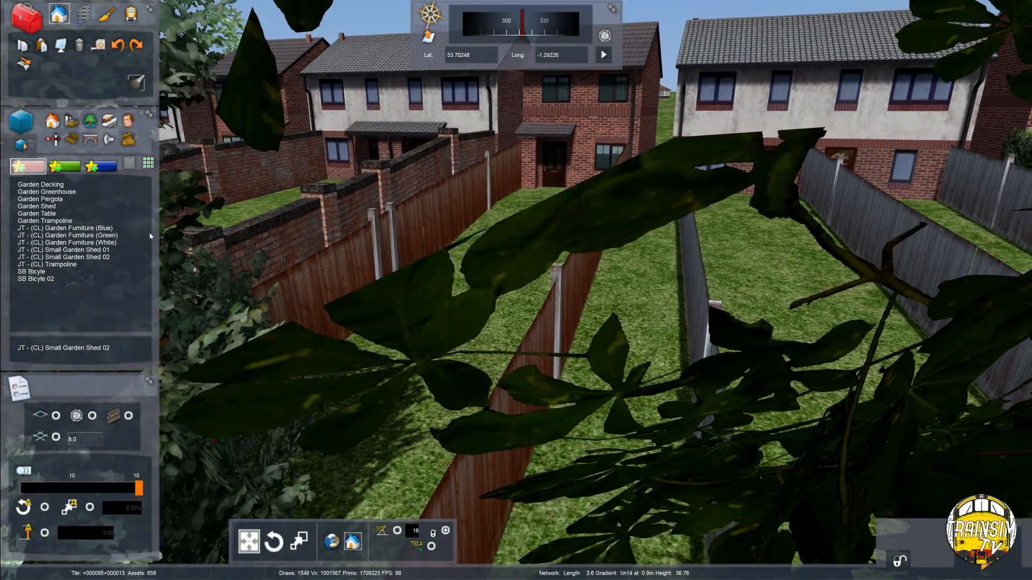
key("Left")
right_click_drag(510, 301, 511, 349)
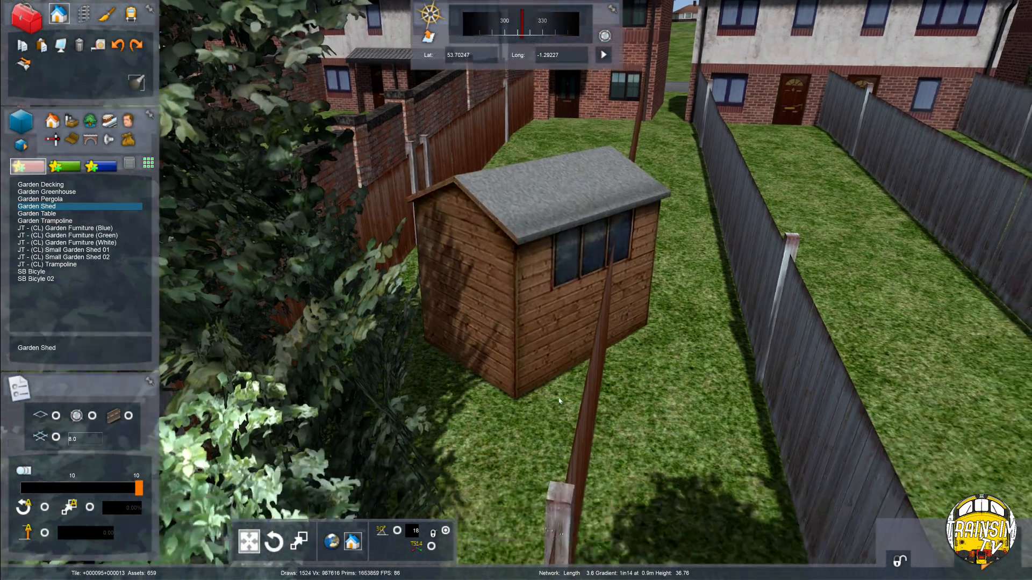
key("Up")
key("Down")
left_click_drag(519, 408, 555, 407)
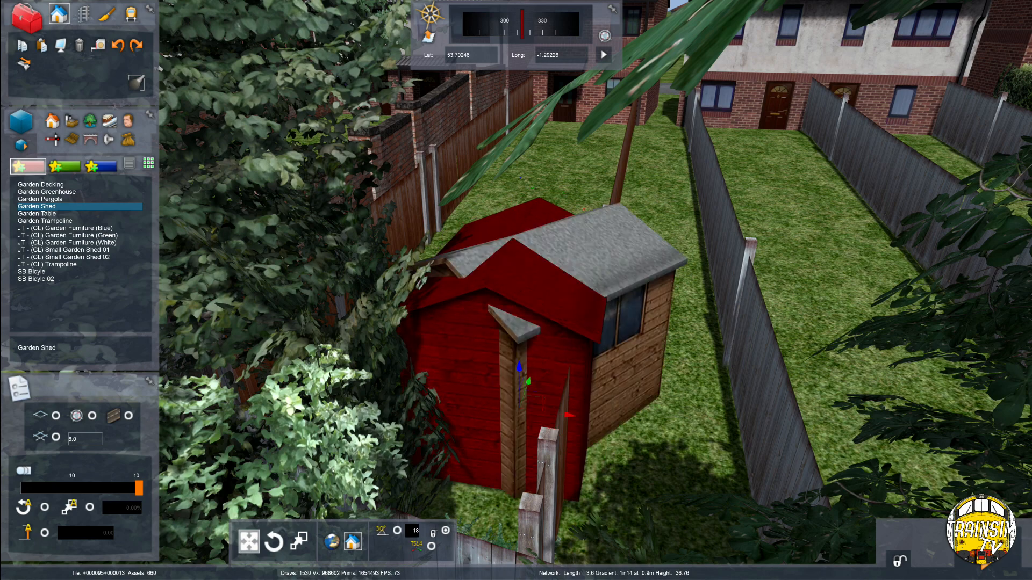
right_click(526, 378)
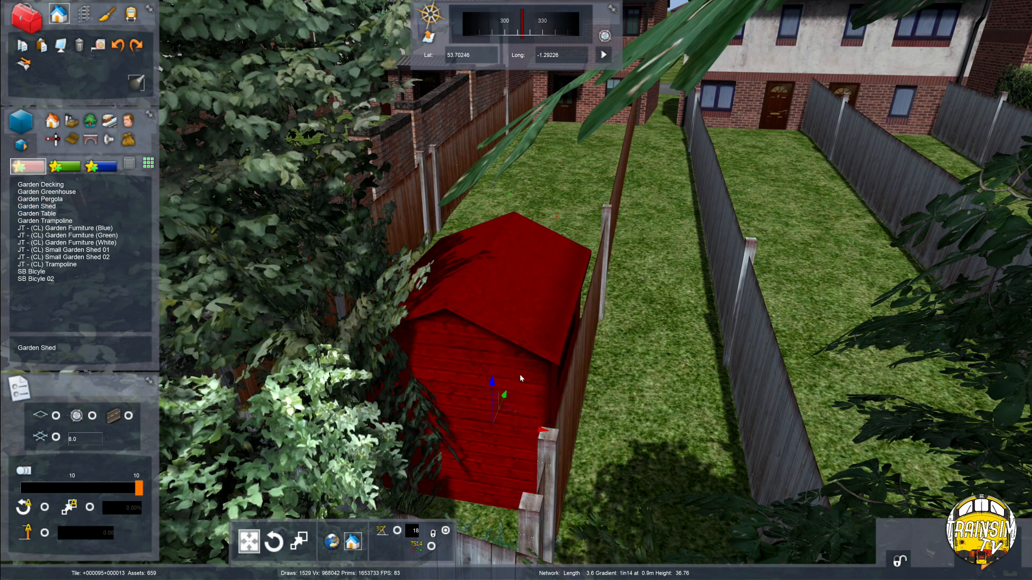
right_click(520, 375)
Place JT - (CL) Small Garden Shed 02 lengthwise along the rear fence of the next grey-fenced garden, clear of the dividing fence
key("Right")
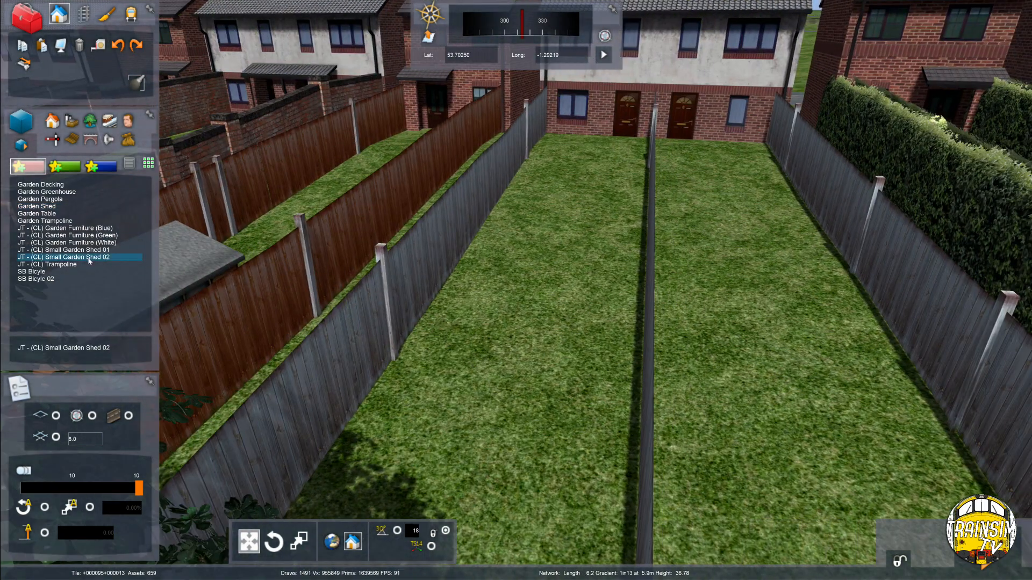
right_click_drag(516, 343, 483, 393)
key("Down")
left_click_drag(528, 408, 499, 414)
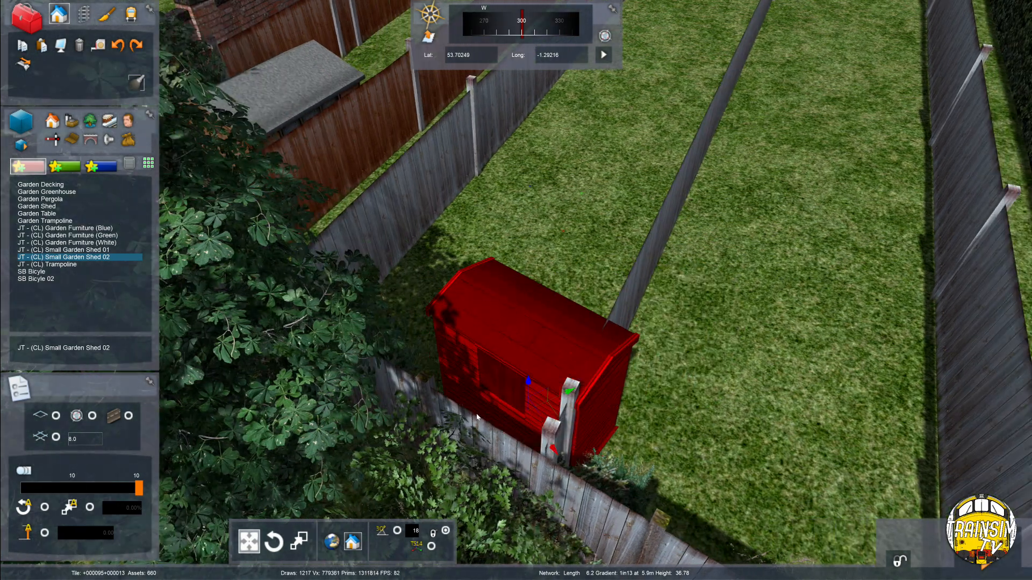
right_click(477, 417)
left_click_drag(568, 298, 540, 294)
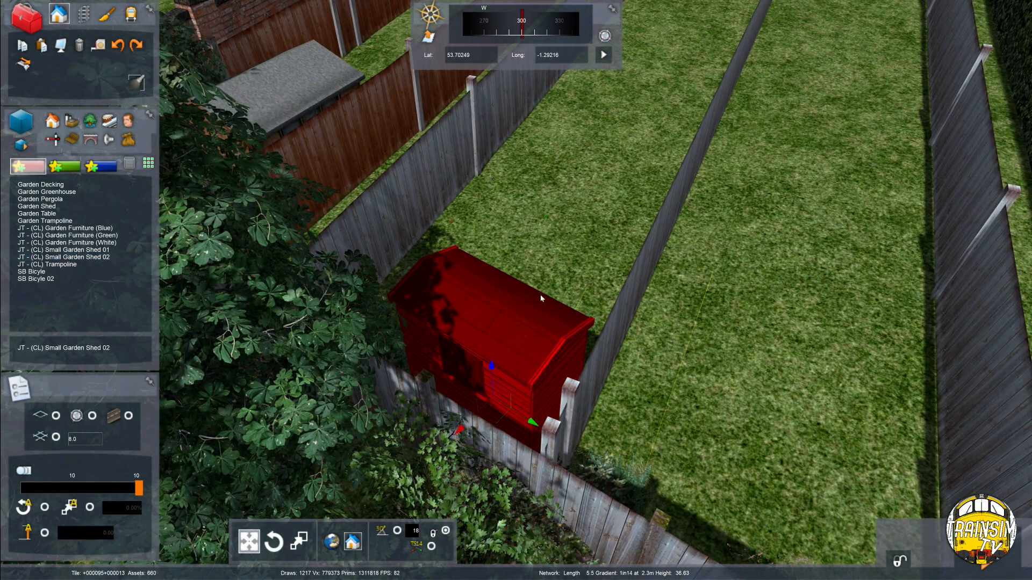
Place a Garden Shed in the adjoining garden, turned lengthwise along the rear fence next to the dividing fence
right_click_drag(540, 294, 1, 378)
key("Down")
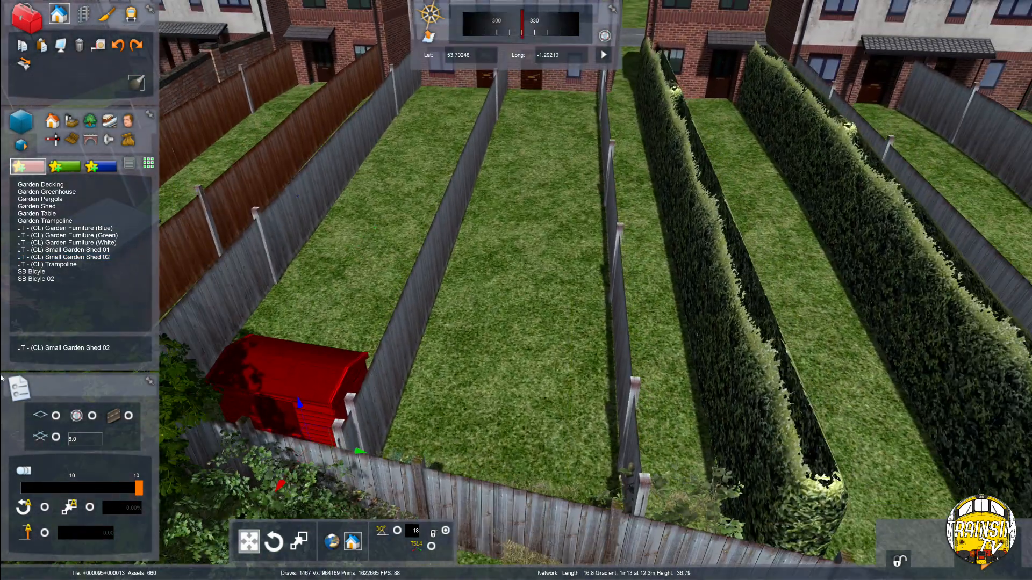
key("Up")
key("Left")
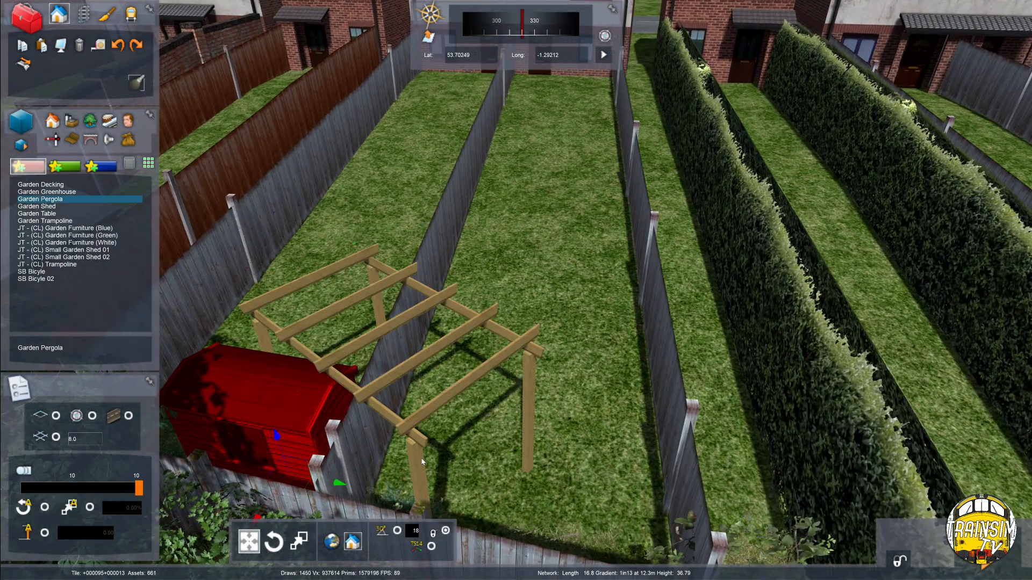
left_click(37, 206)
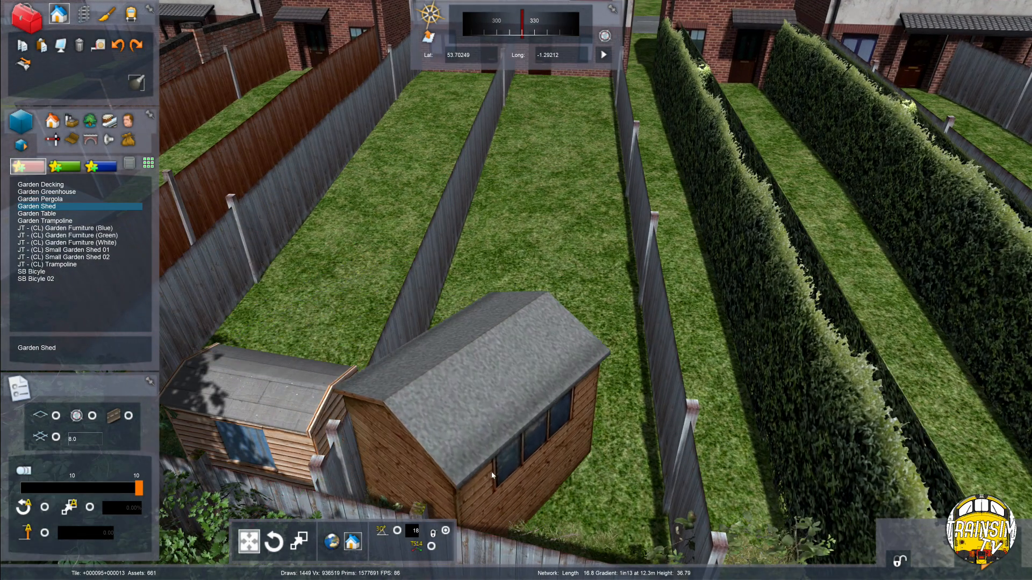
left_click(472, 476)
right_click(445, 484)
key("Left")
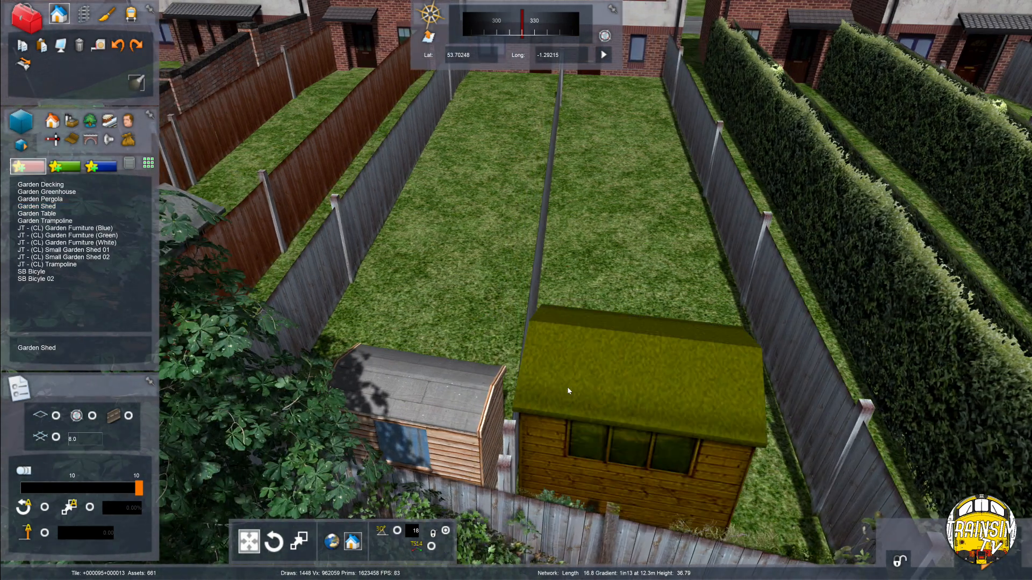
left_click_drag(568, 390, 588, 388)
right_click(588, 388)
Place JT - (CL) Small Garden Shed 02 between the two hedges, lengthwise along the rear fence
key("Right")
right_click_drag(543, 388, 543, 347)
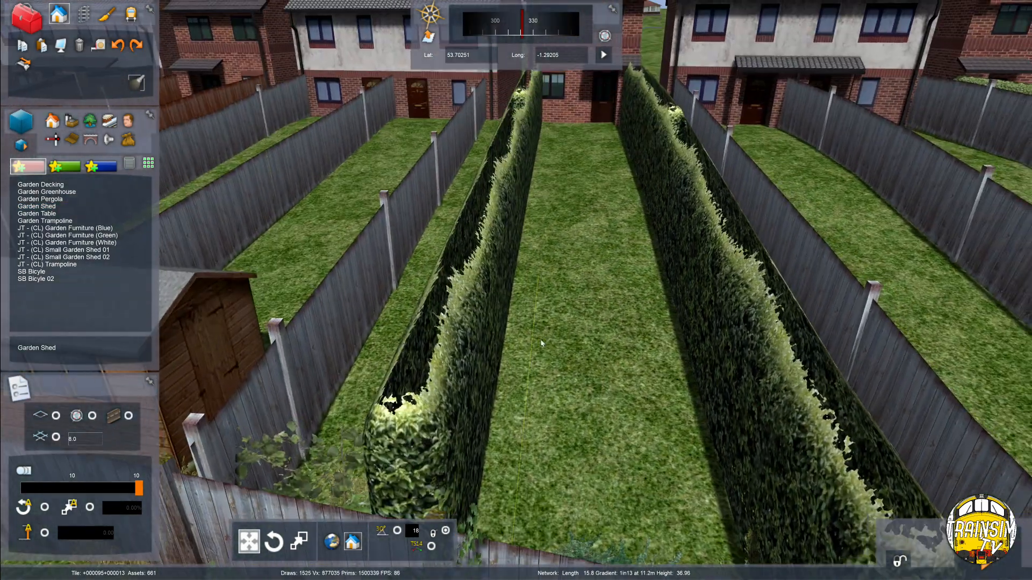
key("Up")
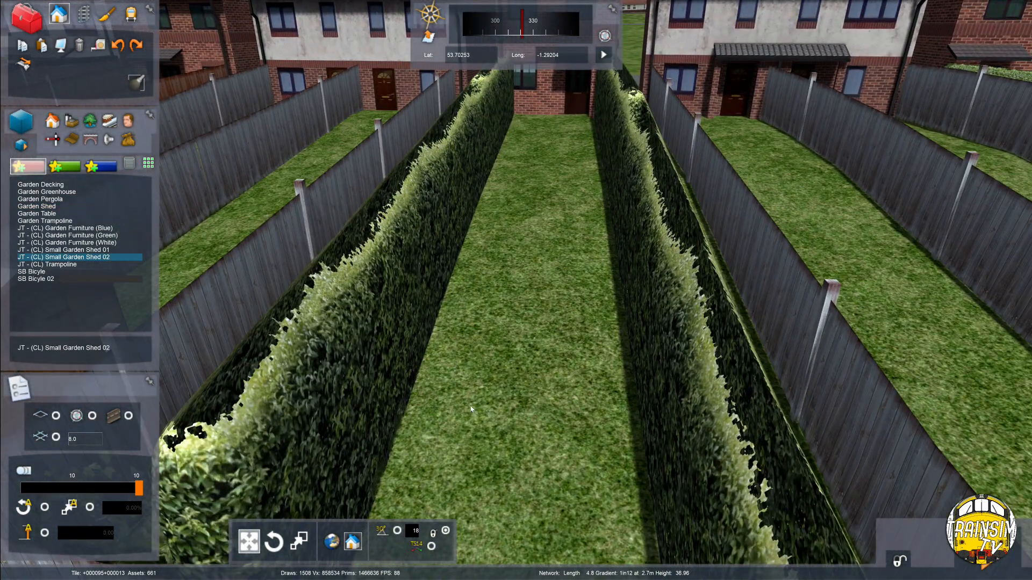
key("Down")
left_click(470, 463)
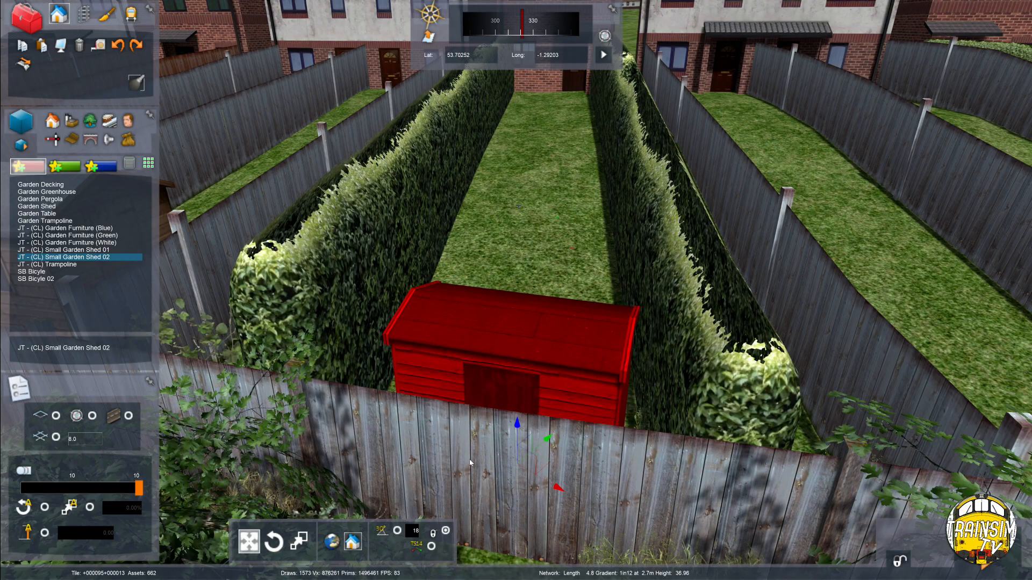
Place JT - (CL) Small Garden Shed 02 at the rear of the wooden-fenced garden past the hedges, parallel to its side fence
key("Right")
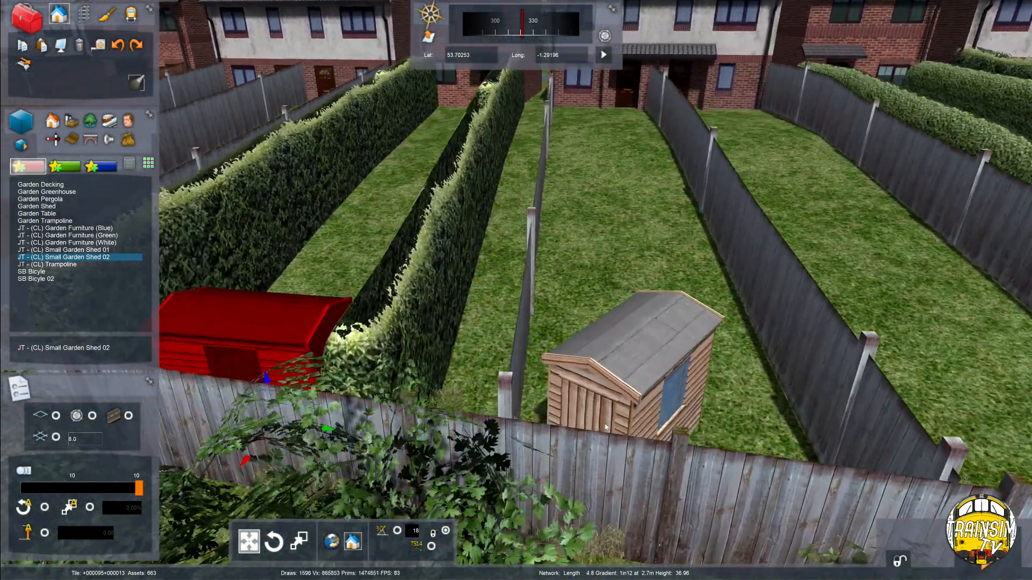
left_click(605, 427)
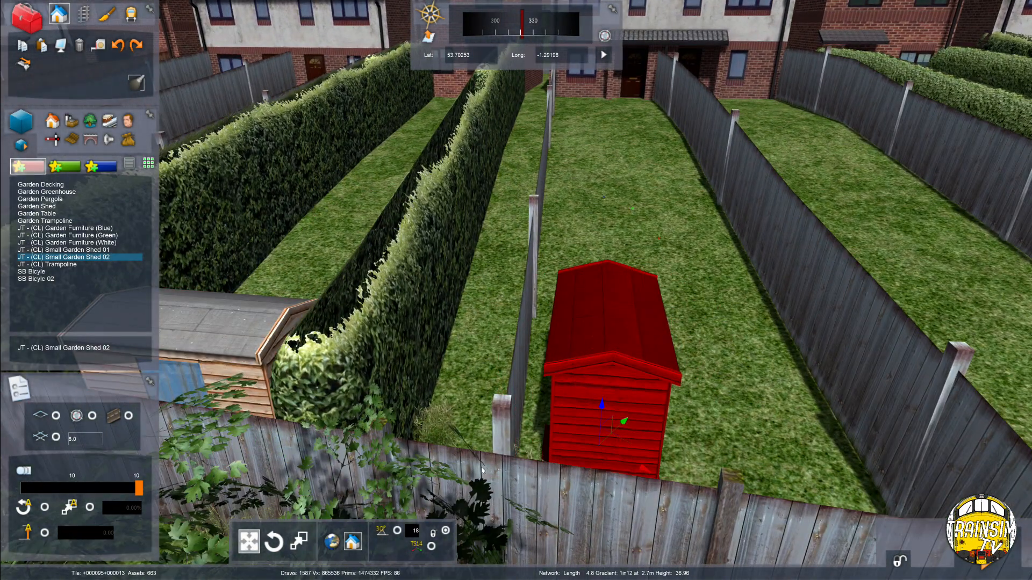
key("Right")
right_click_drag(472, 451, 376, 483)
right_click(507, 457)
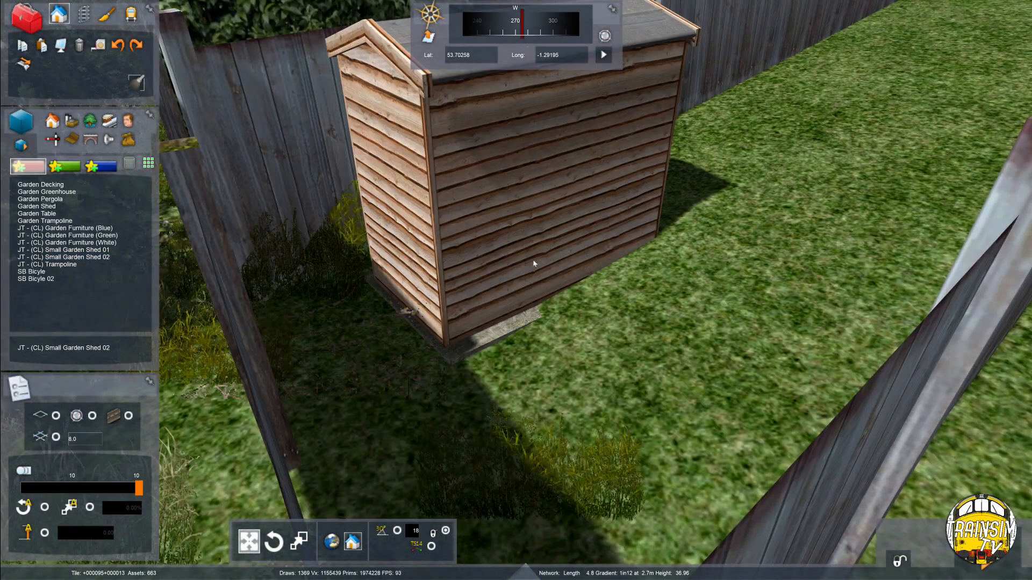
key("Down")
right_click_drag(648, 94, 630, 283)
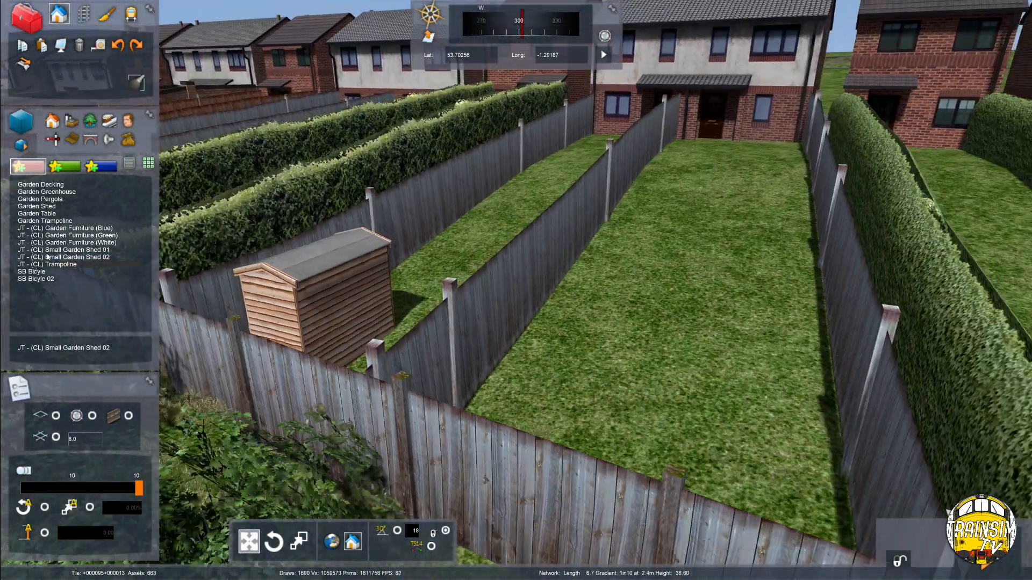
Place JT - (CL) Small Garden Shed 02 in the rear corner of the neighbouring fenced garden, turned lengthwise along the rear fence
key("Up")
right_click_drag(640, 403, 494, 288)
key("Right")
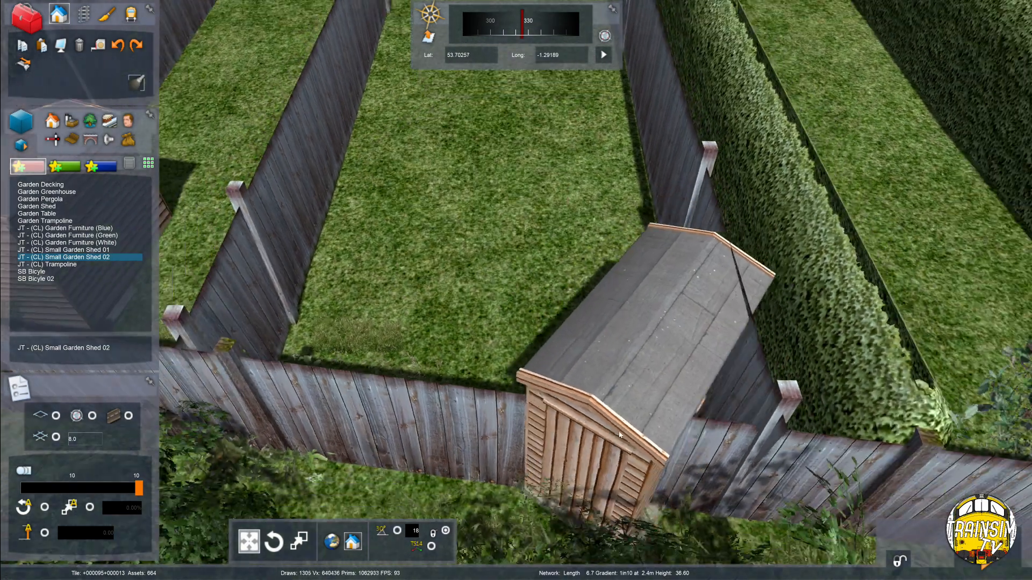
left_click_drag(577, 371, 537, 379)
key("Down")
Place JT - (CL) Small Garden Shed 02 in the hedged garden next door, parallel to the dividing hedge and set back from the rear fence
key("Right")
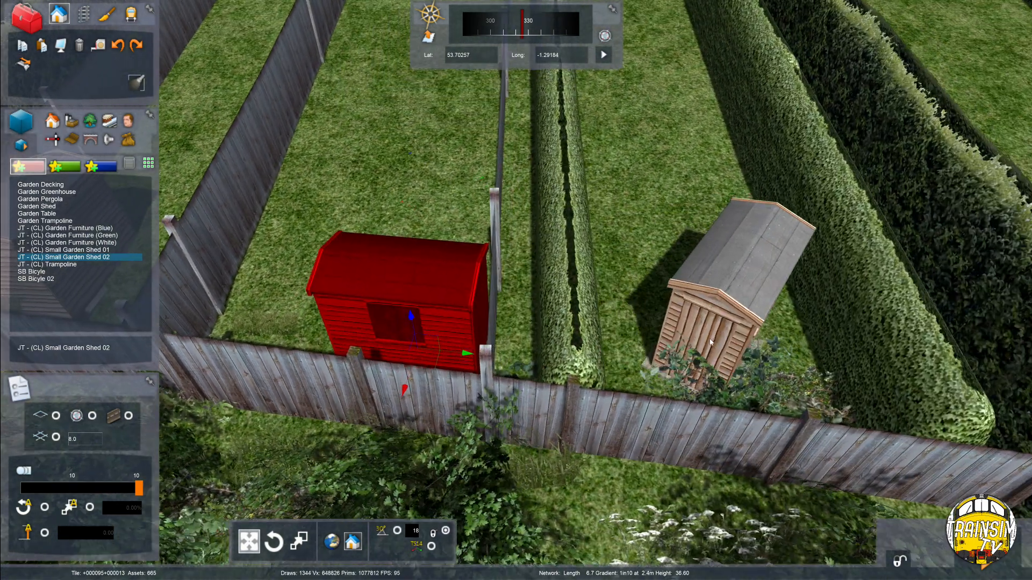
key("Up")
key("Right")
left_click_drag(607, 356, 520, 378)
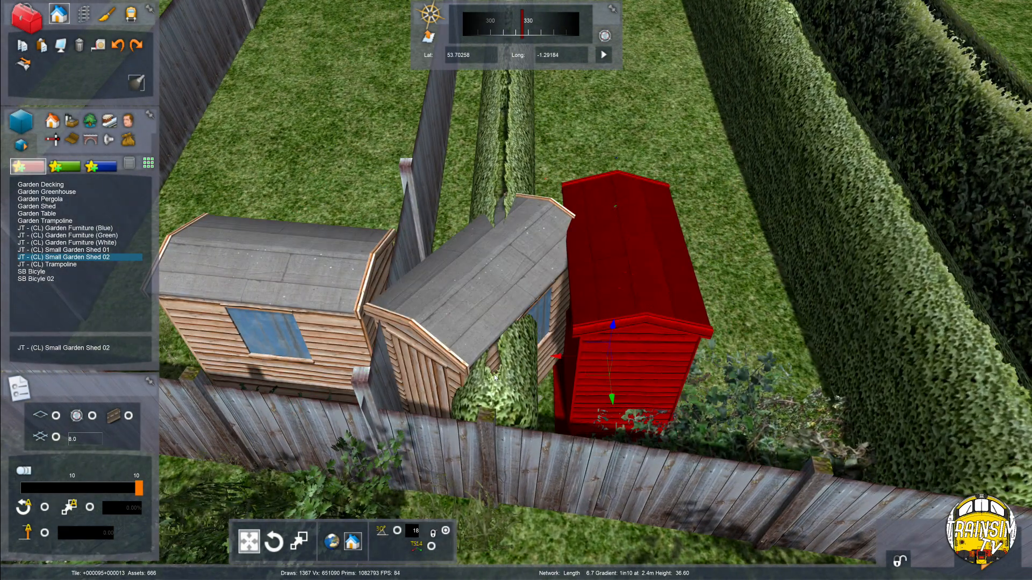
right_click(494, 378)
left_click_drag(643, 300, 617, 267)
key("Down")
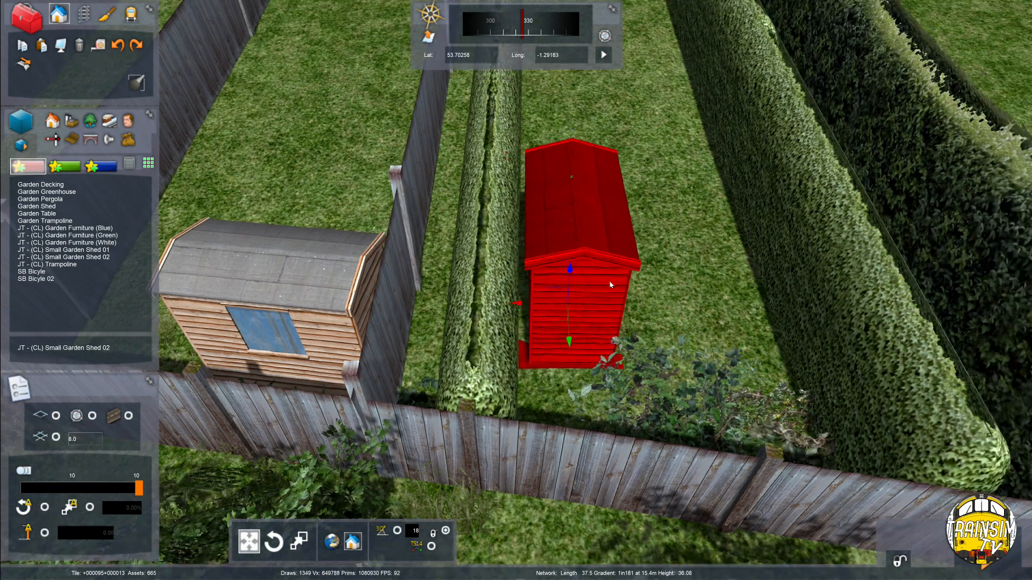
Place a Garden Shed in the rear corner of the fully hedged garden, lengthwise along the rear hedge, and check its base
key("Right")
right_click_drag(611, 212, 605, 288)
left_click(605, 288)
left_click(59, 200)
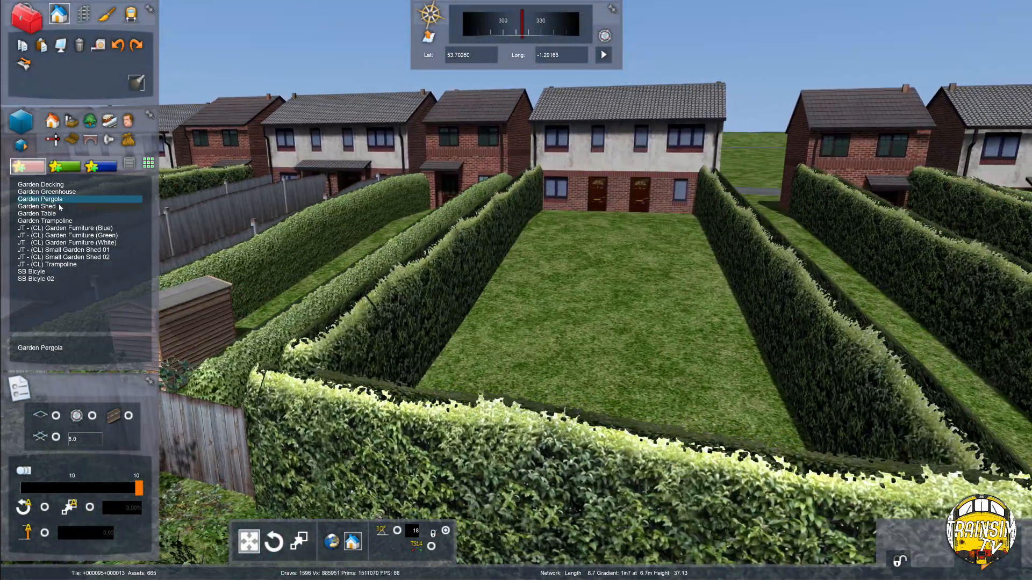
right_click_drag(728, 419, 698, 436)
key("Right")
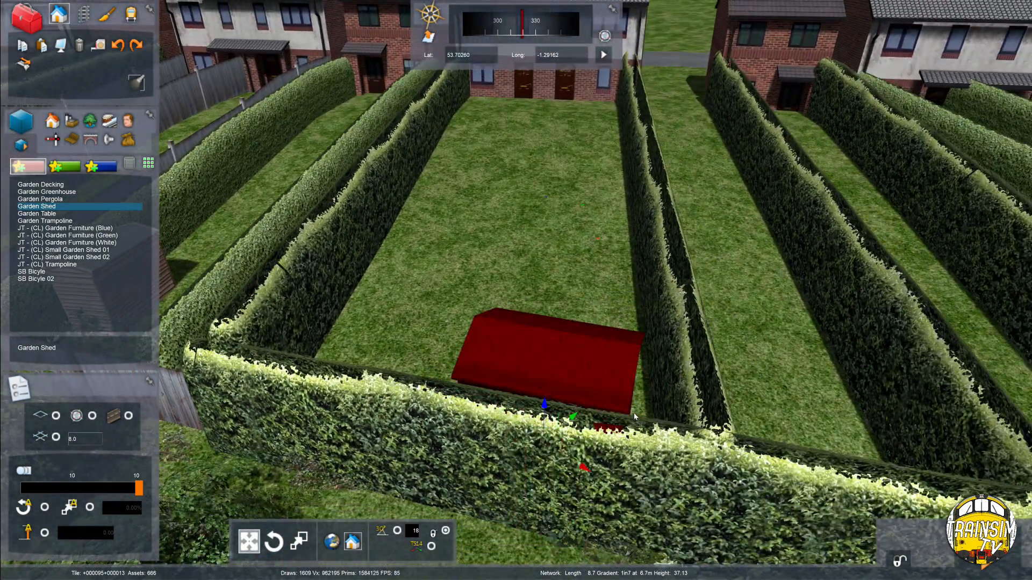
left_click(569, 383)
right_click_drag(569, 364, 827, 306)
key("Left")
key("Up")
right_click_drag(515, 290, 634, 333)
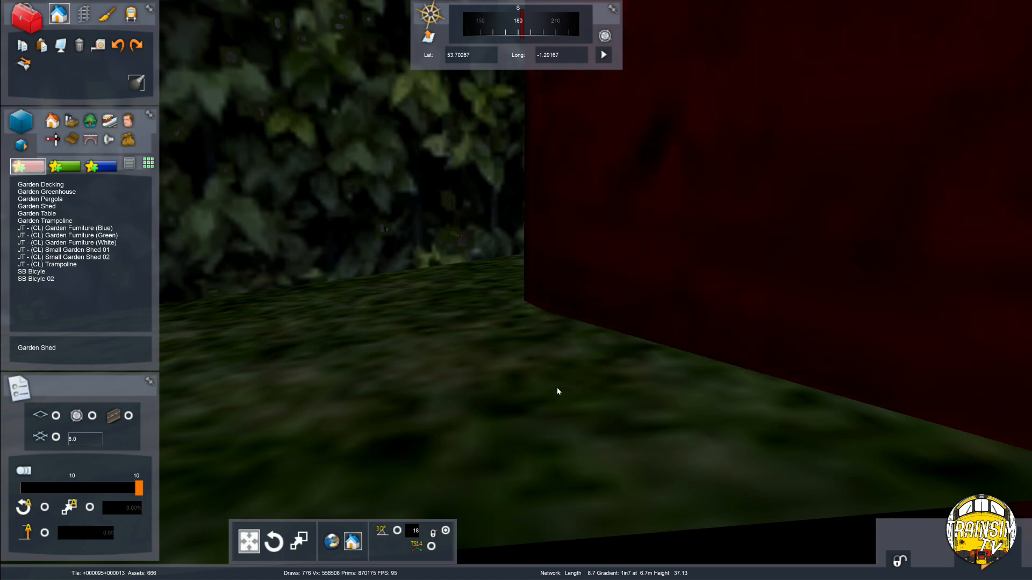
left_click(508, 426)
key("Down")
right_click_drag(508, 426, 704, 397)
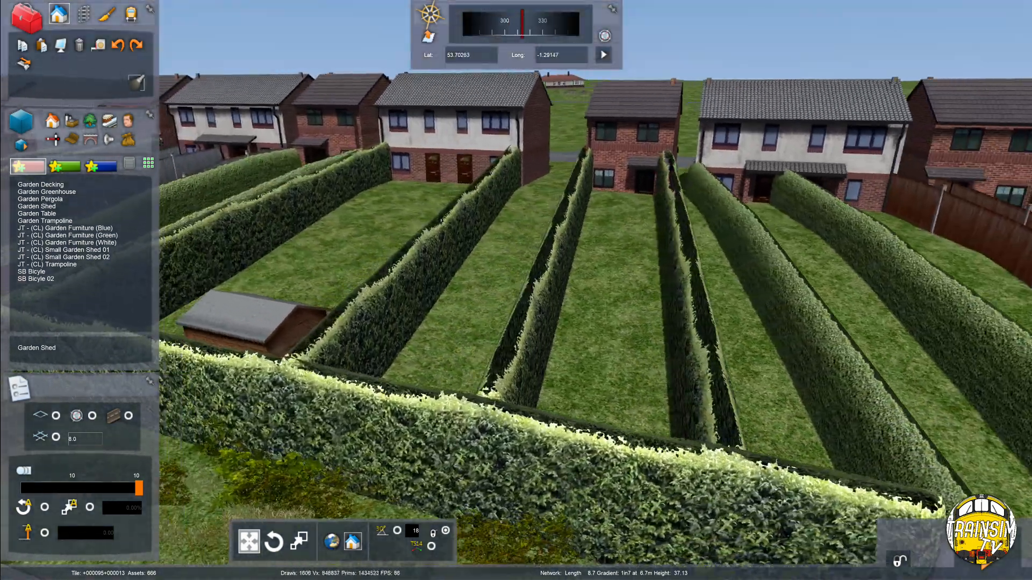
Place a JT - (CL) Small Garden Shed 02 at the back of one of the narrow hedged gardens
key("Up")
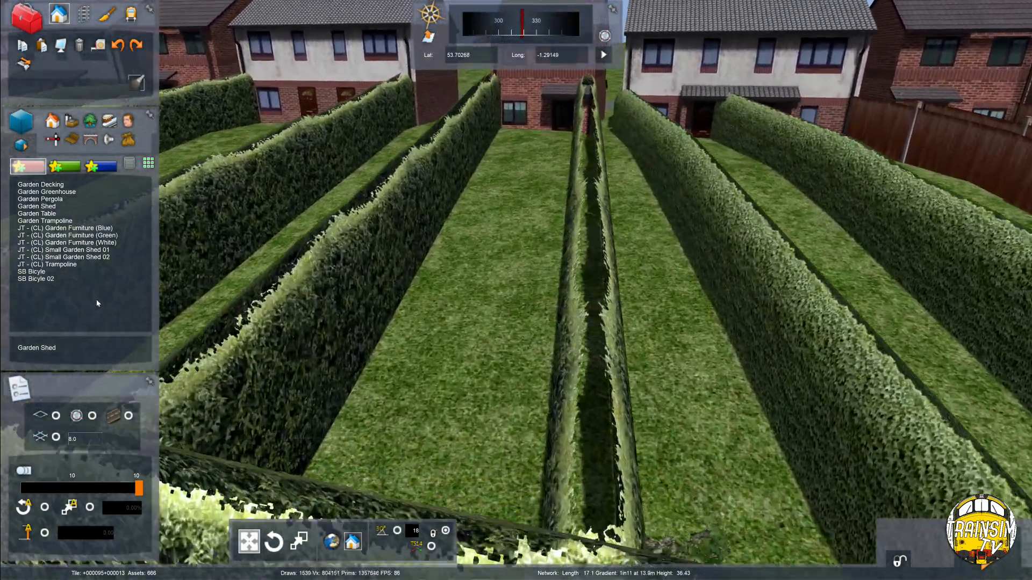
left_click(105, 258)
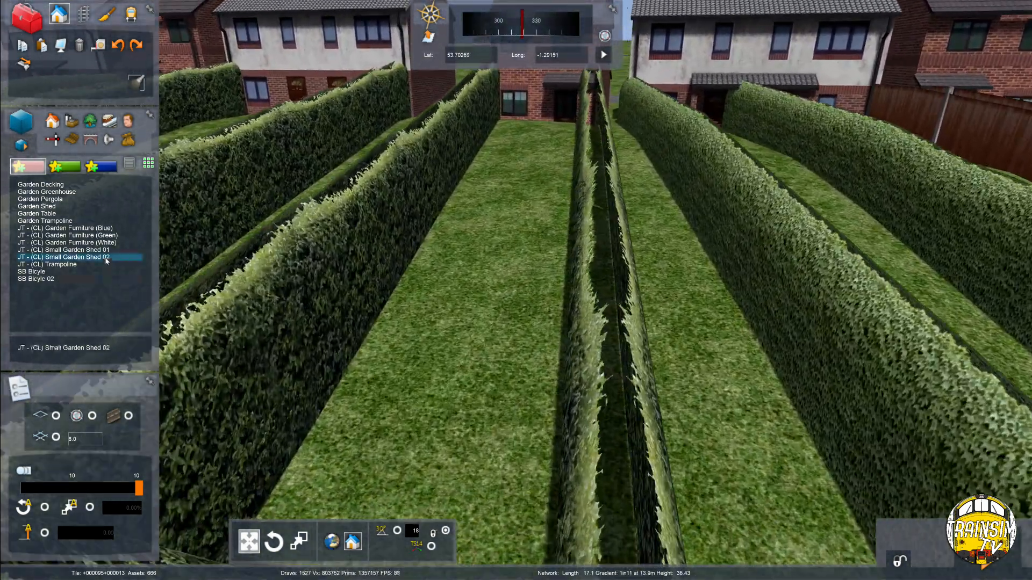
key("Down")
right_click_drag(387, 301, 435, 389)
left_click(413, 376)
Place a JT - (CL) Small Garden Shed 01 in the hedged garden by the wooden back fence, turned parallel to that fence
key("Down")
key("Right")
key("Up")
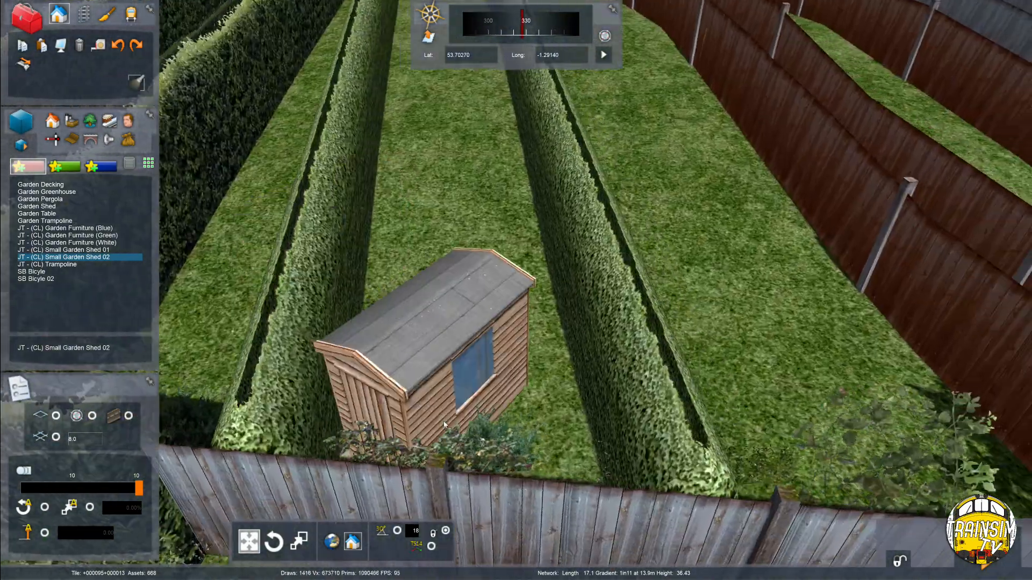
key("Right")
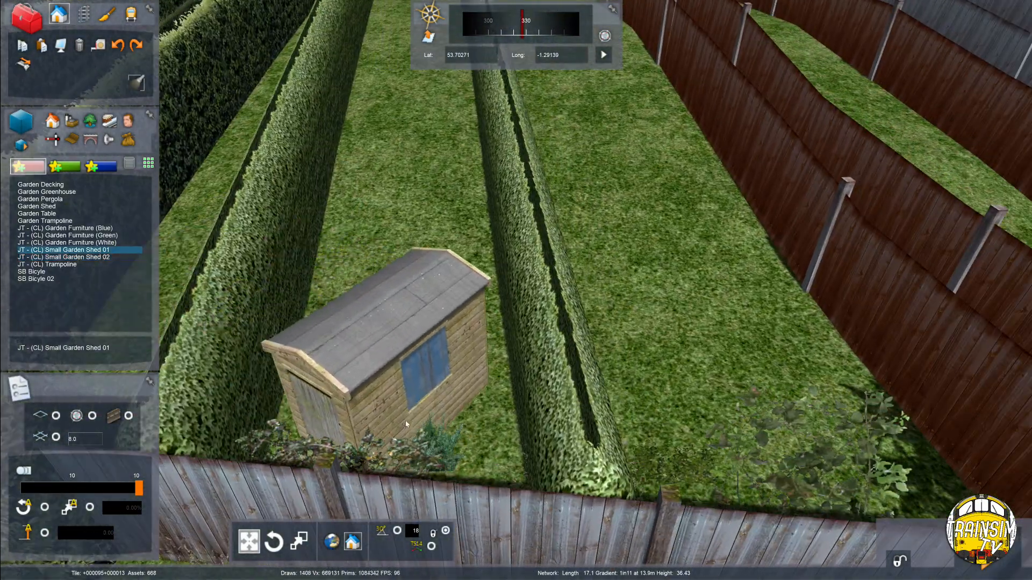
left_click(406, 420)
key("Right")
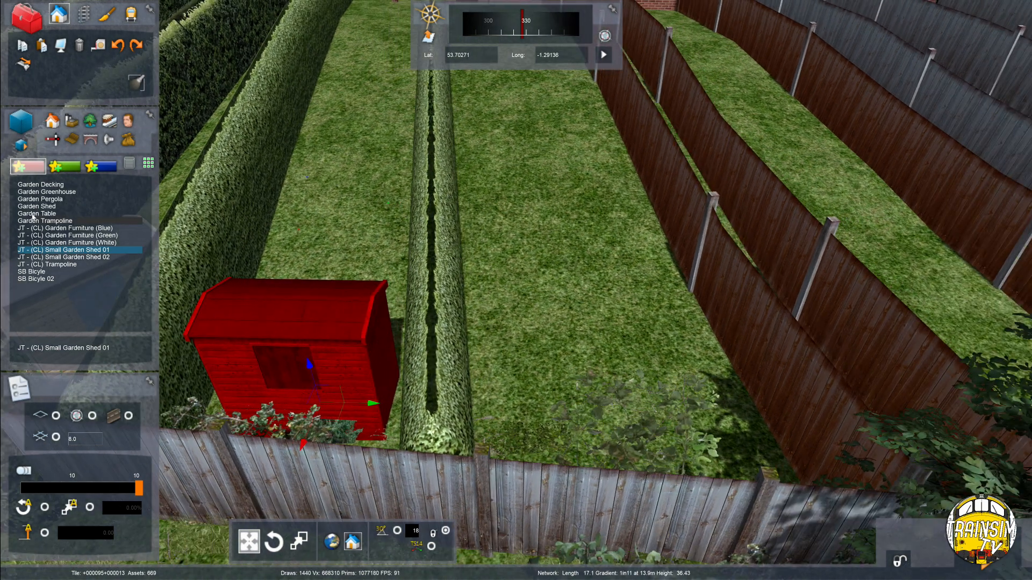
Place a Garden Shed in the garden between the hedge and the red-brown fence, rotated so its gable end faces the back fence
key("Right")
key("Left")
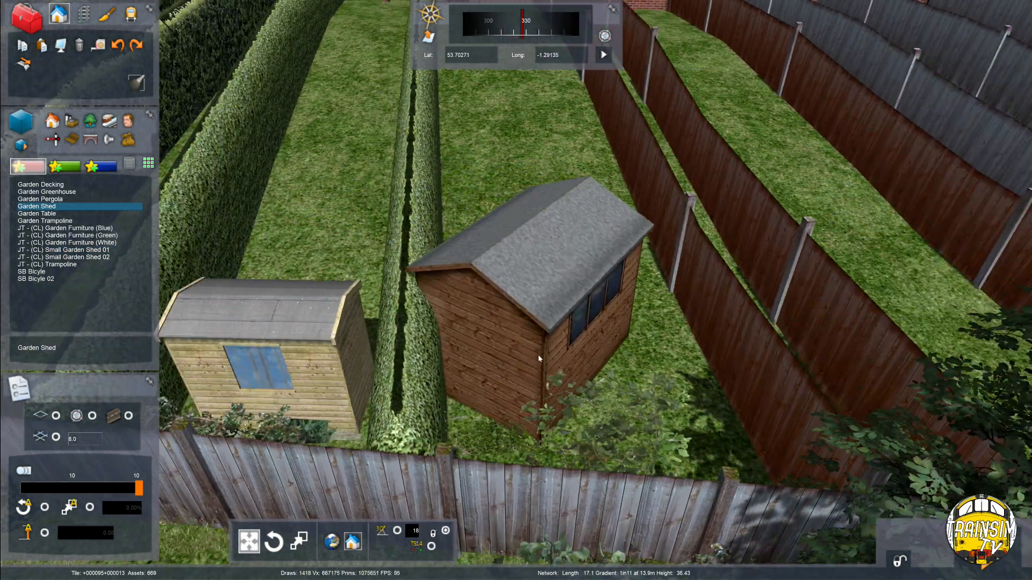
left_click(533, 330)
left_click_drag(550, 331, 562, 327)
right_click(529, 295)
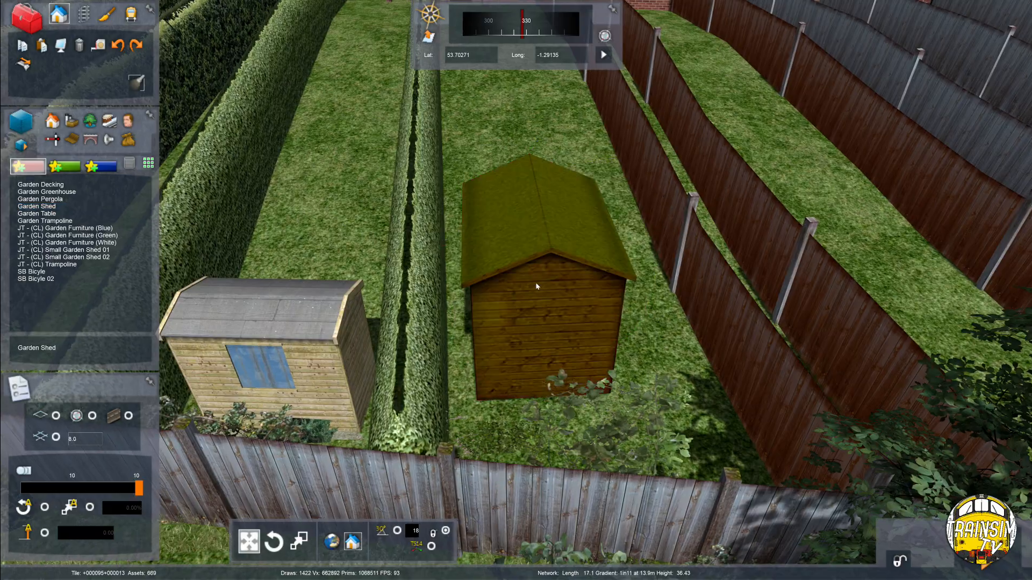
left_click(524, 288)
Place another Garden Shed in the red-brown fenced garden corner, with its long side along the back fence
right_click_drag(440, 340, 715, 183)
right_click_drag(637, 344, 882, 441)
key("Down")
key("Right")
right_click_drag(377, 333, 303, 281)
key("Down")
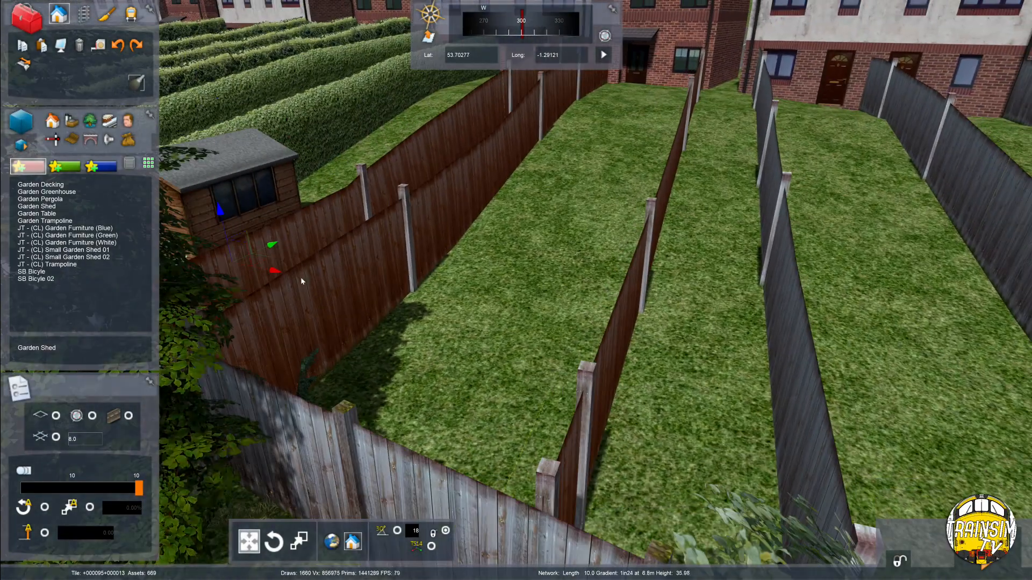
left_click(508, 426)
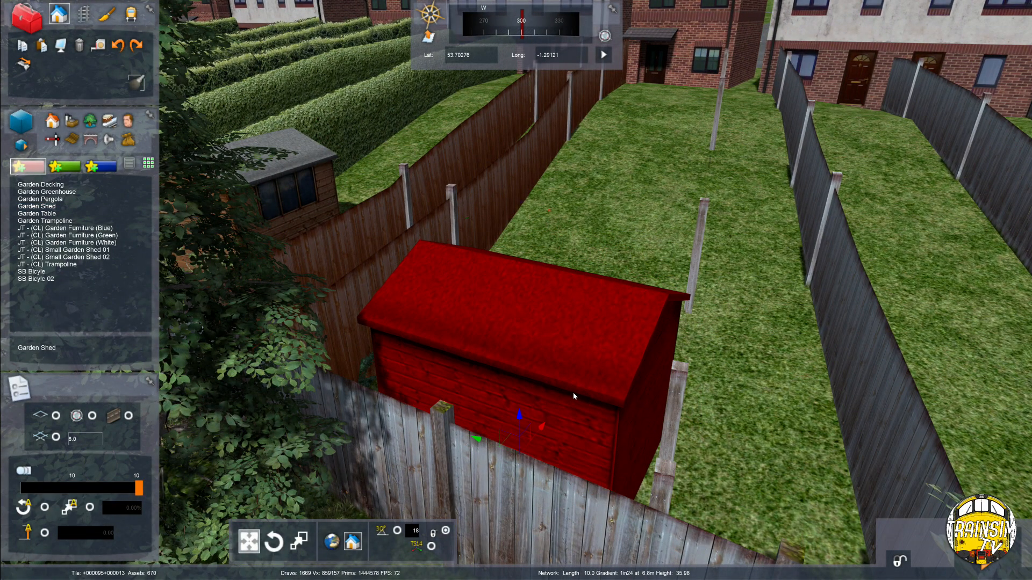
Place a JT - (CL) Small Garden Shed 01 in the back corner of the grey-fenced garden and turn it to fit
key("Right")
right_click_drag(572, 394, 967, 424)
key("Down")
key("Left")
key("Up")
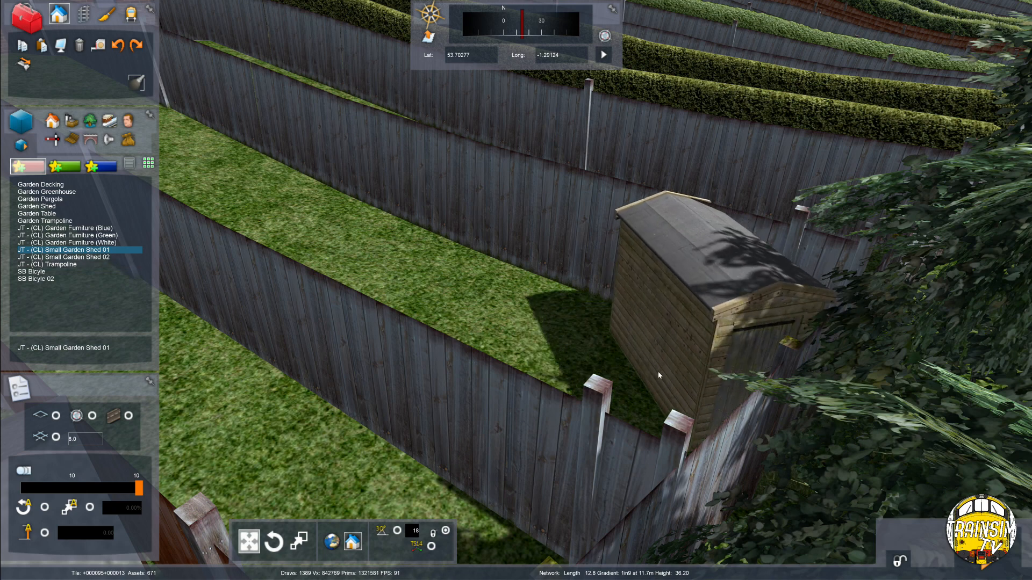
left_click(666, 354)
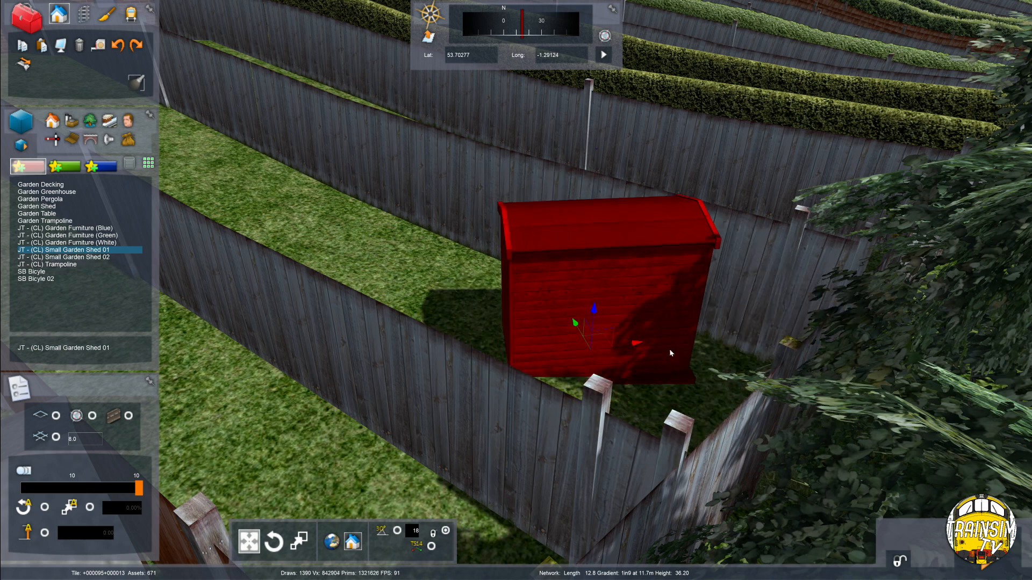
left_click(758, 325)
left_click_drag(605, 300, 621, 285)
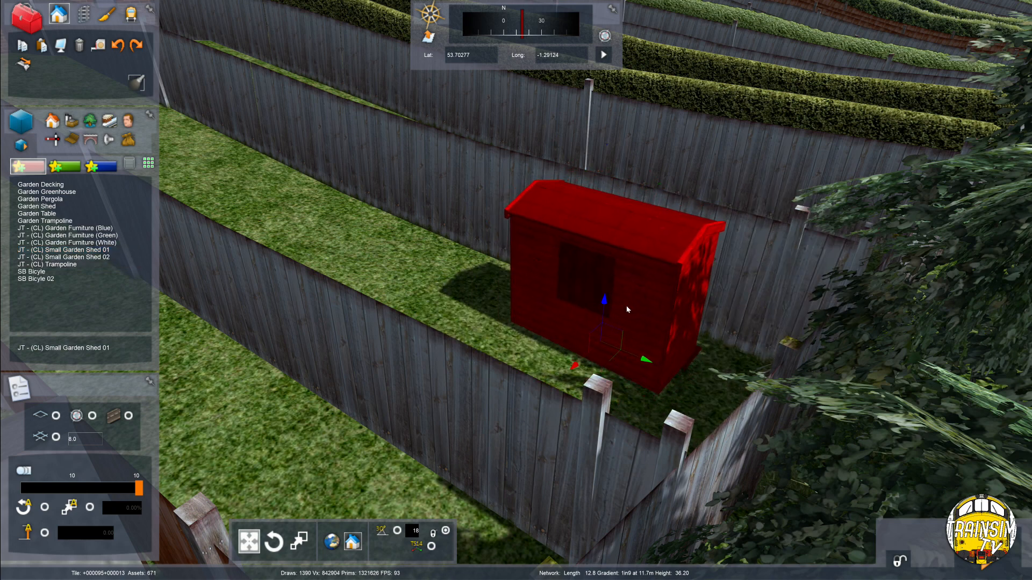
Place a JT - (CL) Small Garden Shed 02 at the back of the neighbouring grey-fenced garden and rotate it along the fence
right_click_drag(627, 310, 580, 304)
key("Right")
key("Right")
key("Down")
key("Up")
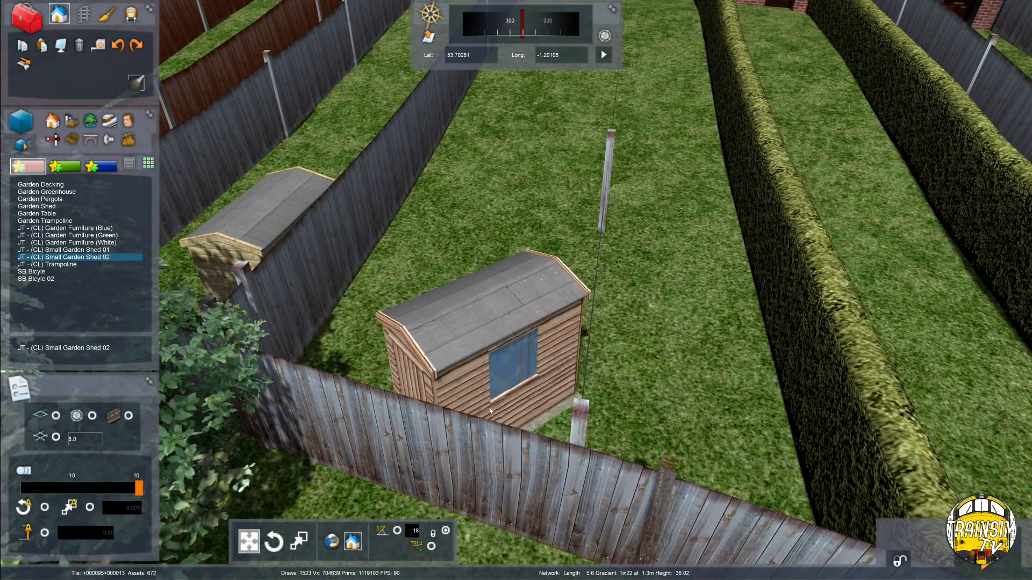
left_click(449, 394)
right_click_drag(450, 395, 473, 384)
right_click_drag(508, 348, 523, 343)
left_click(508, 349)
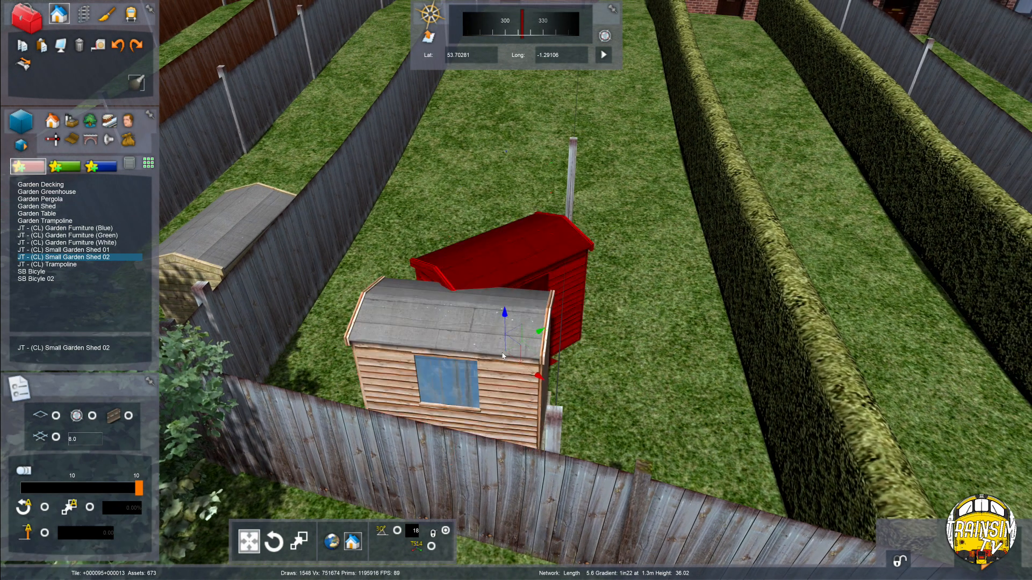
Delete the overlapping duplicate shed and shift the remaining one into the corner by the back fence
right_click(548, 233)
key("Delete")
left_click_drag(504, 326, 480, 333)
right_click(481, 333)
Place a Garden Shed in the garden between the two trimmed hedges, rotated so its gable end faces the back fence
key("Down")
key("Right")
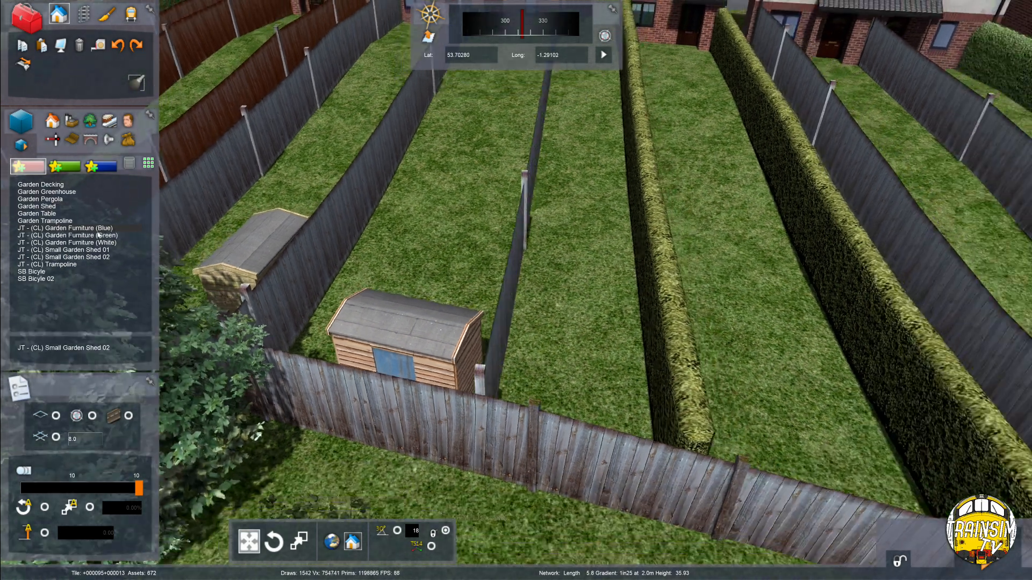
left_click(63, 207)
left_click(457, 269)
key("Down")
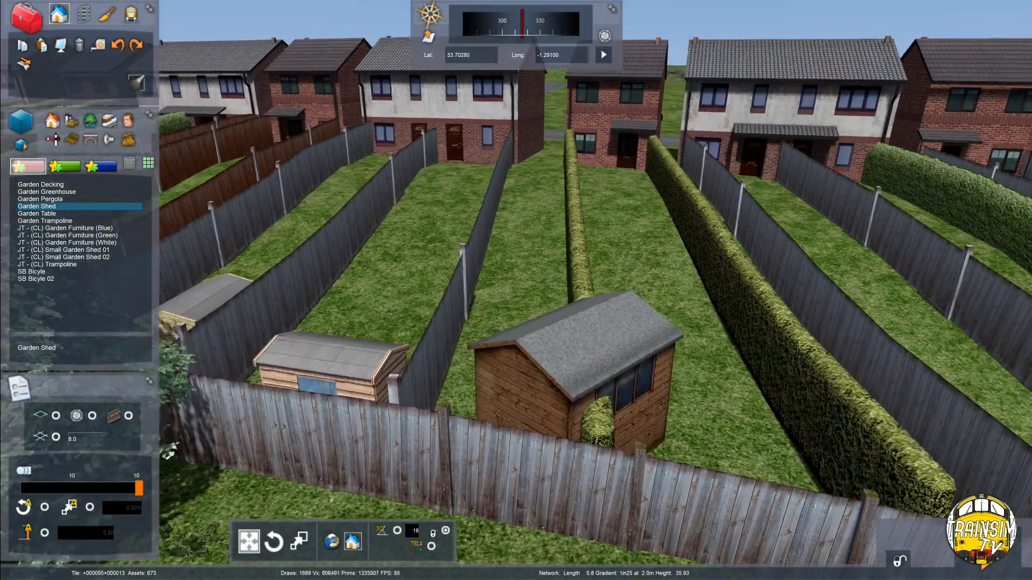
key("Up")
left_click(555, 342)
key("Left")
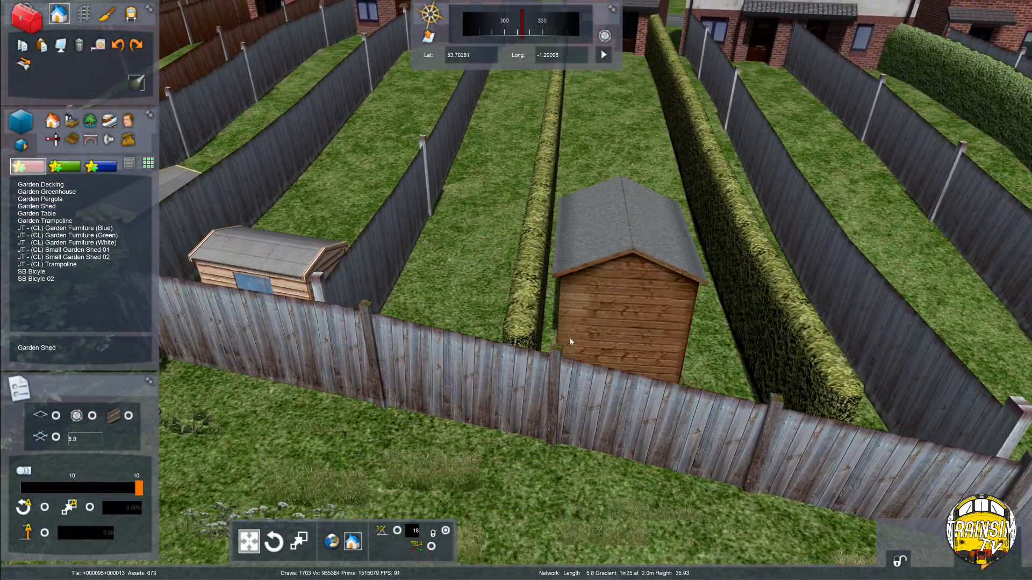
left_click_drag(613, 306, 614, 318)
Place a JT - (CL) Small Garden Shed 01 in the next grey-fenced garden, with its gable end facing the back fence
key("Right")
right_click_drag(614, 318, 497, 309)
key("Right")
key("Up")
key("Down")
right_click_drag(613, 314, 701, 323)
key("Up")
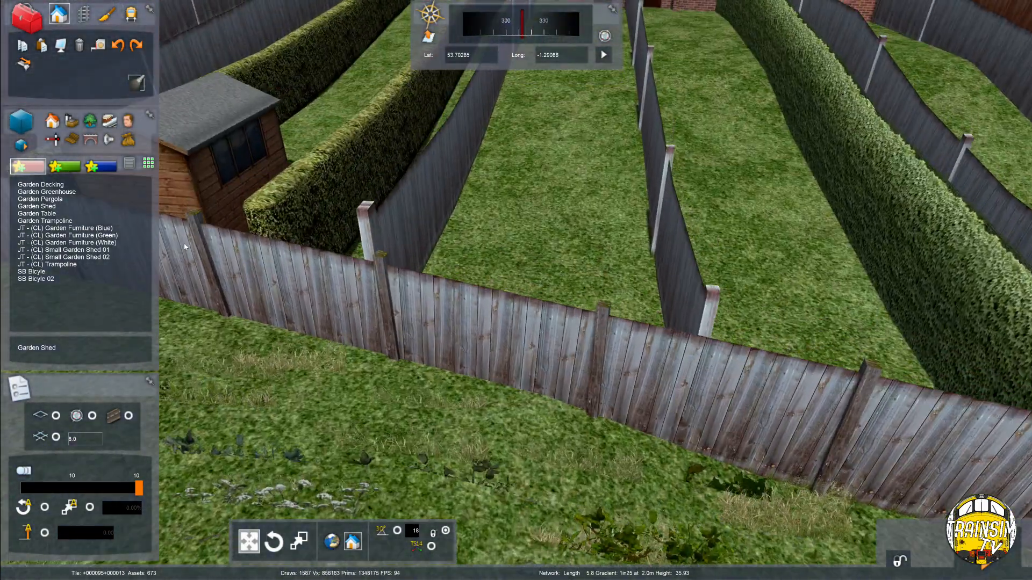
key("Up")
left_click_drag(575, 353, 483, 364)
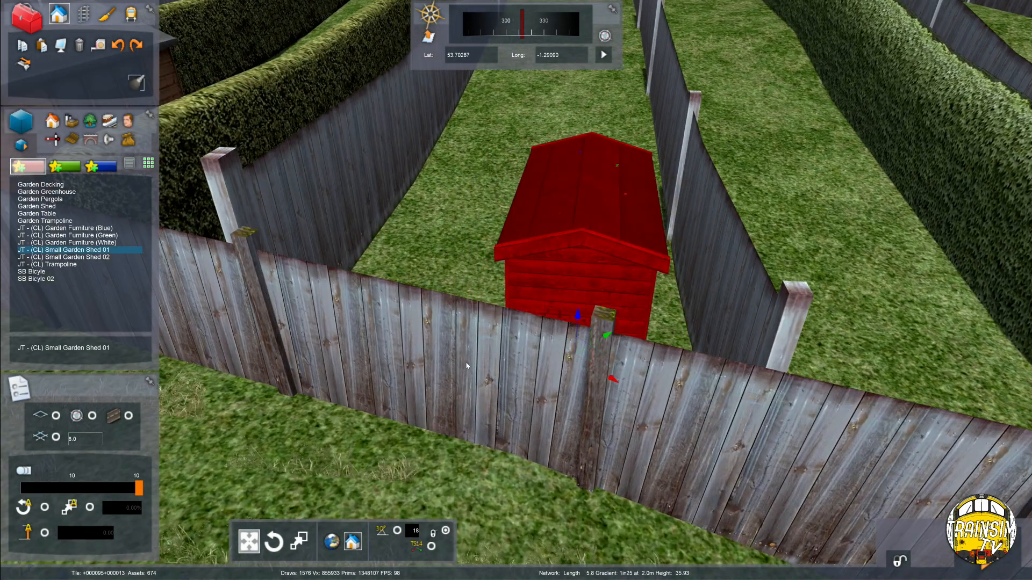
right_click_drag(517, 308, 525, 298)
right_click(574, 261)
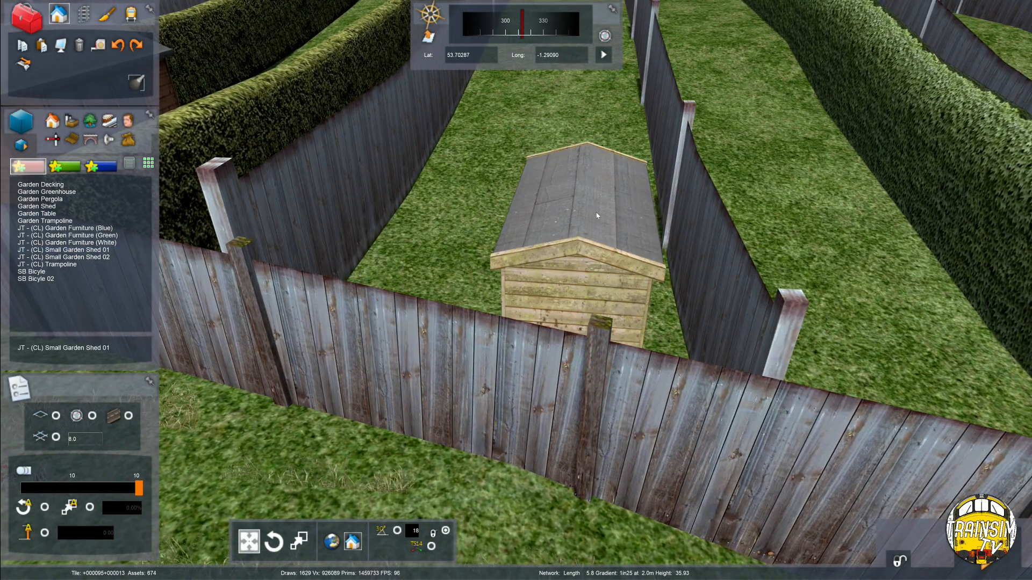
Adjust the new small shed's position so it sits neatly between the side fence and back fence
key("Up")
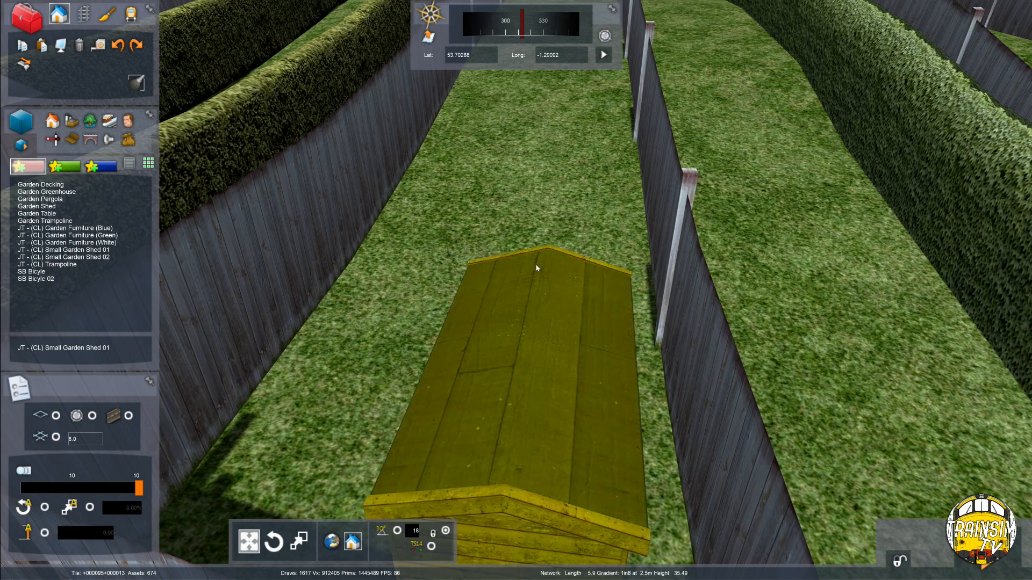
left_click_drag(536, 265, 548, 240)
right_click_drag(545, 247, 536, 292)
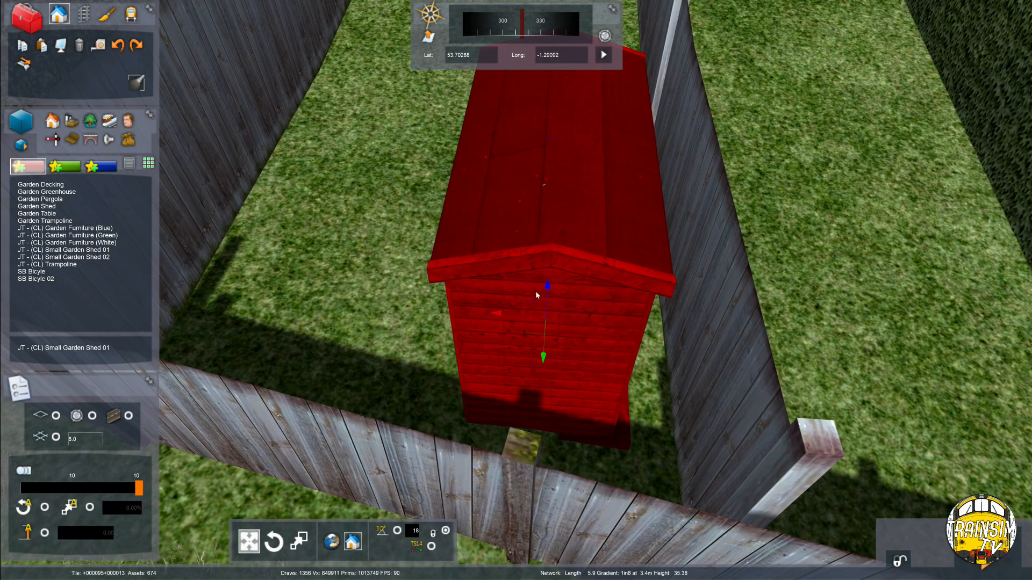
left_click_drag(536, 292, 525, 296)
Place another JT - (CL) Small Garden Shed 01 between the grey fence and the ivy hedge, its long side along the back fence
key("Down")
right_click_drag(525, 299, 445, 323)
key("Right")
key("Up")
key("Up")
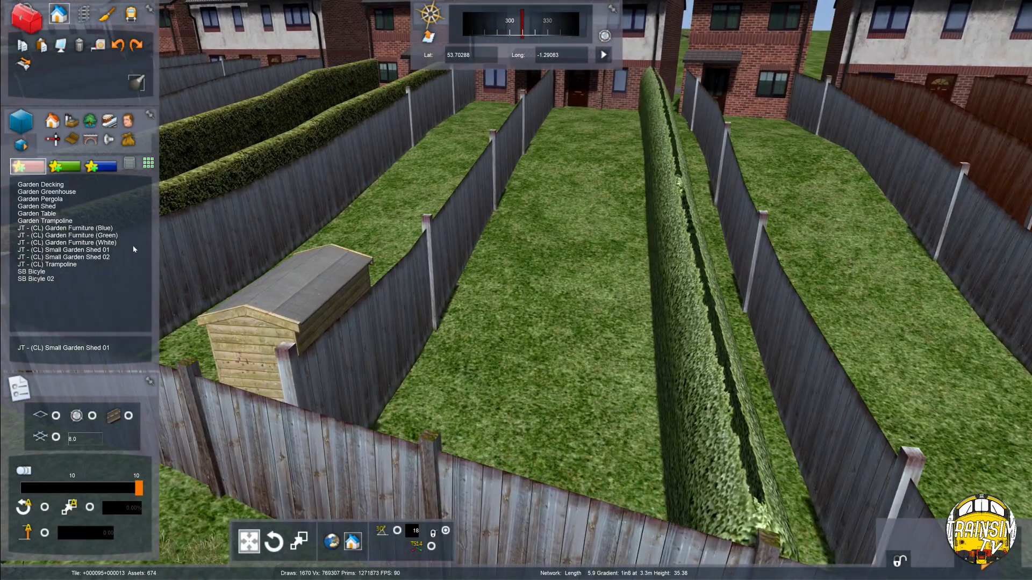
left_click(106, 251)
right_click_drag(626, 215, 626, 258)
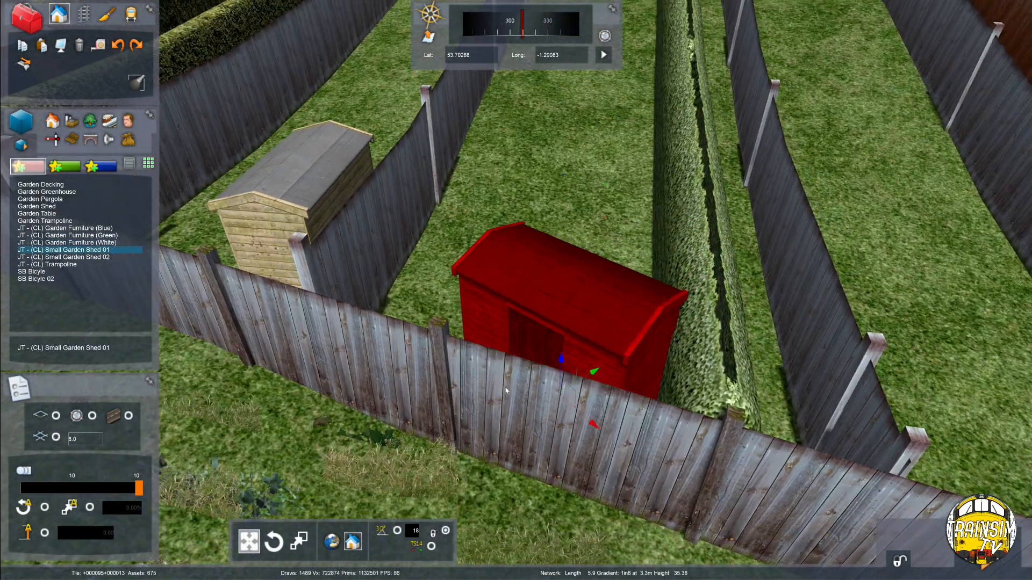
Check the small shed beside the ivy hedge from several sides and adjust its position clear of the fence and hedge
key("Right")
right_click_drag(618, 261, 586, 279)
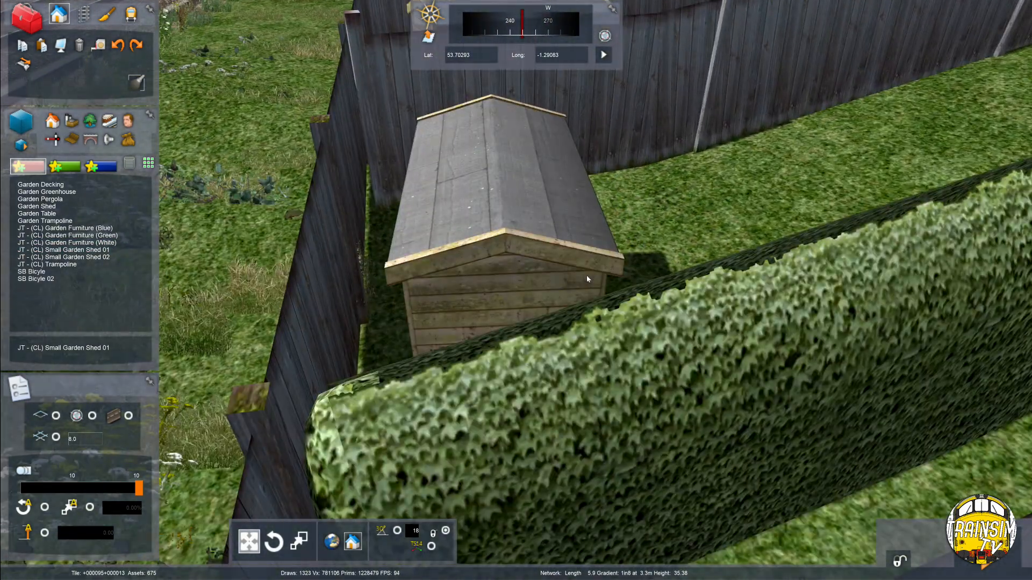
right_click_drag(566, 156, 831, 433)
key("Up")
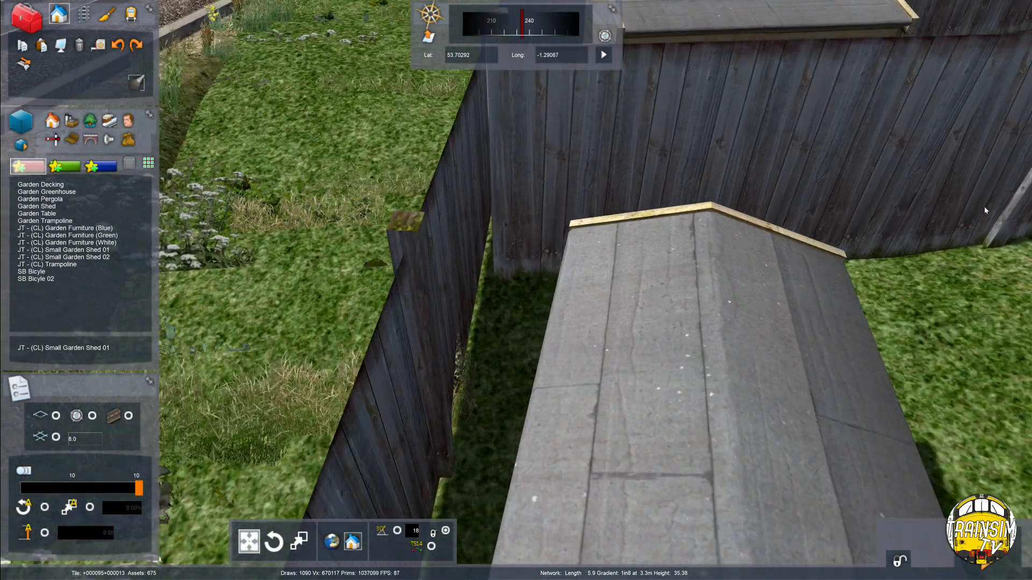
key("Down")
right_click_drag(984, 206, 652, 422)
left_click_drag(651, 422, 656, 393)
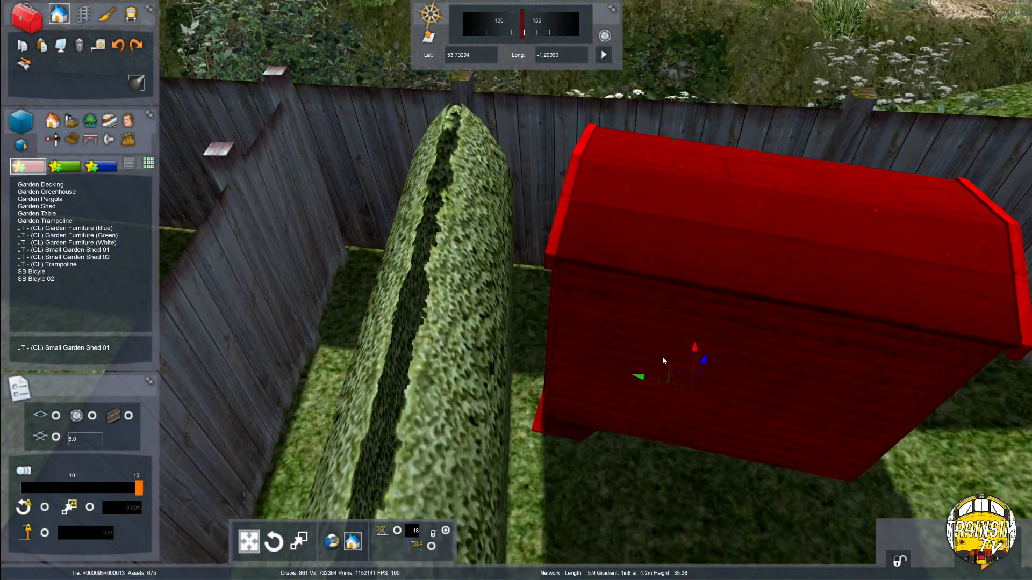
left_click_drag(663, 358, 662, 356)
Place a Garden Shed in the next grey-fenced garden, rotated with its gable end to the back fence, and move it into place
key("Left")
right_click_drag(592, 359, 978, 398)
key("Down")
key("Up")
key("Right")
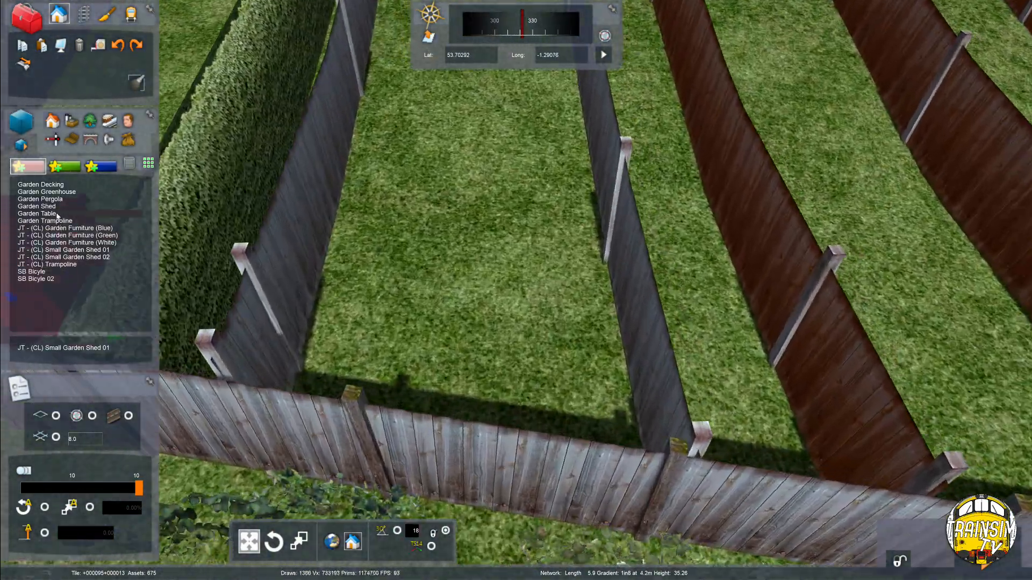
left_click(38, 206)
left_click(555, 344)
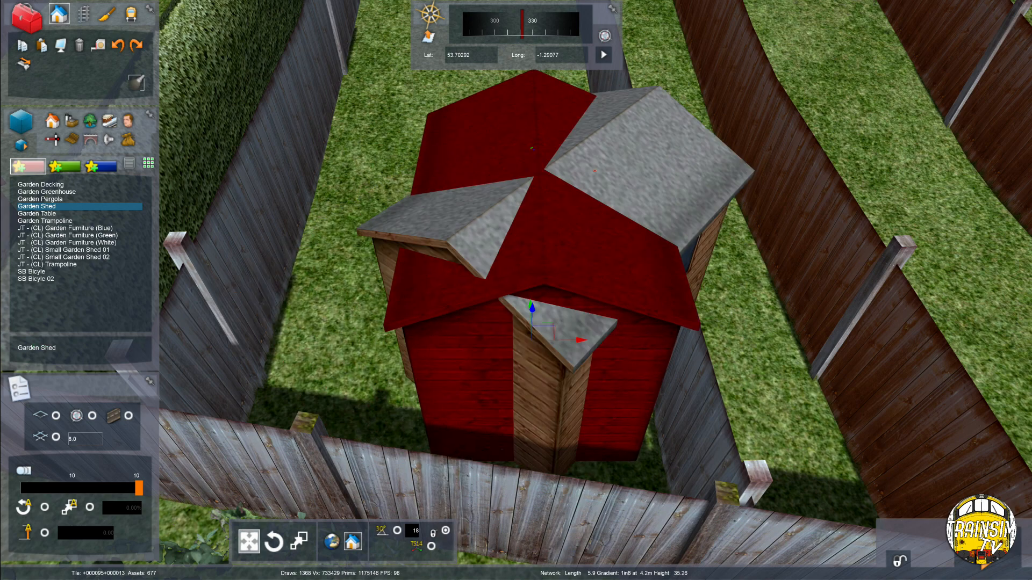
right_click(540, 215)
left_click_drag(540, 215, 491, 246)
Place a Garden Shed in the following red-brown fenced garden, with its gable end facing the back fence
right_click_drag(492, 246, 530, 306)
key("Right")
key("Down")
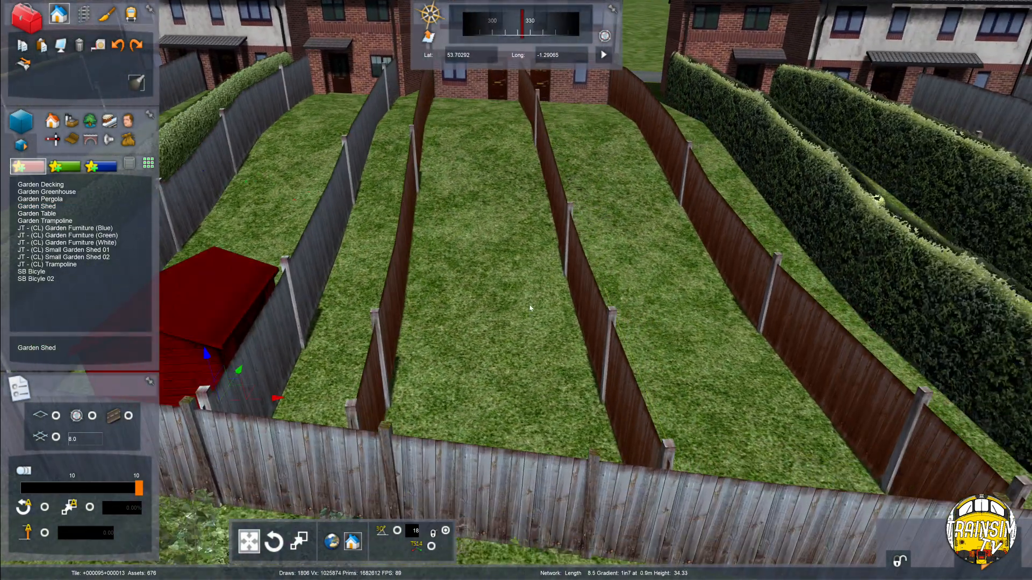
key("Up")
key("Right")
right_click_drag(465, 252, 514, 354)
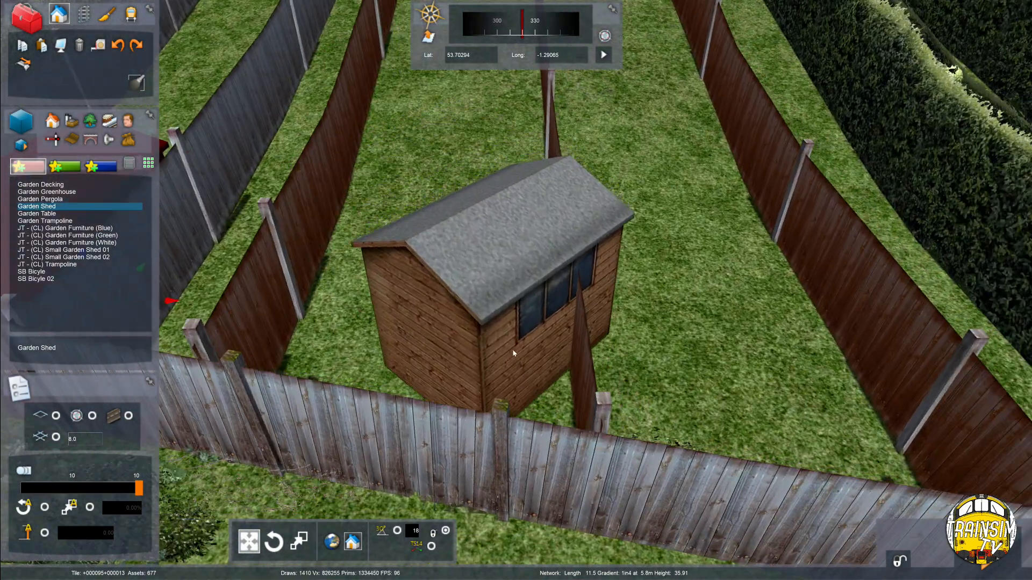
left_click_drag(513, 353, 542, 353)
right_click(541, 353)
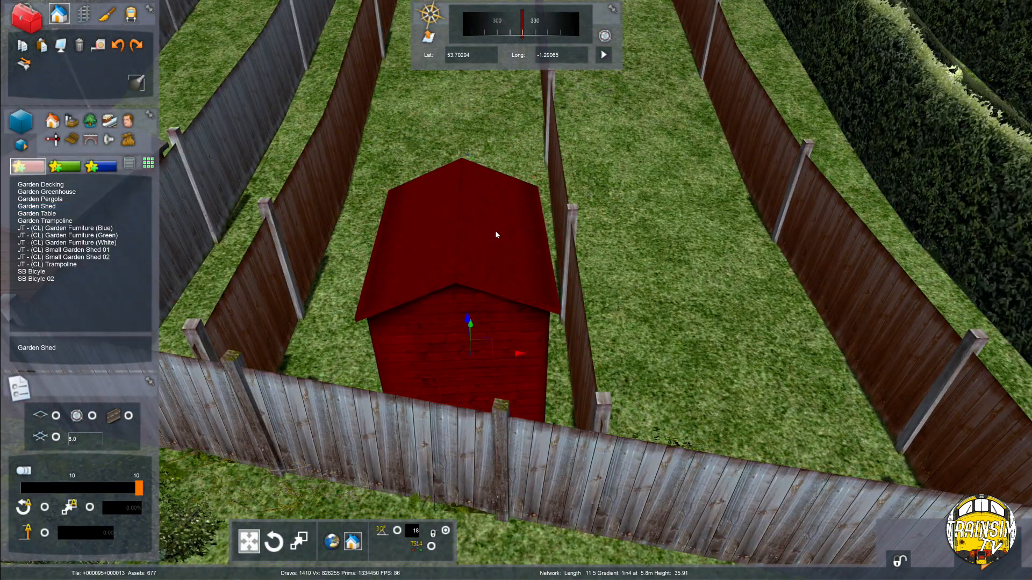
Place another Garden Shed one garden further along, turned with its long side parallel to the back fence
right_click_drag(495, 231, 524, 282)
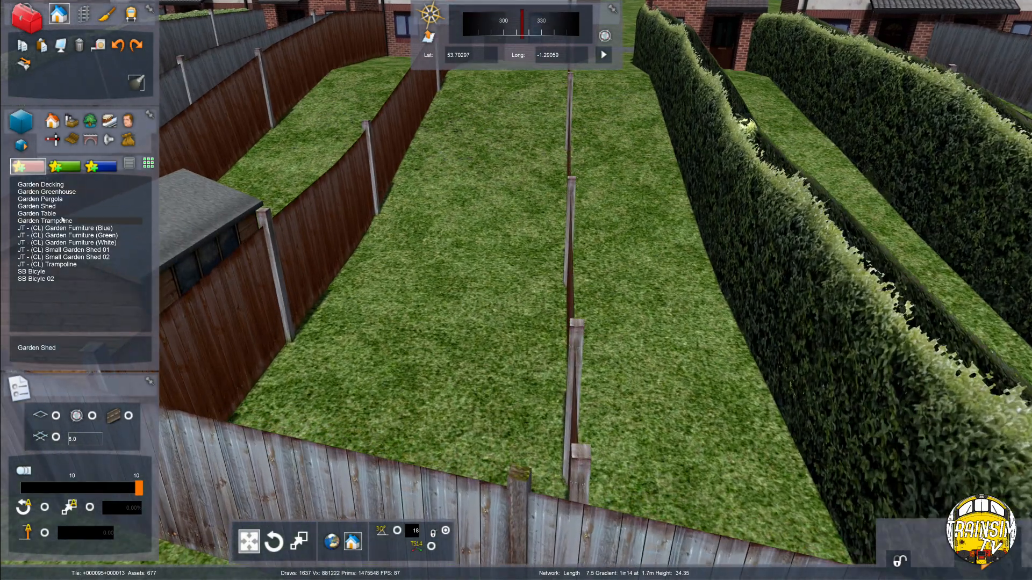
left_click(37, 207)
left_click(465, 368)
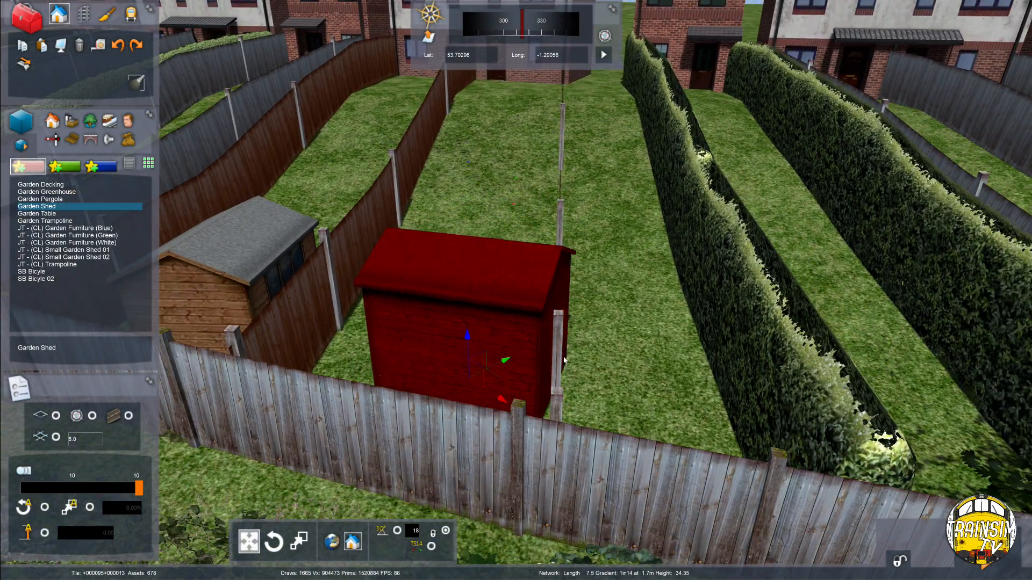
right_click(556, 353)
key("Up")
key("Right")
right_click_drag(578, 271, 483, 280)
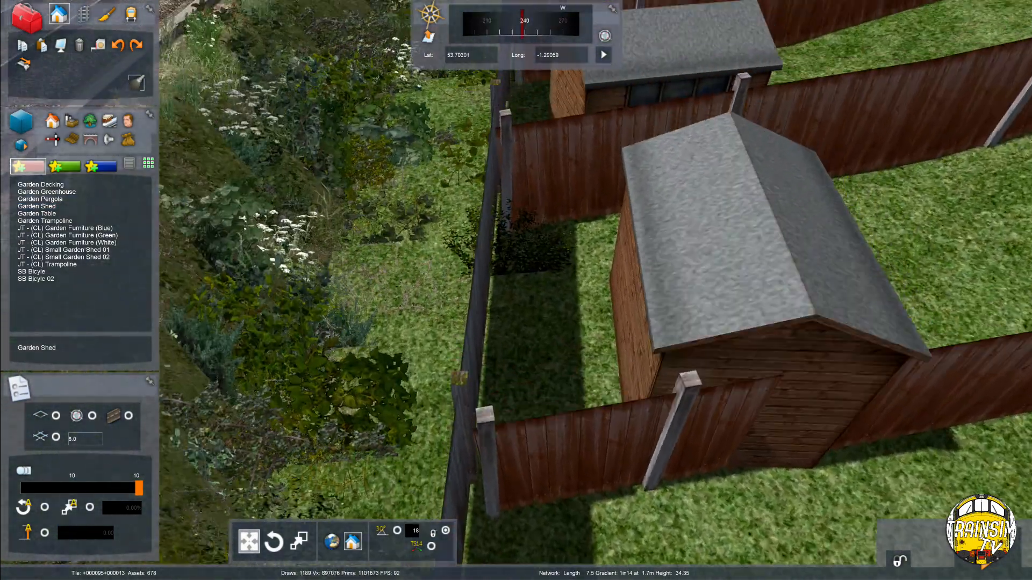
Move the Garden Shed in the red-brown fenced garden over beside the back fence
left_click_drag(708, 223, 615, 234)
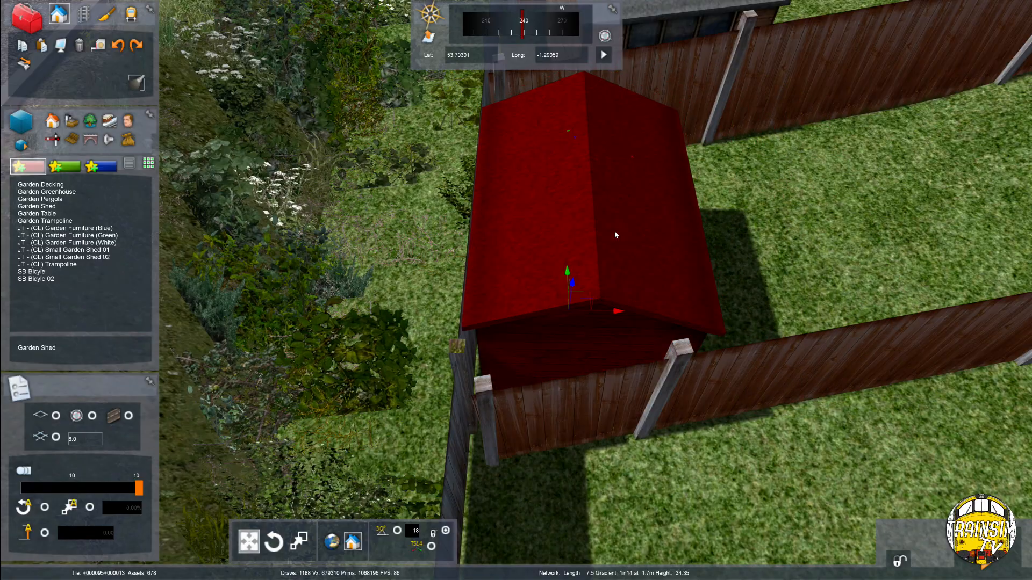
right_click_drag(626, 235, 725, 199)
key("Down")
Place a JT Small Garden Shed 01 in the garden between the two hedges, then rotate and position it beside the hedge
key("Right")
key("Up")
left_click(92, 249)
key("Up")
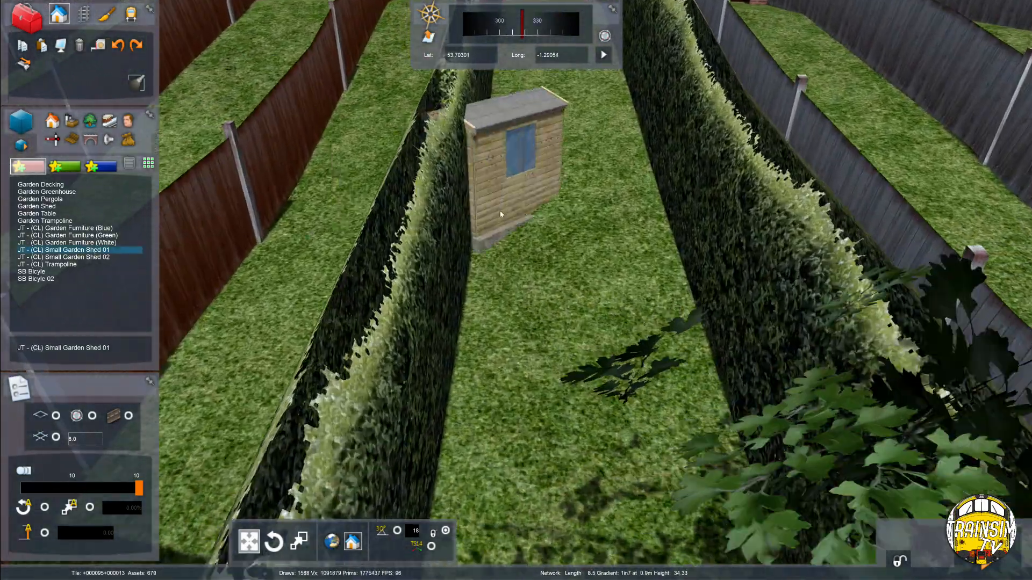
left_click(554, 245)
left_click_drag(571, 235, 580, 231)
right_click(564, 224)
left_click_drag(556, 152, 542, 148)
right_click(541, 148)
Place a Garden Shed in the grey-fenced garden behind the trees and turn it parallel to the side fence
key("Down")
key("Right")
right_click_drag(541, 151, 441, 139)
key("Right")
right_click_drag(510, 172, 490, 194)
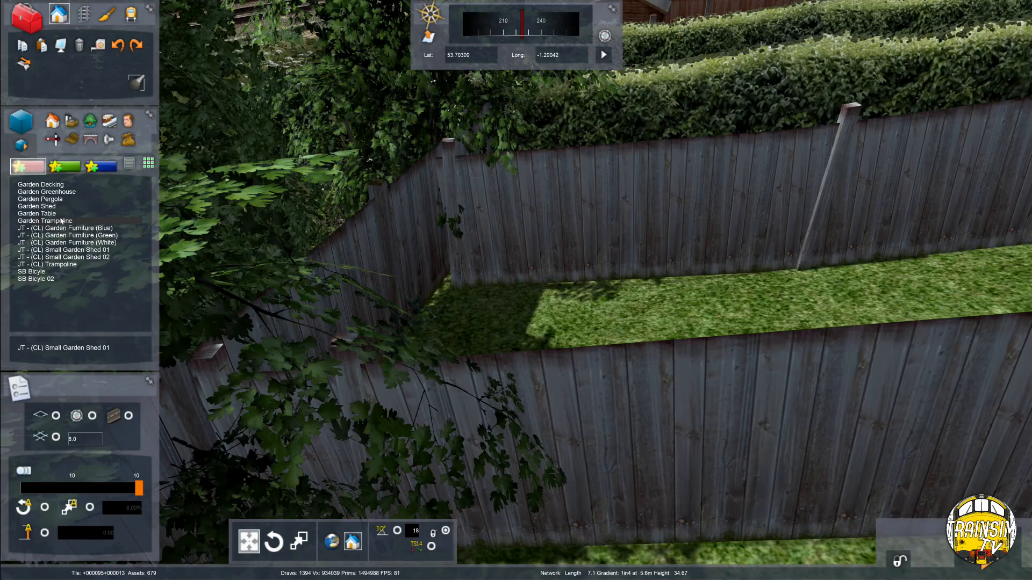
right_click_drag(376, 225, 373, 199)
key("Left")
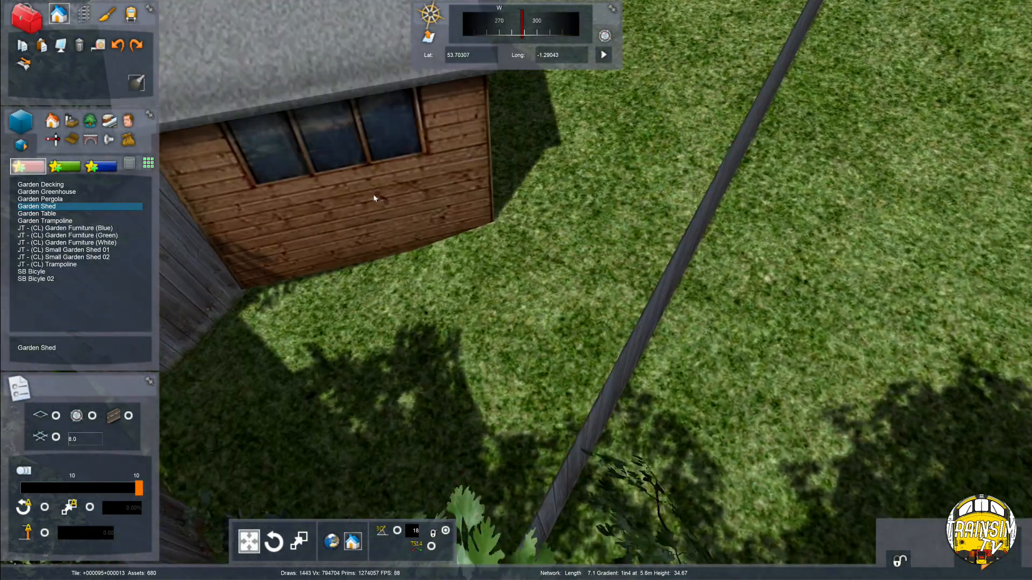
left_click(530, 165)
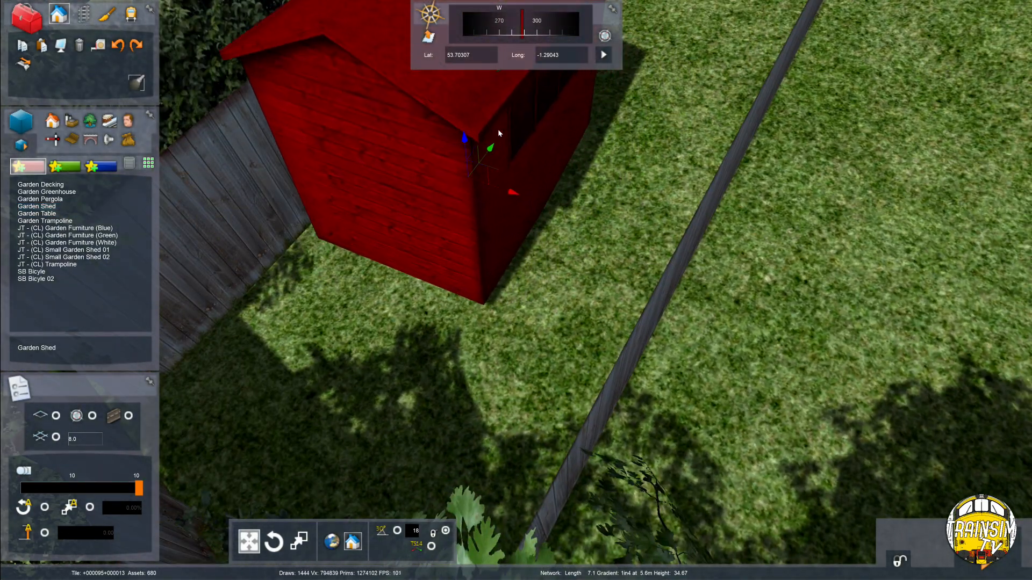
Place a Garden Shed in the neighbouring grey-fenced garden, close to the side fence with its doors facing the houses
right_click_drag(489, 224, 715, 231)
key("Down")
key("Up")
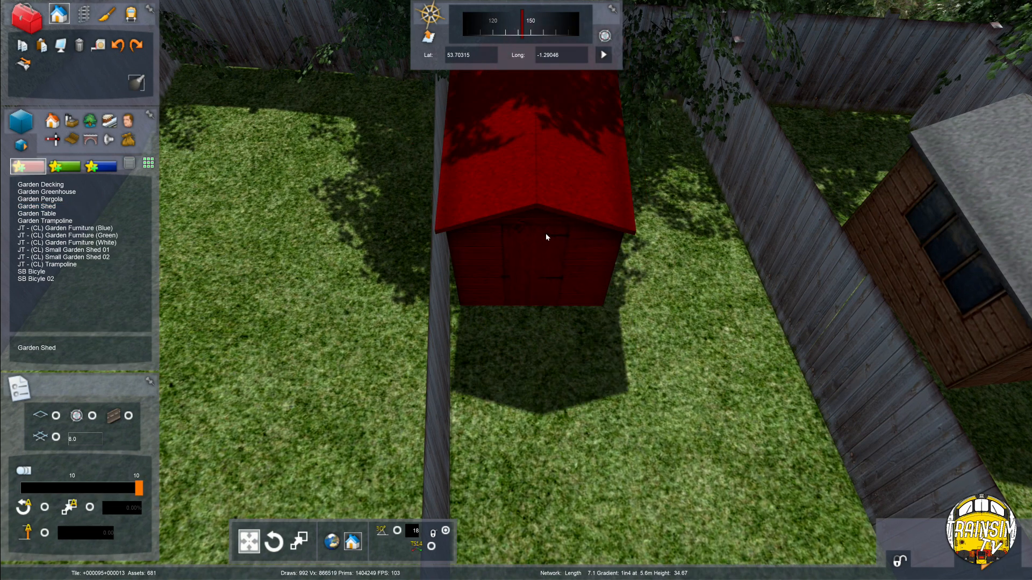
left_click_drag(544, 235, 564, 221)
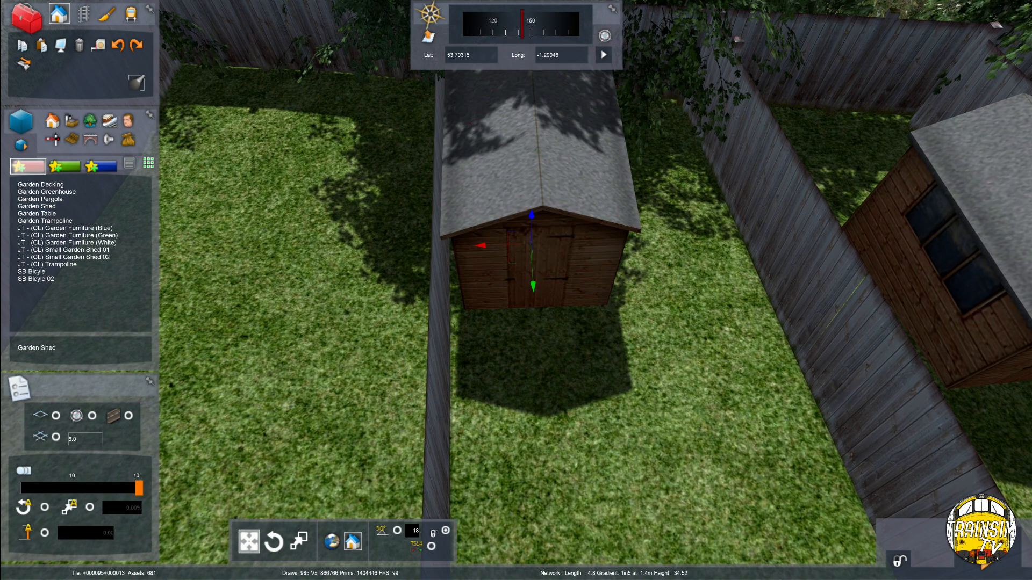
key("Right")
right_click_drag(586, 252, 607, 221)
key("Up")
right_click(531, 220)
Place a Garden Shed in the grey-fenced garden next to the ivy hedge, turned with its windowed side along the fence
key("Left")
key("Left")
right_click_drag(531, 220, 365, 223)
key("Up")
left_click(43, 214)
key("Up")
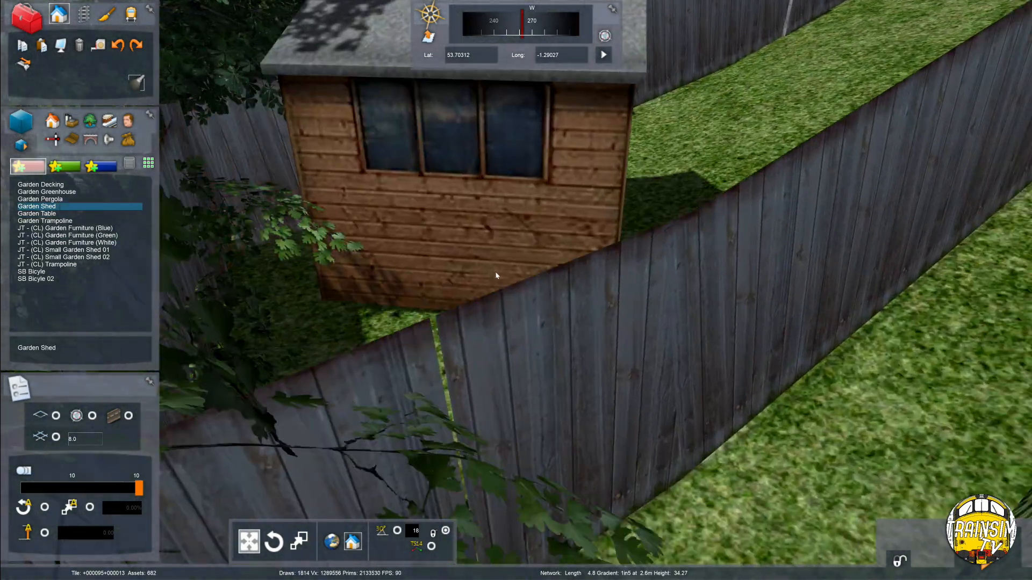
right_click_drag(496, 272, 546, 317)
key("Down")
left_click_drag(546, 317, 574, 310)
left_click_drag(539, 207, 517, 221)
Place a JT Small Garden Shed 02 between the two ivy hedges, aligned lengthwise with one hedge near the back fence
left_click(93, 257)
key("Right")
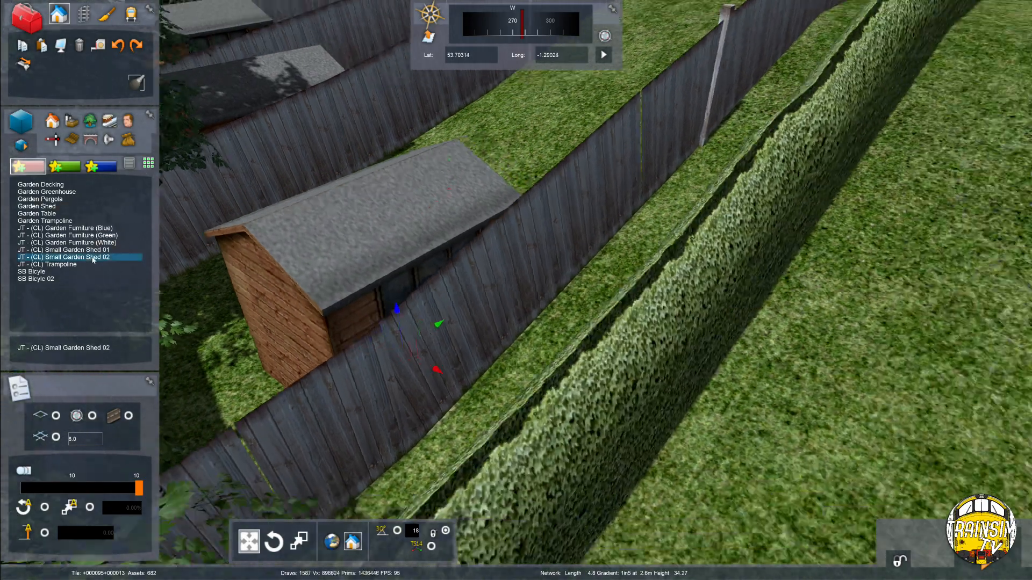
right_click_drag(430, 295, 385, 300)
key("Left")
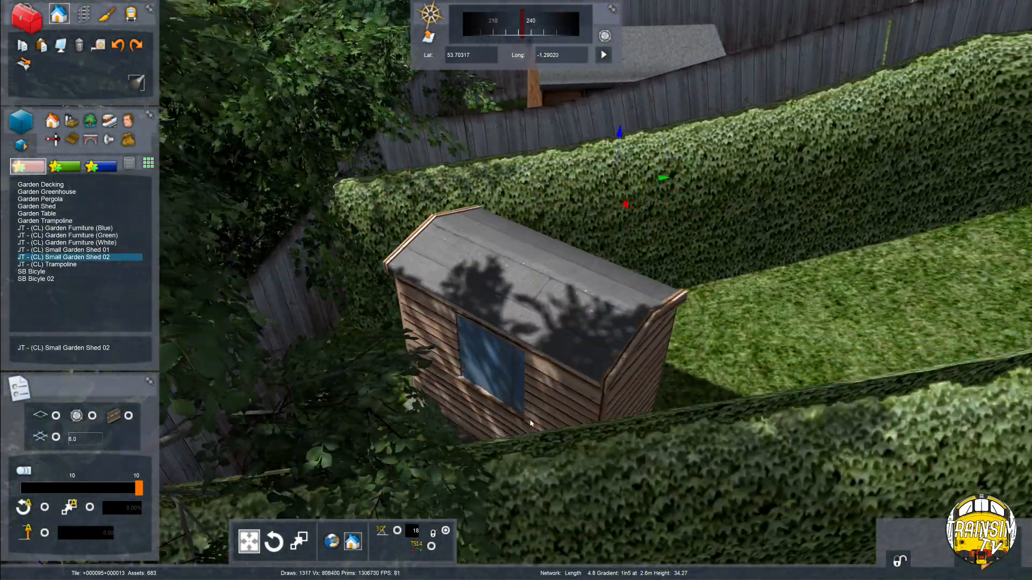
left_click_drag(523, 424, 420, 434)
right_click(427, 432)
key("Up")
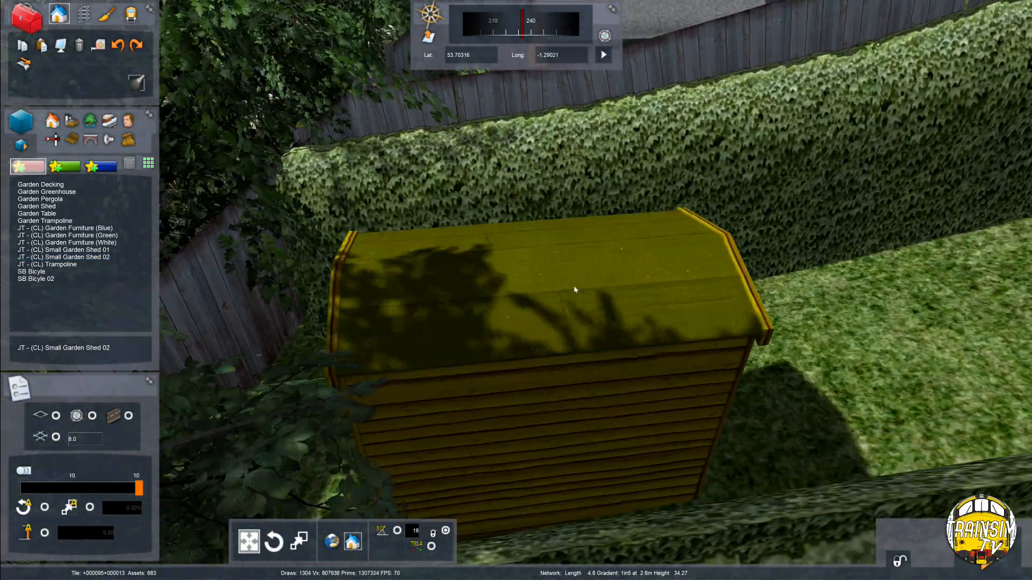
left_click(546, 290)
key("Right")
right_click_drag(546, 290, 545, 259)
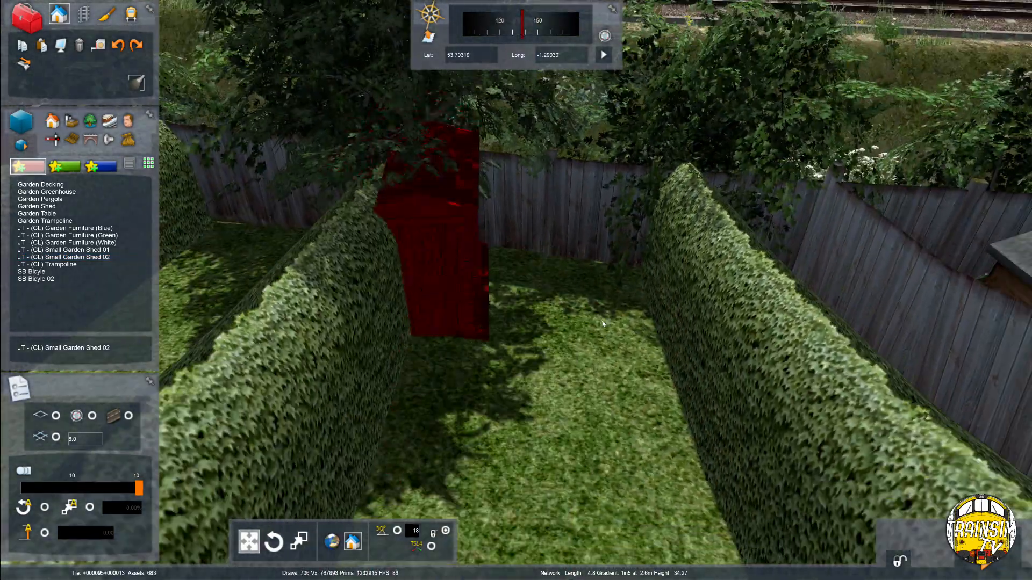
left_click_drag(602, 324, 654, 332)
Examine the sheds and back gardens from the opposite side of the railway line
right_click_drag(654, 332, 565, 292)
key("Up")
key("Right")
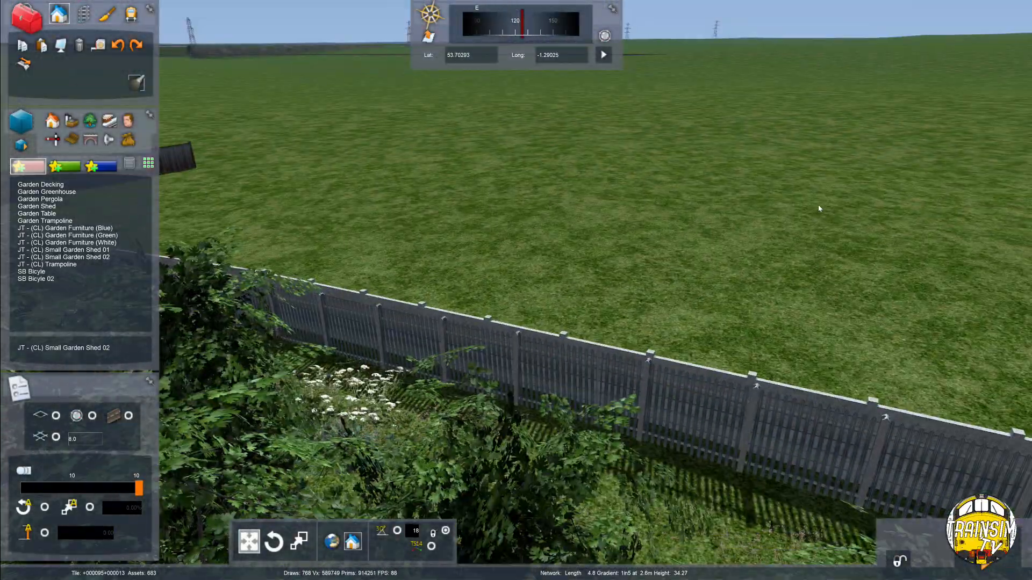
right_click_drag(820, 209, 935, 150)
key("Down")
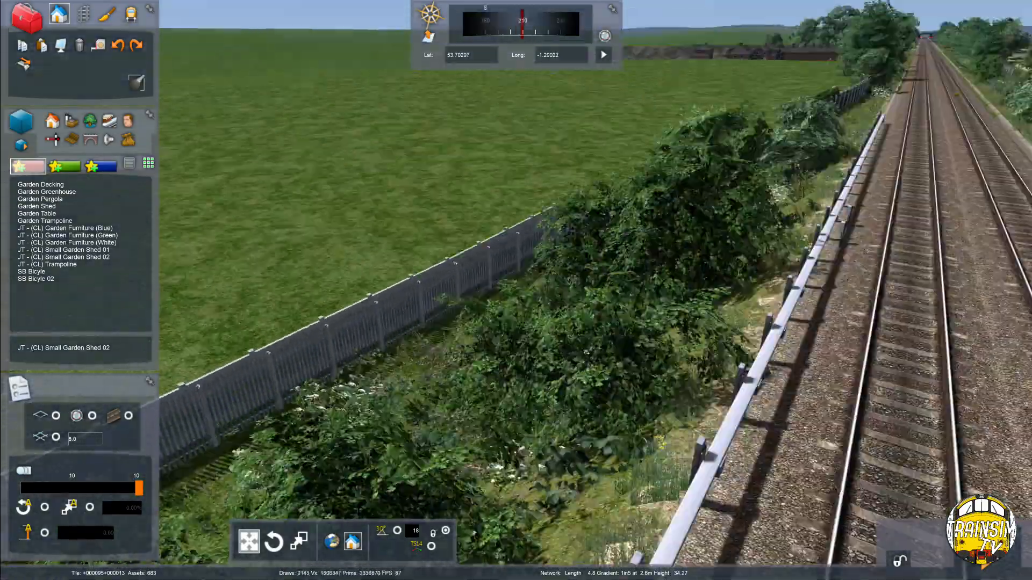
key("Left")
right_click_drag(430, 252, 622, 240)
key("Down")
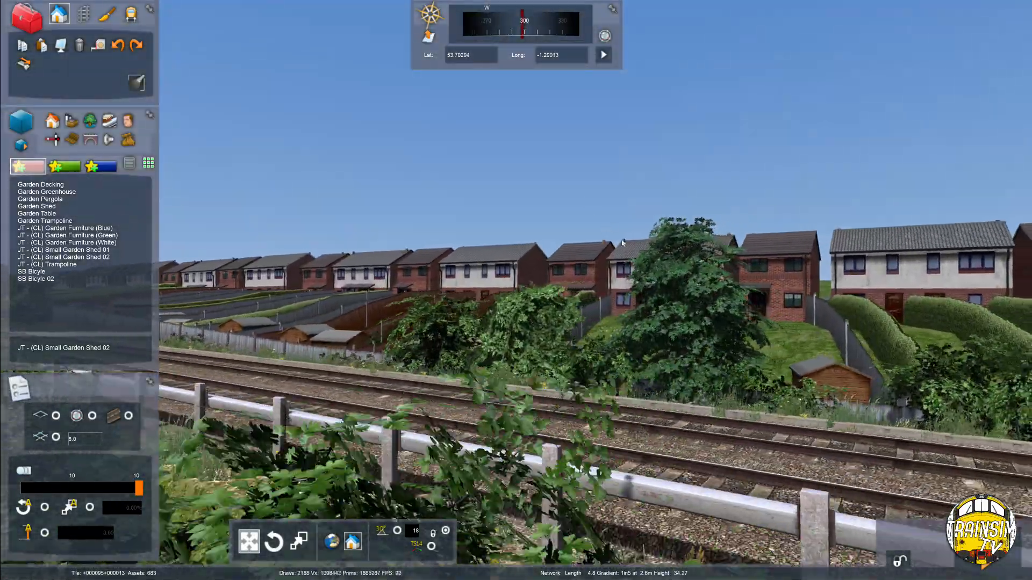
key("Up")
right_click_drag(320, 196, 384, 225)
key("Down")
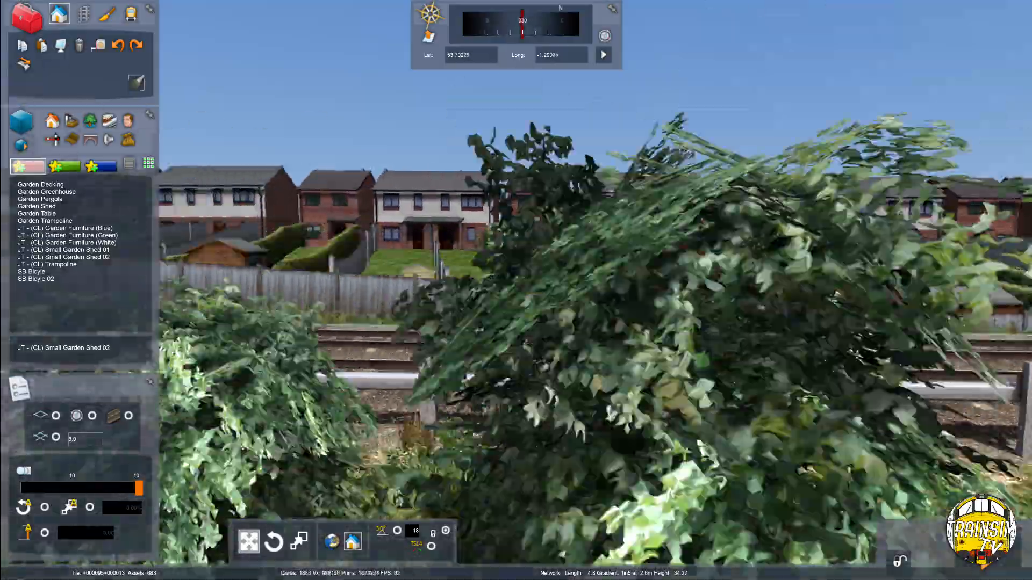
key("Down")
key("Right")
key("Up")
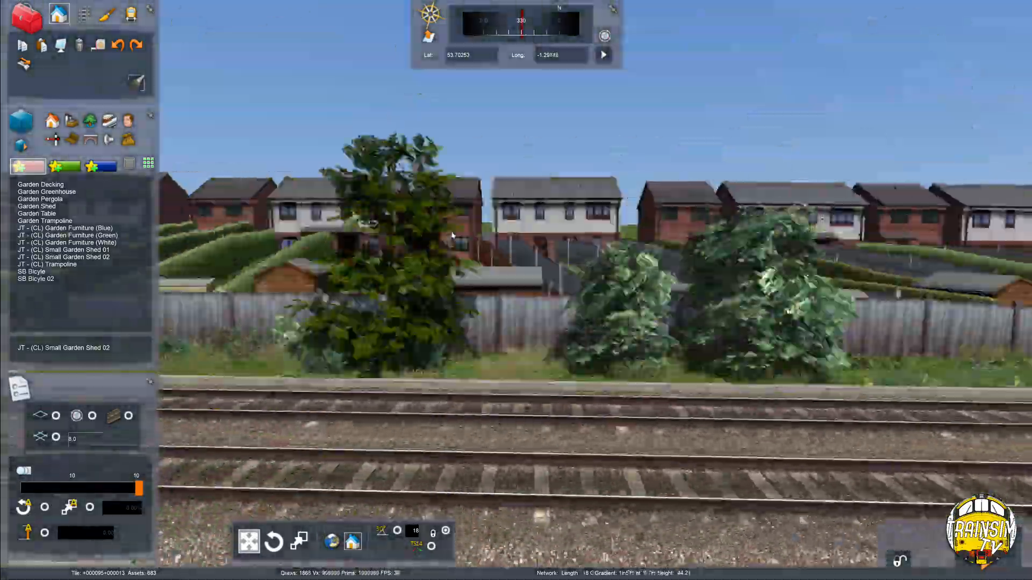
right_click_drag(452, 235, 70, 242)
key("Up")
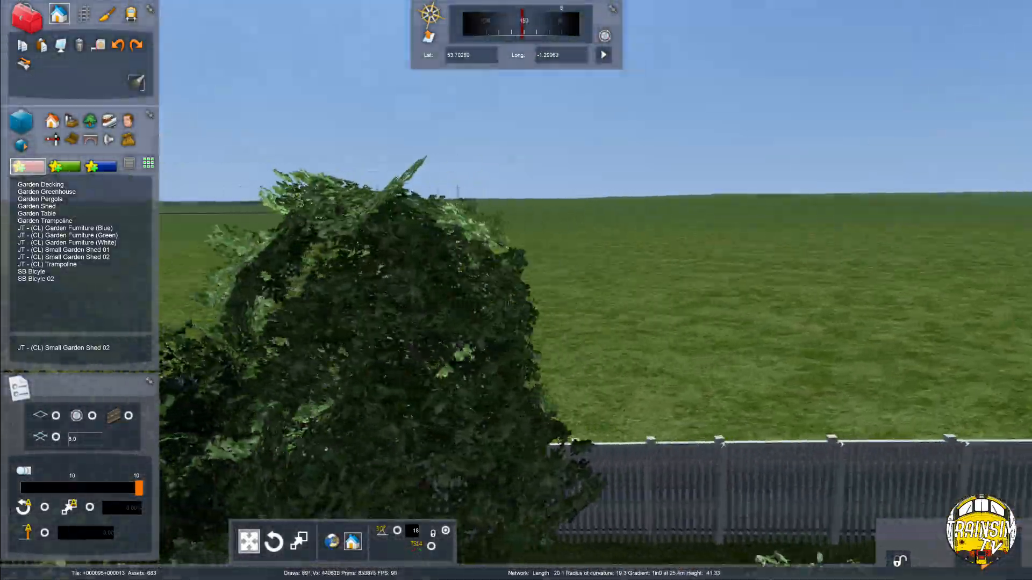
key("Down")
right_click_drag(649, 263, 584, 260)
Place a Garden Shed in the next ivy-hedged garden, rotated with its gable end to the back fence
key("Left")
key("Up")
key("Up")
key("Left")
key("Left")
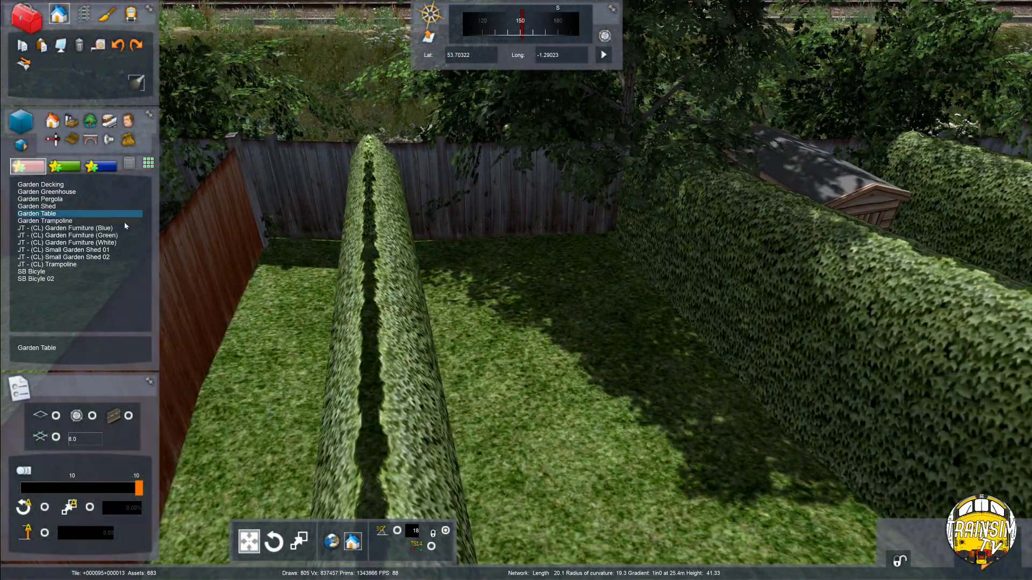
left_click(570, 326)
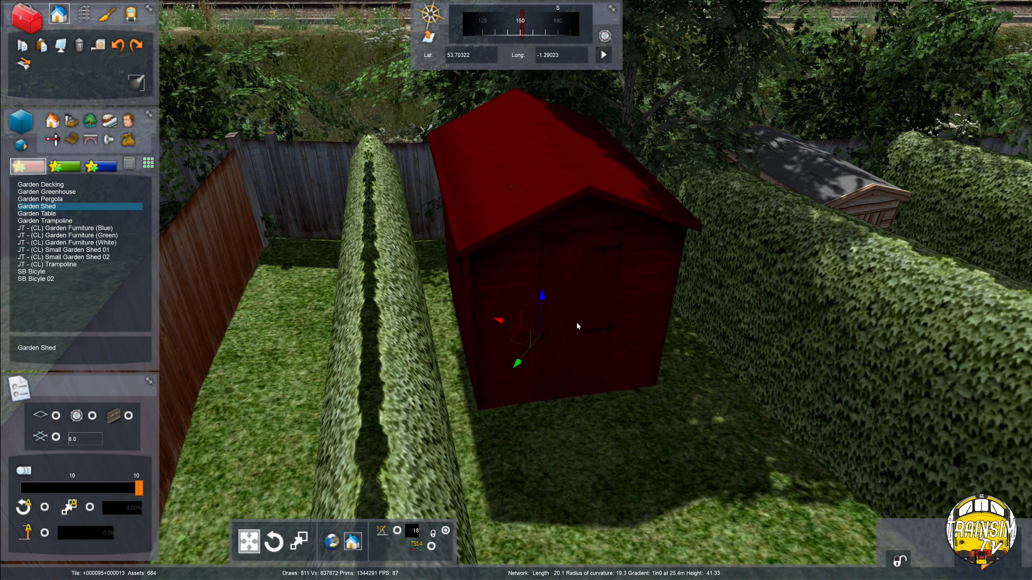
key("Up")
key("Right")
right_click_drag(529, 304, 457, 282)
left_click_drag(529, 301, 530, 298)
right_click(596, 286)
right_click_drag(595, 286, 435, 290)
Place a Garden Shed in the adjoining red-brown fenced garden, gable end to the back fence and close to the side fence
key("Down")
key("Up")
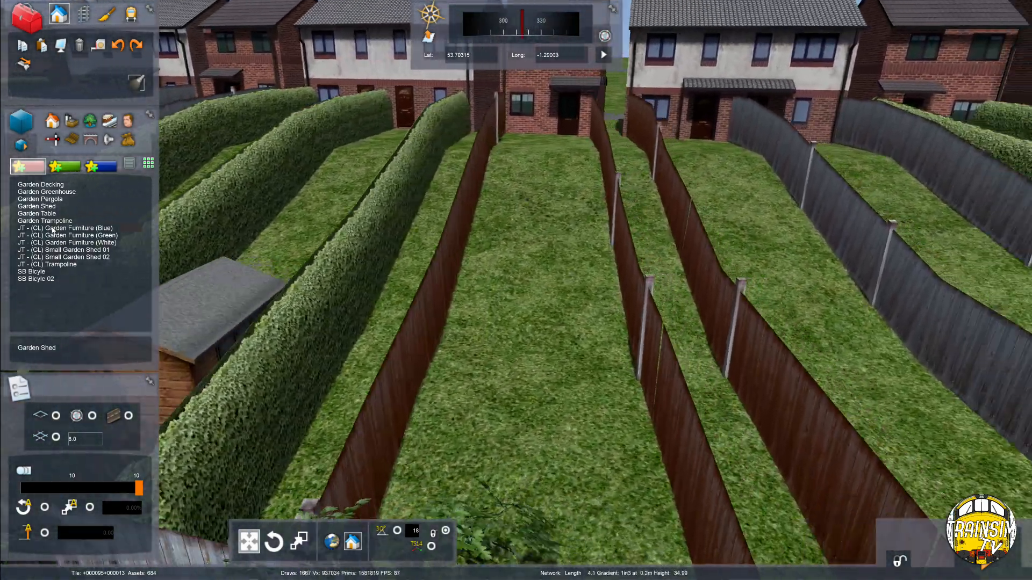
left_click(54, 221)
key("Down")
key("Left")
key("Right")
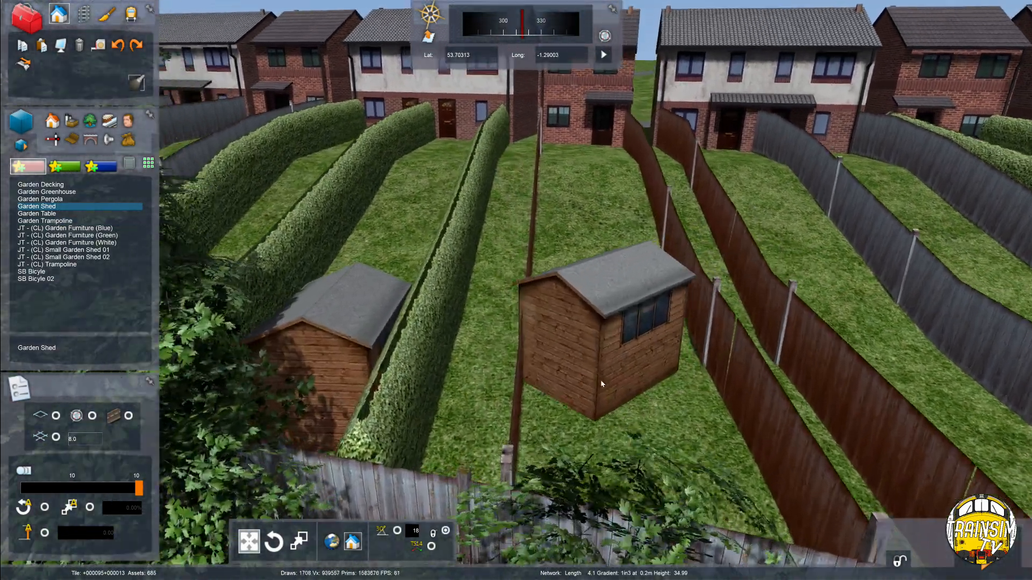
key("Up")
right_click_drag(600, 379, 558, 360)
left_click_drag(552, 312, 590, 161)
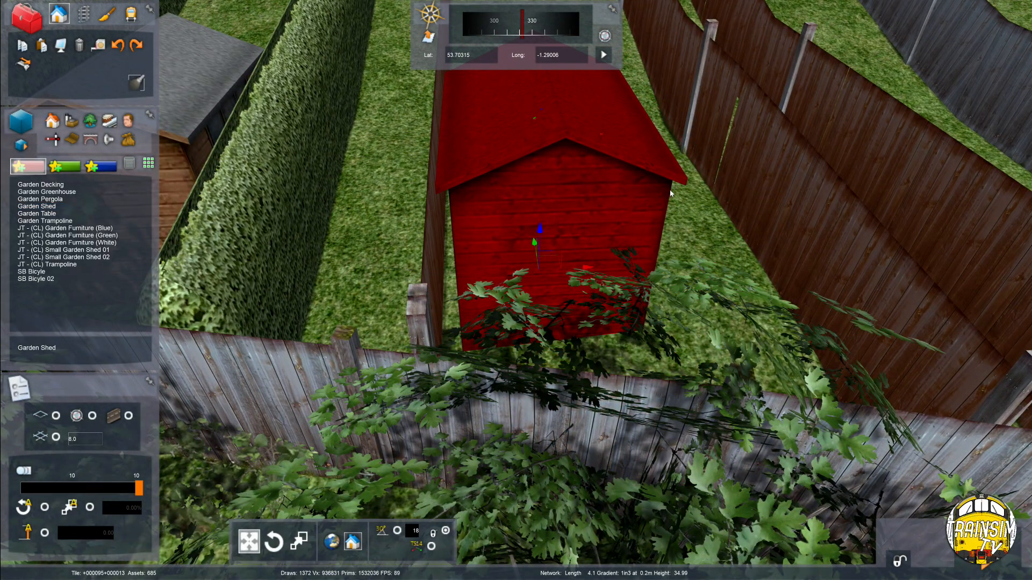
Place a JT Small Garden Shed 01 in the garden between the red-brown and grey fences, moved up beside the red-brown fence
key("Right")
right_click_drag(670, 193, 559, 129)
key("Down")
key("Down")
key("Up")
key("Right")
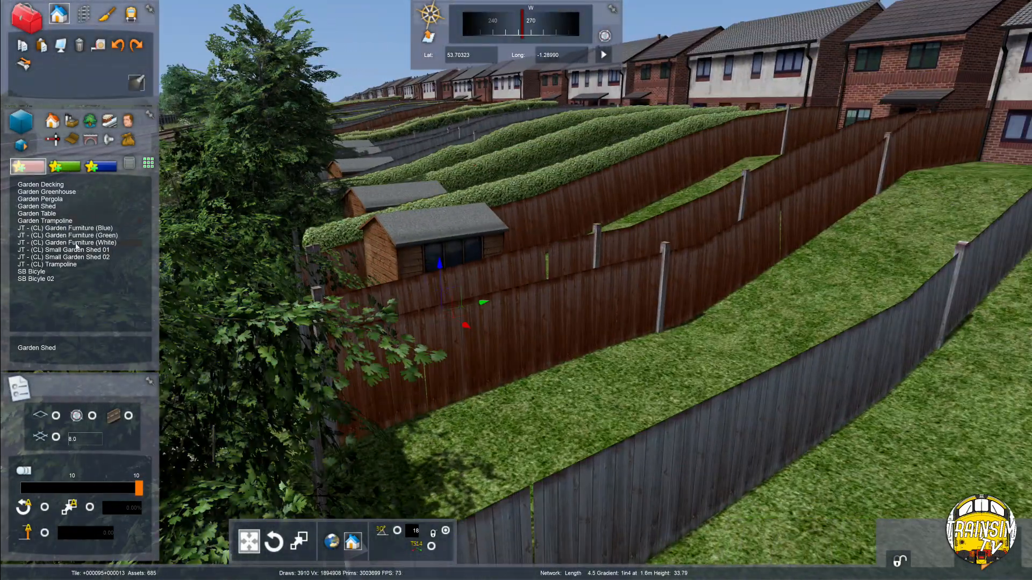
right_click_drag(577, 229, 578, 309)
left_click_drag(577, 309, 589, 285)
left_click_drag(697, 151, 704, 92)
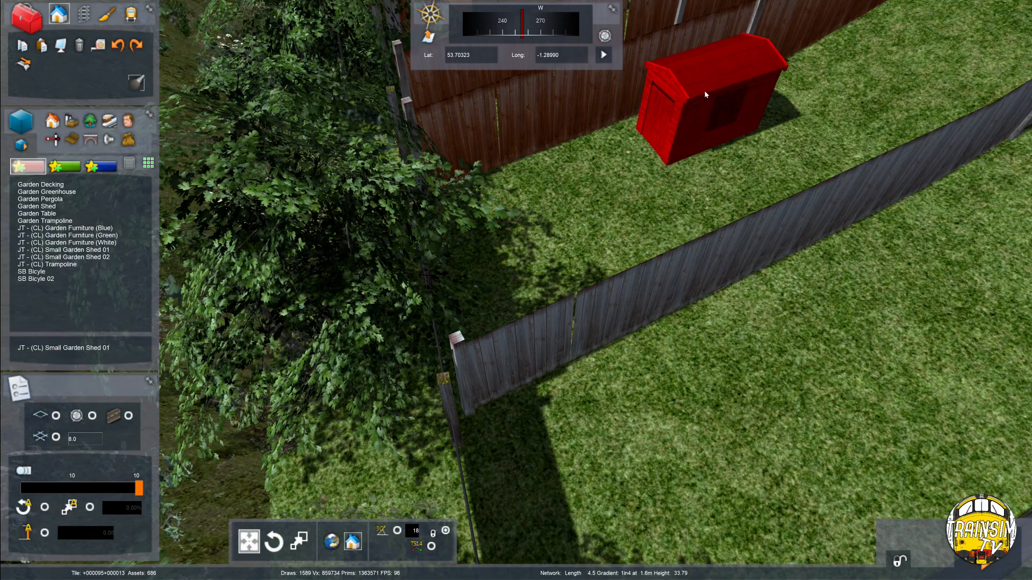
Place a JT Small Garden Shed 02 in the next grey-fenced garden, lengthwise beside the fence that borders the ivy hedge
key("Down")
right_click_drag(526, 219, 596, 177)
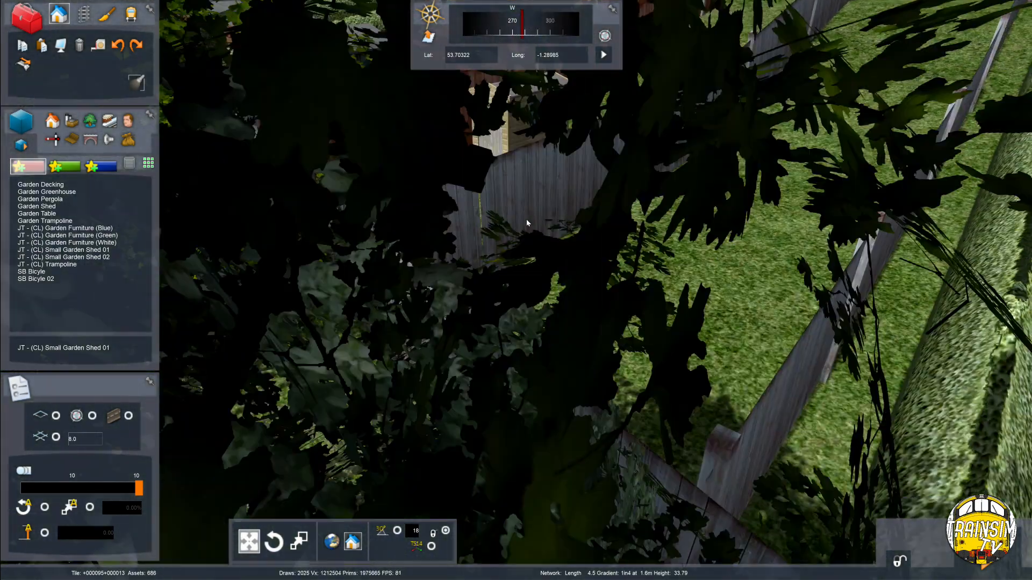
key("Up")
key("Down")
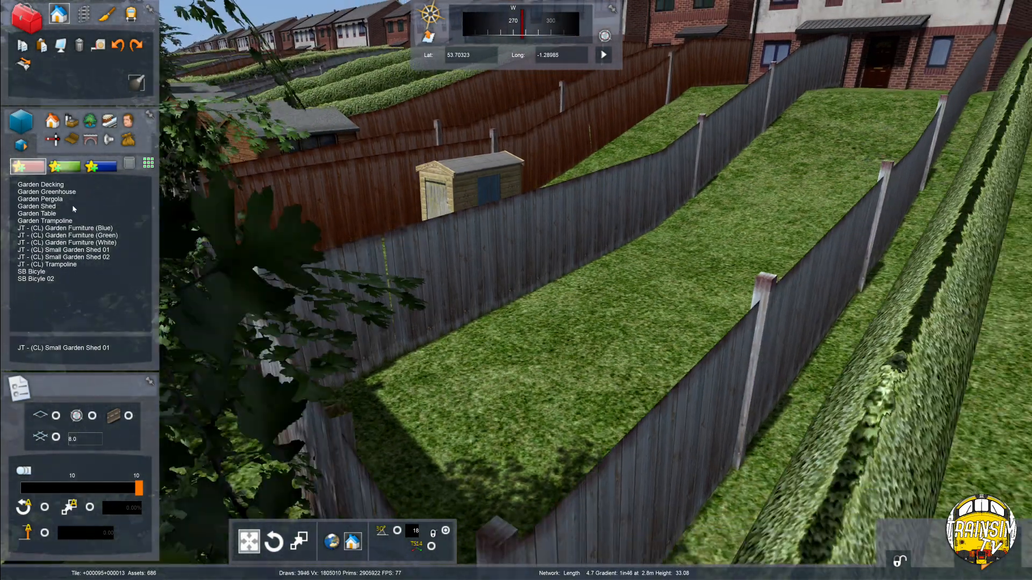
left_click(76, 259)
key("Left")
right_click_drag(224, 174, 387, 236)
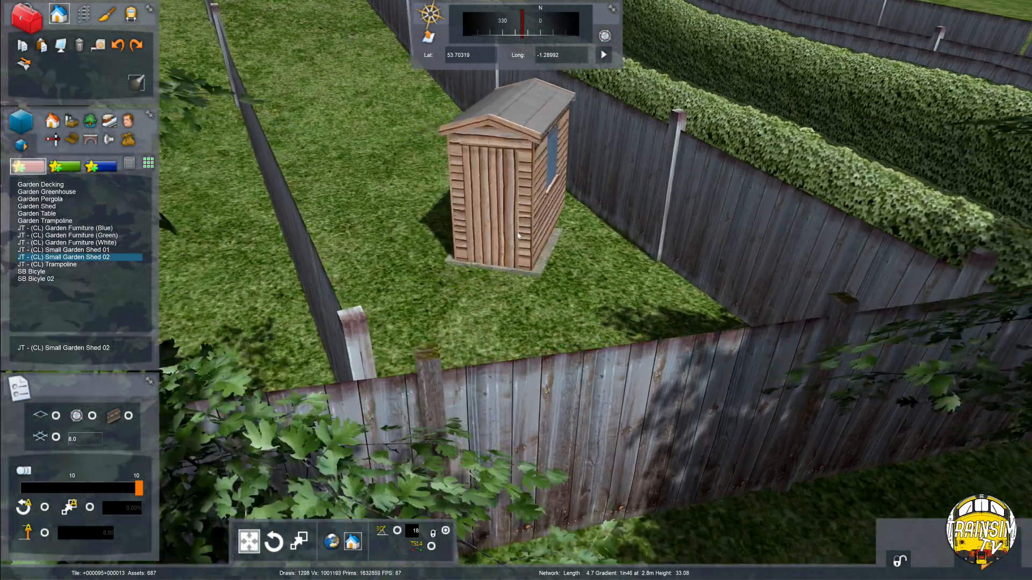
key("Up")
left_click(489, 226)
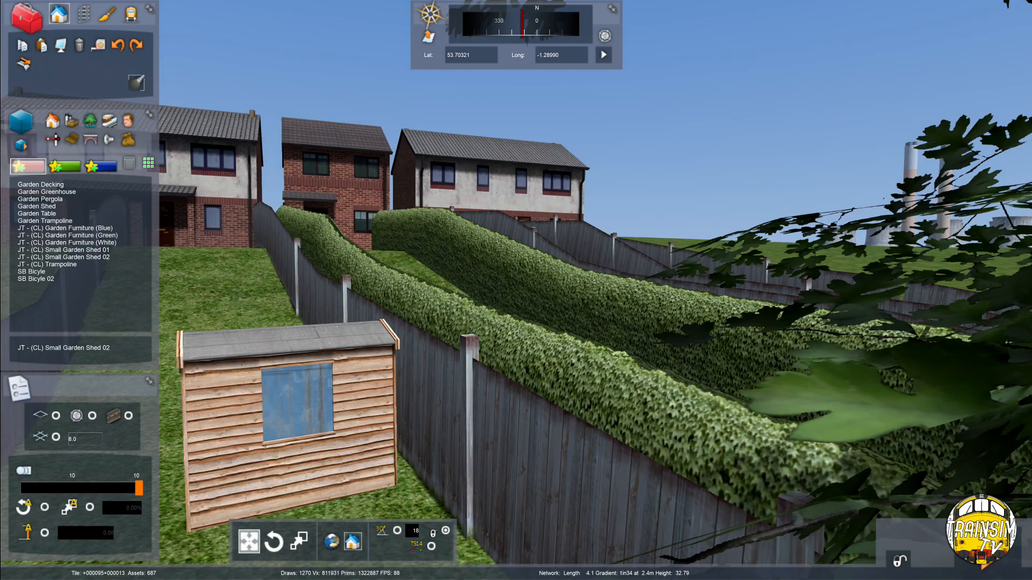
Place a Garden Shed between the following pair of ivy hedges, with its windowed long side facing the back fence
key("Right")
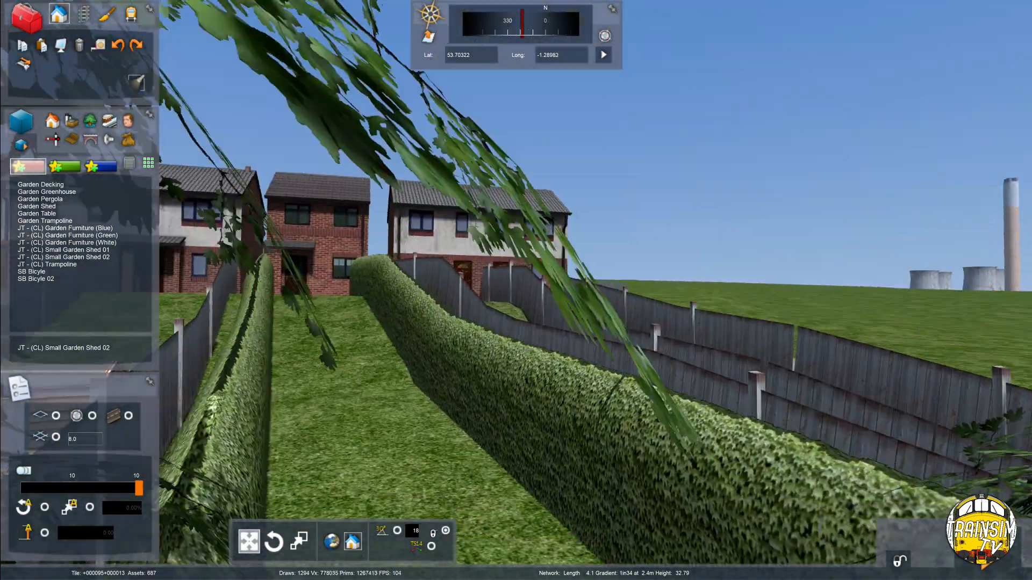
right_click_drag(516, 290, 333, 366)
key("Up")
key("Right")
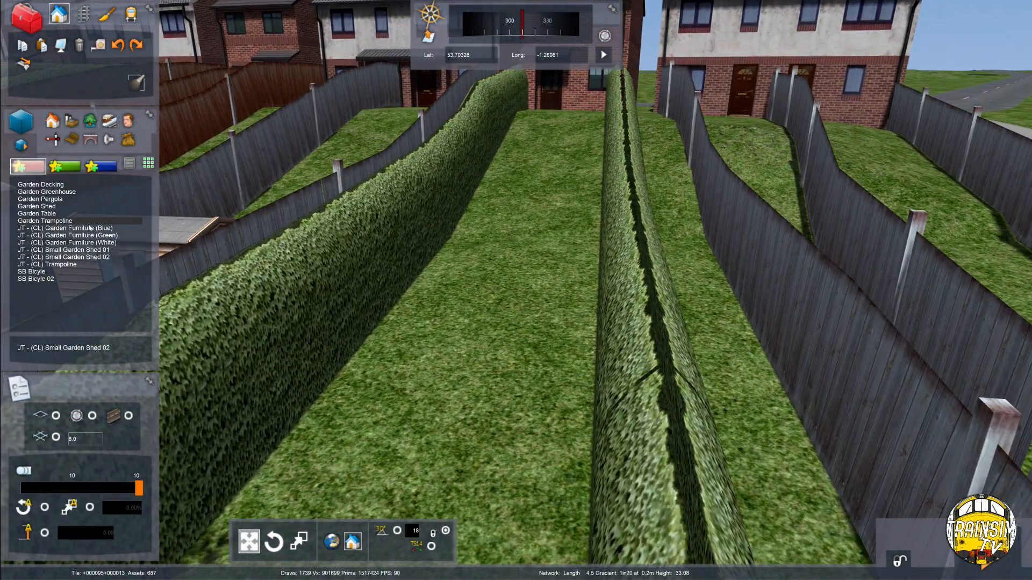
left_click(81, 208)
right_click_drag(398, 92, 413, 226)
key("Left")
left_click_drag(604, 282, 565, 278)
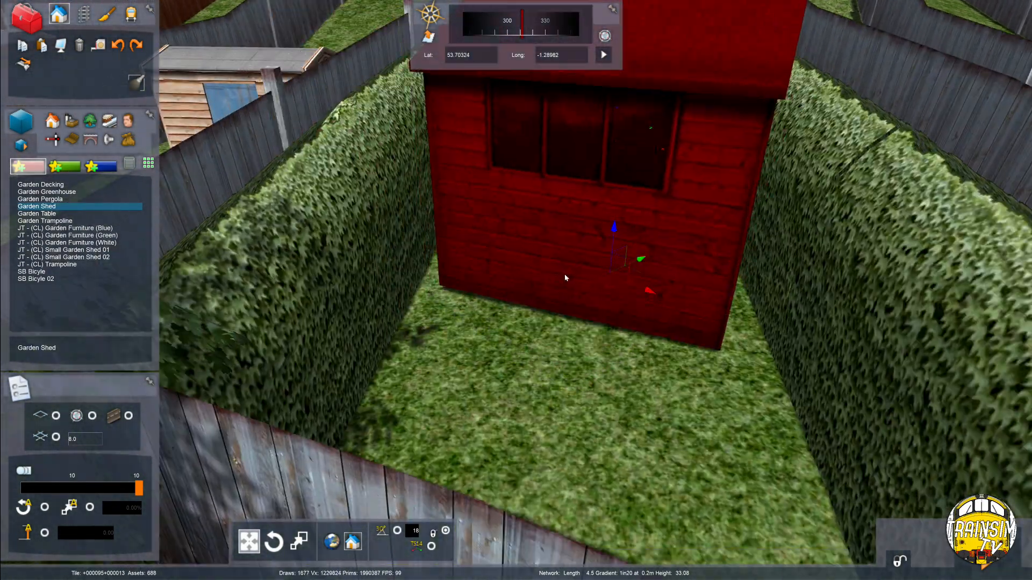
left_click_drag(647, 256, 617, 226)
right_click_drag(594, 227, 644, 323)
Place a JT Small Garden Shed 02 in the end garden beside the footpath, turned lengthwise and set close to the path-side fence
key("Down")
key("Right")
key("Up")
key("Down")
key("Left")
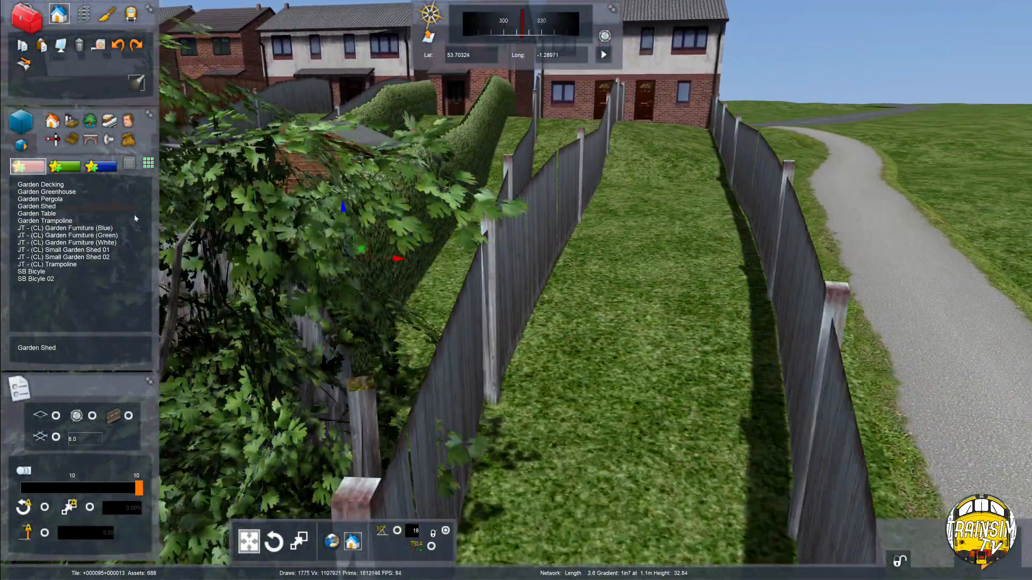
key("Up")
left_click(81, 258)
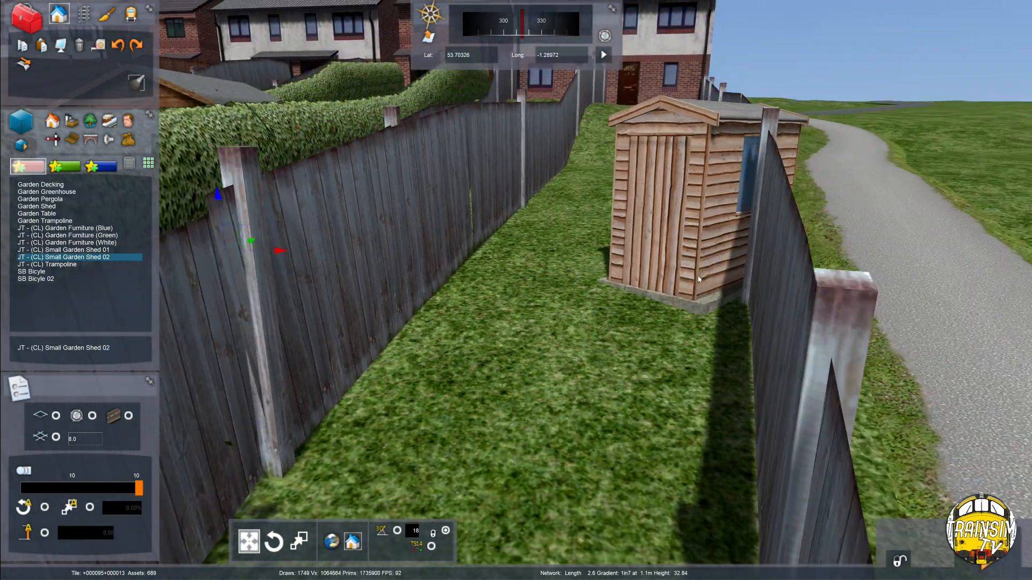
left_click(683, 277)
left_click_drag(561, 302, 514, 310)
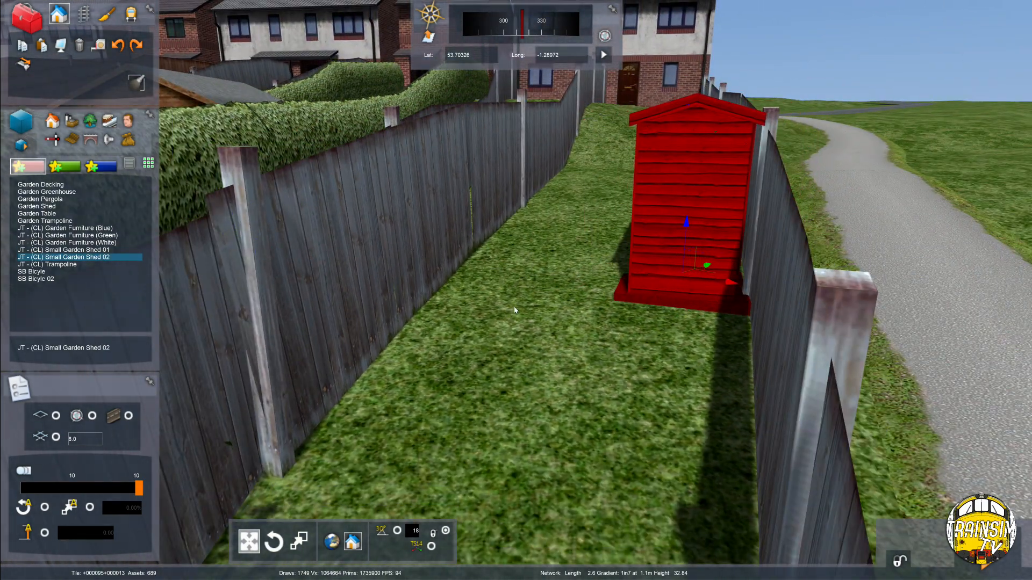
left_click_drag(671, 209, 645, 213)
right_click(644, 215)
Examine the newly placed sheds from over the parapet wall and from above the back gardens
key("Down")
key("Down")
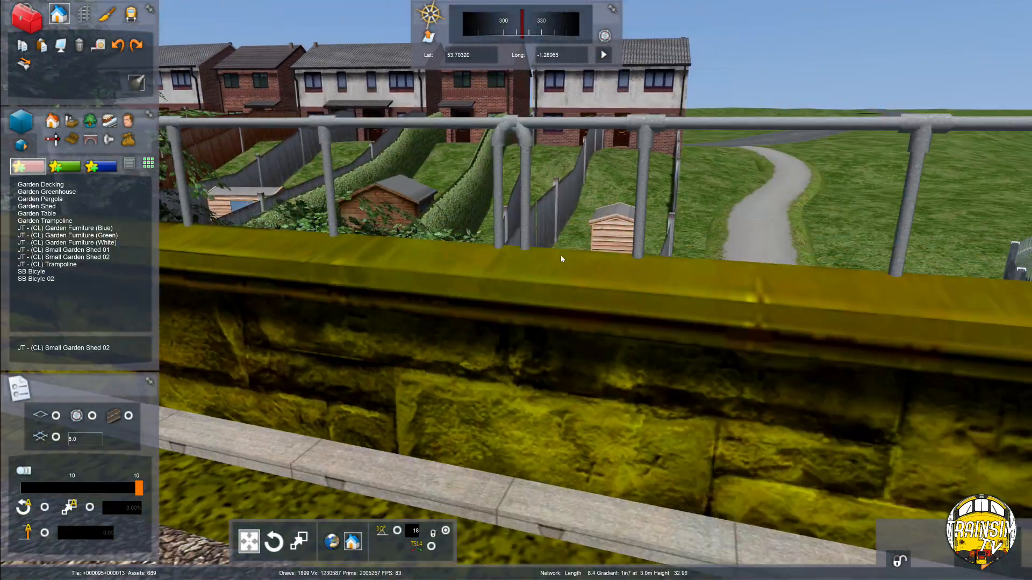
key("Up")
right_click_drag(562, 259, 500, 252)
right_click_drag(676, 247, 655, 255)
key("Up")
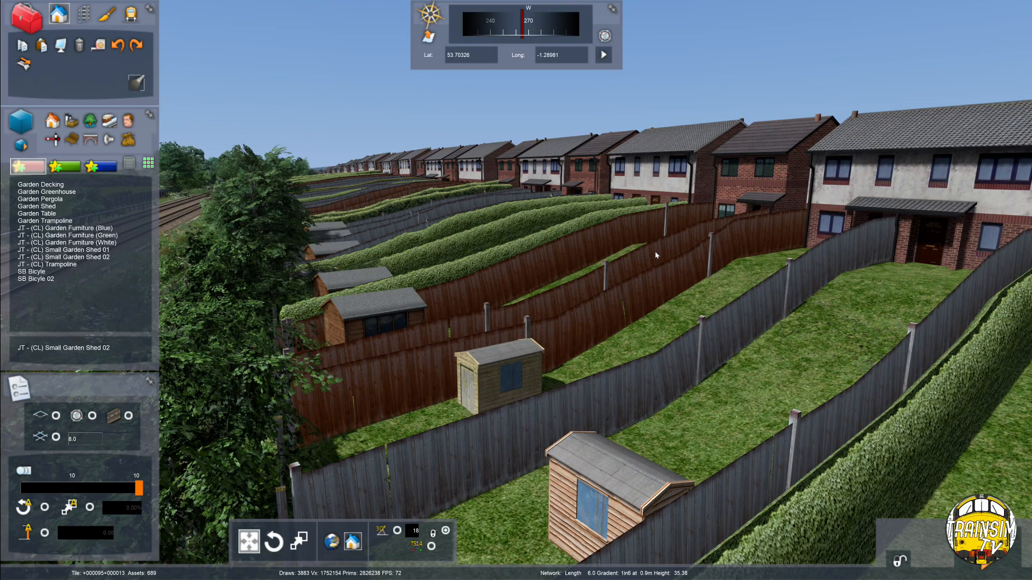
key("Down")
key("Left")
key("Left")
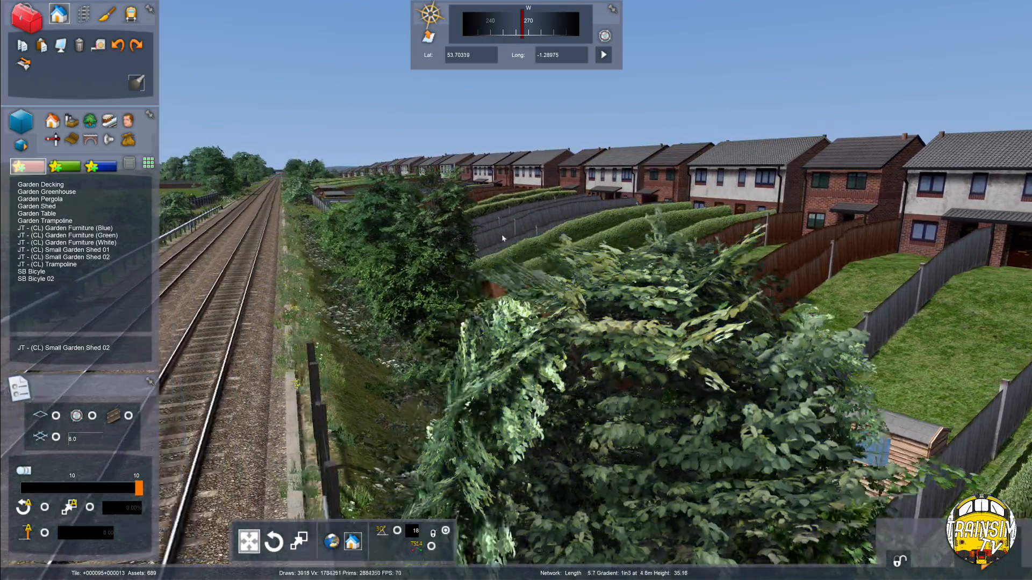
Follow the railway line at track level to check how the sheds look over the back fences
key("Up")
right_click_drag(503, 237, 461, 227)
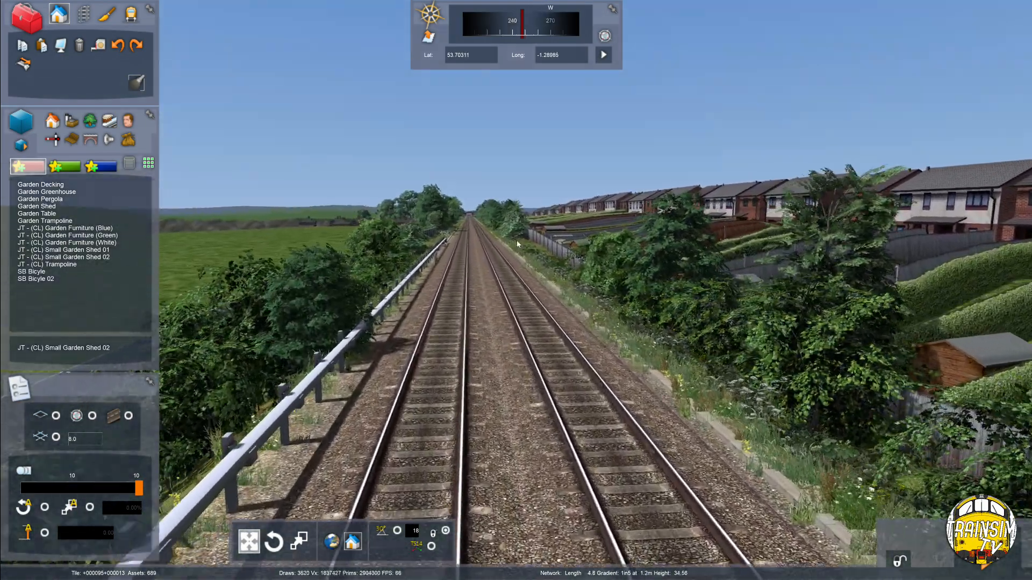
key("Up")
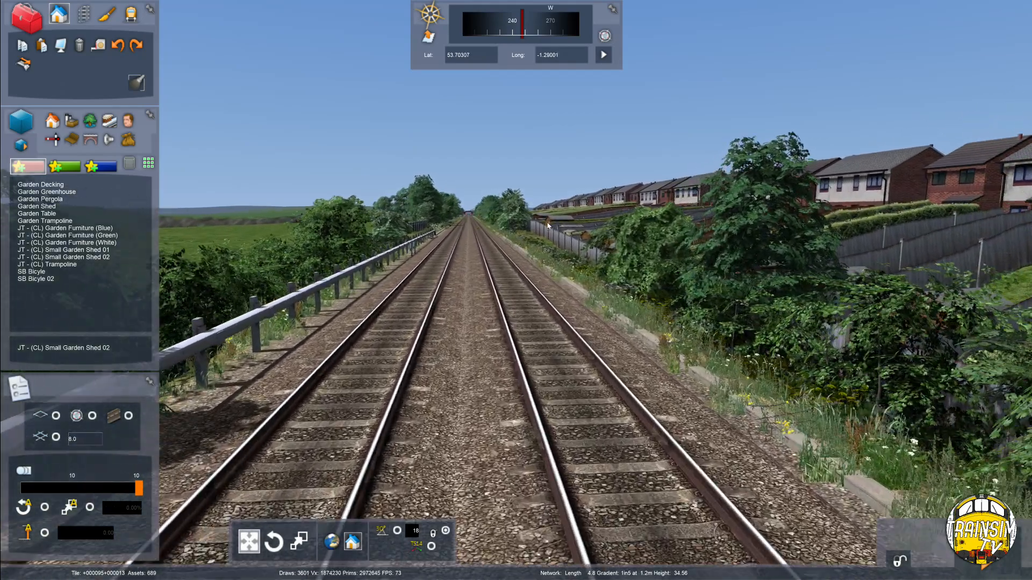
key("Up")
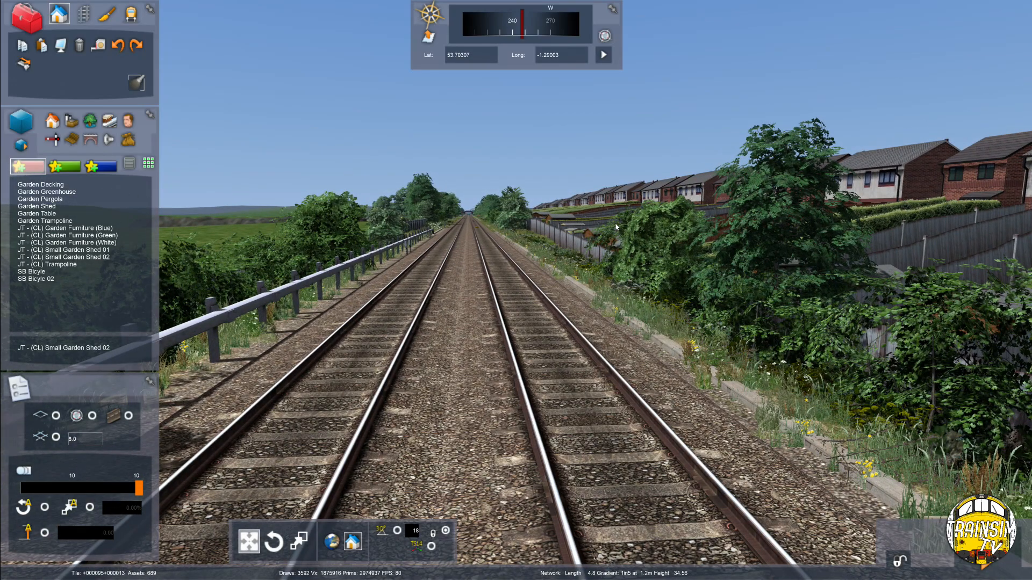
key("Left")
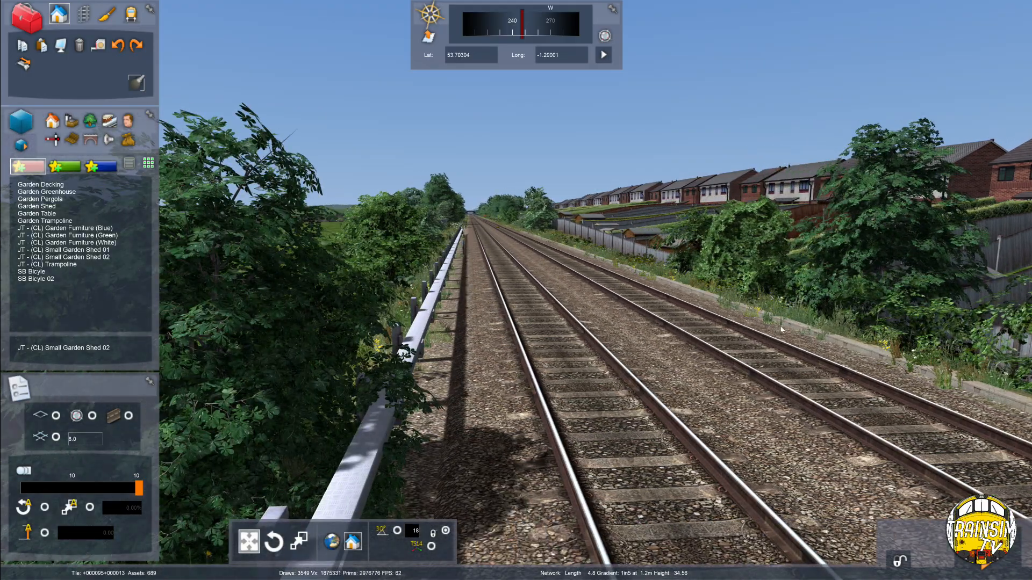
key("Up")
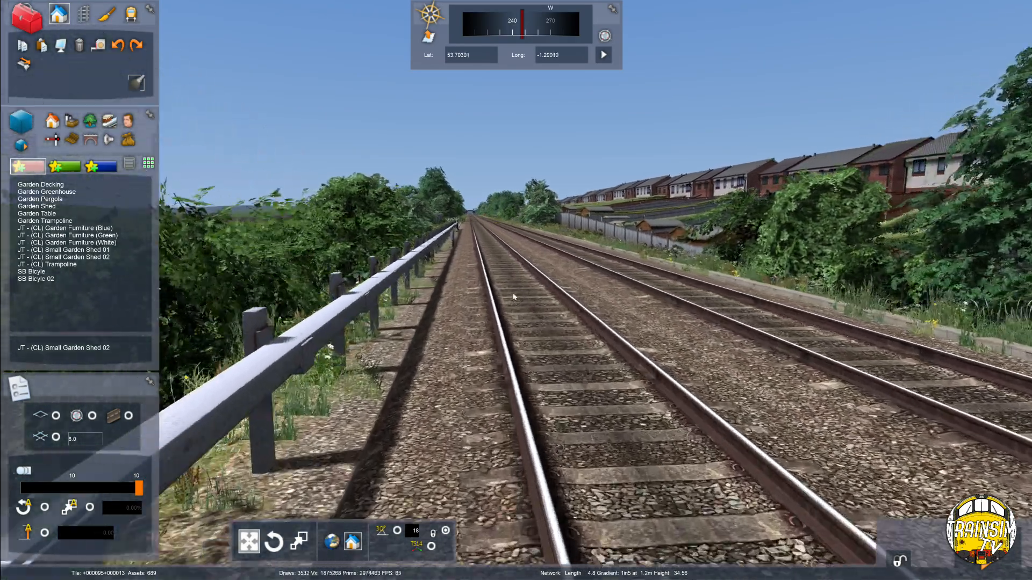
key("Up")
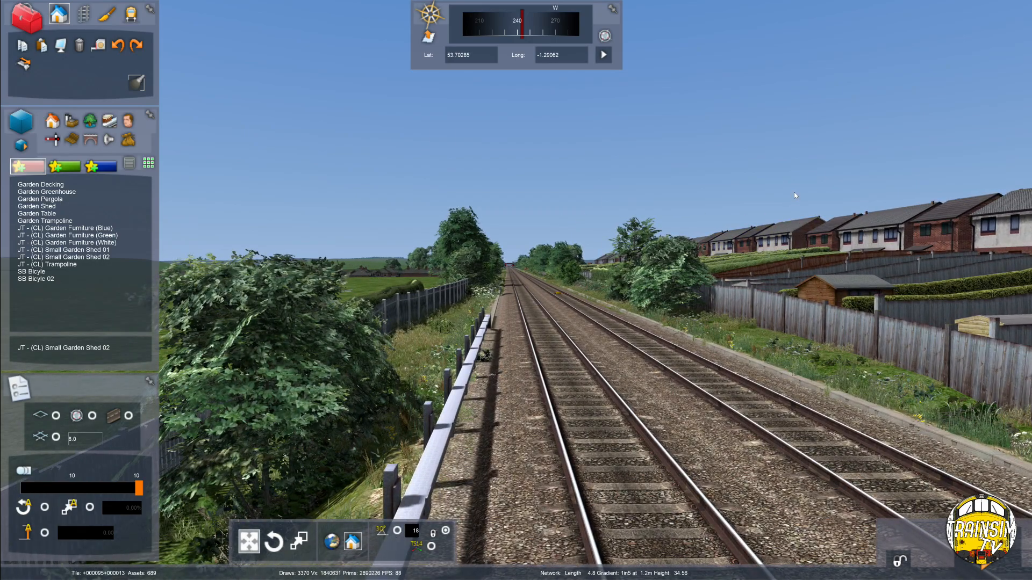
Survey the whole row of houses from the road side and the railway side, as far as the last garden
right_click_drag(766, 202, 764, 201)
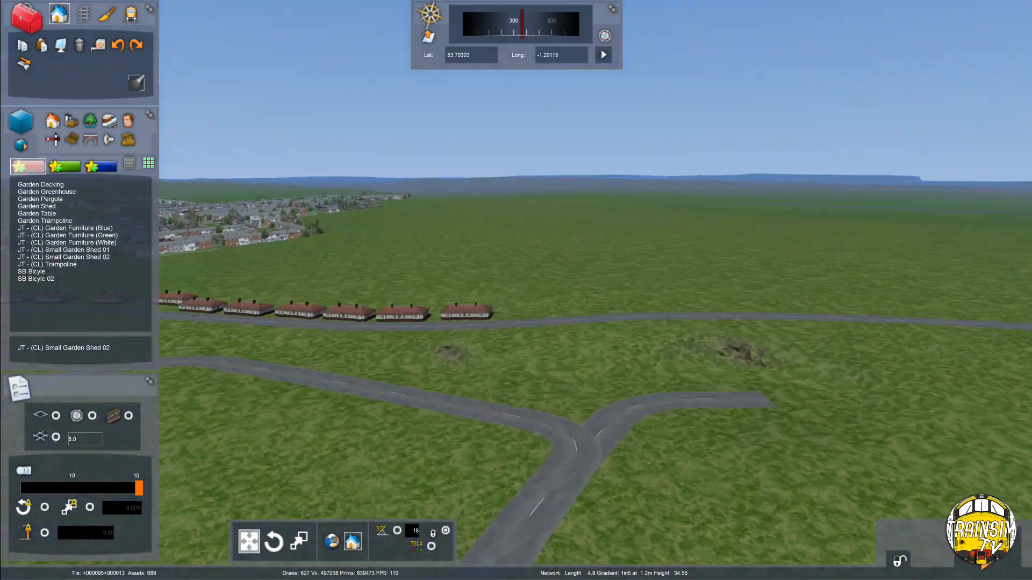
key("Up")
right_click_drag(764, 202, 760, 201)
key("Up")
key("Right")
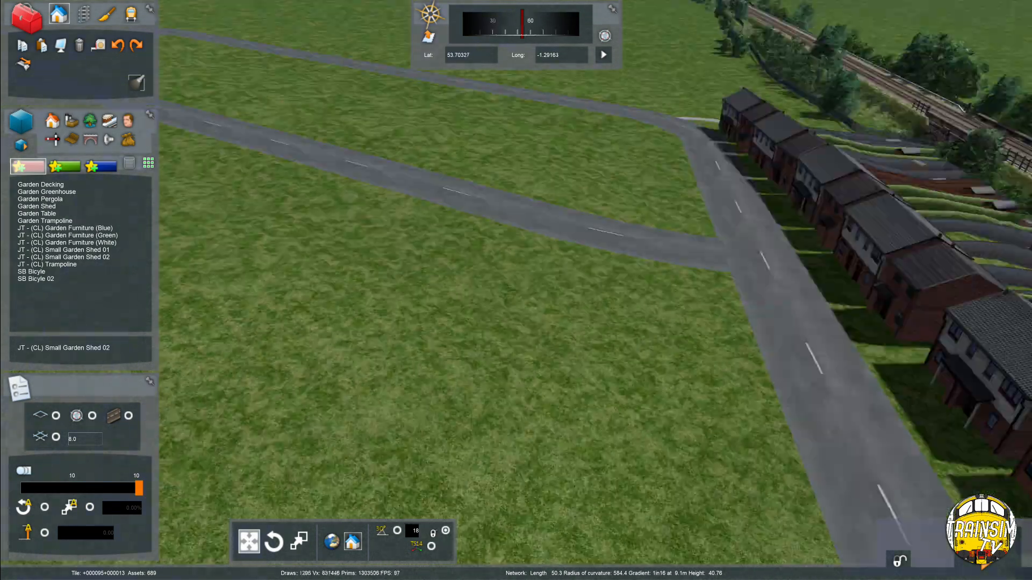
key("Left")
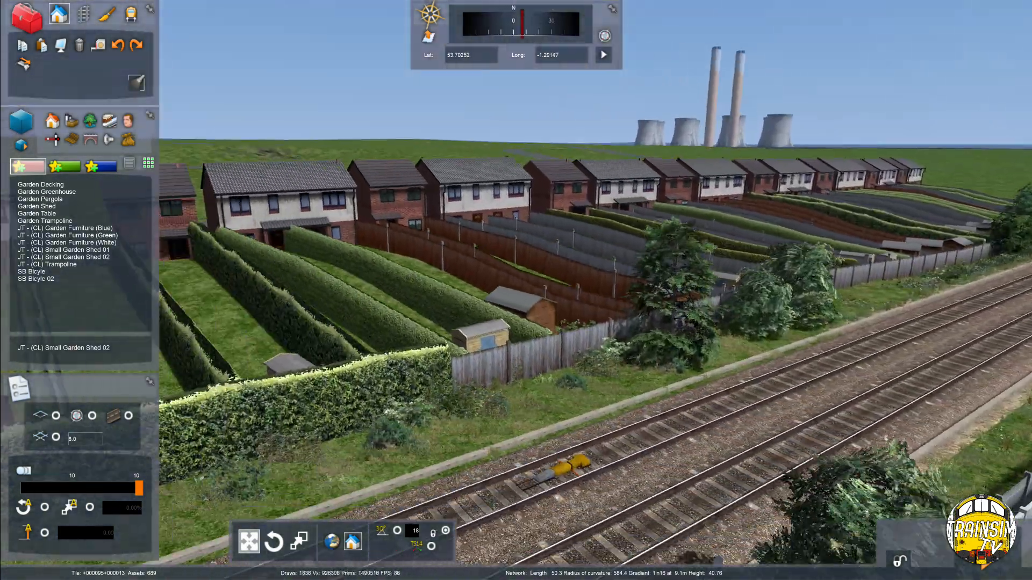
key("Down")
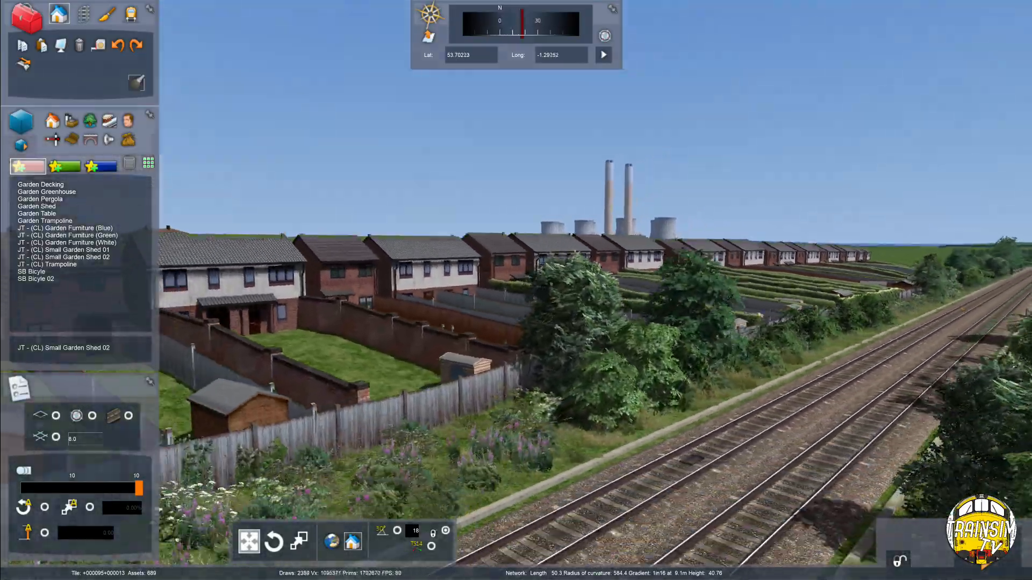
key("Down")
key("Left")
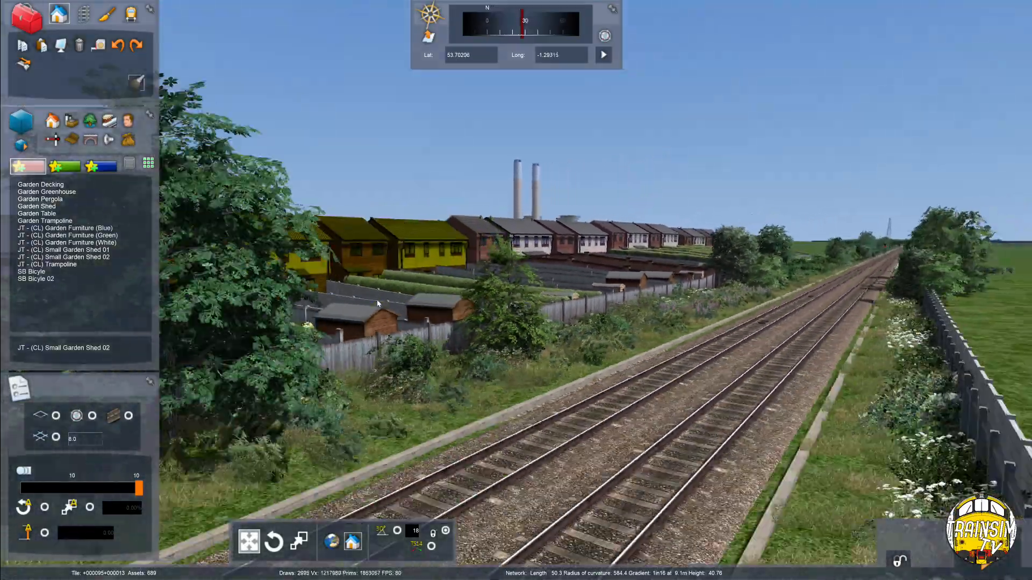
key("Left")
key("Up")
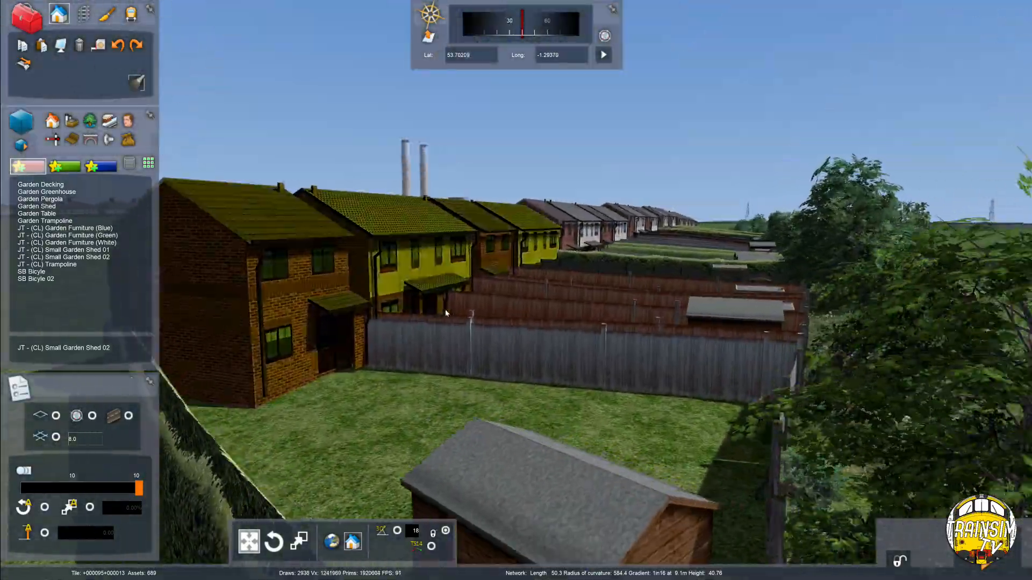
Examine the sheds at the far end of the row from the trackside and across the brick-walled garden
right_click_drag(445, 312, 376, 313)
key("Right")
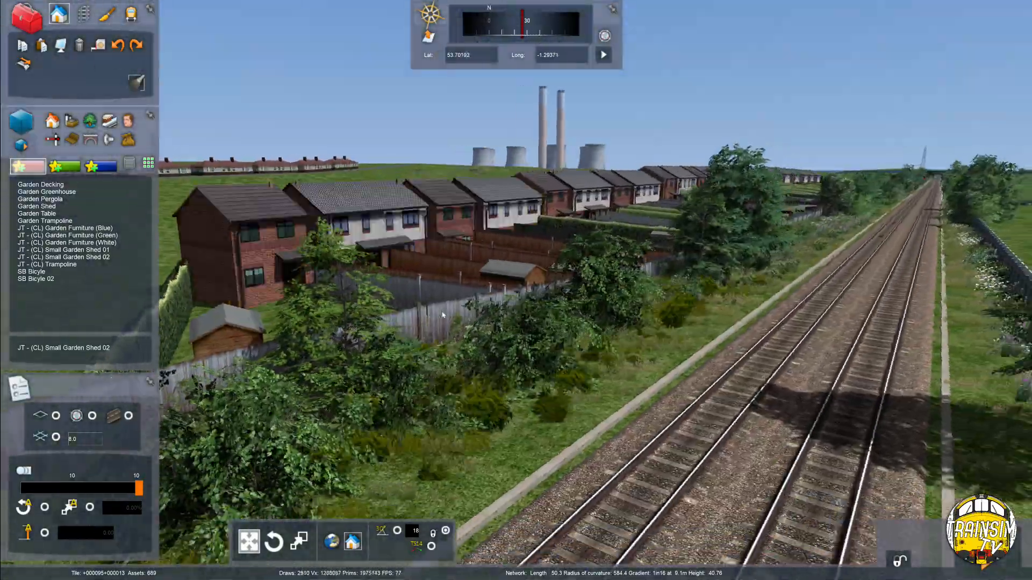
key("Left")
key("Up")
key("Right")
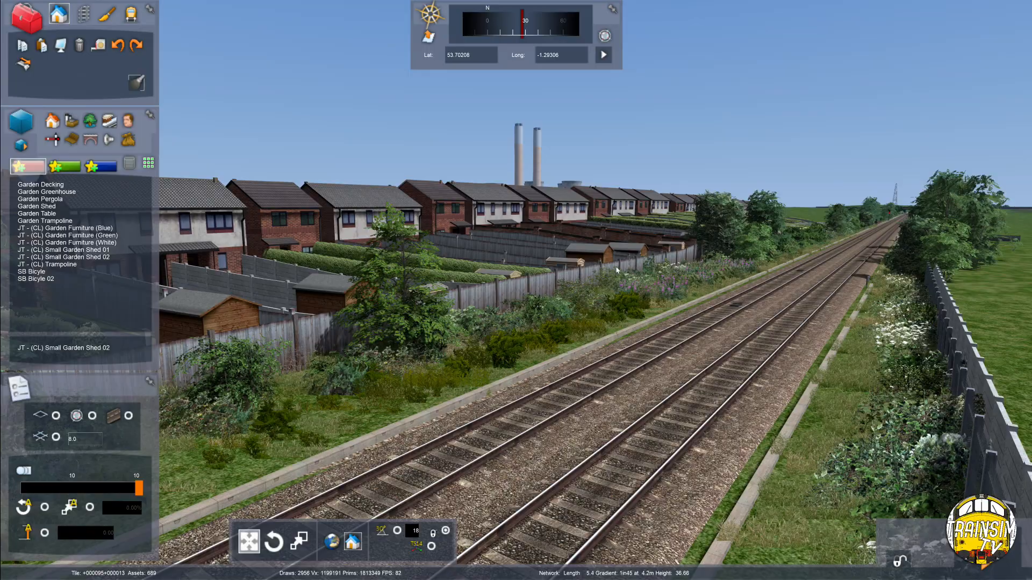
key("Up")
right_click_drag(504, 273, 526, 294)
key("Right")
key("Right")
key("Left")
key("Left")
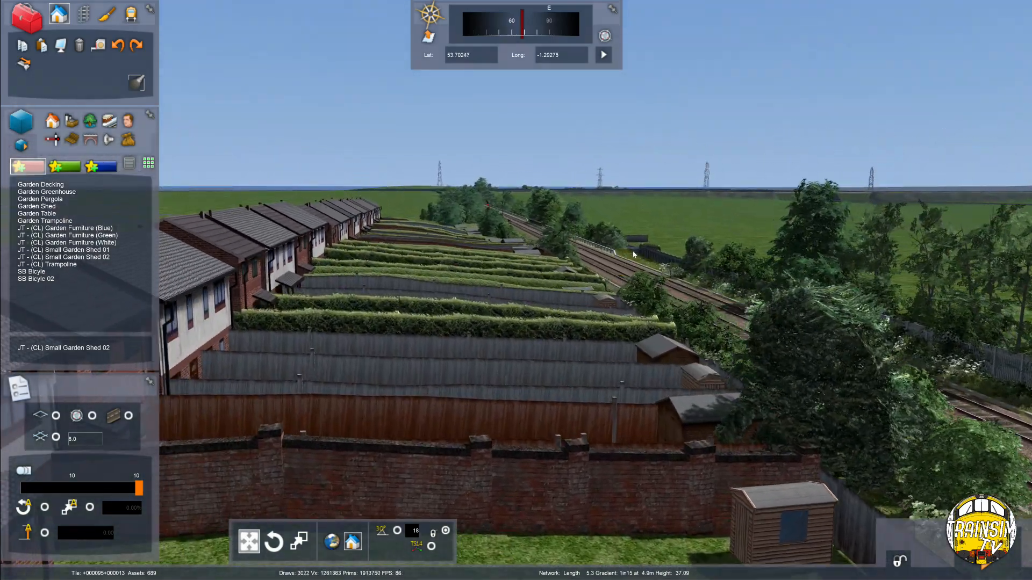
Save the route edits, return to the world editor and list the garden assets again
key("F2")
left_click(450, 398)
key("Right")
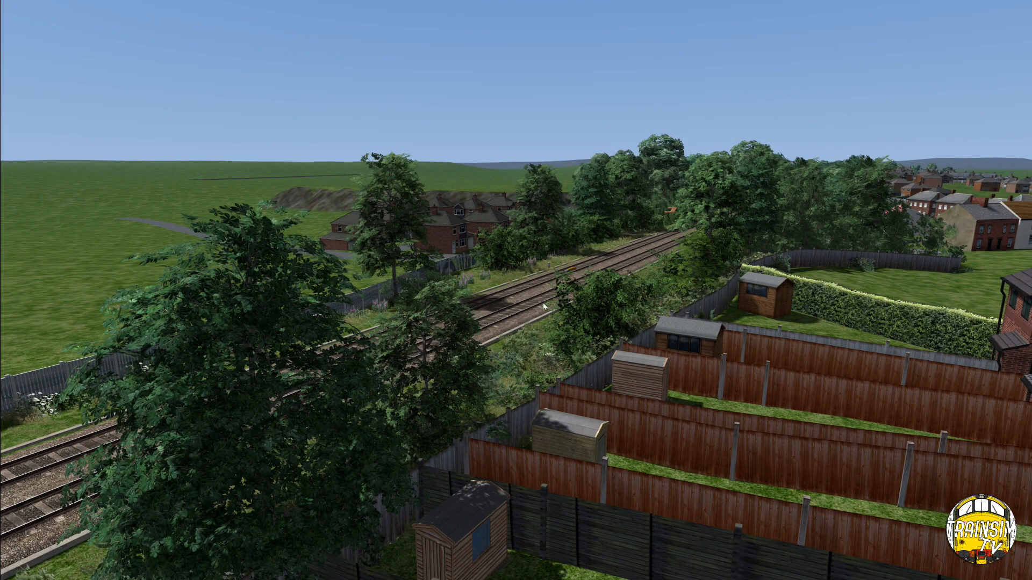
key("ctrl+e")
key("Right")
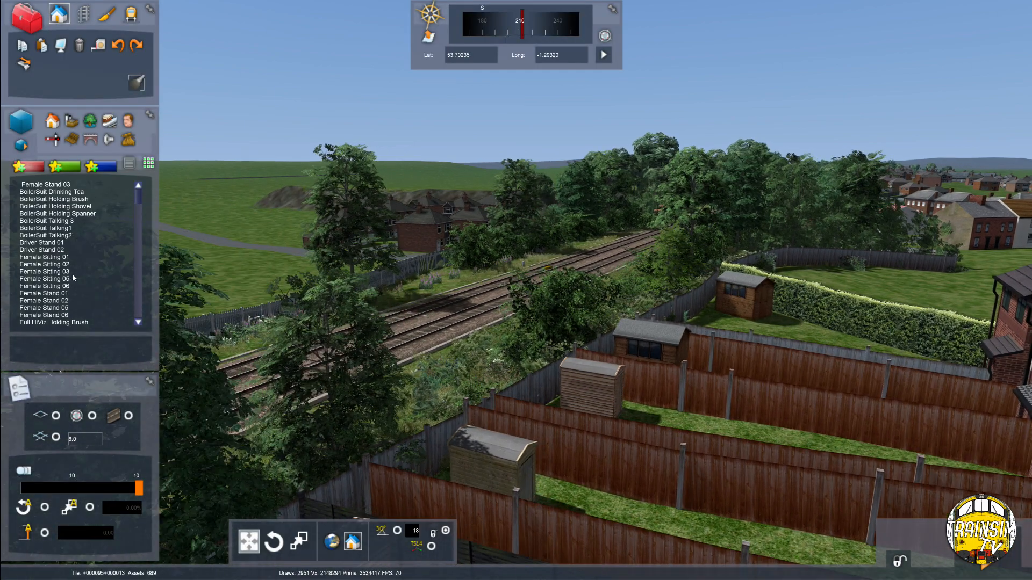
left_click(28, 166)
Place an SB Bicyle 02 beside the red-brown fence, in front of the small wooden shed in the red-brown fenced garden
key("Right")
right_click_drag(484, 322, 598, 402)
key("Up")
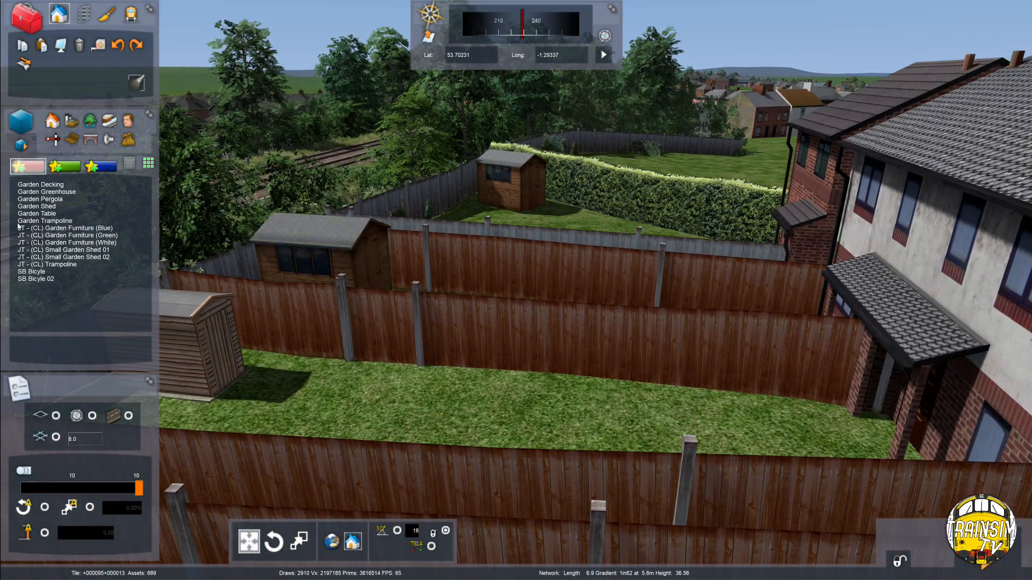
right_click_drag(162, 322, 185, 300)
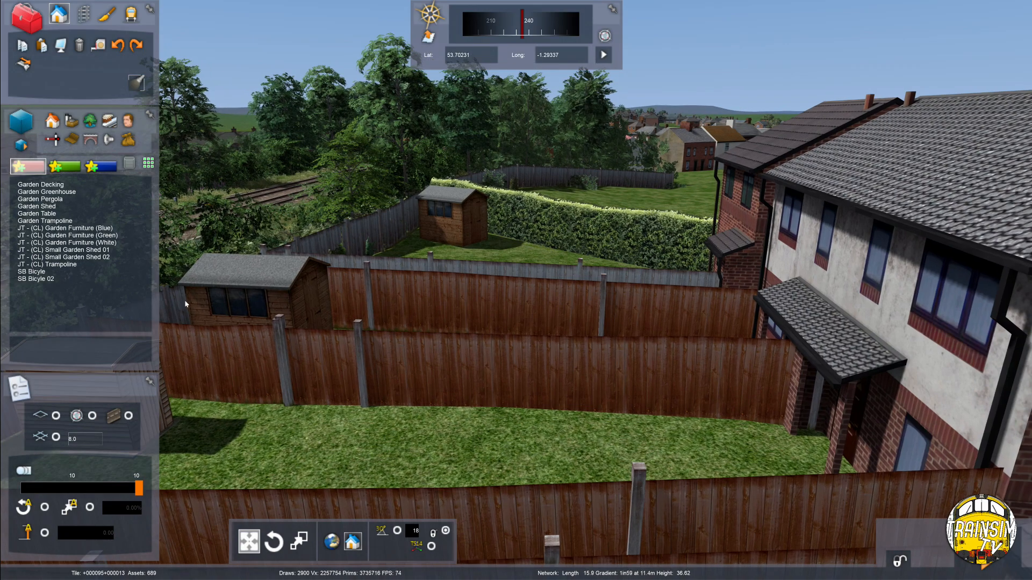
key("Left")
key("Up")
left_click(65, 280)
key("Up")
right_click_drag(607, 333, 580, 408)
key("Right")
left_click_drag(580, 419, 539, 454)
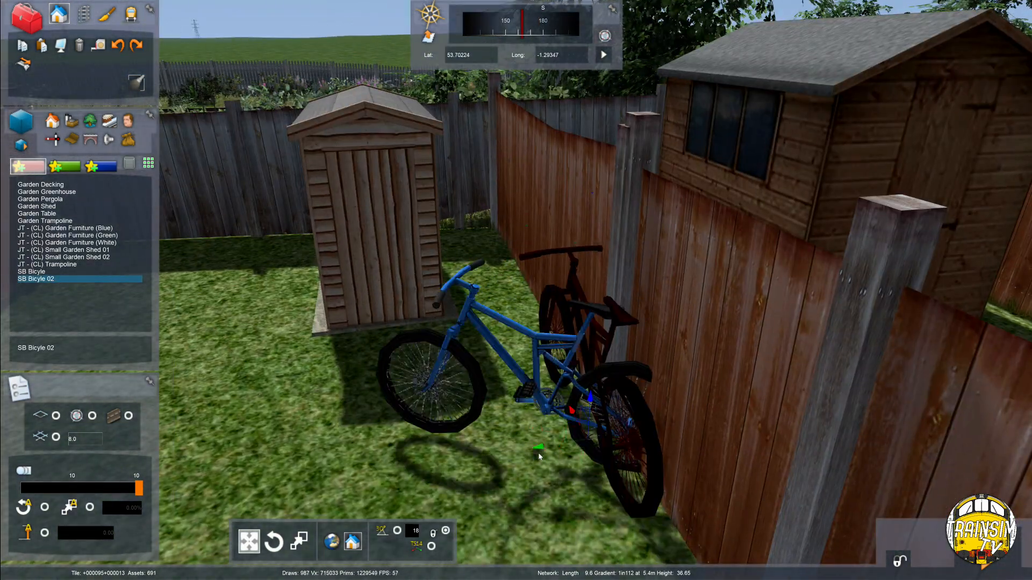
right_click(656, 405)
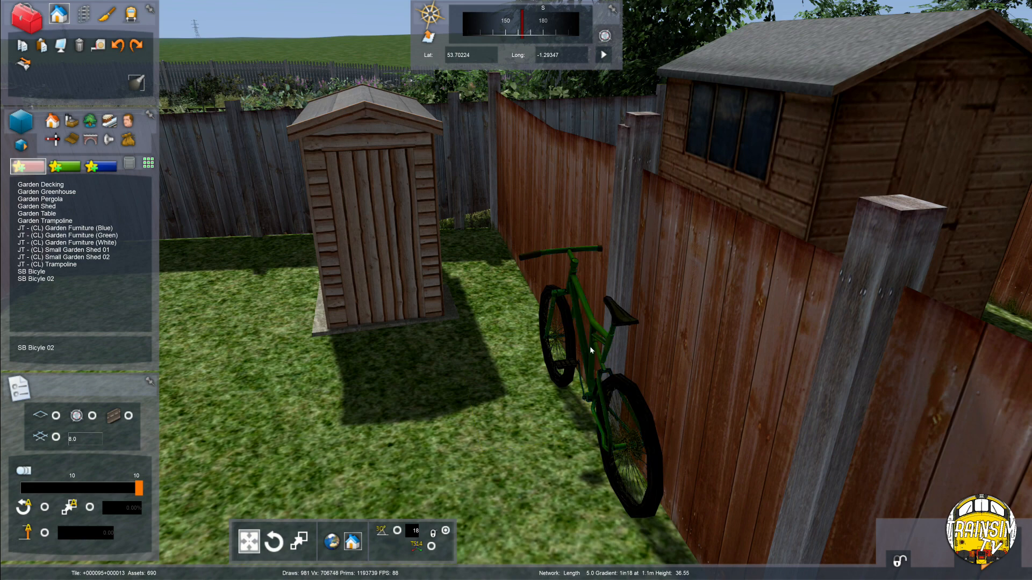
Reposition the bicycle by the fence post and rotate it to stand parallel to the red-brown fence
left_click_drag(589, 346, 568, 349)
key("Right")
right_click_drag(569, 349, 523, 366)
key("Left")
key("Left")
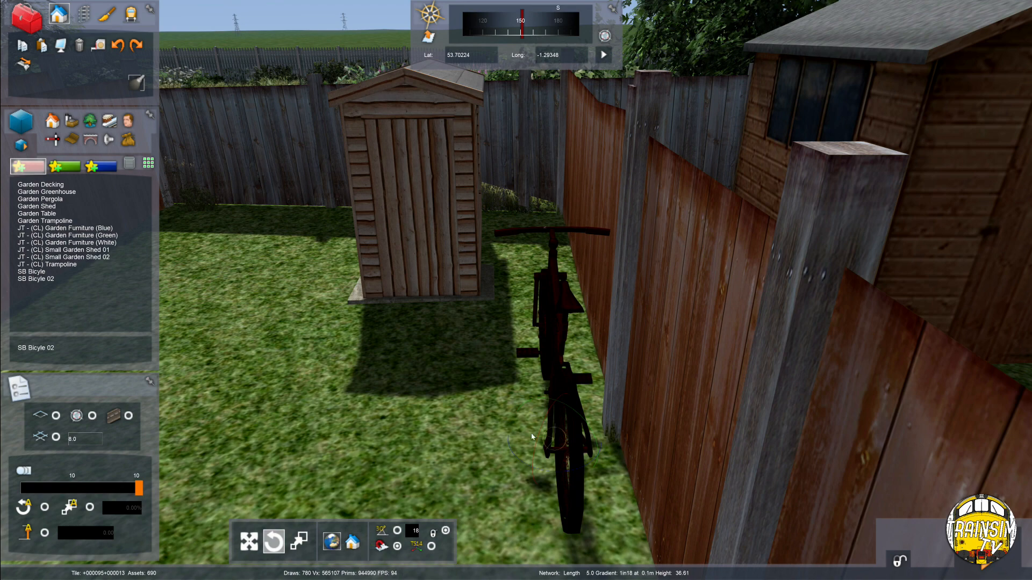
left_click_drag(568, 407, 562, 427)
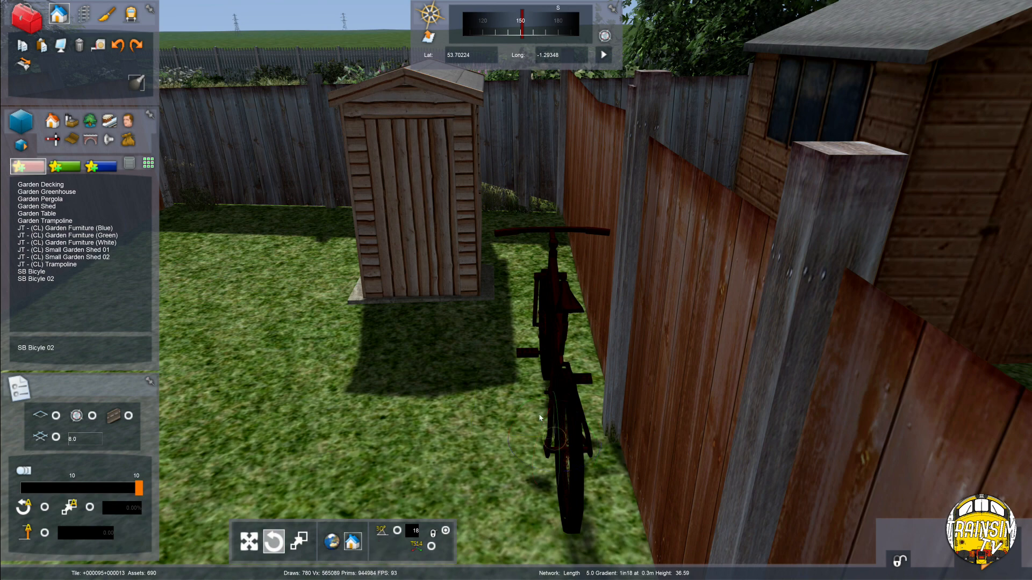
left_click_drag(526, 409, 540, 412)
Tilt the bicycle toward the red-brown fence so its handlebar leans on the post, checking it from the front
key("Up")
right_click_drag(540, 411, 779, 441)
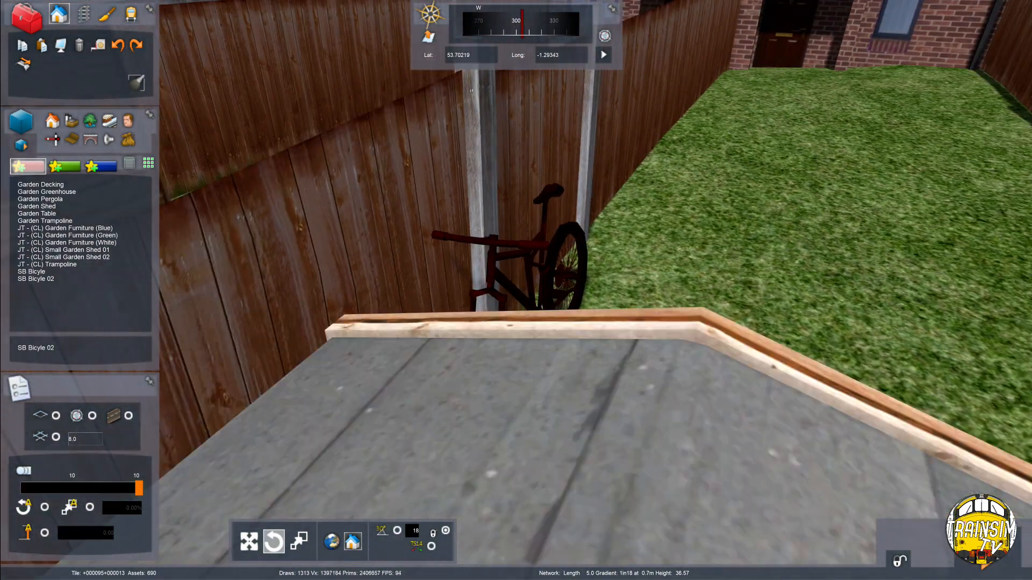
key("Left")
right_click_drag(591, 301, 655, 304)
key("Up")
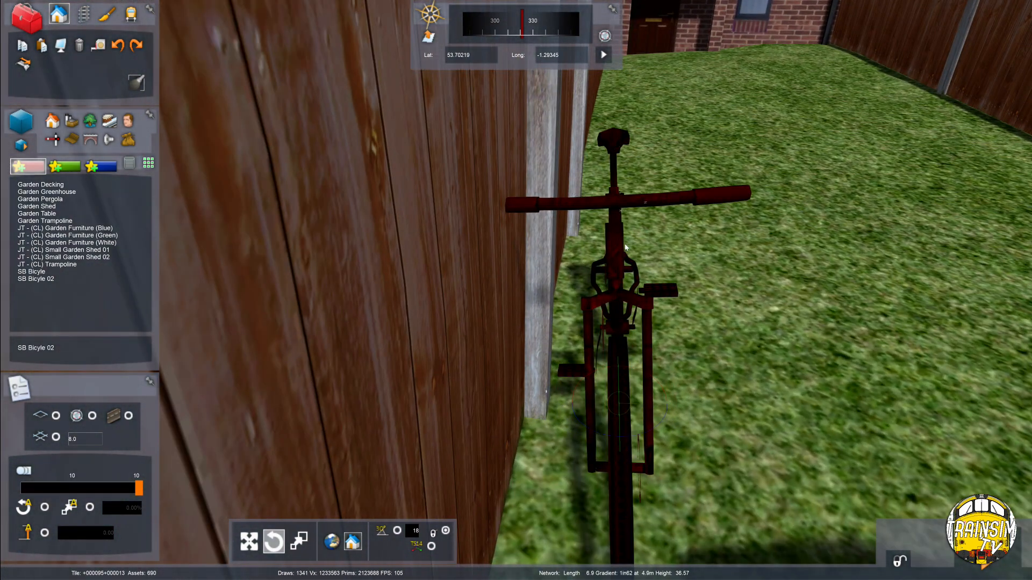
left_click_drag(615, 242, 622, 241)
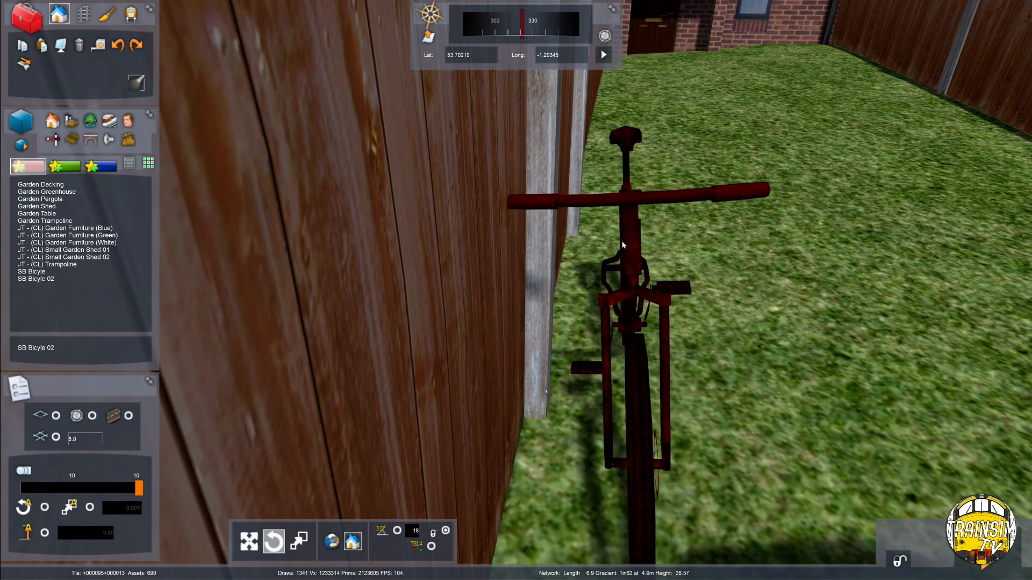
left_click_drag(593, 375, 599, 372)
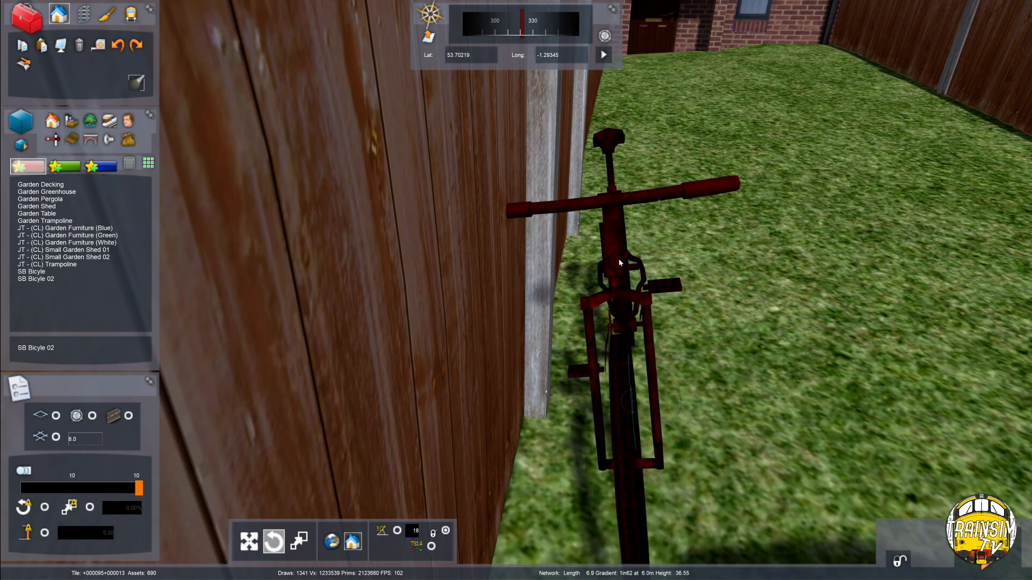
mouse_move(617, 259)
left_mouse_down()
mouse_move(649, 257)
mouse_move(630, 258)
left_mouse_up()
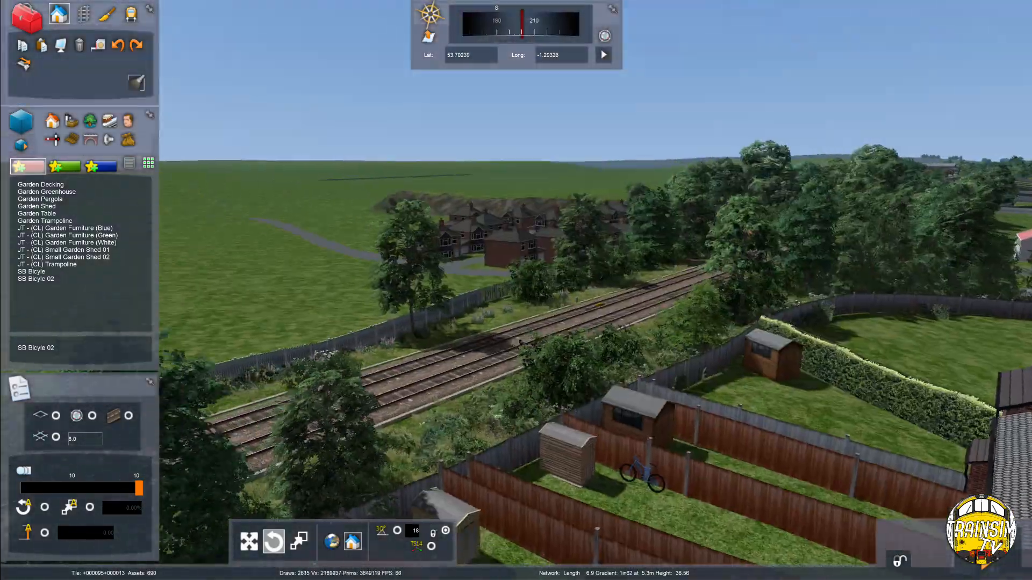
Examine the bicycle from above the gardens and from ground level to check how its wheels meet the grass
key("Down")
key("Up")
right_click_drag(631, 419, 611, 224)
key("Up")
key("Down")
key("Up")
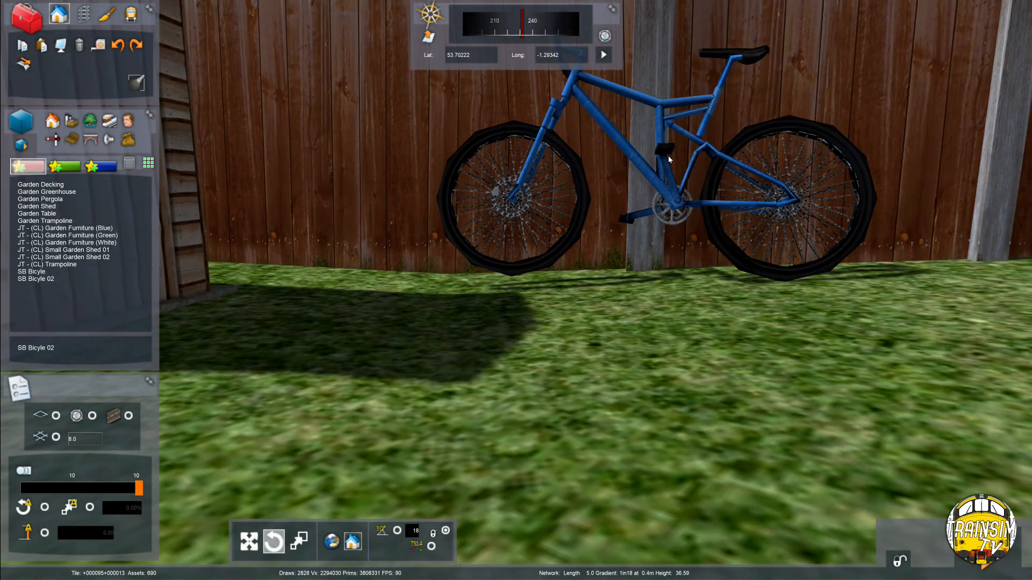
Fine-tune the blue bicycle's rotation so it leans against the fence post with its wheels on the grass
left_click(715, 146)
left_click_drag(678, 243, 676, 238)
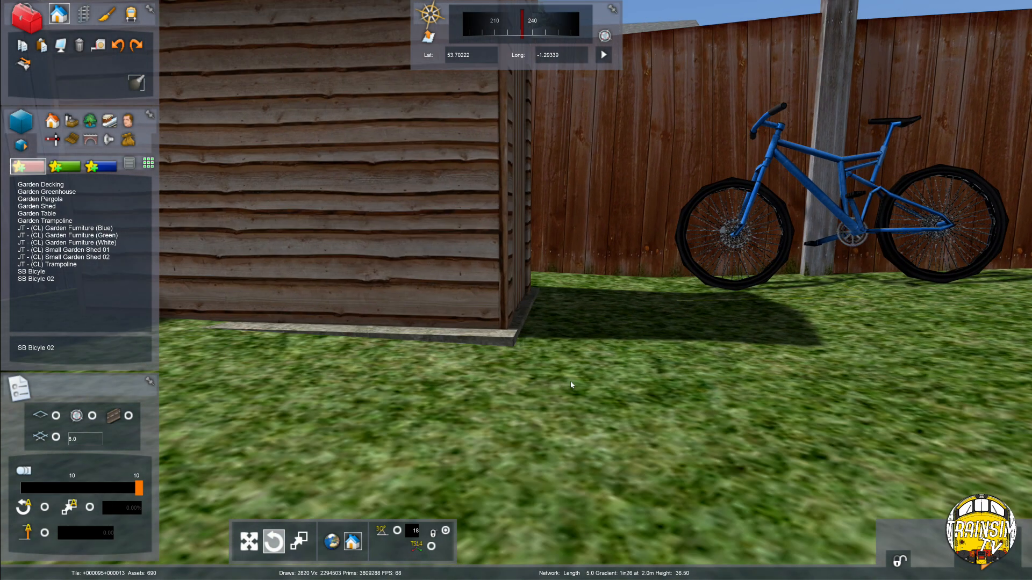
key("Down")
Place a Garden Trampoline on the lawn beside the small wooden shed, in place of the oversized JT - (CL) Trampoline
right_click_drag(571, 385, 3, 303)
key("Up")
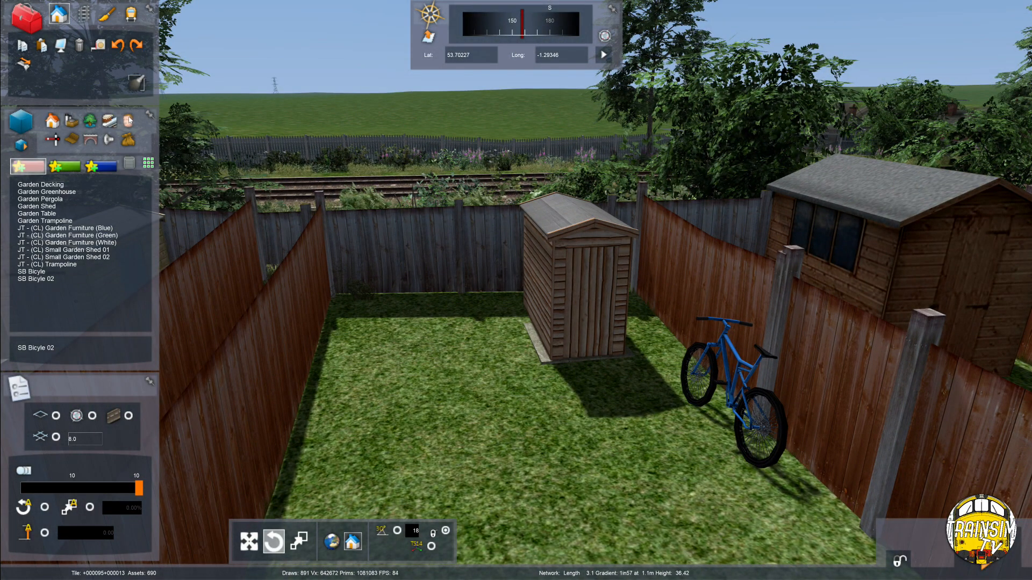
left_click(412, 364)
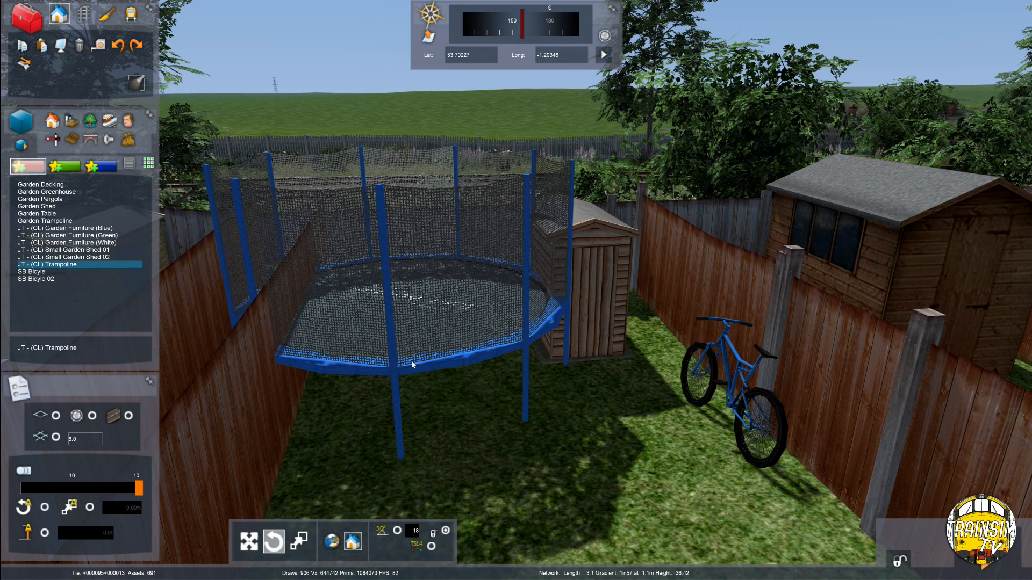
key("ctrl+z")
left_click(57, 214)
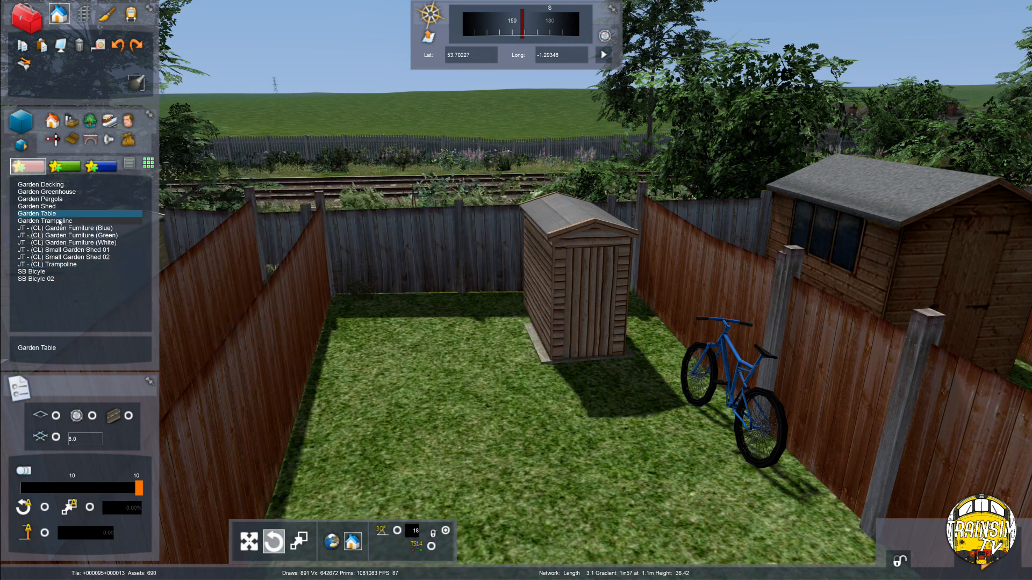
left_click(60, 222)
left_click(428, 351)
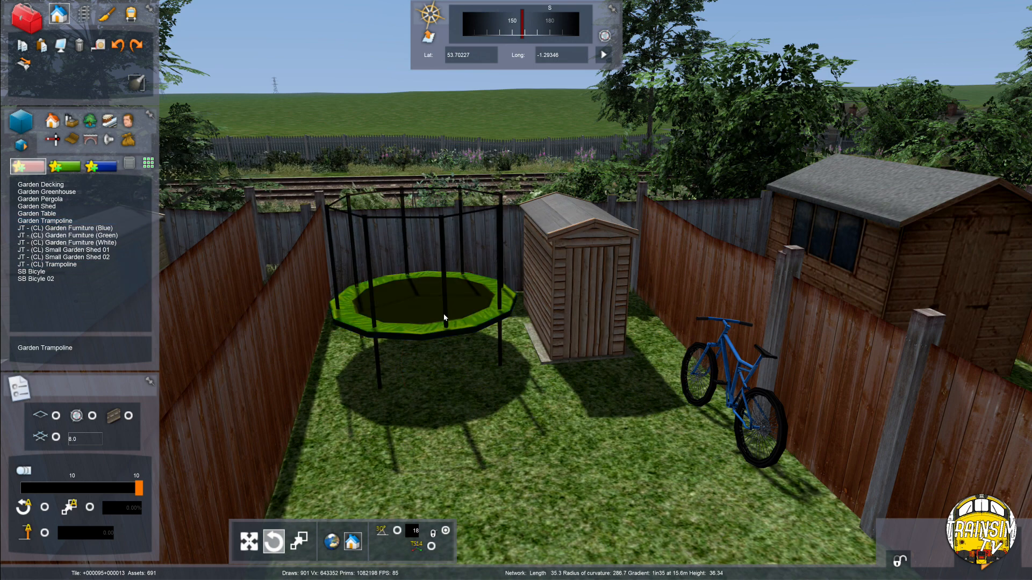
left_click(444, 318)
left_click(447, 455)
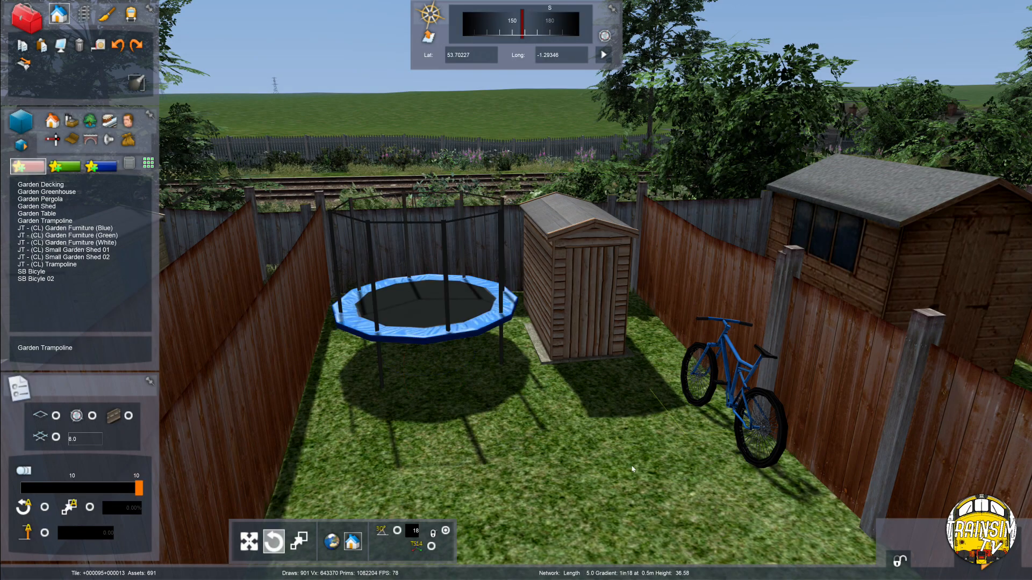
Switch to the linear-object tools and inspect the gap in the grey back fence beside the ivy bush
mouse_move(632, 469)
right_mouse_down()
mouse_move(741, 484)
mouse_move(784, 473)
mouse_move(624, 468)
right_mouse_up()
key("Up")
key("Right")
key("Up")
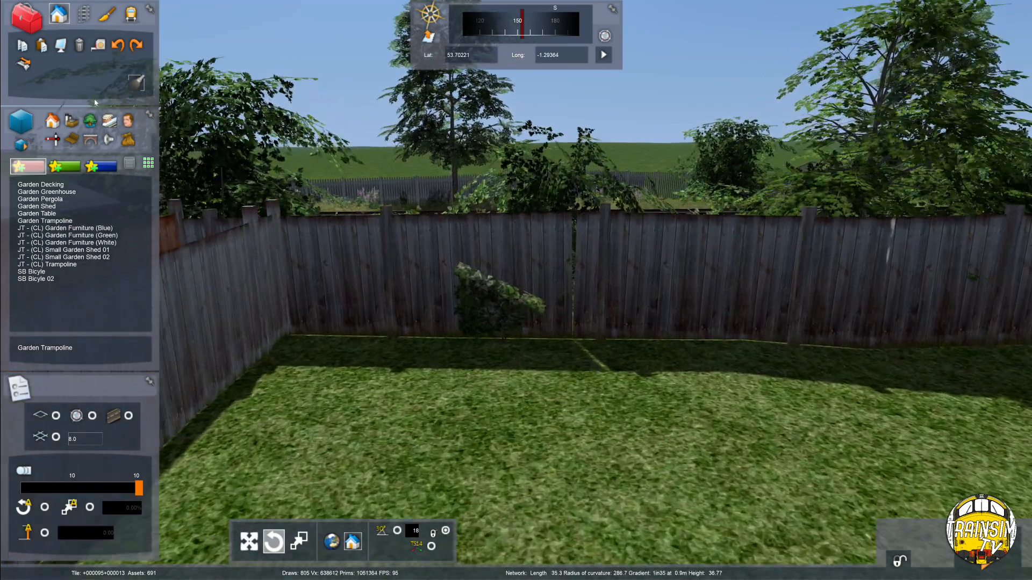
key("Up")
key("Right")
left_click(83, 14)
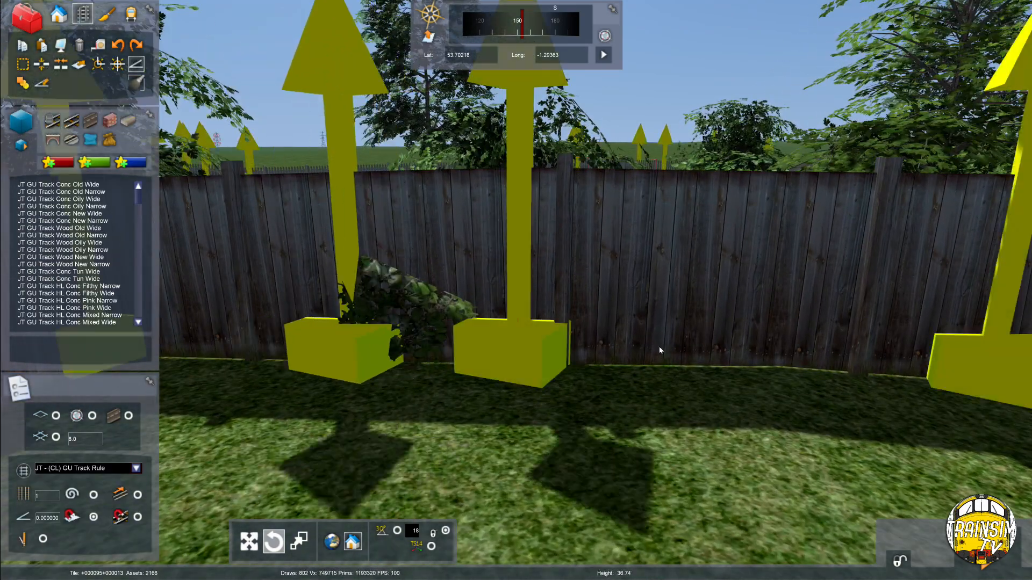
key("Up")
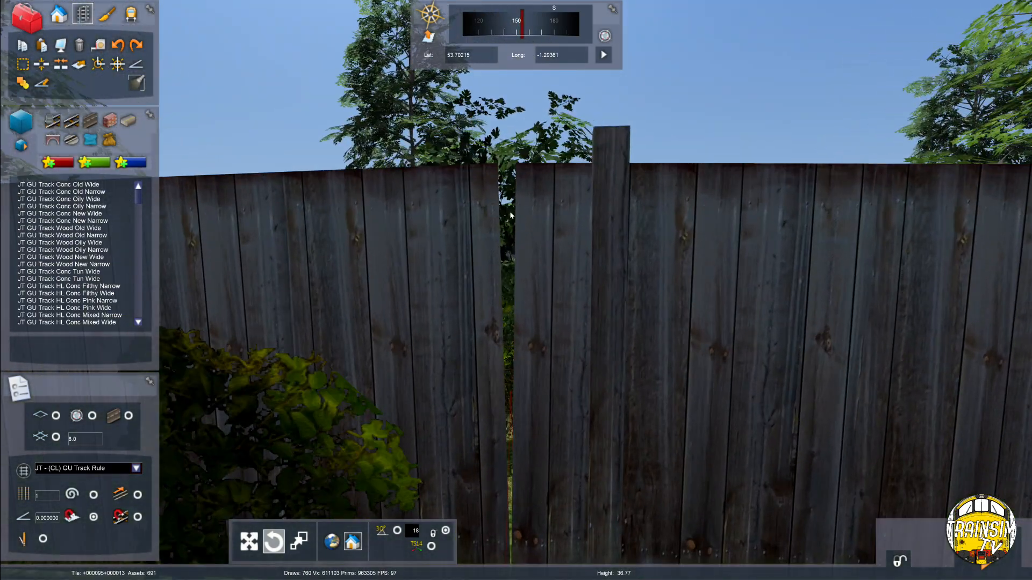
key("Down")
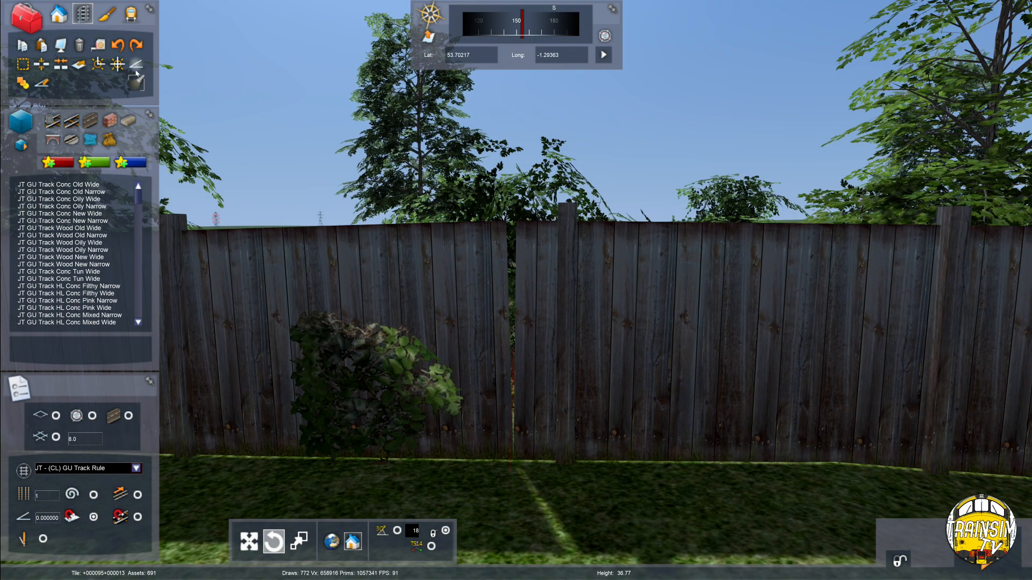
Close the gap in the grey back fence beside the bush by adjusting the fence's yellow gradient markers
left_click(136, 72)
key("Down")
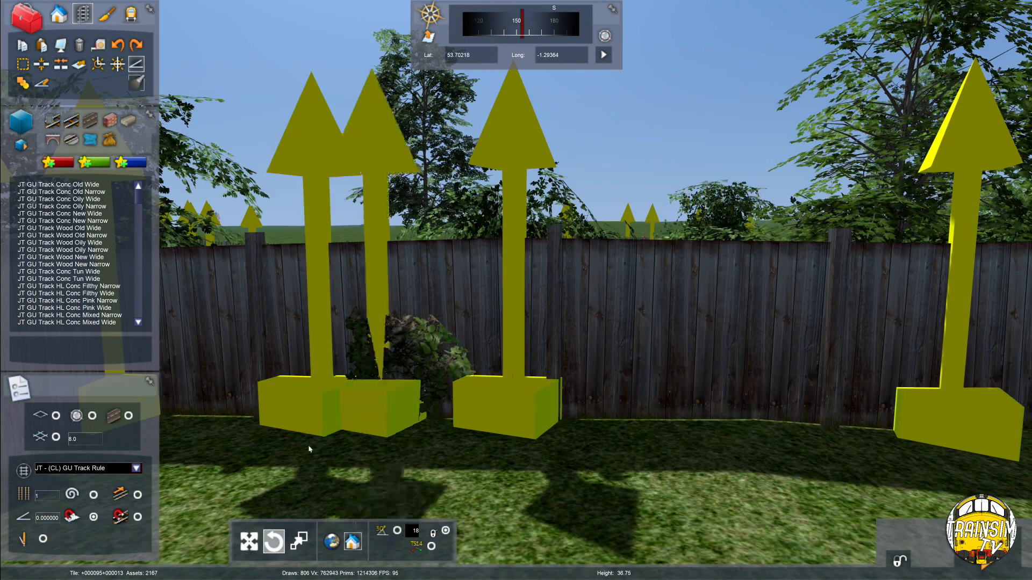
key("Delete")
mouse_move(520, 406)
left_mouse_down("shift")
mouse_move(413, 392)
mouse_move(786, 447)
mouse_move(458, 414)
left_mouse_up("shift")
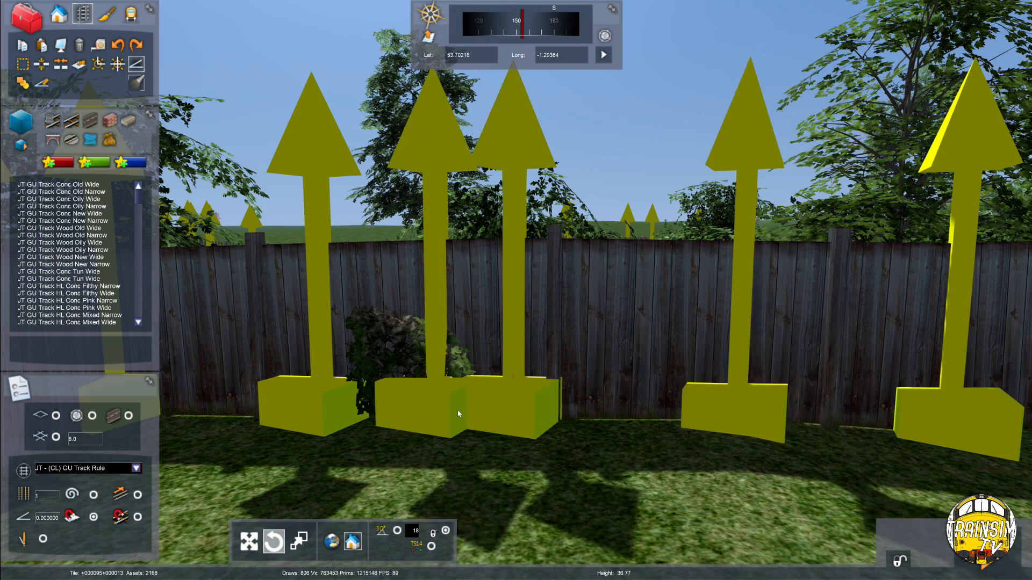
key("Escape")
key("Down")
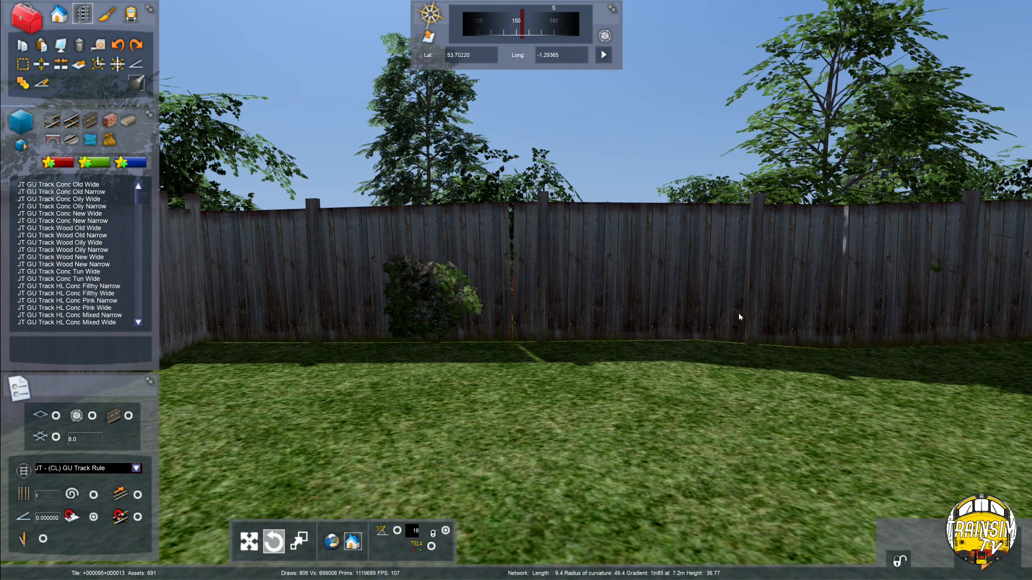
key("Up")
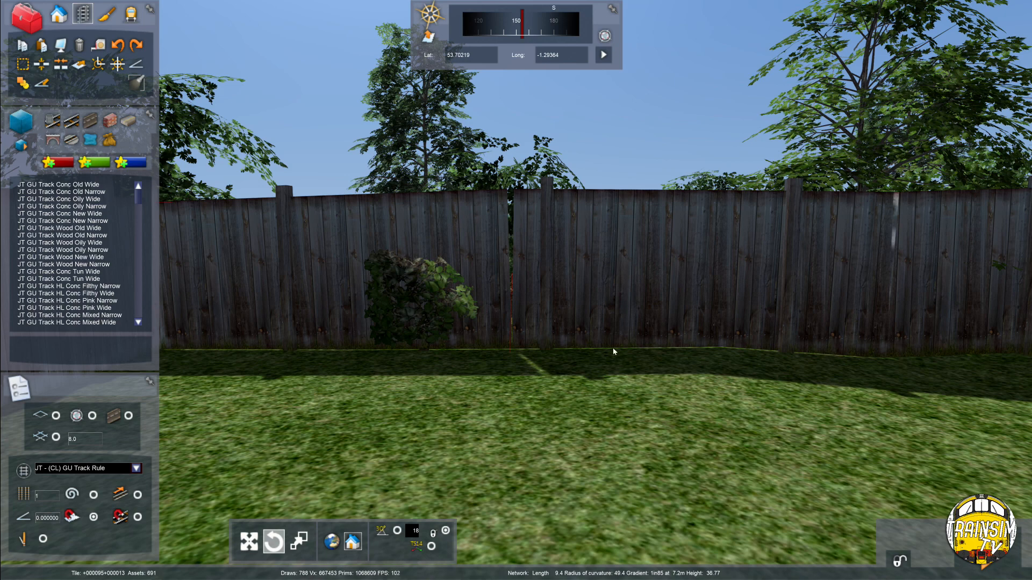
left_click(134, 67)
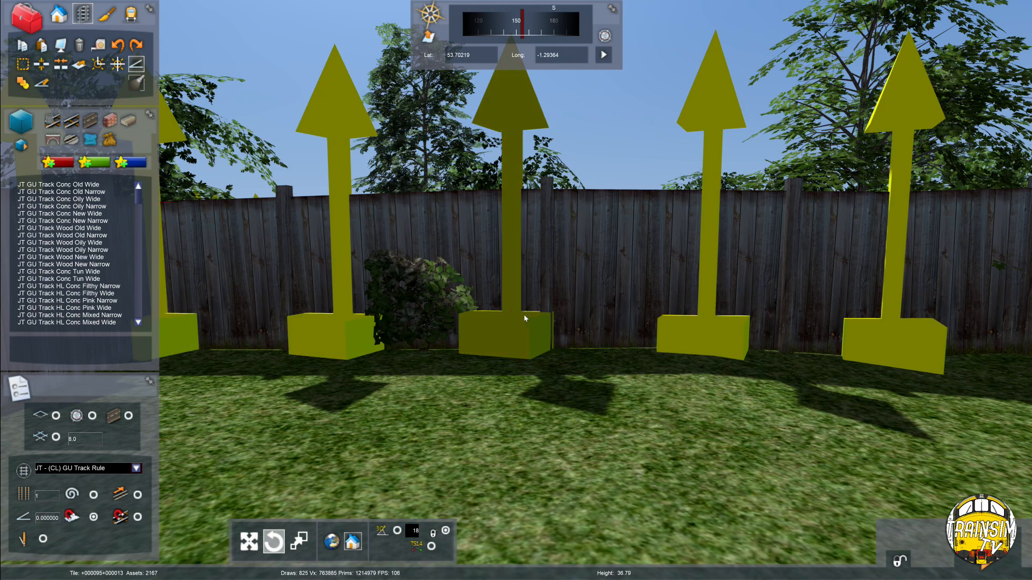
key("Up")
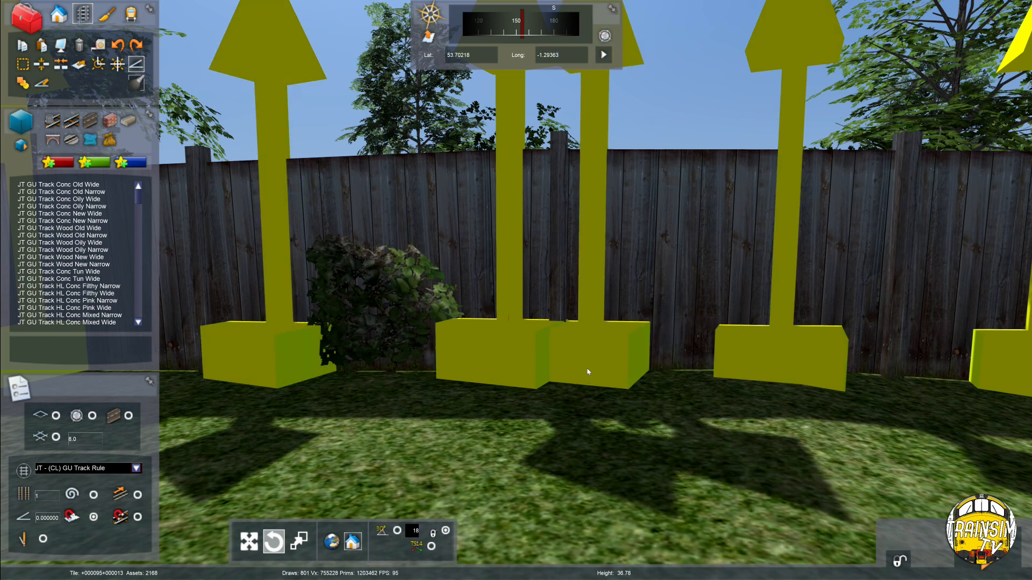
left_click_drag(541, 363, 550, 371)
right_click(548, 372)
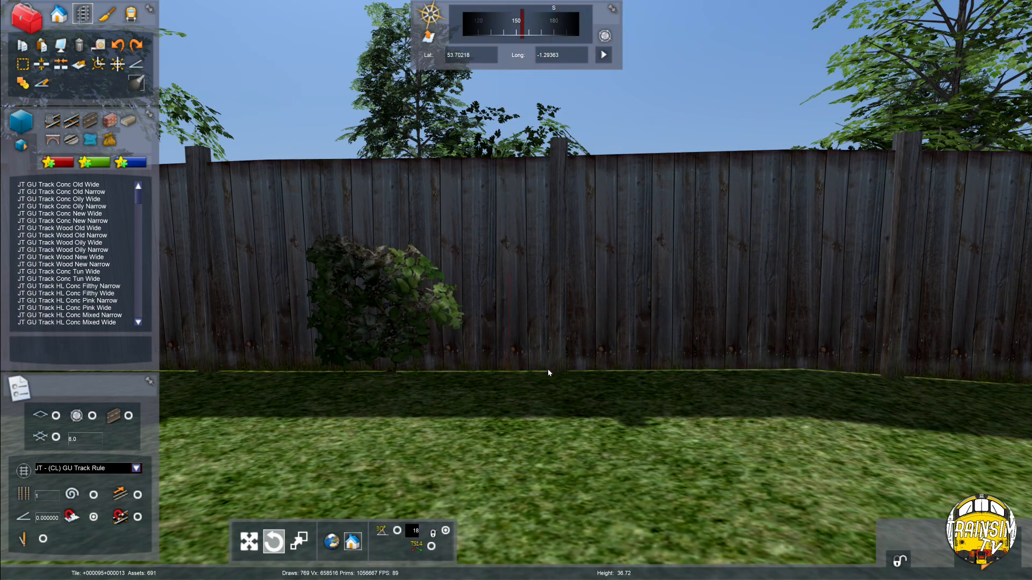
Inspect the rest of the grey fence up to the shed and the whole hedge-side garden from above
key("Right")
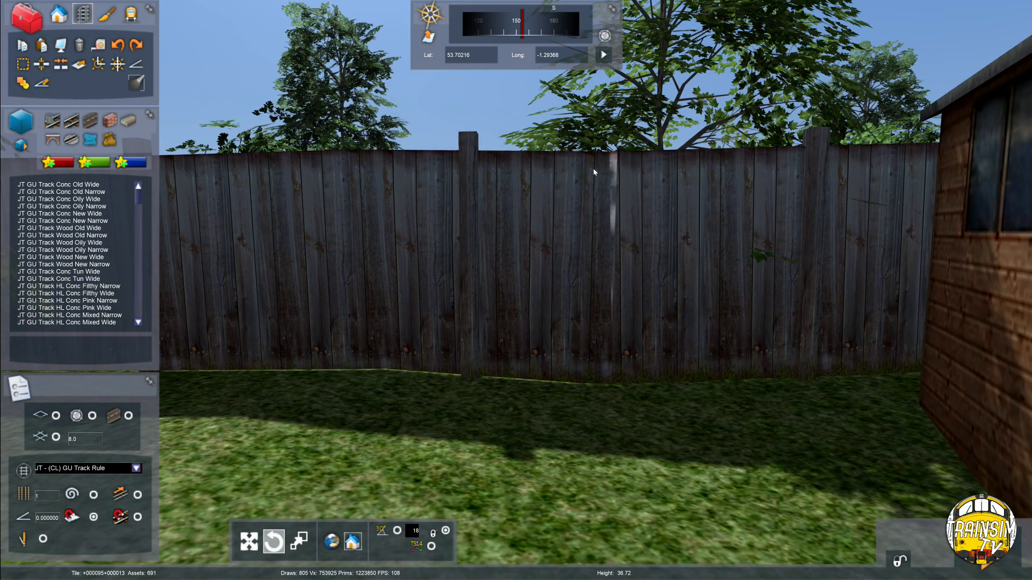
key("Right")
key("Up")
key("Down")
right_click_drag(474, 208, 817, 252)
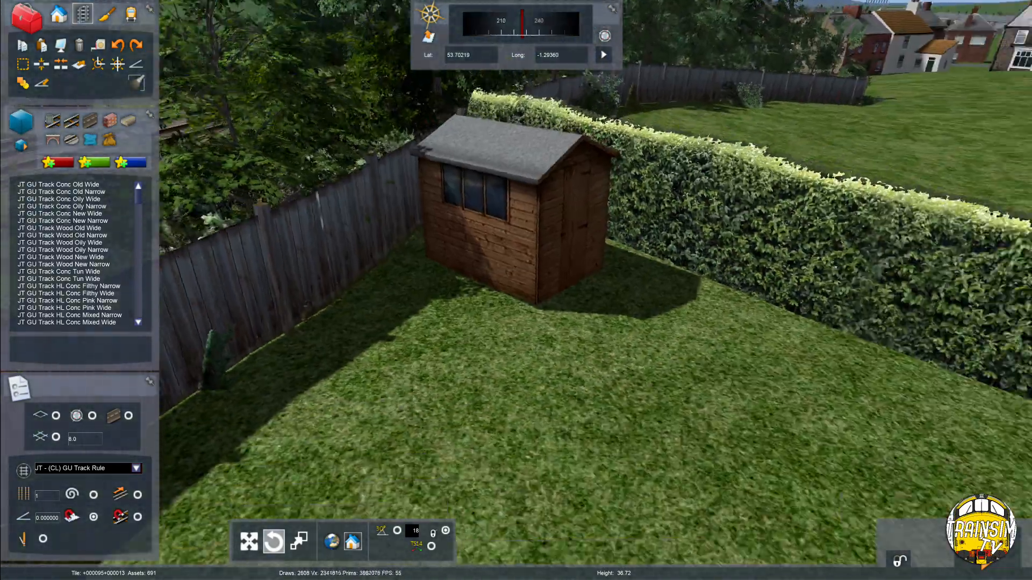
key("Down")
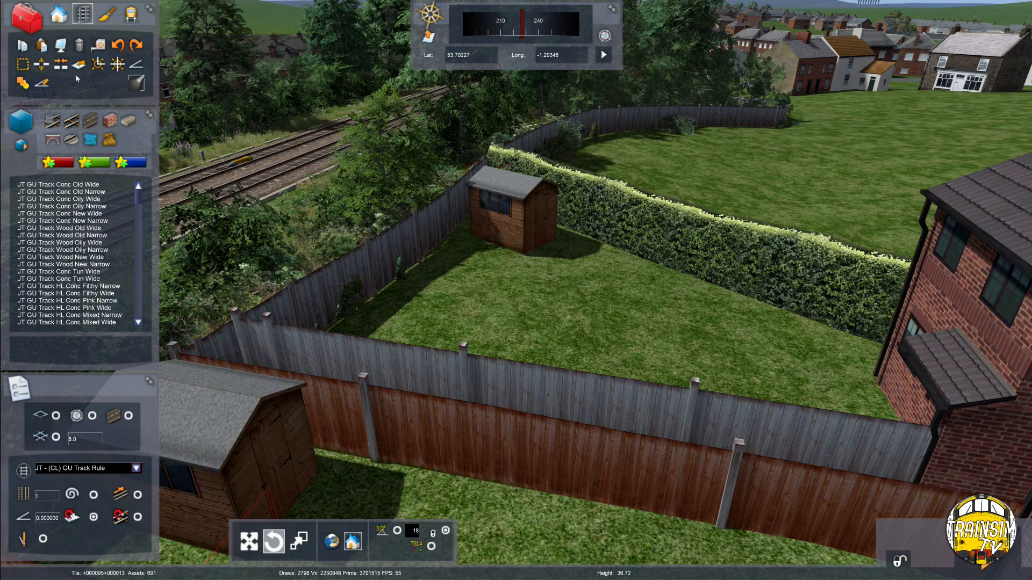
Find JT Flowers Daffs Small among the vegetation objects and include it in the garden favourites
left_click(59, 13)
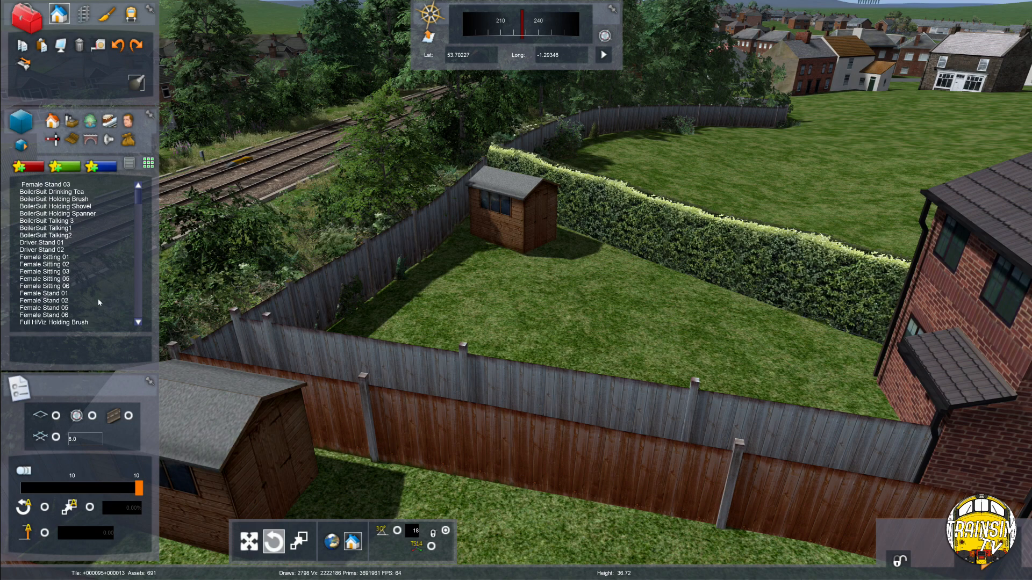
scroll(79, 279, "down", 5)
key("Up")
scroll(96, 256, "down", 5)
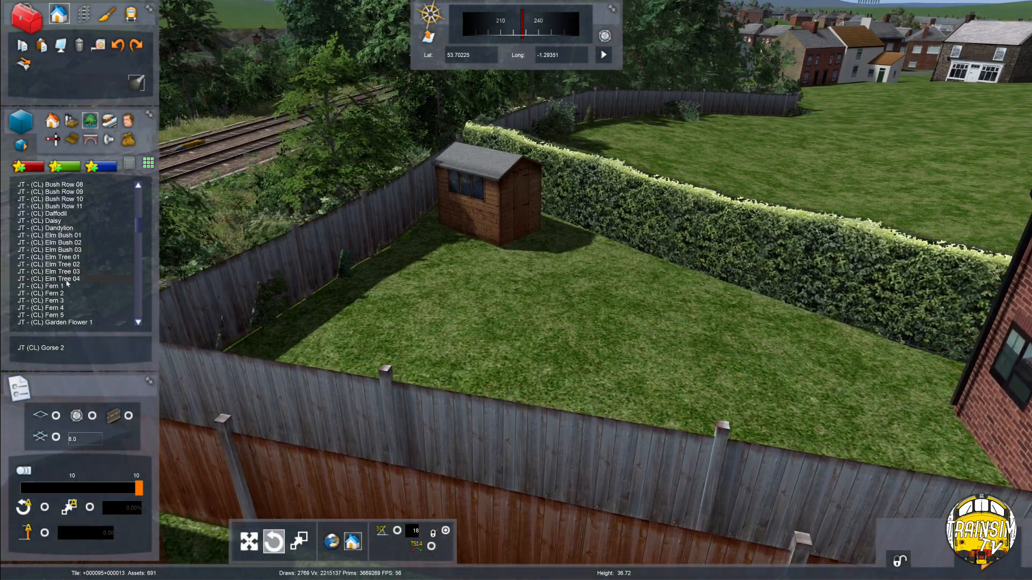
scroll(40, 274, "down", 5)
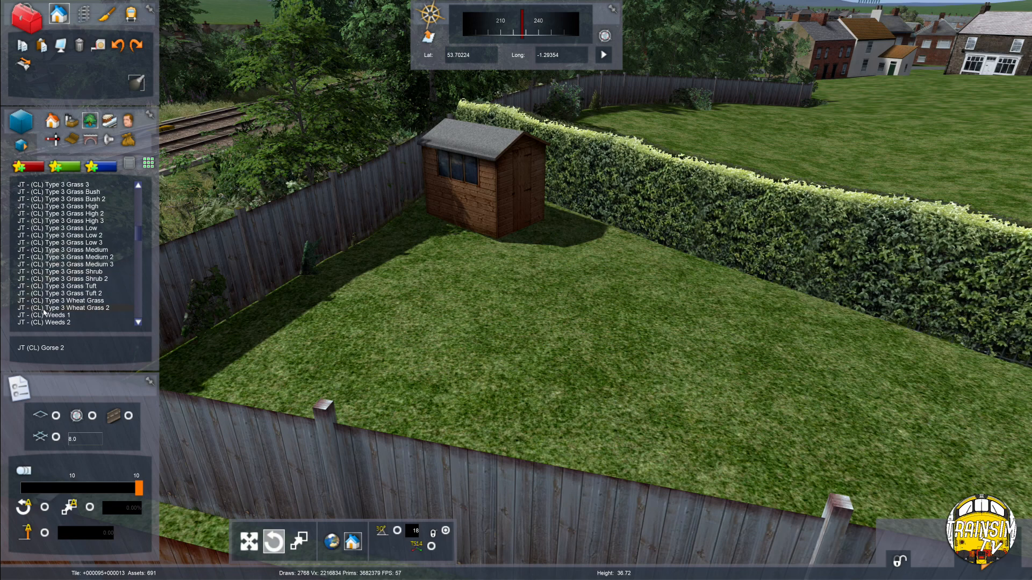
scroll(44, 309, "down", 5)
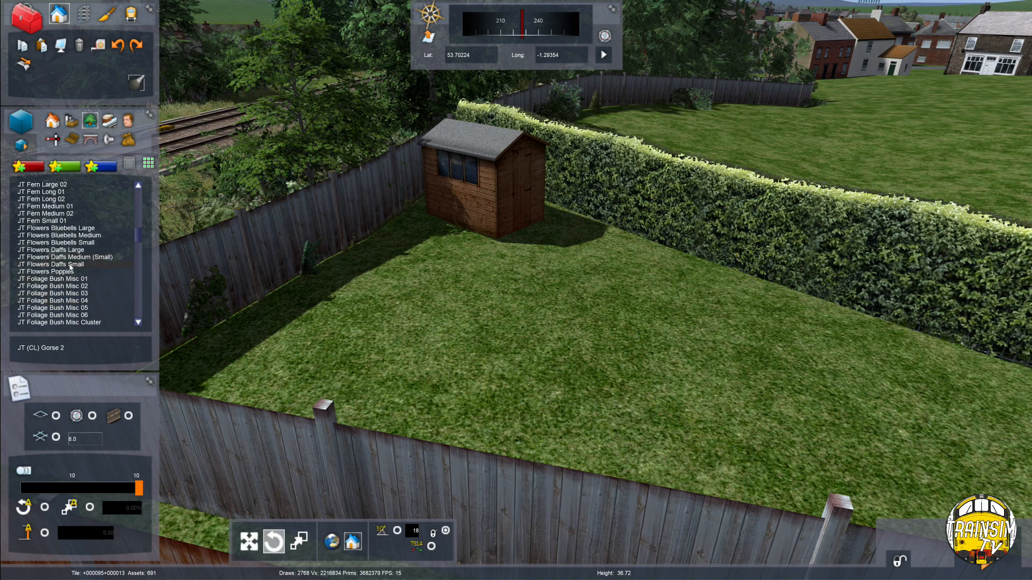
left_click(32, 167)
Place a JT Flowers Daffs Small cluster on the lawn in front of the shed in the hedge-side garden
left_click(65, 271)
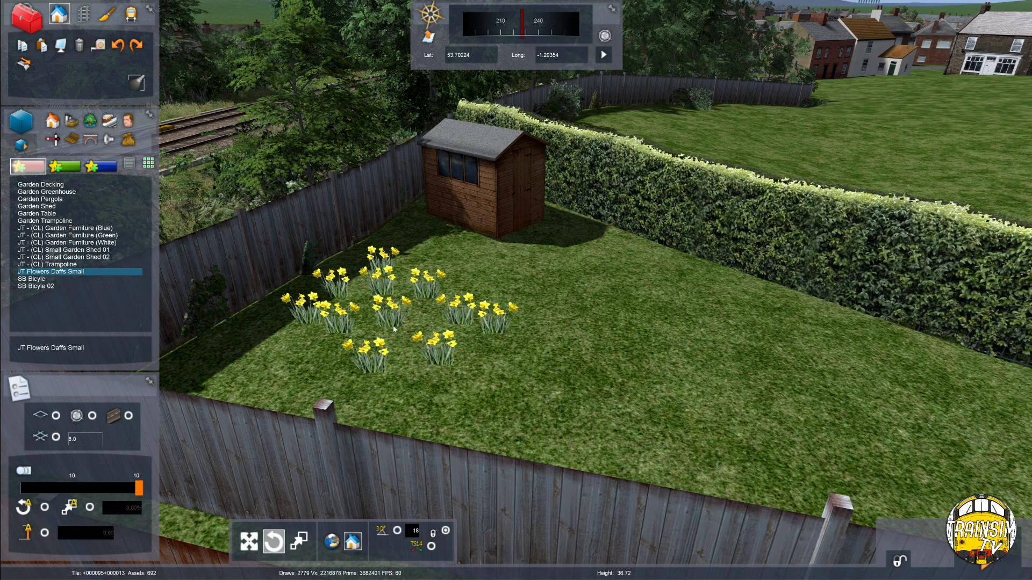
left_click(430, 274)
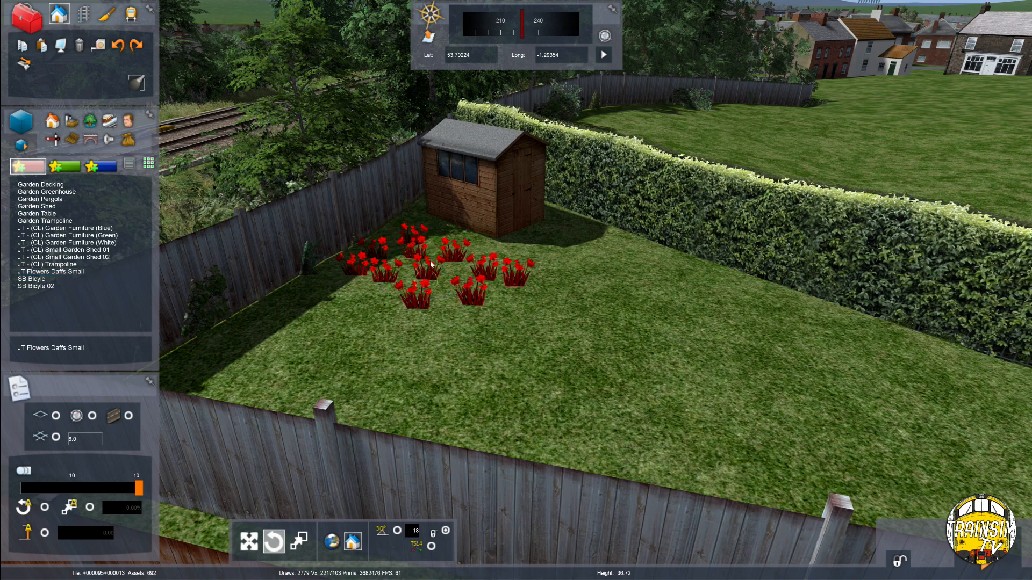
right_click(430, 264)
Add a Garden Greenhouse to the hedge-side garden, on the lawn near the daffodils
right_click_drag(430, 264, 610, 359)
key("Down")
key("Up")
key("Right")
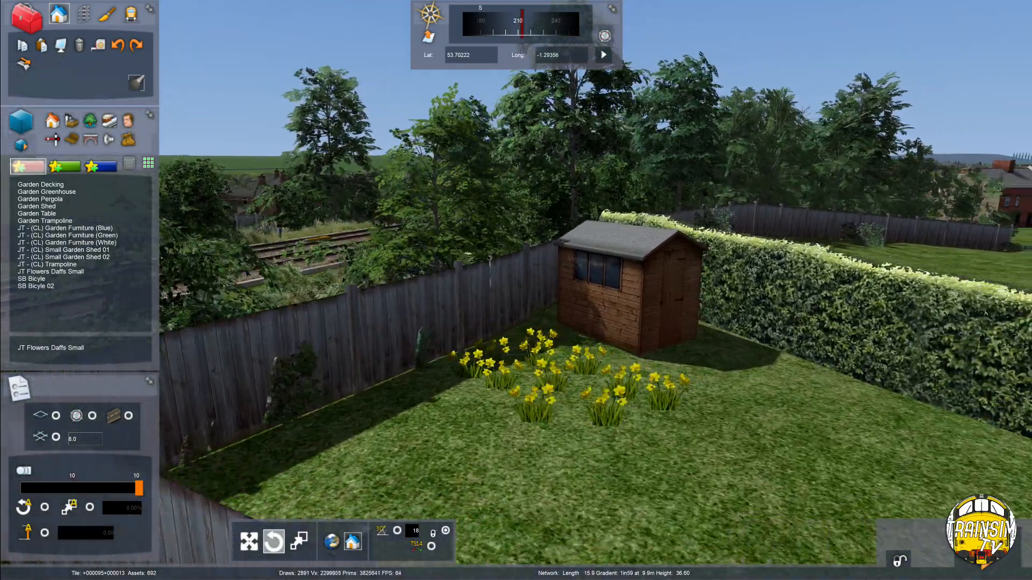
key("Down")
left_click(64, 198)
left_click(64, 192)
key("Up")
right_click_drag(671, 376, 653, 385)
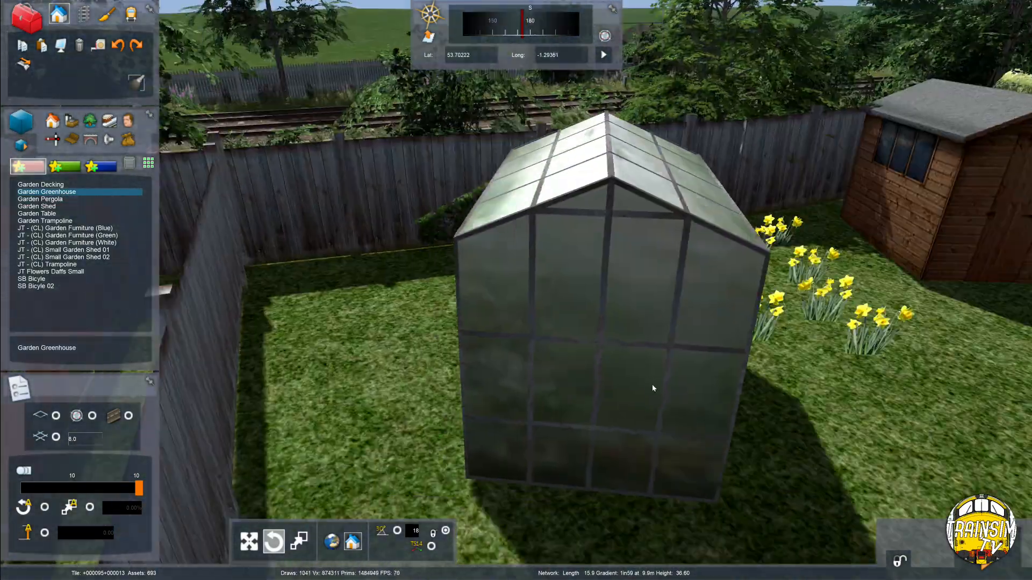
Position the greenhouse in the corner of the garden, alongside the grey dividing fence
key("Down")
left_click(460, 343)
right_click(464, 342)
left_click_drag(463, 343, 442, 304)
key("Escape")
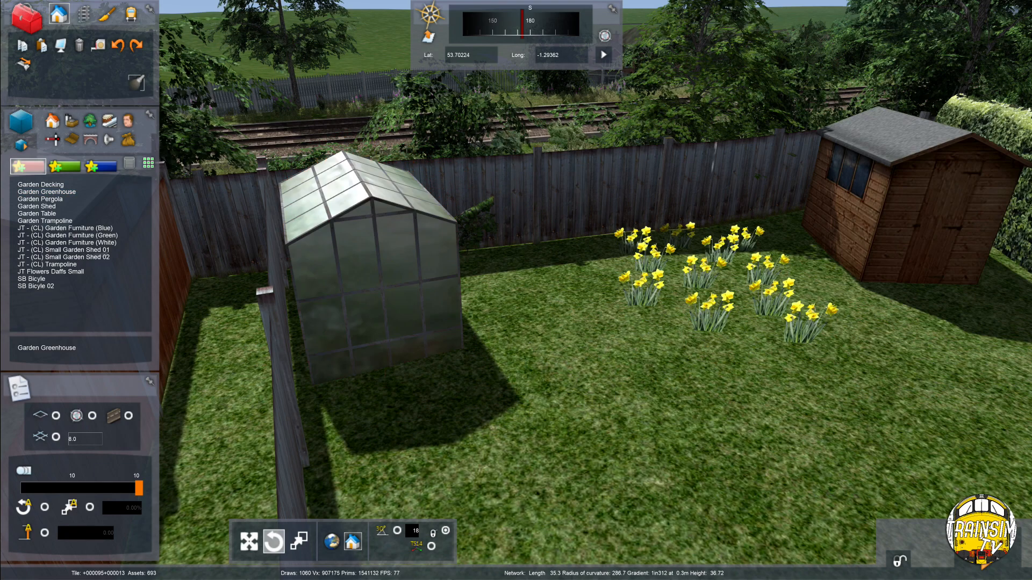
Place a Garden Table with its parasol between the greenhouse and the daffodils
key("Down")
key("Right")
key("Up")
left_click(67, 207)
left_click(67, 220)
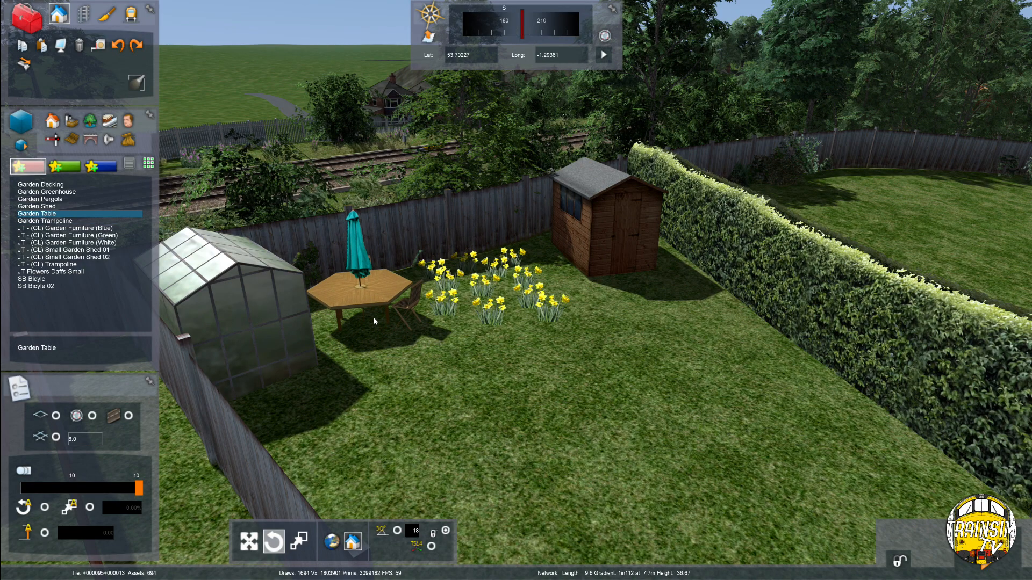
left_click(371, 321)
key("Escape")
Look over the furnished gardens and the neighbouring fenced plots to check the placed sheds, trampoline and bicycle
key("Down")
key("Left")
right_click_drag(439, 403, 480, 376)
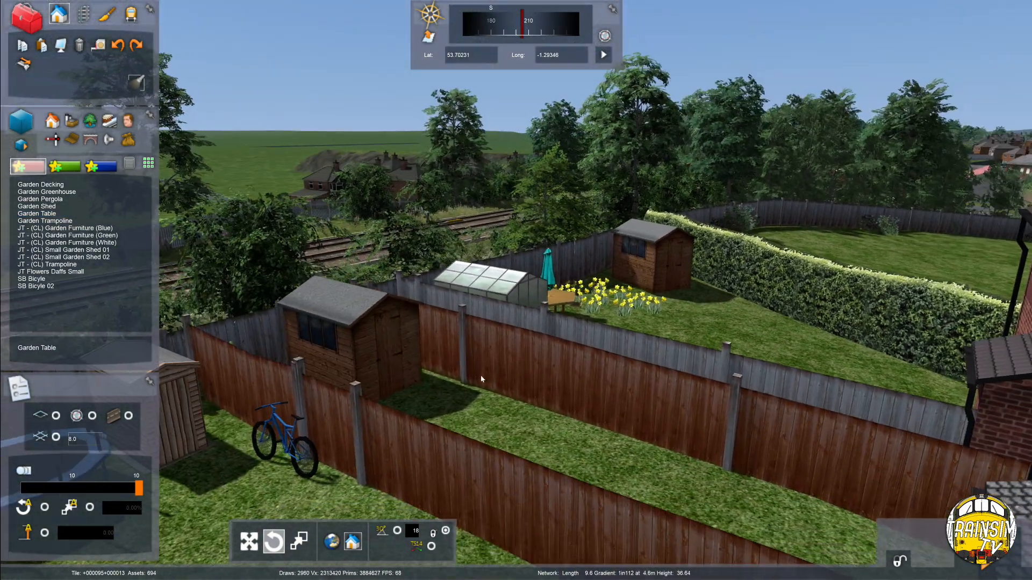
key("Down")
right_click_drag(656, 363, 707, 201)
key("Up")
key("Right")
key("Left")
key("Left")
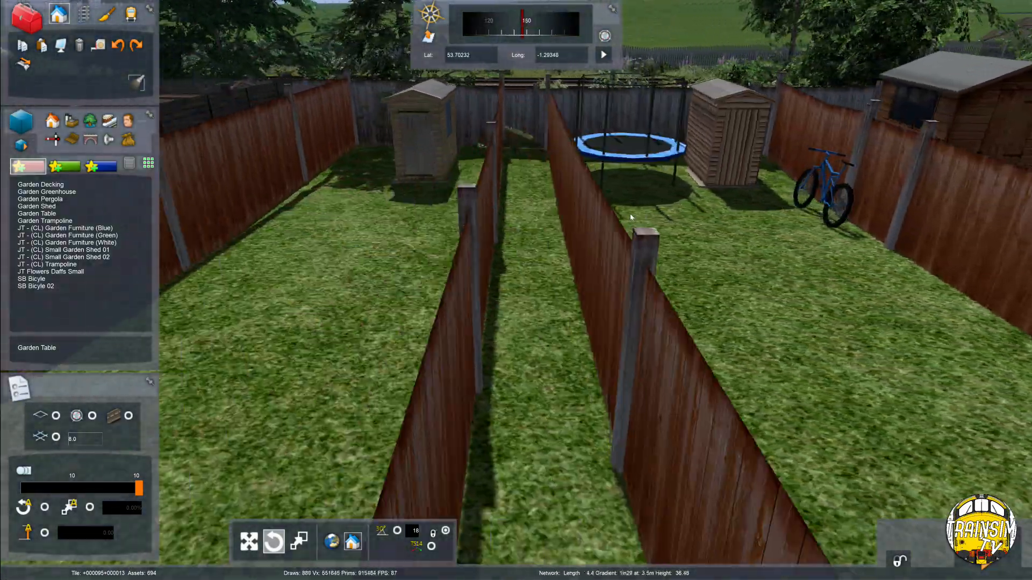
key("Left")
Add the Conservatory asset to the red favourites list and place one behind the brick house
right_click_drag(630, 214, 913, 252)
key("Down")
key("Down")
left_click(71, 139)
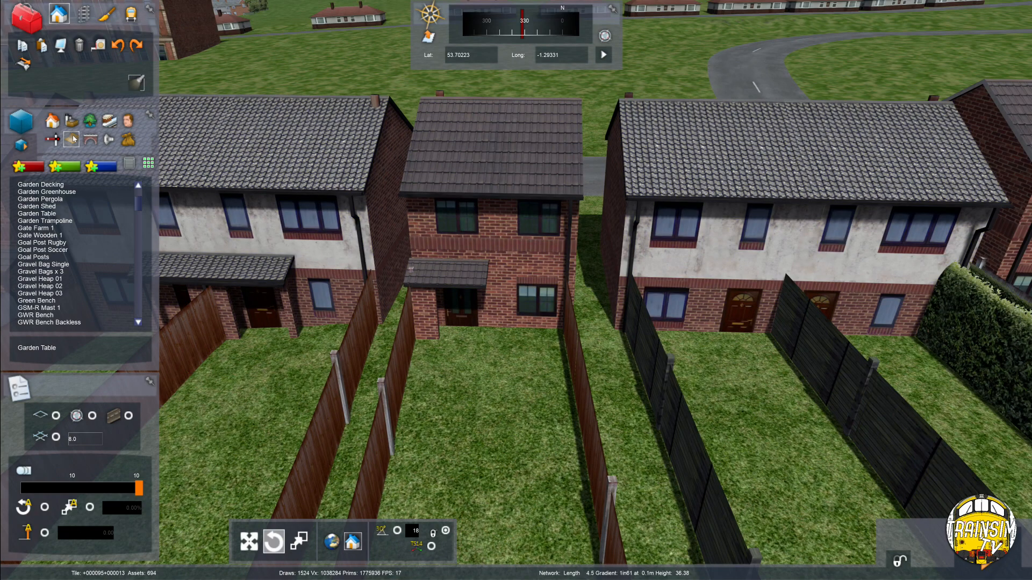
left_click(57, 128)
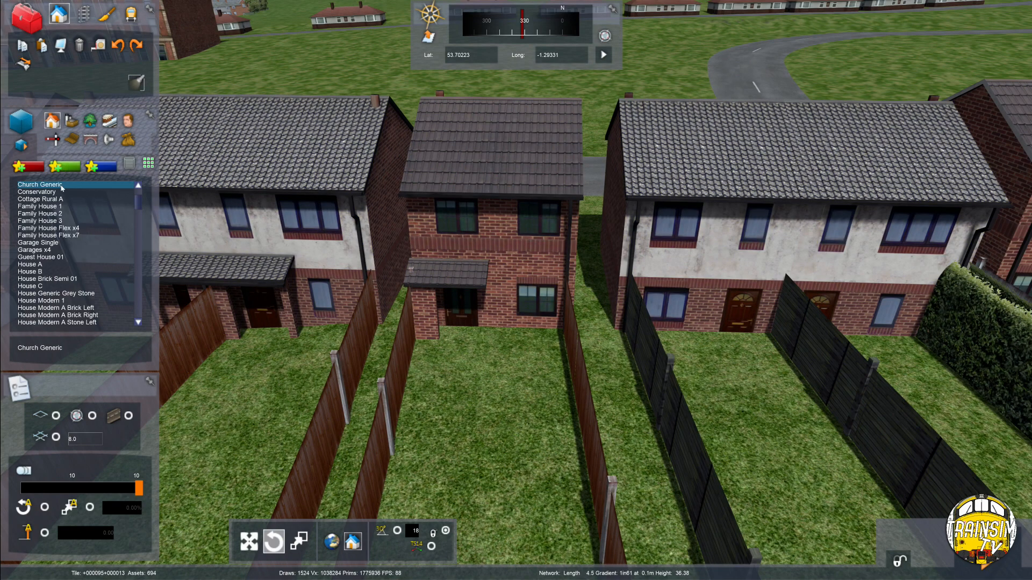
left_click(29, 167)
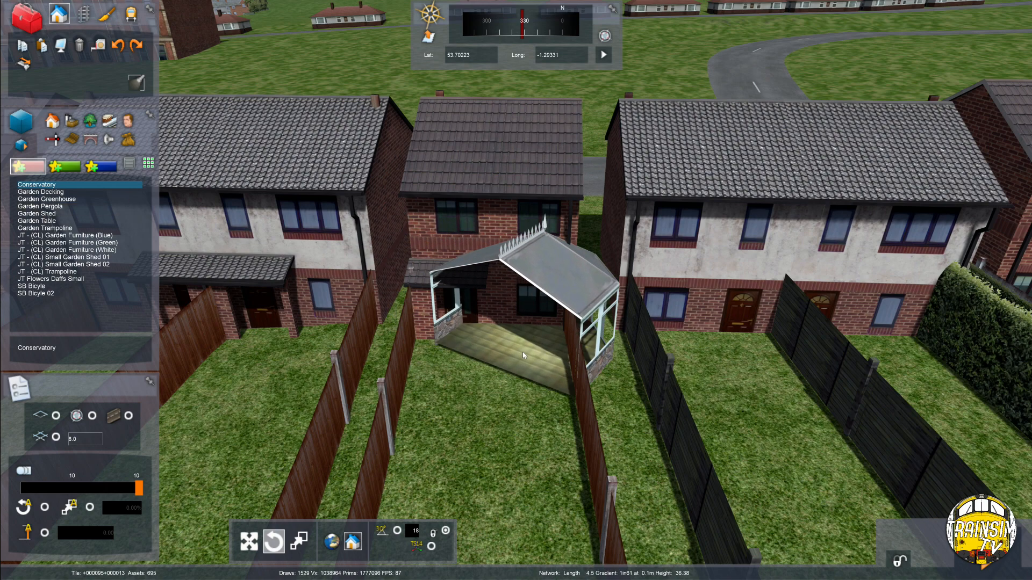
Move the conservatory into the black-fenced garden behind the neighbouring rendered house
key("Right")
right_click_drag(520, 352, 534, 329)
left_click_drag(533, 330, 435, 312)
key("Up")
key("Right")
key("Up")
key("Up")
key("Left")
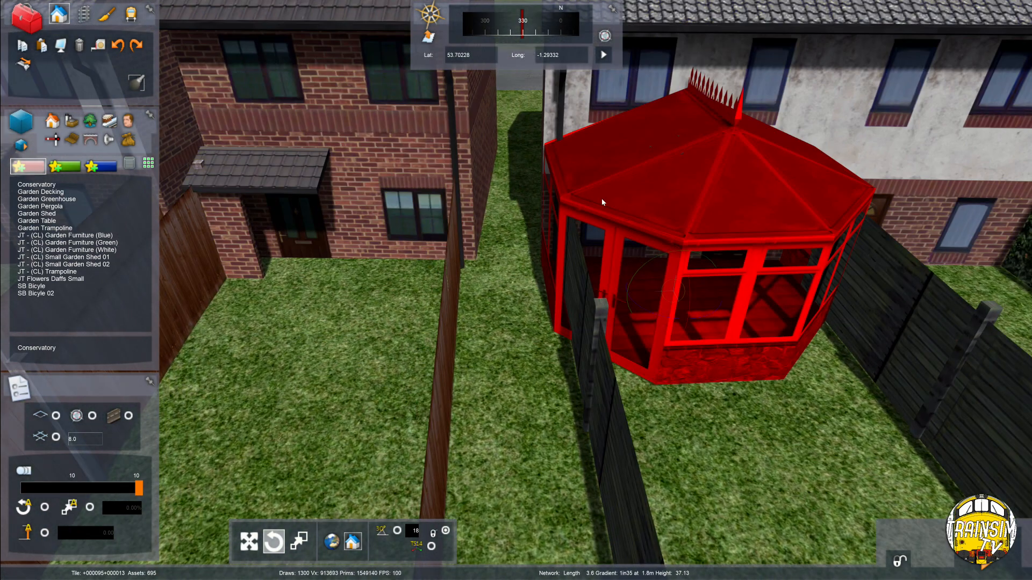
Centre the conservatory between the two black fences and set it against the rear wall of the house
key("Right")
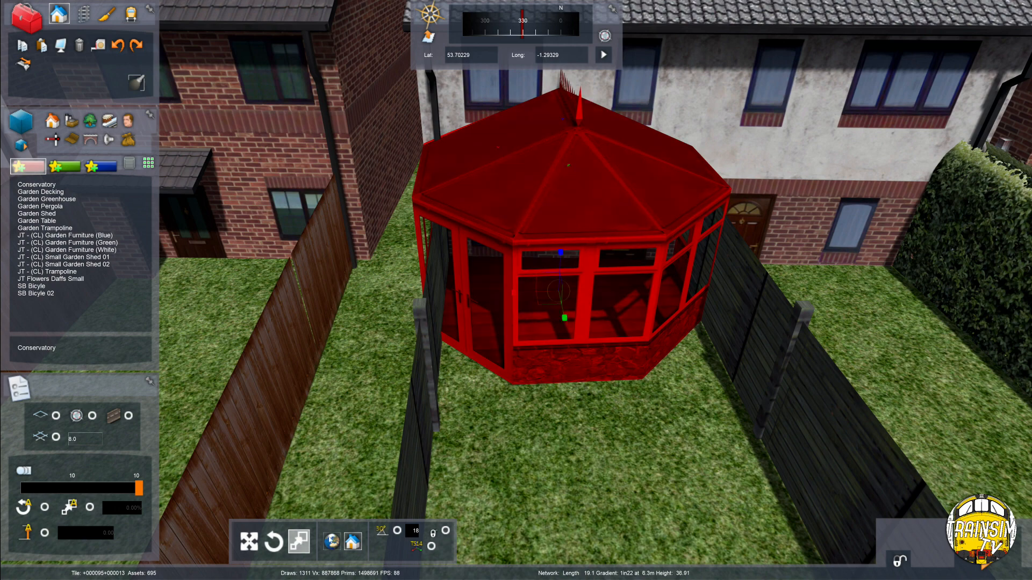
key("Right")
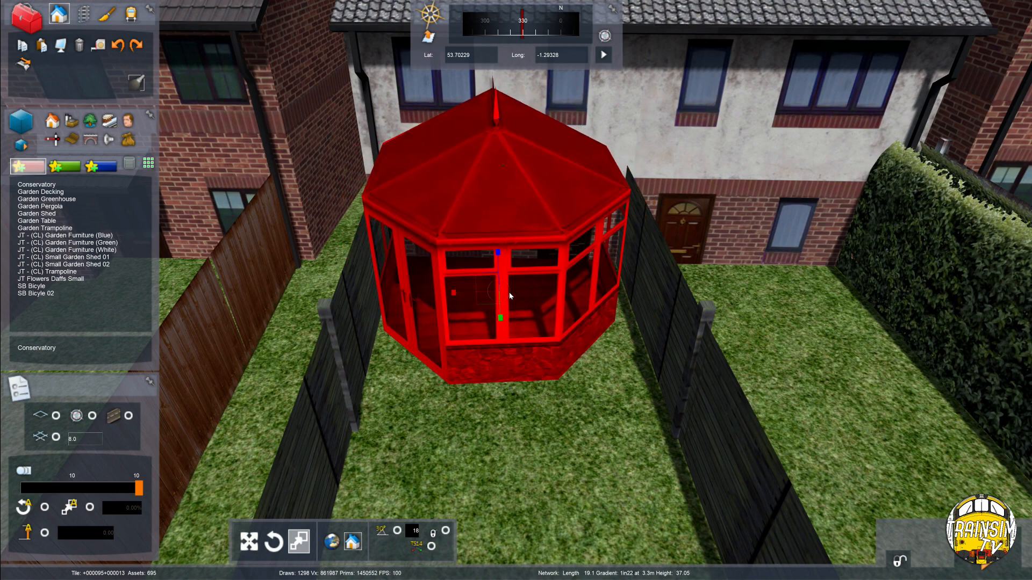
right_click_drag(509, 296, 509, 294)
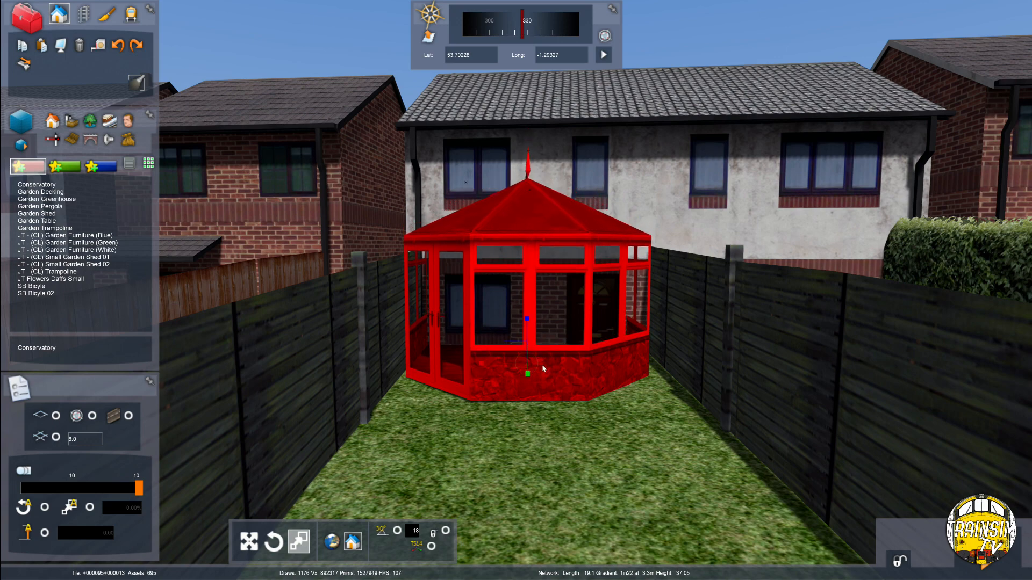
left_click(580, 410)
left_click_drag(571, 371, 581, 376)
Copy the conservatory into the grey-fenced garden behind the next rendered house, just beyond the hedges
key("ctrl+v")
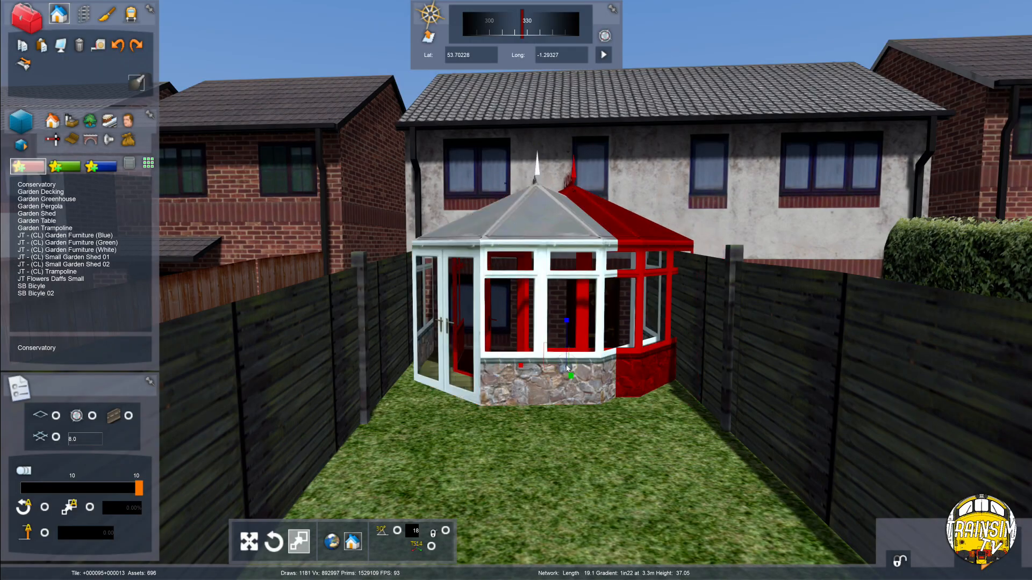
key("Right")
right_click_drag(566, 369, 553, 340)
key("Right")
key("Right")
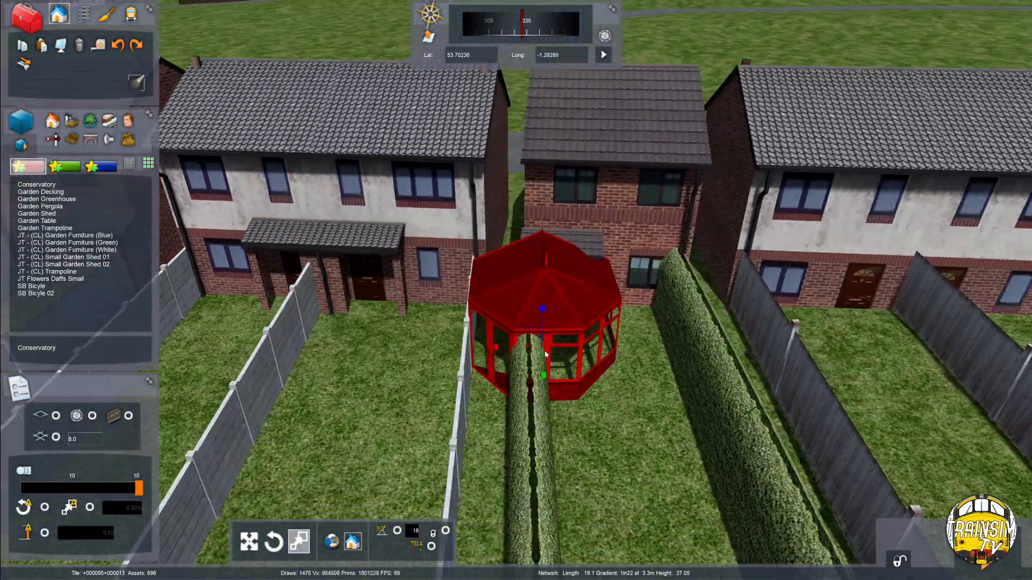
key("Right")
key("Up")
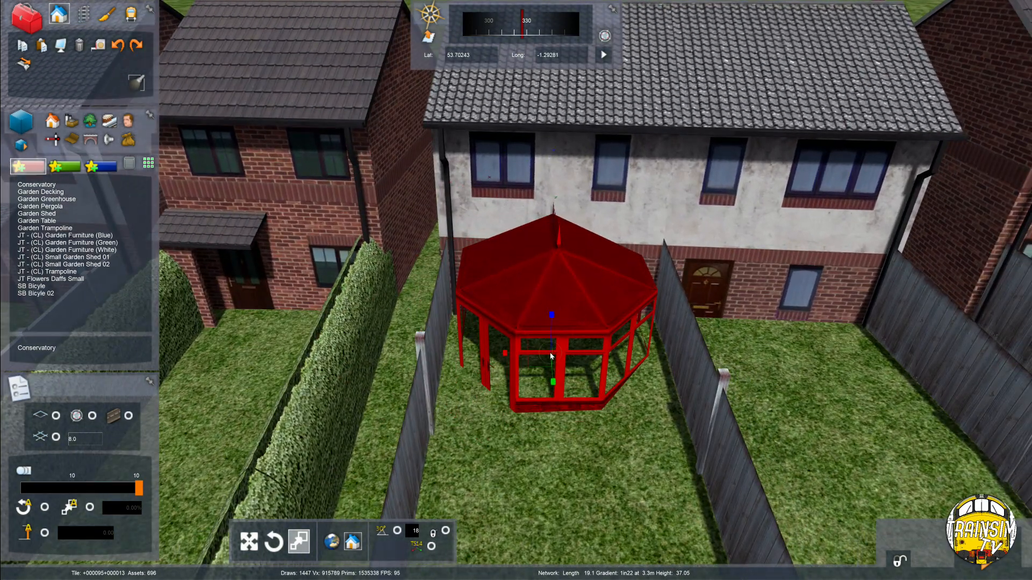
left_click(550, 356)
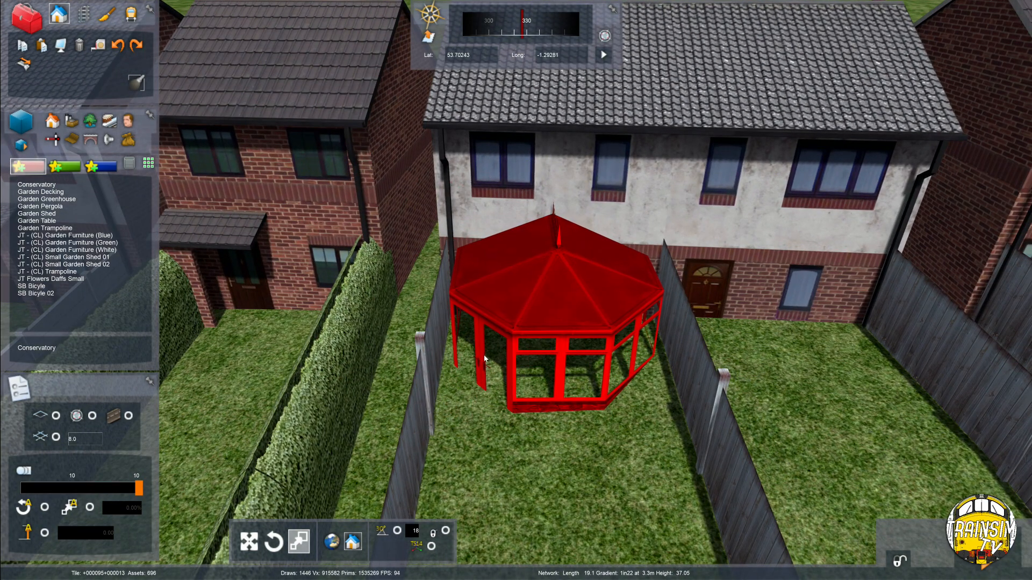
Raise the copied conservatory so its stone base stands above the lawn and adjust its rotation to the house wall
key("y")
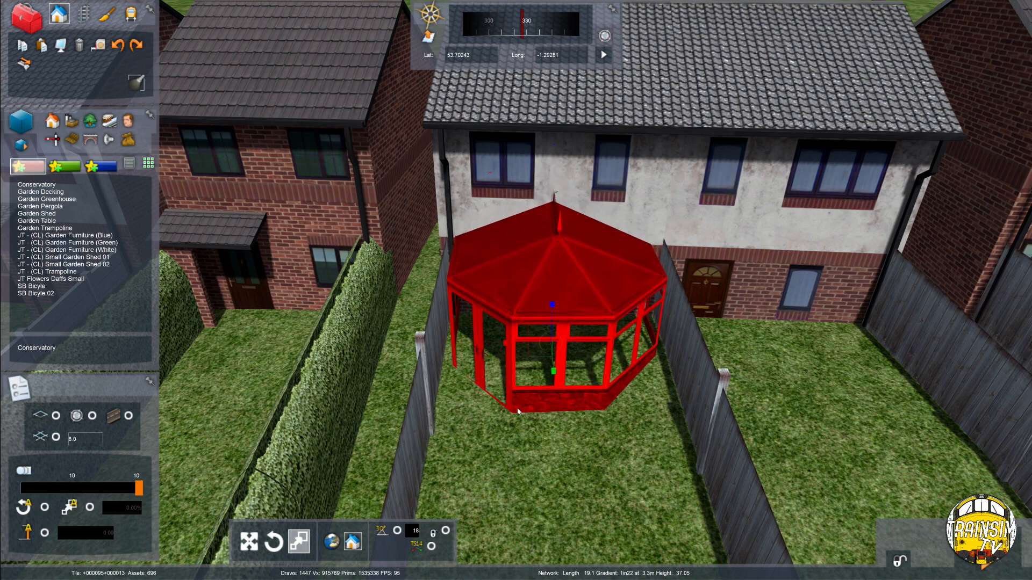
right_click_drag(510, 392, 586, 333)
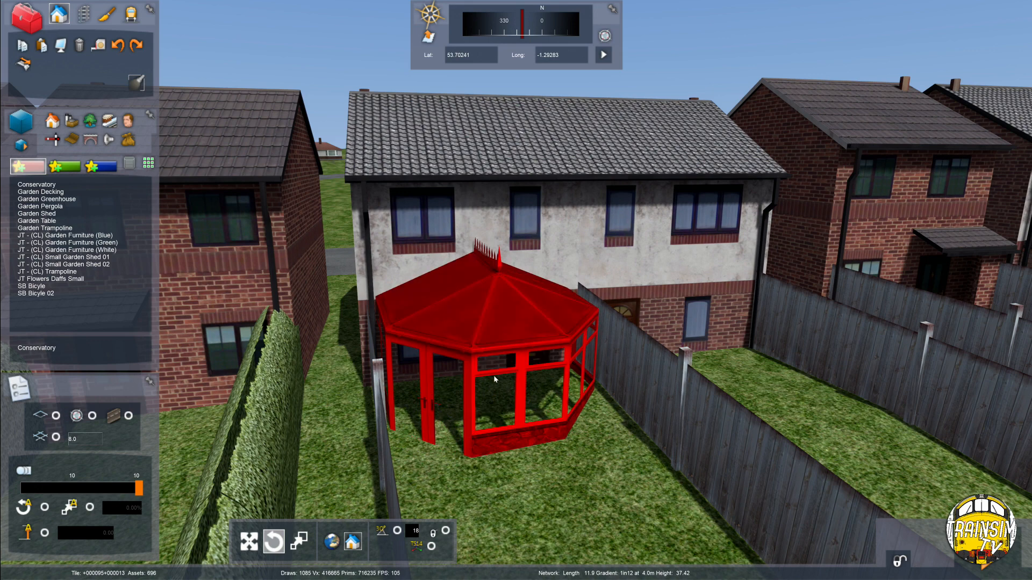
key("y")
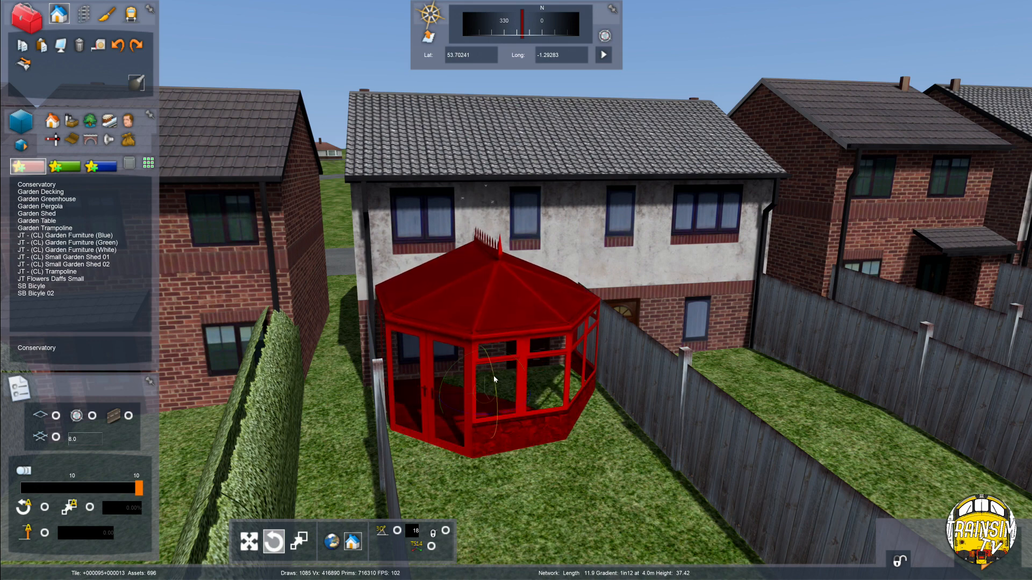
left_click_drag(494, 376, 511, 360)
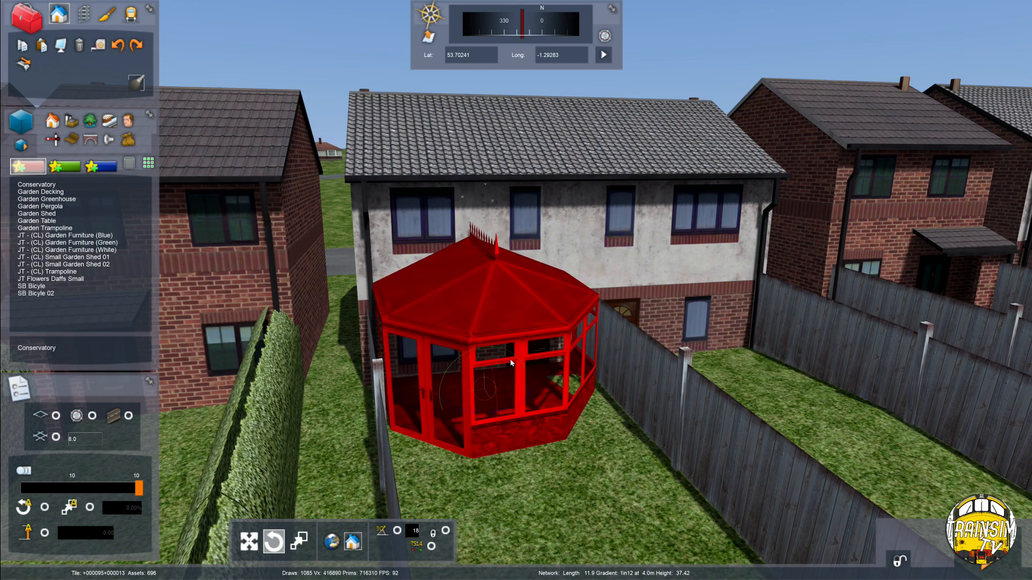
key("Right")
right_click_drag(554, 363, 554, 364)
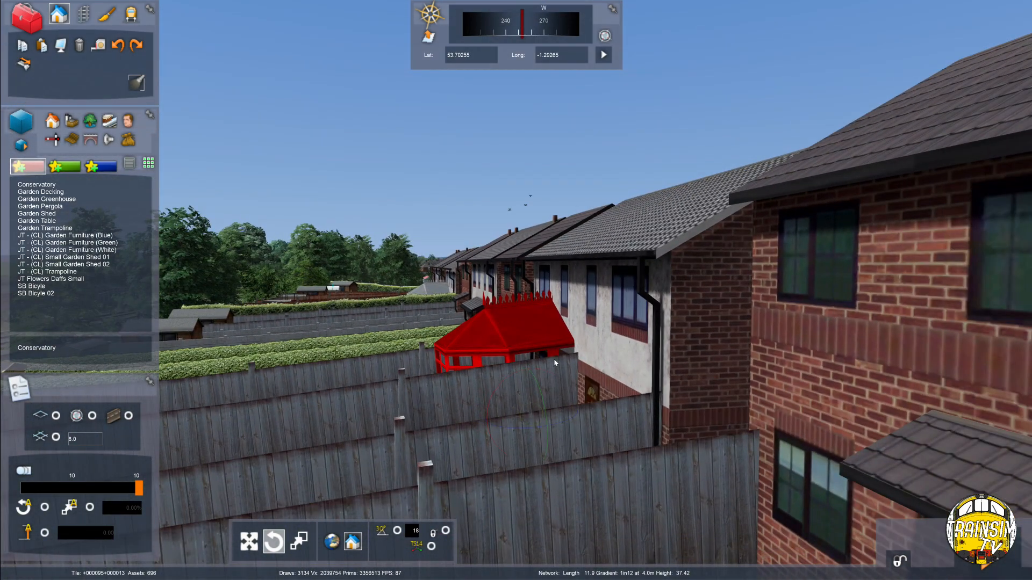
Relocate the second conservatory to the grey-fenced garden behind the following rendered house, beside the brown-fenced plot
key("Left")
right_click_drag(489, 350, 183, 309)
key("Delete")
key("Right")
key("Right")
key("Right")
left_click(456, 383)
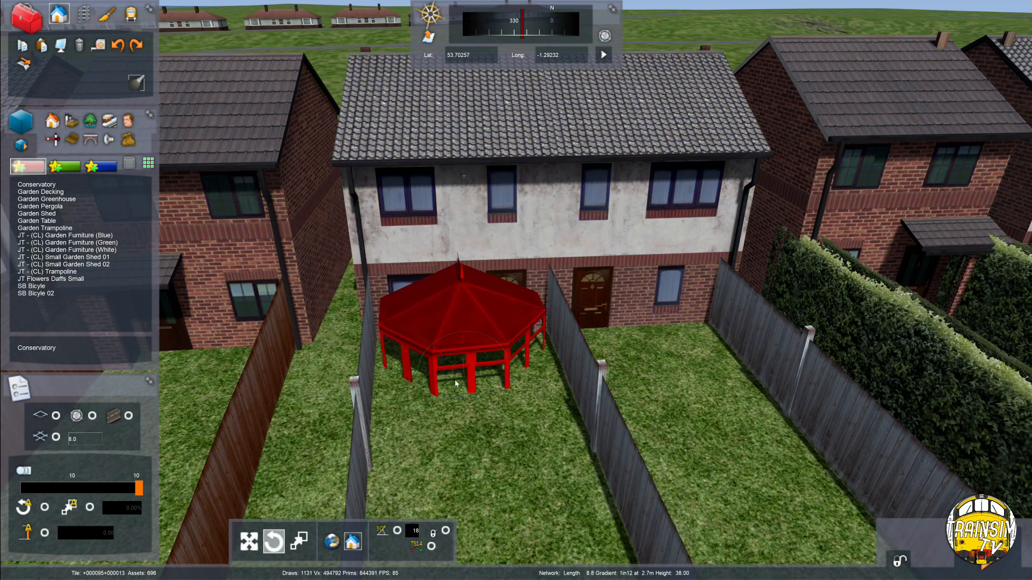
Remove the accidental duplicate and raise the relocated conservatory so its stone base stands above the lawn
left_click_drag(465, 406, 473, 399)
left_click(473, 399)
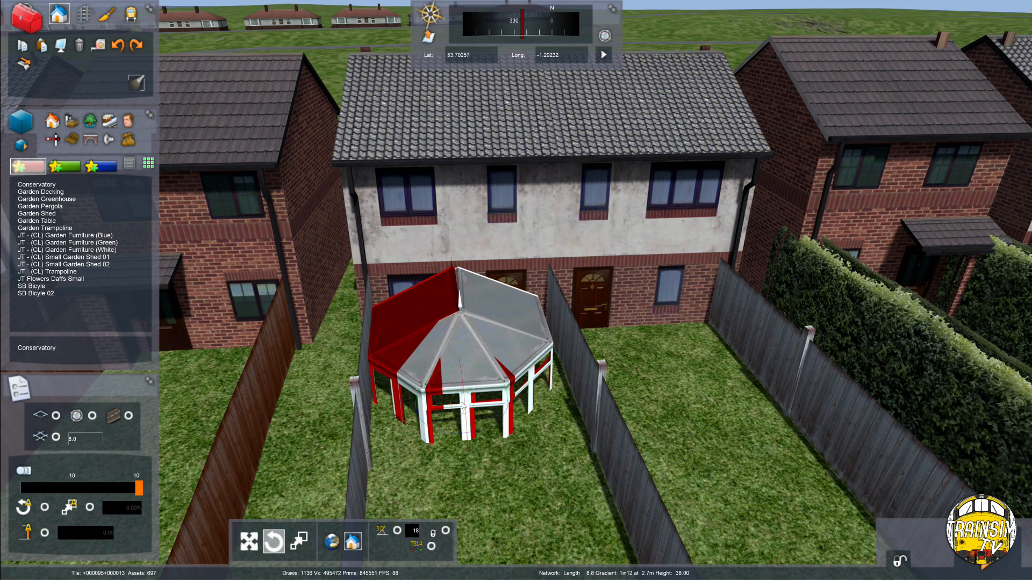
left_click(482, 351)
left_click_drag(495, 337, 537, 324, "shift")
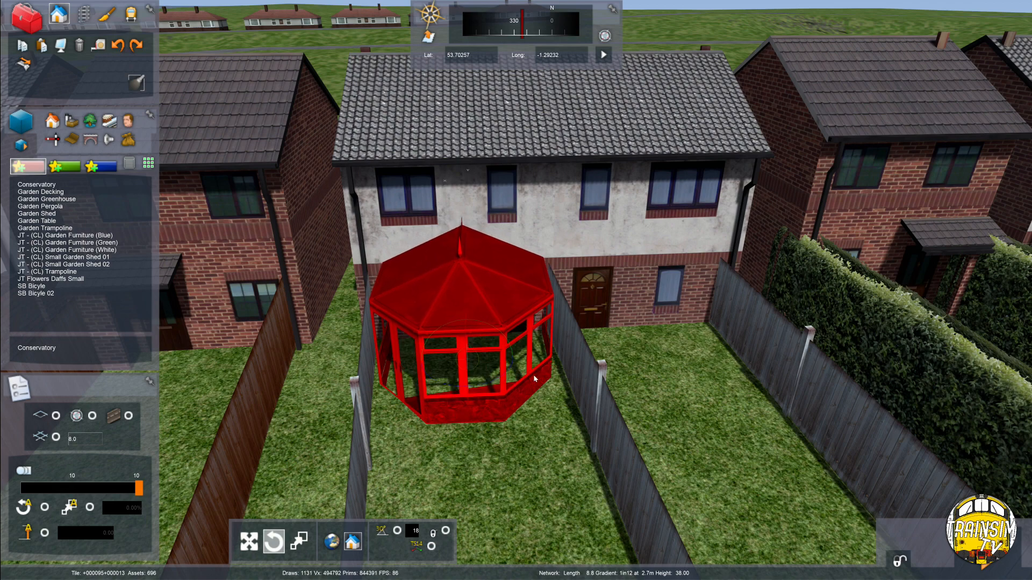
Fine-tune the conservatory's position against the house wall between the grey fences and deselect it
right_click_drag(532, 380, 481, 371)
key("Up")
left_click(657, 133)
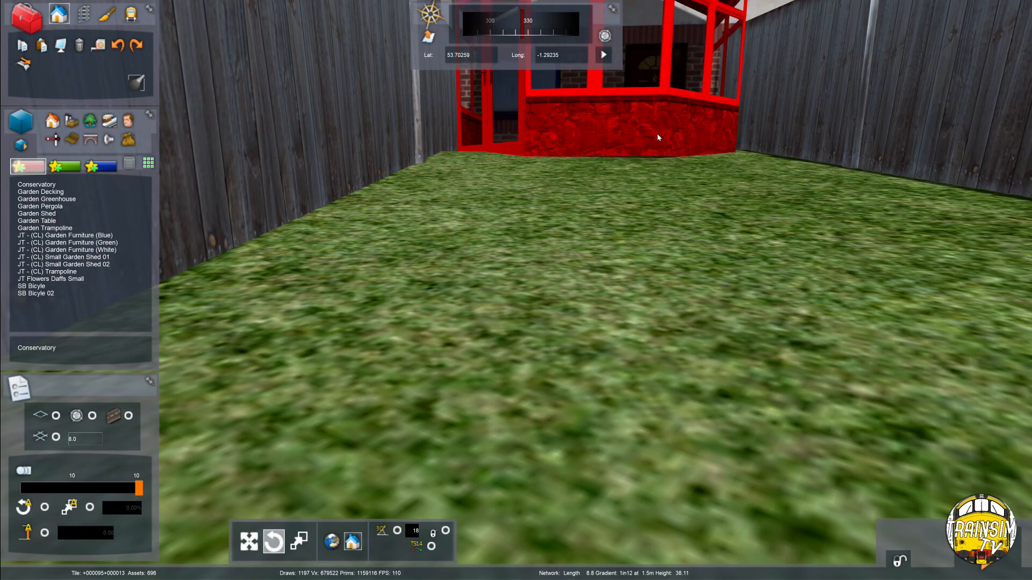
right_click_drag(655, 145, 568, 320)
left_click(589, 337)
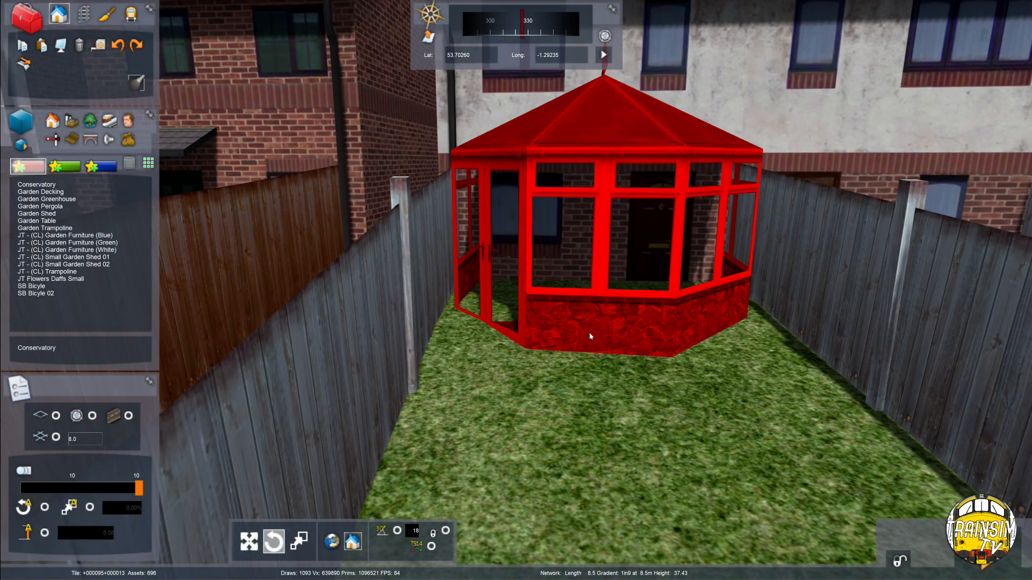
left_click_drag(584, 334, 582, 333)
right_click(584, 339)
key("Down")
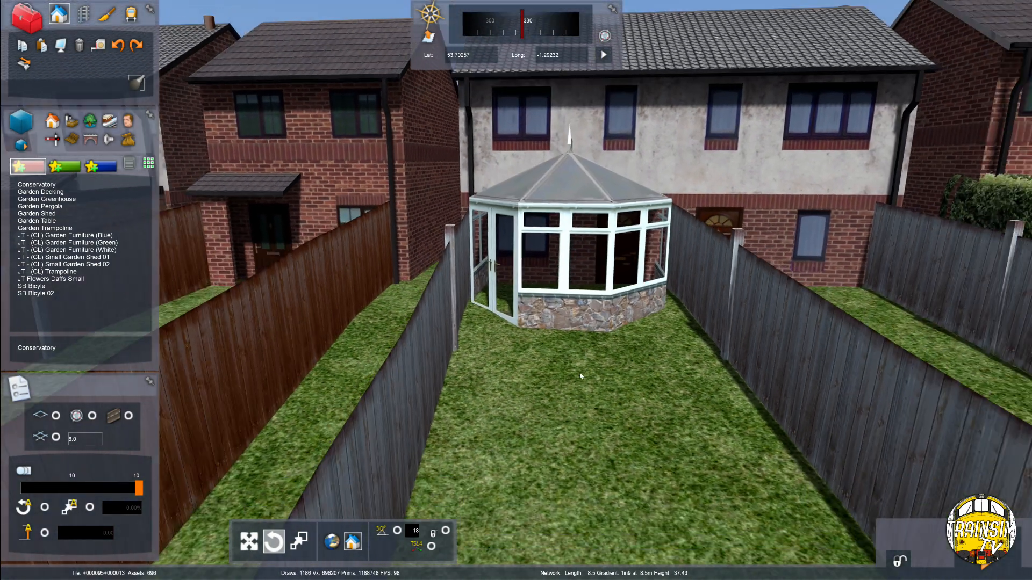
Copy the conservatory to the hedge-side garden of the next rendered house and raise its base above the lawn
key("Right")
right_click_drag(572, 359, 554, 357)
key("Down")
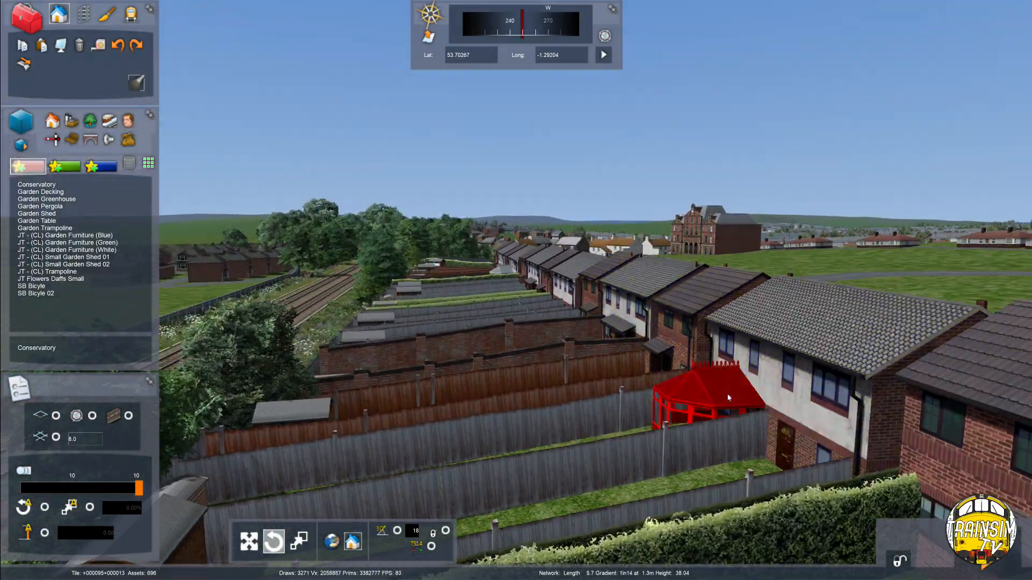
key("Down")
right_click_drag(457, 359, 482, 339)
key("Up")
key("Right")
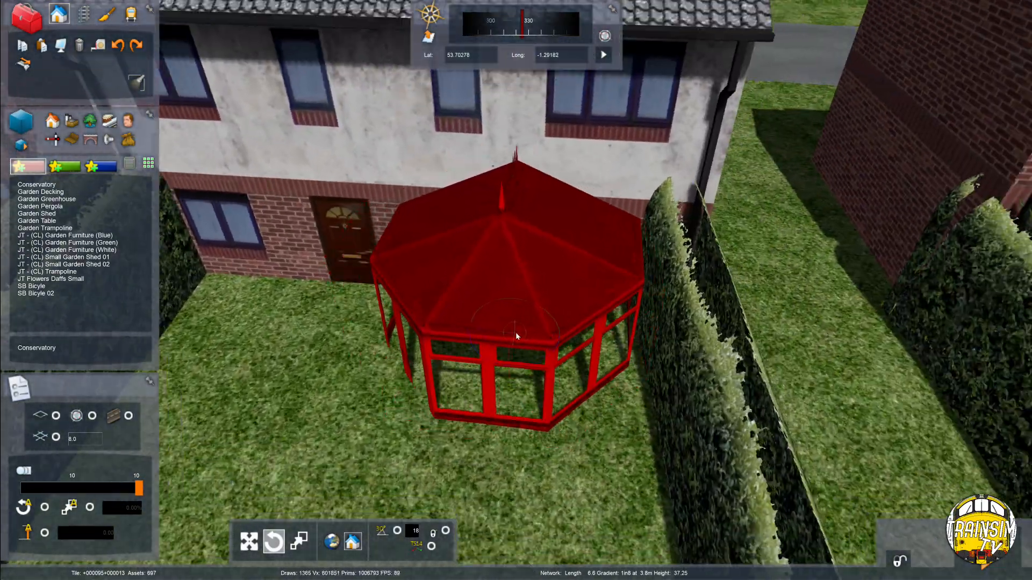
left_click(513, 329)
left_click(526, 308)
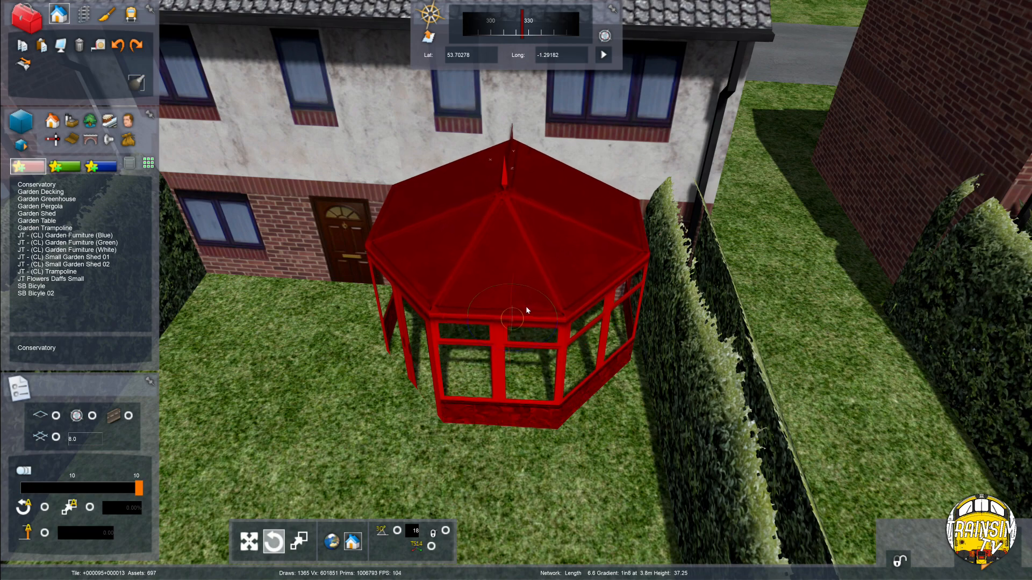
right_click(526, 310)
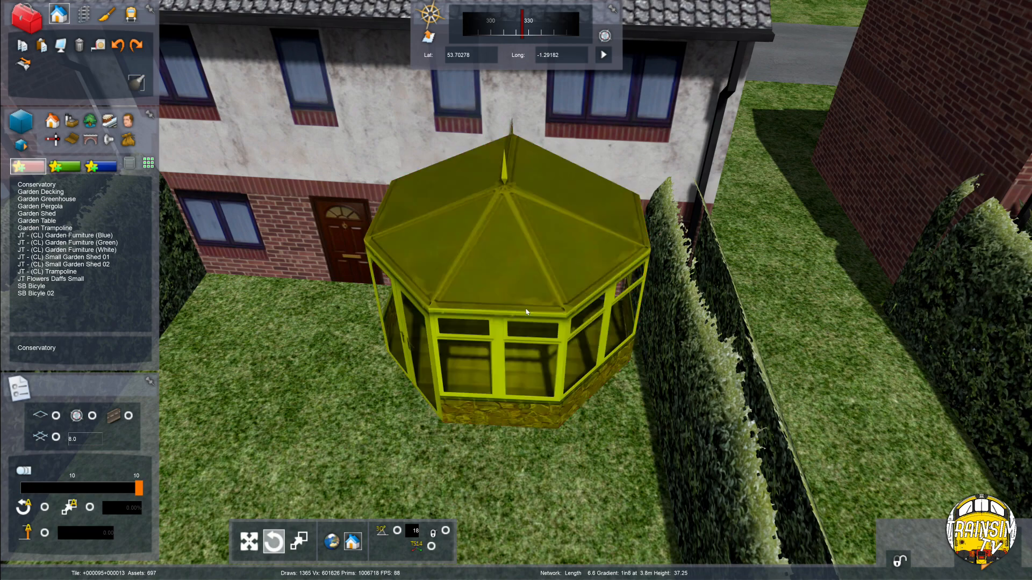
Place another conservatory copy in a grey-fenced garden behind a rendered house further along, removing the extra duplicate
key("Down")
mouse_move(526, 310)
right_mouse_down()
mouse_move(554, 253)
mouse_move(693, 327)
mouse_move(693, 376)
mouse_move(457, 355)
mouse_move(422, 392)
mouse_move(513, 295)
right_mouse_up()
key("Down")
key("Up")
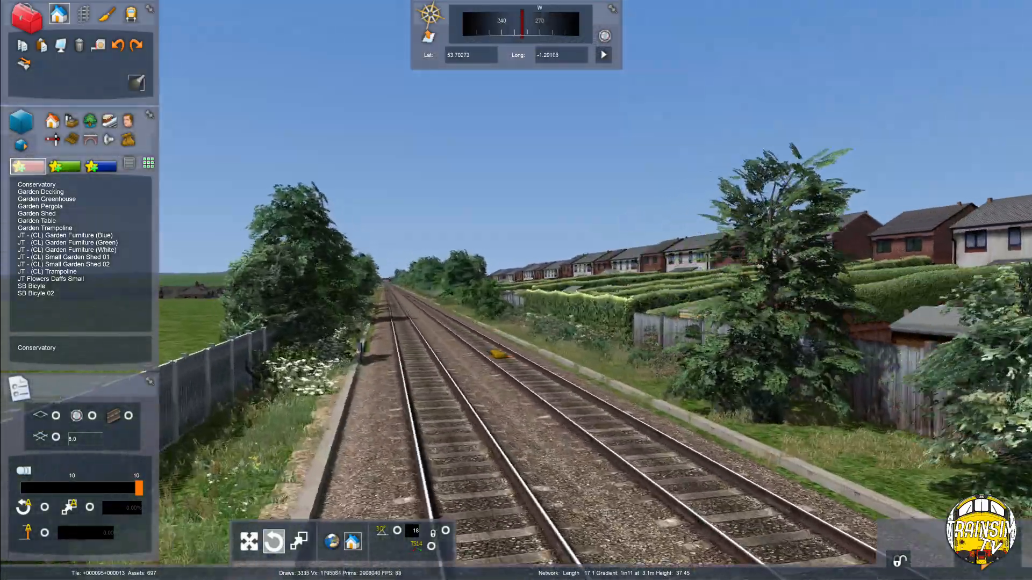
key("Up")
right_click_drag(685, 368, 551, 315)
key("Right")
left_click(625, 305)
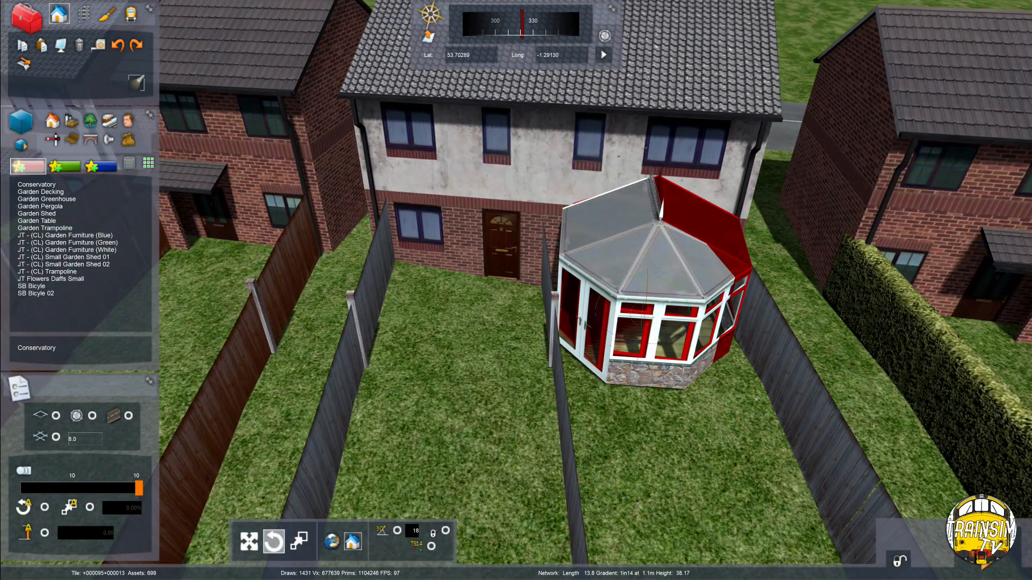
left_click(631, 297)
Align the fourth conservatory with the rear wall between the grey fences and deselect it
key("Right")
key("Up")
right_click_drag(627, 318, 581, 215)
key("Page_Down")
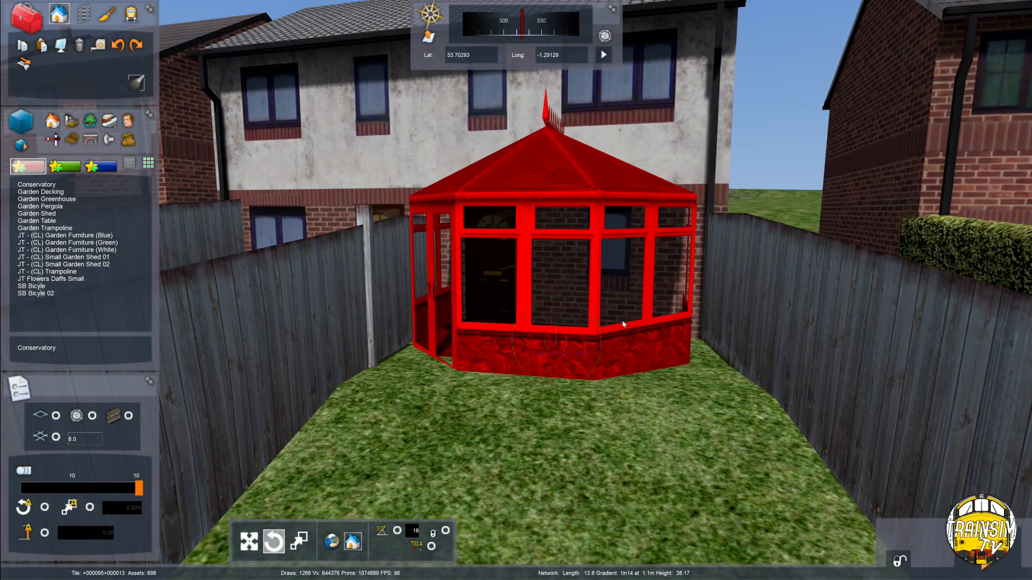
right_click(623, 324)
Examine the row of gardens from the railway side and above to check how the placed conservatories look
key("Down")
right_click_drag(623, 324, 613, 410)
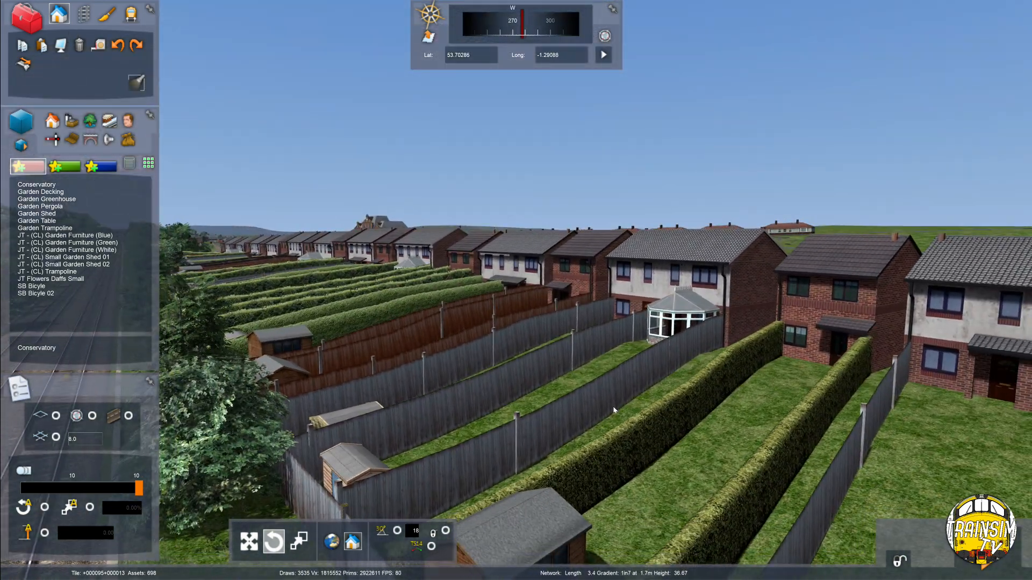
key("Down")
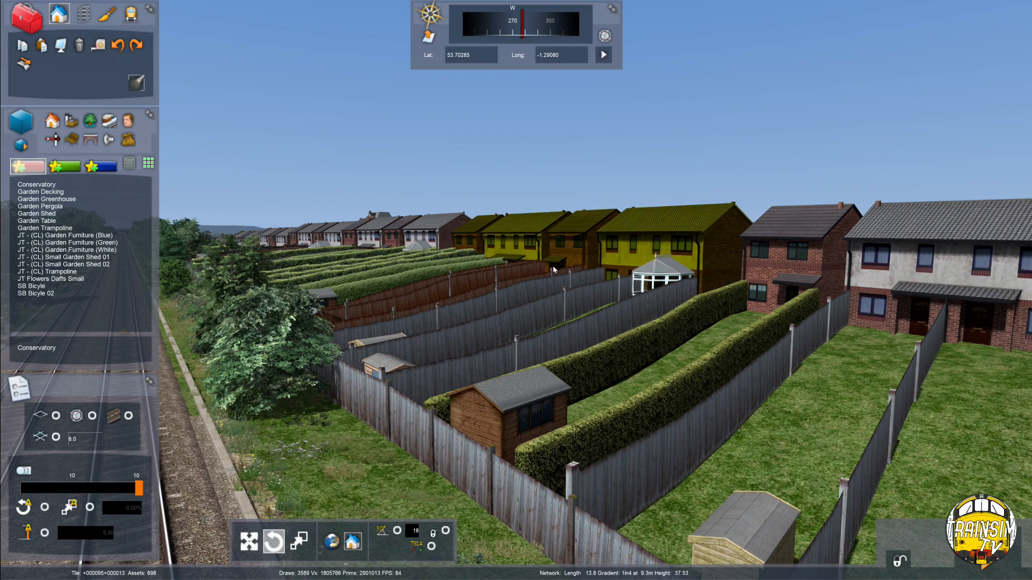
key("Right")
key("Up")
right_click_drag(631, 282, 606, 308)
key("Up")
key("Right")
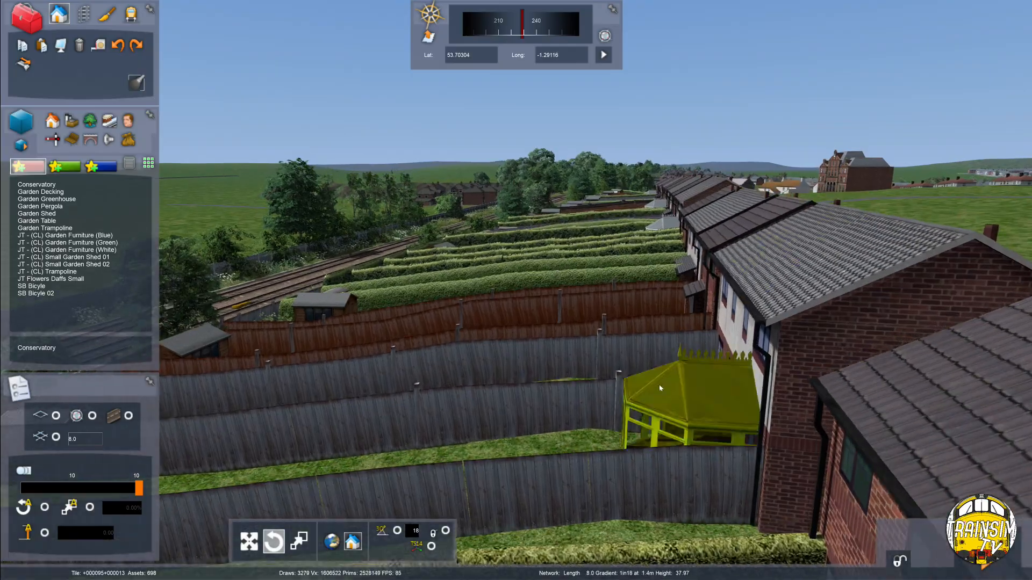
key("Down")
right_click_drag(660, 388, 586, 344)
key("Up")
key("Up")
scroll(610, 349, "up", 3)
key("Up")
scroll(586, 344, "up", 3)
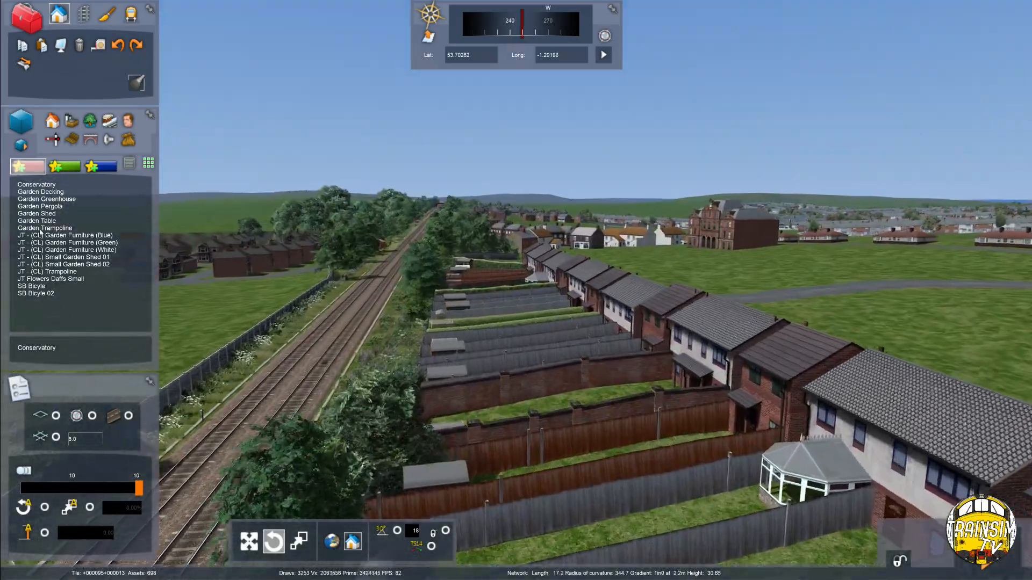
Place a Garden Pergola on the lawn between the dark fence and the hedge, next to the conservatory garden, and adjust its position
key("Up")
key("Up")
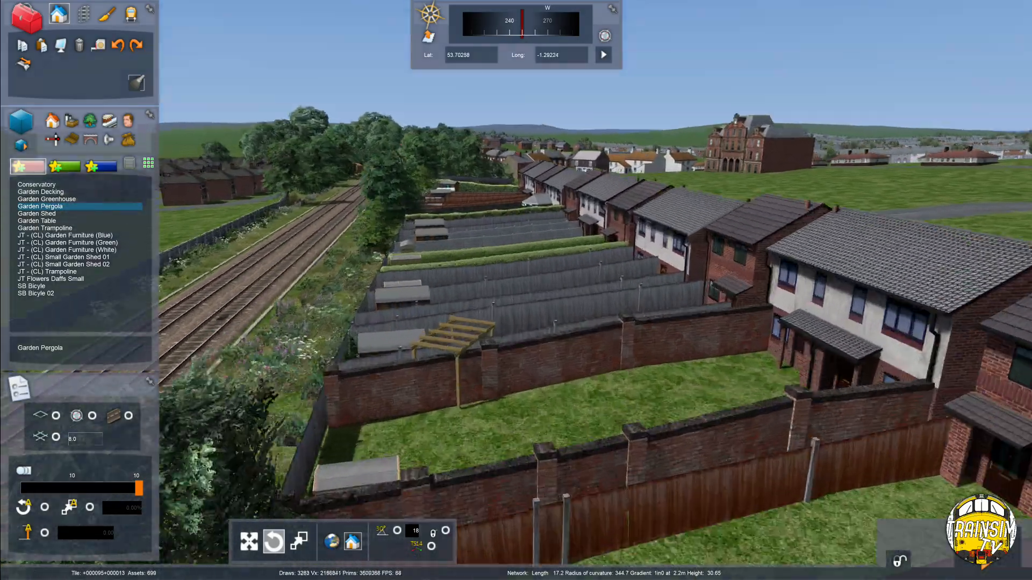
right_click_drag(445, 408, 537, 430)
key("Up")
key("Up")
key("Down")
left_click_drag(588, 429, 473, 419)
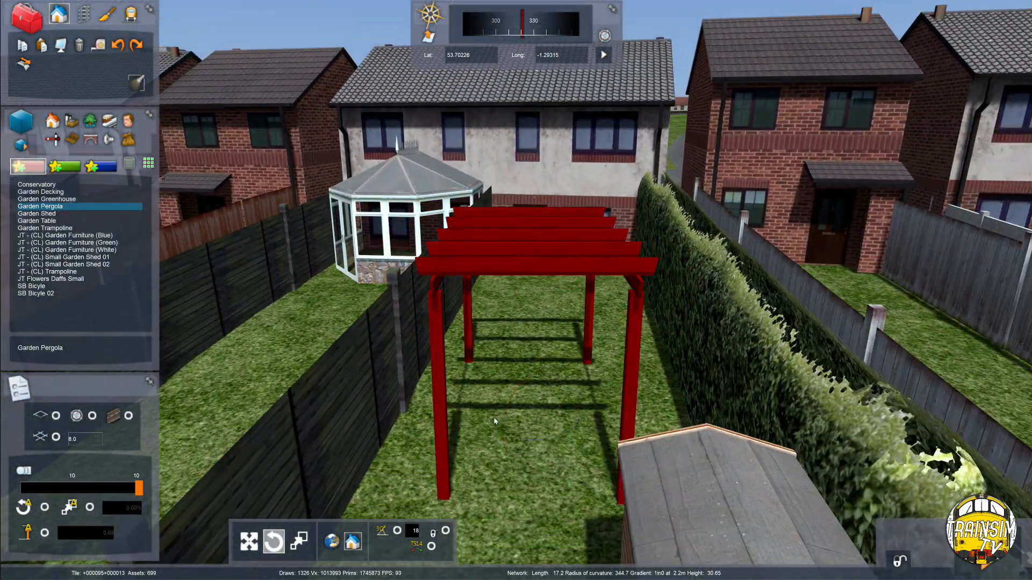
left_click(483, 403)
left_click(524, 254)
left_click_drag(524, 254, 533, 251)
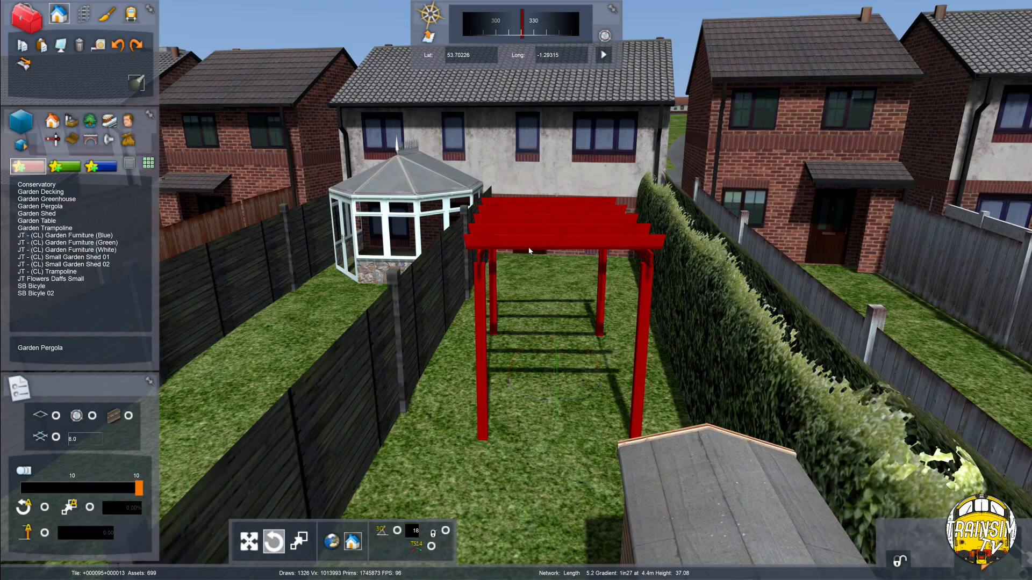
Place Garden Decking in the wooden-fenced garden behind the brick house, turned square and pushed against the rear wall
right_click_drag(528, 251, 542, 202)
key("Down")
key("Up")
key("Right")
right_click_drag(505, 303, 468, 303)
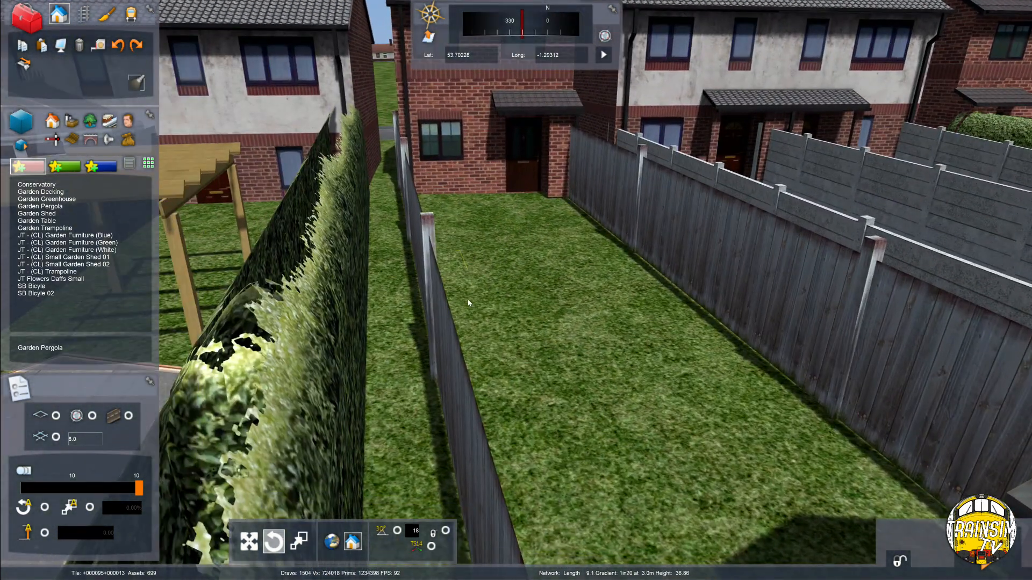
key("Right")
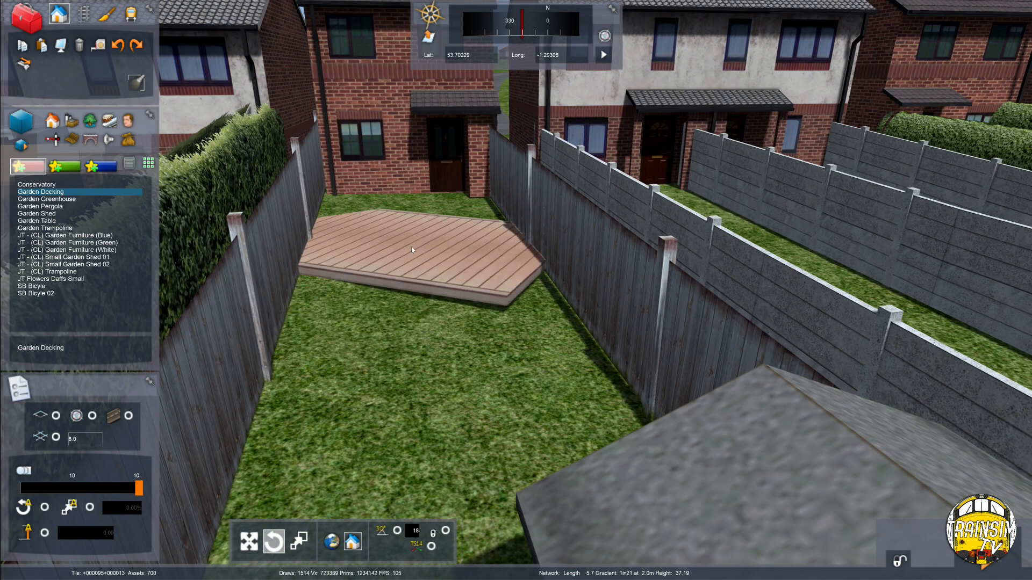
left_click(402, 243)
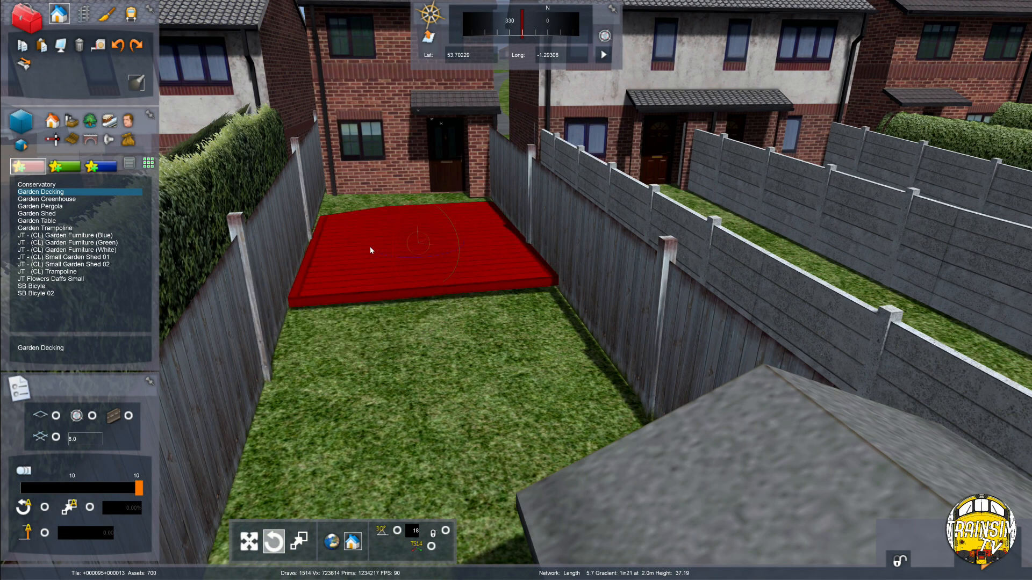
left_click_drag(370, 247, 414, 196)
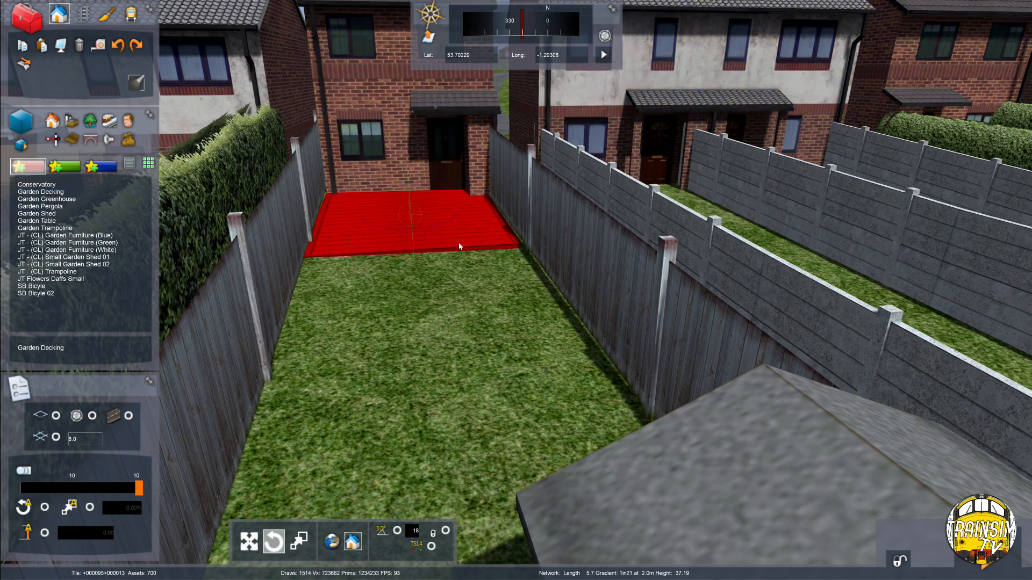
left_click_drag(459, 244, 465, 242)
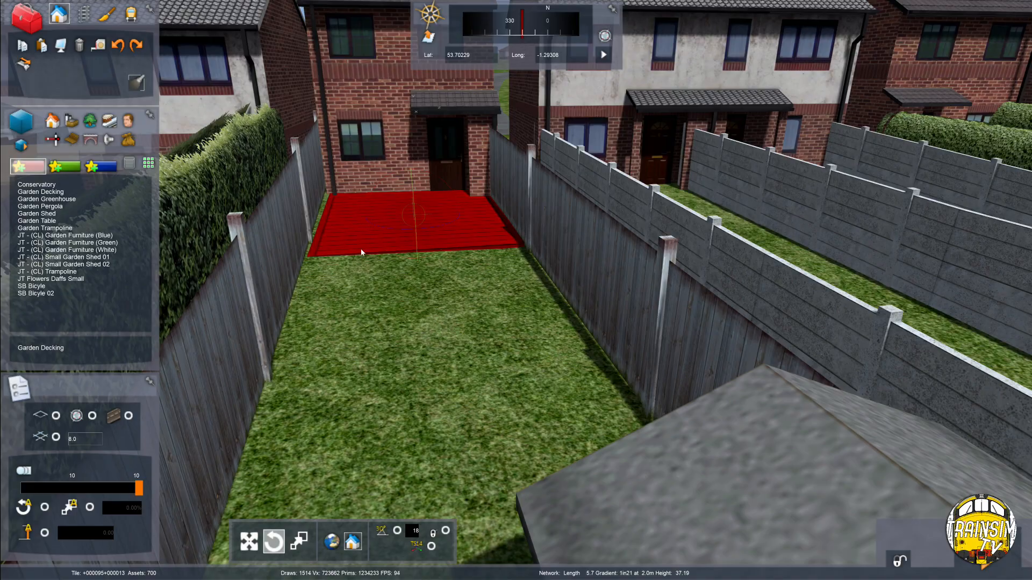
key("Right")
left_click(75, 272)
key("Up")
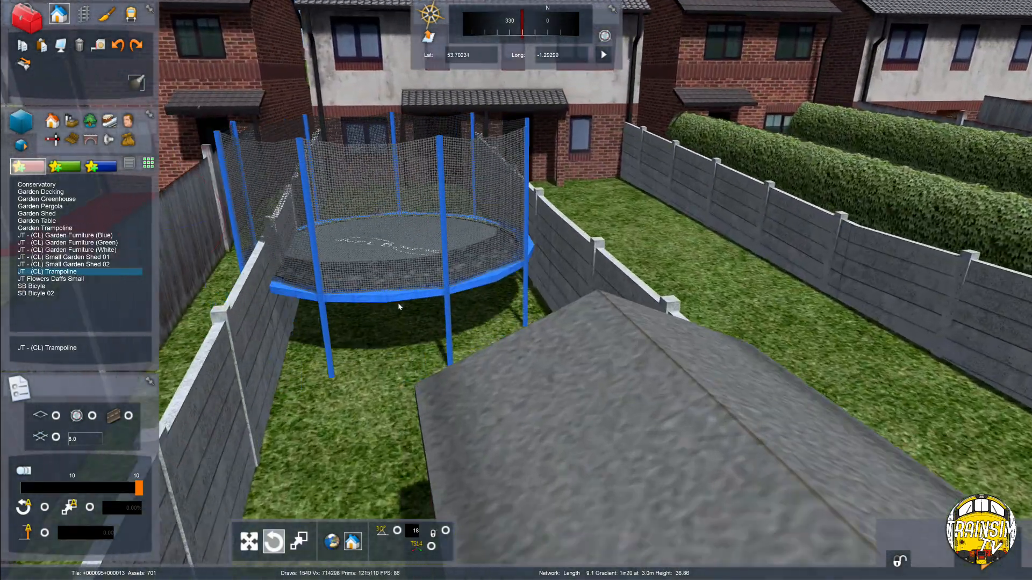
key("Down")
key("Right")
left_click_drag(403, 369, 249, 329)
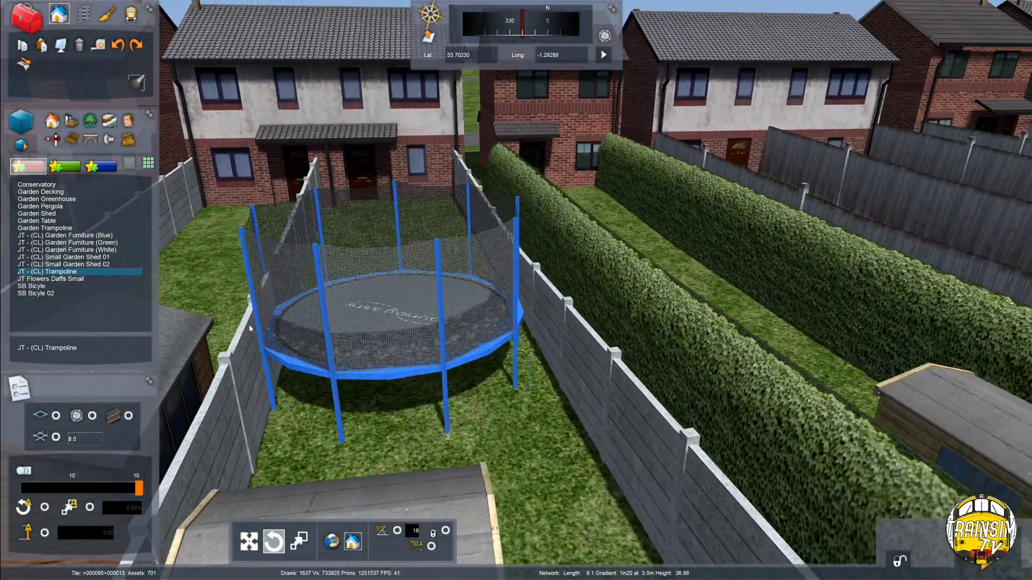
Place a Garden Trampoline in the concrete-fenced garden, on the lawn in front of the shed
left_click(59, 230)
left_click(392, 392)
left_click_drag(392, 393, 426, 369)
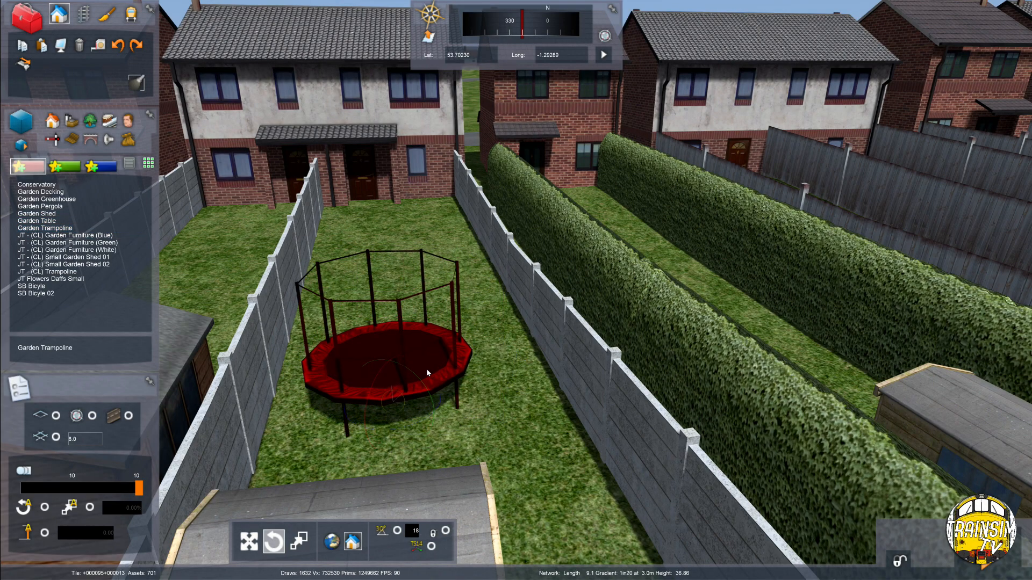
Examine the row of gardens from the railway side to check how the trampoline and pergola look
right_click_drag(426, 368, 328, 369)
key("Up")
key("Down")
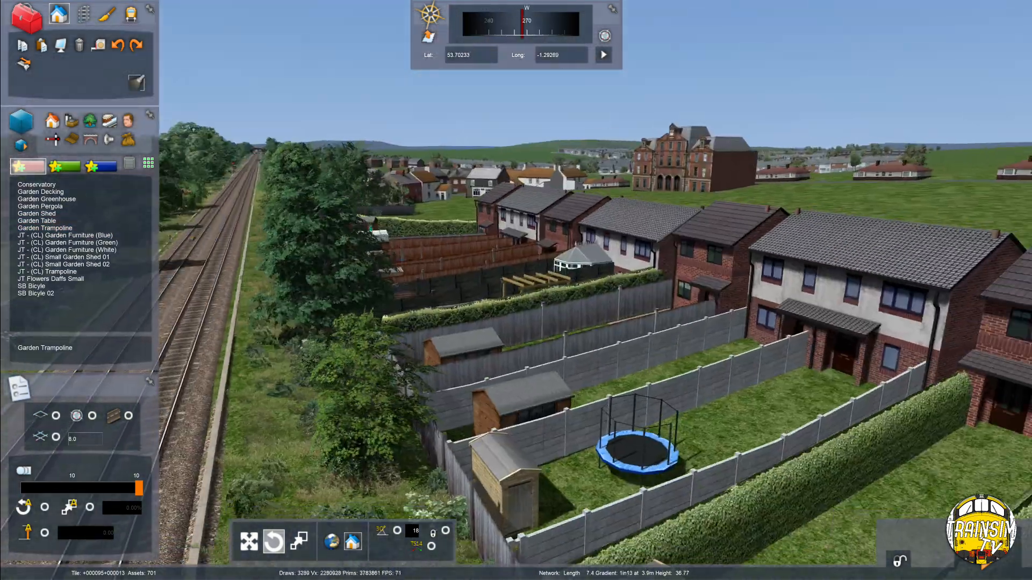
key("Right")
right_click_drag(672, 361, 563, 361)
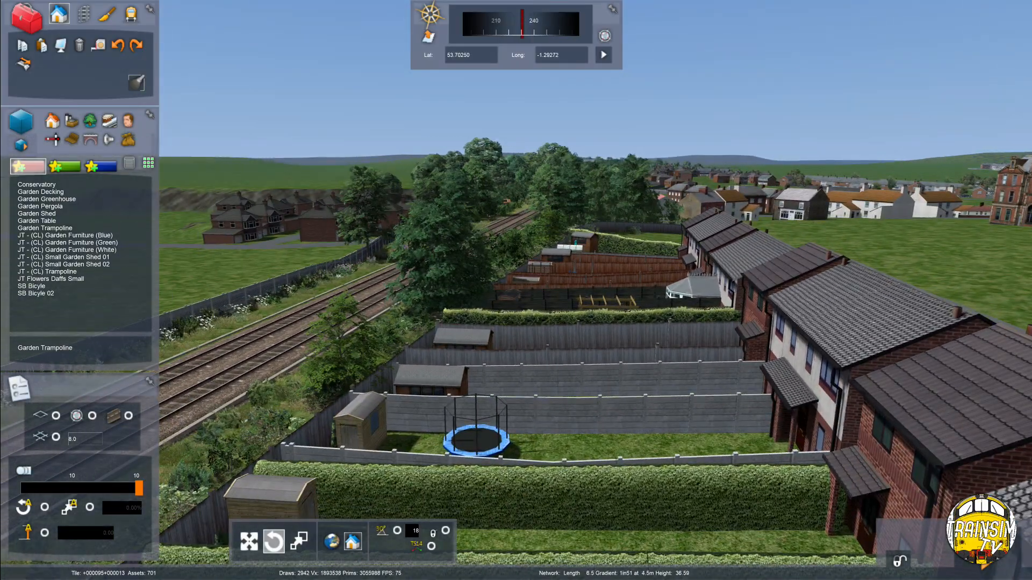
key("Left")
right_click_drag(563, 361, 881, 422)
key("Right")
Place a Garden Pergola on the lawn between the two hedges behind the brick house and nudge it into position
right_click_drag(562, 334, 532, 355)
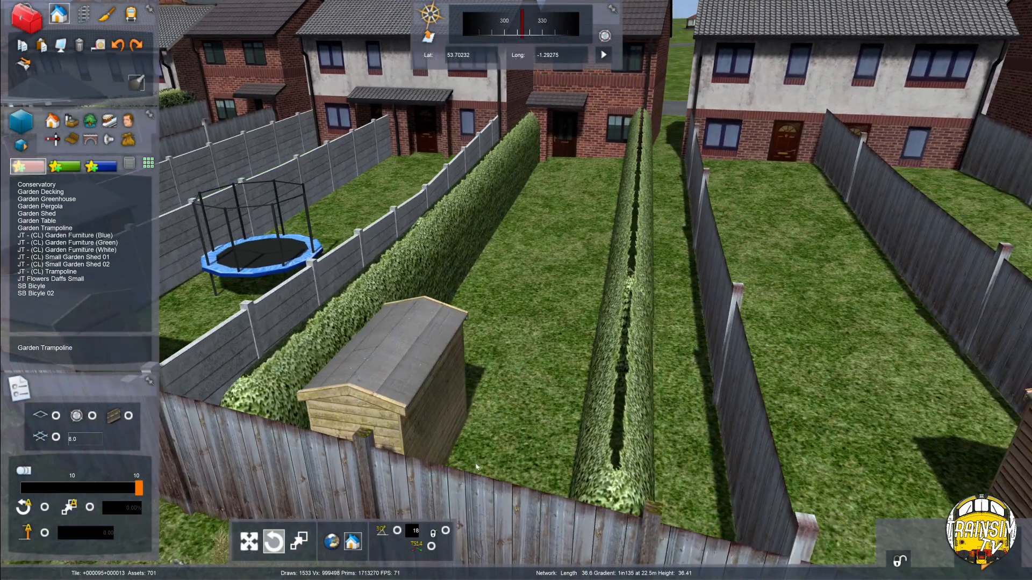
key("Up")
key("Left")
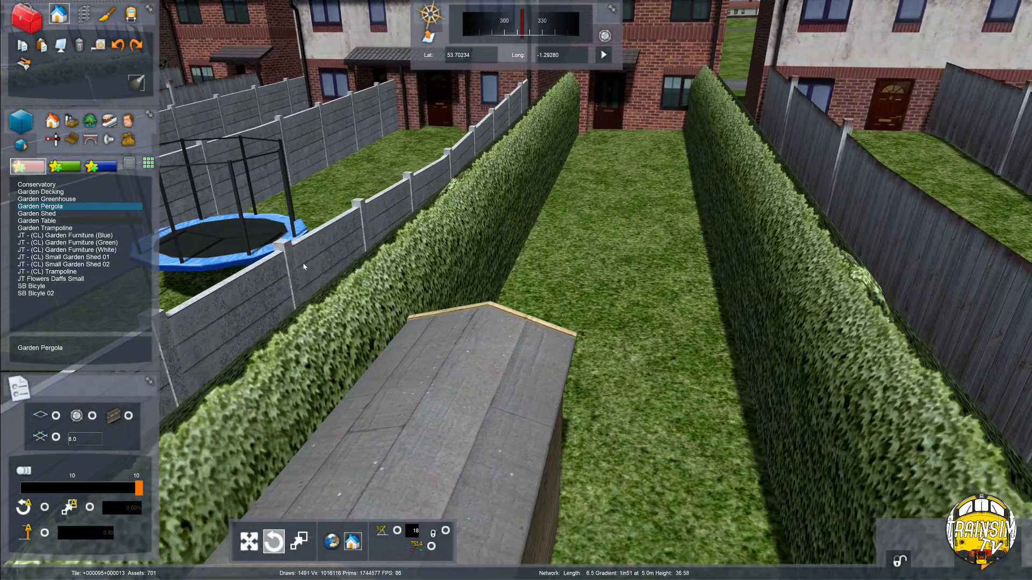
left_click(590, 246)
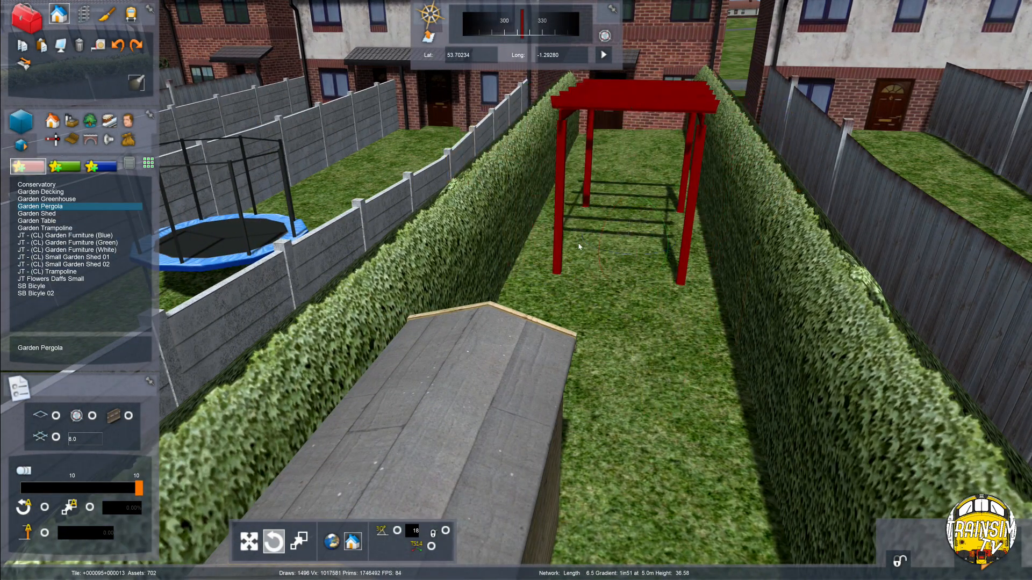
left_click(579, 247)
left_click_drag(669, 108, 658, 111)
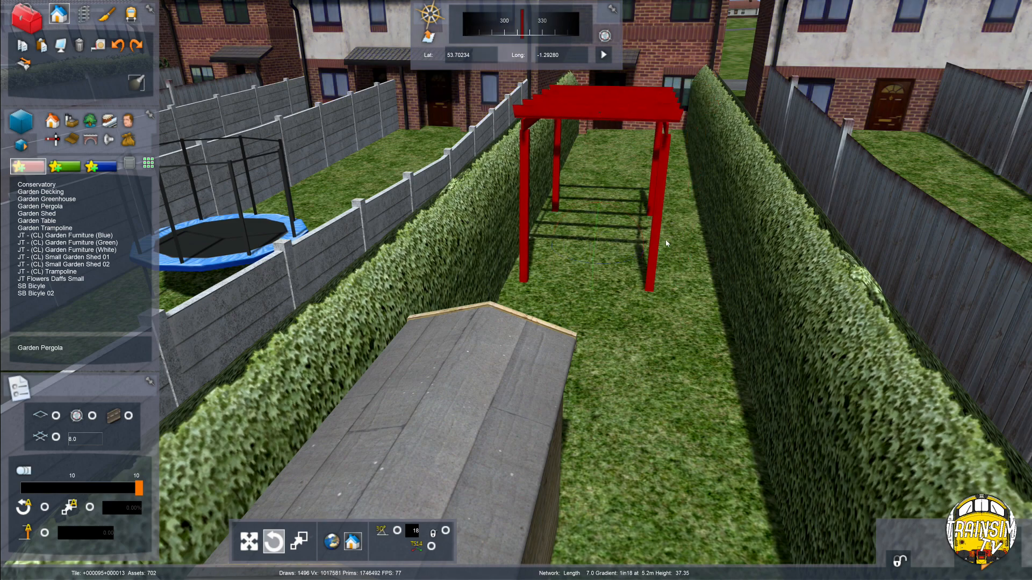
left_click(669, 300)
Place a Garden Greenhouse beside the shed at the railway end of the next wooden-fenced garden, lined up with the fences
key("Down")
key("Right")
right_click_drag(599, 269, 652, 226)
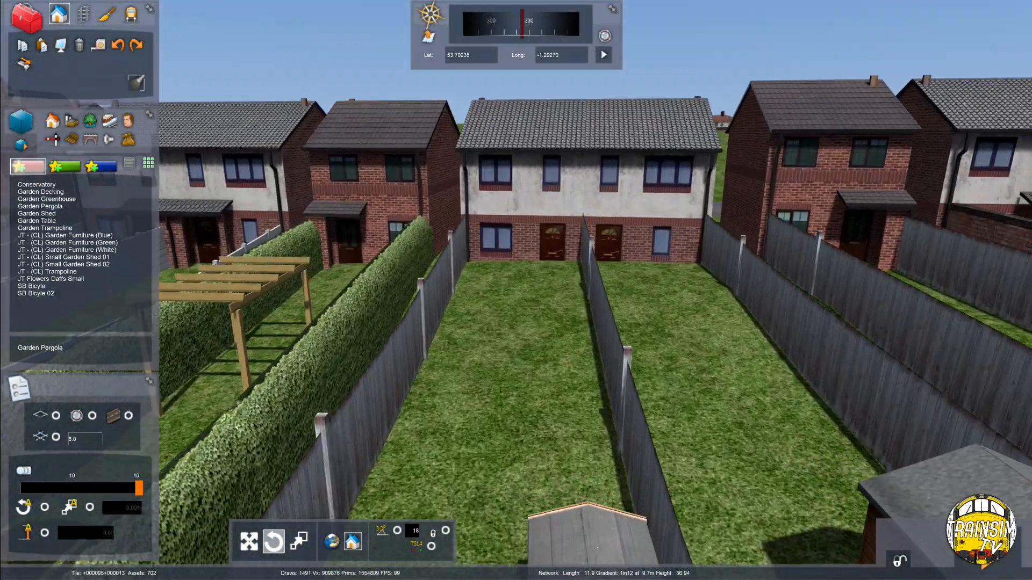
key("Up")
right_click_drag(555, 226, 555, 274)
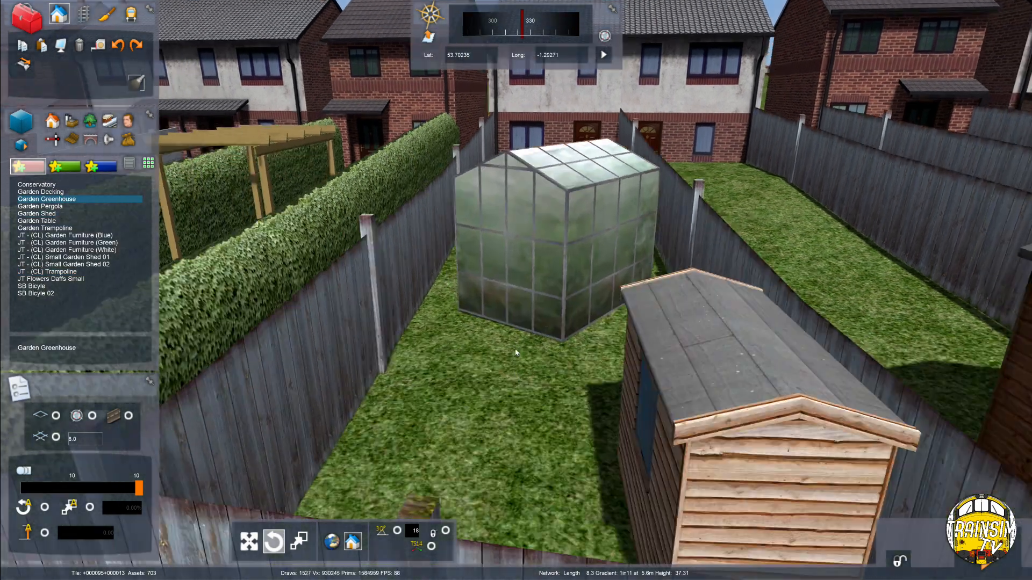
key("Down")
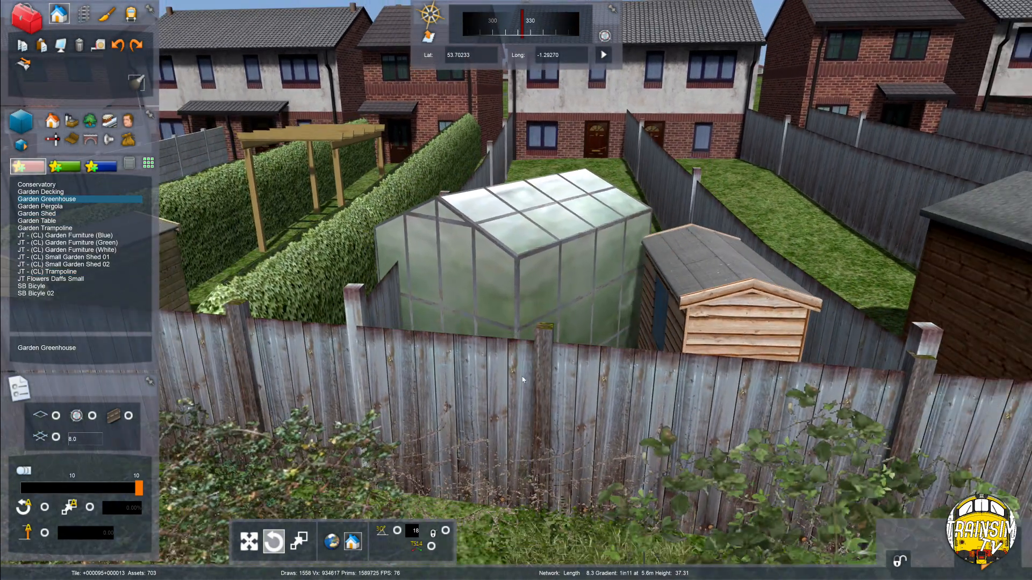
left_click(545, 318)
right_click_drag(545, 318, 545, 376)
key("Up")
left_click(571, 218)
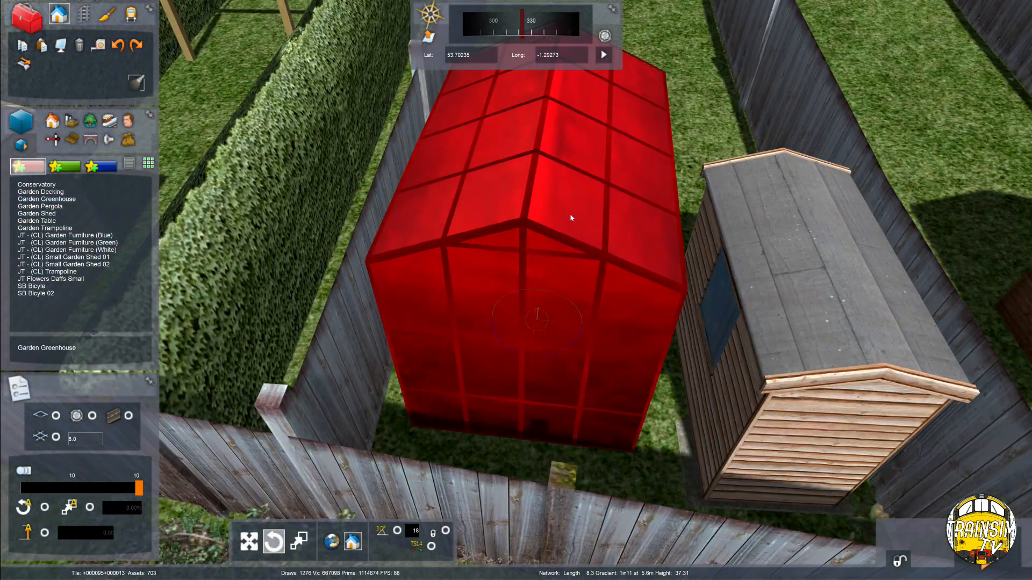
right_click(578, 242)
Place a Garden Table in the neighbouring wooden-fenced garden and move it close to the rear wall of the rendered house
right_click_drag(578, 241, 578, 194)
key("Down")
key("Right")
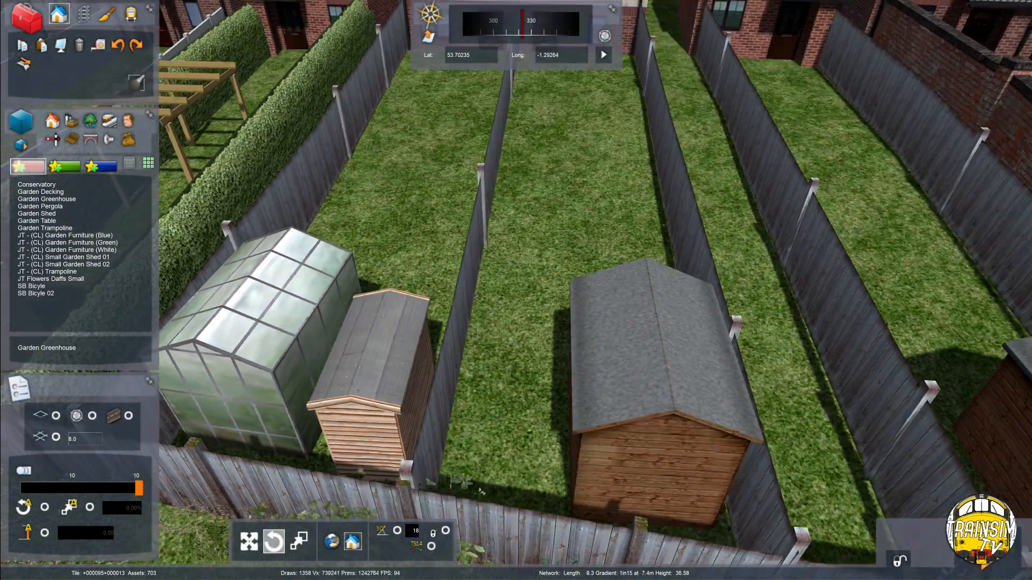
left_click(40, 193)
key("Up")
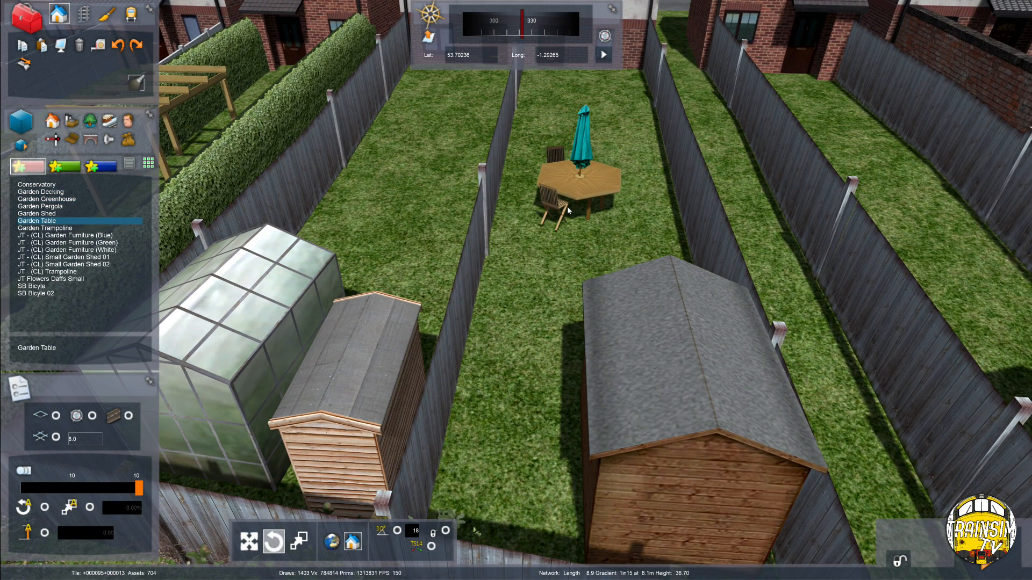
right_click_drag(567, 208, 568, 192)
key("Up")
right_click(580, 191)
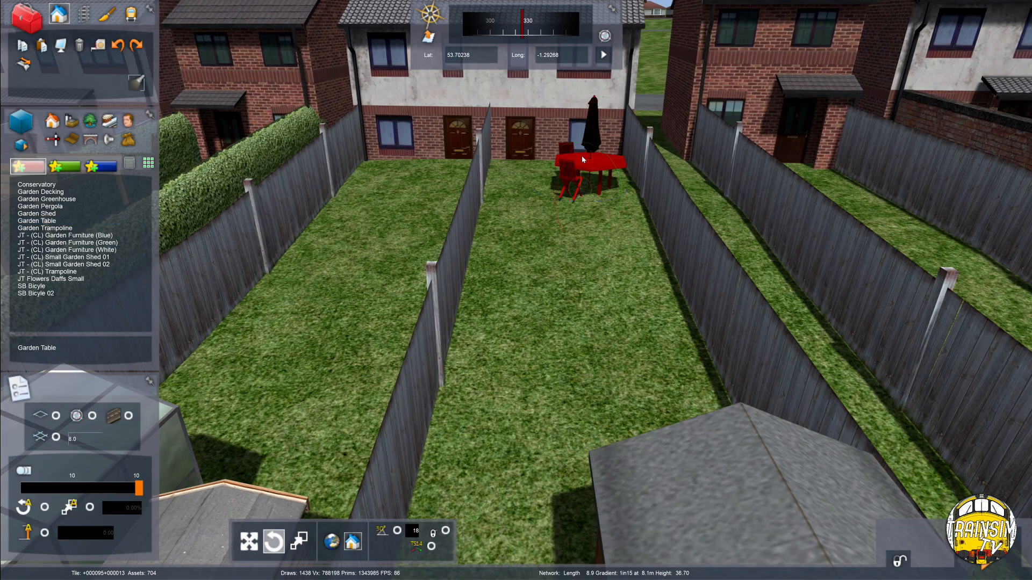
left_click(529, 212)
Place the JT - (CL) Garden Furniture (Green) set near the back door of the brick house beside the brick-walled garden
key("Right")
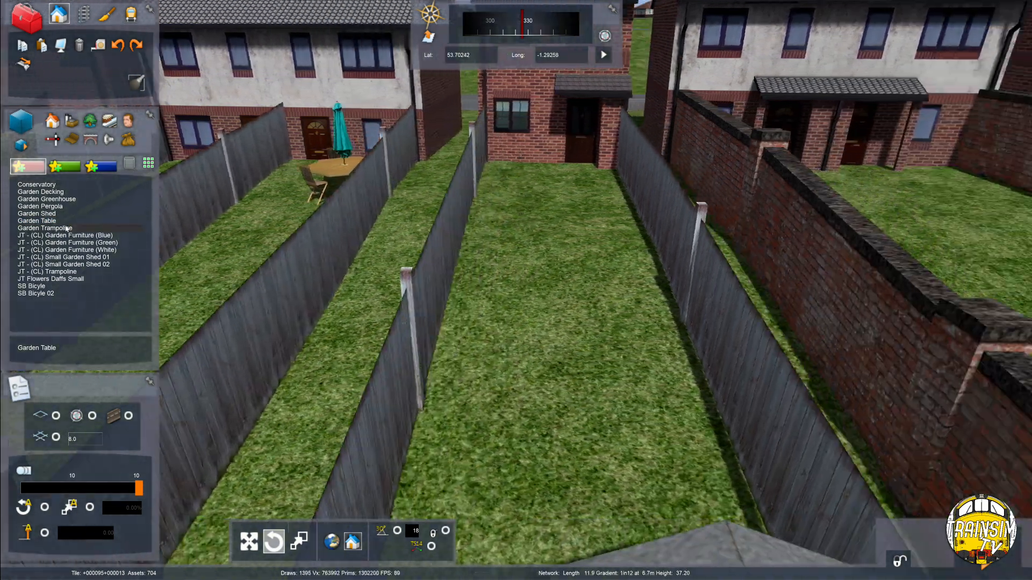
left_click(80, 242)
left_click(474, 195)
key("Right")
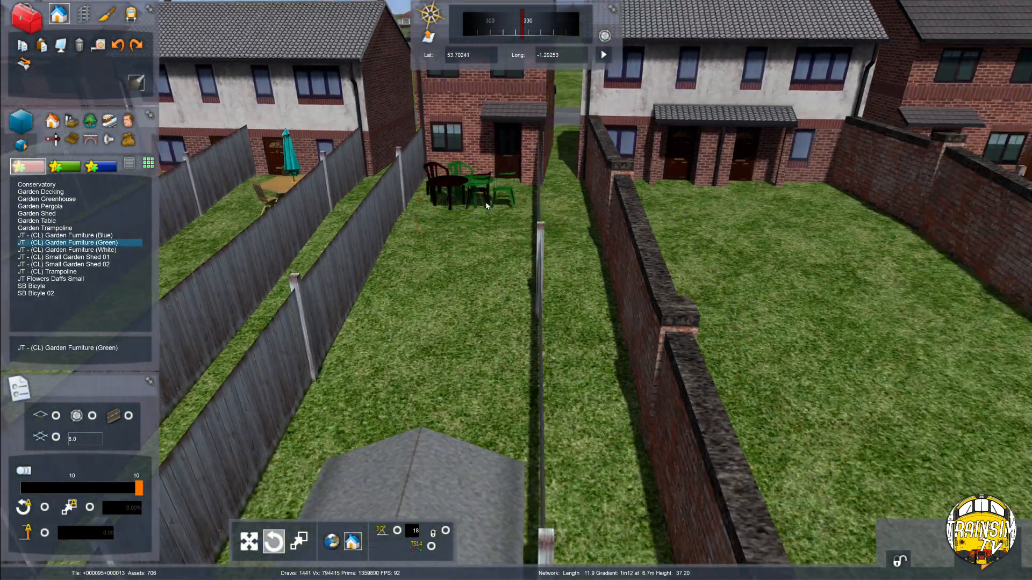
Place the JT - (CL) Garden Furniture (White) set at the house end of the wide brick-walled garden
key("Right")
left_click(81, 249)
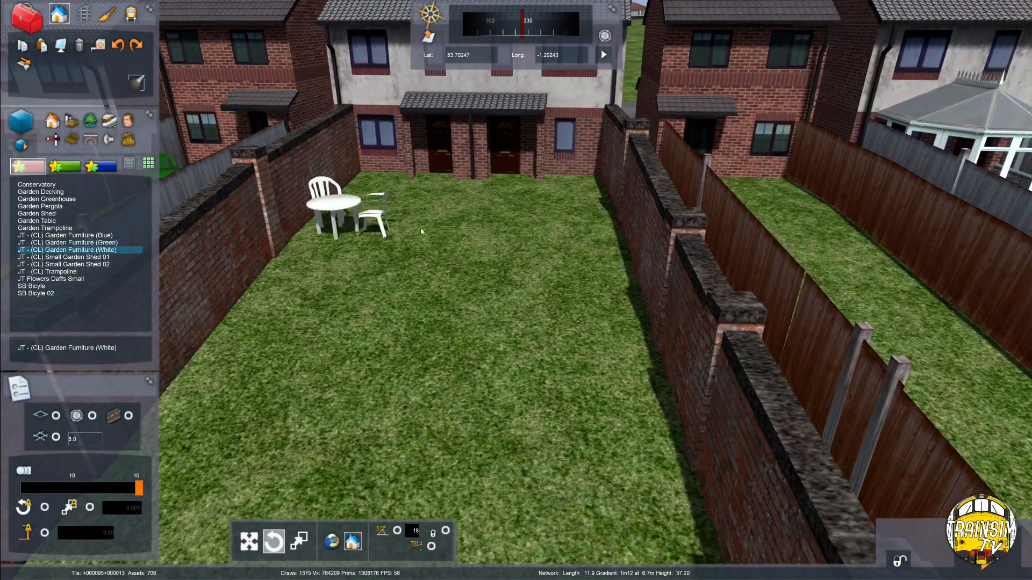
left_click(437, 219)
key("Down")
key("Right")
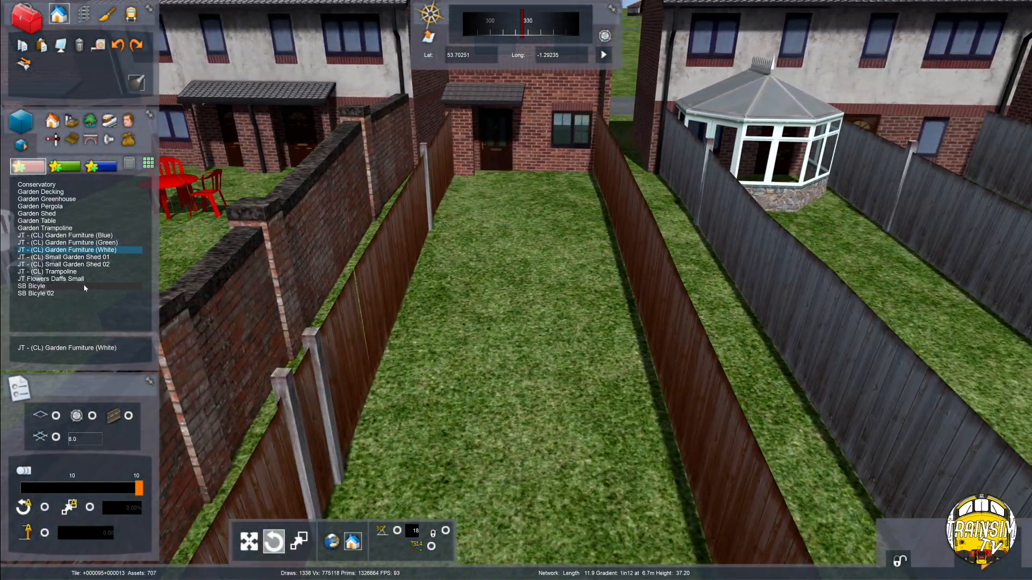
Place an SB Bicyle on the lawn beside the brick wall in the garden with the white furniture
key("Left")
key("Down")
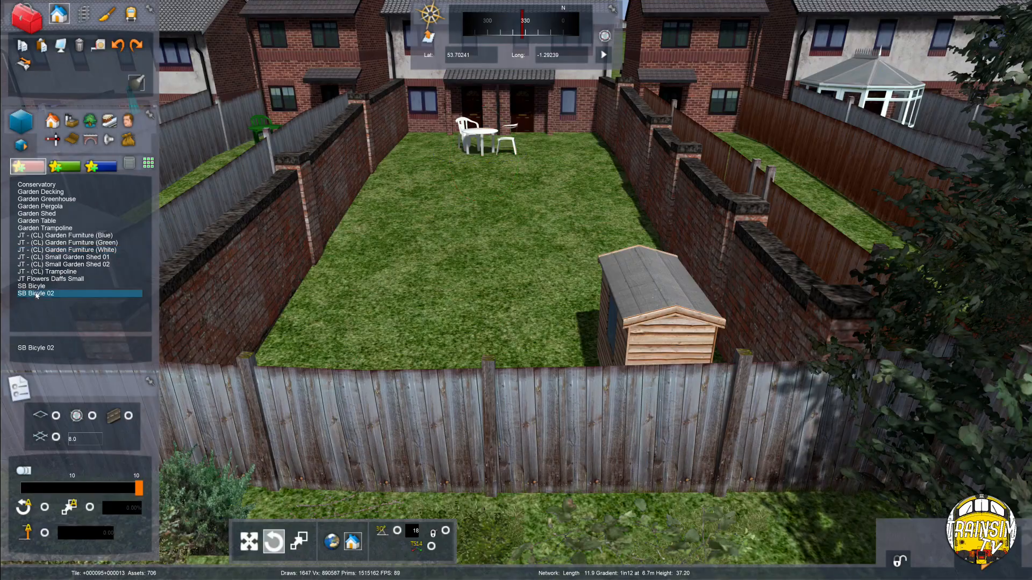
key("Up")
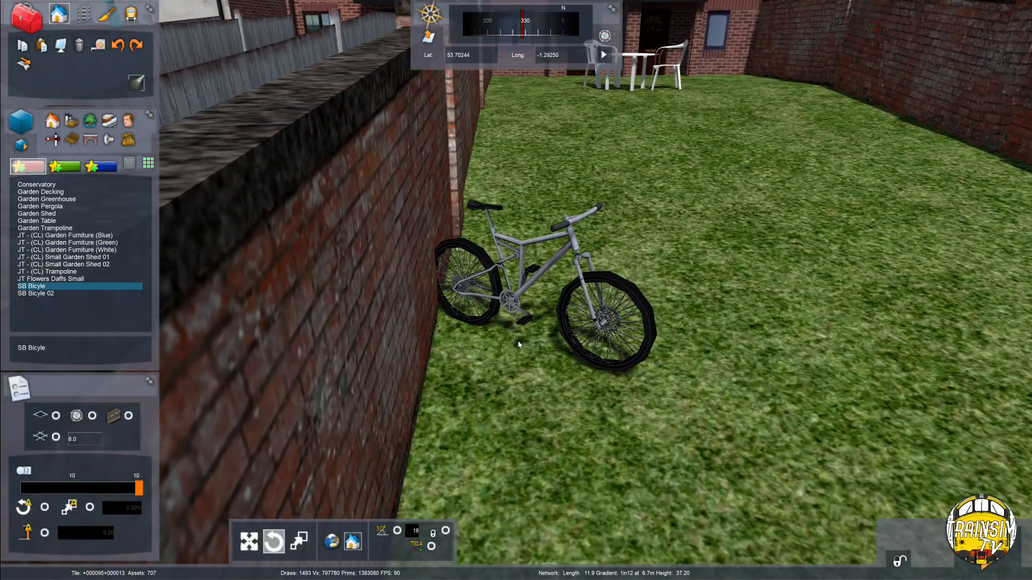
Examine the bicycle and the brick-walled garden from the house side and over the walls
right_click_drag(519, 345, 269, 269)
key("Right")
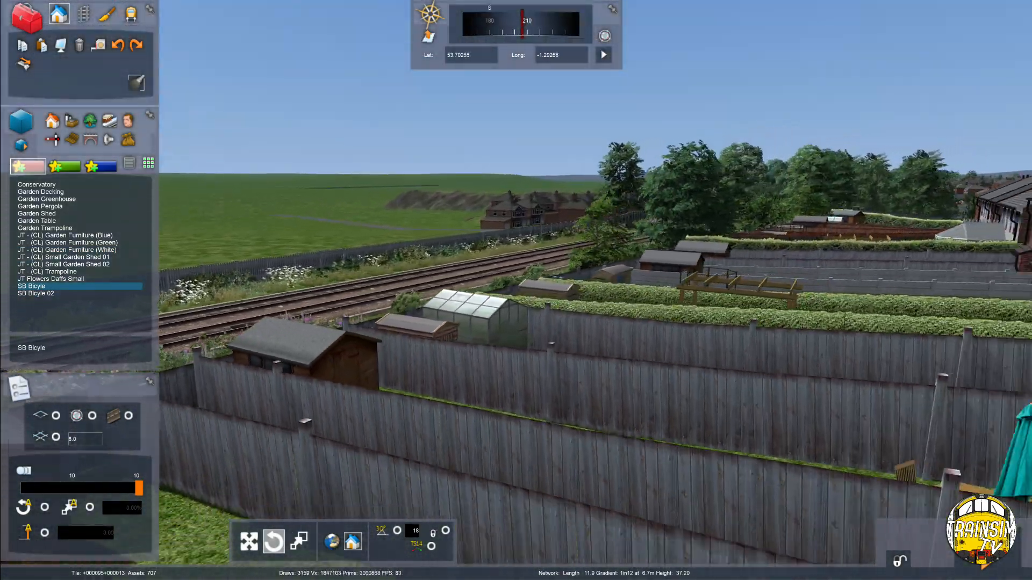
key("Down")
right_click_drag(516, 290, 344, 365)
key("Left")
key("Up")
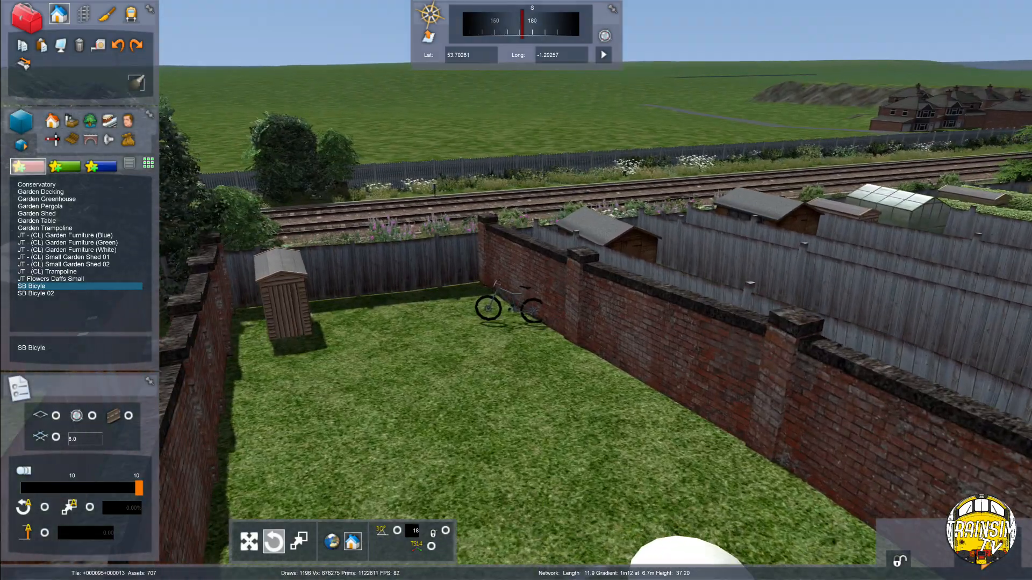
right_click_drag(516, 290, 661, 284)
key("Left")
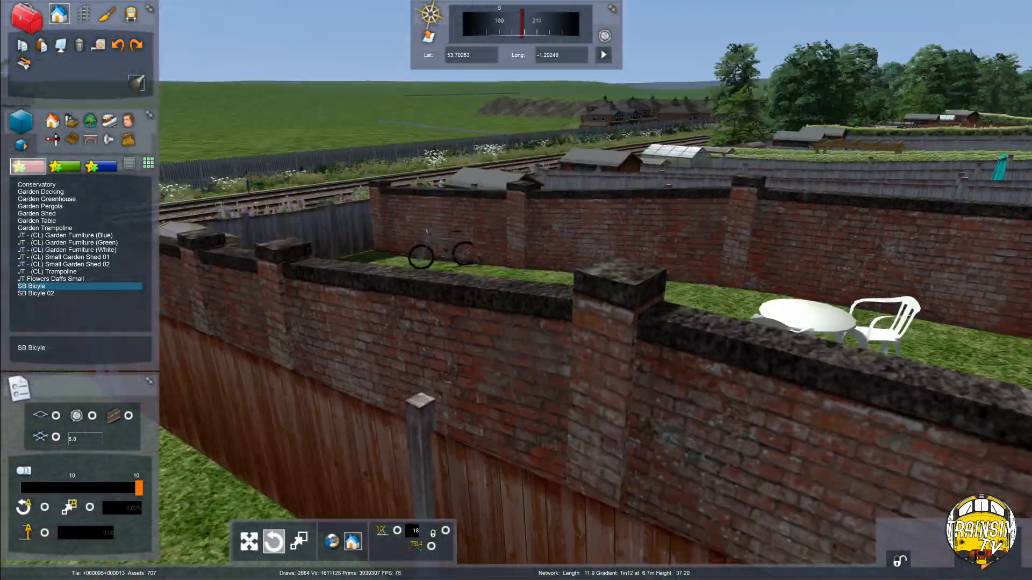
Rotate the SB Bicyle parallel to the brick wall and position it close alongside the wall
key("Up")
right_click_drag(625, 317, 507, 359)
key("Right")
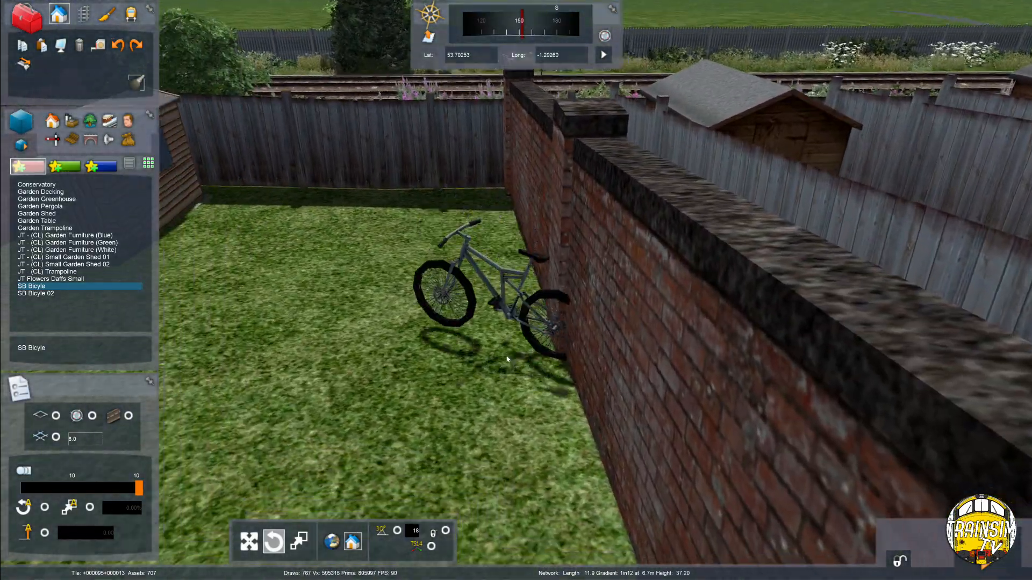
left_click_drag(496, 414, 450, 411)
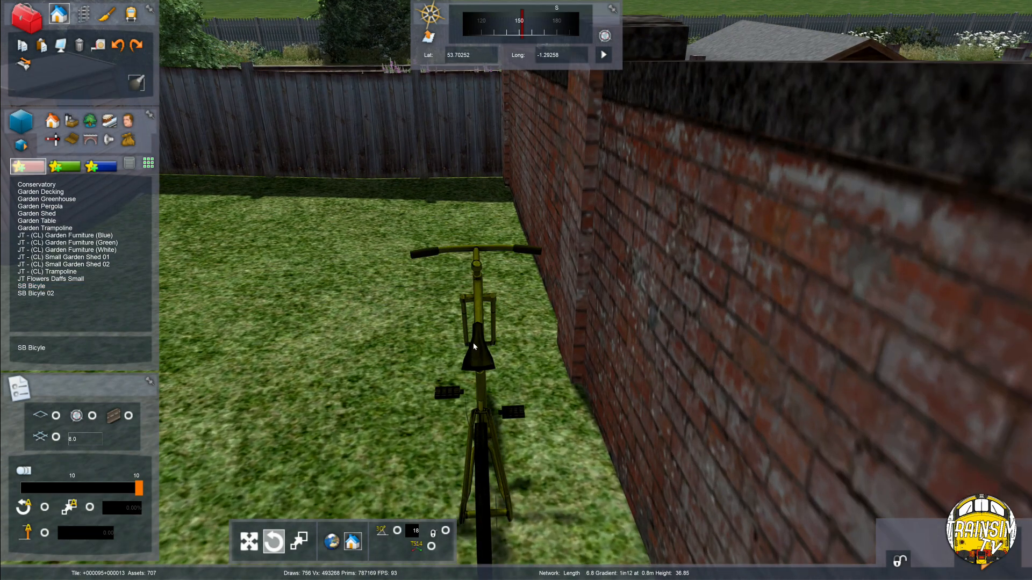
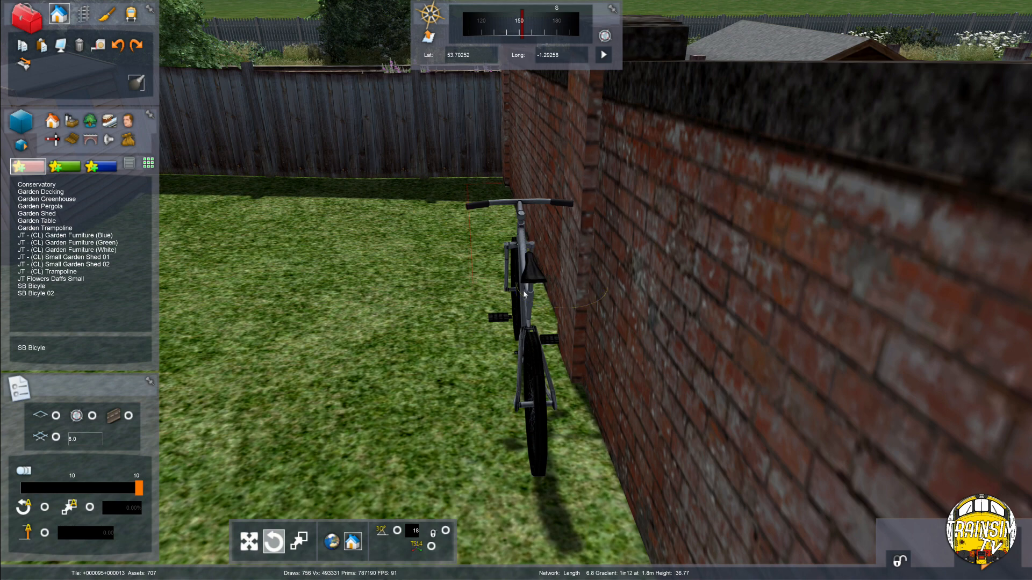
left_click(525, 290)
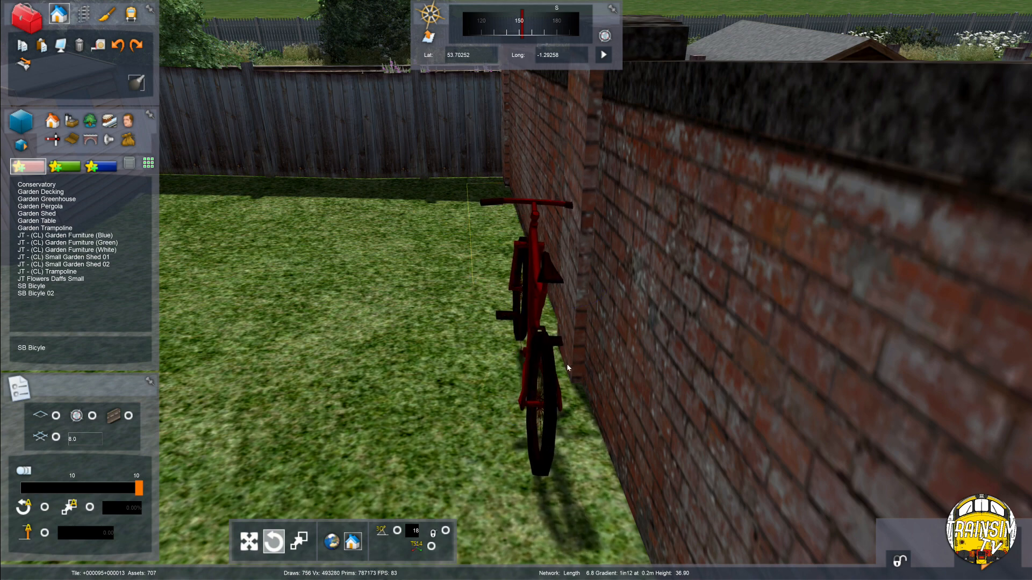
left_click_drag(557, 368, 533, 369)
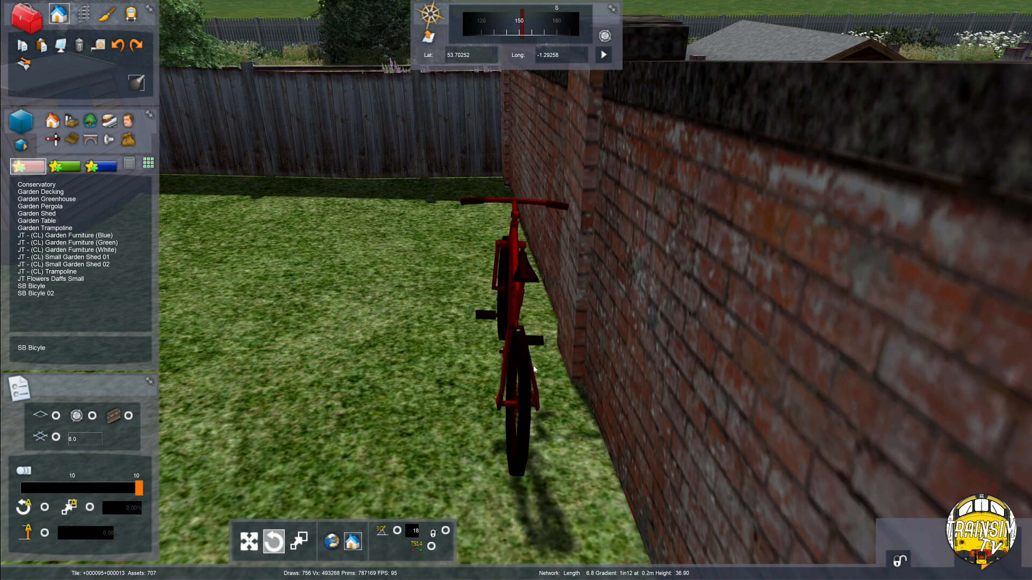
Adjust the bicycle's height and tilt so both wheels rest on the lawn beside the brick wall
key("Left")
right_click_drag(533, 369, 581, 245)
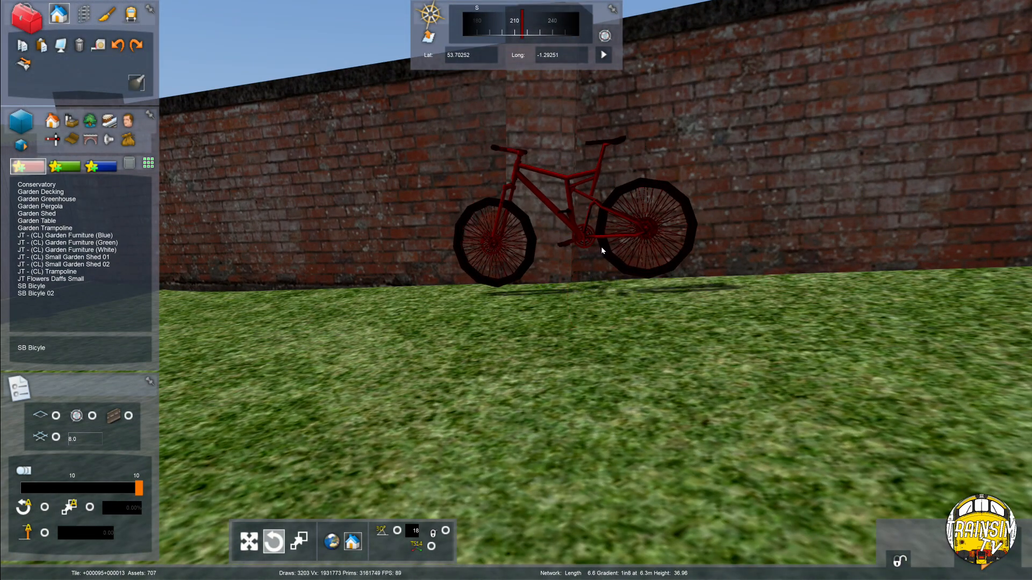
left_click_drag(601, 247, 597, 251)
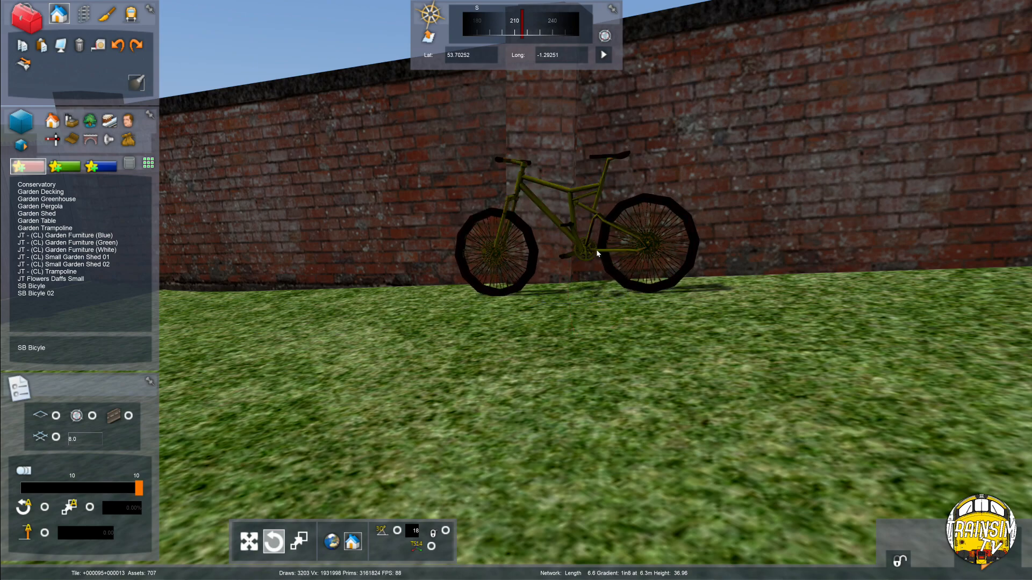
scroll(597, 251, "down", 10)
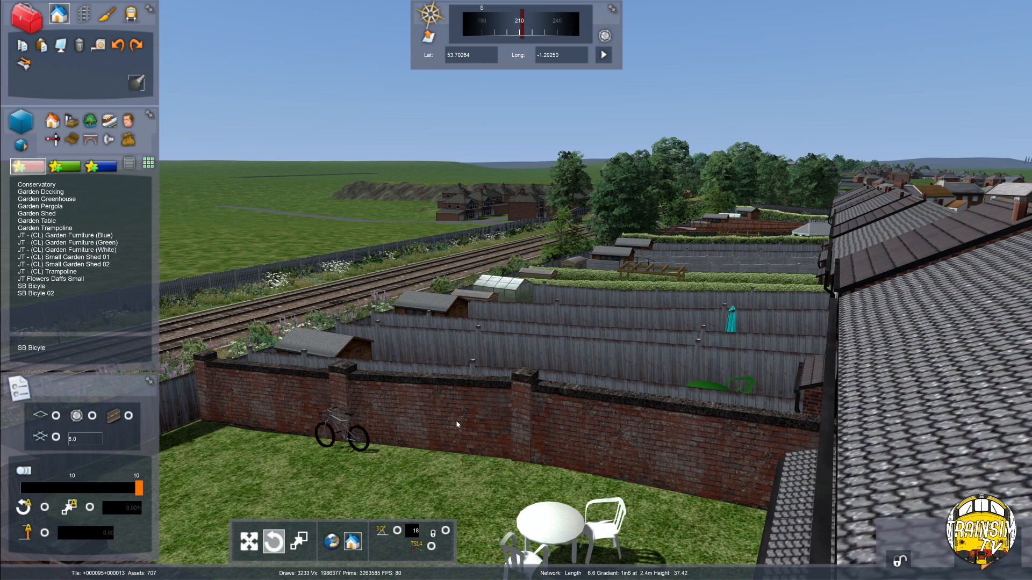
Add a Garden Table with parasol on the lawn of the brick-walled garden near the bicycle
key("Left")
key("Left")
key("Down")
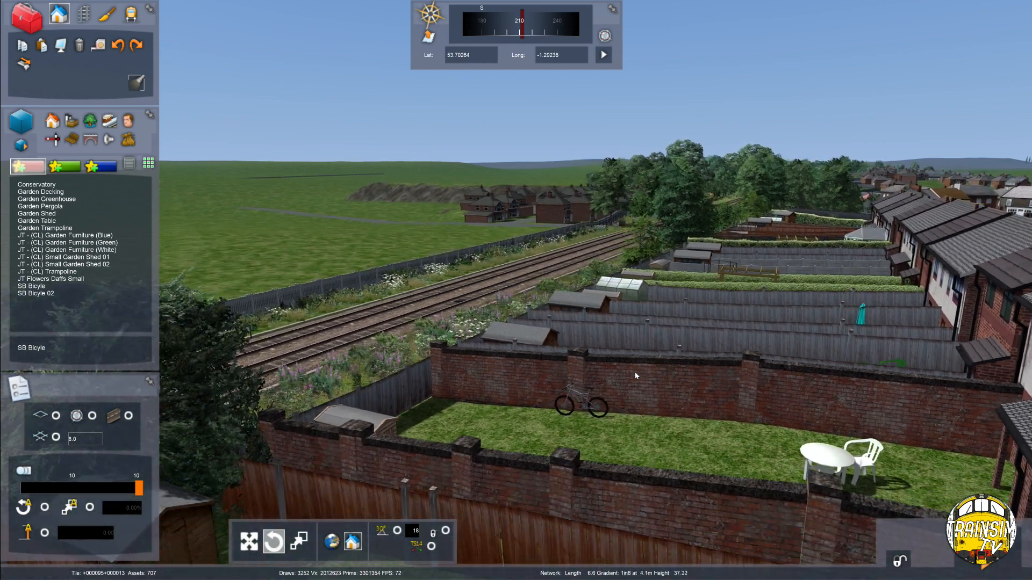
key("Up")
right_click_drag(635, 376, 4, 201)
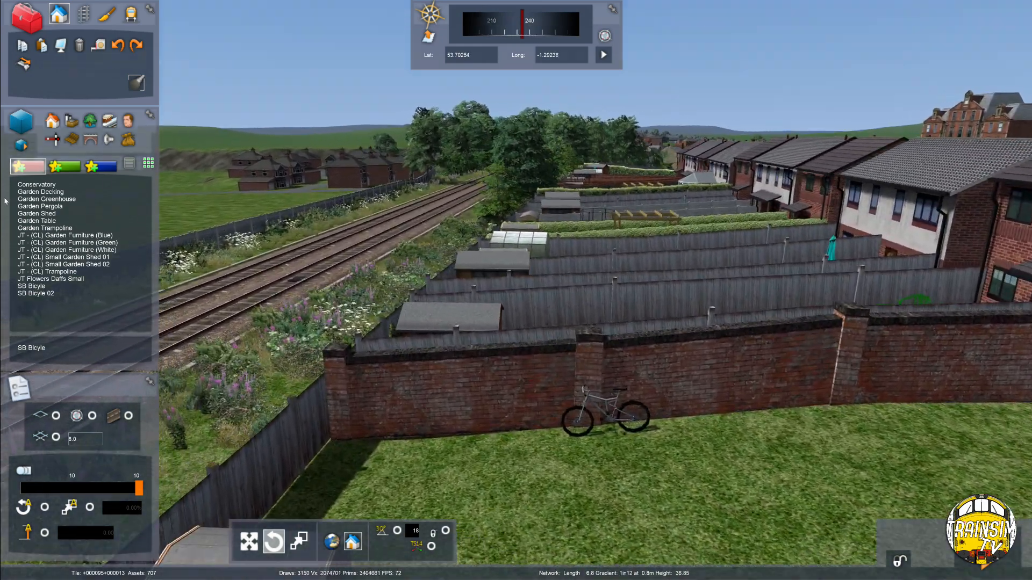
left_click(40, 192)
left_click(516, 370)
key("Up")
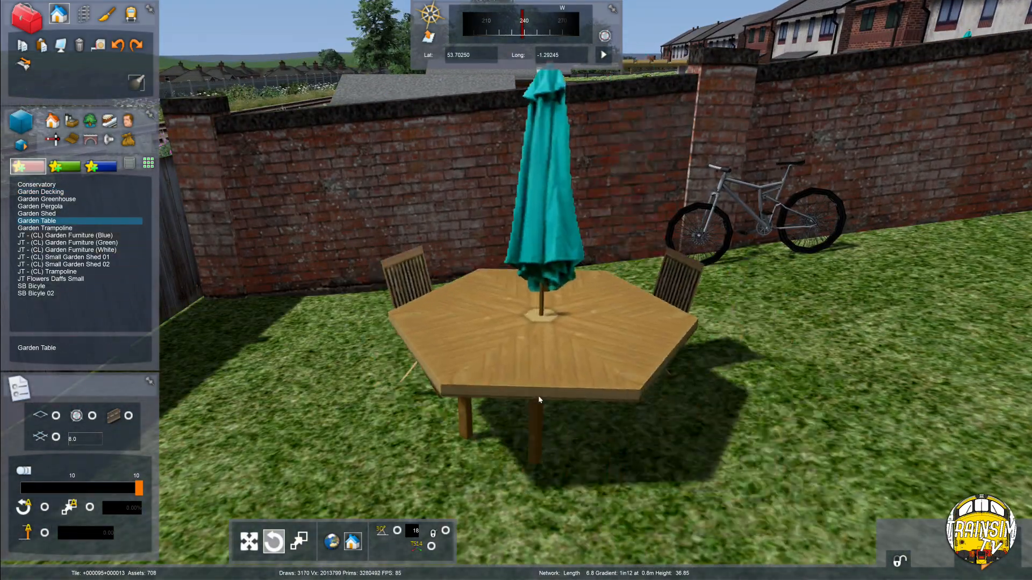
Move the garden table into the narrow brown-fenced garden next door, near the brick house's back door
left_click(540, 400)
key("Down")
key("Left")
right_click_drag(543, 396, 752, 394)
key("Up")
key("Right")
right_click_drag(536, 327, 409, 419)
key("Up")
key("Up")
key("Right")
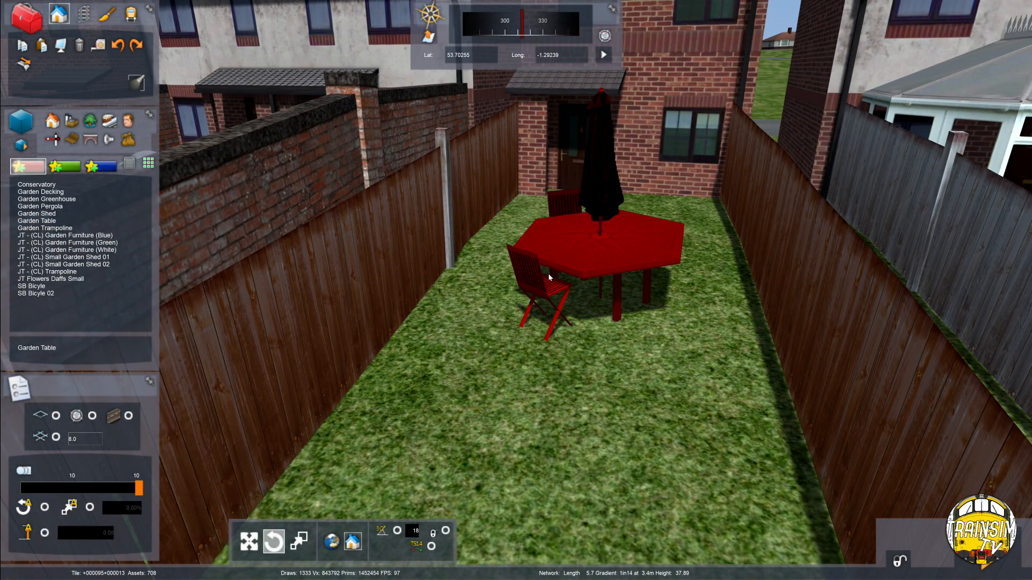
Examine the bungalows along the road and the grey-fenced gardens around the conservatory
key("Down")
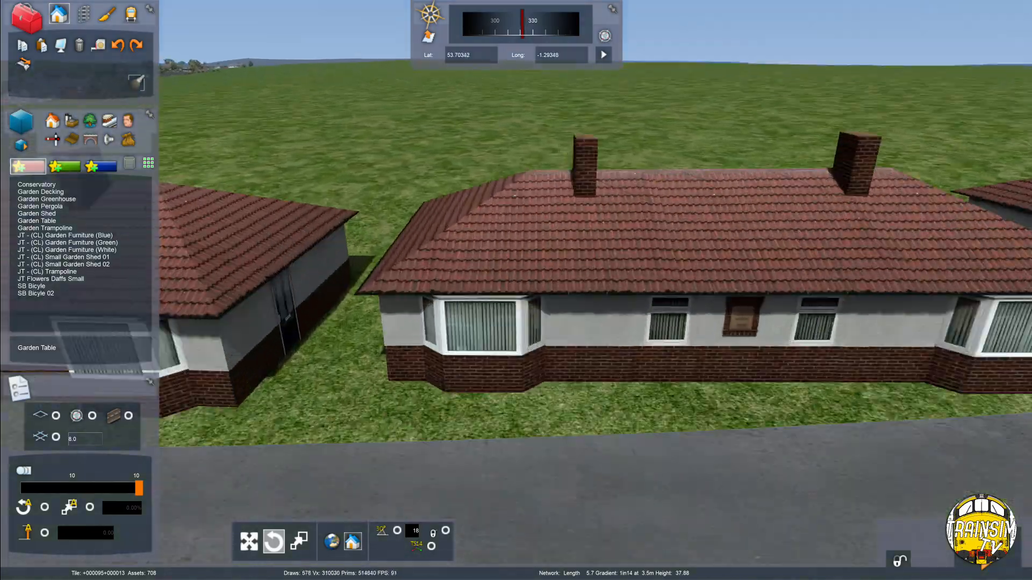
key("Up")
right_click_drag(409, 301, 343, 295)
key("Down")
key("Left")
key("Up")
key("Up")
key("Right")
key("Down")
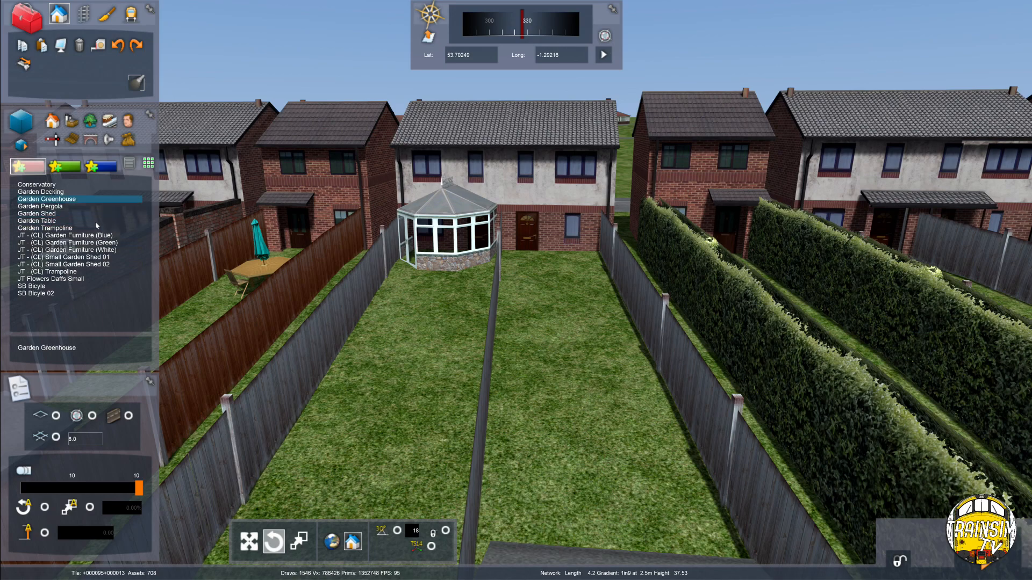
Place a Garden Greenhouse on the conservatory garden's lawn, in front of the small shed and alongside the fence
left_click(492, 339)
key("Down")
right_click_drag(493, 338, 494, 419)
key("Left")
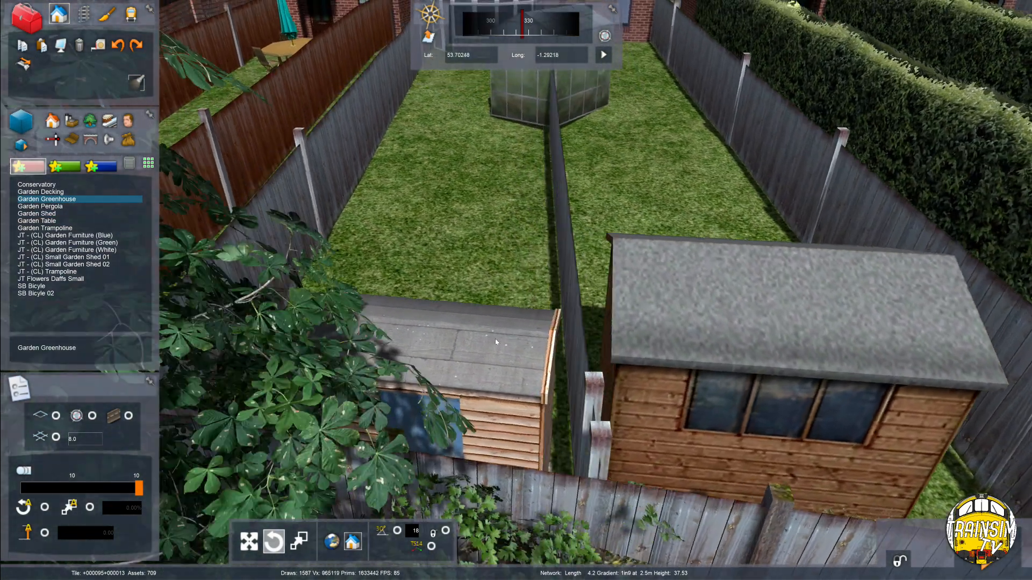
left_click_drag(528, 228, 569, 215)
key("Up")
right_click(532, 187)
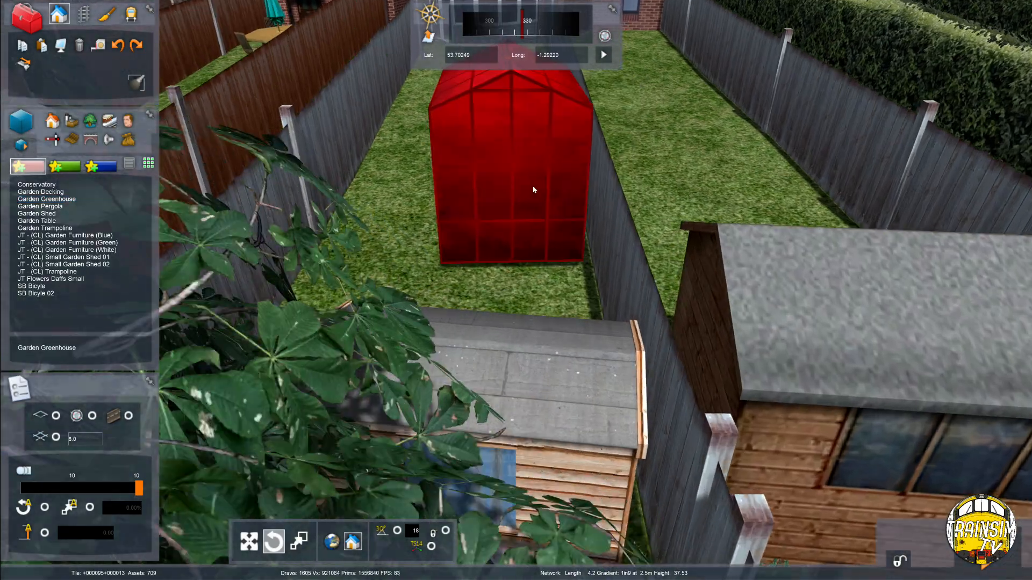
left_click_drag(531, 187, 525, 191)
left_click(523, 277)
Place a Garden Trampoline on the lawn beside the blue-windowed shed in the grey-fenced garden next to the hedges
key("Down")
key("Right")
right_click_drag(522, 276, 484, 221)
key("Up")
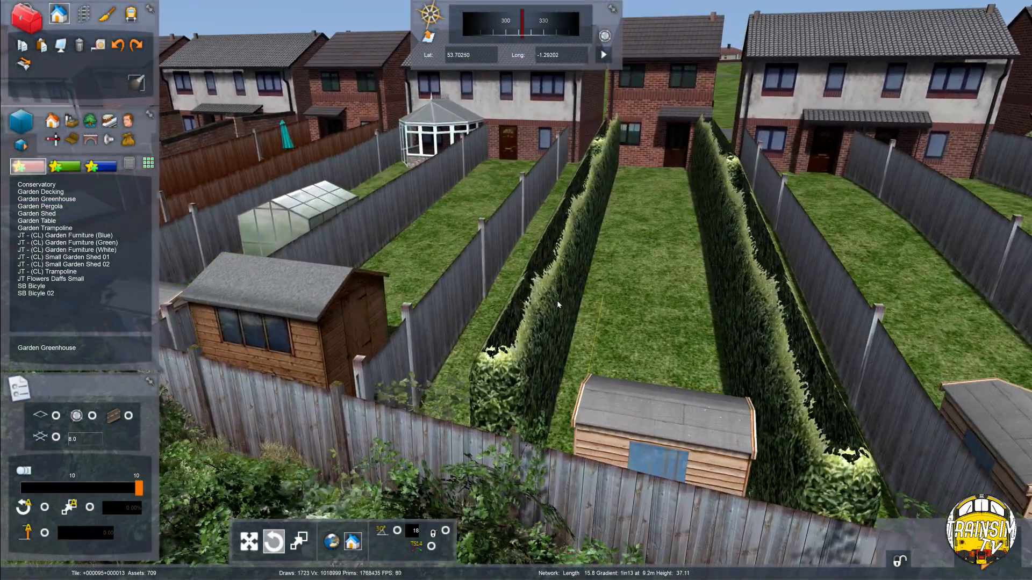
key("Right")
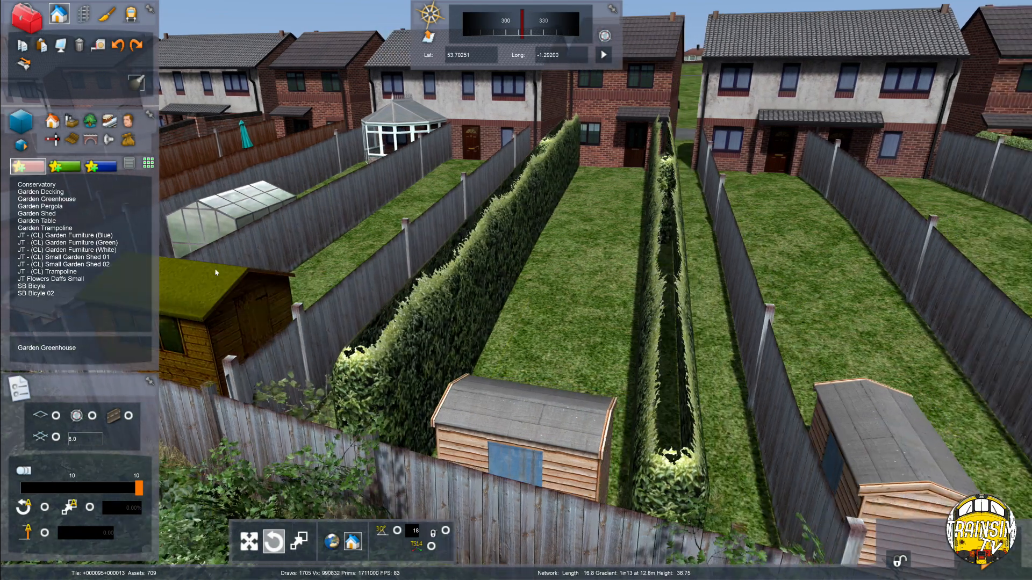
key("Down")
key("Right")
left_click(53, 213)
key("Up")
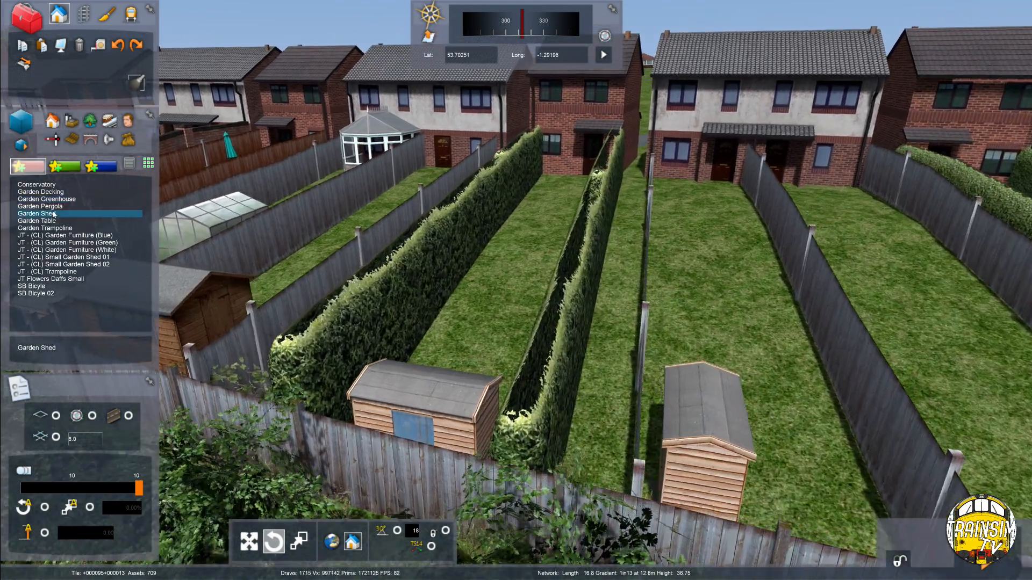
key("Down")
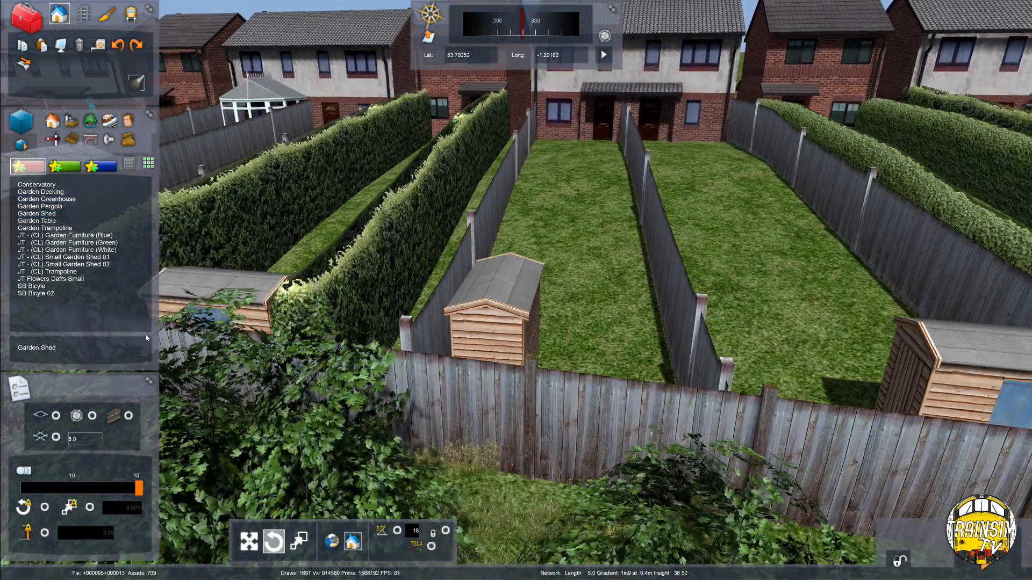
left_click(80, 229)
key("Up")
key("Right")
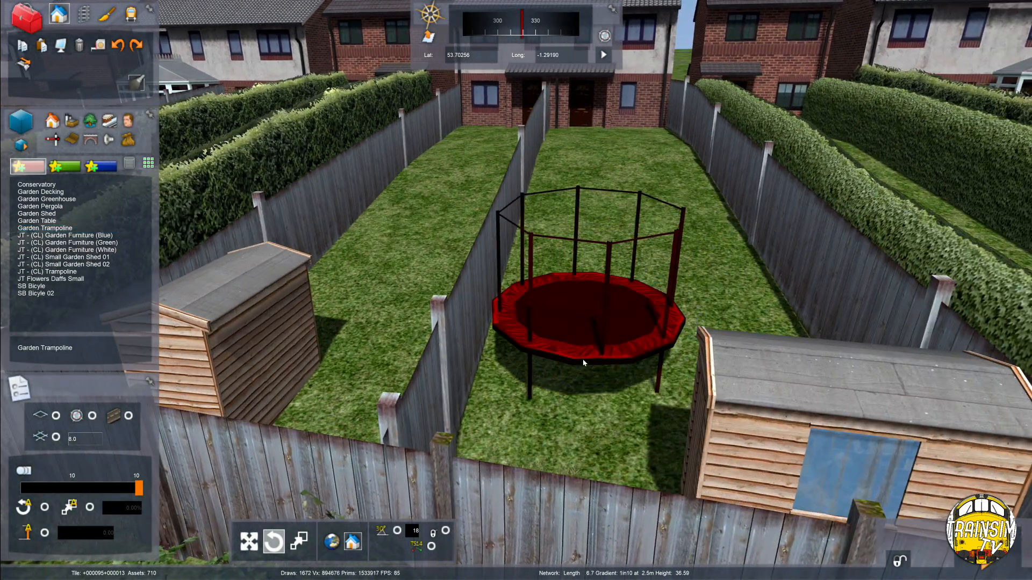
left_click(579, 371)
Place a Goal Post Soccer in front of the shed in the wide hedged garden
key("Right")
right_click_drag(593, 370, 881, 333)
key("Right")
key("Up")
key("Down")
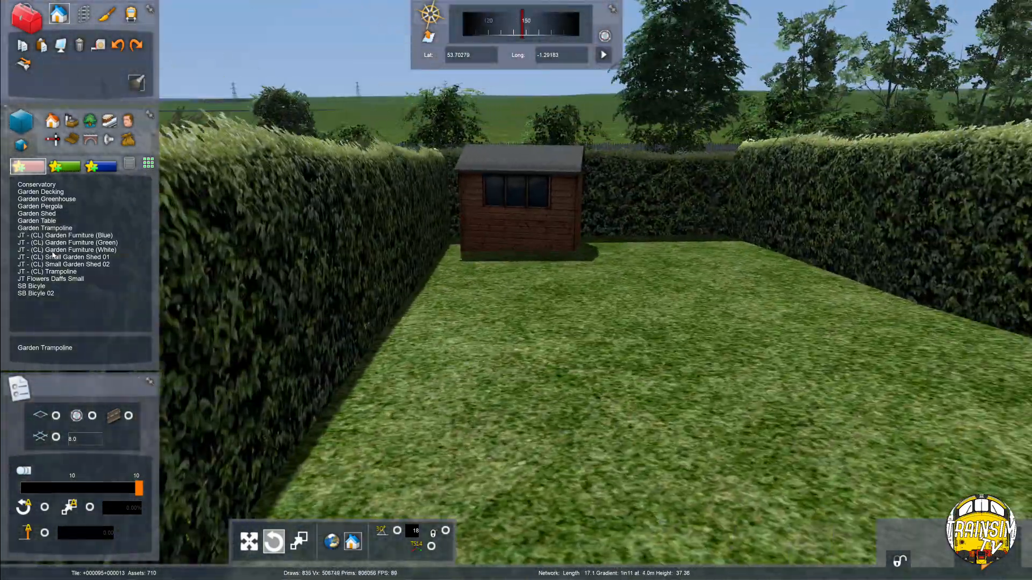
left_click(72, 139)
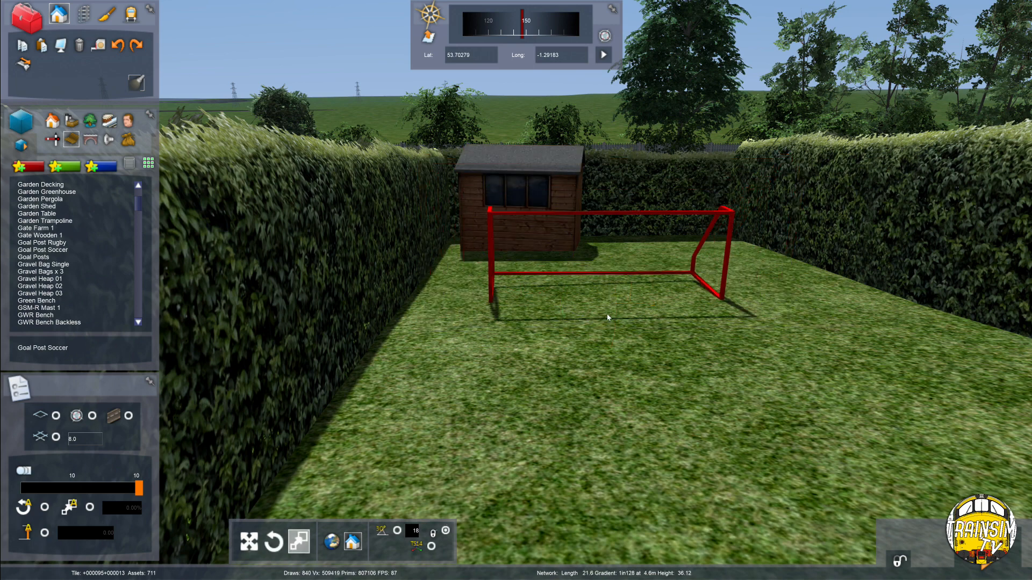
Rotate the soccer goal so its frame sits flat on the sloping lawn
left_click(270, 548)
key("Right")
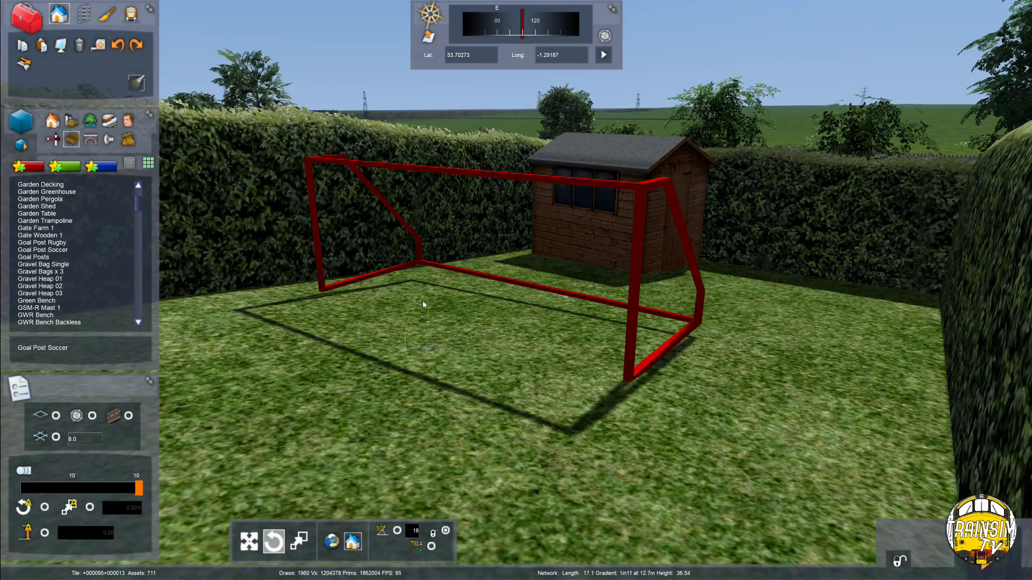
left_click_drag(428, 299, 450, 298)
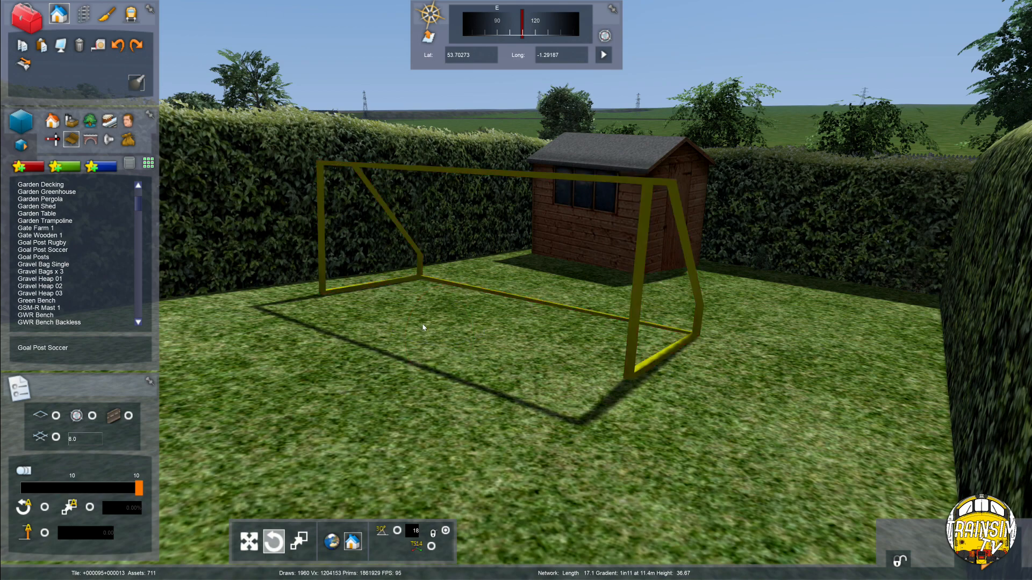
key("Down")
key("Left")
right_click_drag(423, 328, 549, 330)
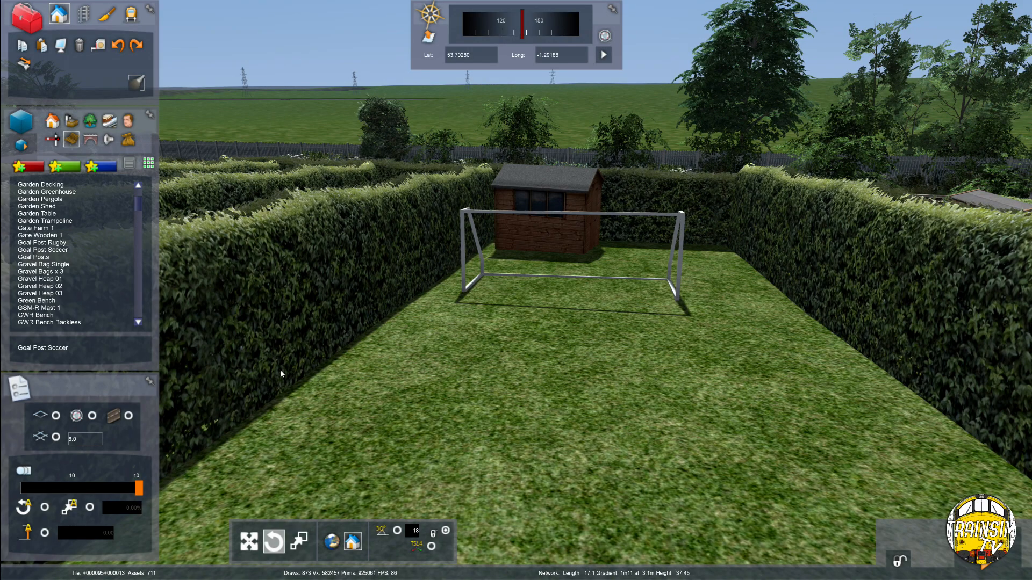
Examine the soccer goal from the side and the neighbouring hedged gardens from the railway end
key("Up")
right_click_drag(580, 297, 617, 326)
key("Left")
key("Down")
key("Down")
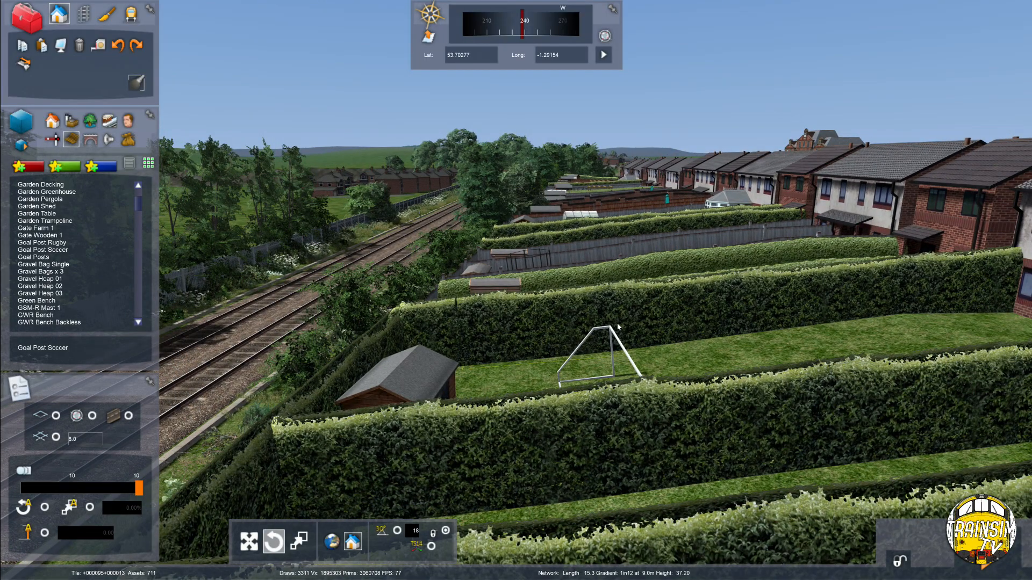
key("Left")
key("Down")
right_click_drag(618, 326, 657, 330)
key("Left")
key("Up")
key("Right")
key("Up")
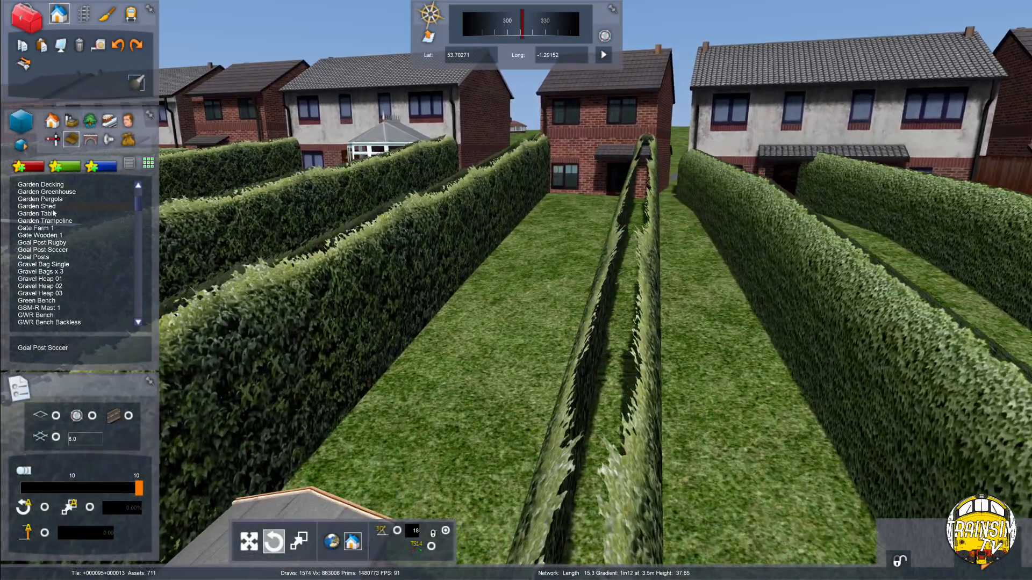
key("Down")
Try a Garden Greenhouse in the brown-fenced garden behind the brick house and delete it
right_click(585, 336)
key("Left")
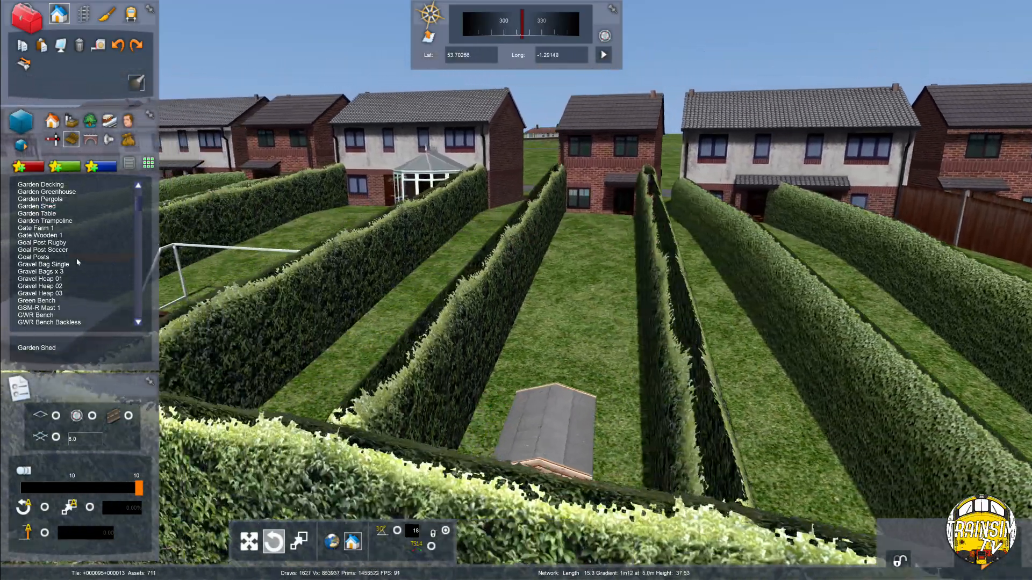
key("Right")
right_click_drag(580, 334, 583, 337)
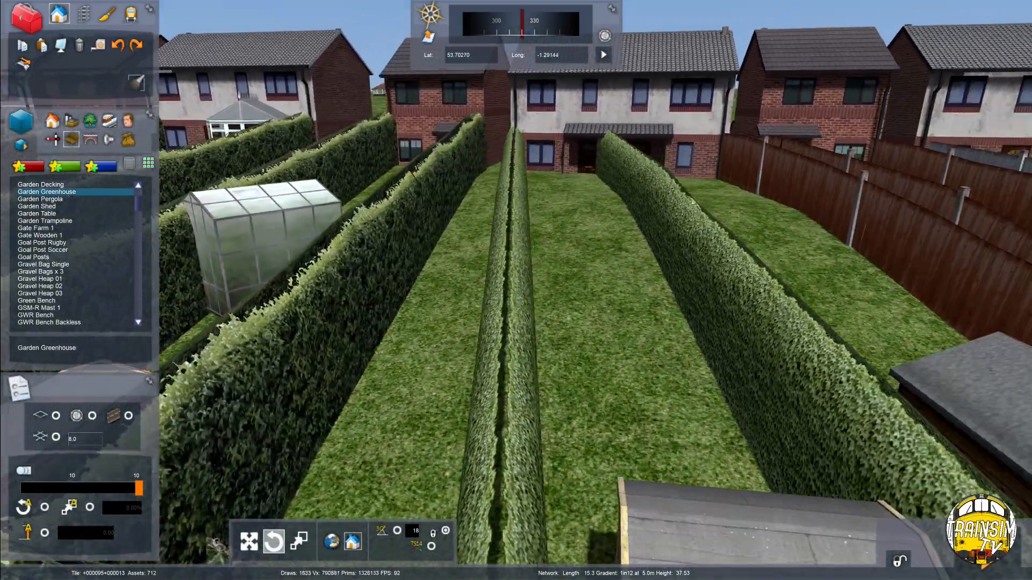
key("Right")
key("Up")
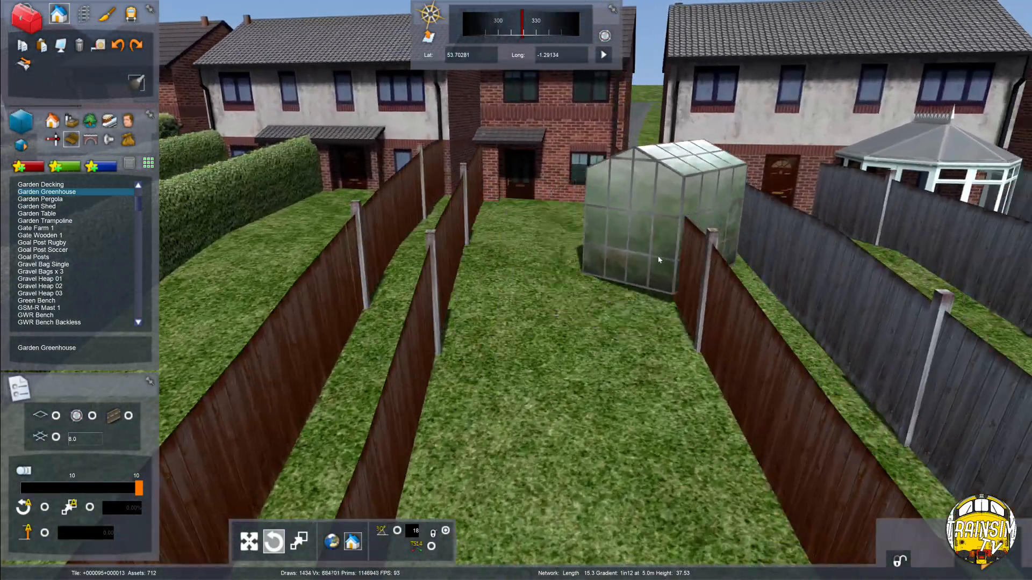
left_click(586, 237)
key("Delete")
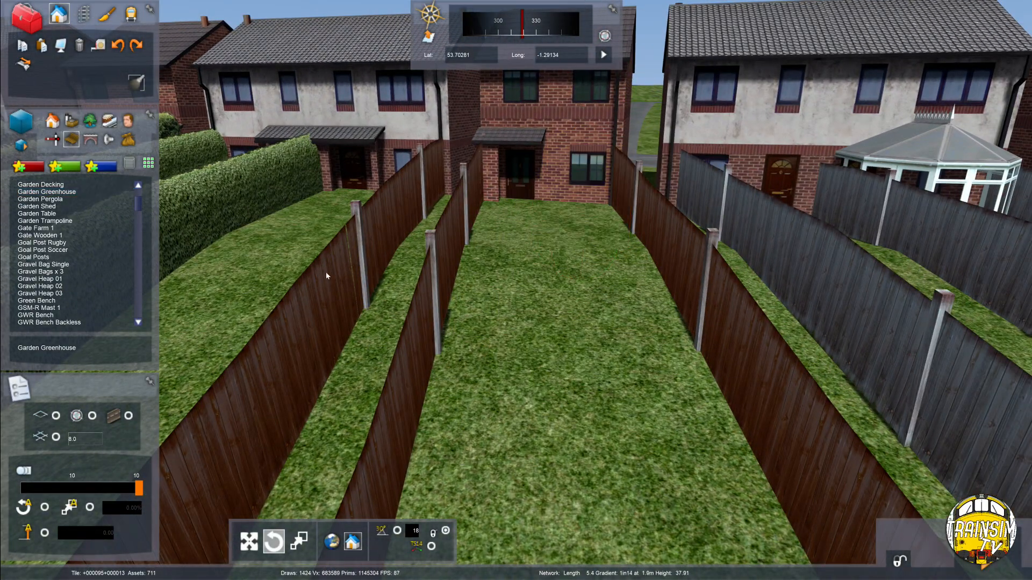
Place a Garden Table near the brick house's back door in the brown-fenced garden
key("Right")
key("Up")
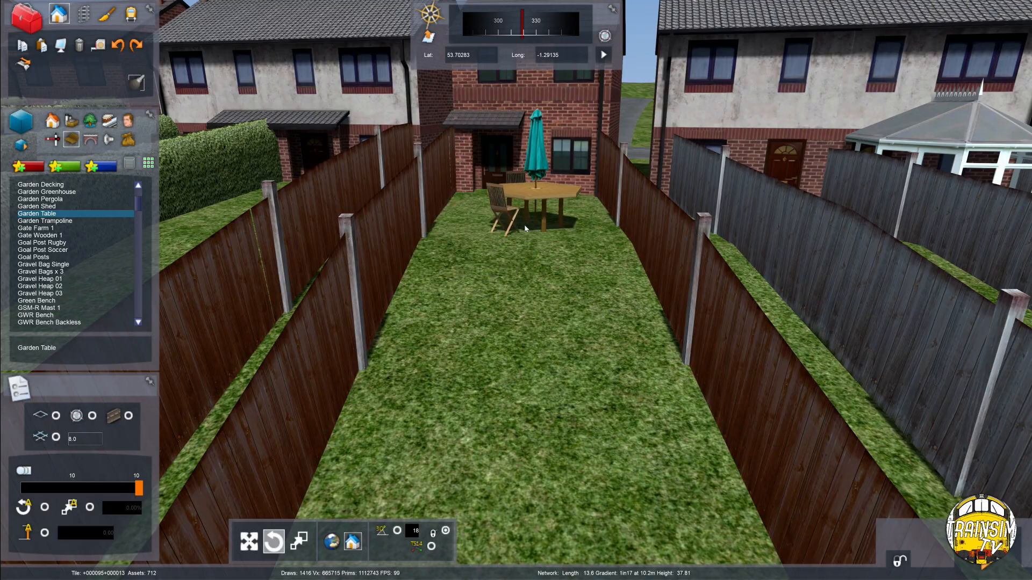
left_click(533, 196)
left_click(544, 268)
key("Down")
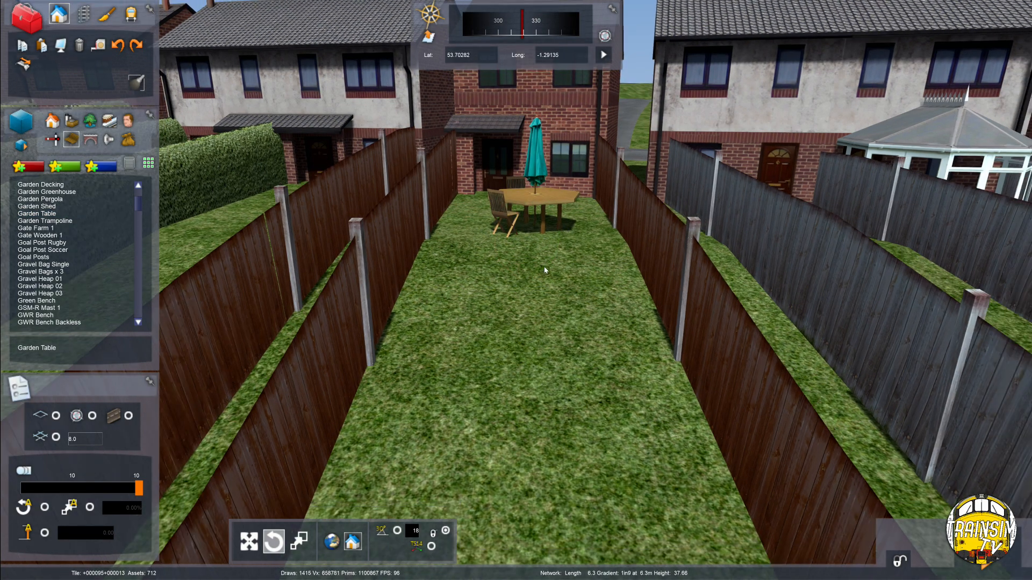
Place a Garden Pergola from the red favourites set in the grey-fenced garden next to the brown-fenced one
key("Right")
key("Up")
key("Up")
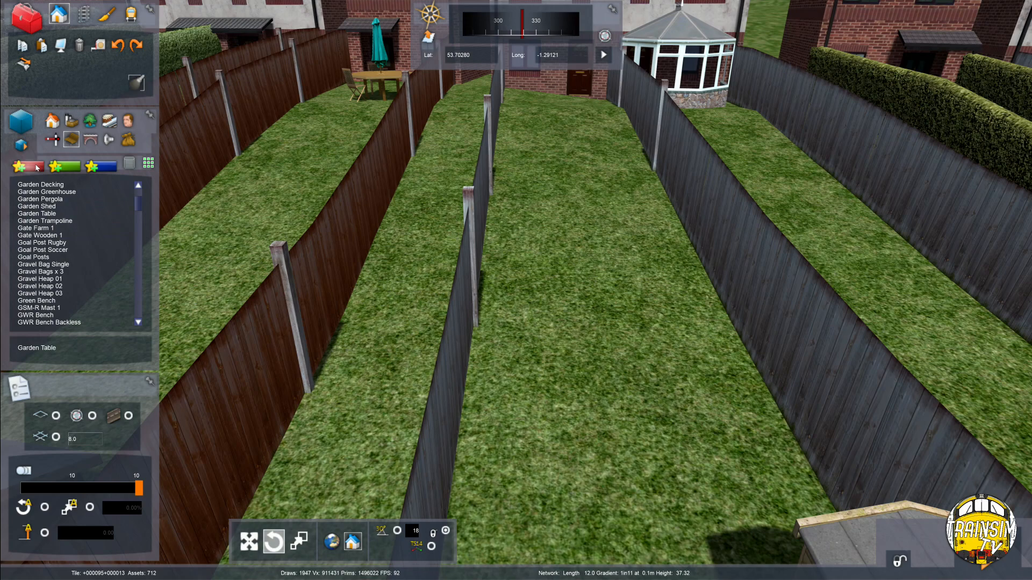
left_click(27, 167)
key("Right")
left_click(52, 193)
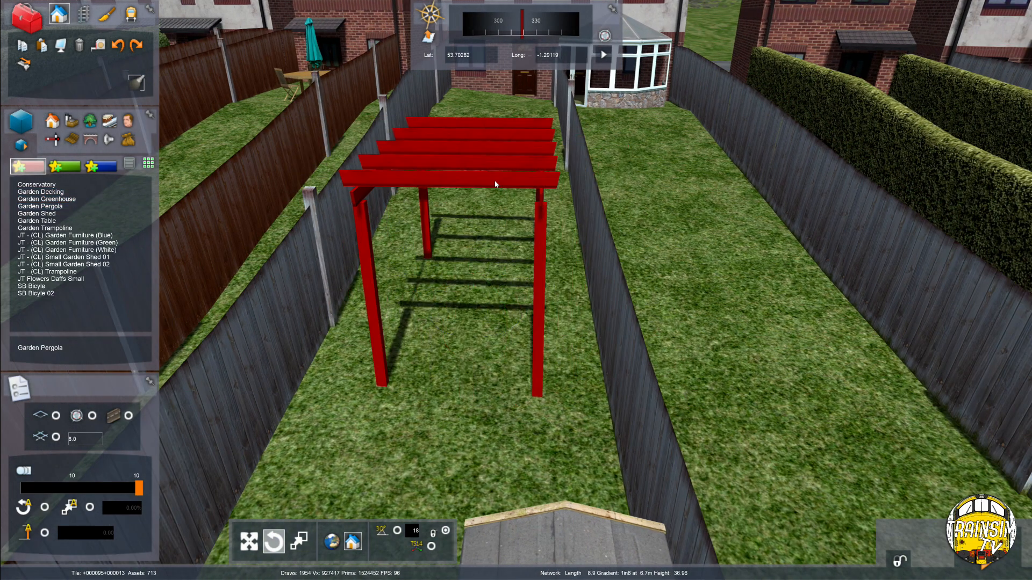
Place a JT - (CL) Garden Furniture (White) set behind the shed in the grey-fenced garden with the conservatory
key("Right")
left_click(69, 256)
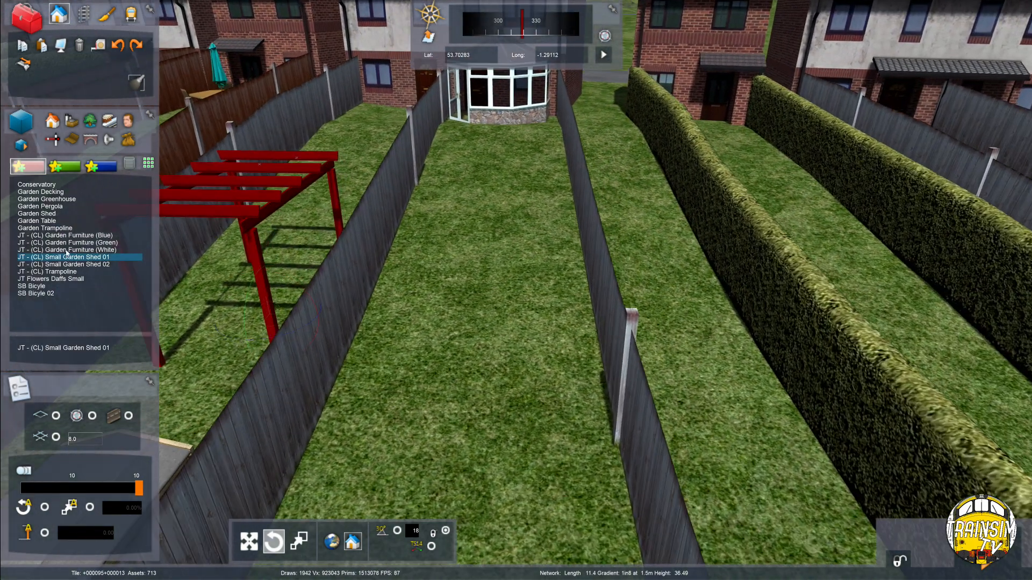
key("Down")
key("Left")
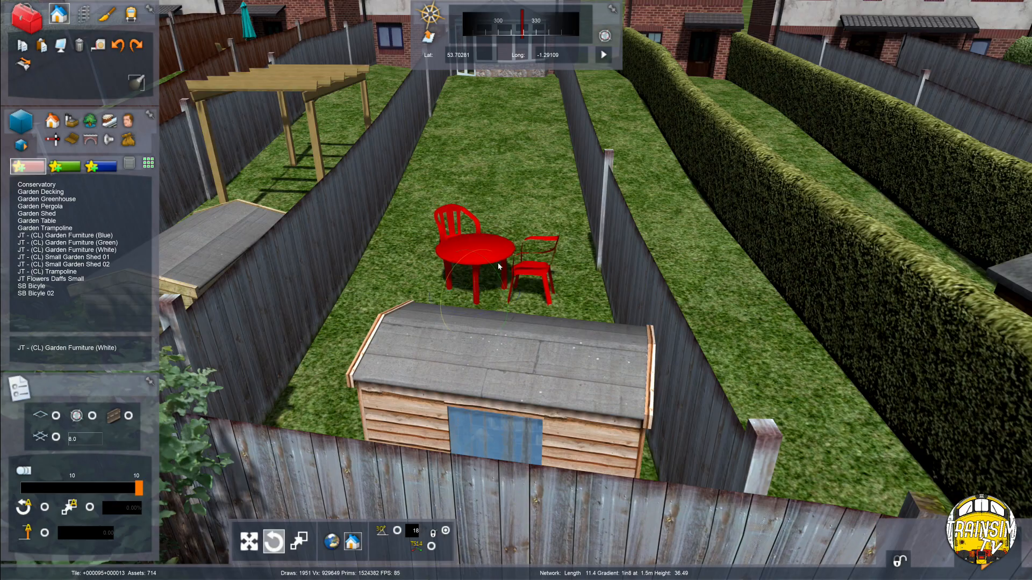
key("Down")
right_click_drag(498, 267, 618, 301)
Place a Garden Table behind the small shed in the grey-fenced garden beyond the two tall hedges
key("Right")
key("Right")
key("Down")
right_click_drag(467, 389, 566, 354)
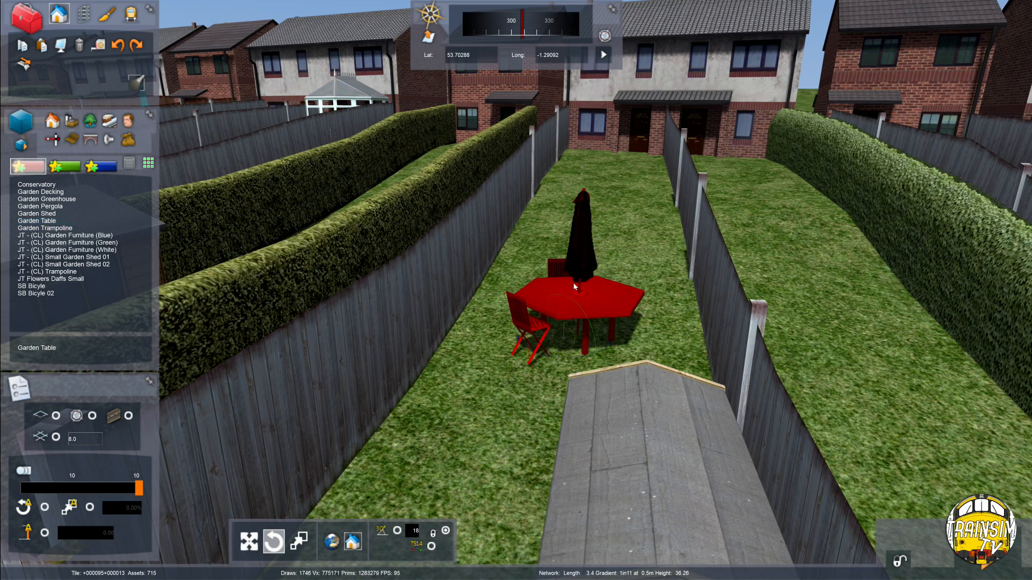
left_click(573, 282)
Place a Garden Trampoline near the brick house's back door in the garden beside the light green hedge
key("Down")
key("Right")
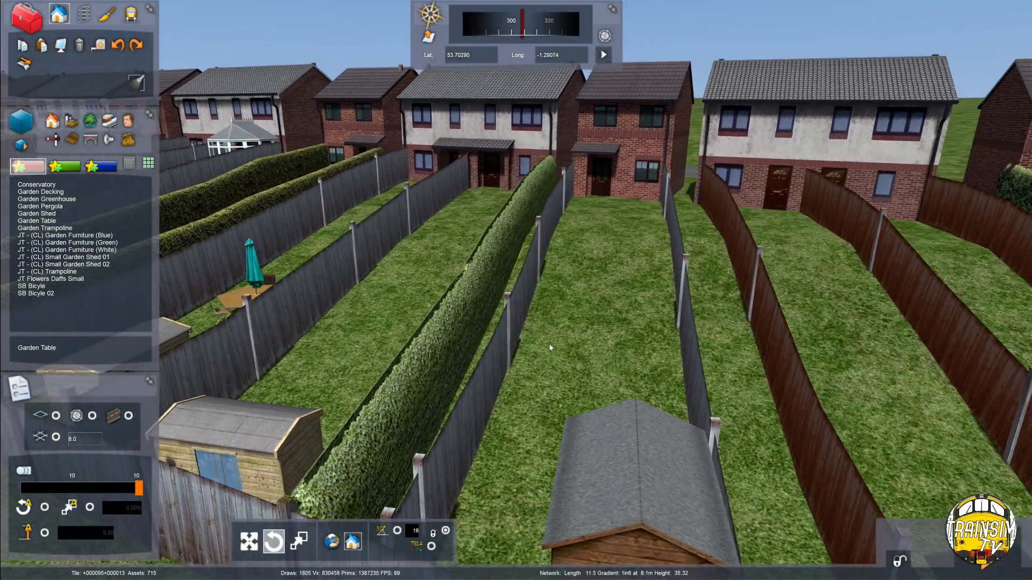
key("Up")
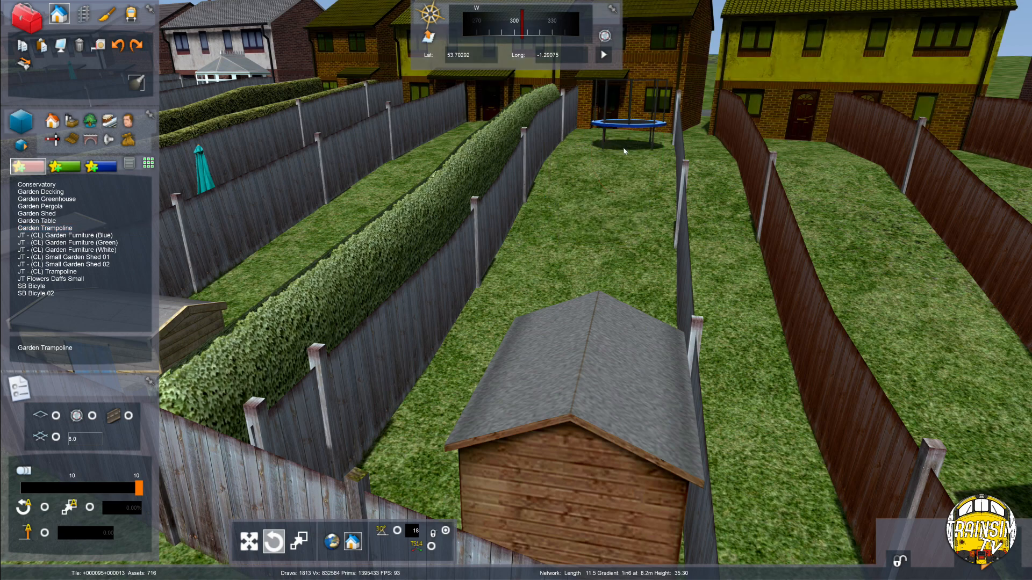
left_click(624, 126)
key("Down")
Examine the furnished gardens from the railway line, along the lineside fence and on to the end house by the footpath
right_click_drag(589, 228, 564, 284)
key("Right")
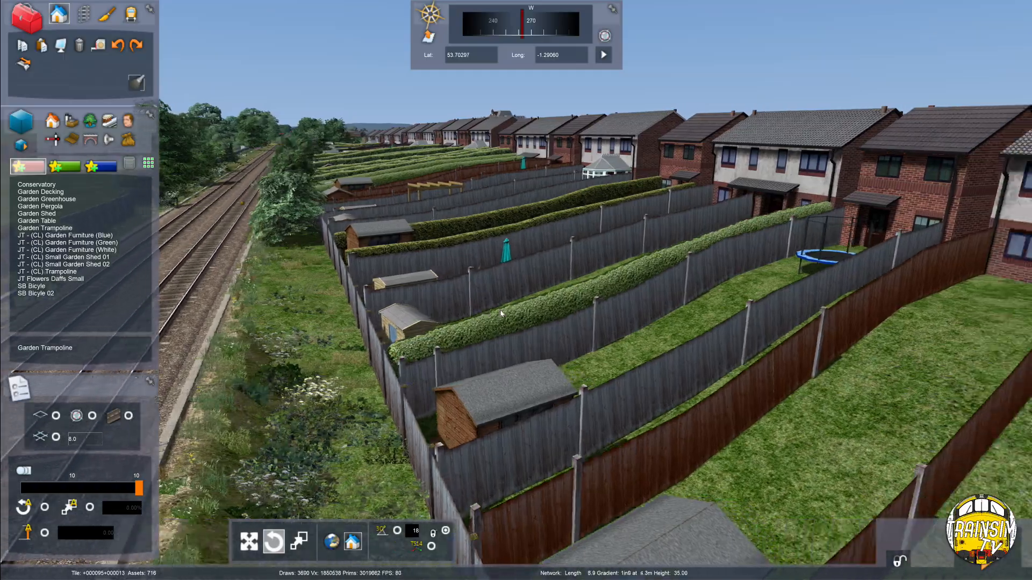
key("Left")
key("Down")
right_click_drag(500, 310, 573, 273)
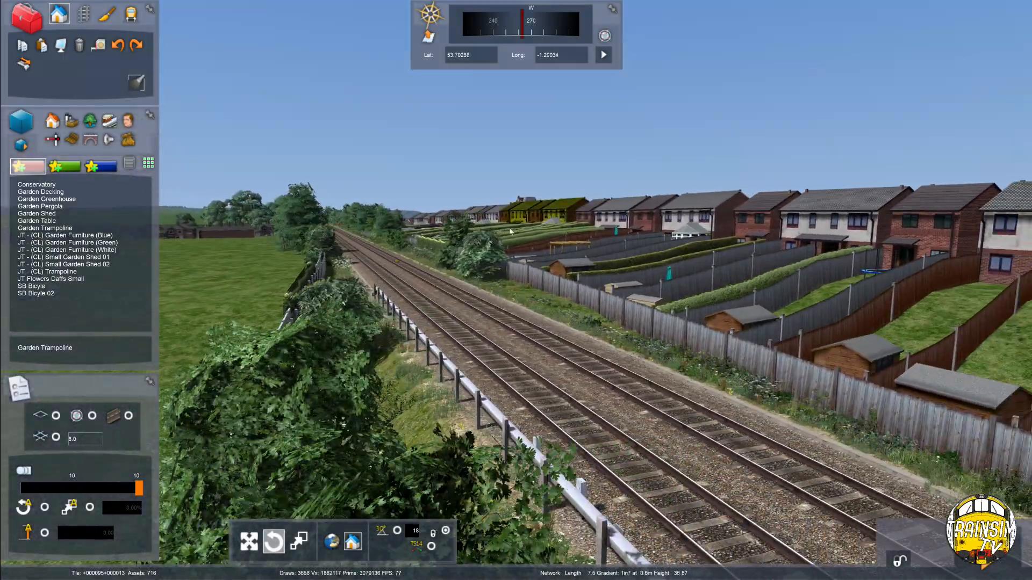
scroll(511, 231, "up", 5)
key("Up")
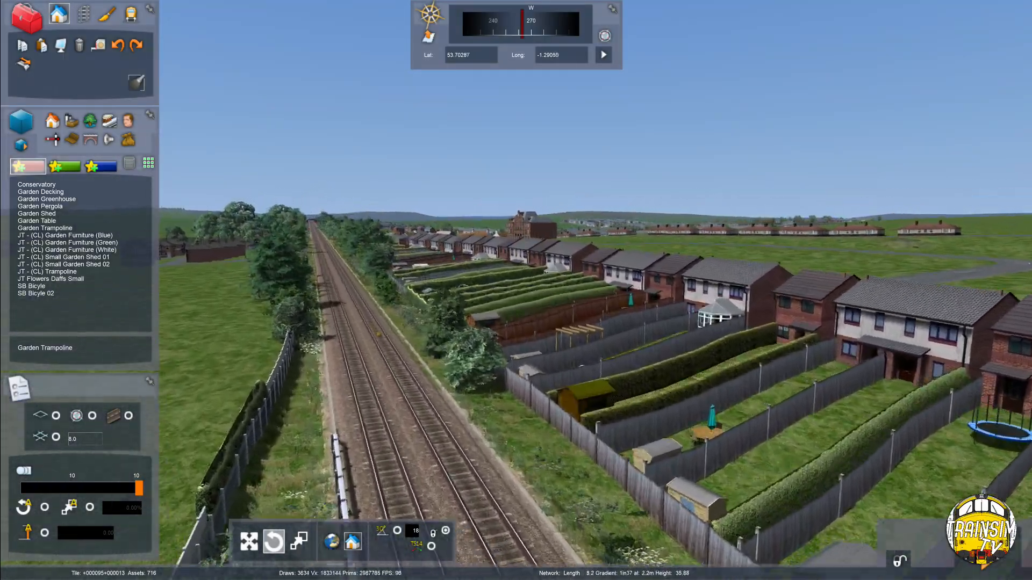
key("Up")
right_click_drag(583, 397, 558, 387)
key("Right")
key("Up")
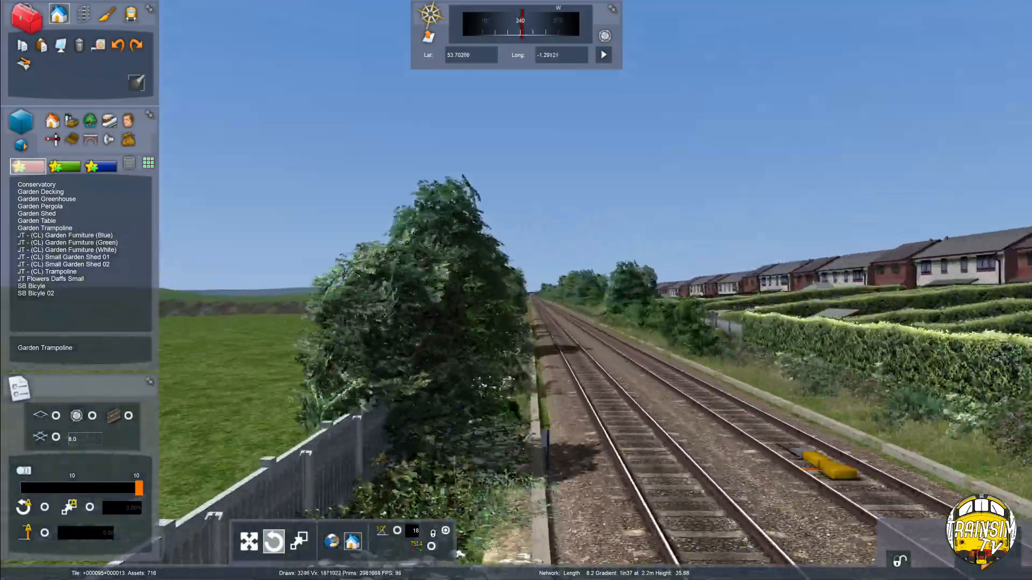
key("Up")
key("Up")
right_click_drag(645, 311, 913, 310)
key("Left")
key("Up")
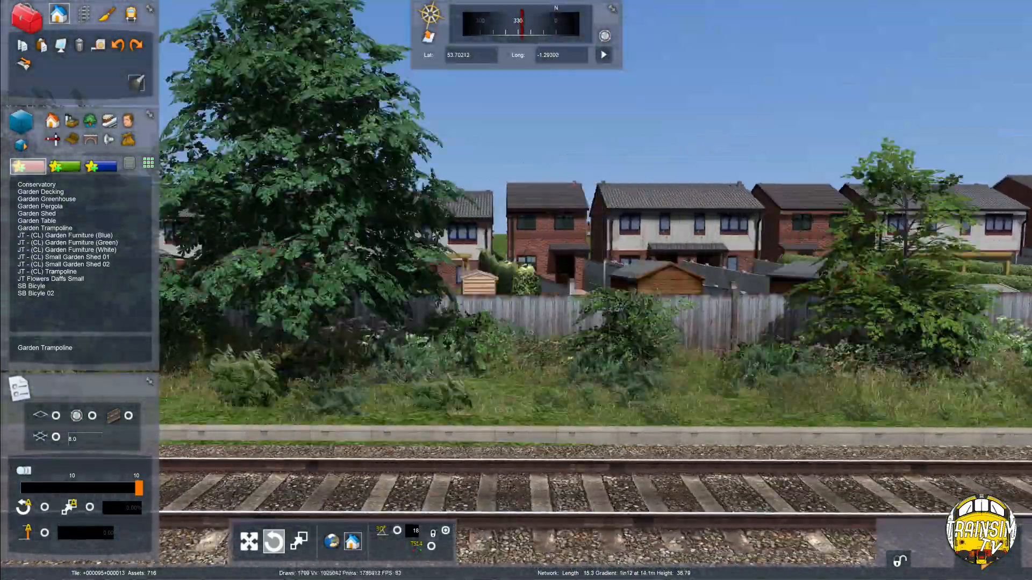
key("Left")
key("Right")
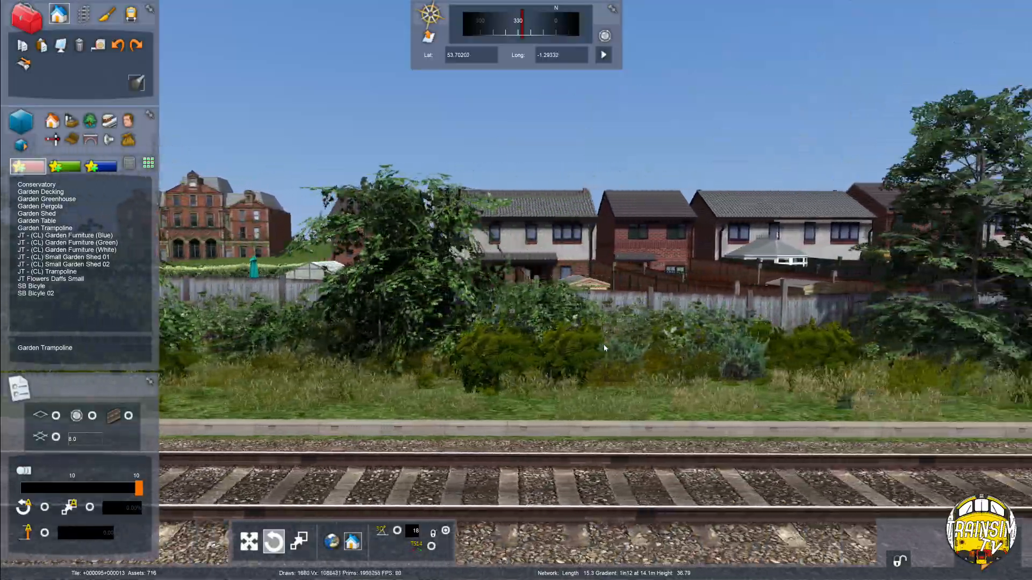
key("Right")
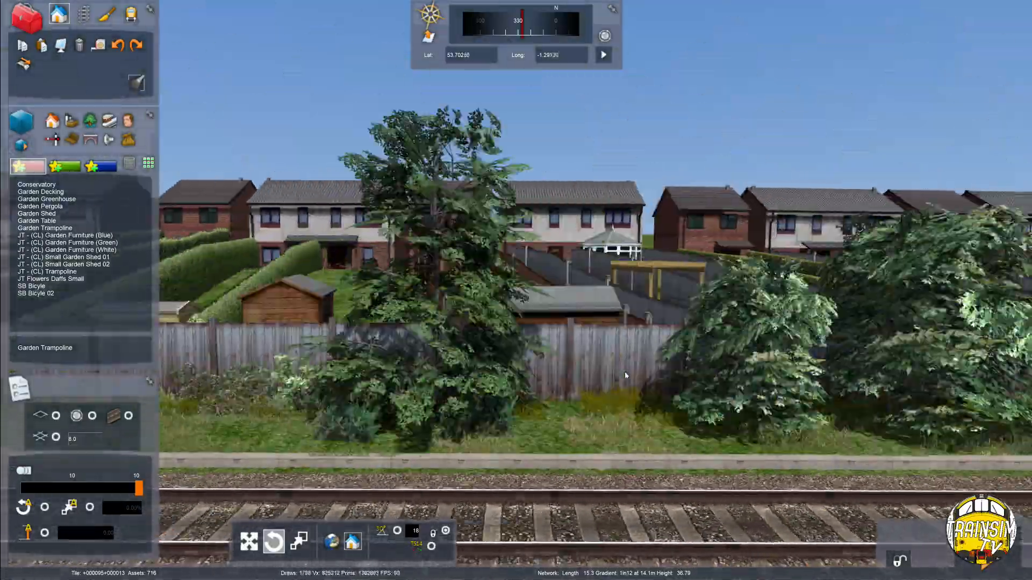
key("Right")
right_click_drag(621, 375, 345, 337)
key("Right")
key("Up")
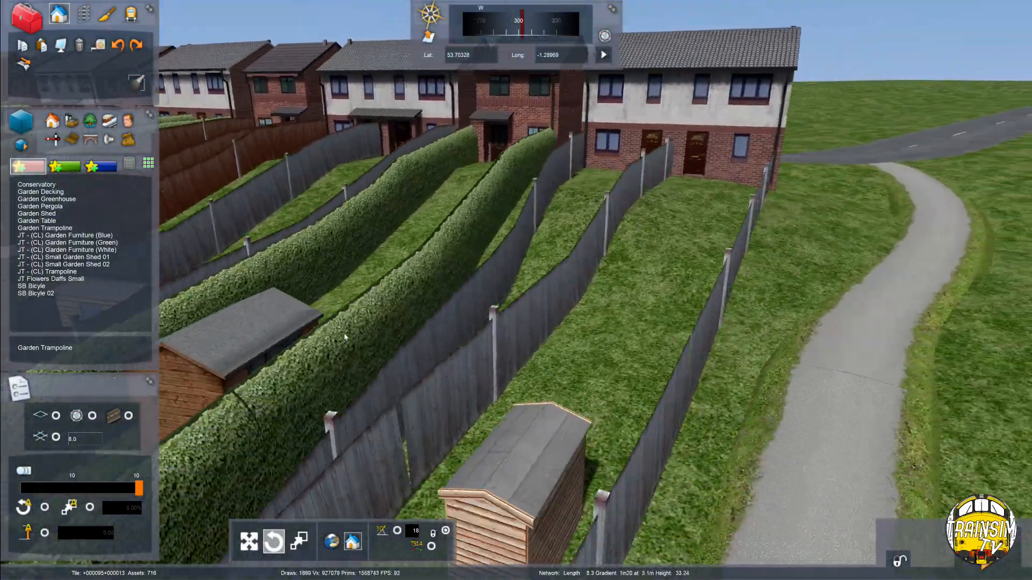
Place a Garden Trampoline behind the shed in the end garden beside the footpath, replacing the trial JT - (CL) Trampoline
left_click(48, 272)
left_click(542, 380)
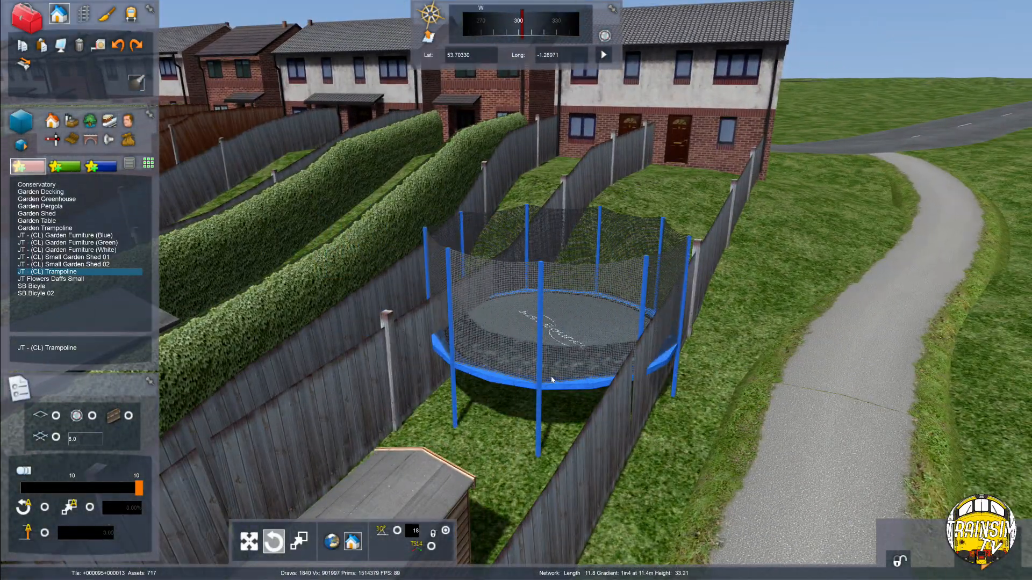
key("Left")
key("Up")
key("Right")
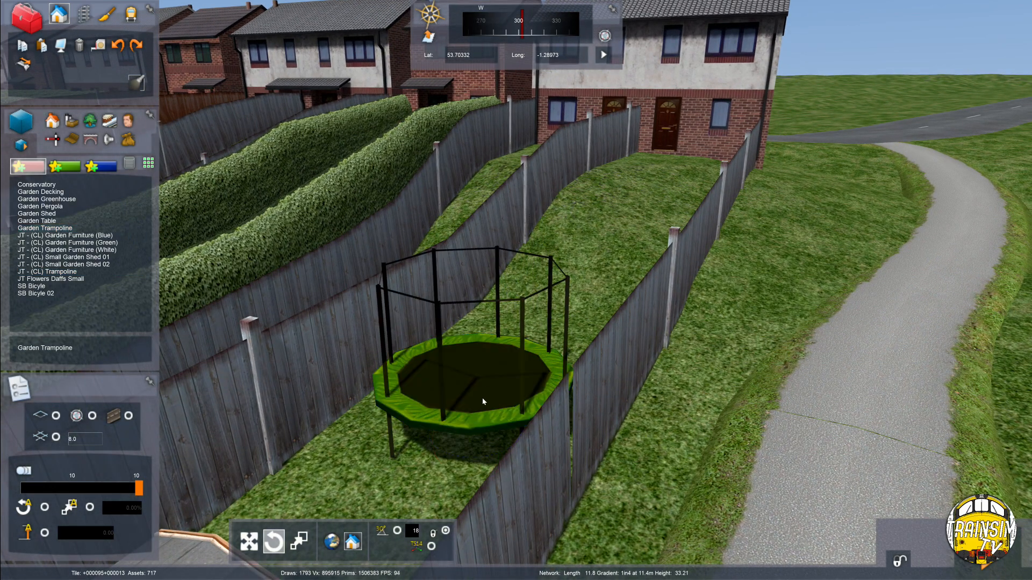
left_click(487, 393)
Lower the fence's height handle slightly at the gap beside the footpath with the track gradient tool
right_click_drag(488, 391, 73, 92)
key("Right")
left_click(83, 15)
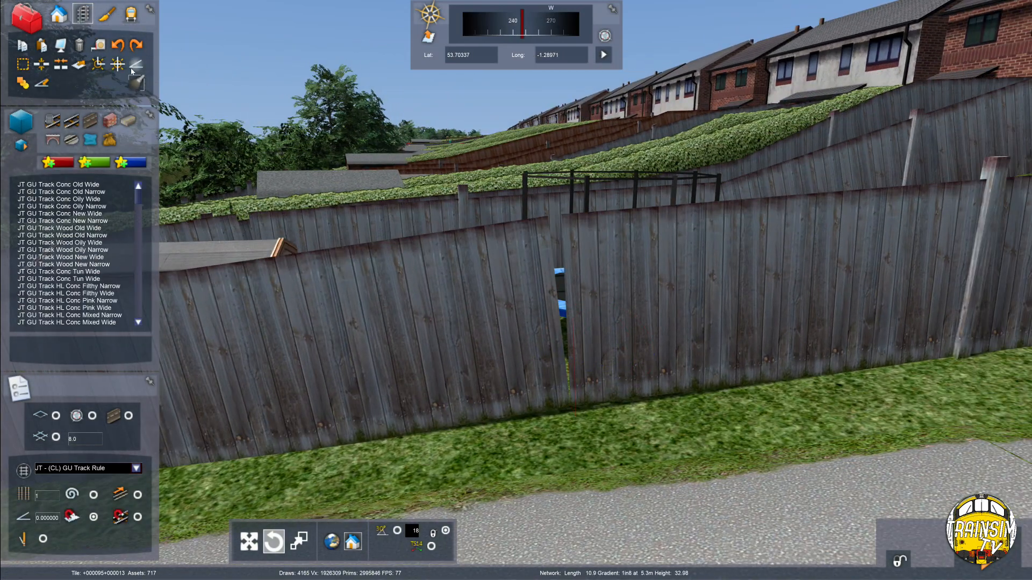
left_click(132, 69)
left_click(722, 249)
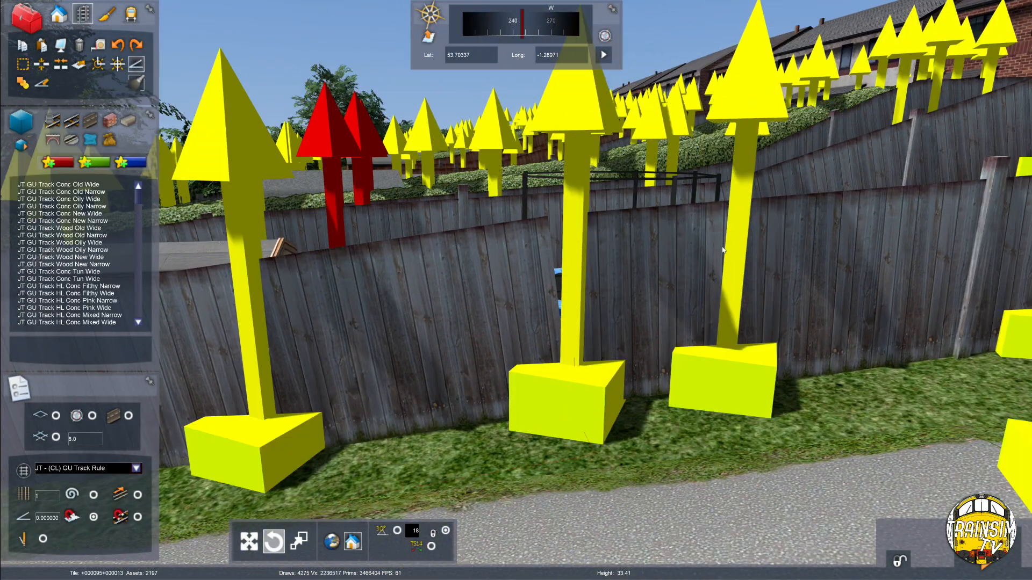
left_click_drag(574, 261, 573, 272)
key("Escape")
Examine the row of back gardens from the railway tracks and from the verge beside the lineside fence
key("Left")
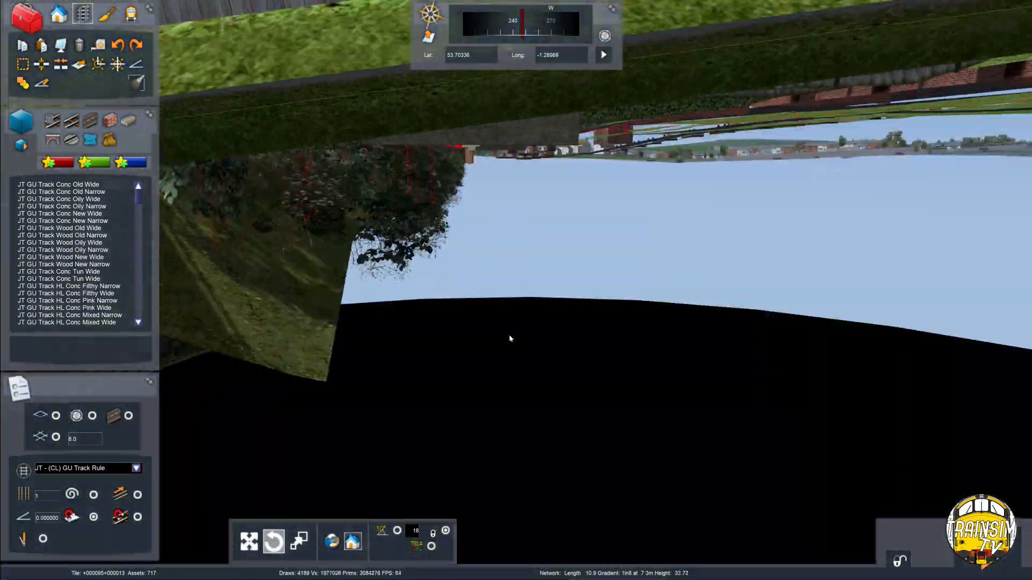
key("Up")
right_click_drag(505, 342, 551, 320)
key("Down")
key("Right")
key("Left")
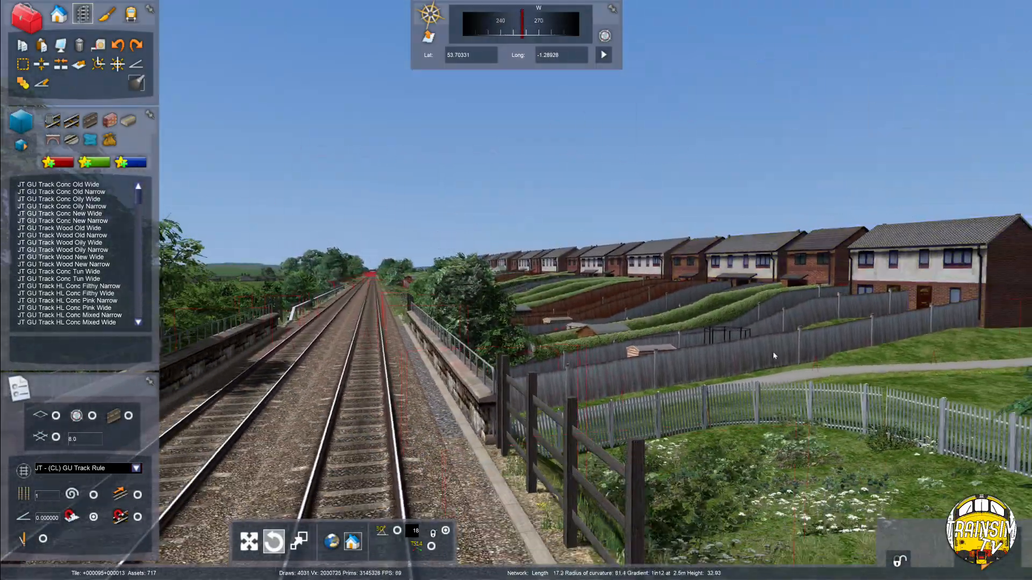
key("Down")
key("Down")
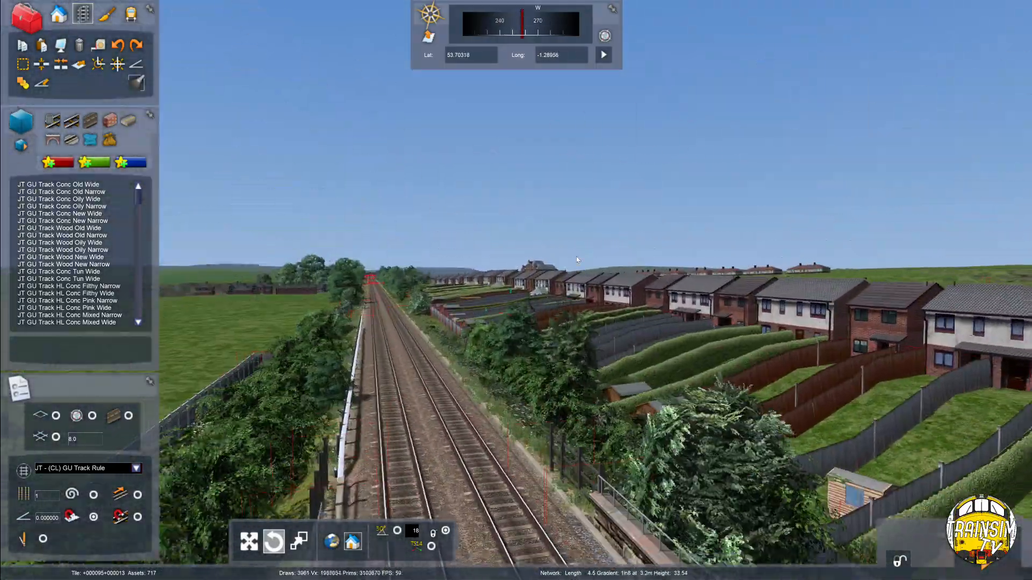
left_click(429, 381)
key("Down")
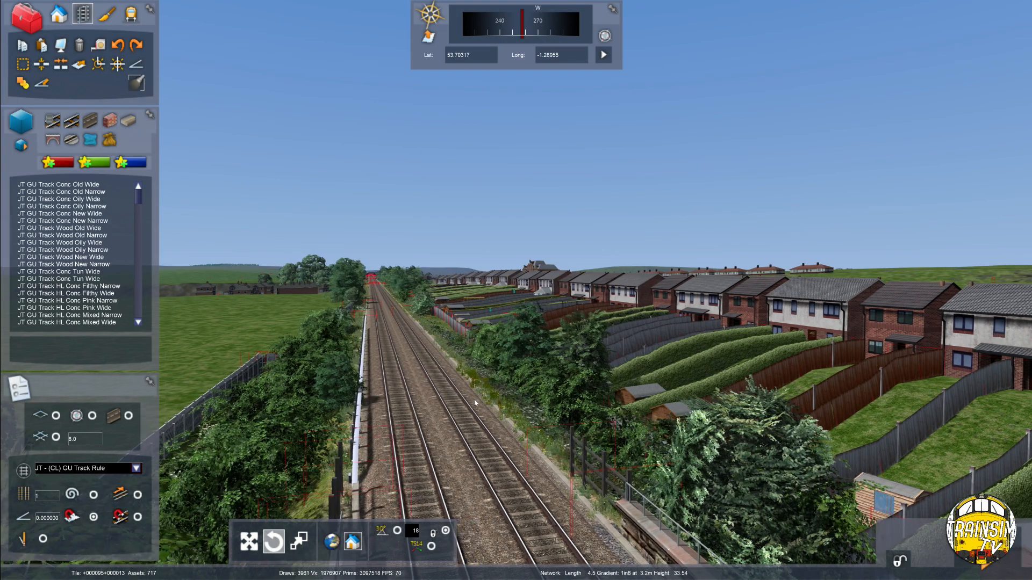
key("Up")
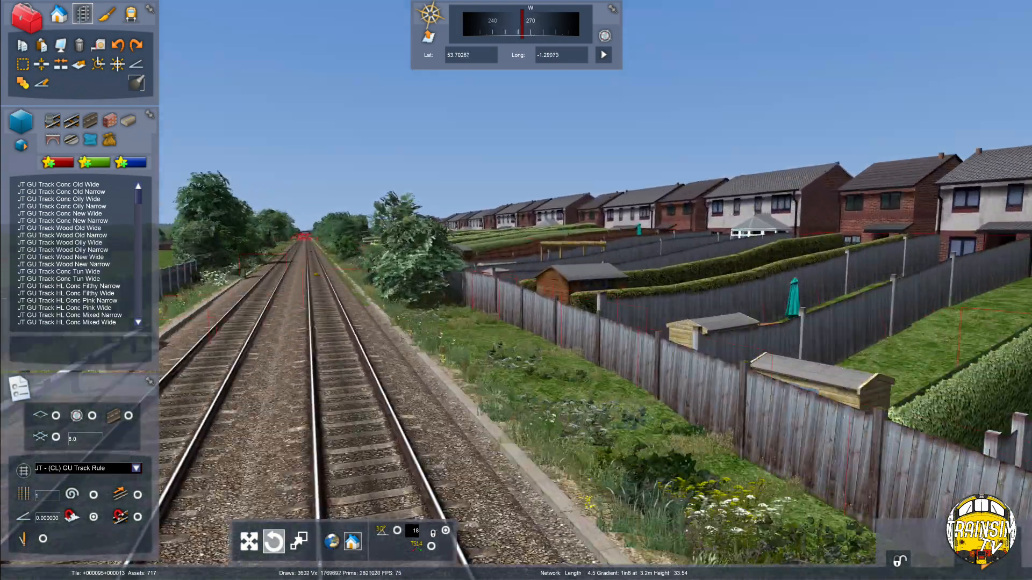
key("Up")
right_click_drag(473, 376, 633, 425)
key("Down")
right_click_drag(725, 393, 516, 430)
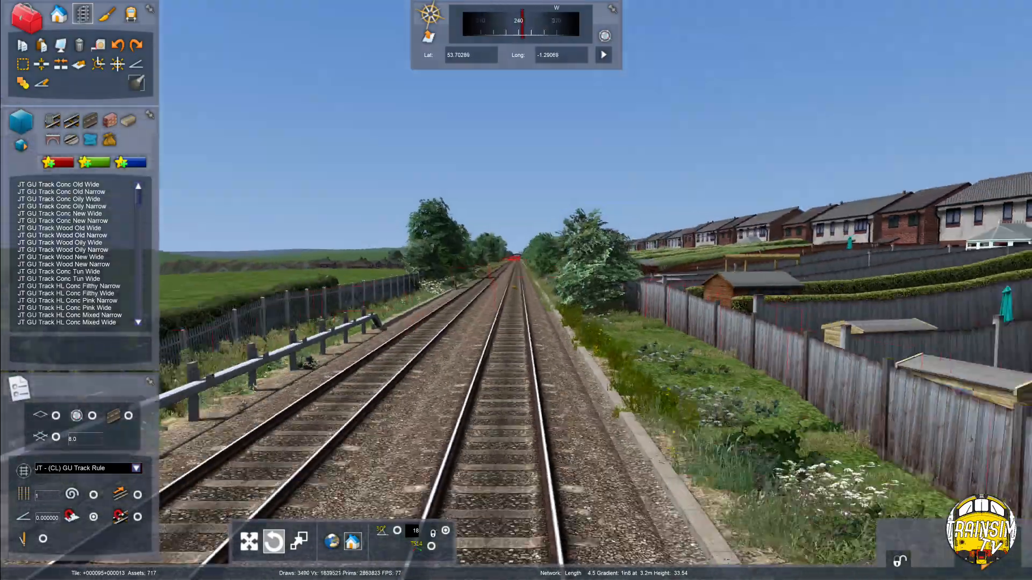
key("Left")
key("Right")
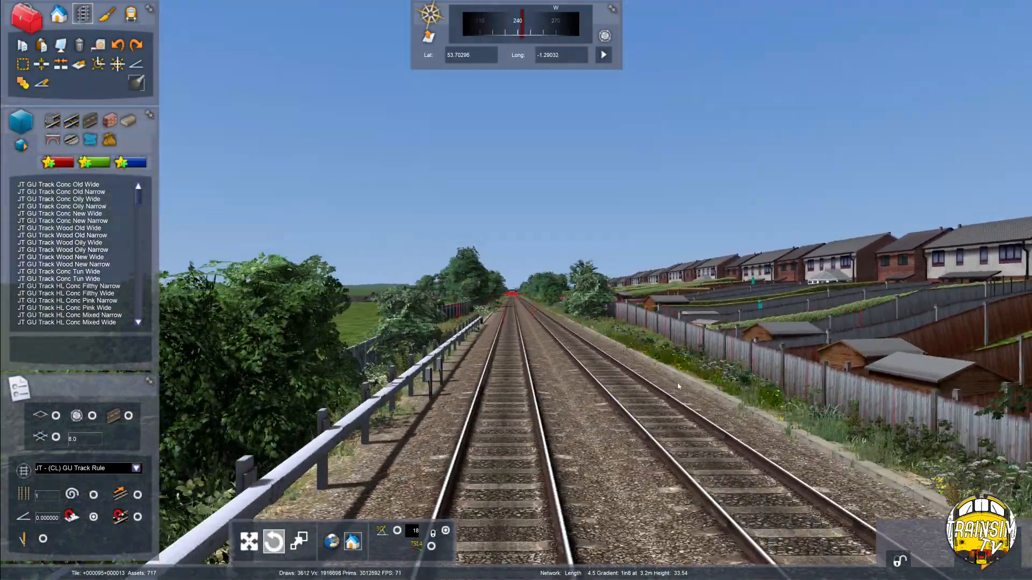
key("Up")
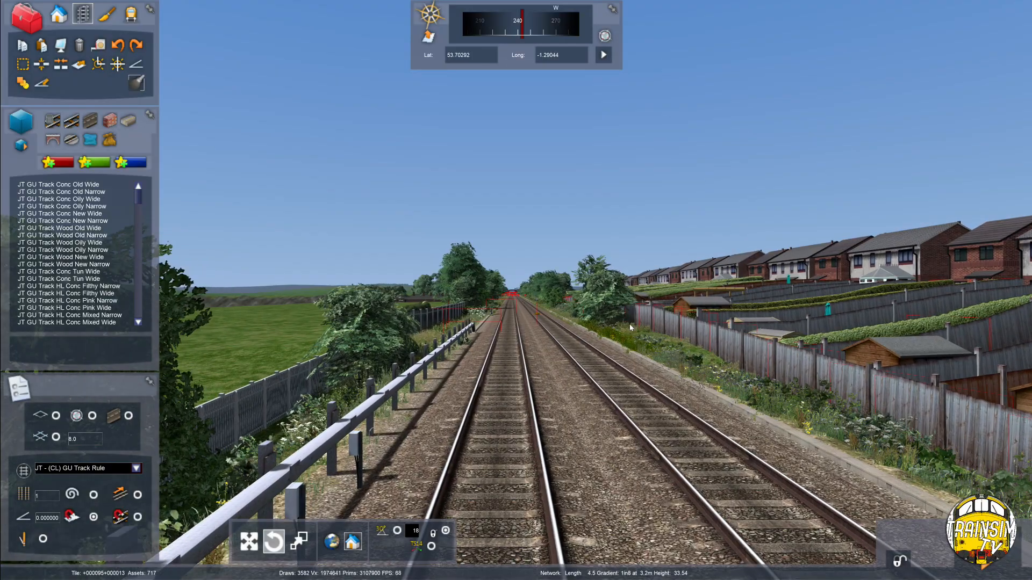
key("Up")
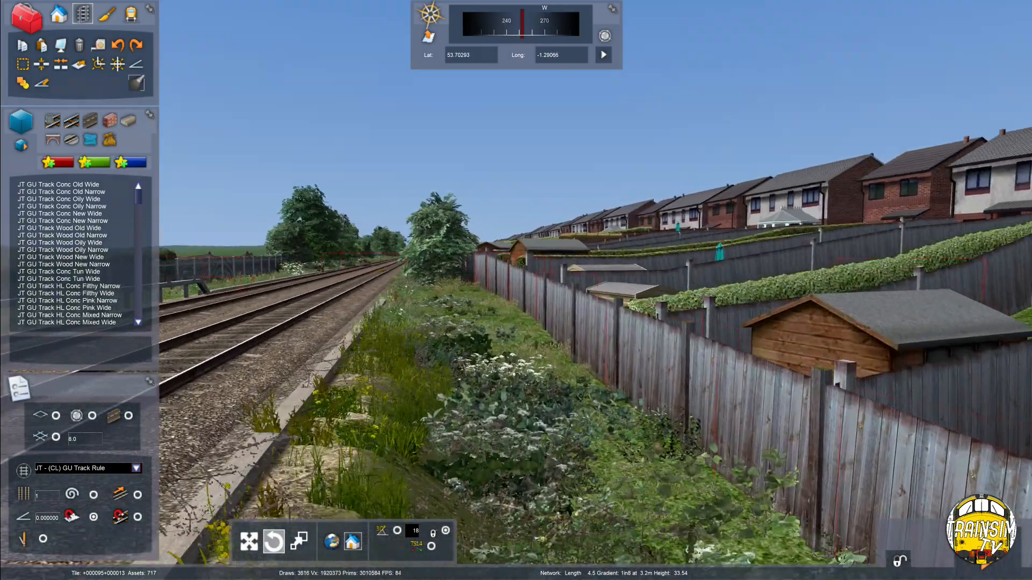
key("Up")
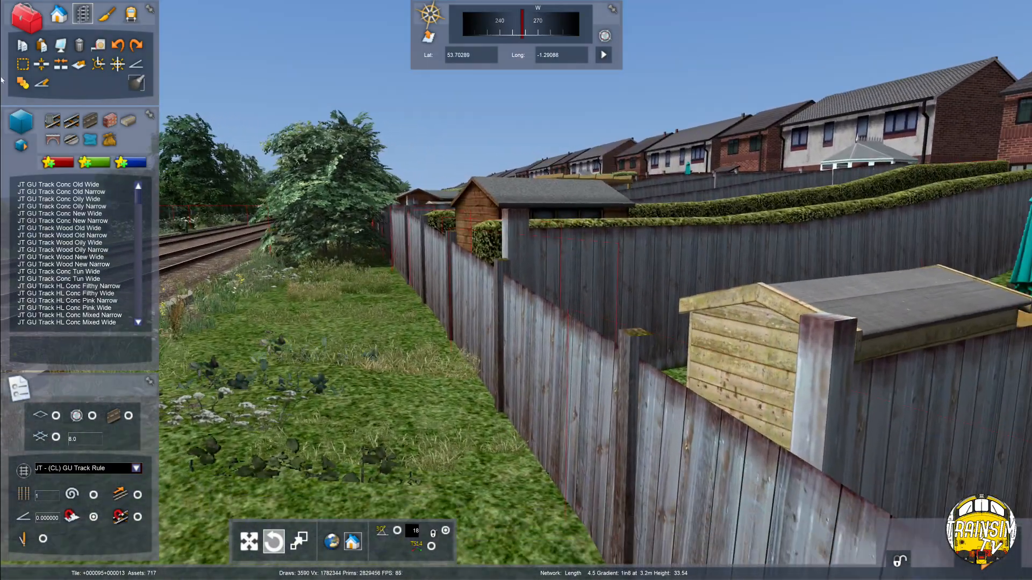
Return to the scenery object tools and examine the gardens around the parasol table, hedges and sheds
left_click(58, 14)
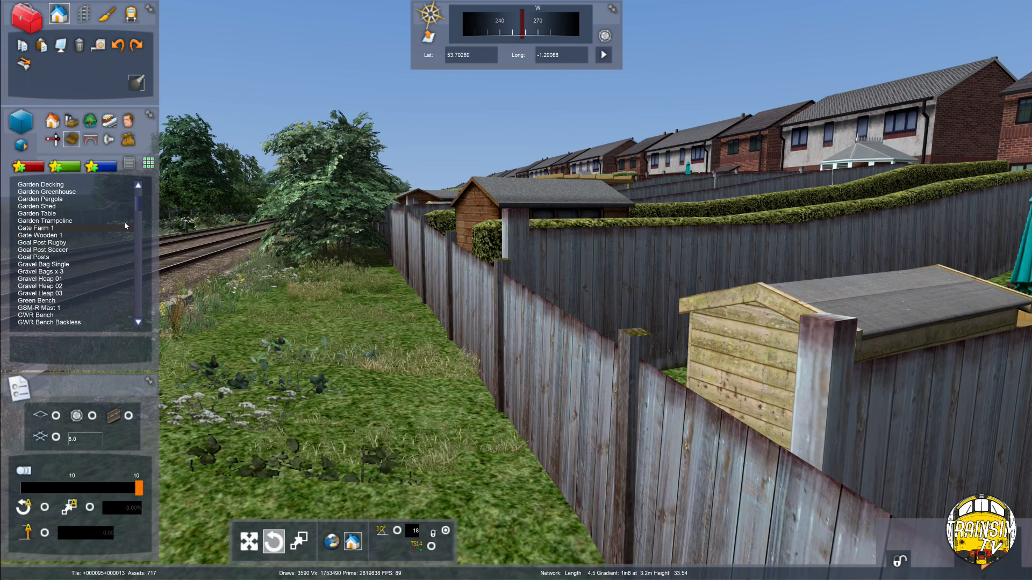
right_click_drag(516, 290, 817, 262)
key("Down")
key("Right")
key("Down")
right_click_drag(638, 287, 658, 258)
key("Right")
key("Up")
key("Left")
key("Up")
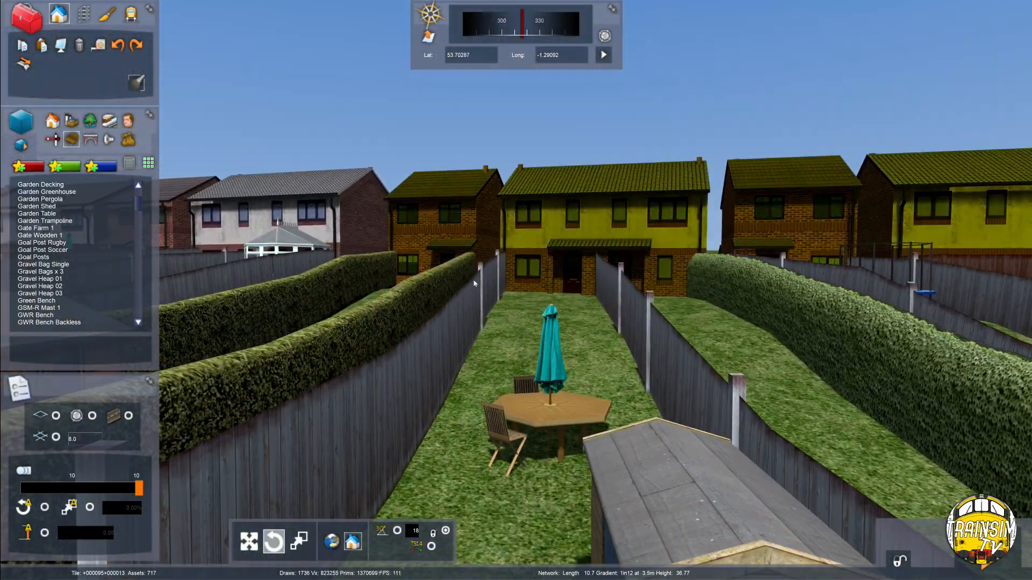
key("Down")
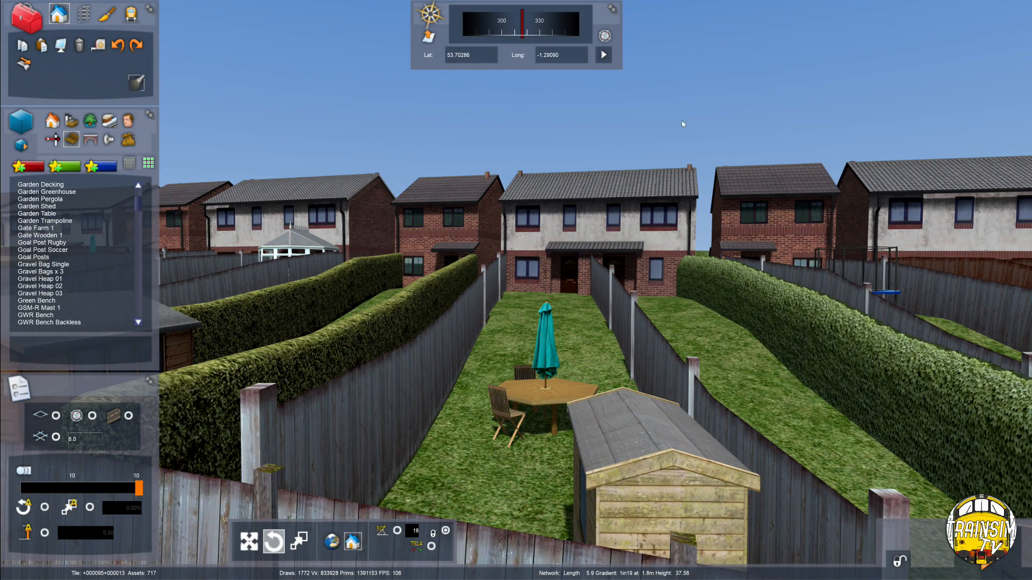
right_click_drag(679, 123, 441, 188)
key("Down")
right_click_drag(716, 369, 1024, 328)
key("Down")
key("Left")
key("Right")
key("Up")
key("Down")
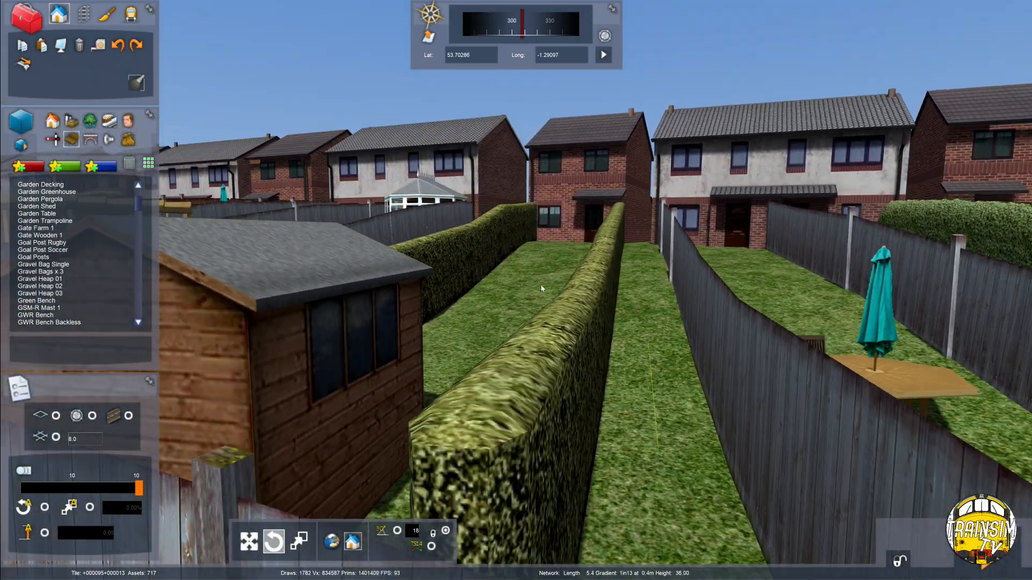
right_click_drag(541, 289, 290, 315)
key("Down")
key("Up")
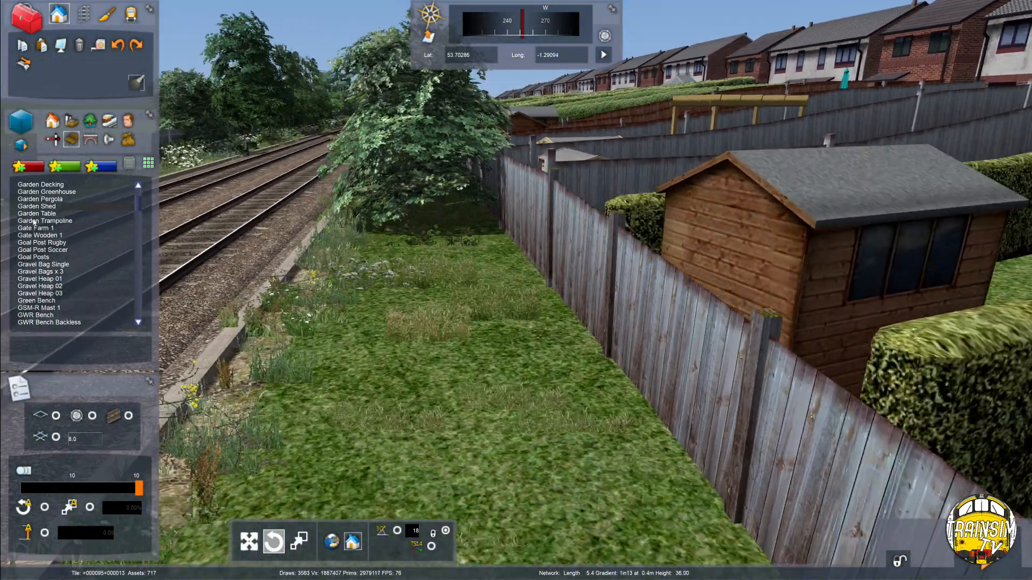
key("Up")
left_click(43, 302)
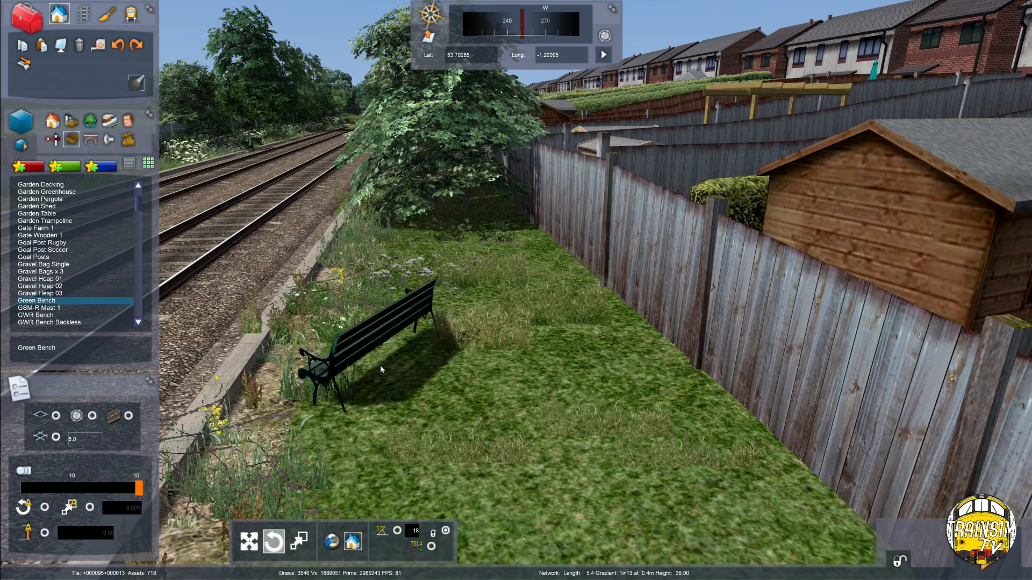
key("Up")
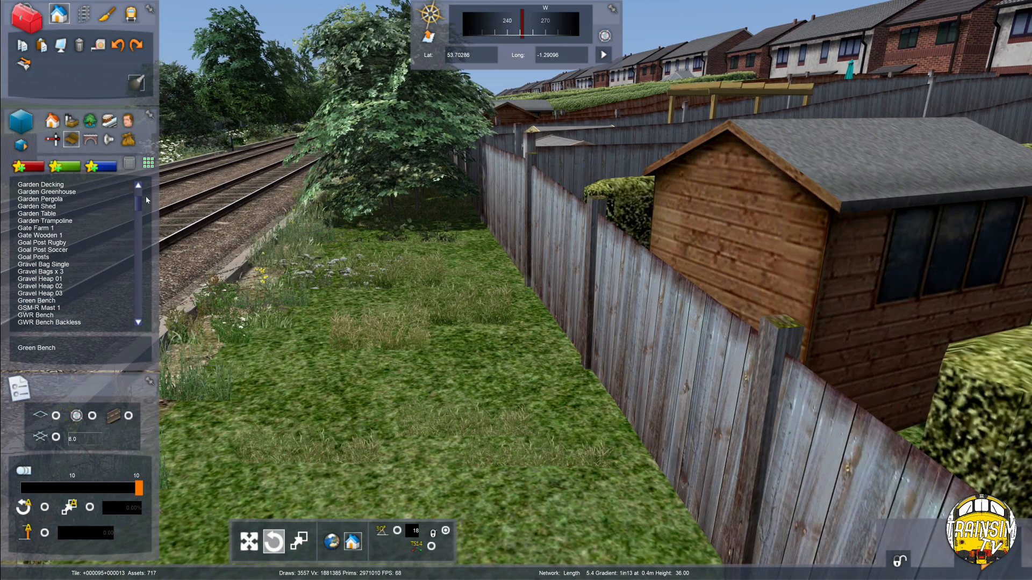
Place an (OTSLib) Bike Litter on the lineside grass beside the fence, next to the garden shed
left_click_drag(140, 194, 133, 188)
scroll(97, 272, "down", 4)
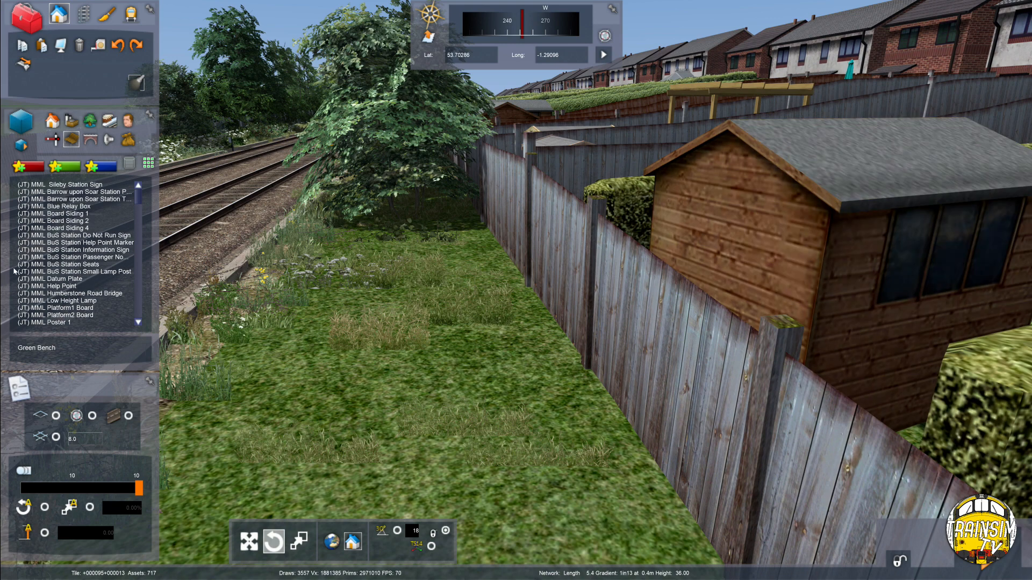
scroll(33, 266, "down", 5)
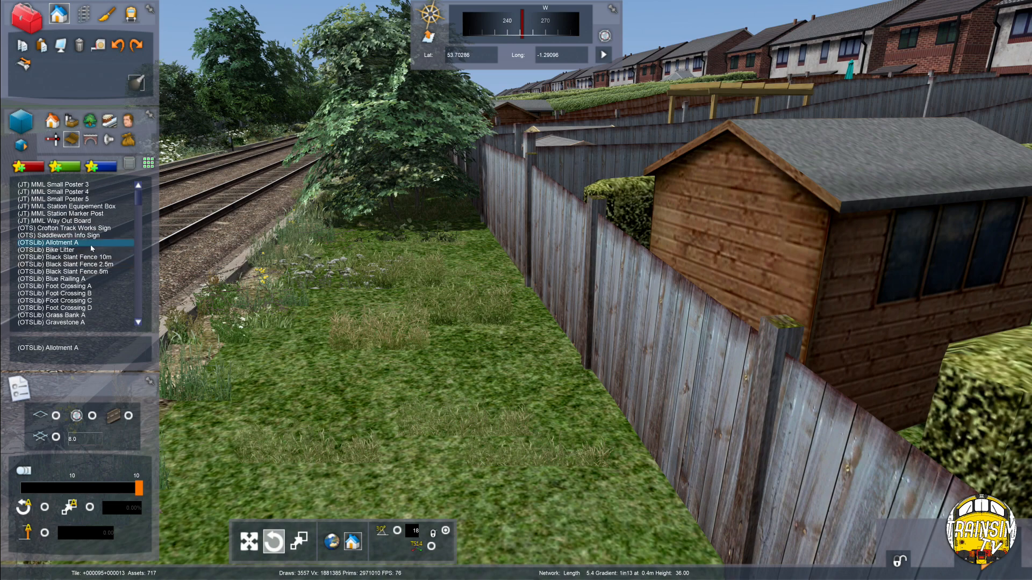
left_click(422, 384)
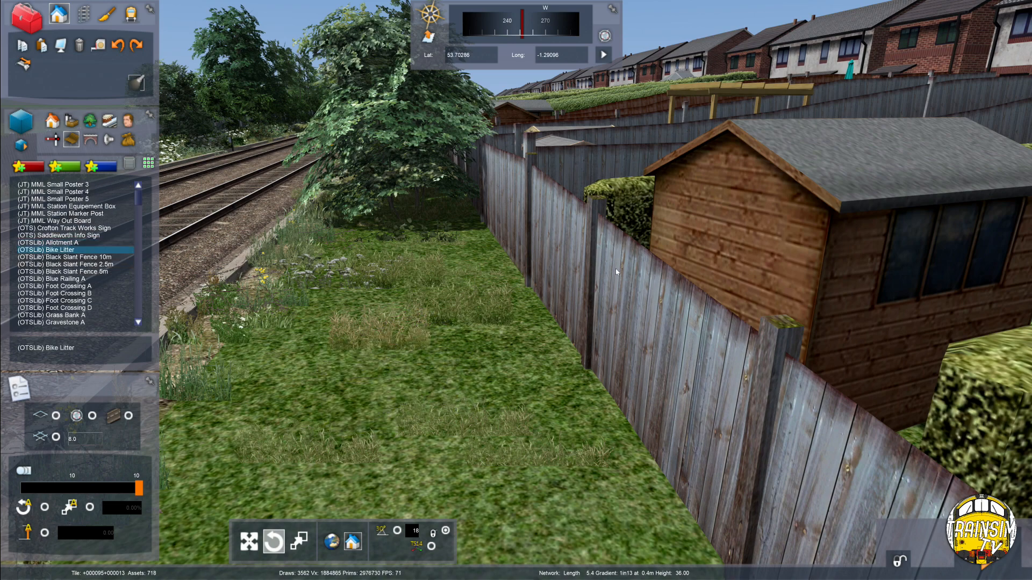
mouse_move(616, 272)
right_mouse_down()
mouse_move(672, 274)
mouse_move(666, 250)
mouse_move(611, 289)
right_mouse_up()
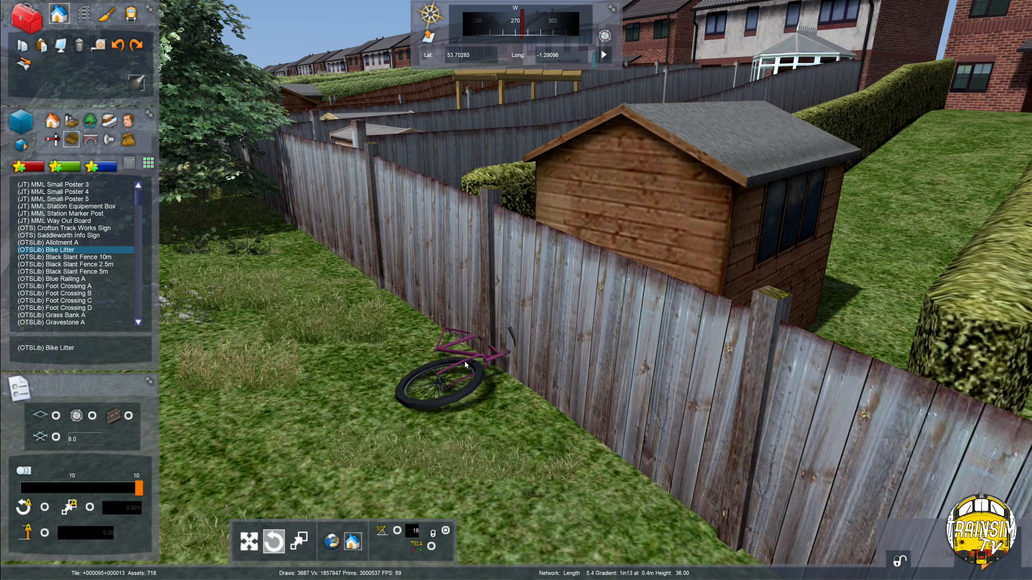
left_click_drag(464, 360, 397, 380)
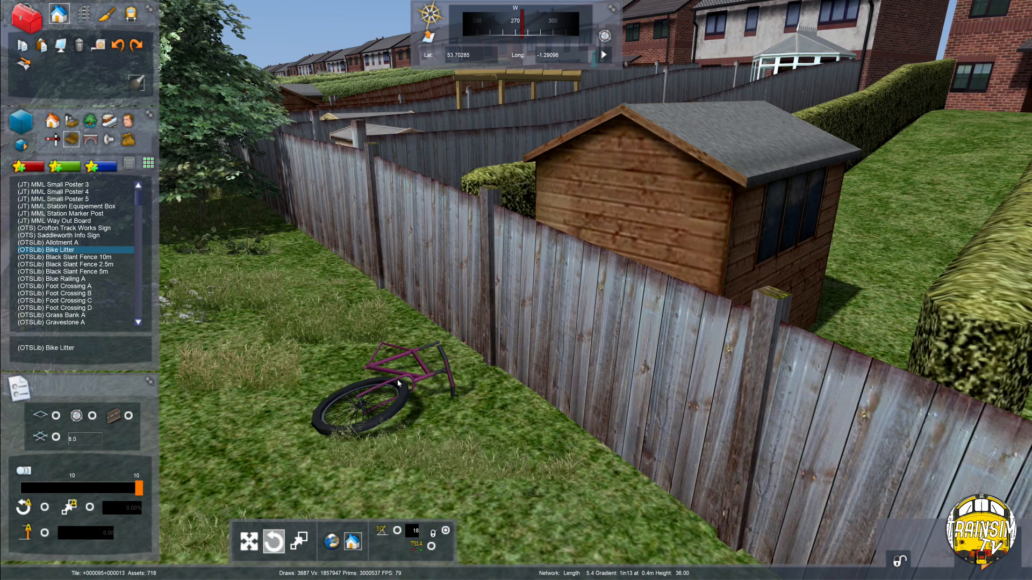
mouse_move(398, 379)
left_mouse_down()
mouse_move(318, 407)
mouse_move(402, 370)
left_mouse_up()
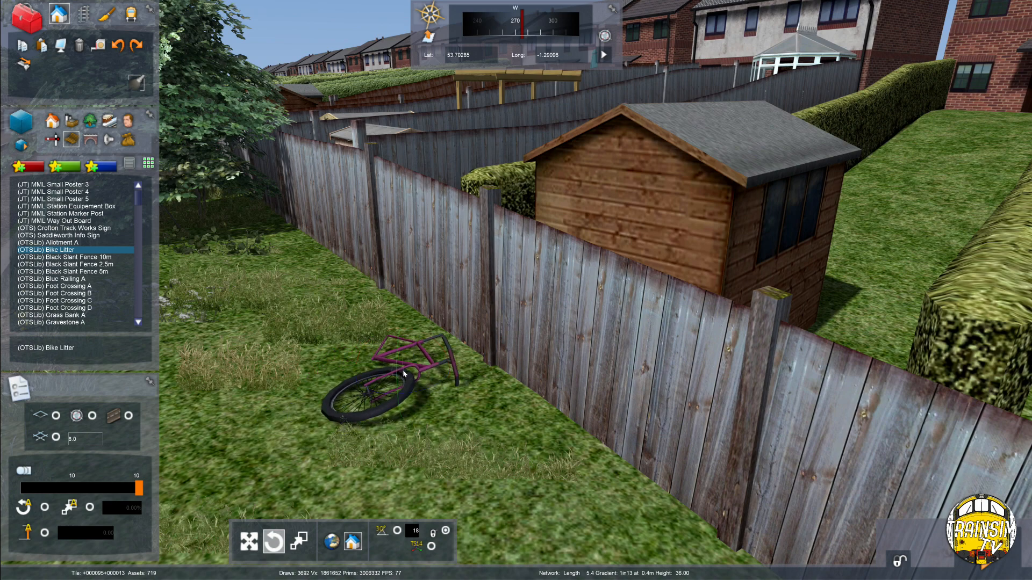
Adjust the bike litter so it lies on the grass beside the fence
right_click_drag(401, 370, 290, 370)
key("Up")
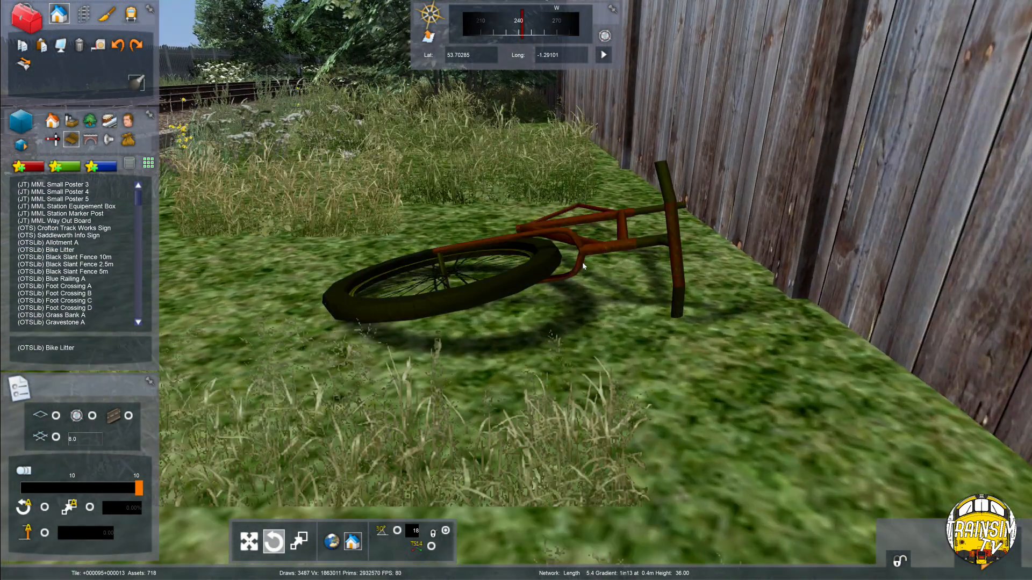
left_click_drag(606, 242, 601, 245)
key("Down")
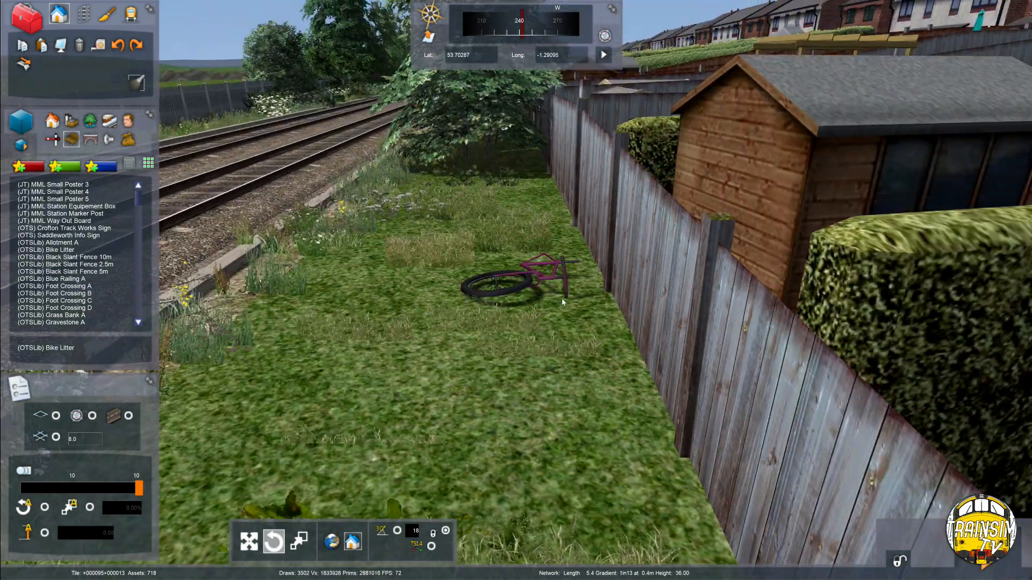
Examine the bike litter close up, from the railway side and along the fence
key("Up")
right_click_drag(560, 301, 752, 279)
key("Up")
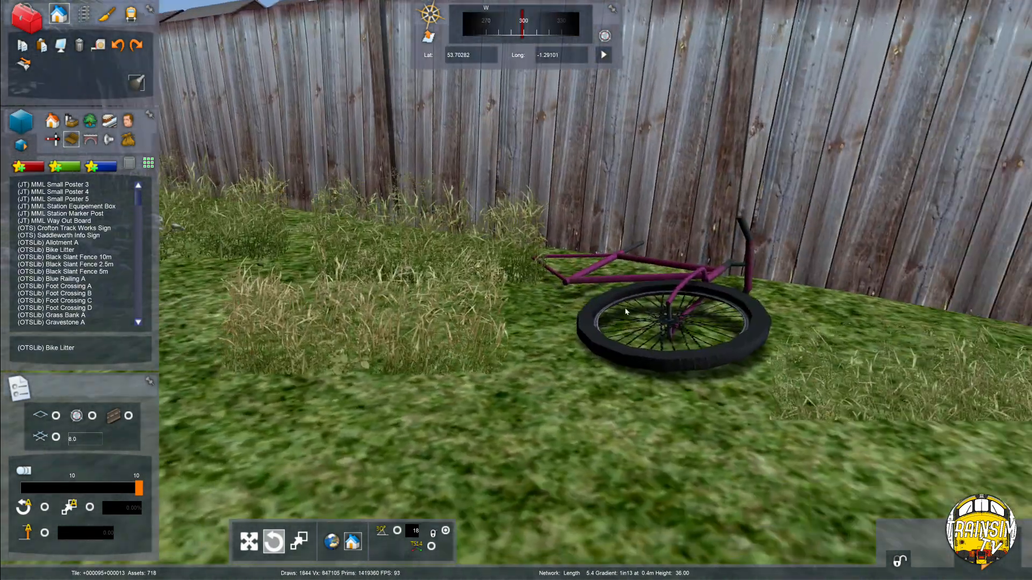
key("Down")
key("Right")
right_click_drag(584, 264, 629, 278)
key("Left")
key("Up")
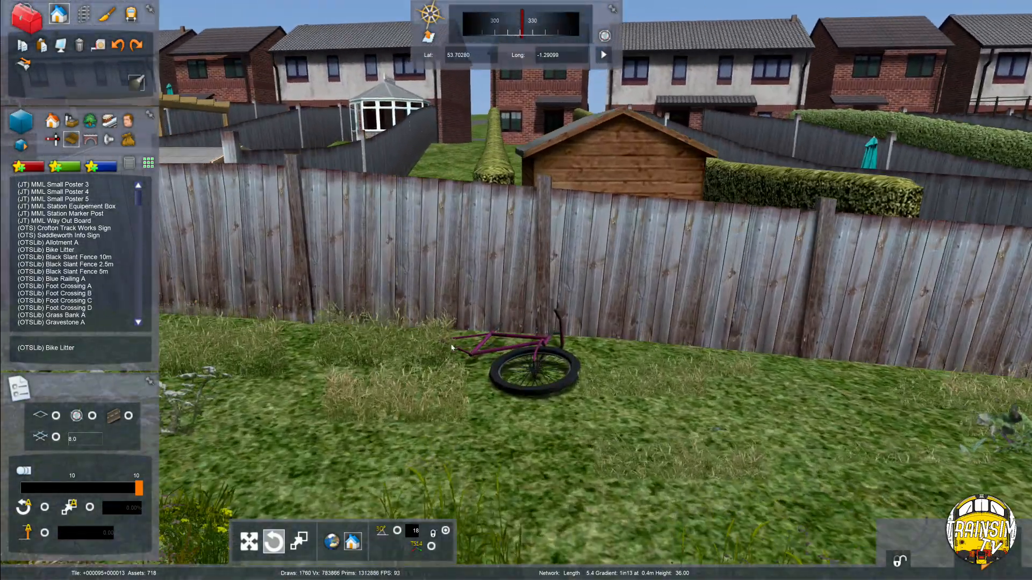
right_click_drag(561, 271, 446, 303)
key("Down")
scroll(515, 290, "down", 2)
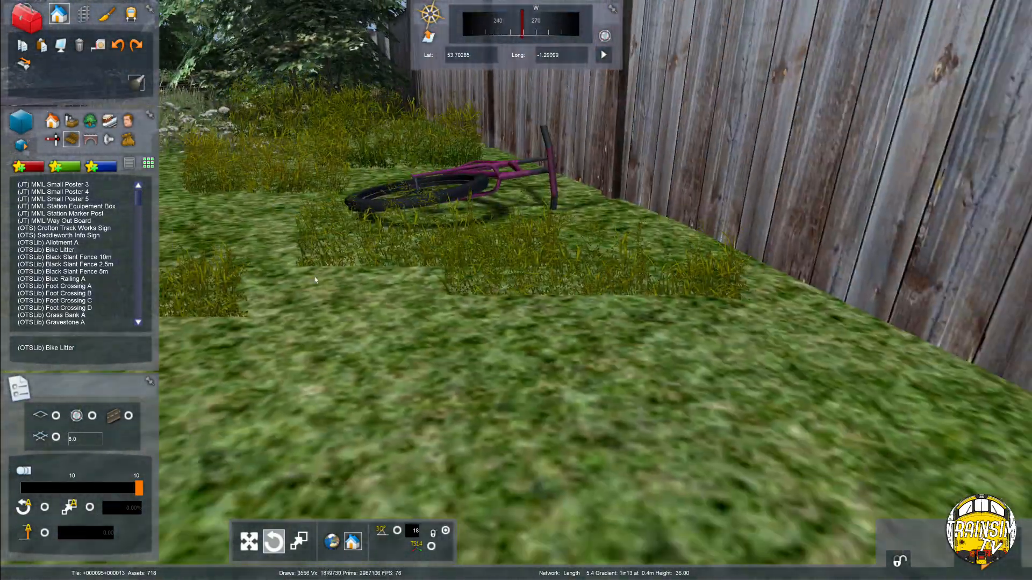
scroll(331, 279, "up", 4)
key("Down")
scroll(132, 307, "down", 5)
key("Up")
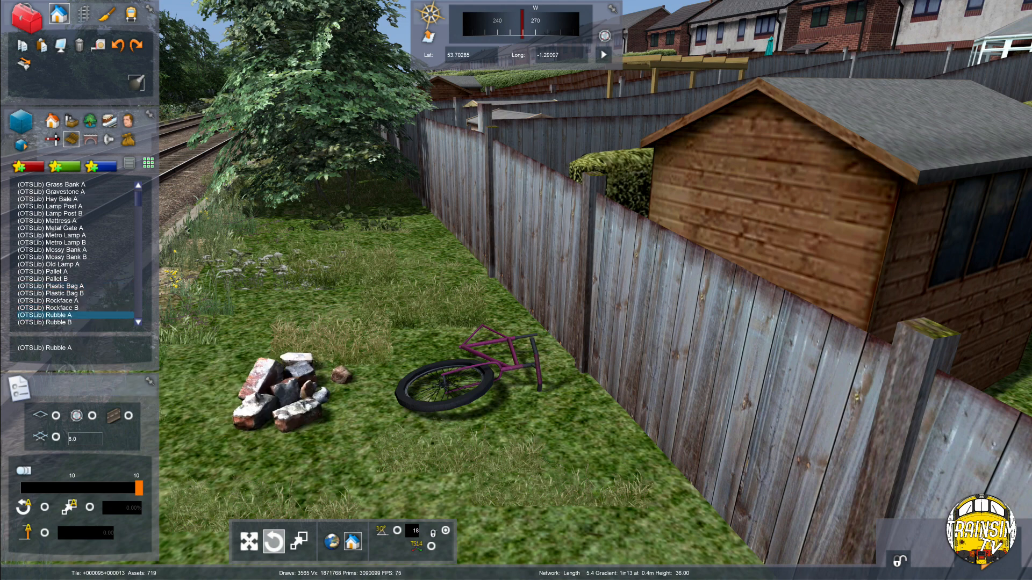
left_click(52, 317)
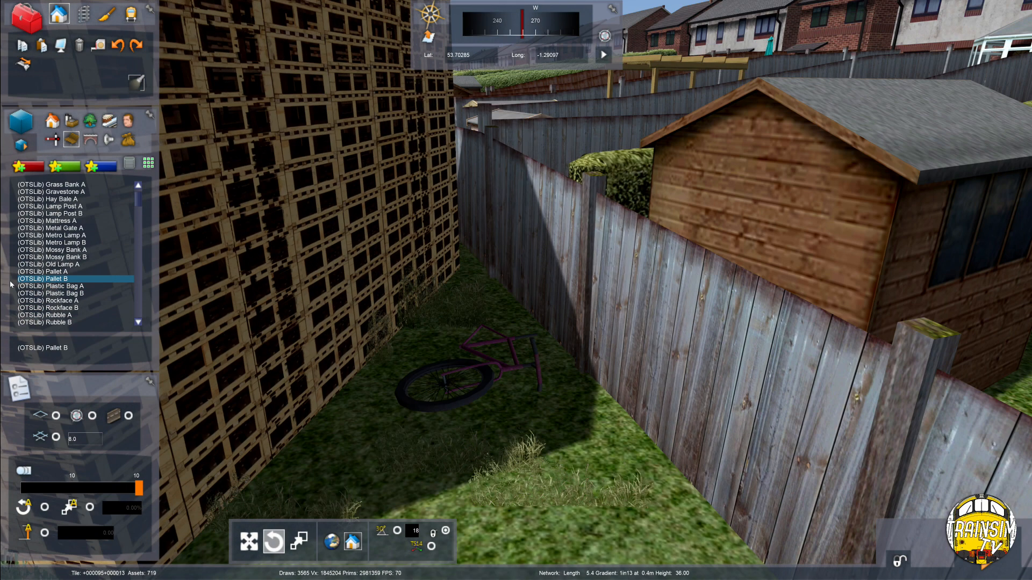
left_click(49, 266)
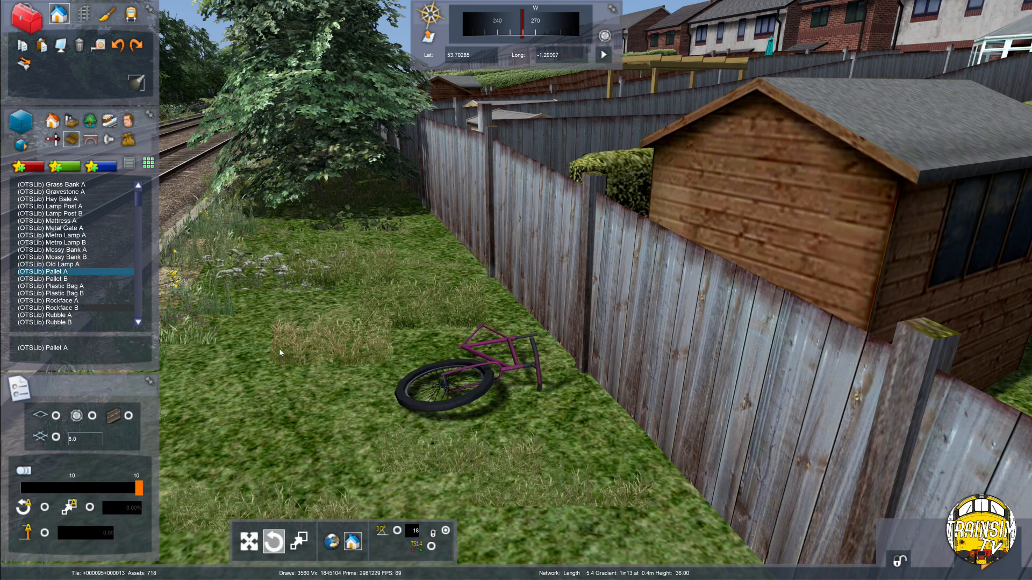
left_click(540, 450)
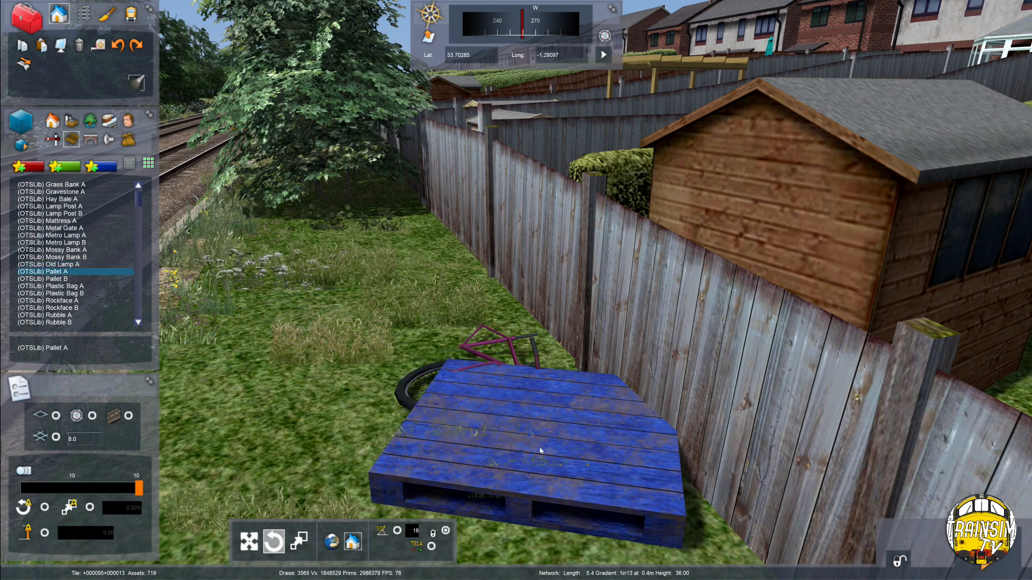
right_click_drag(532, 446, 612, 446)
key("Down")
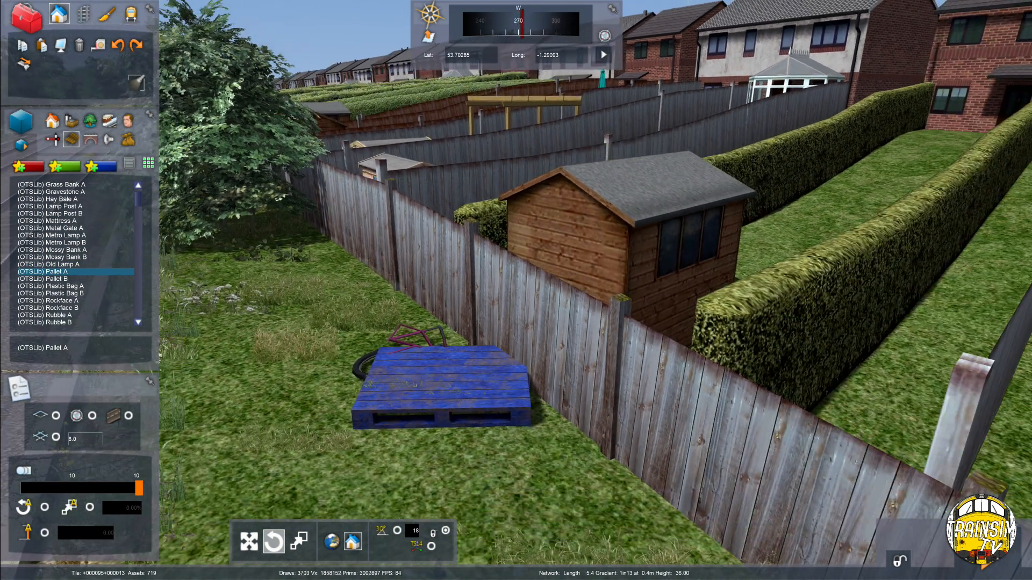
right_click(532, 446)
Place an SB Old Mattress Standing on the grass between the bike litter and the fence
scroll(51, 291, "down", 8)
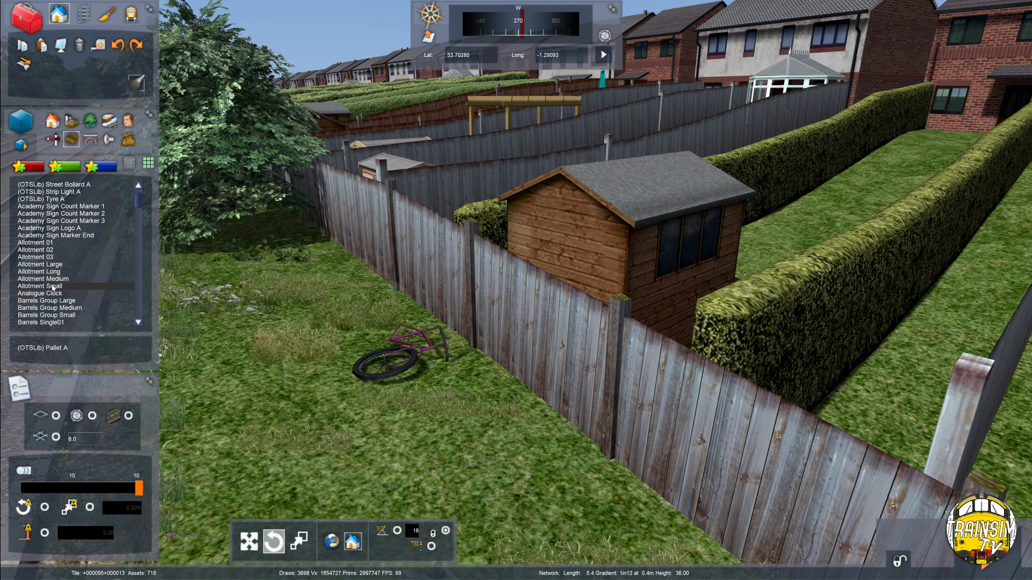
key("s")
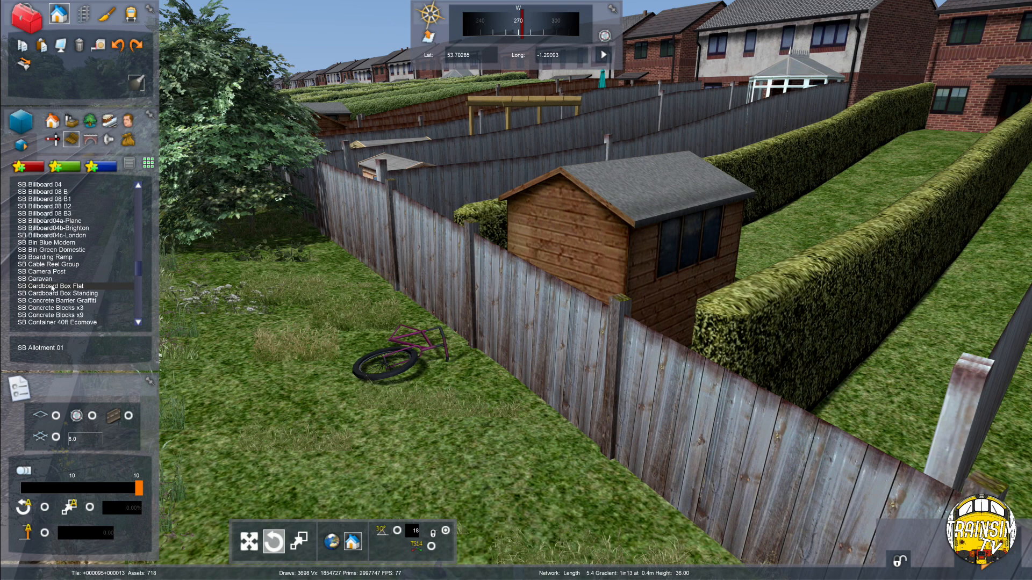
left_click(44, 221)
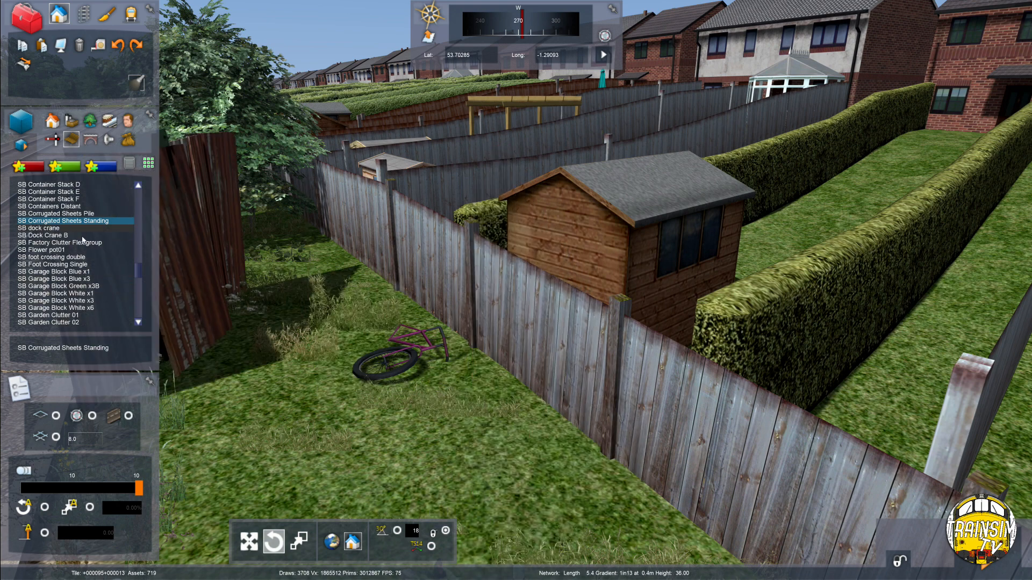
right_click(245, 324)
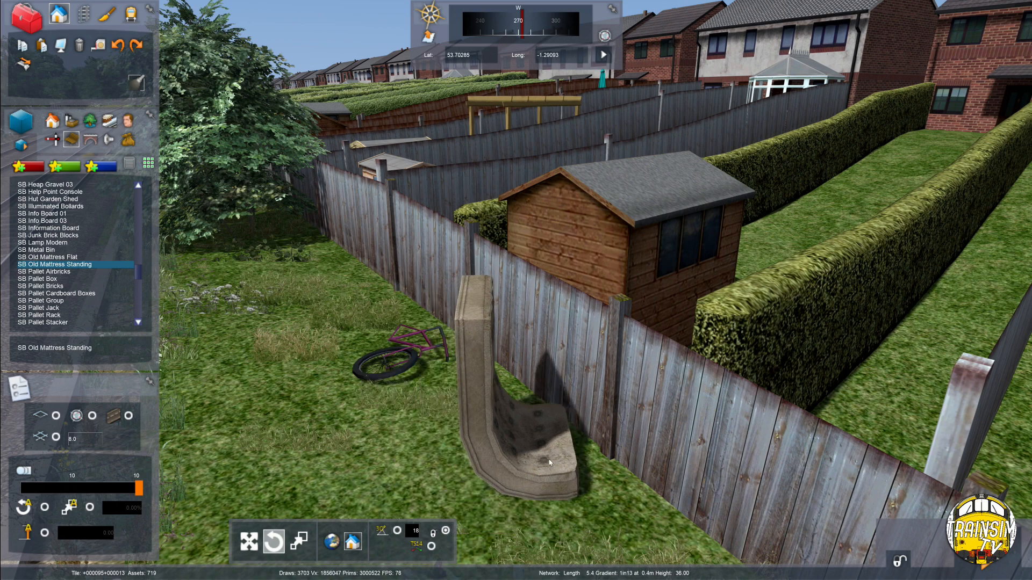
left_click(559, 465)
right_click(429, 481)
Move and turn the old mattress so it leans against the lineside fence, facing the tracks
key("Up")
right_click_drag(606, 378, 534, 268)
mouse_move(534, 267)
left_mouse_down()
mouse_move(543, 270)
mouse_move(533, 274)
left_mouse_up()
key("Down")
right_click_drag(531, 274, 617, 301)
left_click(486, 366)
key("Up")
key("Right")
right_click_drag(591, 376, 458, 389)
key("Up")
left_click_drag(458, 389, 449, 383)
Examine the mattress and bike litter against the fence from the trackside
key("Left")
right_click_drag(450, 383, 604, 405)
key("Down")
key("Right")
key("Up")
key("Up")
key("Down")
key("Left")
key("Down")
key("Left")
key("Up")
key("Right")
key("Up")
key("Left")
key("Up")
key("Up")
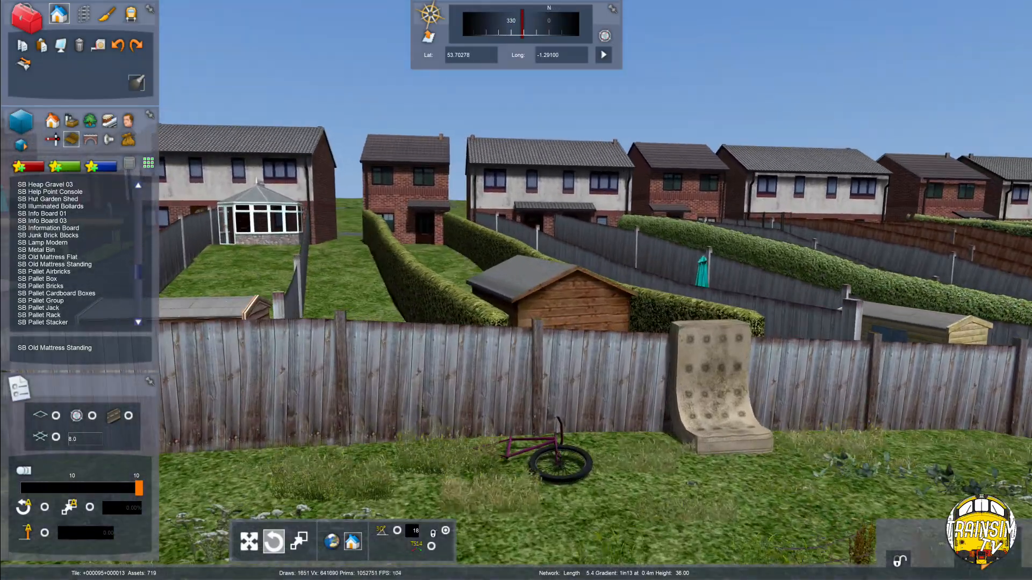
Examine the back gardens and lineside clutter from across and along the railway tracks
key("Down")
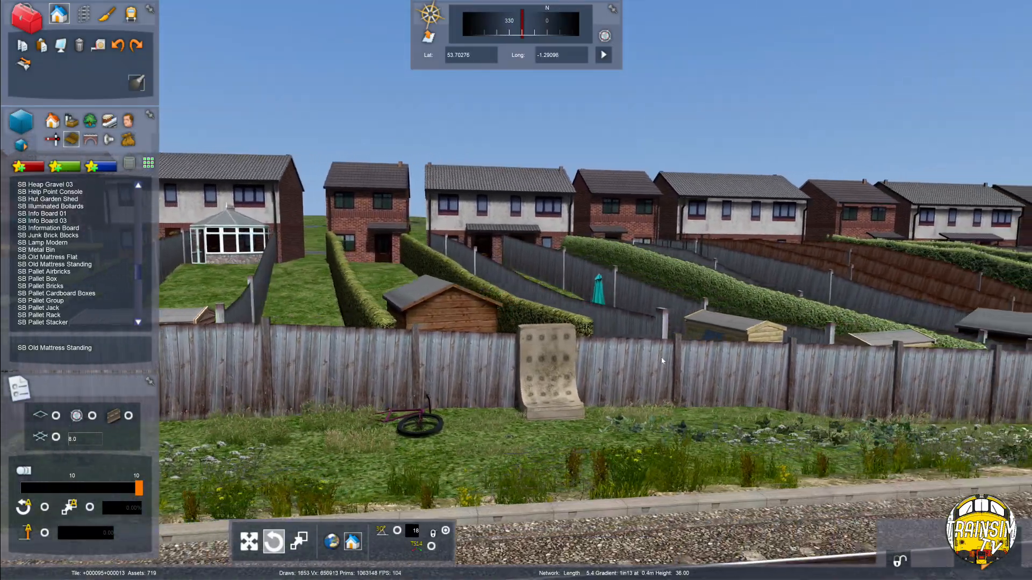
mouse_move(662, 360)
right_mouse_down()
mouse_move(538, 363)
mouse_move(540, 336)
mouse_move(688, 362)
mouse_move(624, 328)
mouse_move(650, 362)
right_mouse_up()
key("Down")
key("Left")
key("Up")
key("Right")
key("Down")
key("Left")
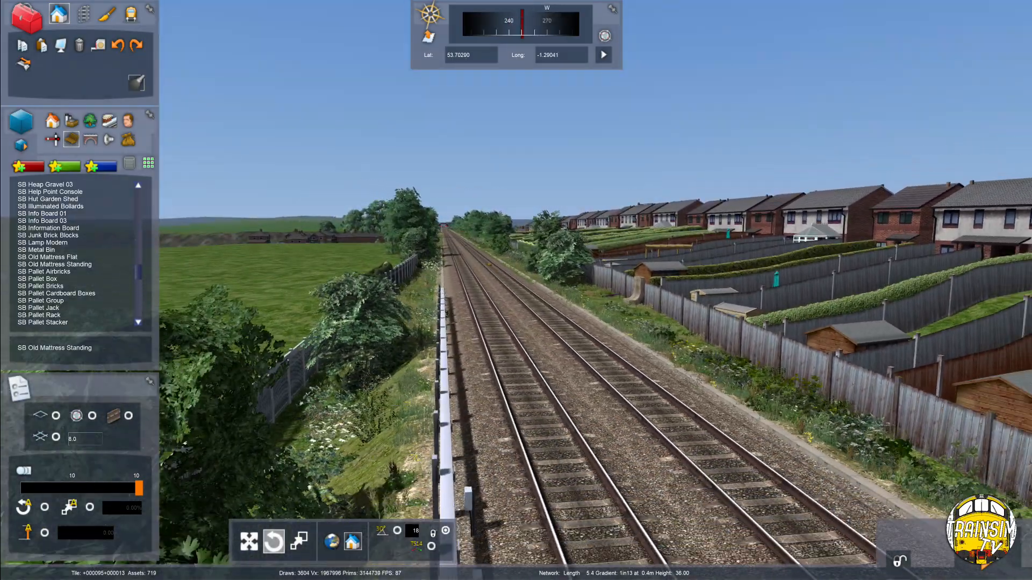
key("Up")
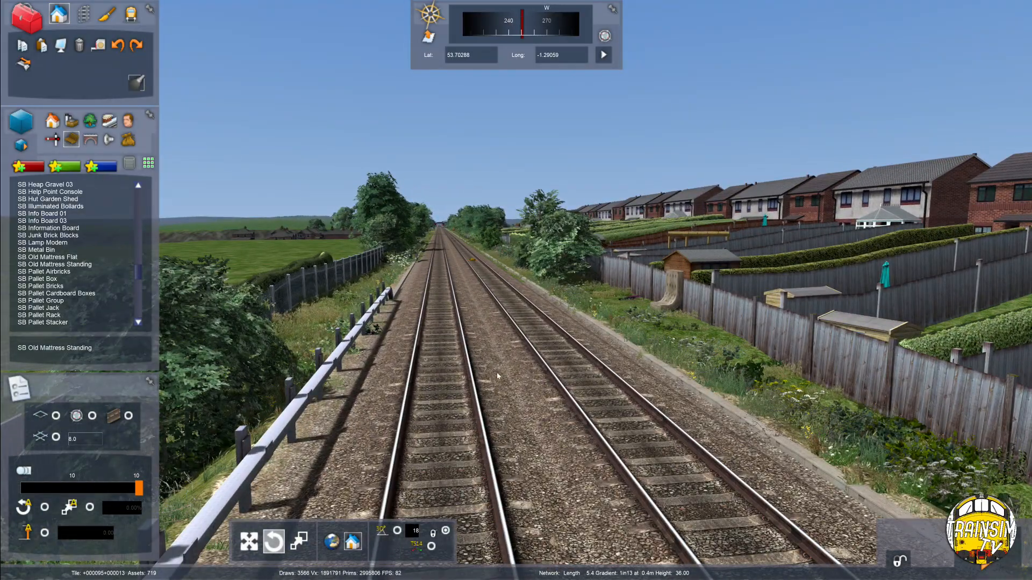
Leave the world editor, saving the route changes, and view the gardens from along the railway
left_click(998, 566)
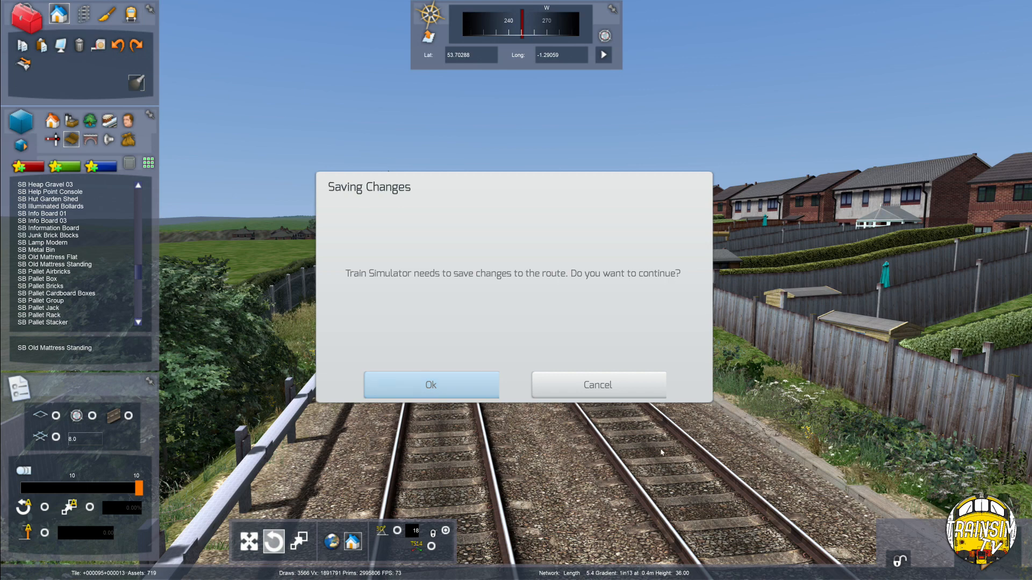
left_click(407, 391)
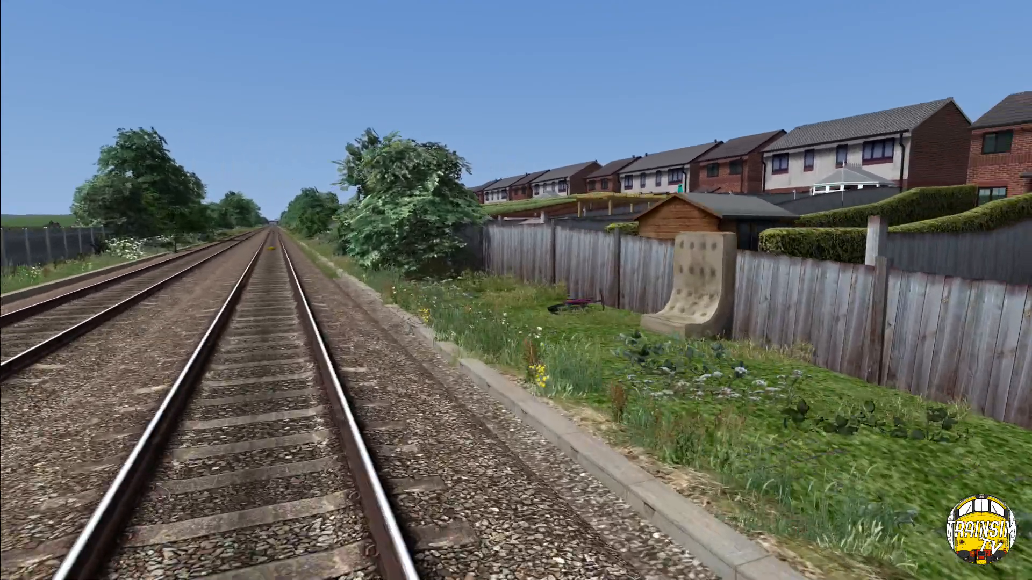
key("Left")
key("Right")
key("Down")
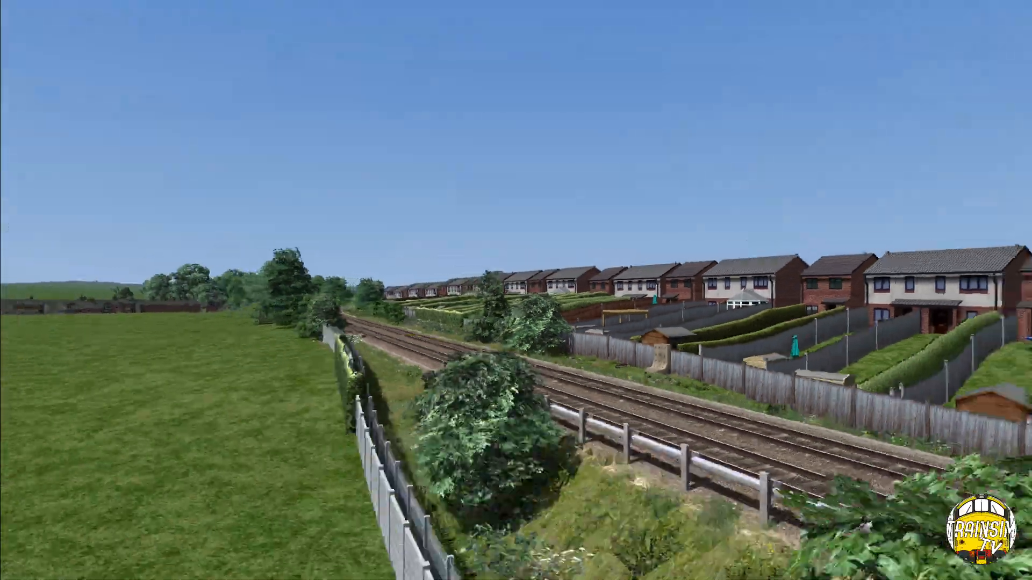
key("Right")
key("Up")
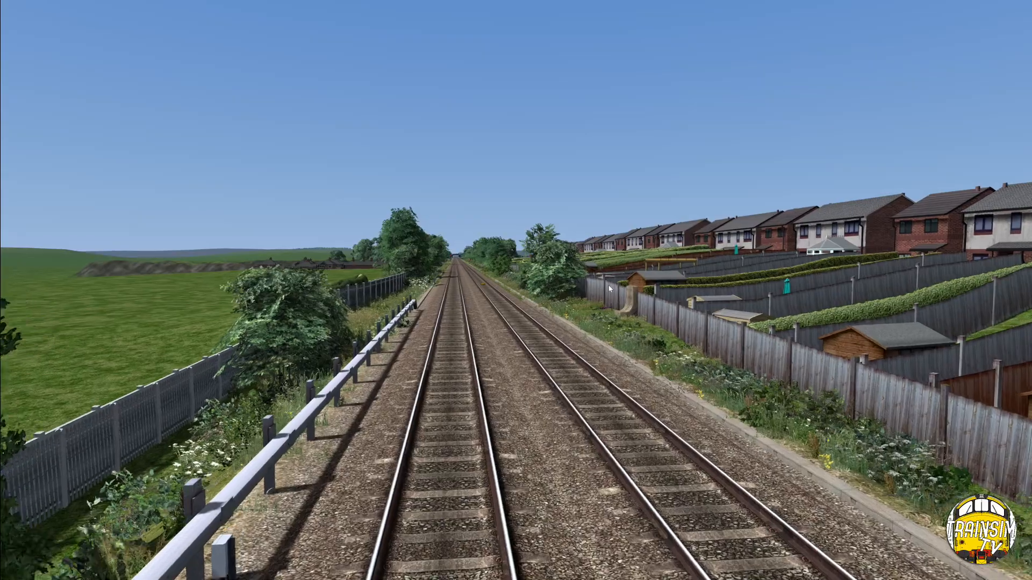
key("Up")
key("Right")
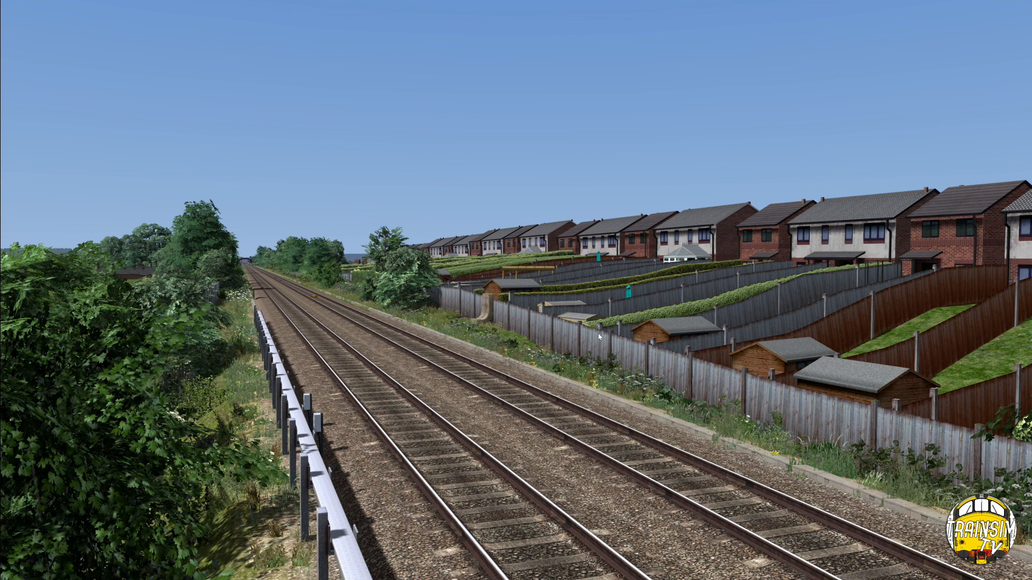
Reopen the world editor and place an SB Near Tree Maple along the garden hedge near the pergola, scaled down
key("ctrl+e")
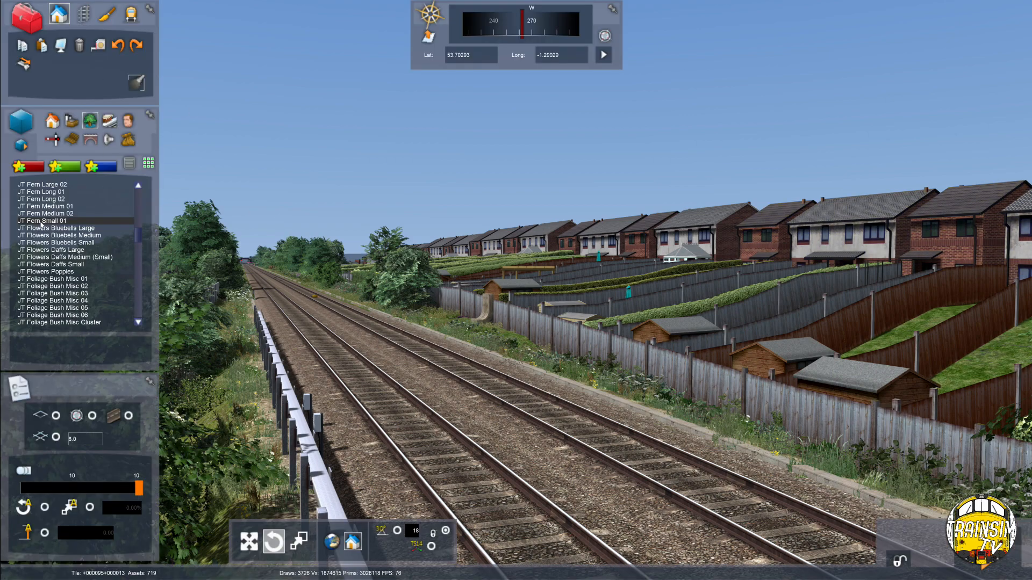
key("s")
key("Up")
key("Right")
scroll(46, 264, "down", 7)
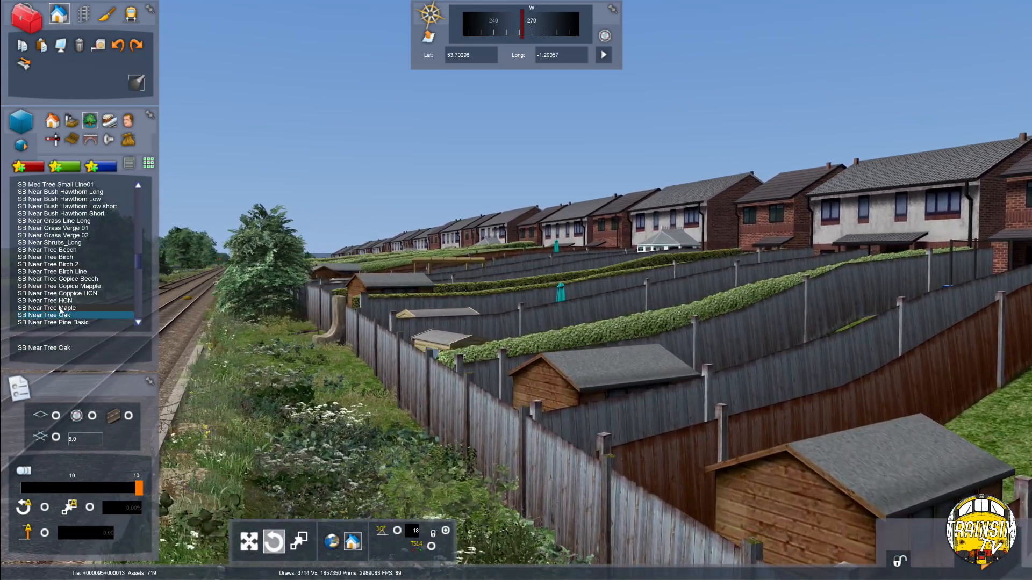
left_click(61, 309)
right_click_drag(432, 273, 564, 379)
key("Up")
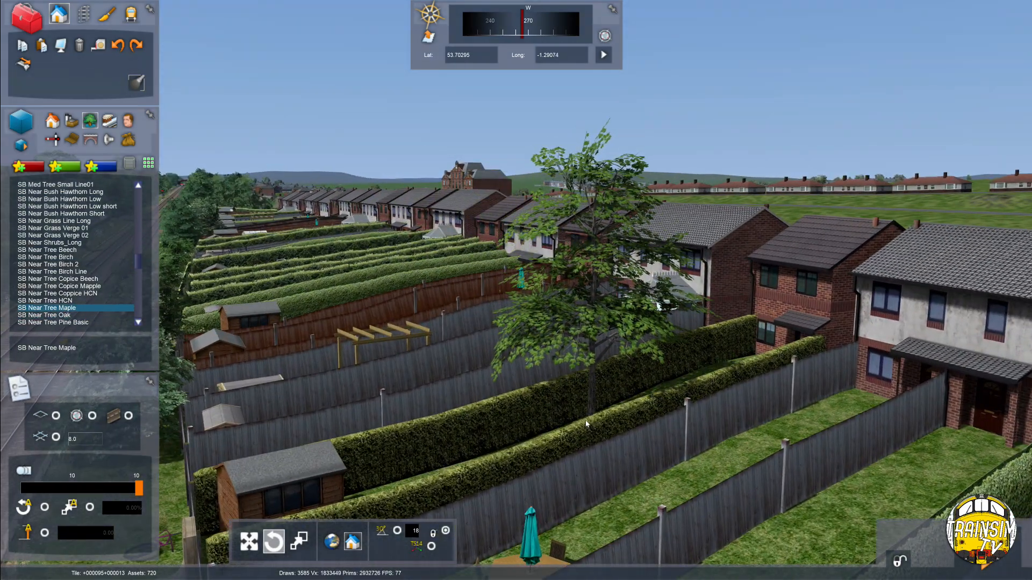
left_click(586, 424)
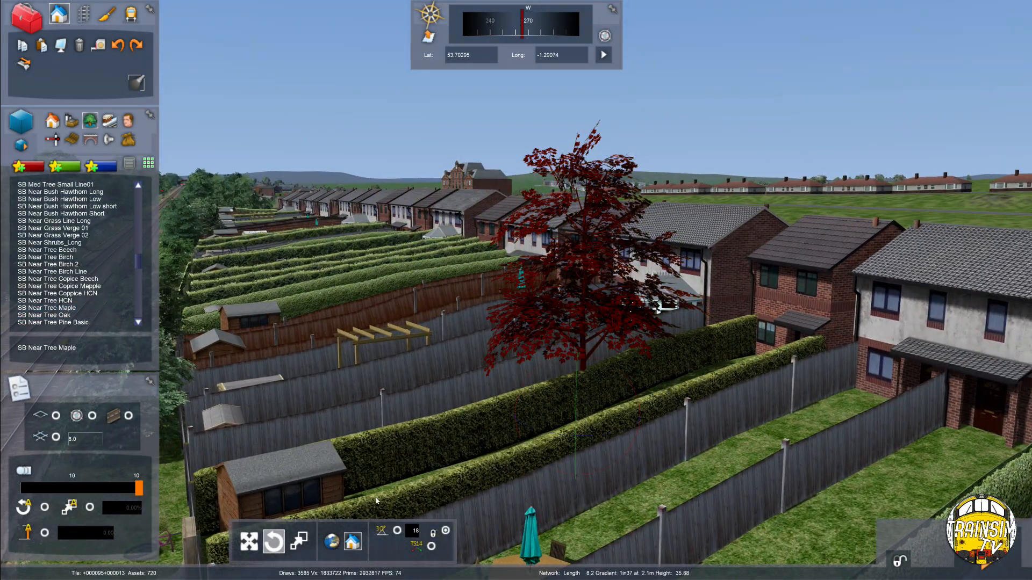
left_click_drag(578, 412, 586, 431)
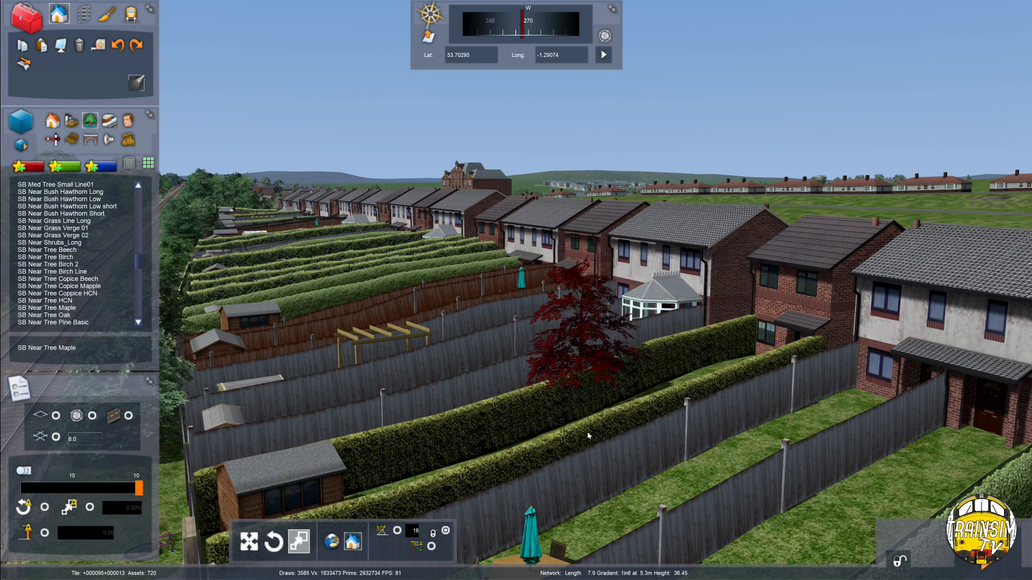
key("Delete")
Place an SB Near Tree Beech in the tall hedges next to the brown-fenced garden and scale it down
key("Left")
key("Up")
right_click_drag(587, 431, 566, 390)
key("Up")
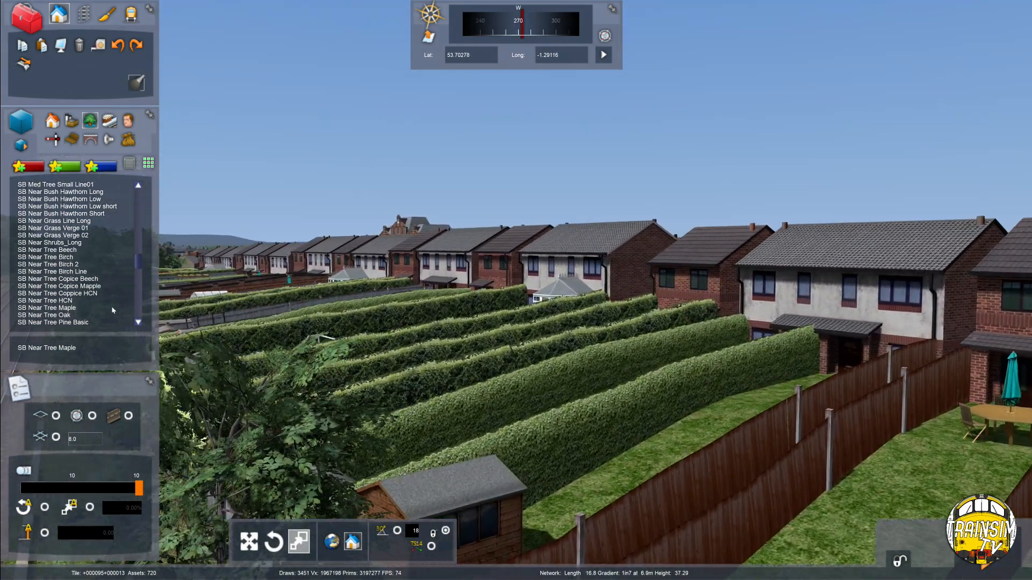
left_click(74, 257)
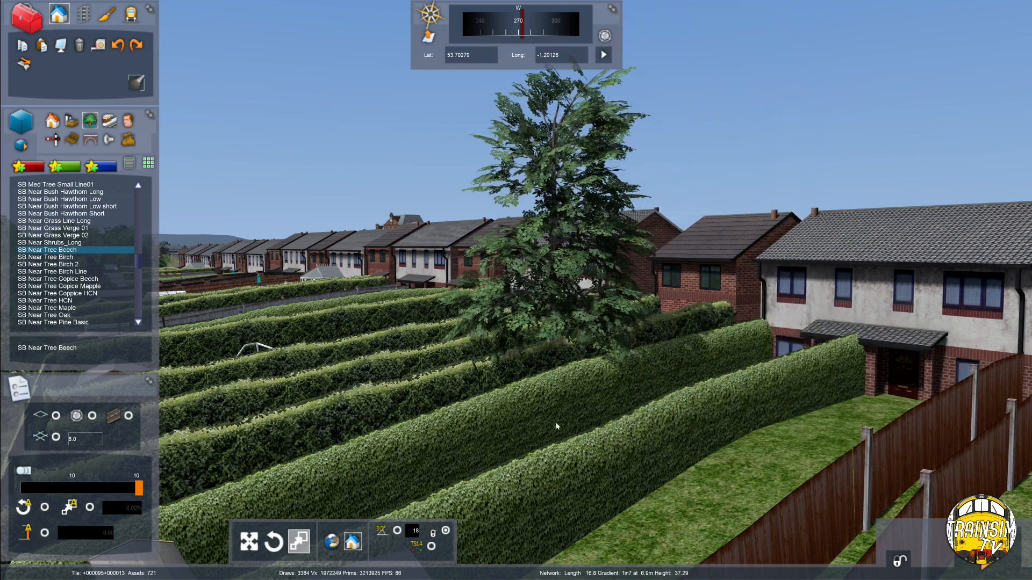
left_click(573, 439)
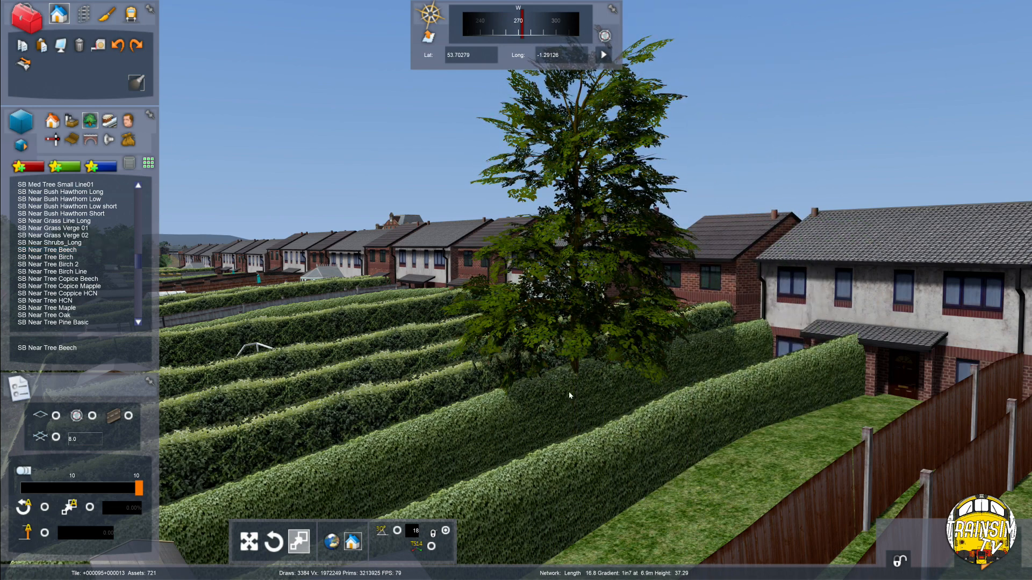
left_click(570, 395)
left_click_drag(578, 444, 588, 429)
key("Down")
right_click_drag(588, 429, 585, 408)
left_click(586, 425)
key("Up")
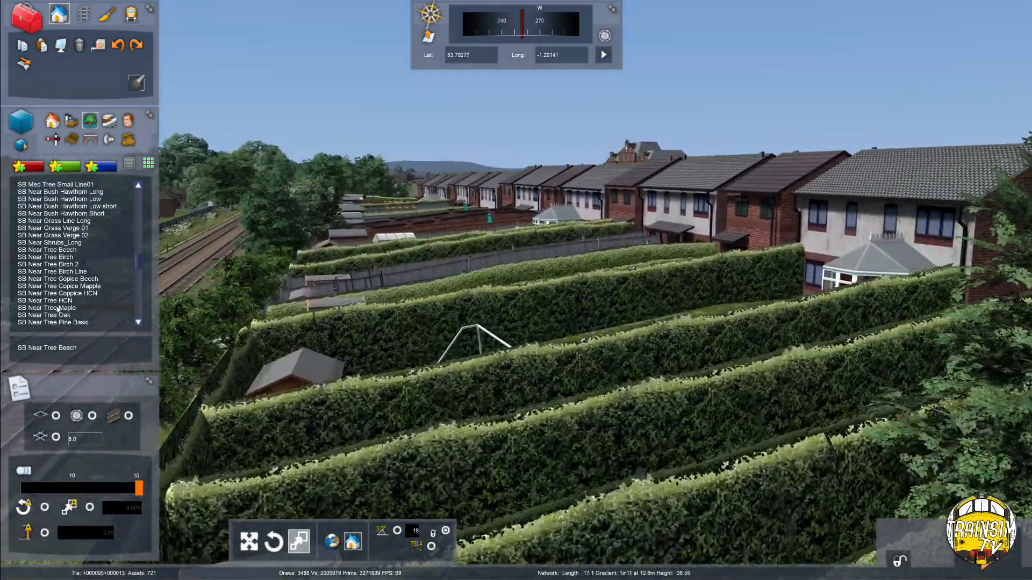
left_click(86, 308)
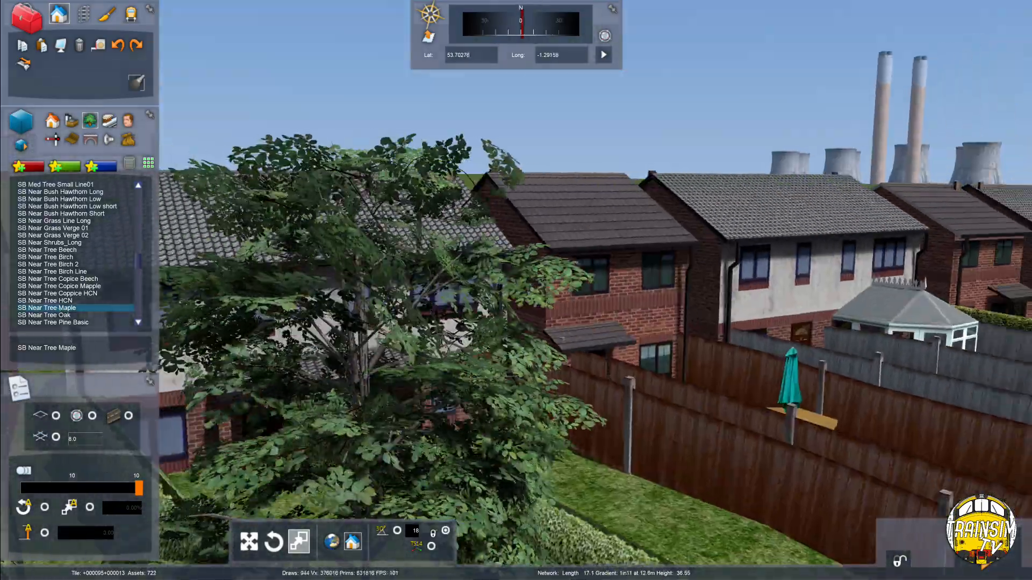
right_click_drag(563, 337, 728, 295)
key("Down")
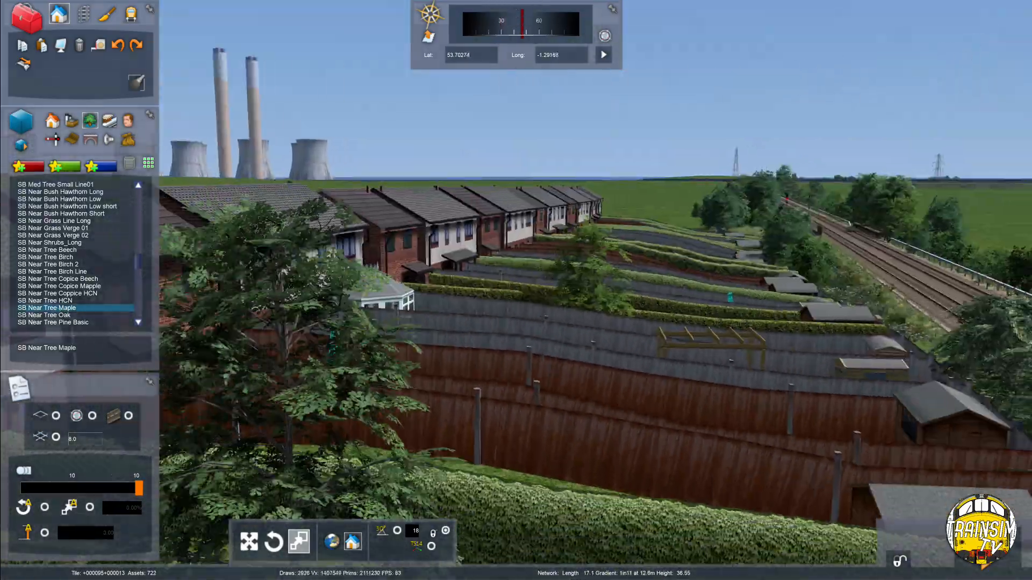
key("Up")
right_click(615, 386)
mouse_move(614, 387)
right_mouse_down()
mouse_move(661, 408)
mouse_move(586, 376)
mouse_move(608, 391)
right_mouse_up()
left_click_drag(608, 391, 476, 405)
key("Right")
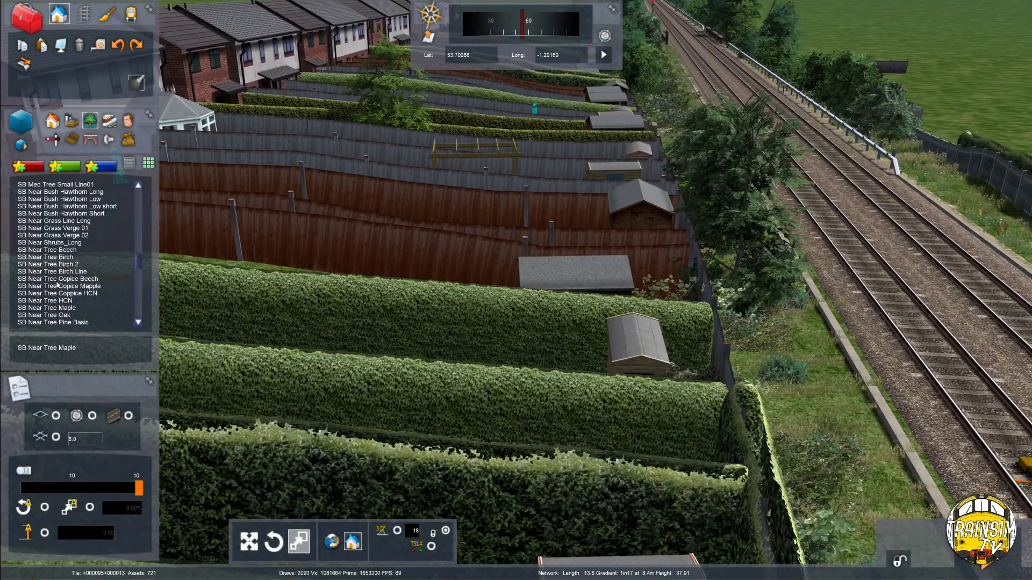
Place an SB Near Tree Oak by the hedge at the trackside end of the gardens, near the small shed
left_click(60, 302)
left_click(60, 308)
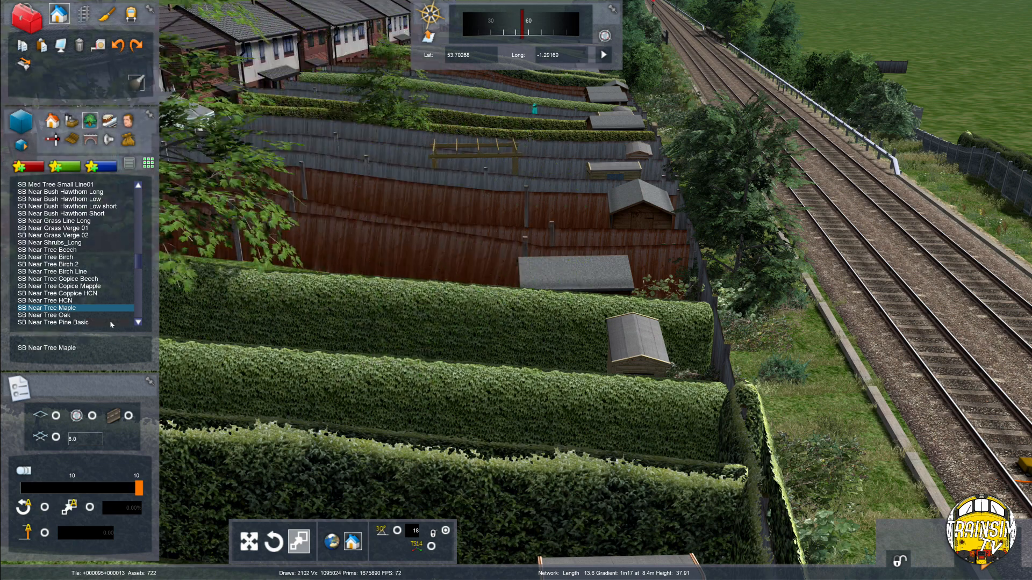
left_click(51, 315)
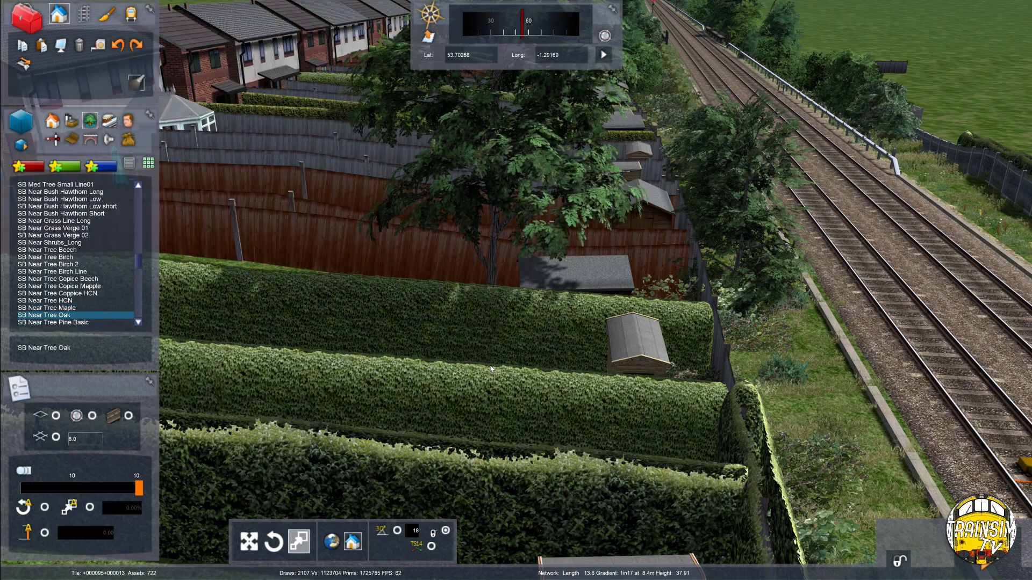
left_click(490, 364)
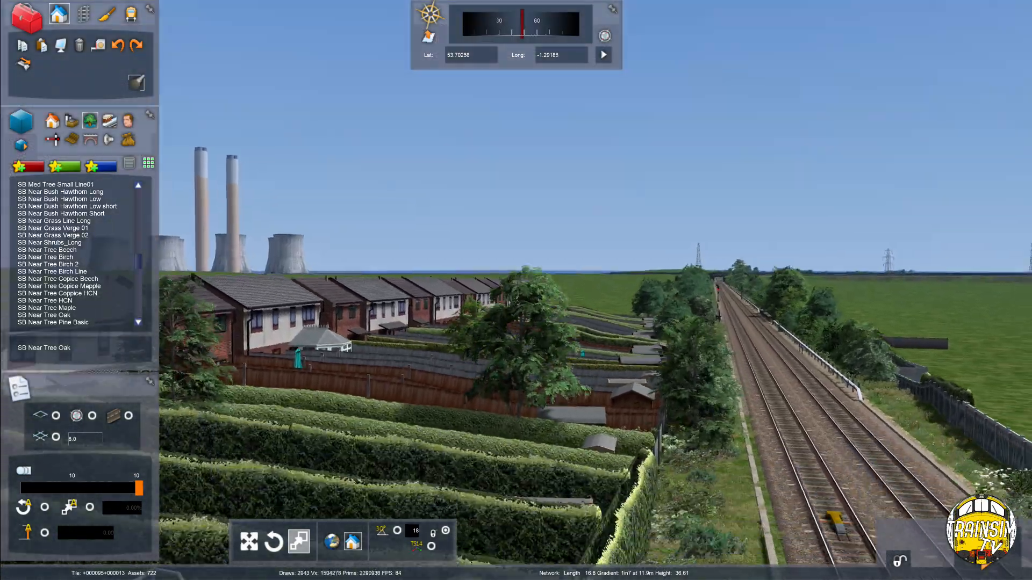
Place an SB Near Tree Beech on the narrow hedge between the trampoline garden and the conservatory, and scale it down
key("Down")
right_click_drag(515, 307, 291, 338)
key("Right")
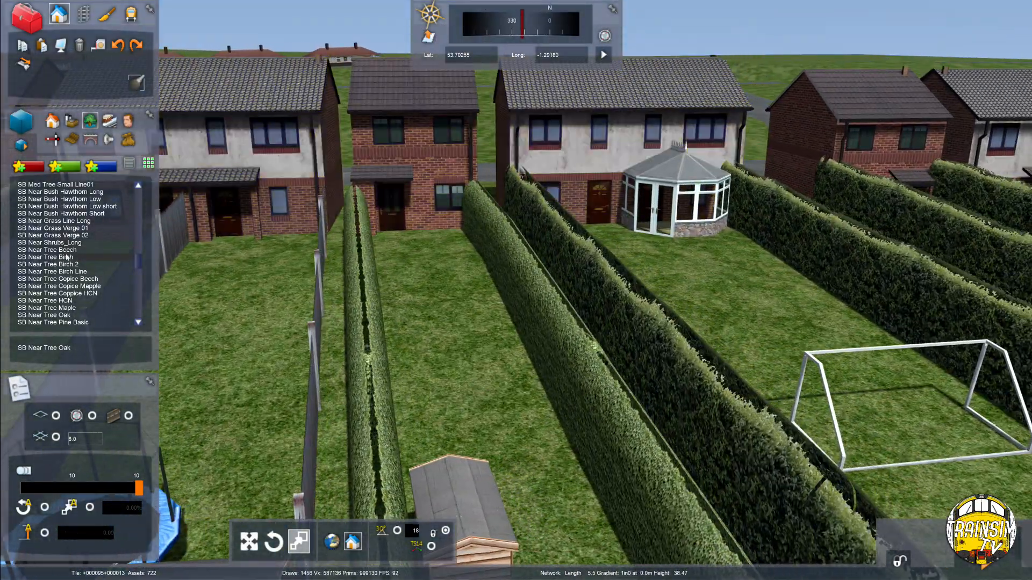
left_click(52, 249)
left_click(352, 333)
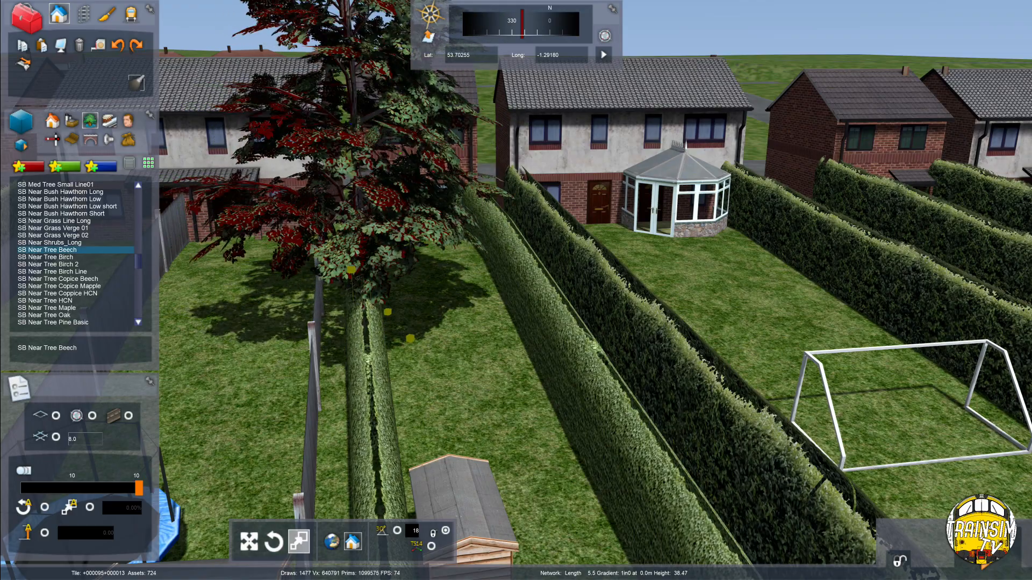
left_click_drag(361, 322, 369, 318)
Place an SB Near Tree Oak between the two hedges behind the wooden shed with the blue window and scale it down
key("Left")
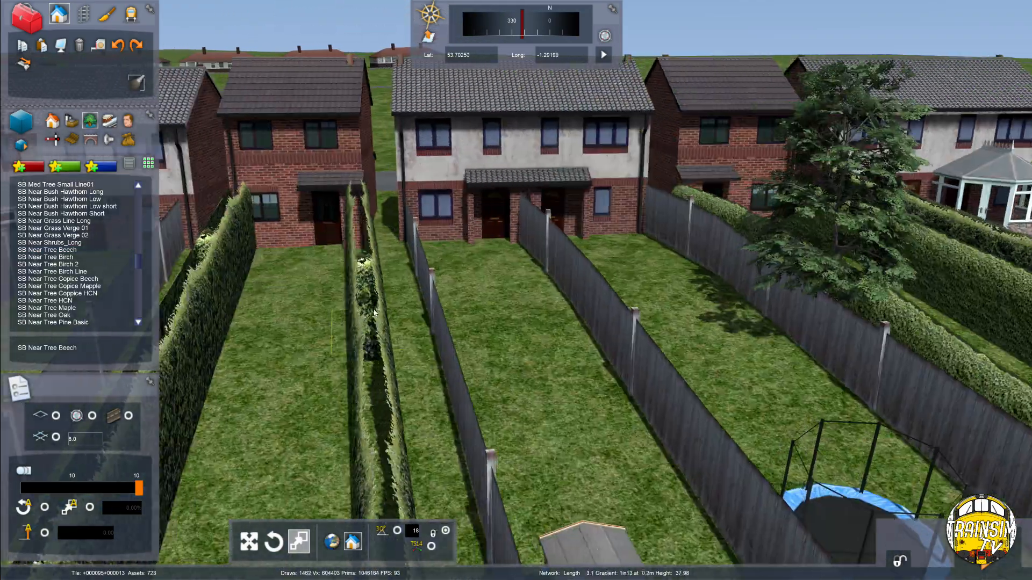
right_click_drag(369, 318, 564, 301)
key("Down")
key("Up")
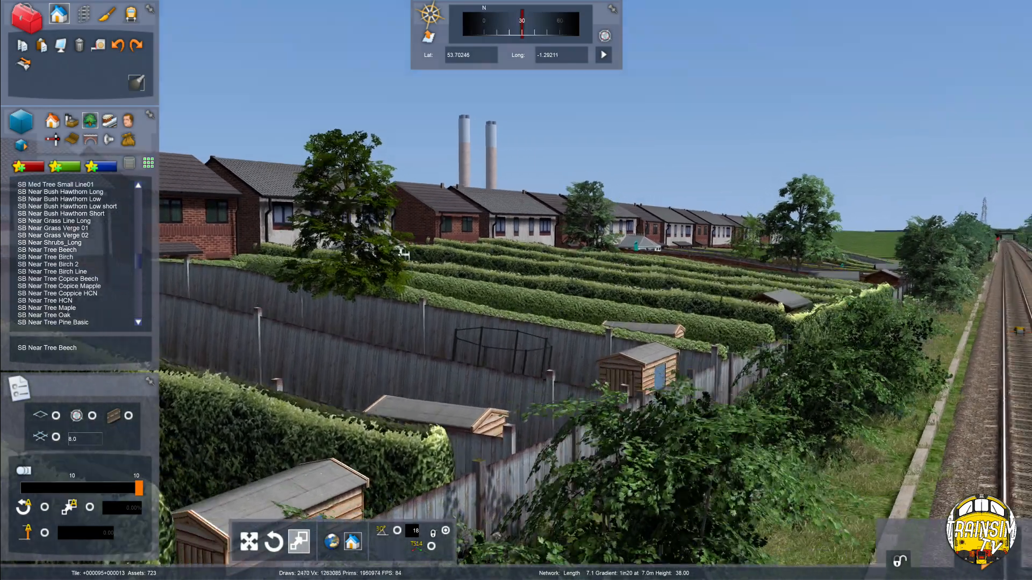
key("Right")
left_click(62, 315)
key("Down")
key("Left")
right_click_drag(315, 416, 349, 388)
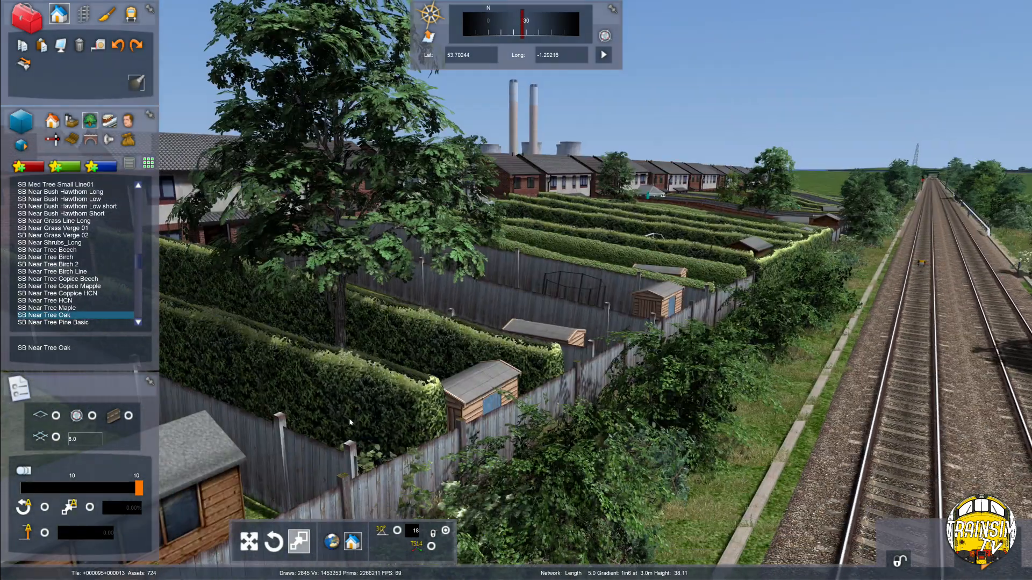
left_click(402, 365)
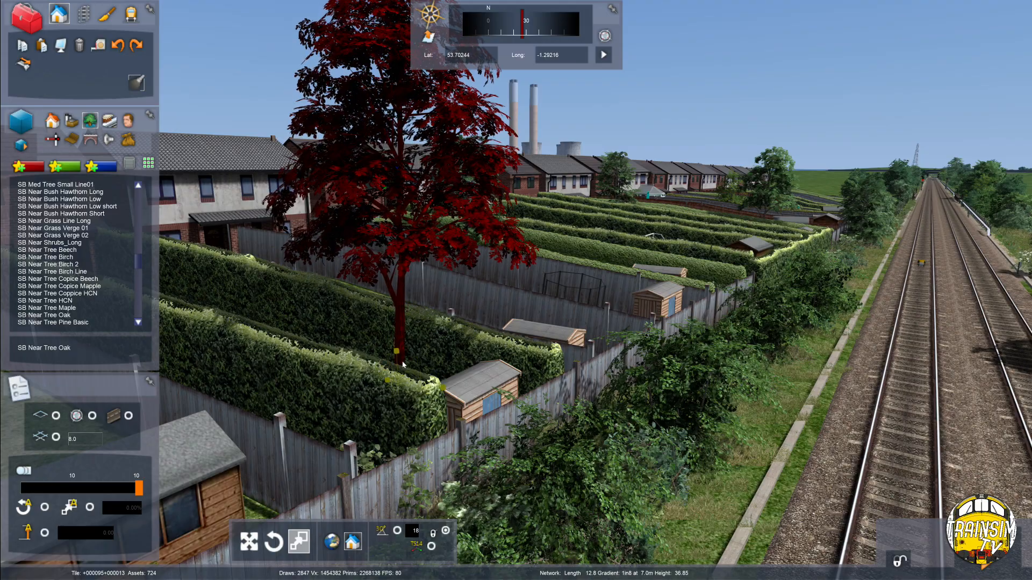
left_click_drag(403, 366, 407, 382)
Place an SB Near Tree HCN by the hedge near the houses, beyond the greenhouse garden, and scale it
key("Down")
key("Left")
right_click_drag(407, 382, 516, 435)
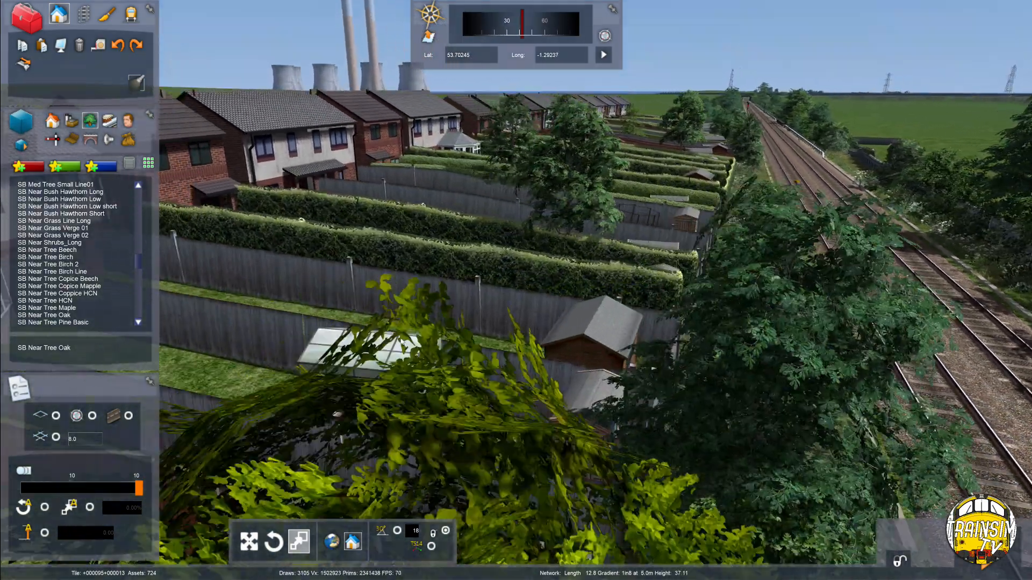
left_click(97, 300)
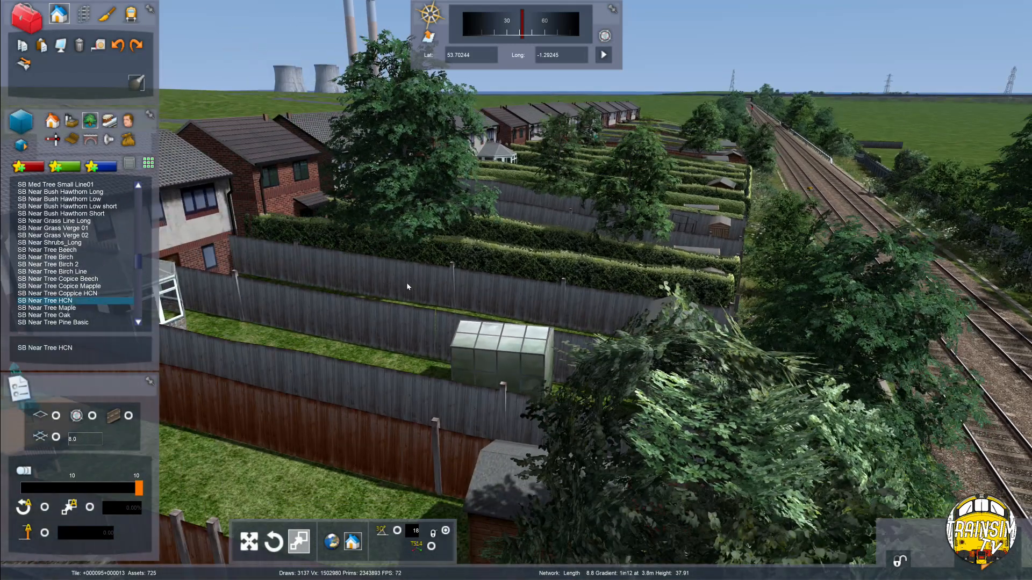
left_click(378, 282)
right_click(379, 282)
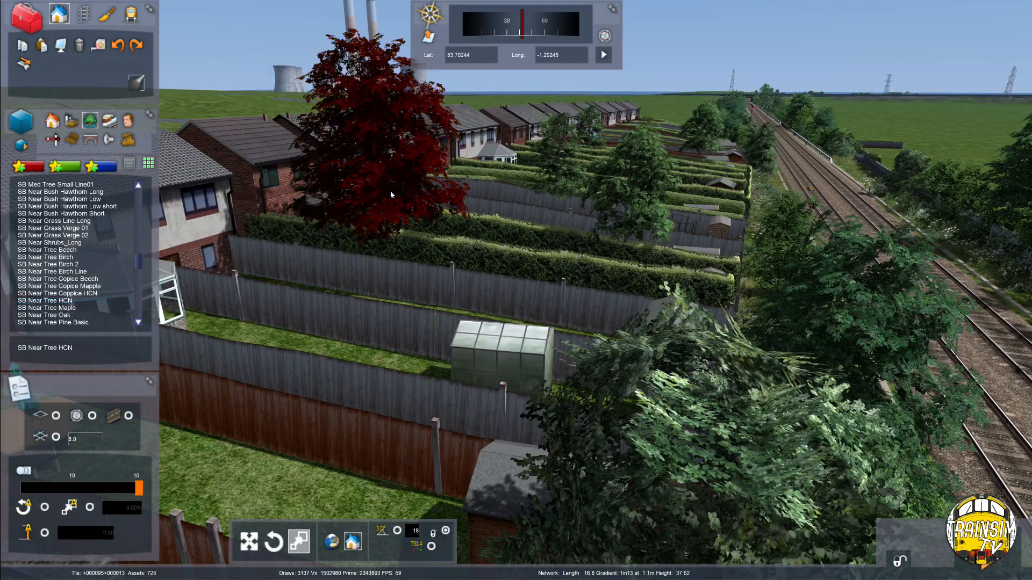
left_click_drag(376, 290, 392, 301)
Place an SB Near Tree Maple on the double hedge between the pergola garden and the greenhouse garden, scaled down
key("Down")
right_click_drag(391, 301, 96, 234)
key("Up")
key("Up")
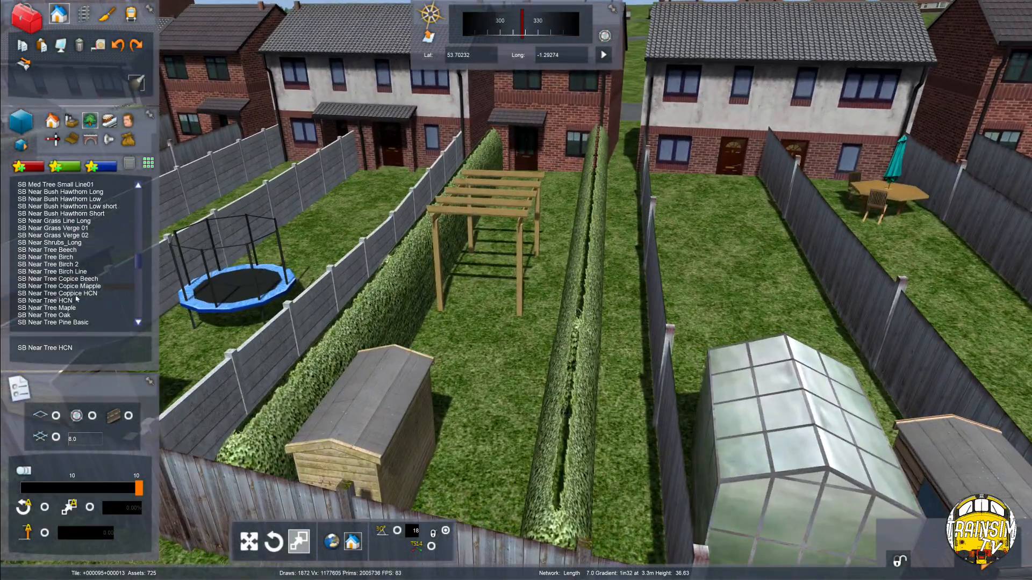
left_click(48, 308)
left_click(551, 330)
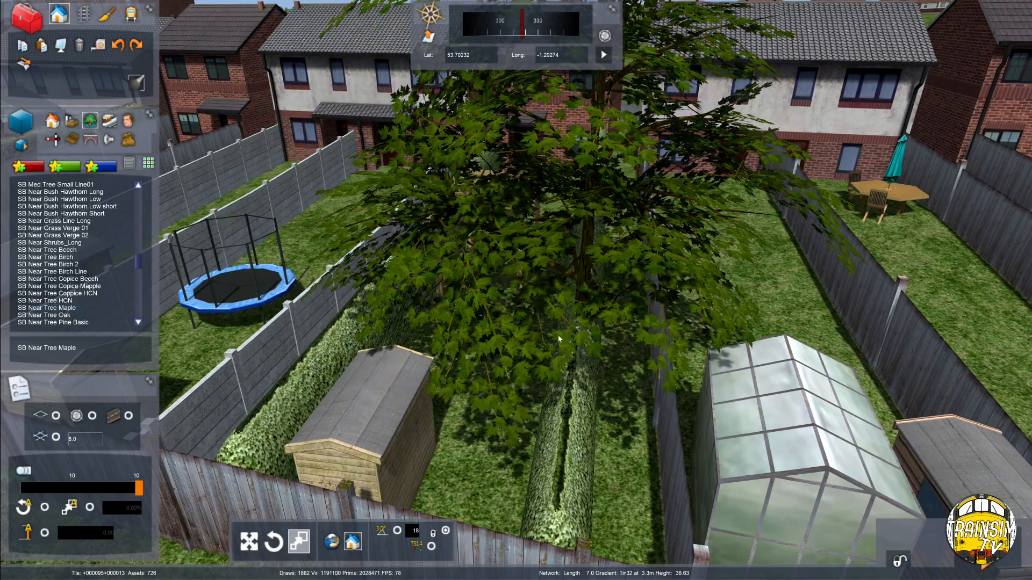
left_click_drag(570, 402, 578, 410)
Place an SB Near Tree Beech by the concrete fence and hedge near the trampoline garden, and scale it
key("Down")
right_click_drag(578, 411, 712, 432)
left_click(548, 371)
key("Left")
key("Up")
left_click(48, 250)
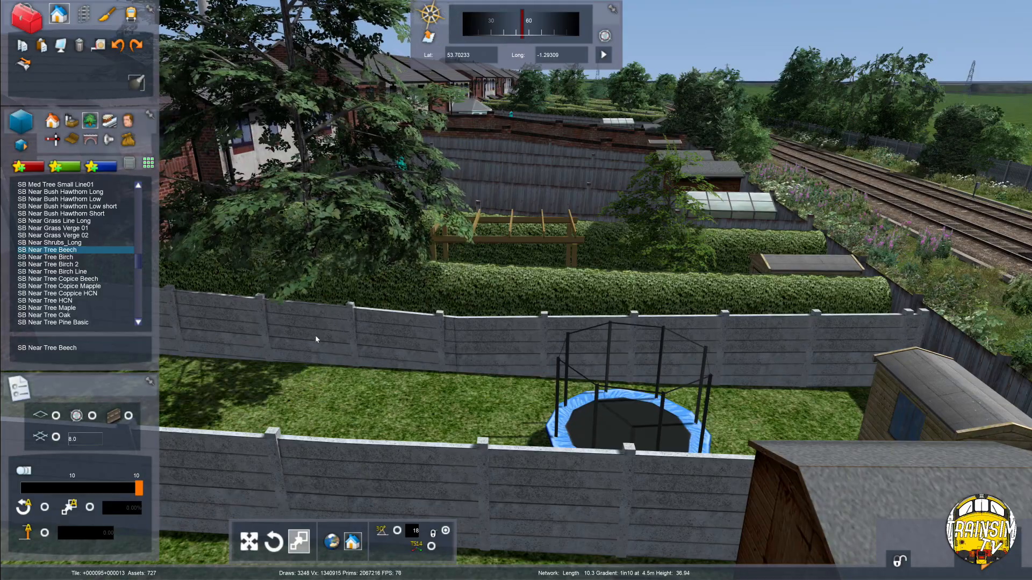
left_click(314, 334)
left_click_drag(312, 324, 322, 351)
Examine the newly planted back gardens from along the tracks and from above the house roofs
key("Down")
right_click_drag(452, 350, 451, 310)
key("Down")
key("Right")
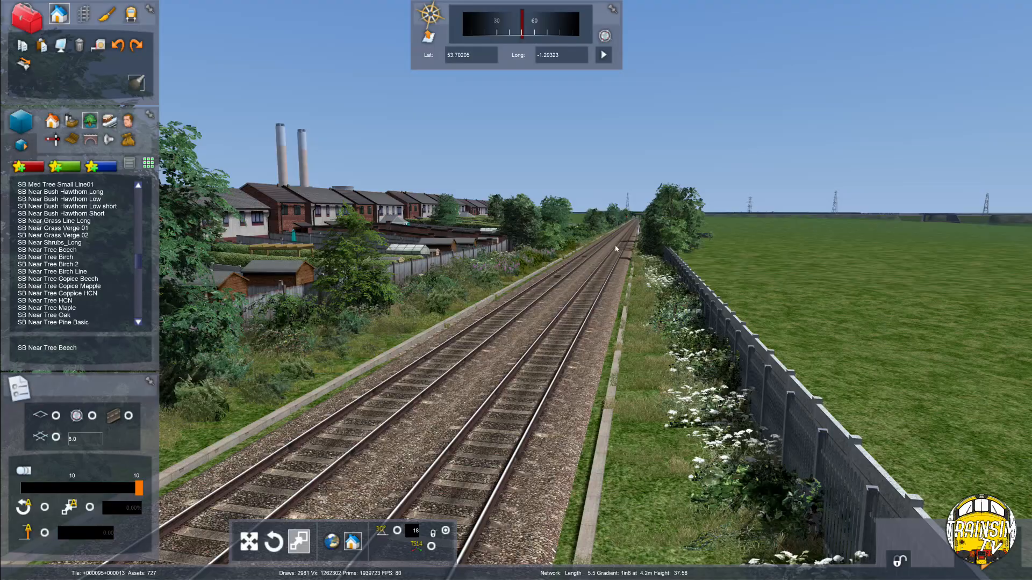
right_click_drag(530, 246, 625, 265)
key("Left")
key("Up")
key("Down")
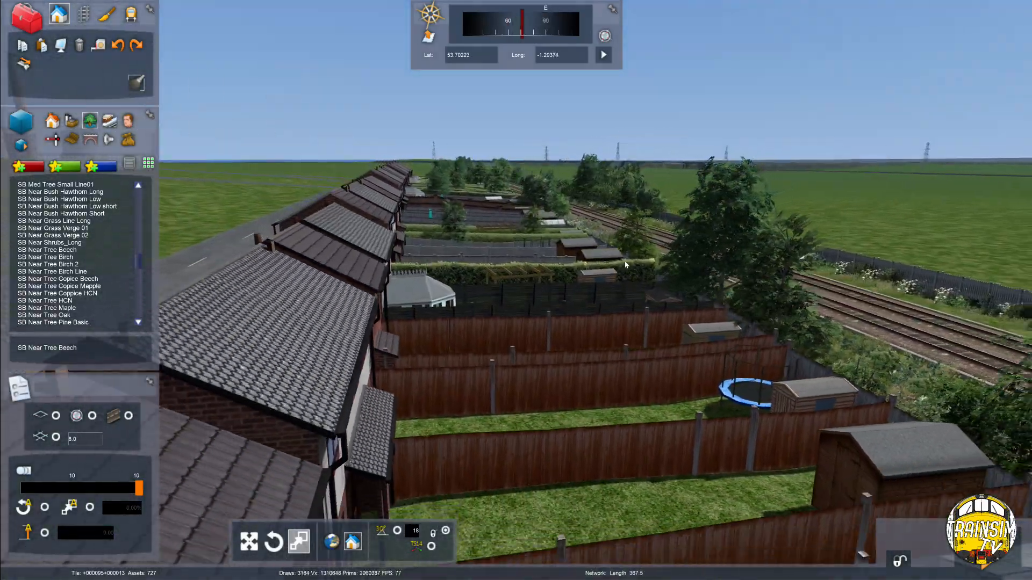
key("Up")
key("Up")
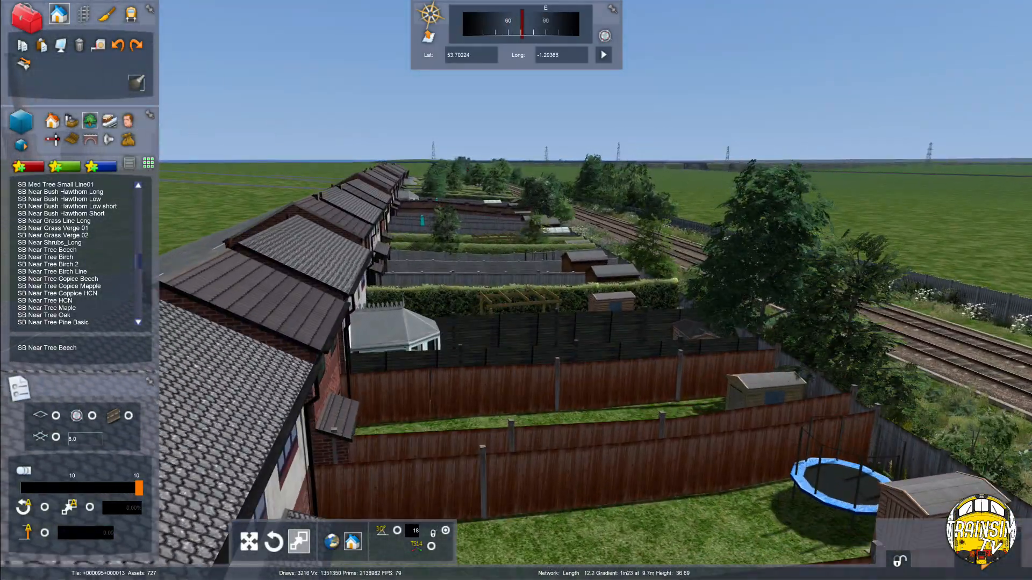
Save the route changes, leave the world editor and view the planted gardens from along the railway
left_click(991, 568)
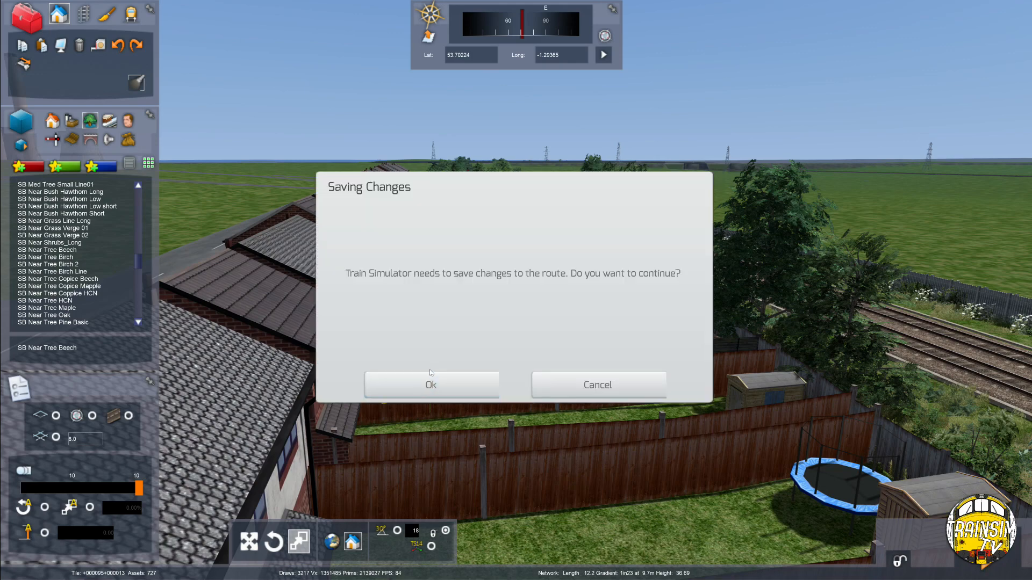
left_click(470, 384)
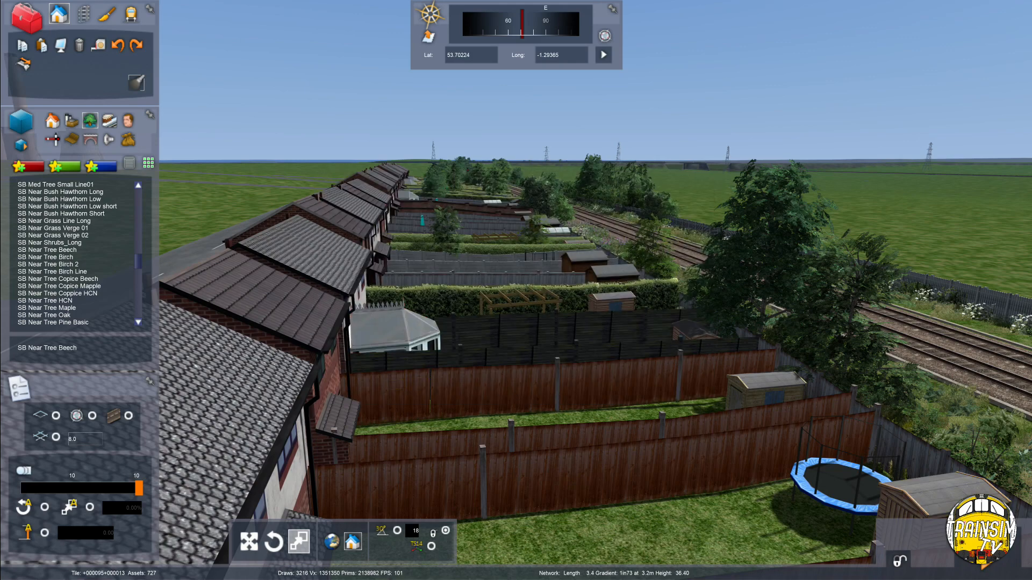
key("F2")
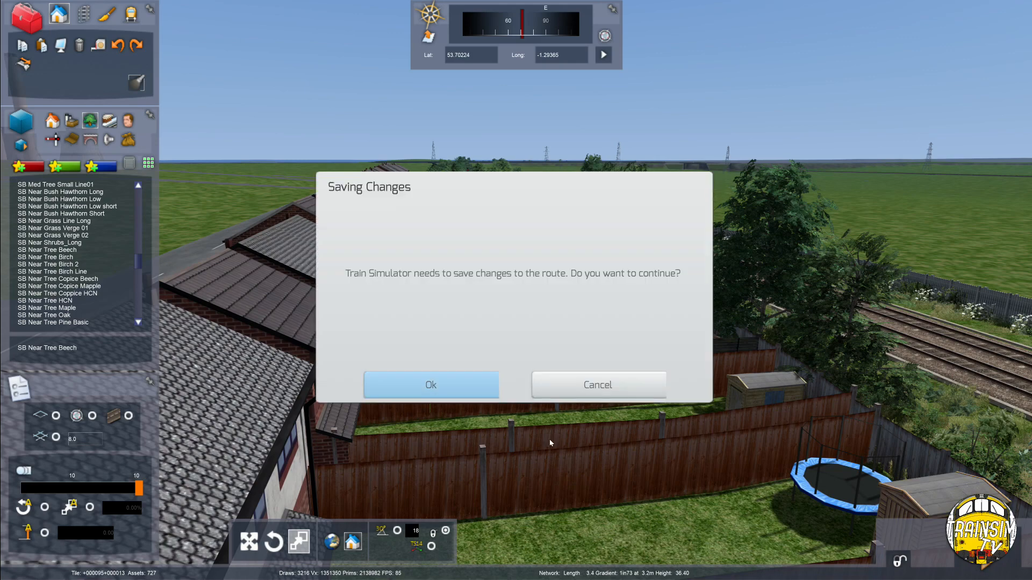
left_click(450, 390)
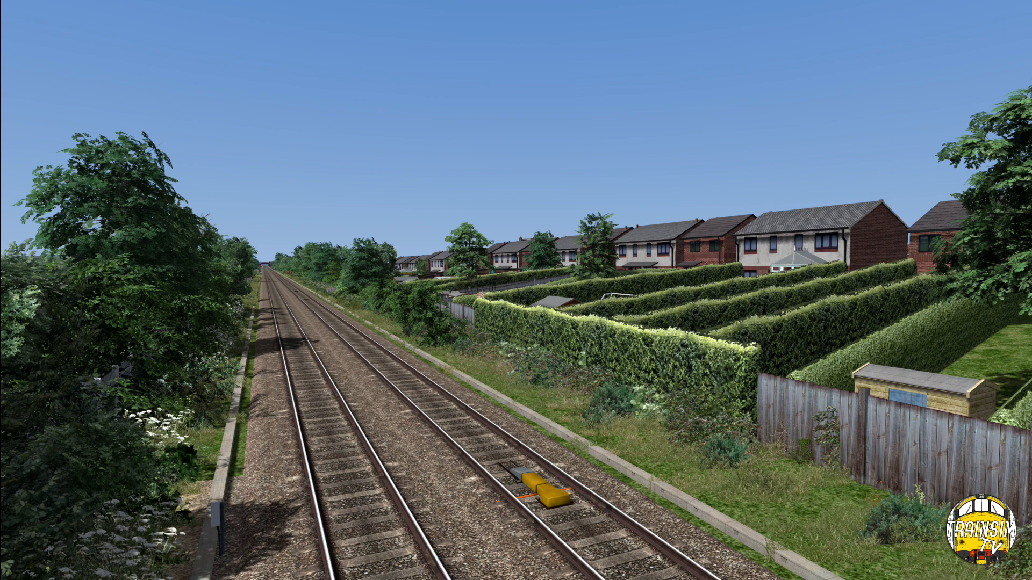
key("Right")
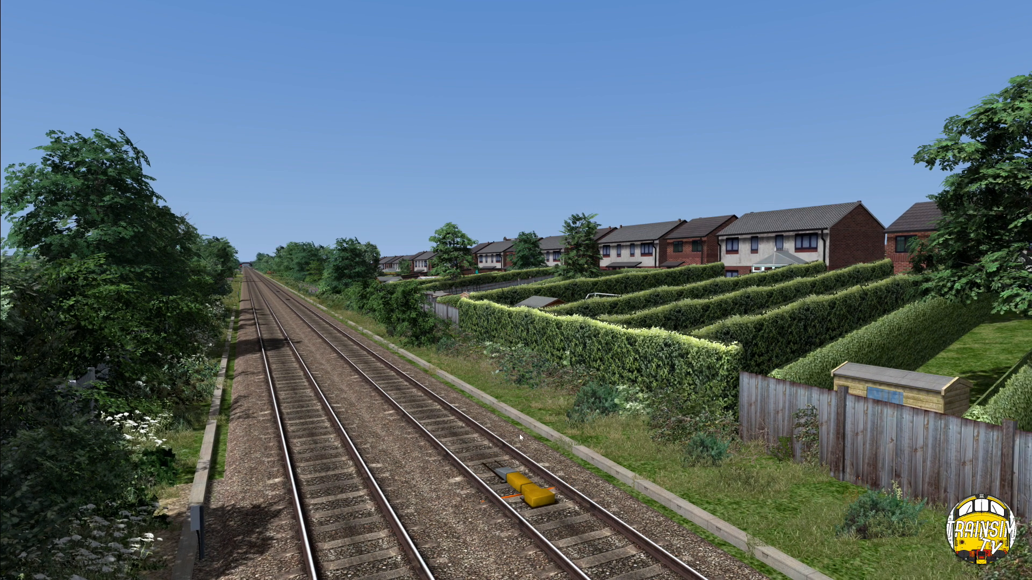